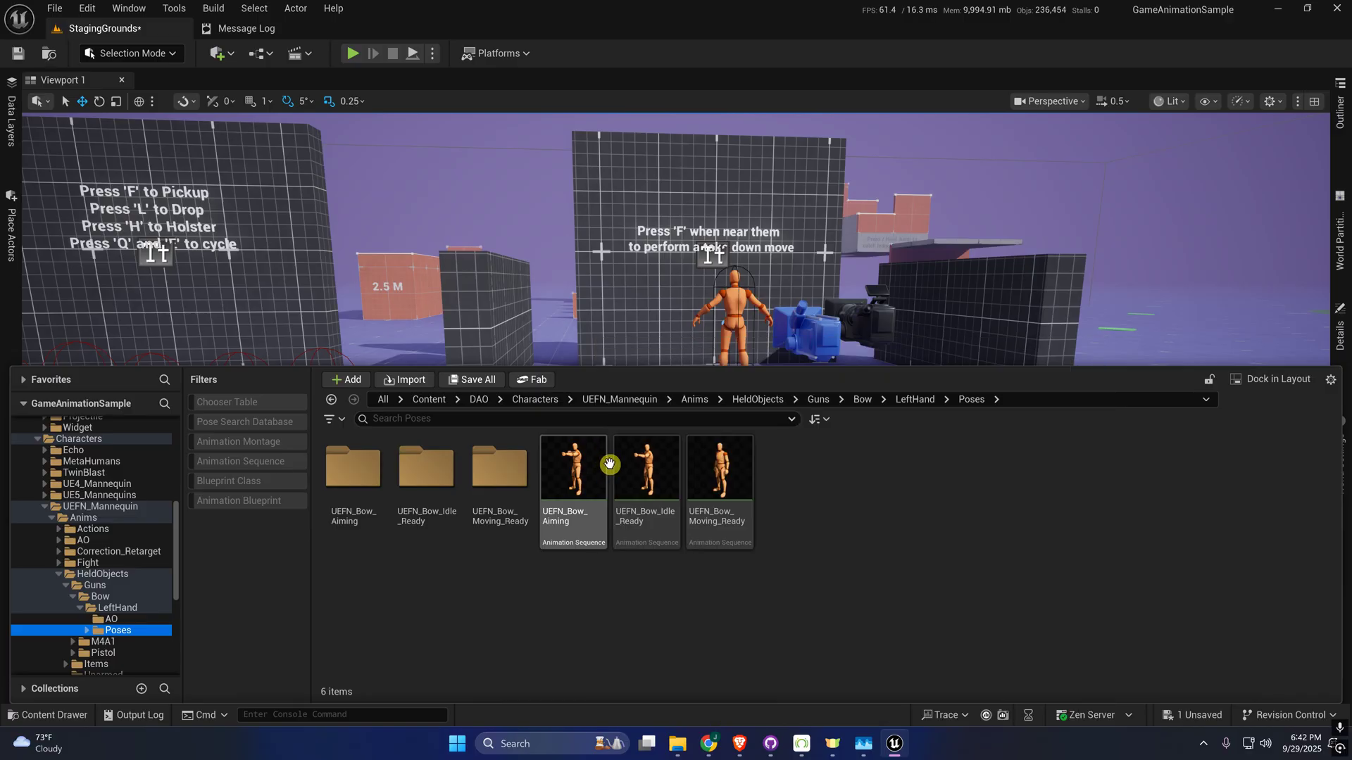
- Examine the UEFN_Bow_Aiming pose in its animation editor and its linked level sequence, and close Sequencer
{"action": "double_click", "coordinate": [590, 473]}
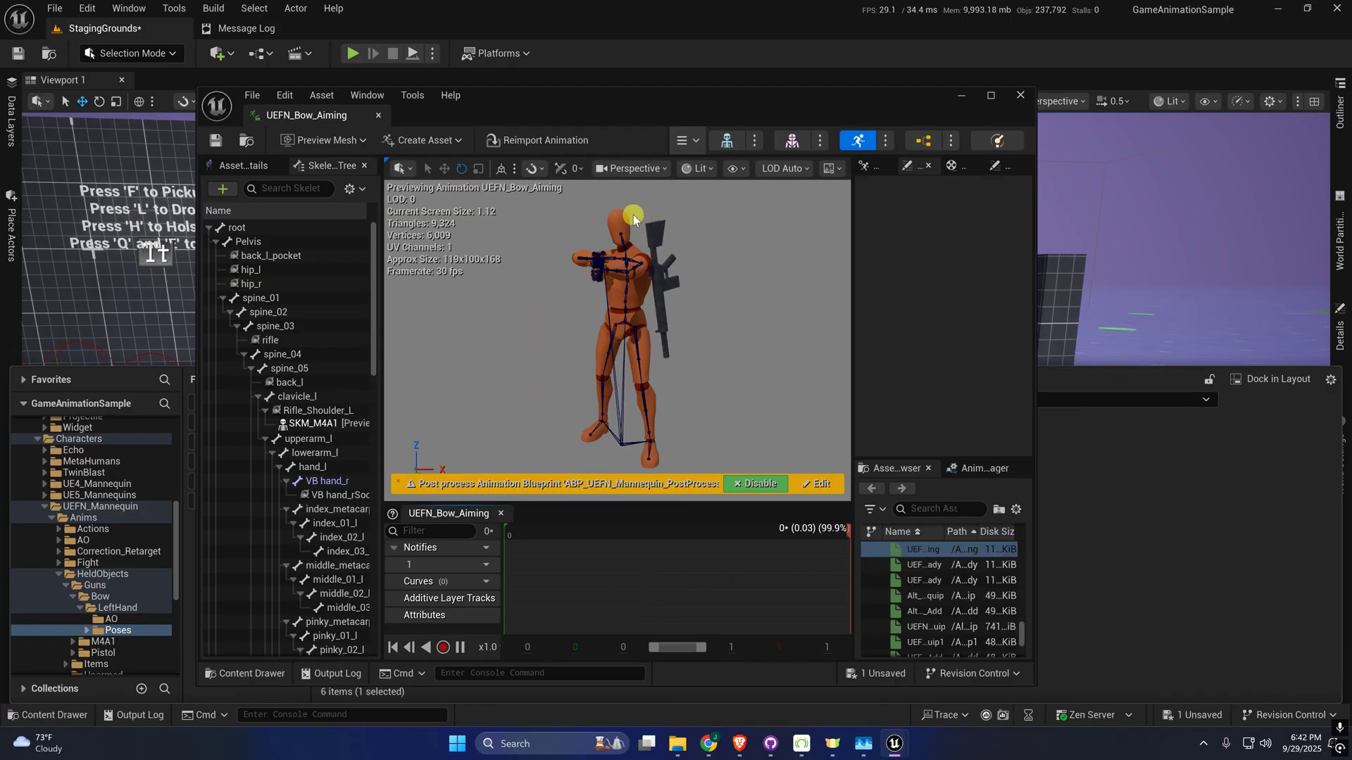
{"action": "left_click", "coordinate": [990, 95]}
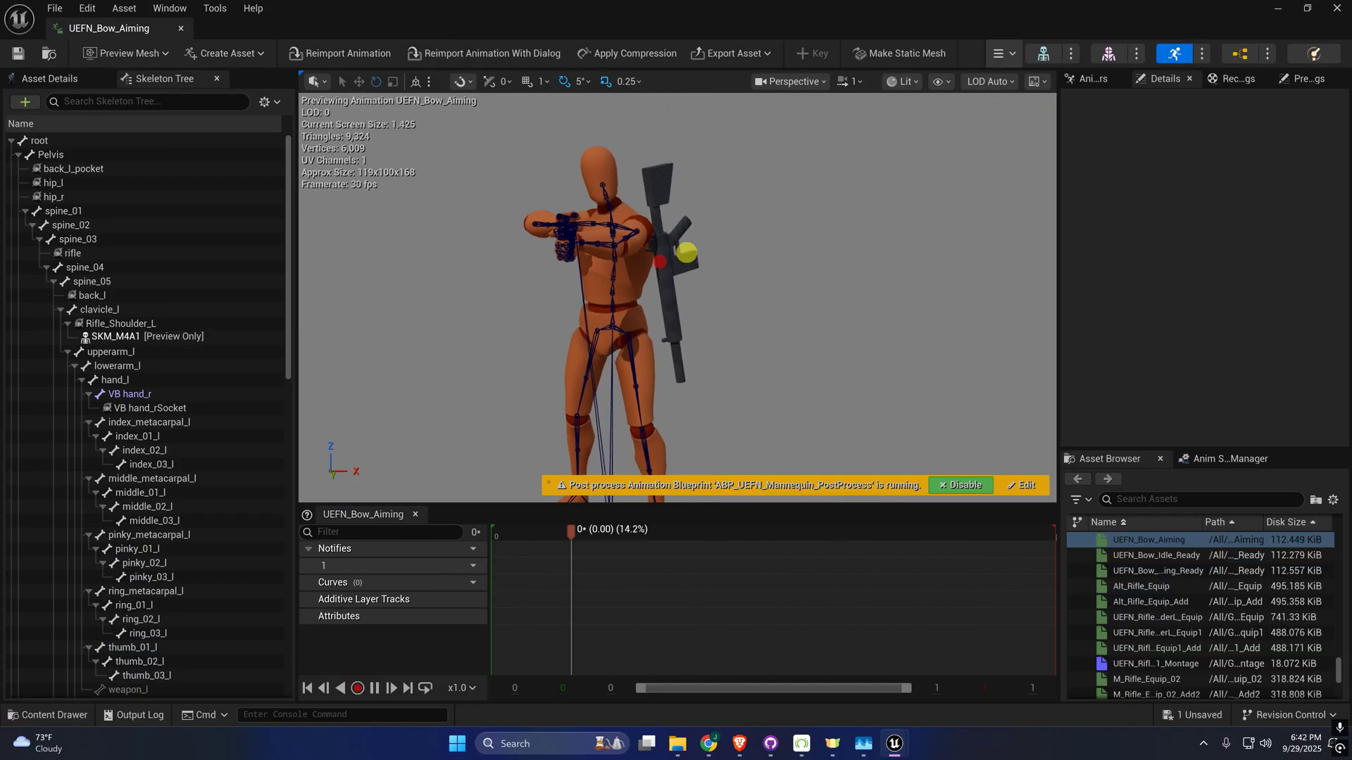
{"action": "left_click_drag", "start_coordinate": [686, 252], "coordinate": [479, 284], "text": "alt"}
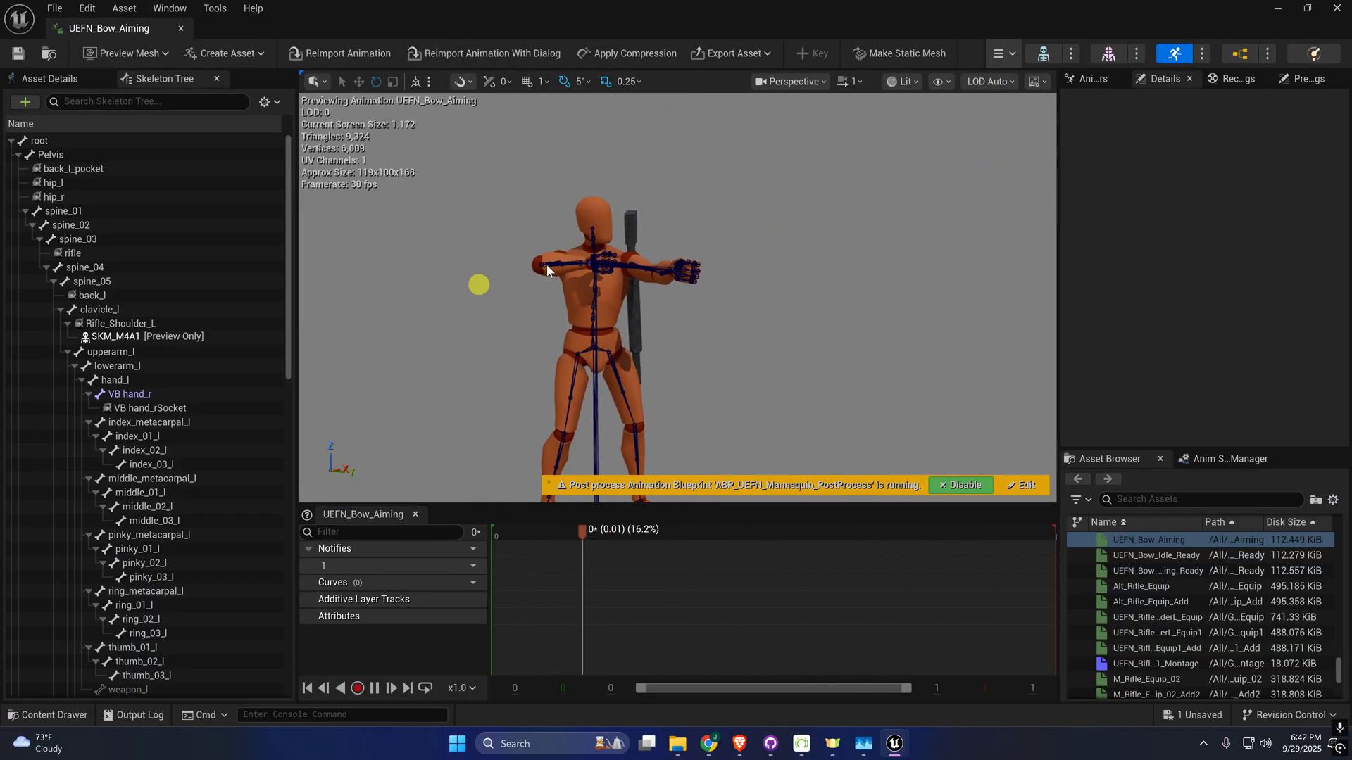
{"action": "left_click", "coordinate": [1004, 54]}
{"action": "mouse_move", "coordinate": [1070, 81]}
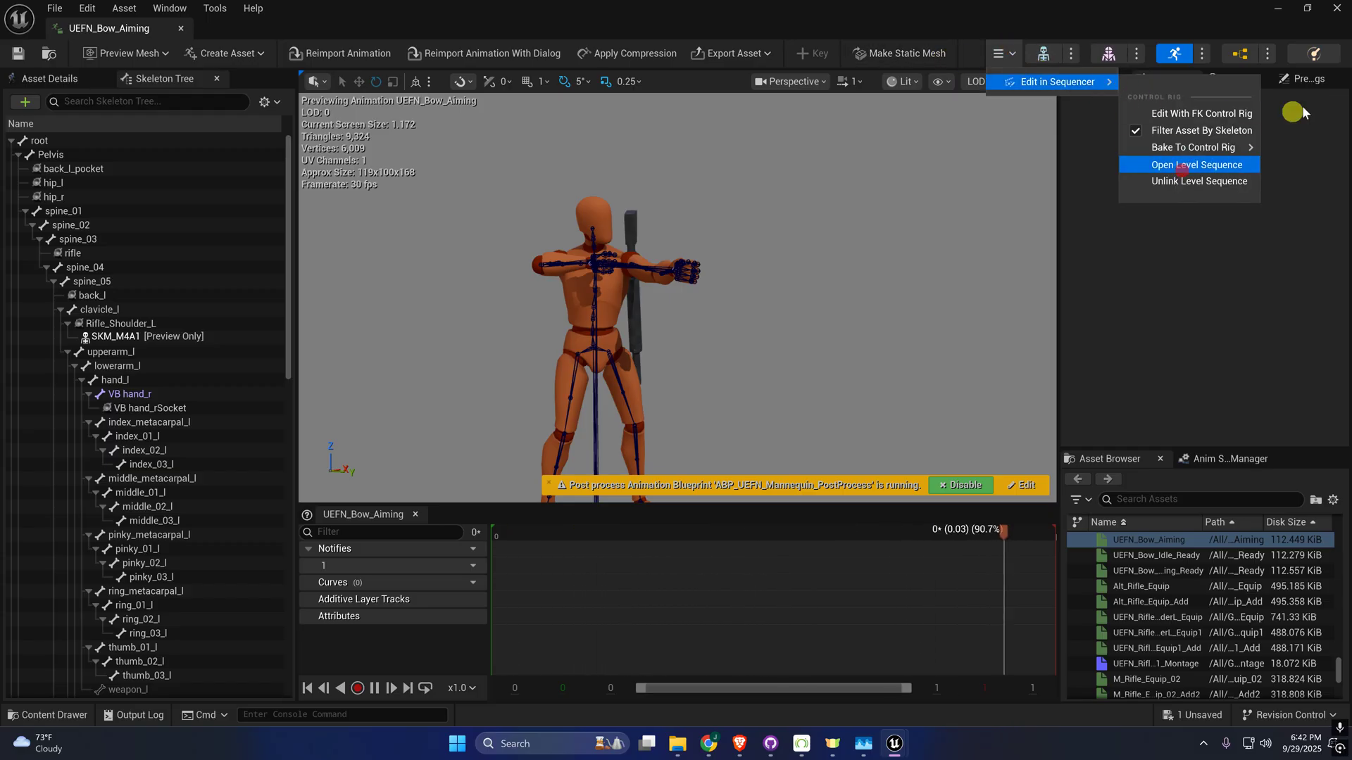
{"action": "left_click", "coordinate": [1190, 165]}
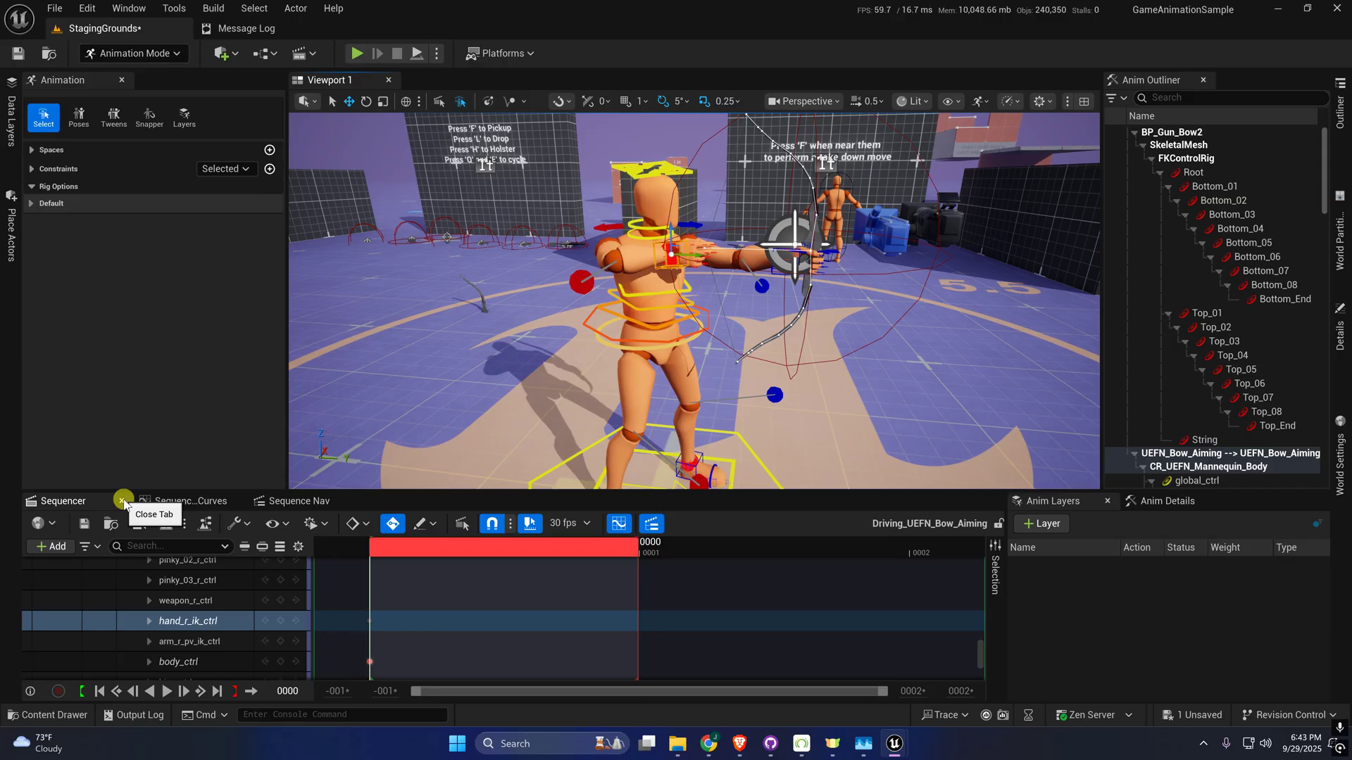
{"action": "left_click", "coordinate": [126, 501]}
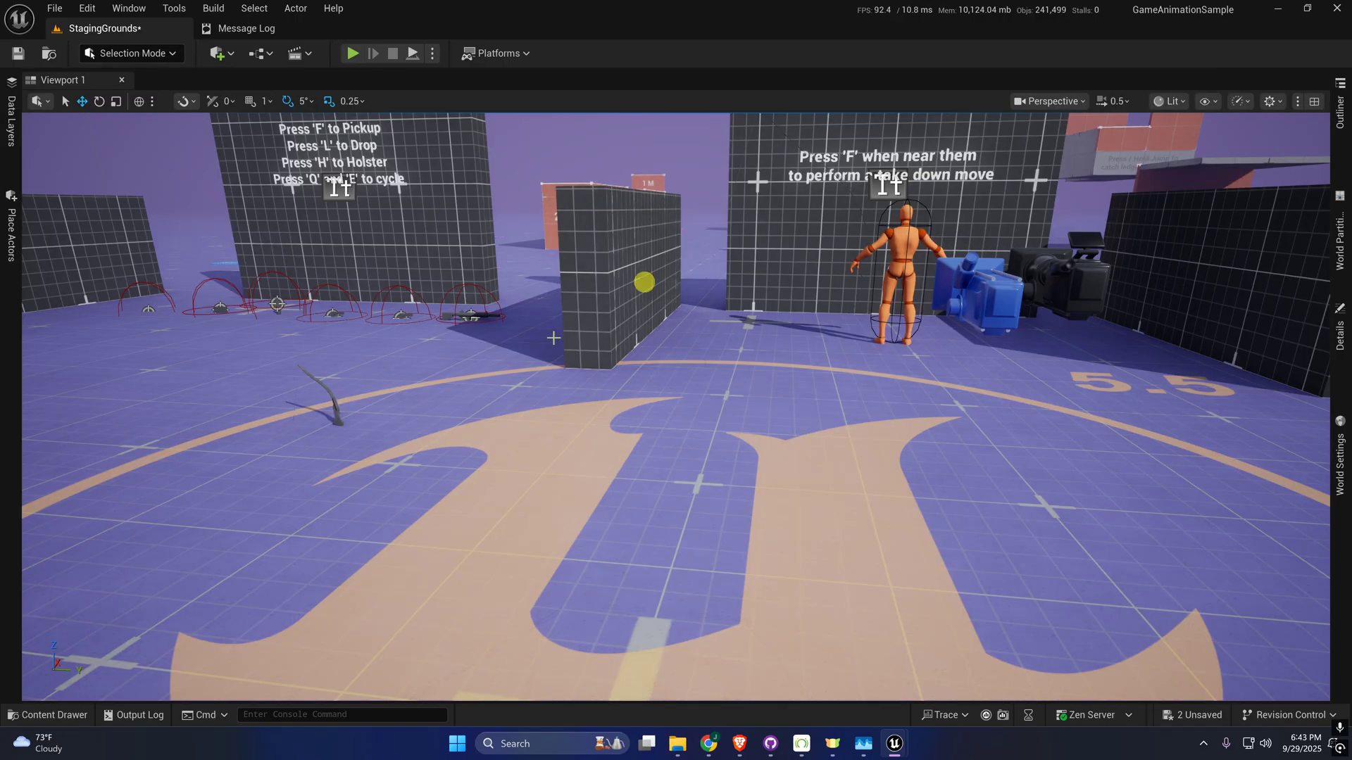
- Try to copy the UEFN_Bow_Aiming animation from the Poses folder into the AO folder
{"action": "left_click", "coordinate": [79, 715]}
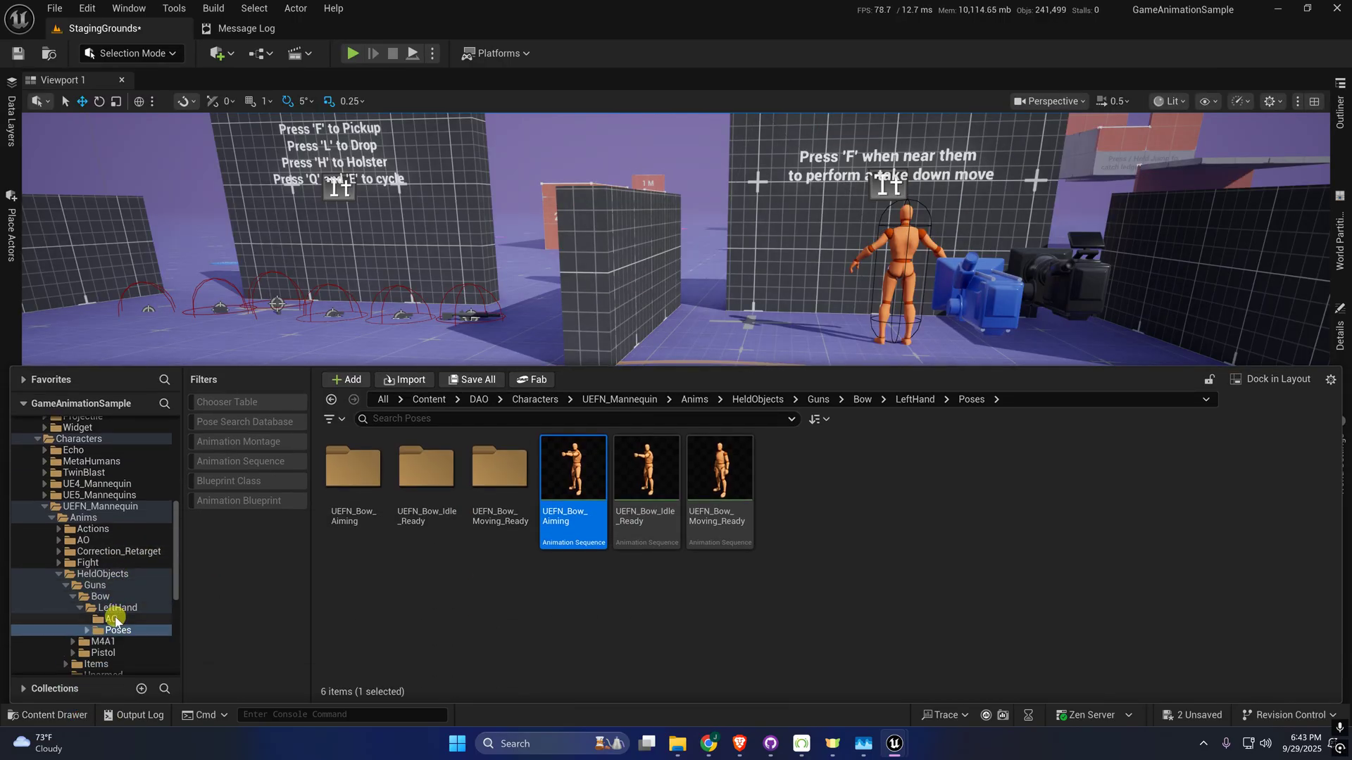
{"action": "left_click", "coordinate": [111, 619]}
{"action": "left_click", "coordinate": [116, 630]}
{"action": "left_click_drag", "start_coordinate": [581, 478], "coordinate": [111, 619]}
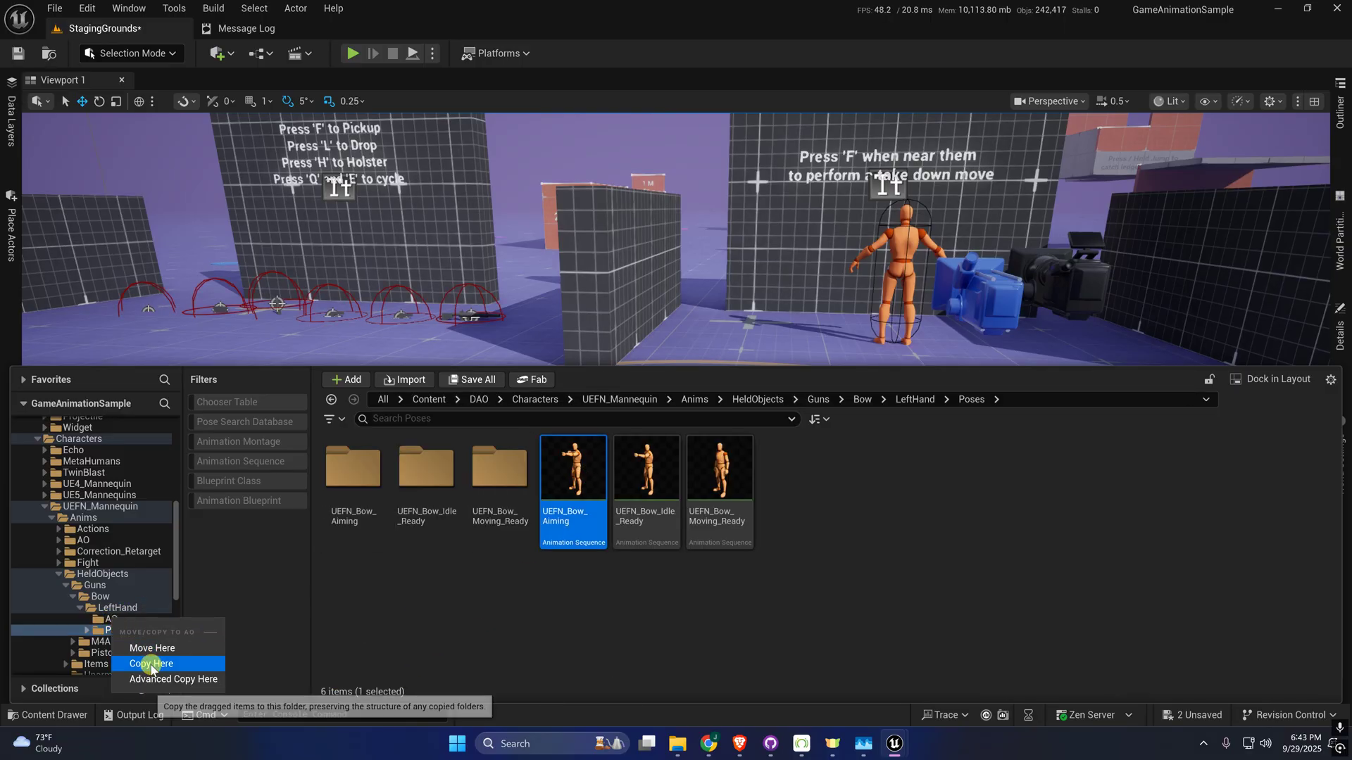
- Go to the AO folder and review the UEFN_Bow_Aim_C, UEFN_Bow_Aim_D and UEFN_Bow_Aim_U animation sequences
{"action": "left_click", "coordinate": [99, 618]}
{"action": "left_click", "coordinate": [347, 458]}
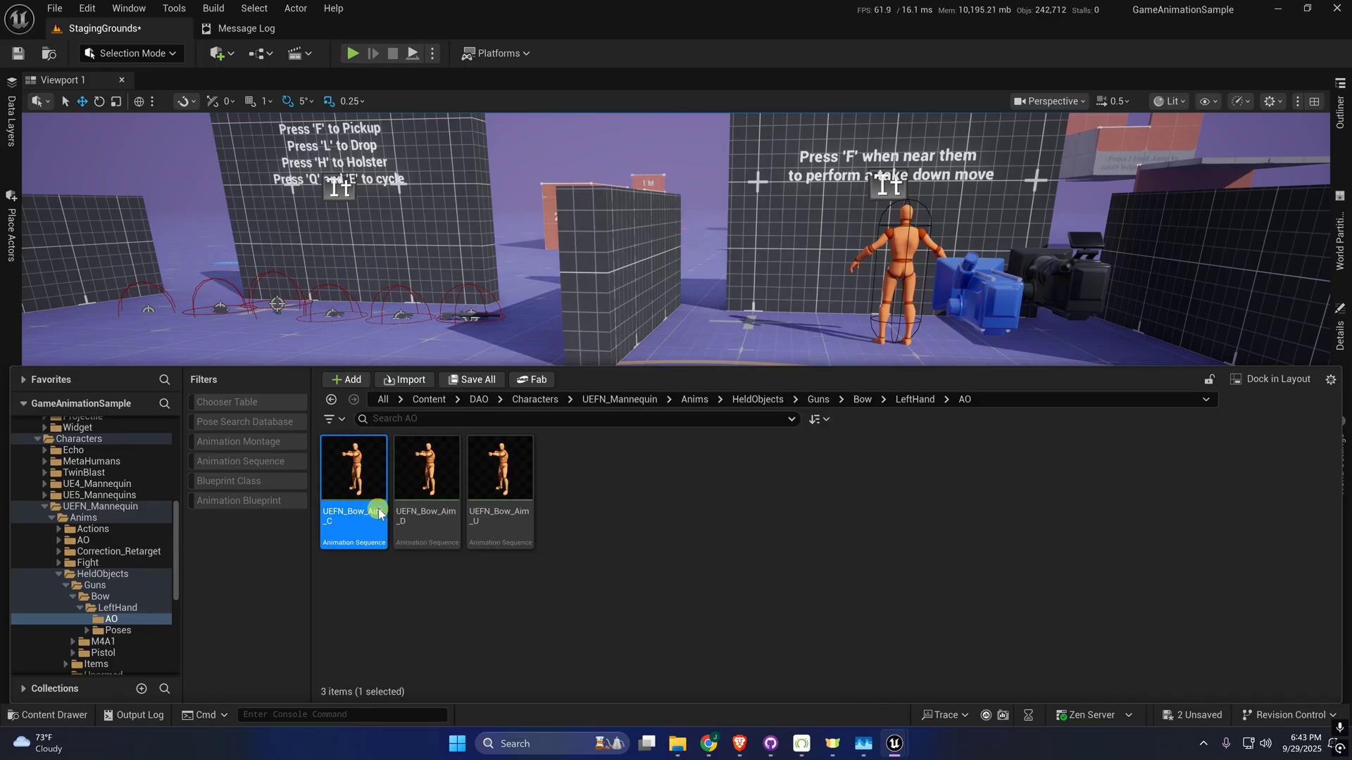
{"action": "left_click", "coordinate": [429, 479]}
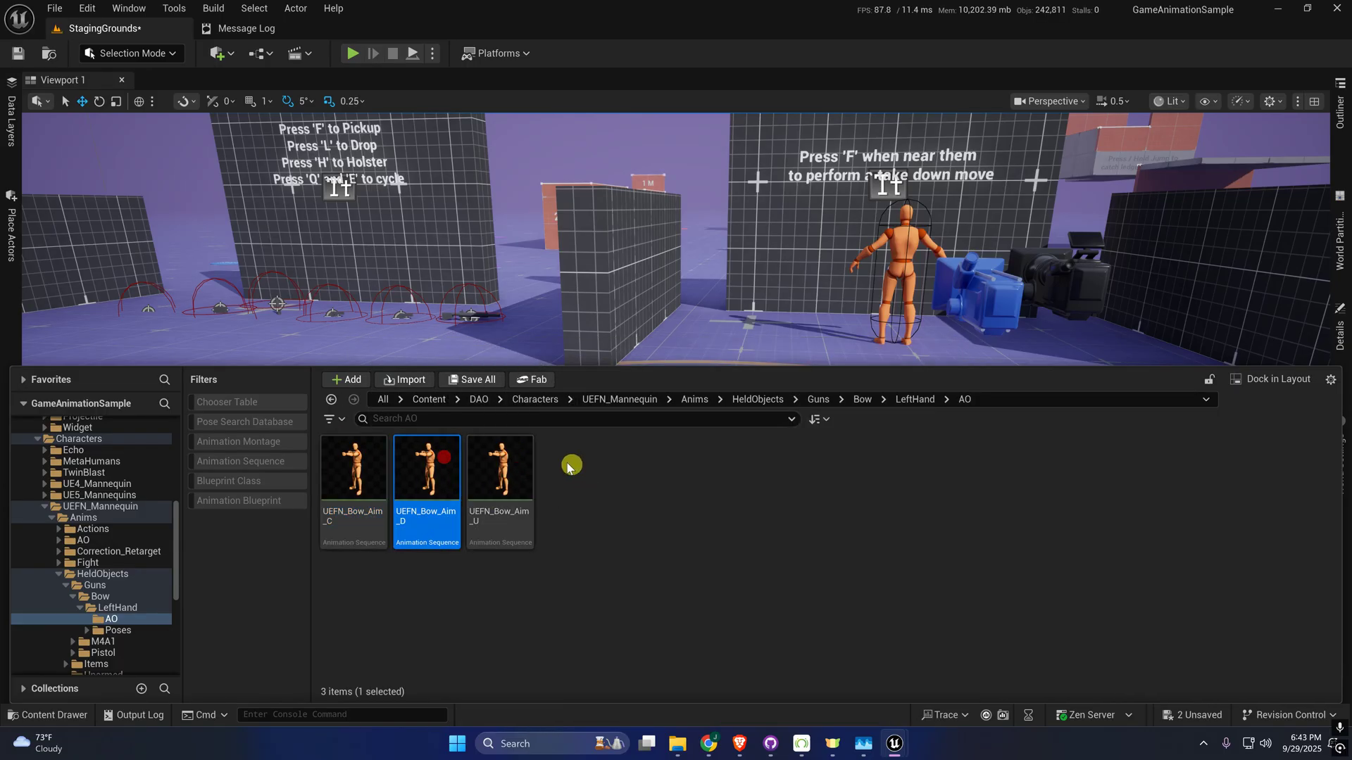
{"action": "left_click", "coordinate": [508, 486]}
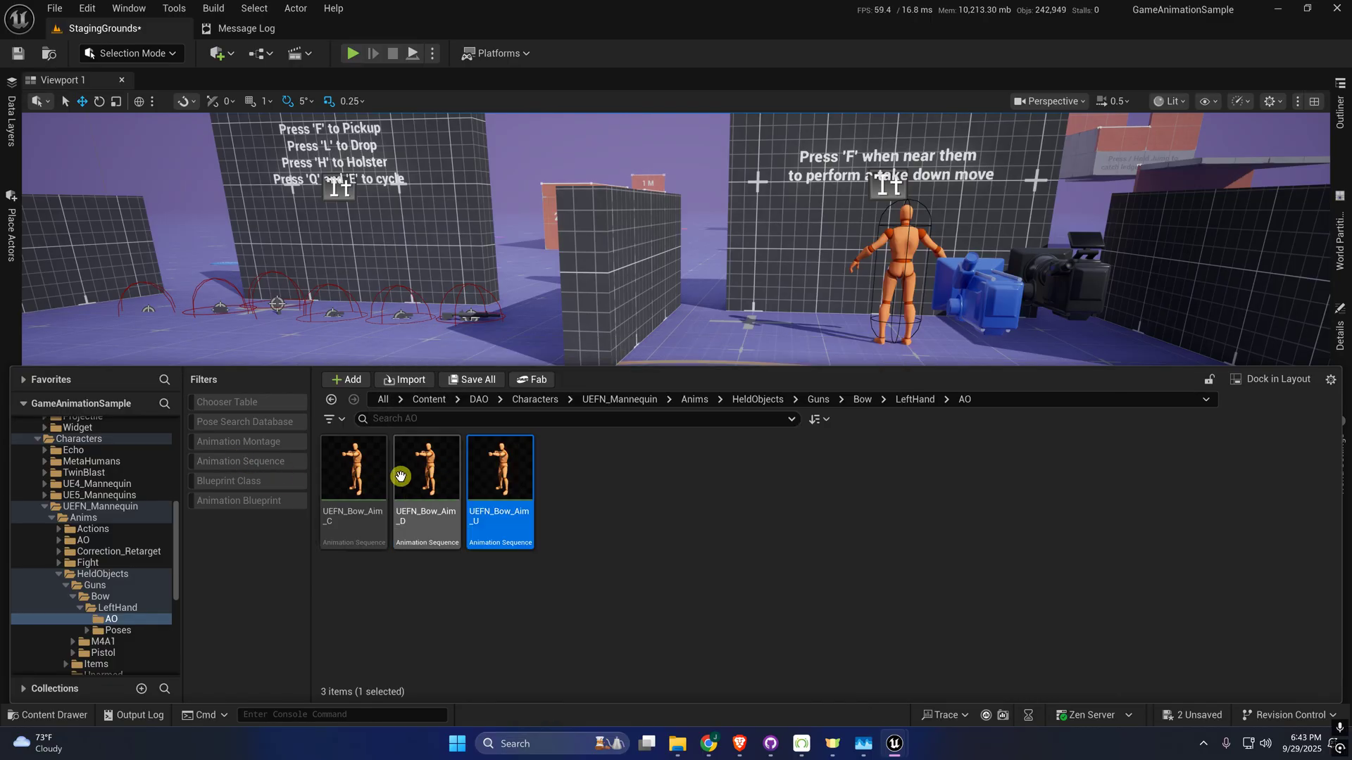
{"action": "left_click", "coordinate": [342, 502]}
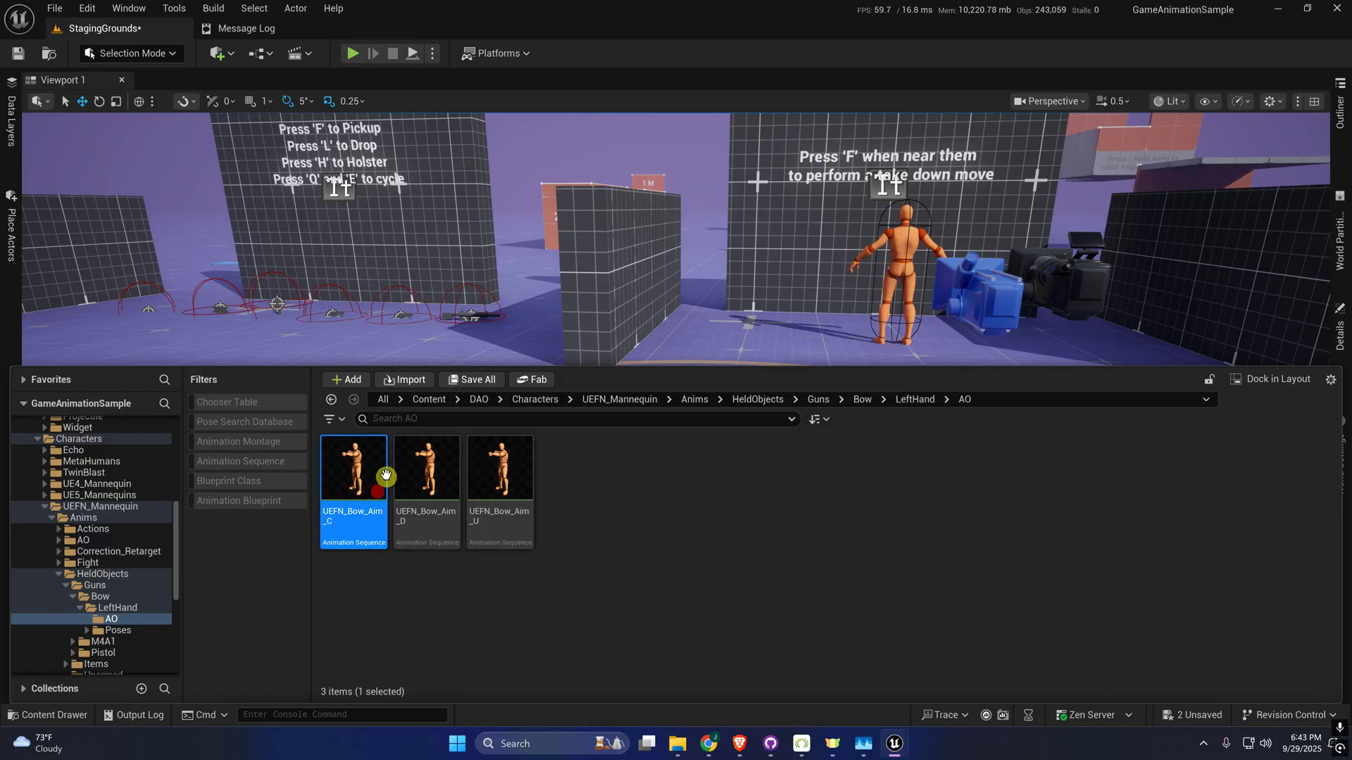
{"action": "left_click", "coordinate": [443, 473]}
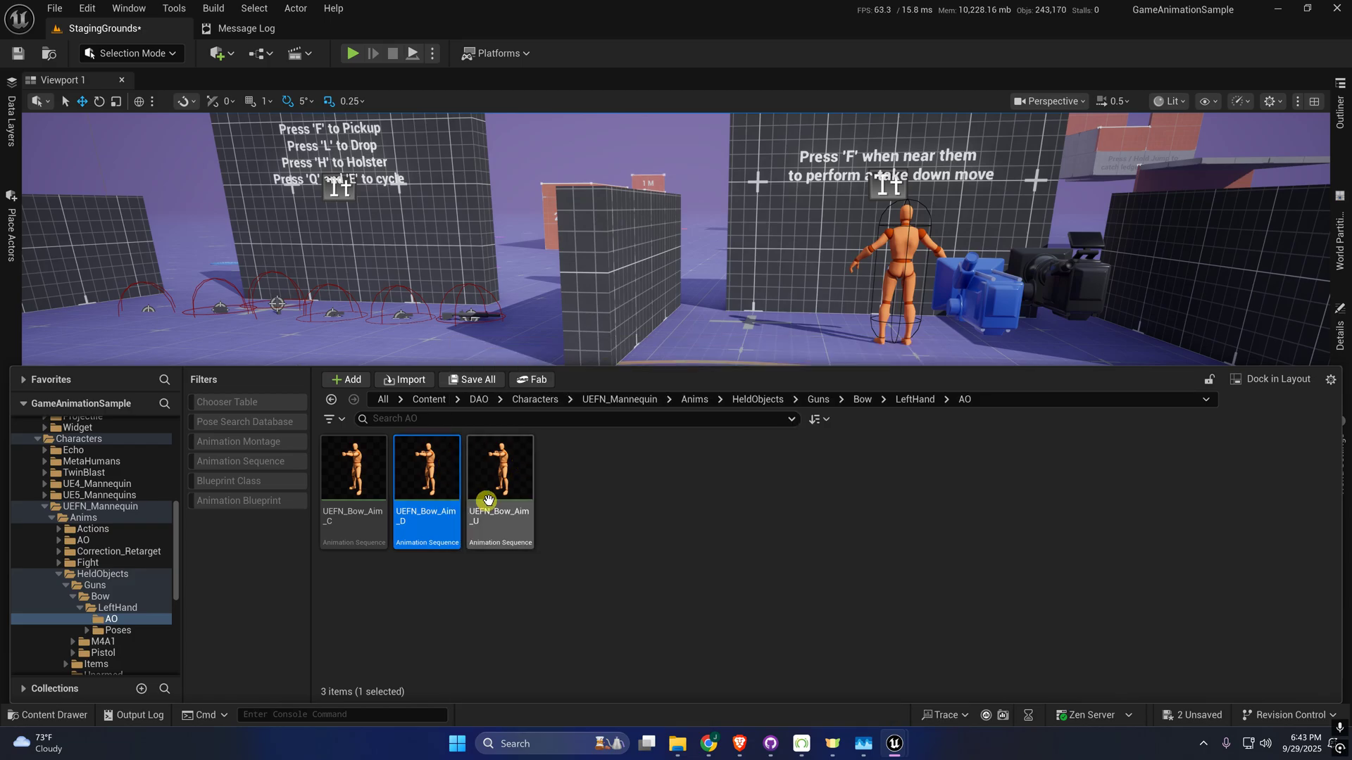
{"action": "left_click", "coordinate": [507, 483]}
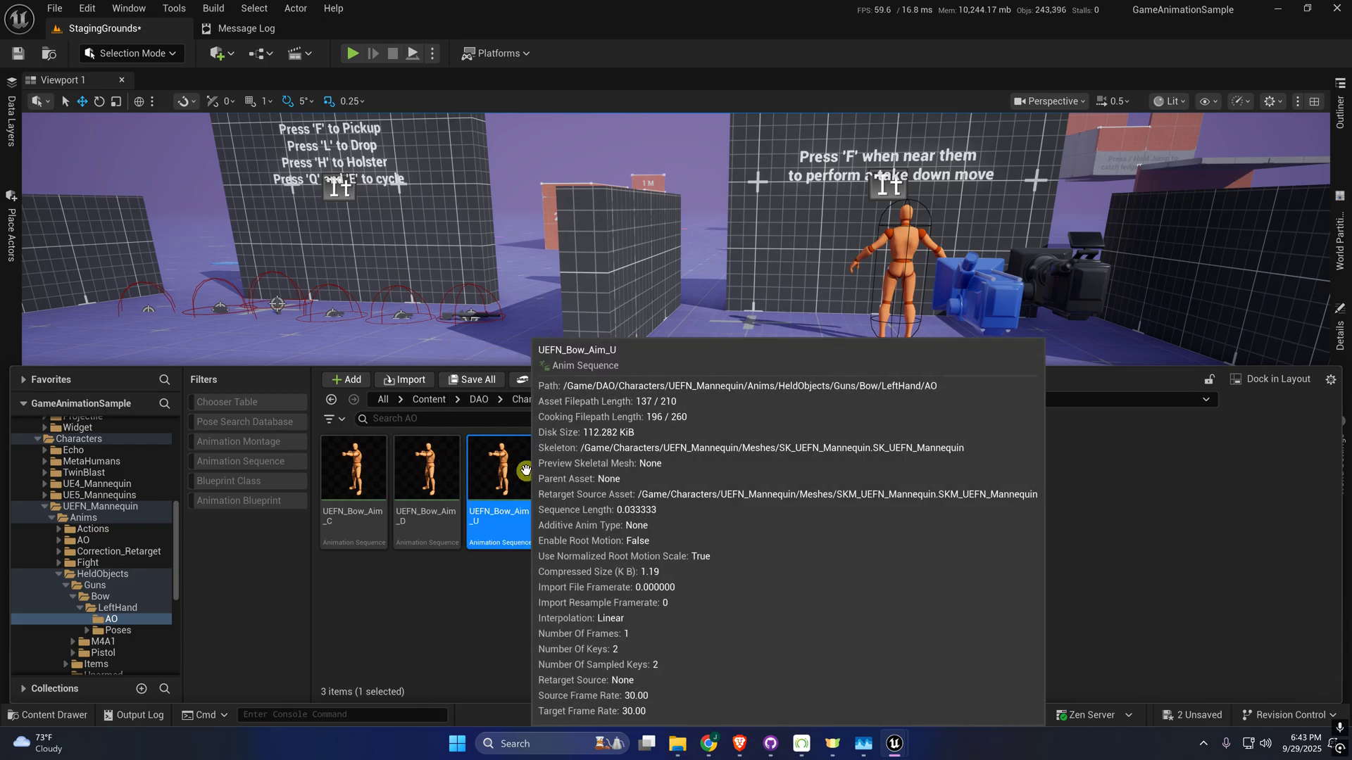
{"action": "left_click", "coordinate": [436, 469]}
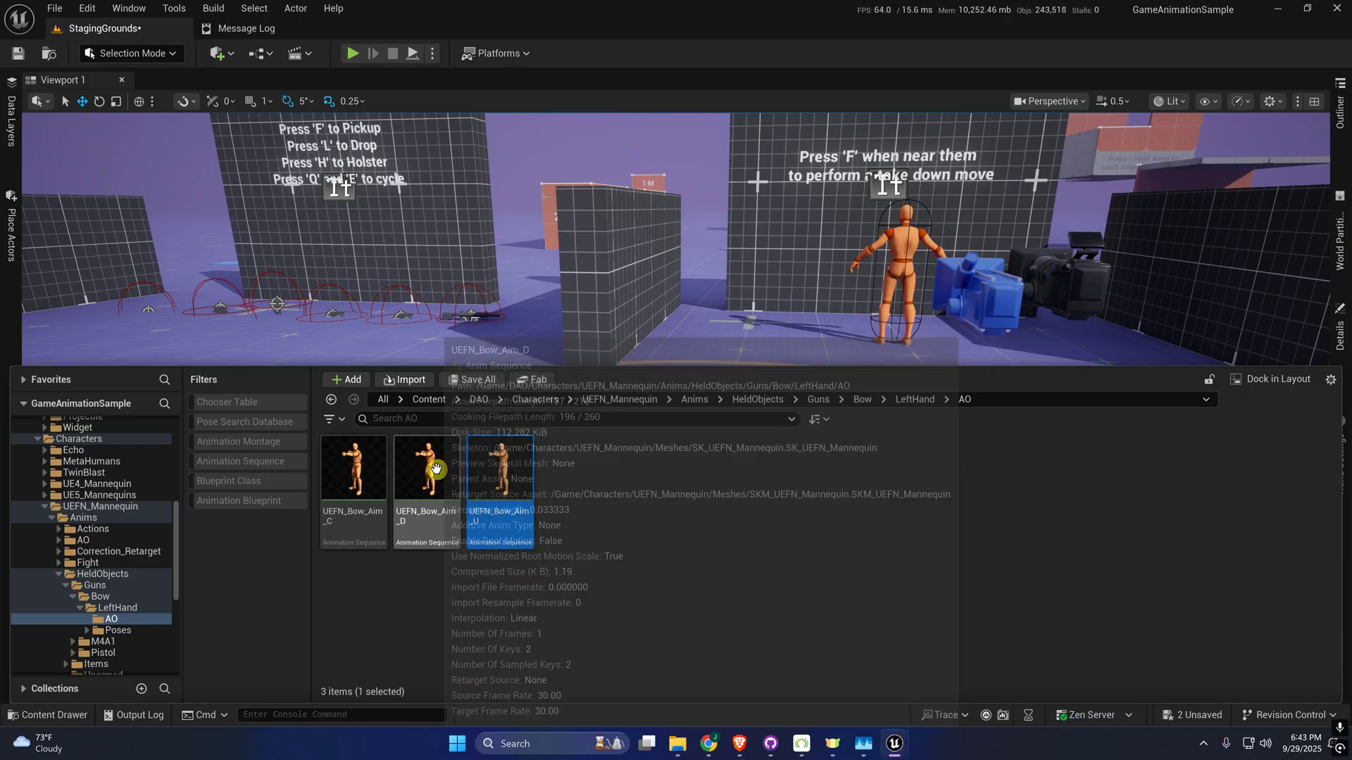
{"action": "left_click", "coordinate": [500, 461]}
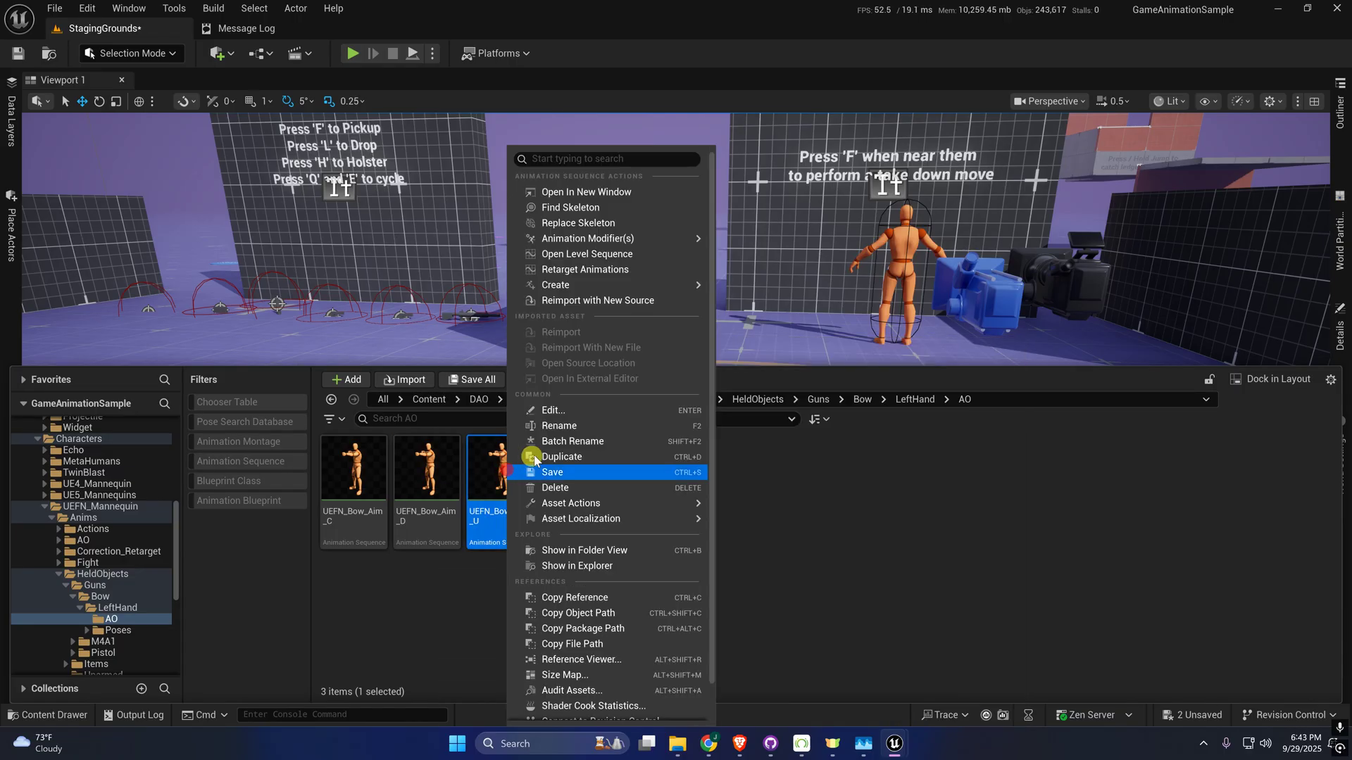
- Open UEFN_Bow_Aim_U and bake it to the CR_UEFN_Mannequin_Body control rig with Reset Controls enabled and Reduce Keys disabled
{"action": "right_click", "coordinate": [503, 458]}
{"action": "double_click", "coordinate": [490, 461]}
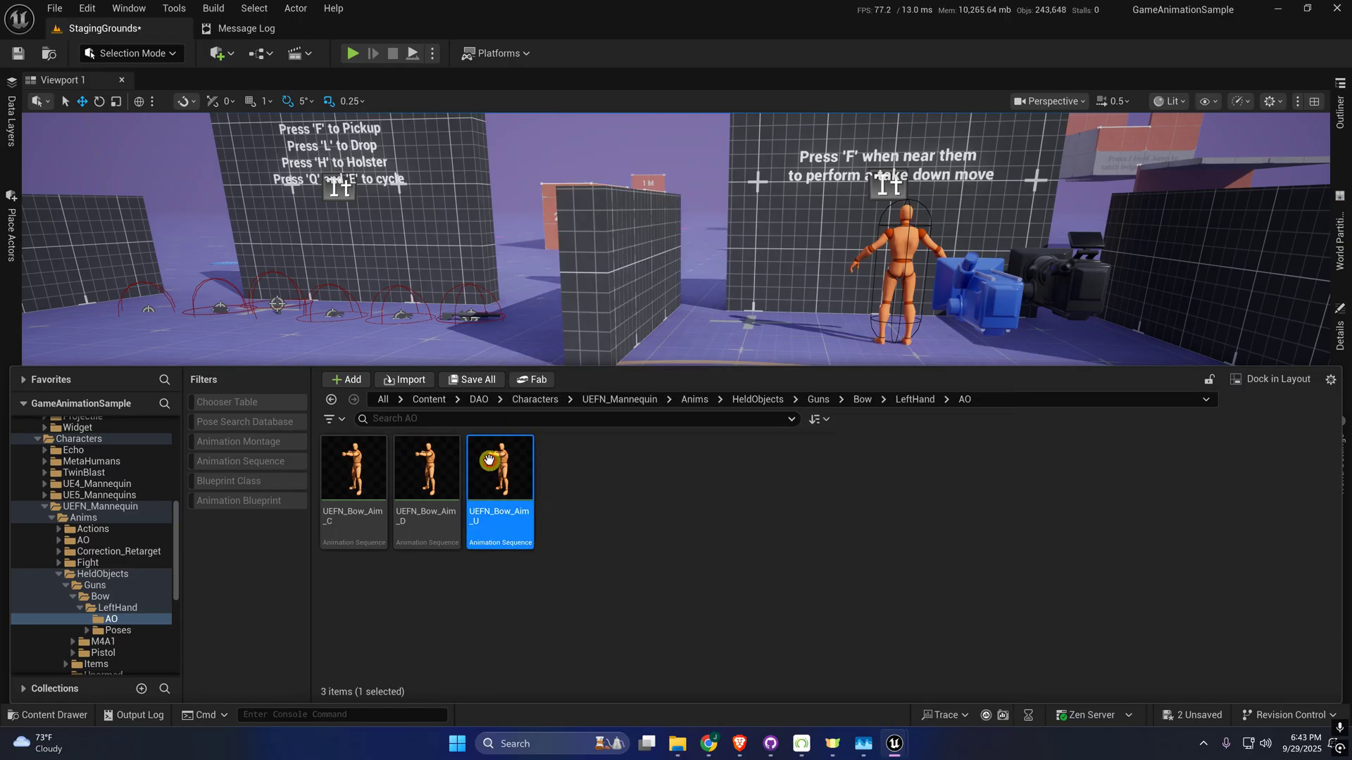
{"action": "left_click", "coordinate": [1003, 53]}
{"action": "mouse_move", "coordinate": [1063, 82]}
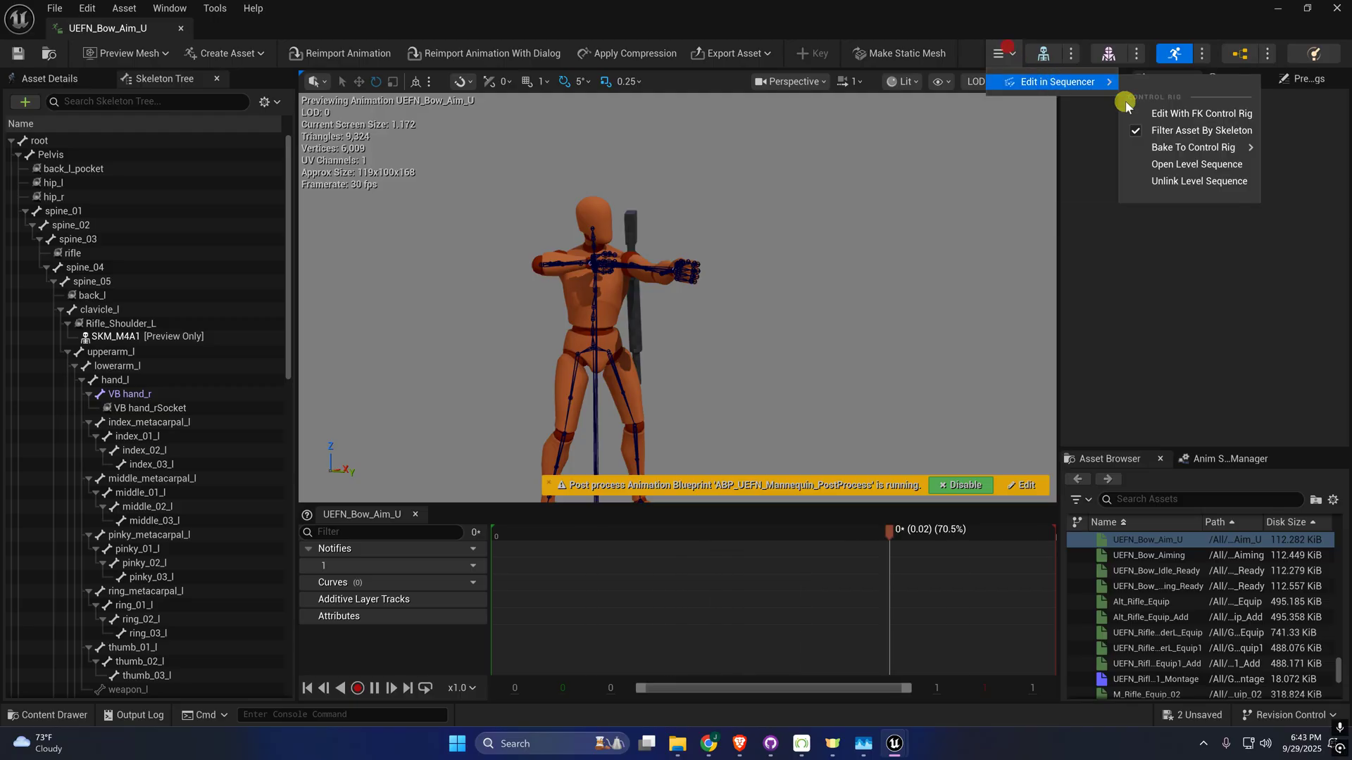
{"action": "mouse_move", "coordinate": [1189, 165]}
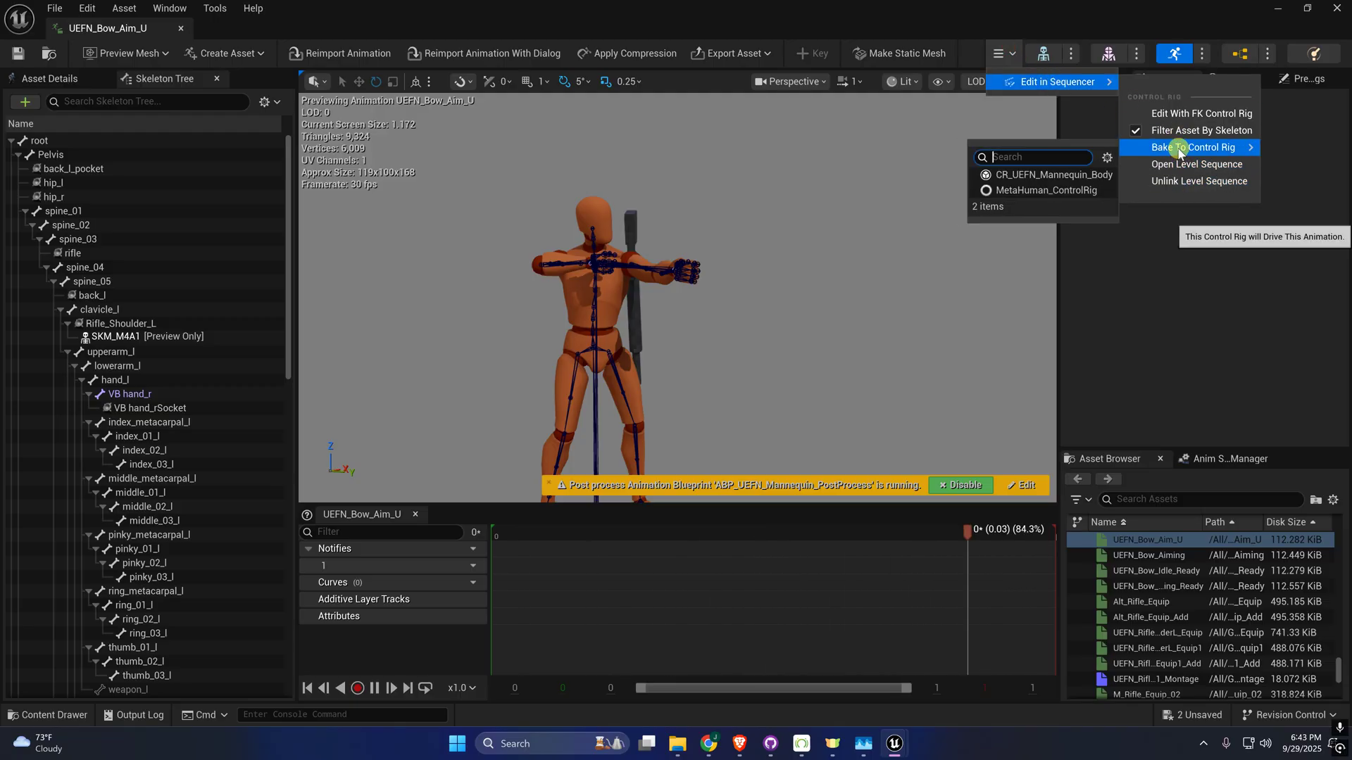
{"action": "left_click", "coordinate": [1005, 175]}
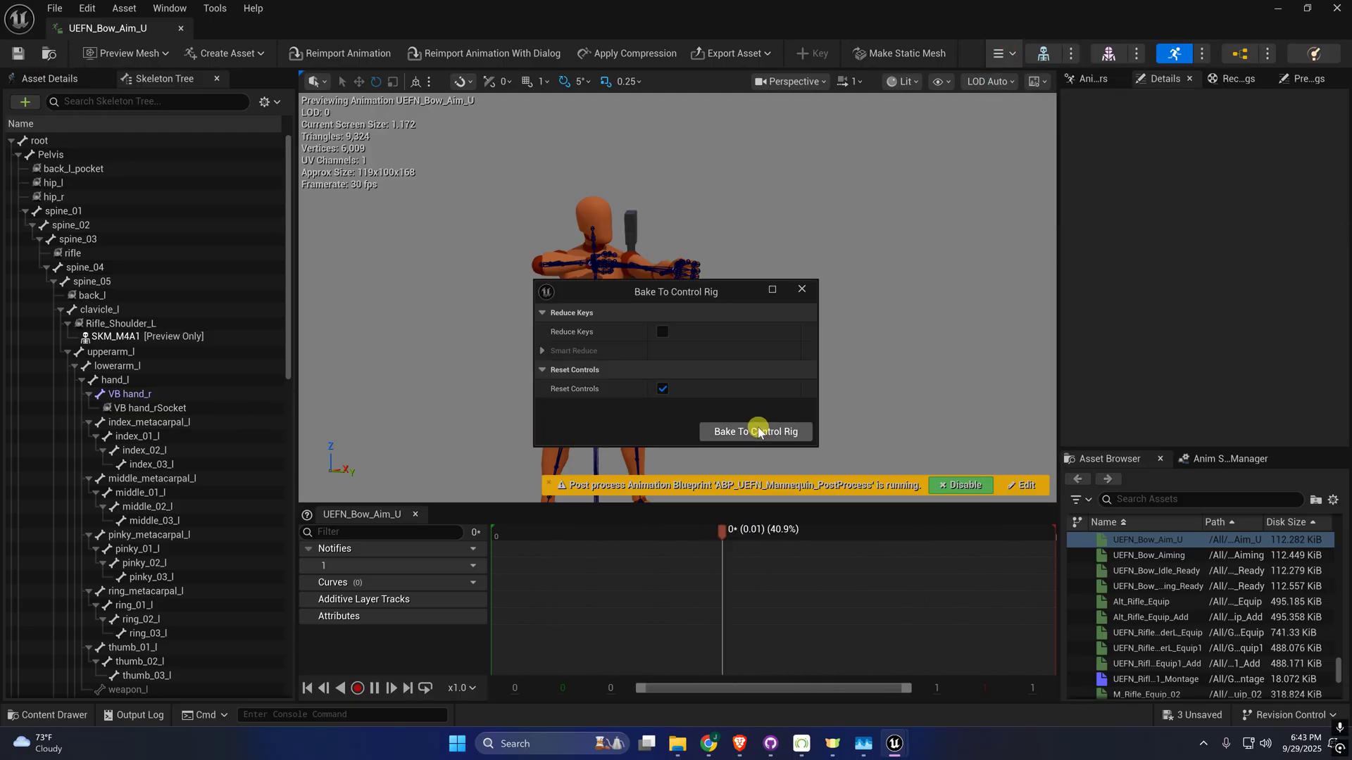
{"action": "left_click", "coordinate": [745, 432]}
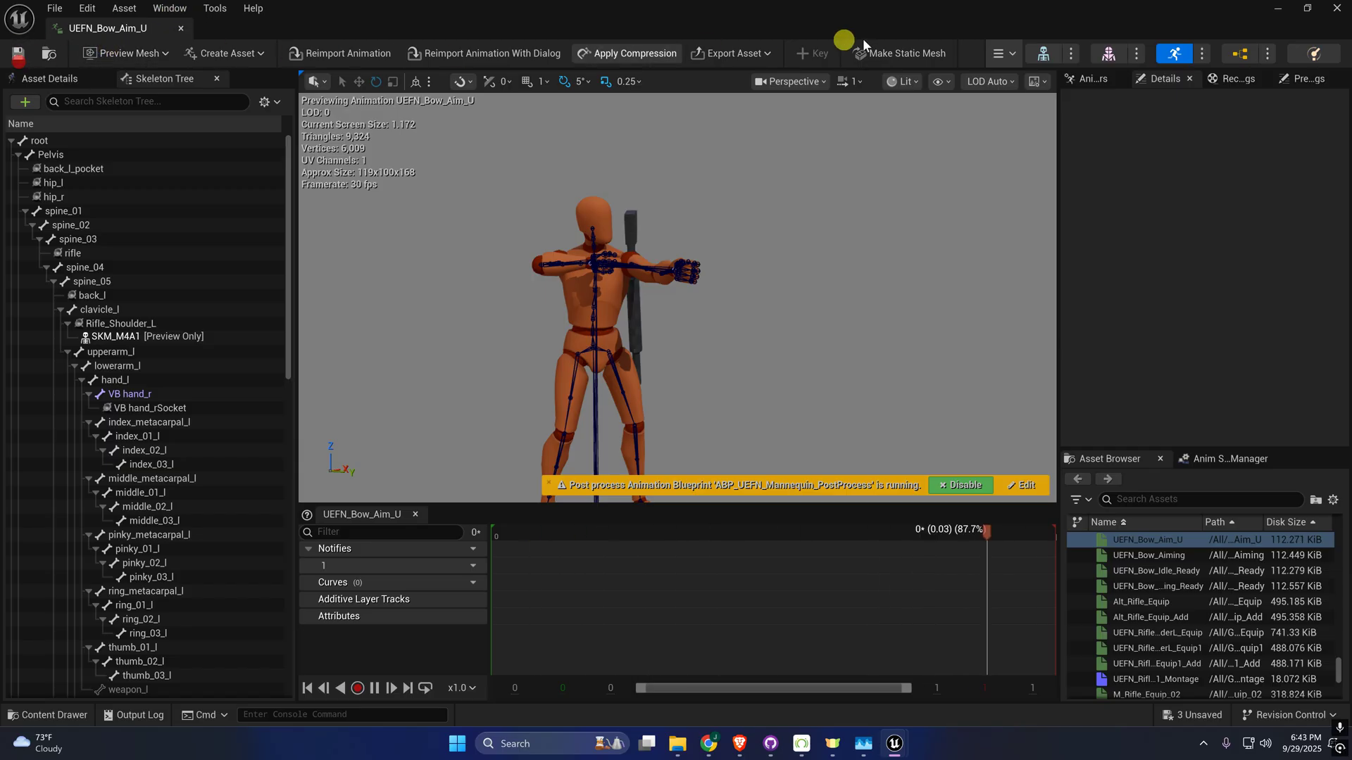
- Open the level sequence linked to UEFN_Bow_Aim_U and collapse the CR_UEFN_Mannequin_Body track in Sequencer
{"action": "left_click", "coordinate": [1004, 53]}
{"action": "mouse_move", "coordinate": [1057, 81]}
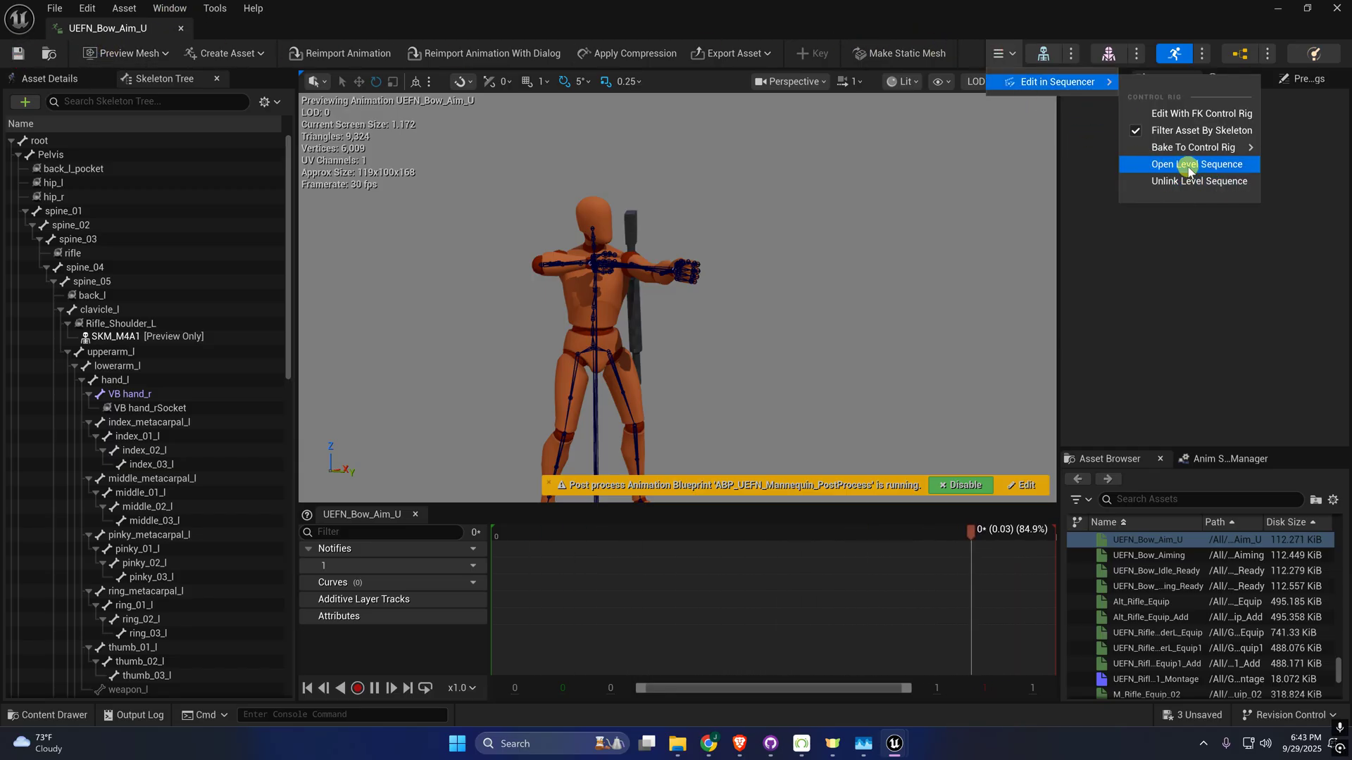
{"action": "left_click", "coordinate": [1279, 8]}
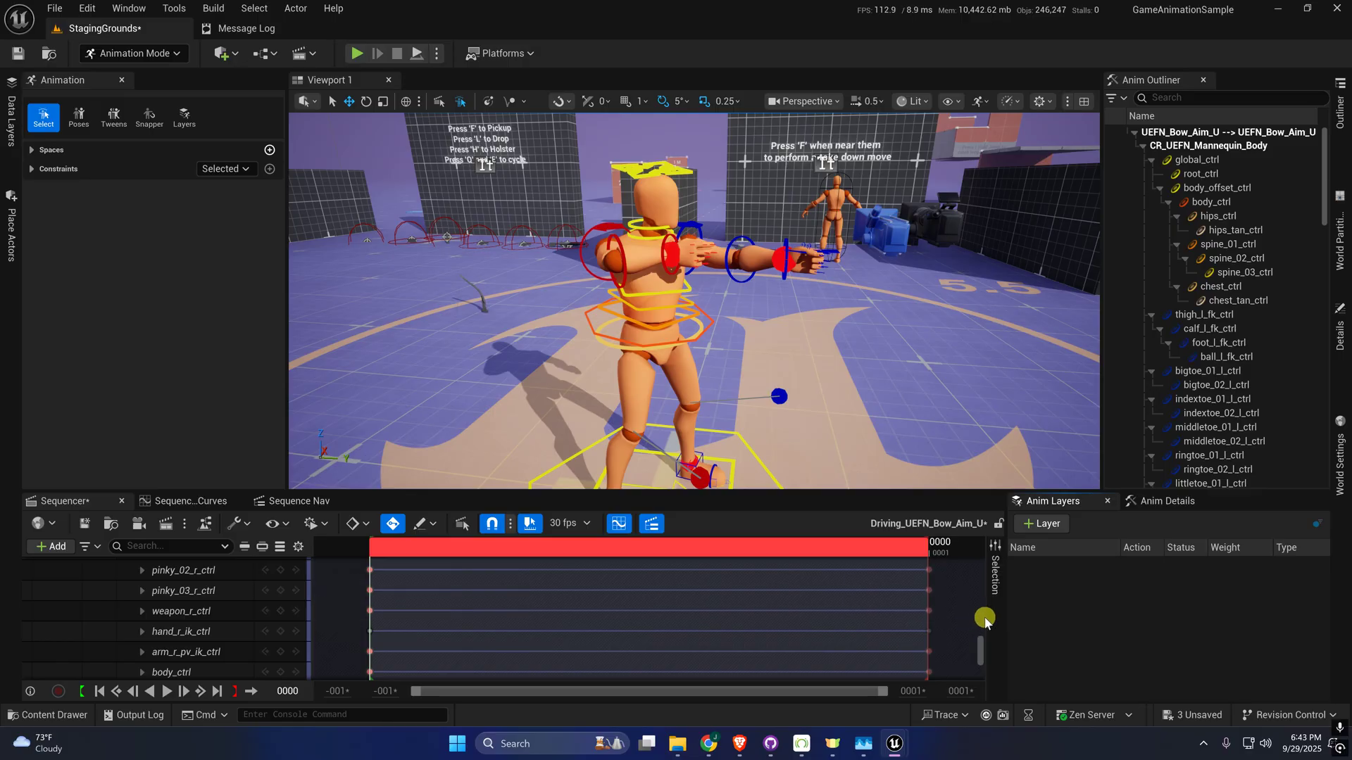
{"action": "left_click_drag", "start_coordinate": [982, 649], "coordinate": [1011, 566]}
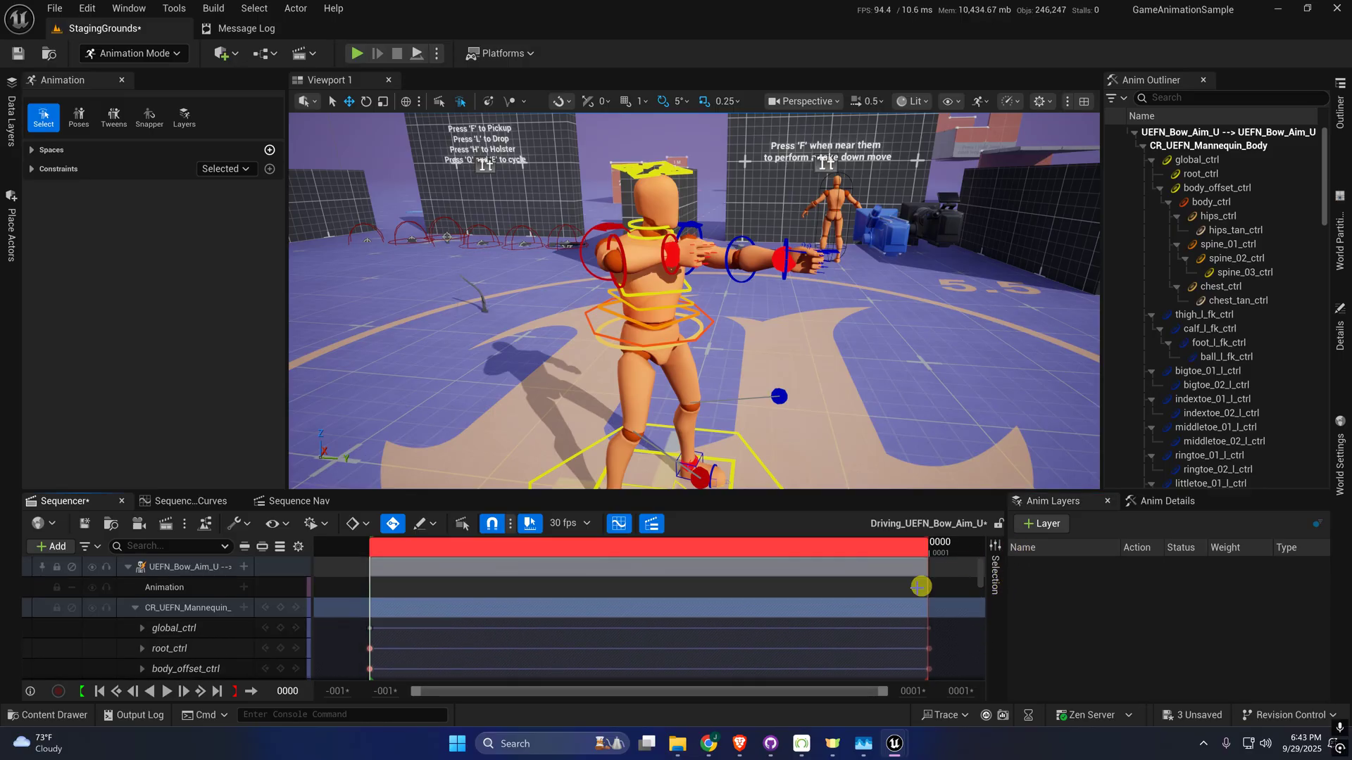
{"action": "left_click", "coordinate": [136, 607]}
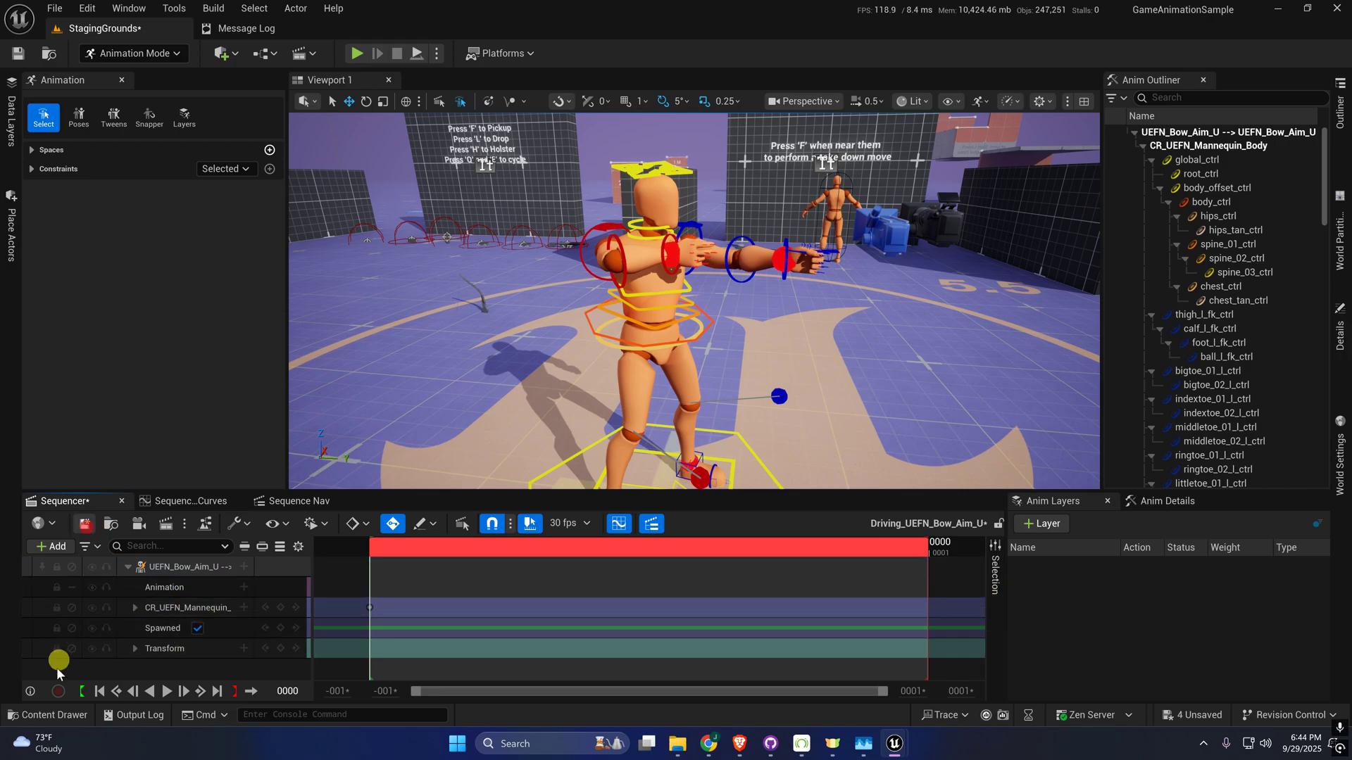
- Place the bow blueprint from the Blueprints/HeldObjects/Guns/Bow folder on the level floor beside the mannequin
{"action": "left_click", "coordinate": [49, 716]}
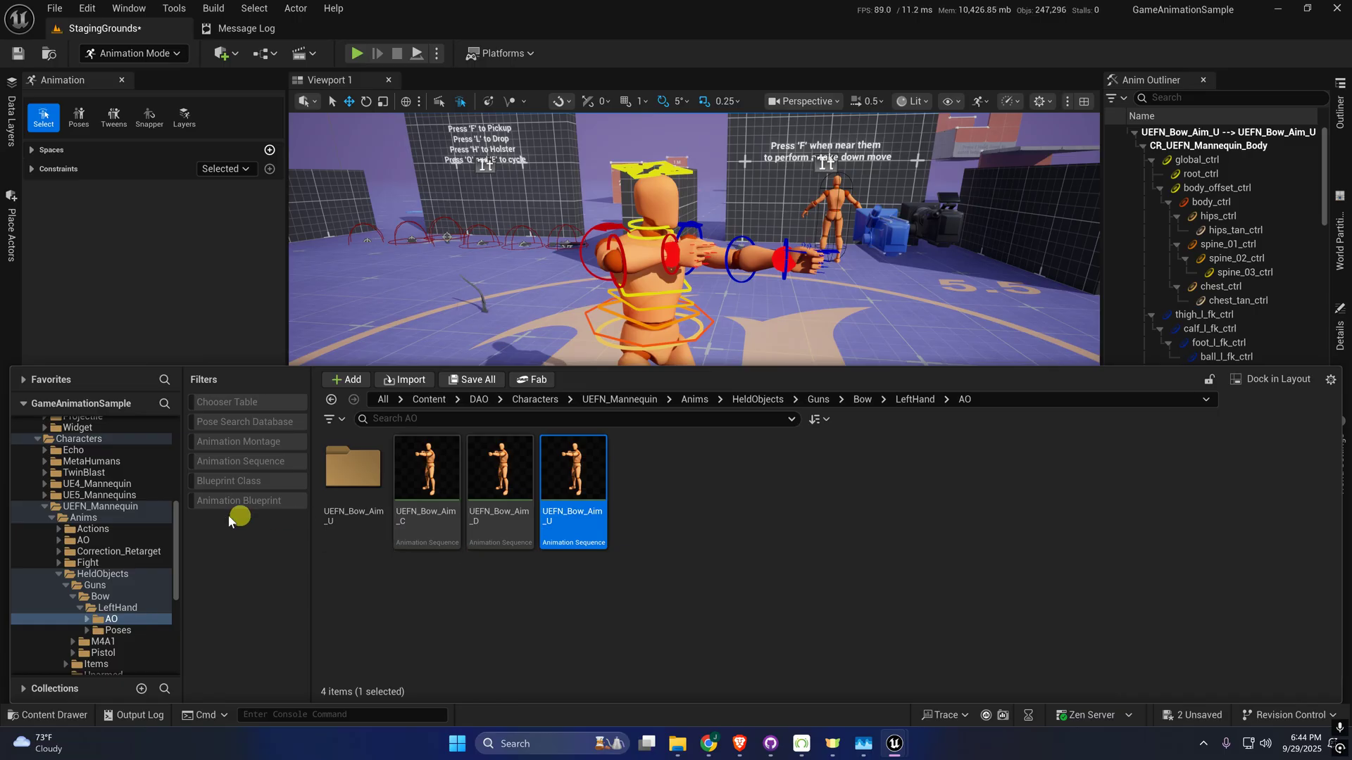
{"action": "scroll", "coordinate": [56, 479], "scroll_direction": "up", "scroll_amount": 7}
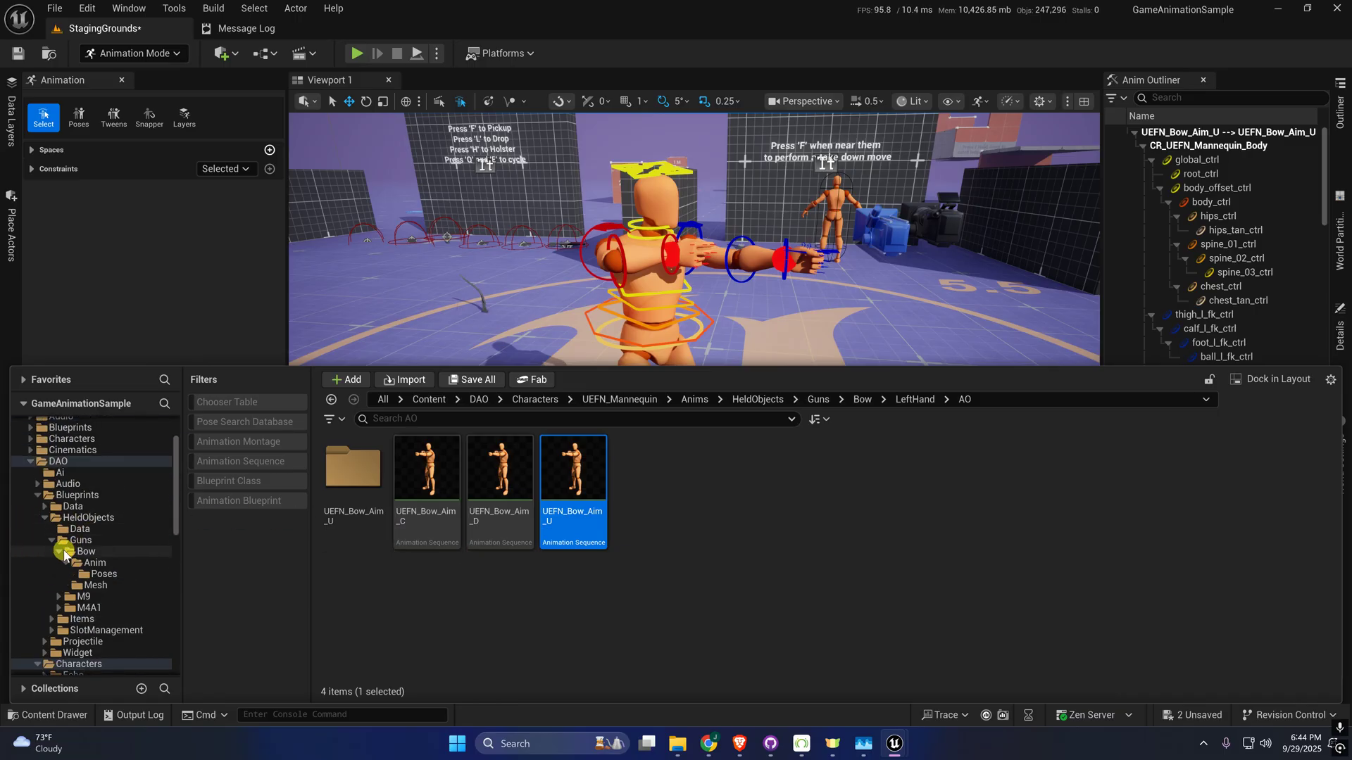
{"action": "left_click", "coordinate": [86, 552]}
{"action": "left_click", "coordinate": [511, 461]}
{"action": "left_click_drag", "start_coordinate": [512, 462], "coordinate": [425, 459]}
- Add the BP_Gun_Bow2 actor to the sequence and convert its binding to a spawnable actor
{"action": "left_click", "coordinate": [56, 545]}
{"action": "mouse_move", "coordinate": [179, 269]}
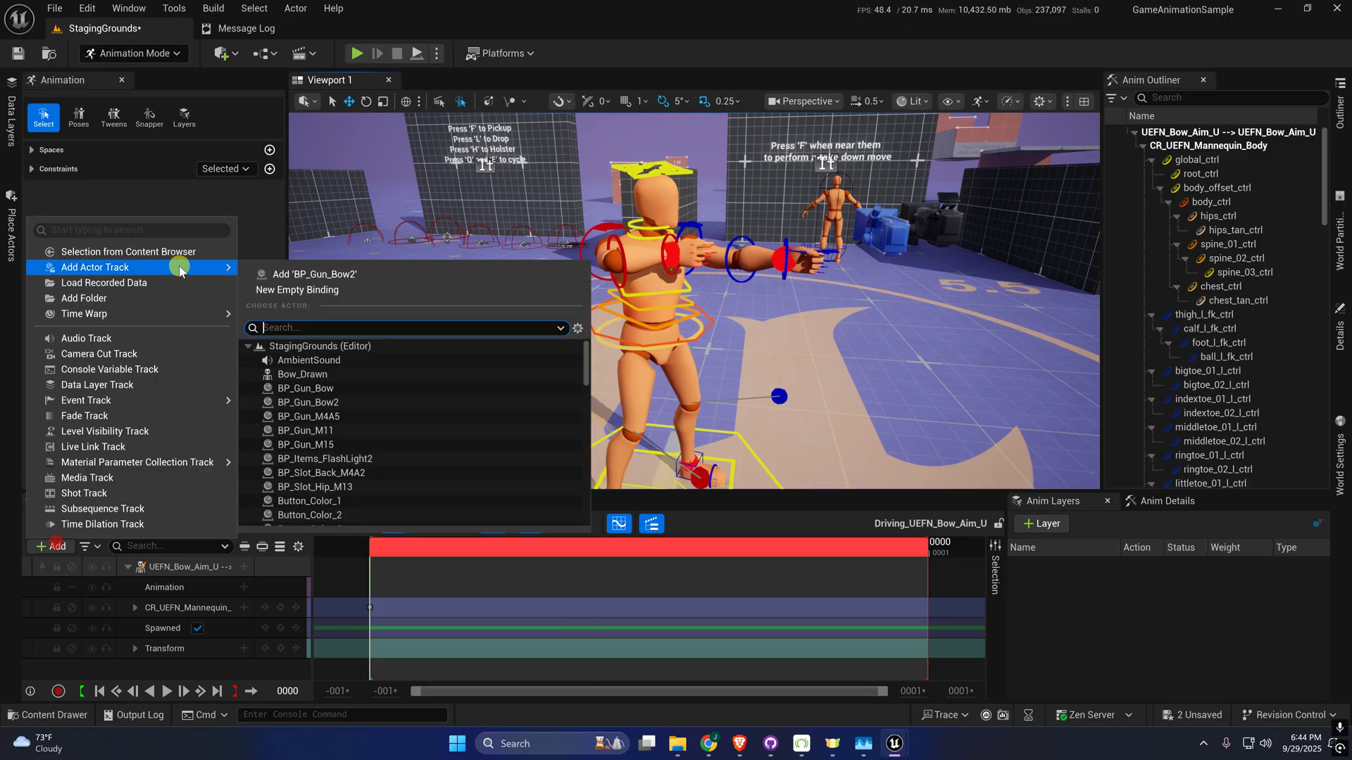
{"action": "left_click", "coordinate": [310, 273]}
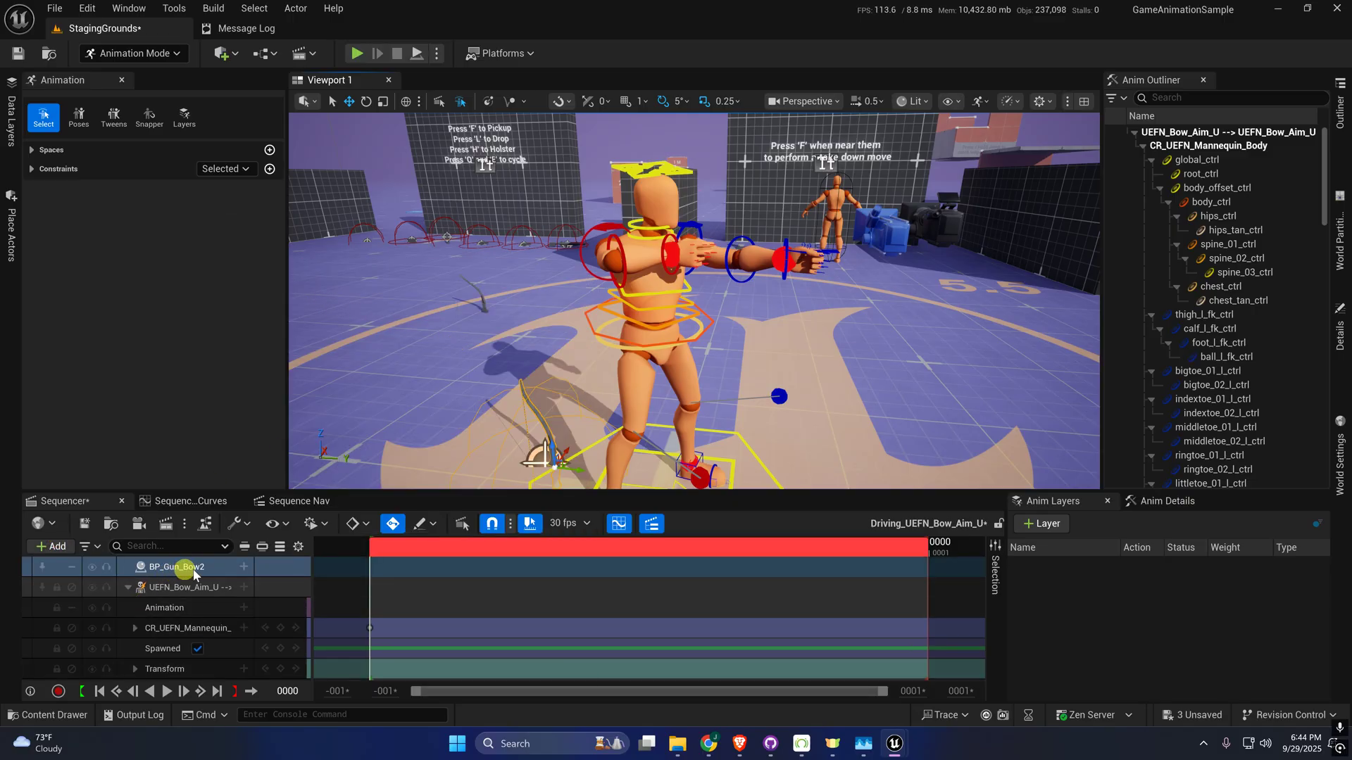
{"action": "right_click", "coordinate": [175, 574]}
{"action": "mouse_move", "coordinate": [317, 225]}
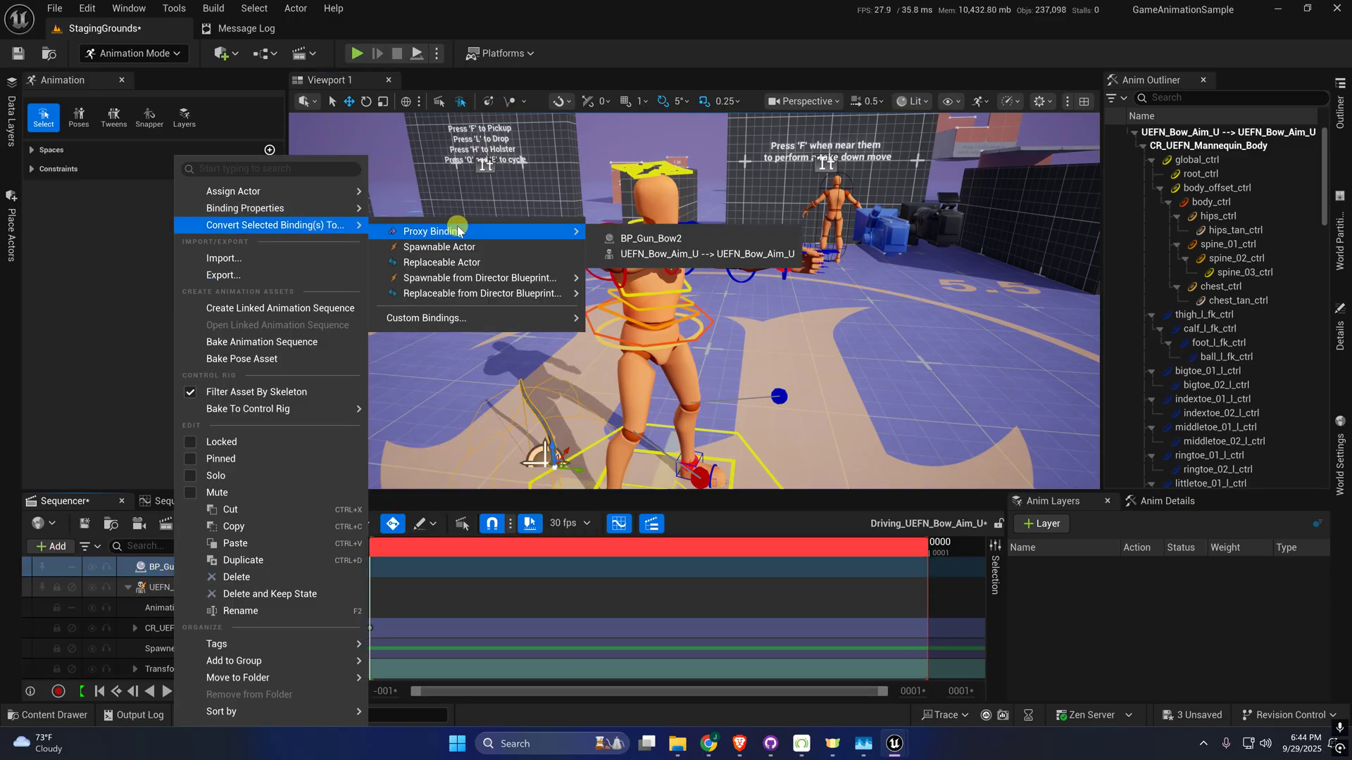
{"action": "left_click", "coordinate": [453, 246]}
- Attach BP_Gun_Bow2 to the weapon_l bone of UEFN_Bow_Aim_U and reset its location to 0, 0, 0
{"action": "left_click", "coordinate": [244, 567]}
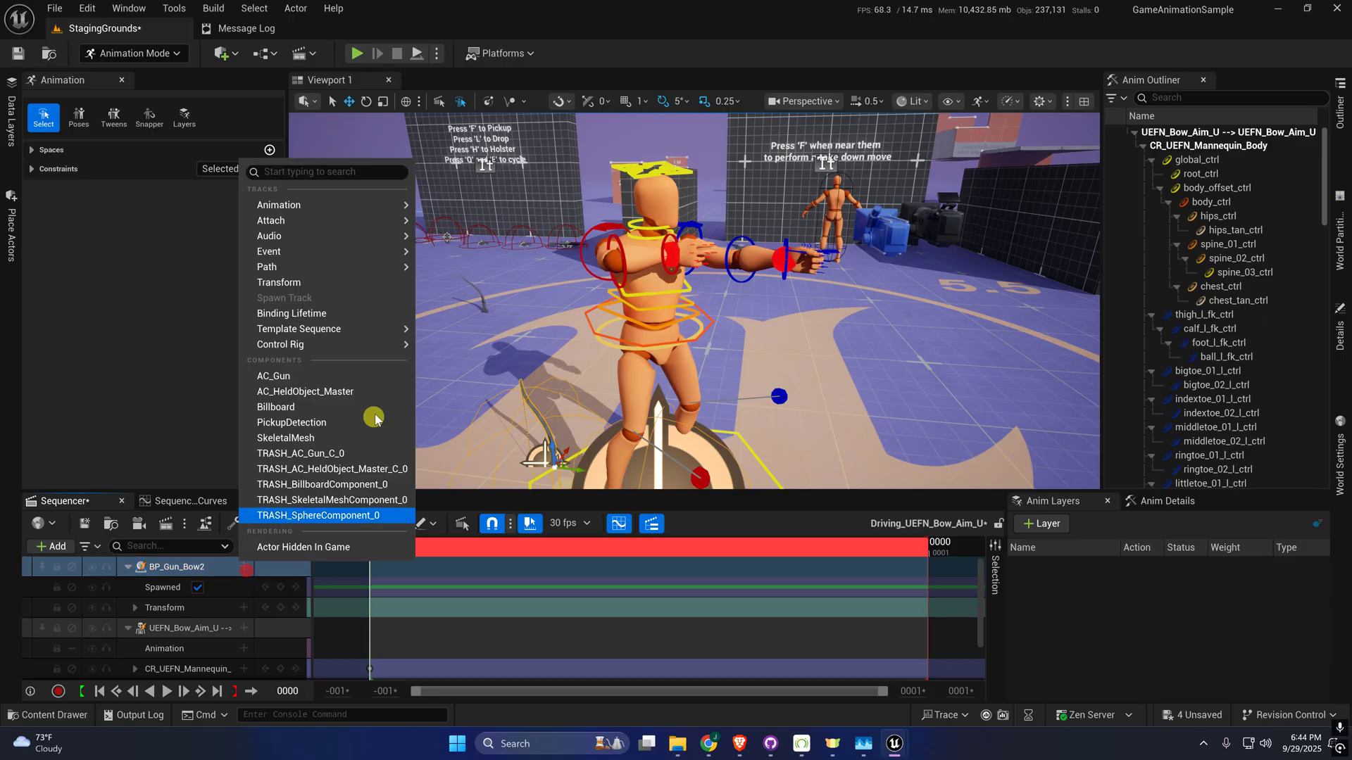
{"action": "mouse_move", "coordinate": [338, 232]}
{"action": "left_click", "coordinate": [537, 274]}
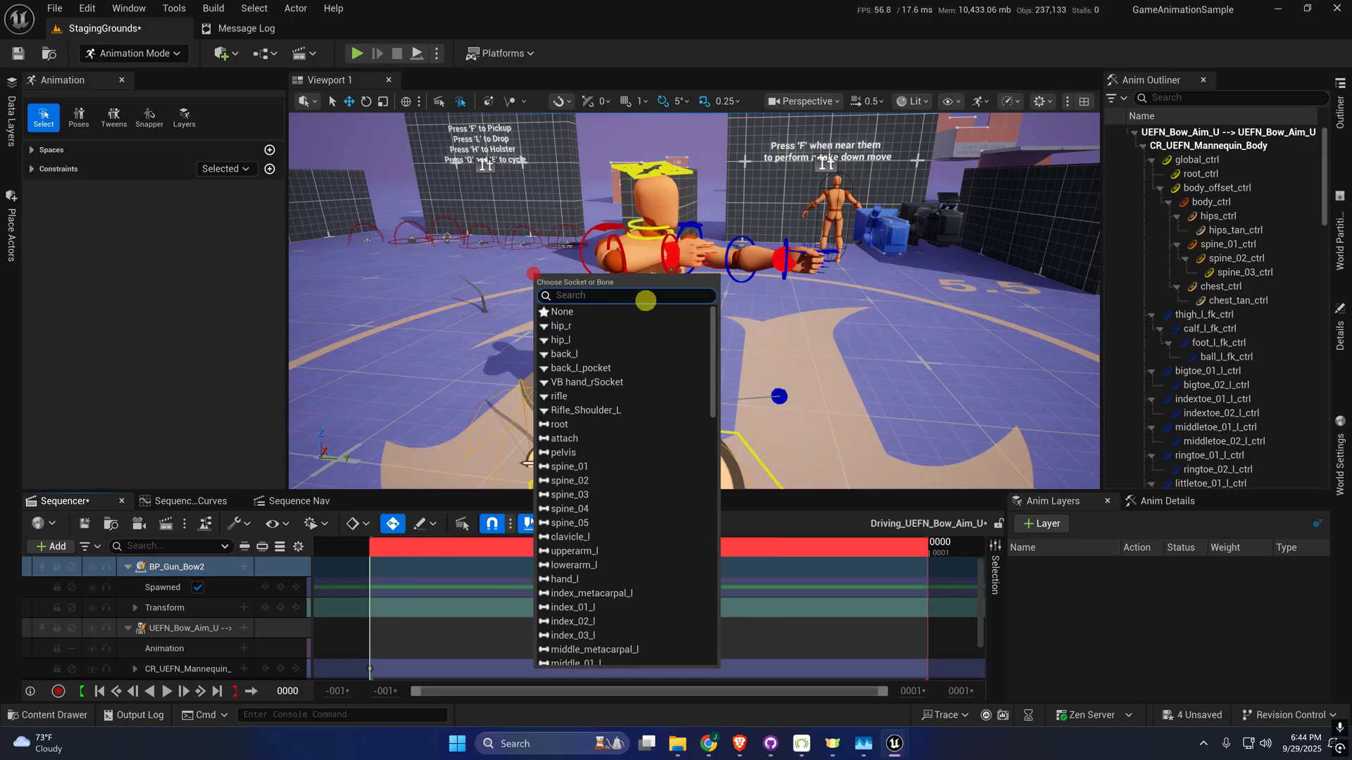
{"action": "type", "text": "wea"}
{"action": "left_click", "coordinate": [595, 317]}
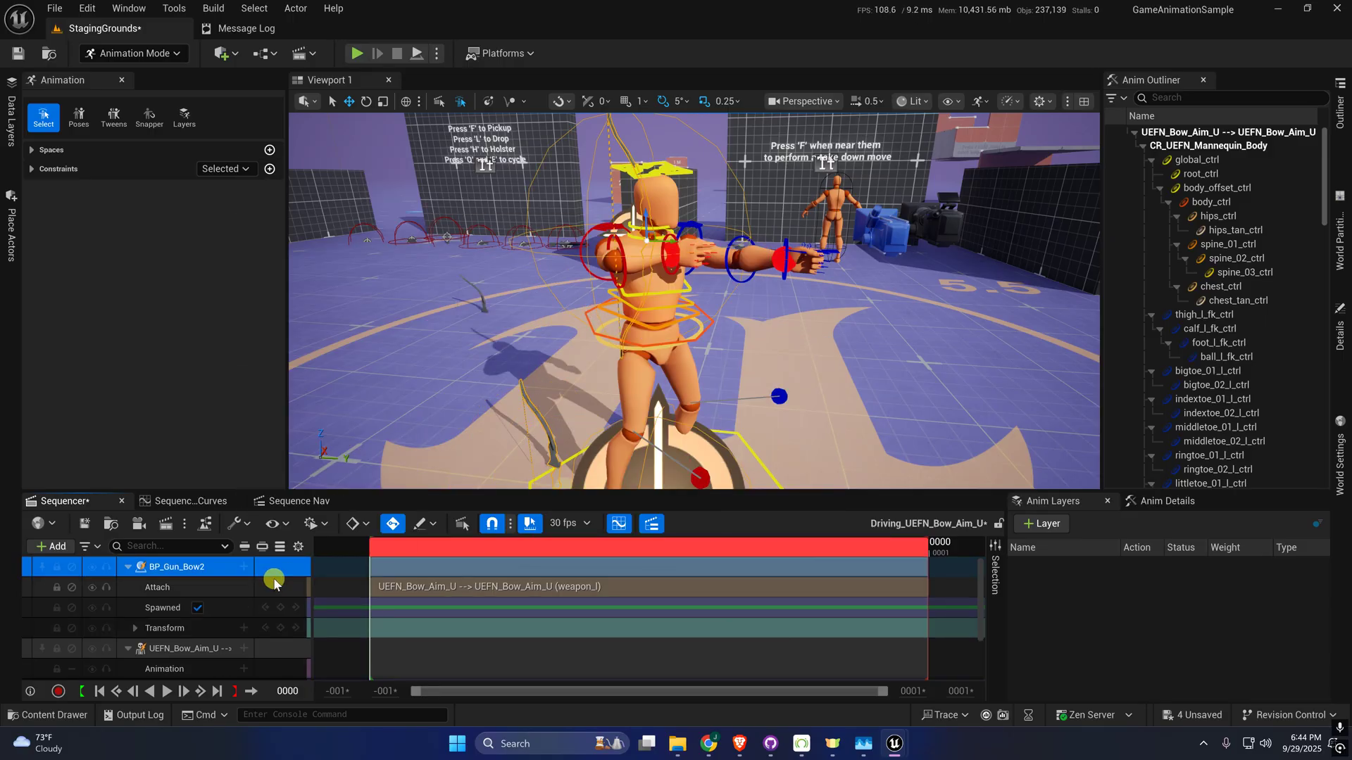
{"action": "left_click", "coordinate": [1167, 501]}
{"action": "left_click", "coordinate": [1307, 565]}
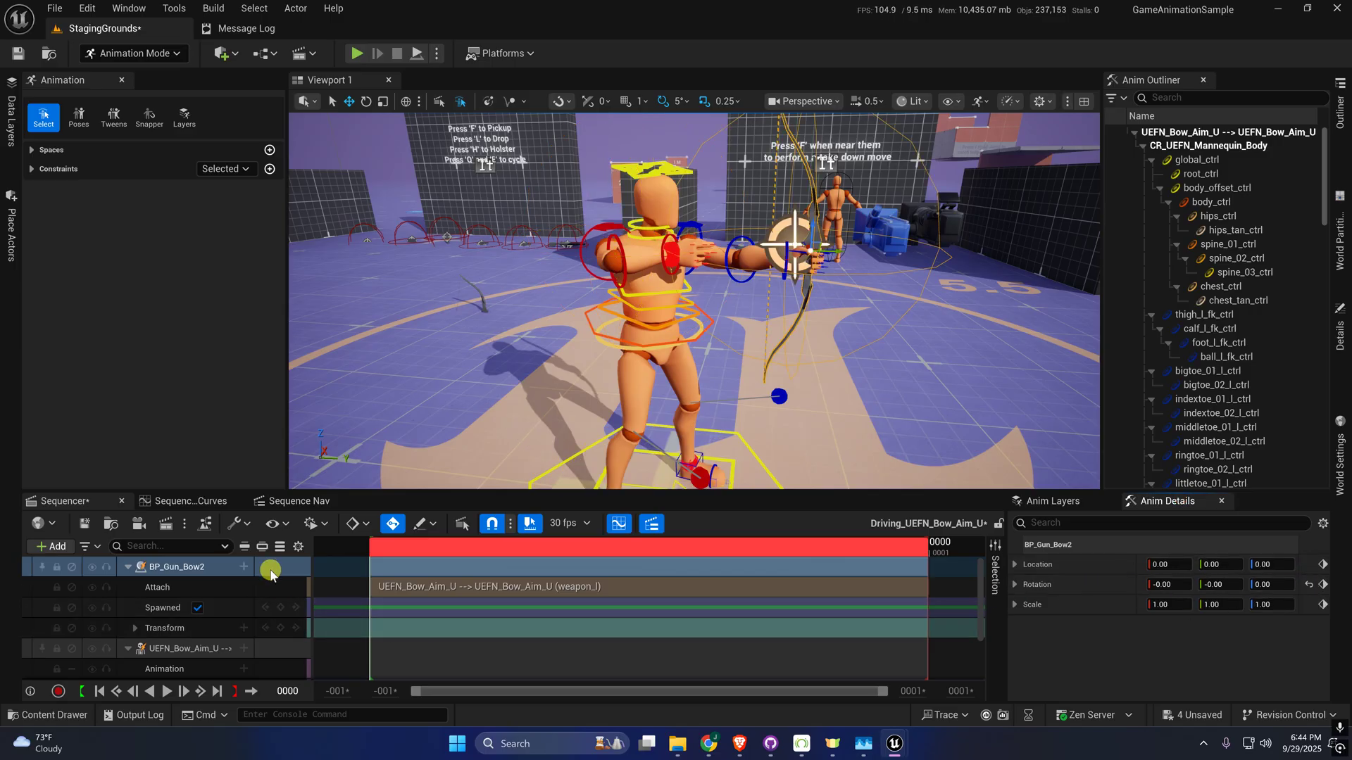
- Add the Bow_Drawn animation to BP_Gun_Bow2 and extend the bow's sections to frame 0003
{"action": "left_click", "coordinate": [245, 567]}
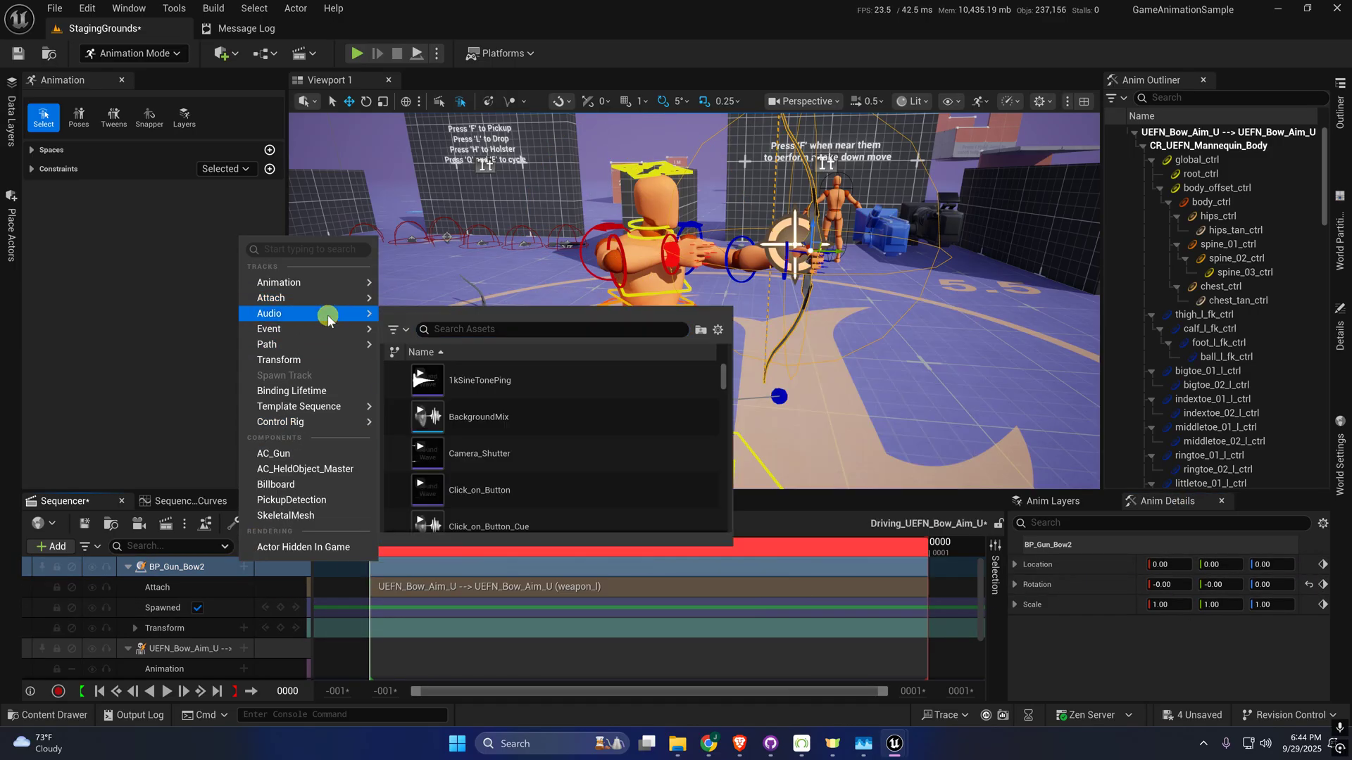
{"action": "mouse_move", "coordinate": [363, 285]}
{"action": "left_click", "coordinate": [456, 343]}
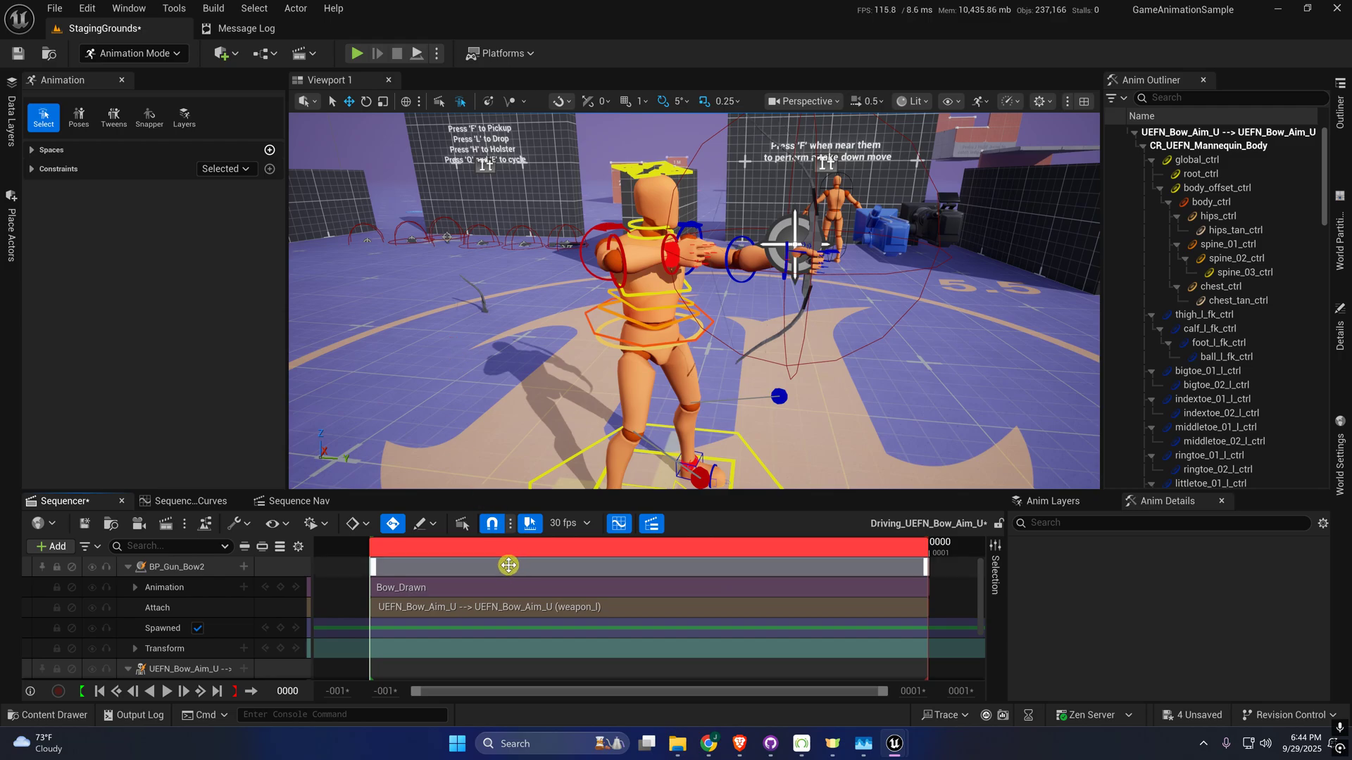
{"action": "scroll", "coordinate": [775, 592], "scroll_direction": "down", "scroll_amount": 5, "text": "ctrl"}
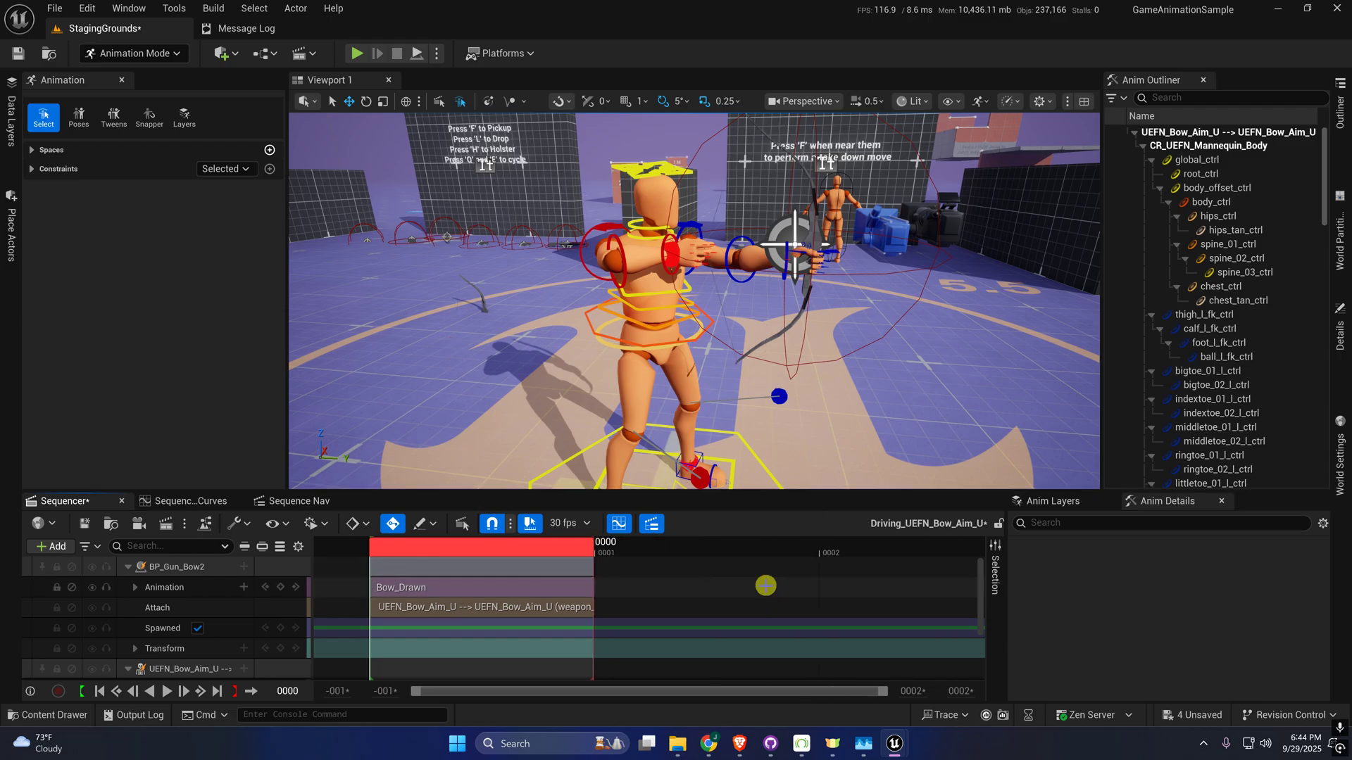
{"action": "scroll", "coordinate": [766, 586], "scroll_direction": "down", "scroll_amount": 1, "text": "ctrl"}
{"action": "left_click_drag", "start_coordinate": [497, 565], "coordinate": [745, 569]}
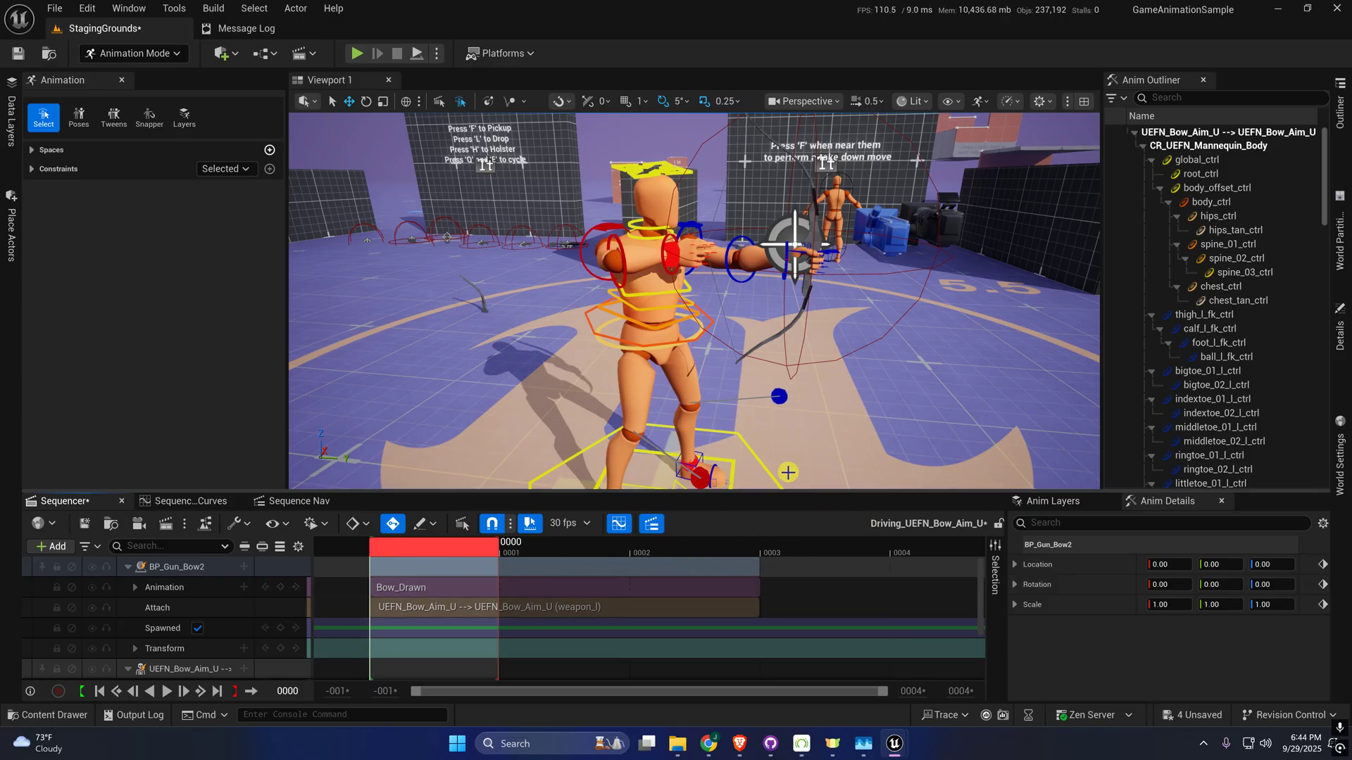
- Examine the mannequin's arms and the drawn bow from several angles to check how the aiming pose lines up
{"action": "right_click_drag", "start_coordinate": [737, 388], "coordinate": [770, 364]}
{"action": "scroll", "coordinate": [770, 364], "scroll_direction": "down", "scroll_amount": 2}
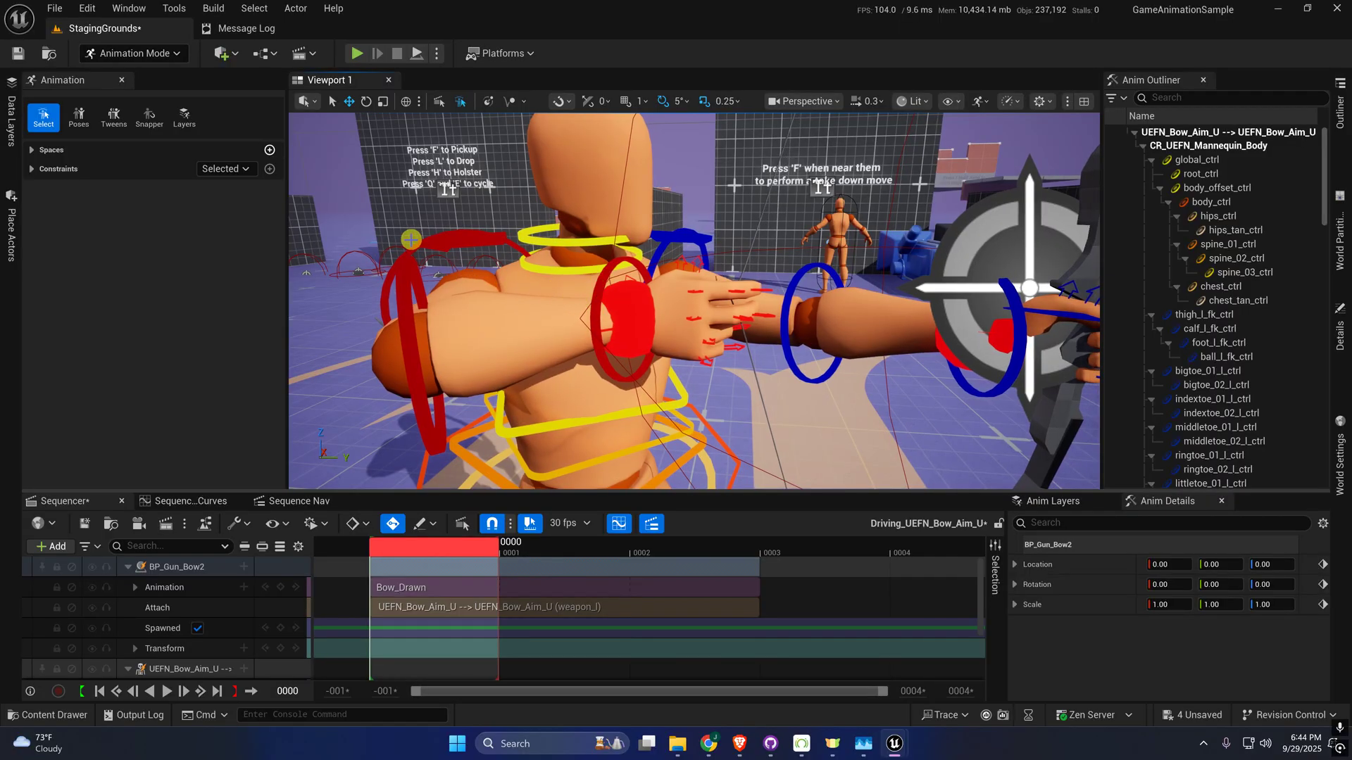
{"action": "right_click_drag", "start_coordinate": [770, 364], "coordinate": [769, 364]}
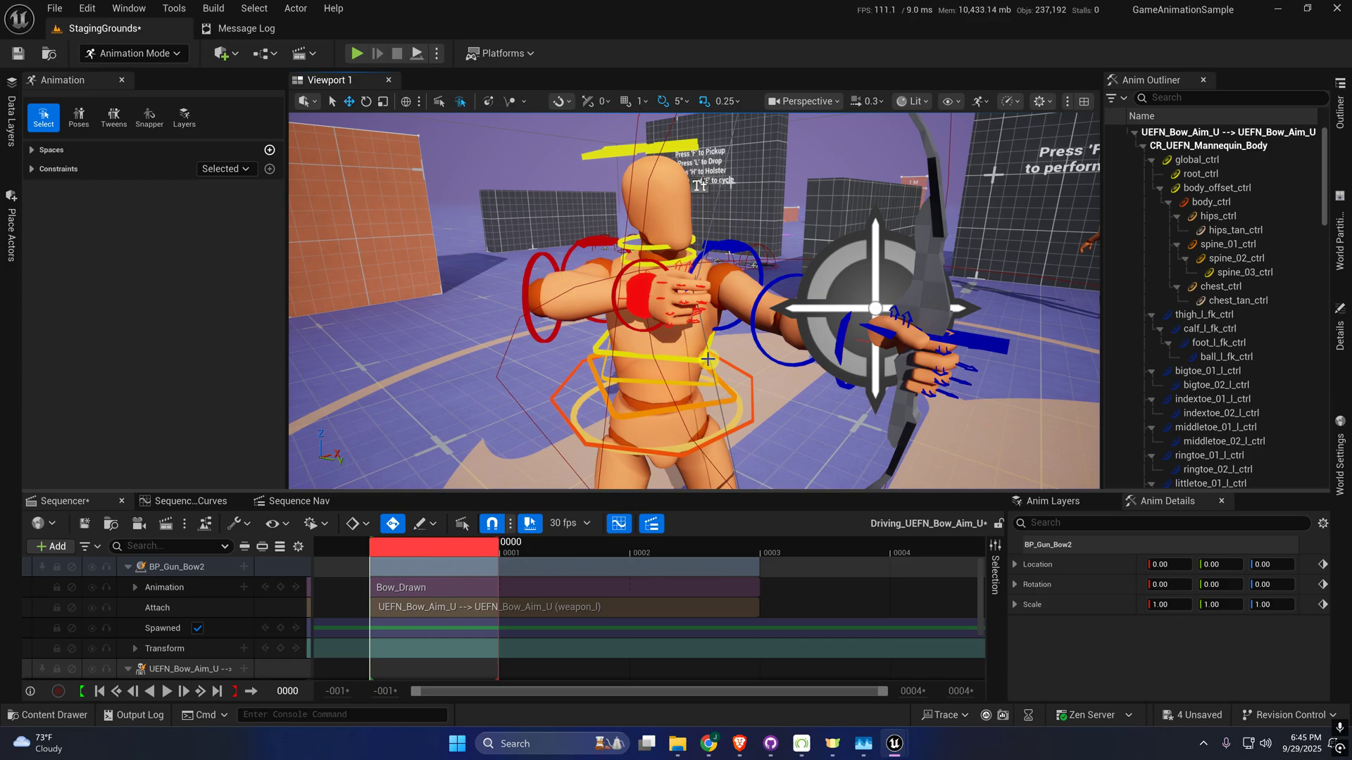
{"action": "left_click_drag", "start_coordinate": [708, 359], "coordinate": [651, 291], "text": "alt"}
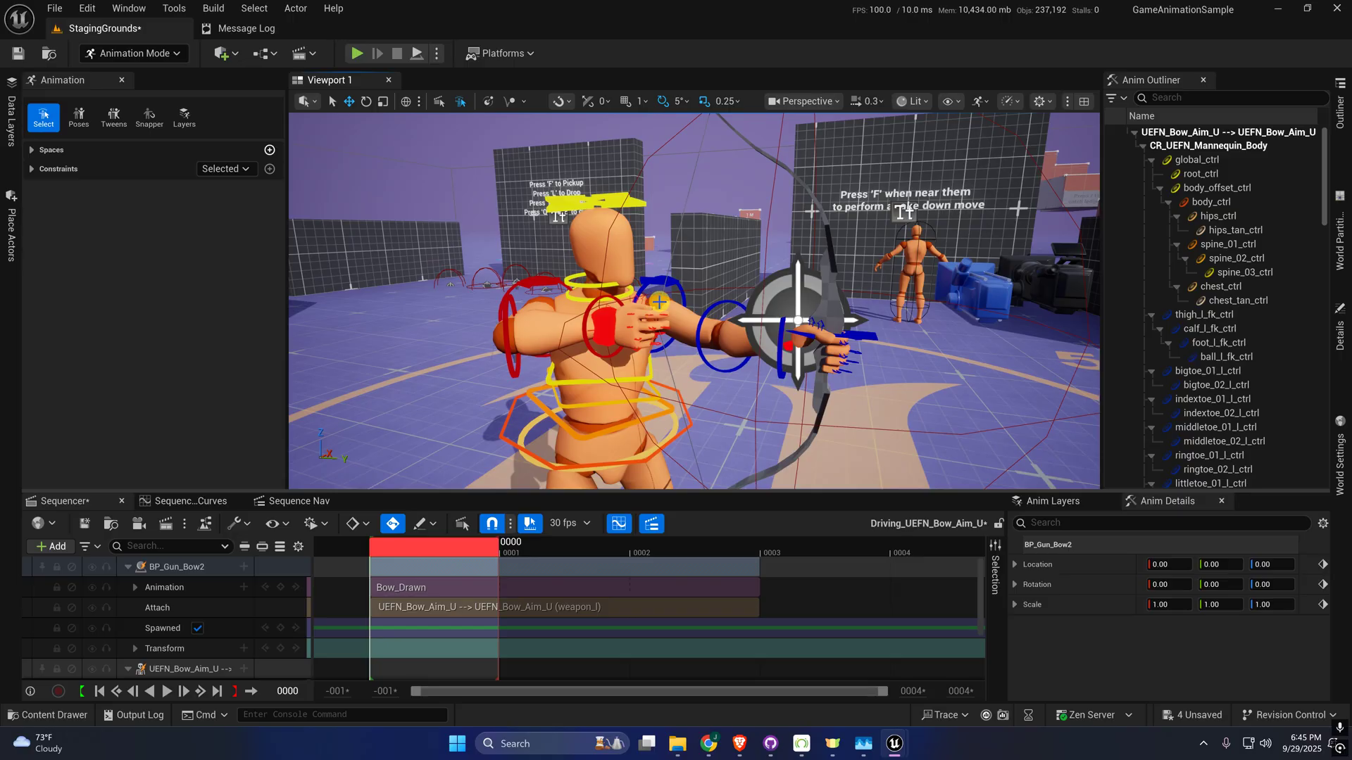
{"action": "left_click_drag", "start_coordinate": [645, 332], "coordinate": [704, 343], "text": "alt"}
{"action": "right_click_drag", "start_coordinate": [704, 343], "coordinate": [687, 333]}
{"action": "right_click_drag", "start_coordinate": [743, 278], "coordinate": [731, 283]}
{"action": "right_click_drag", "start_coordinate": [686, 332], "coordinate": [694, 331]}
{"action": "right_click_drag", "start_coordinate": [725, 285], "coordinate": [719, 288]}
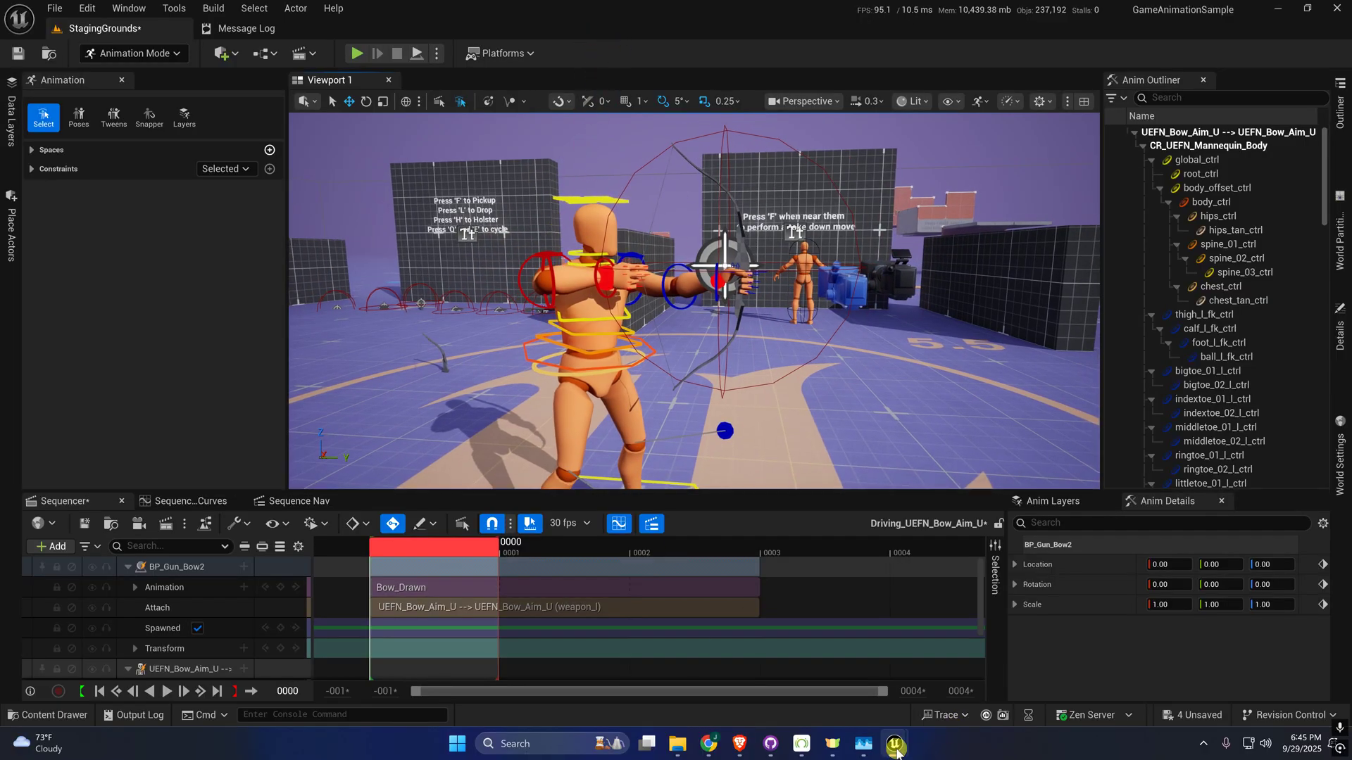
- Review the pose in the UEFN_Bow_Aim_U animation editor window and return to the level editor
{"action": "mouse_move", "coordinate": [895, 752]}
{"action": "mouse_move", "coordinate": [945, 673]}
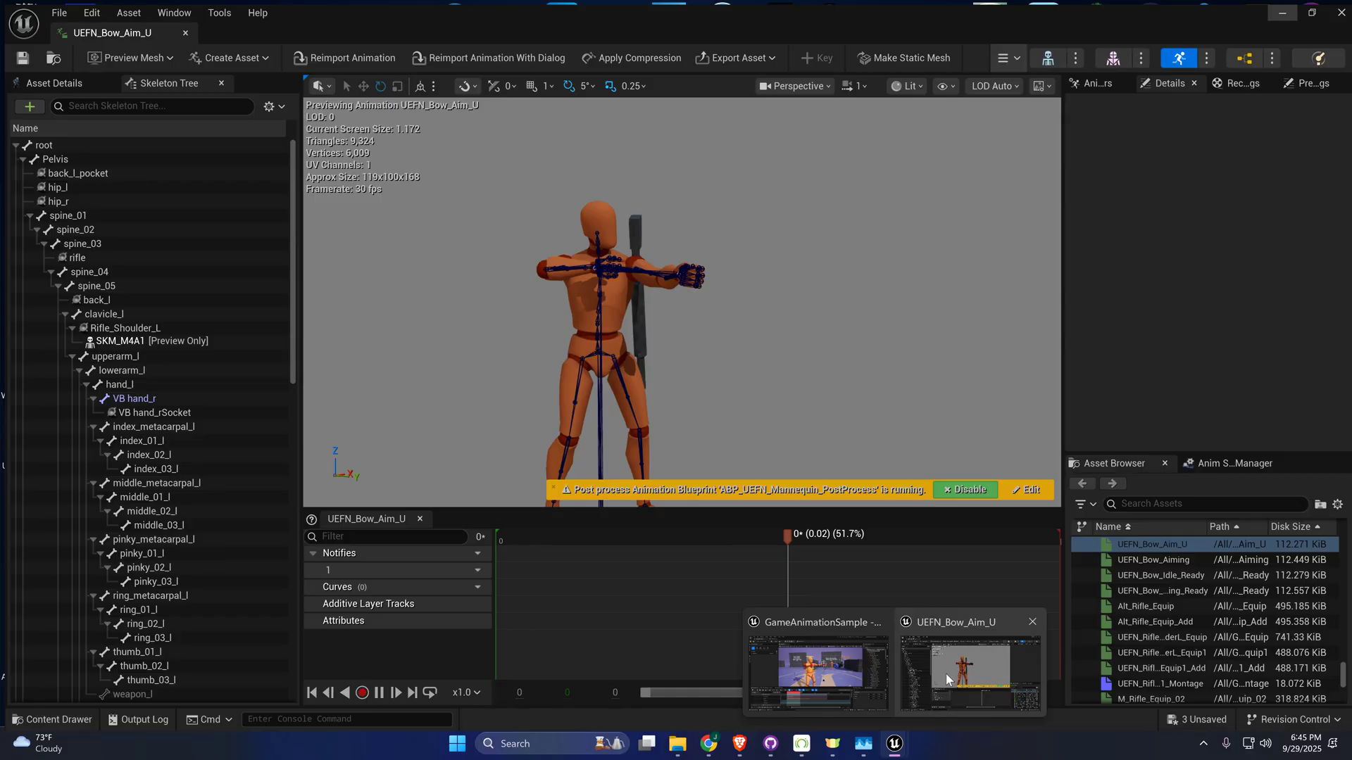
{"action": "left_click", "coordinate": [945, 674]}
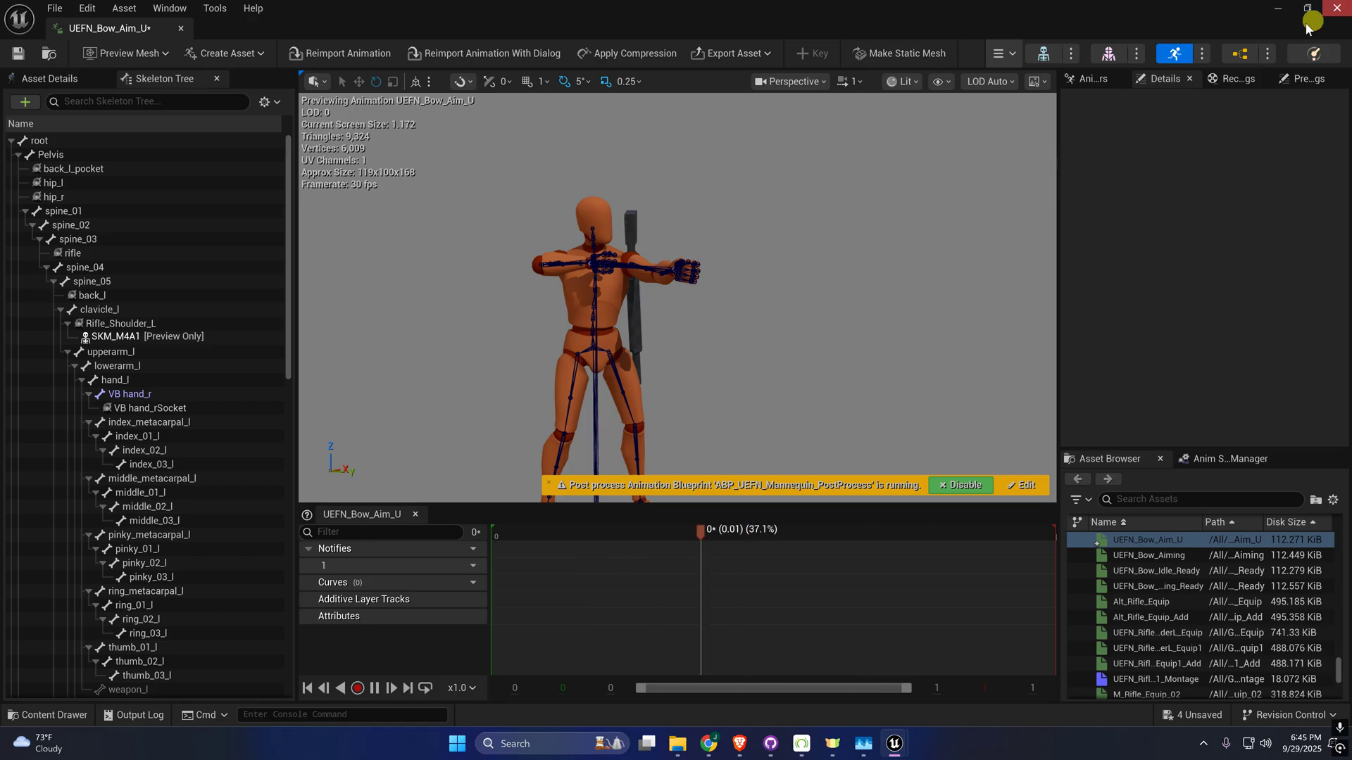
{"action": "left_click", "coordinate": [1273, 10]}
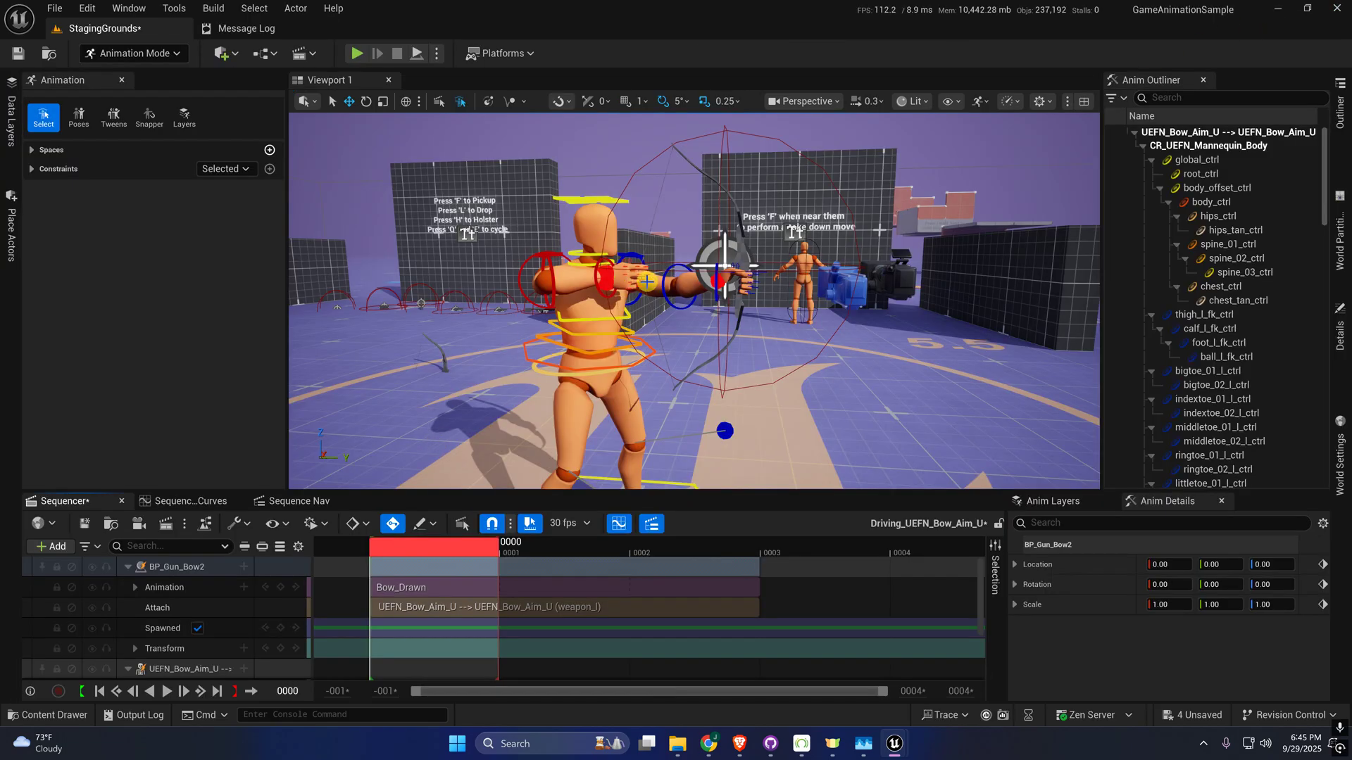
- Expand the Constraints section of the animation tools and check its pre-selected parent options
{"action": "left_click", "coordinate": [32, 169]}
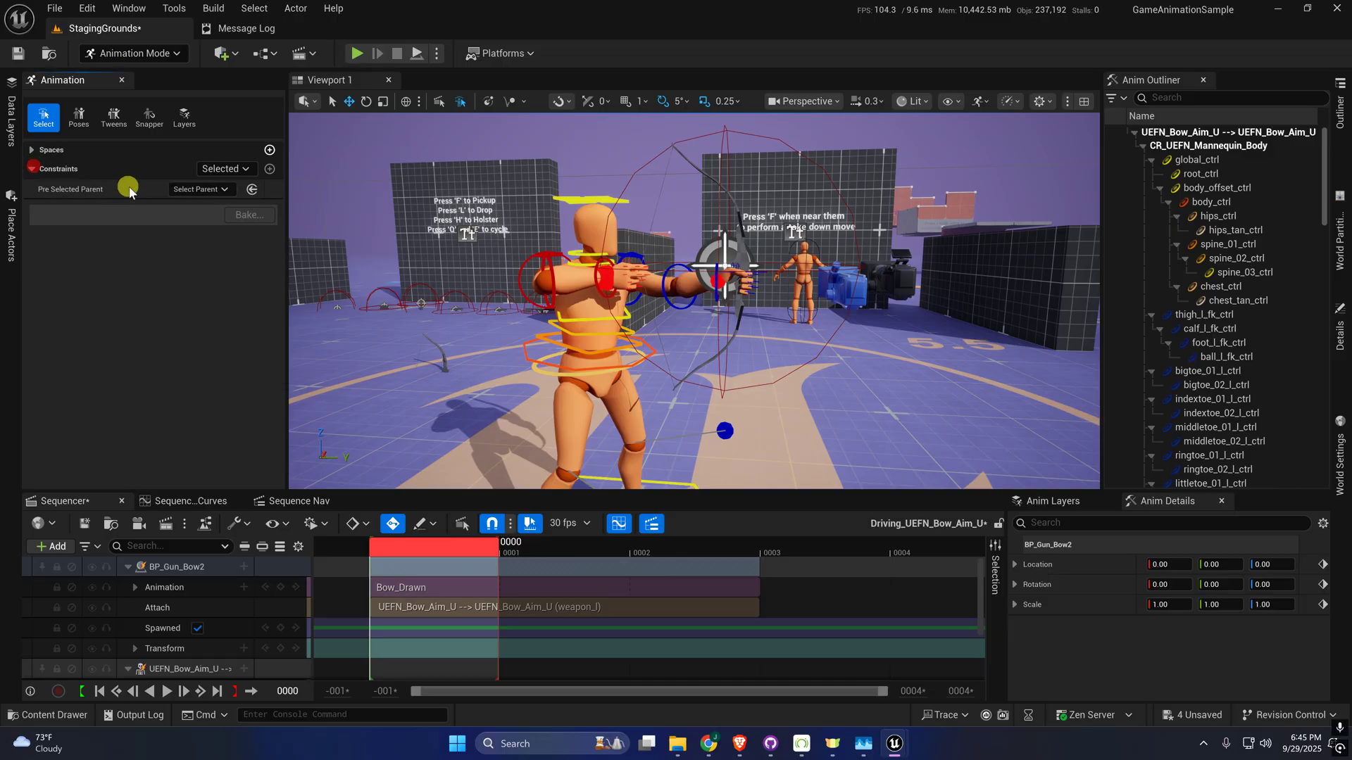
{"action": "left_click", "coordinate": [32, 169]}
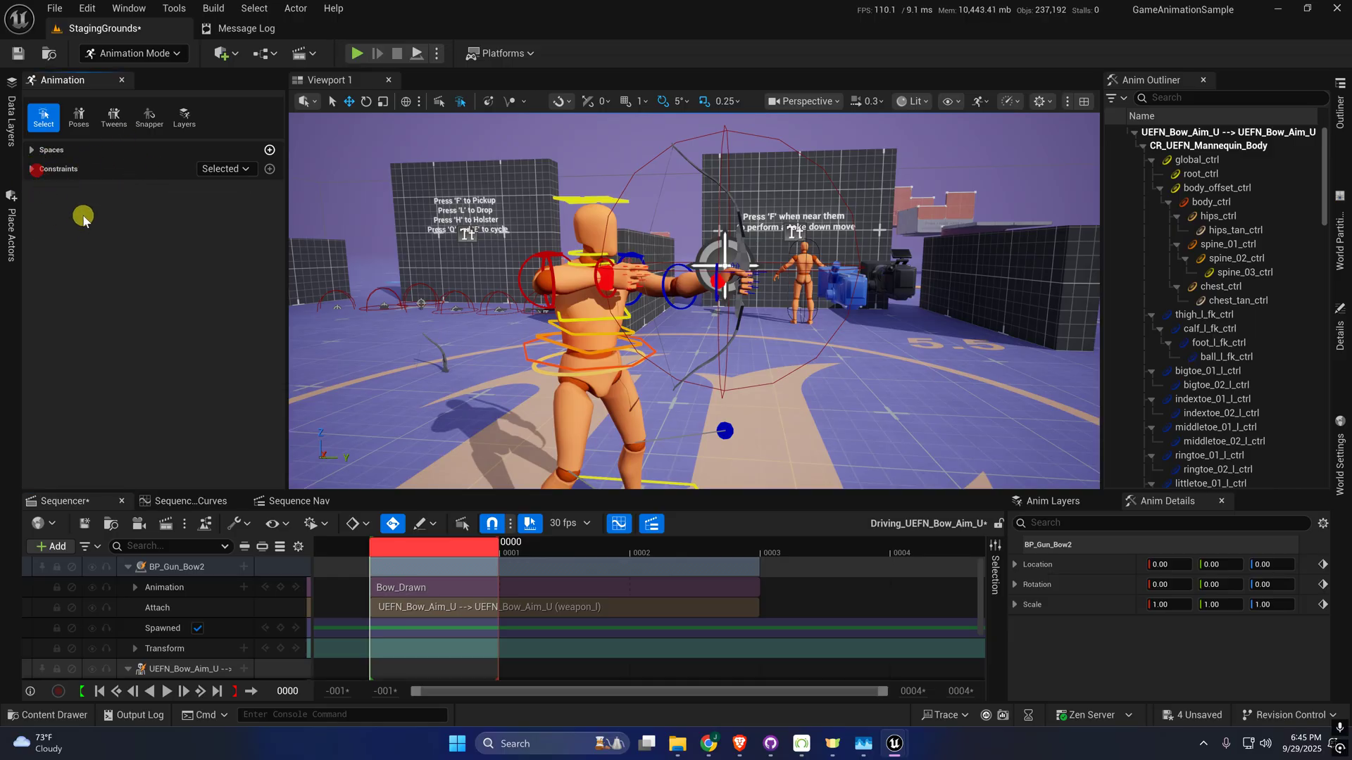
{"action": "left_click", "coordinate": [32, 169]}
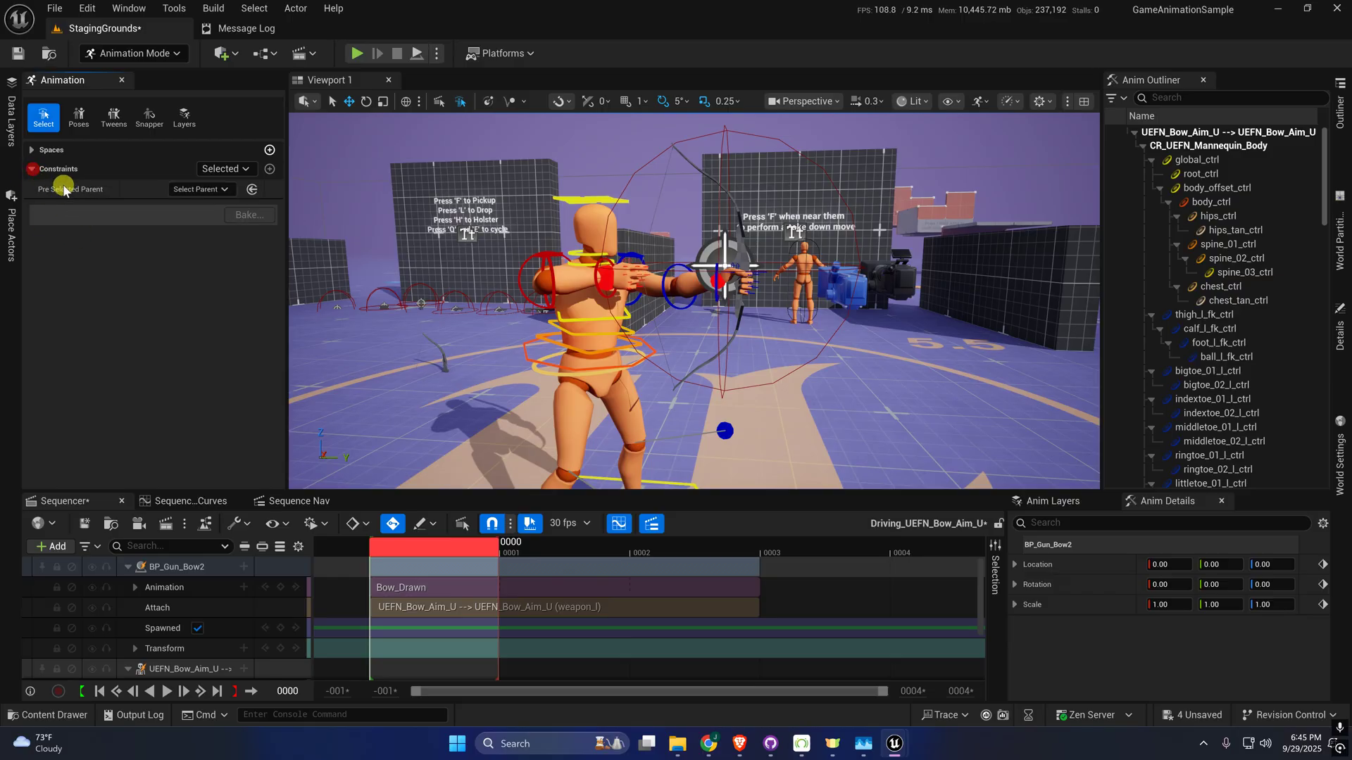
{"action": "left_click", "coordinate": [206, 190]}
{"action": "left_click", "coordinate": [206, 189]}
- Add a Rotation constraint to upperarm_r_fk_ctrl with upperarm_l_fk_ctrl as its parent
{"action": "right_click_drag", "start_coordinate": [731, 389], "coordinate": [564, 273]}
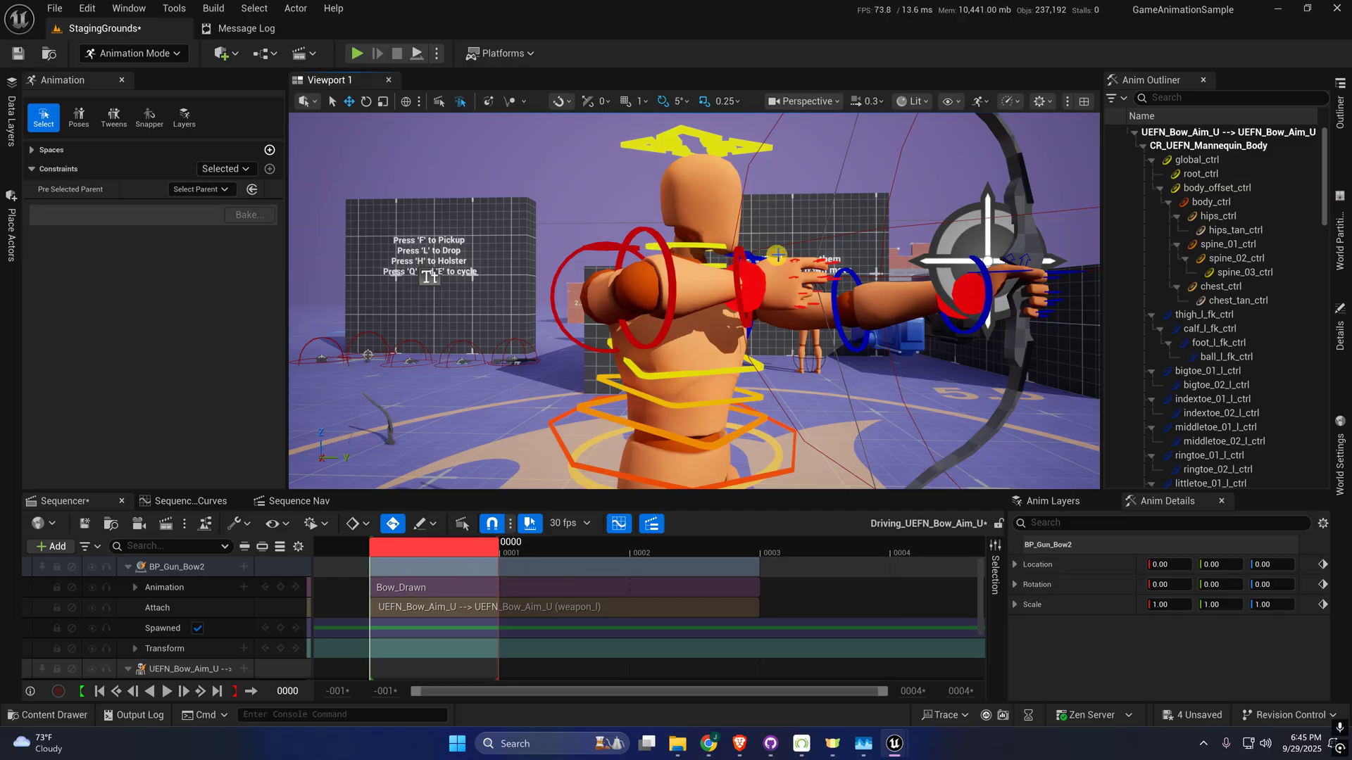
{"action": "left_click_drag", "start_coordinate": [787, 298], "coordinate": [1087, 303], "text": "alt"}
{"action": "right_click_drag", "start_coordinate": [1087, 303], "coordinate": [961, 255]}
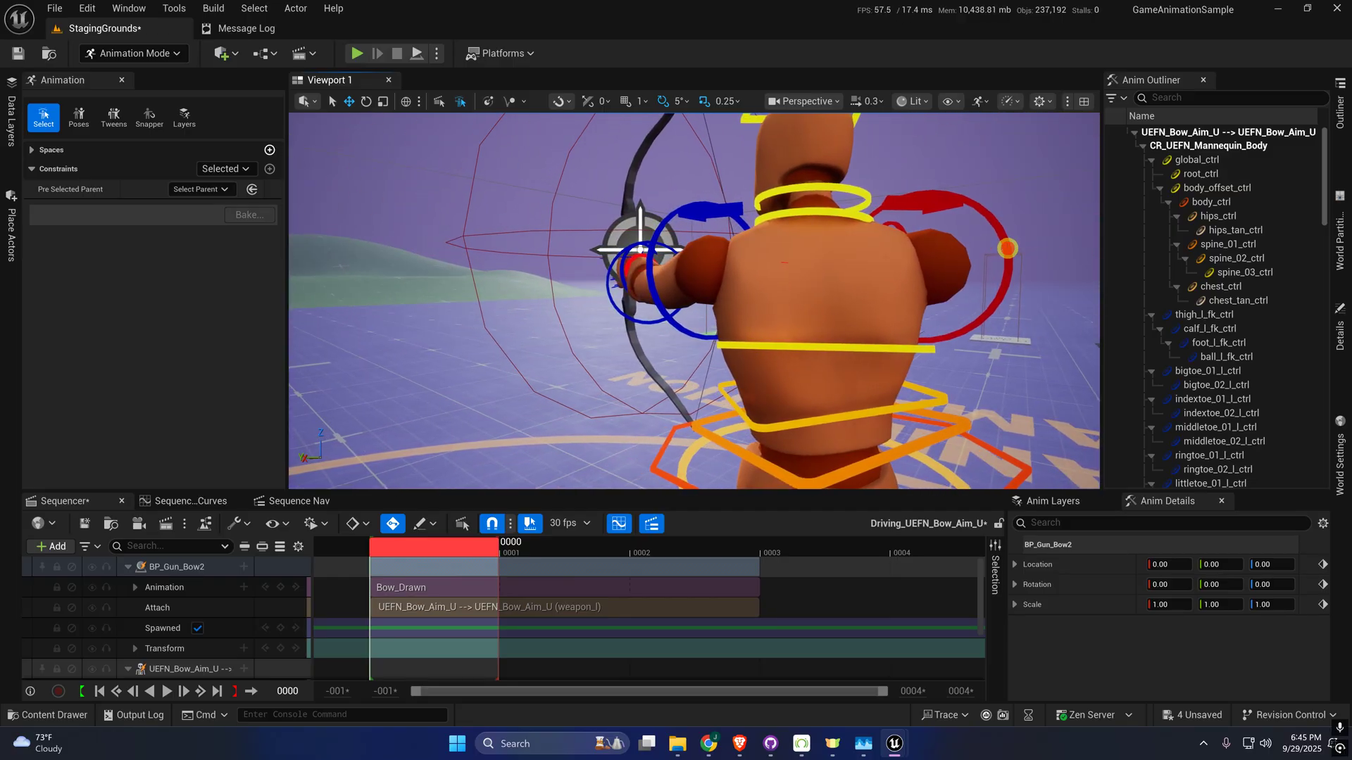
{"action": "left_click", "coordinate": [1007, 248]}
{"action": "scroll", "coordinate": [1008, 248], "scroll_direction": "down", "scroll_amount": 3}
{"action": "left_click_drag", "start_coordinate": [956, 303], "coordinate": [1021, 292], "text": "alt"}
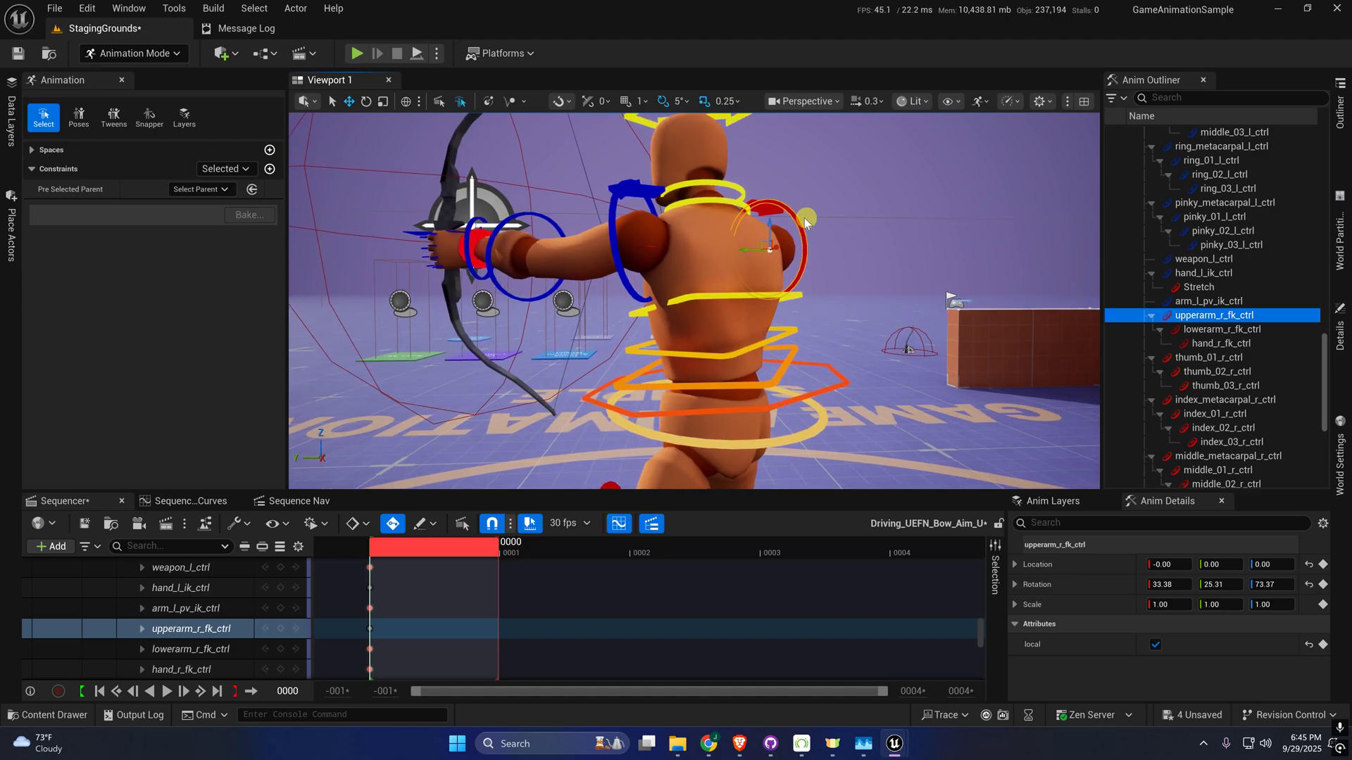
{"action": "left_click", "coordinate": [268, 169]}
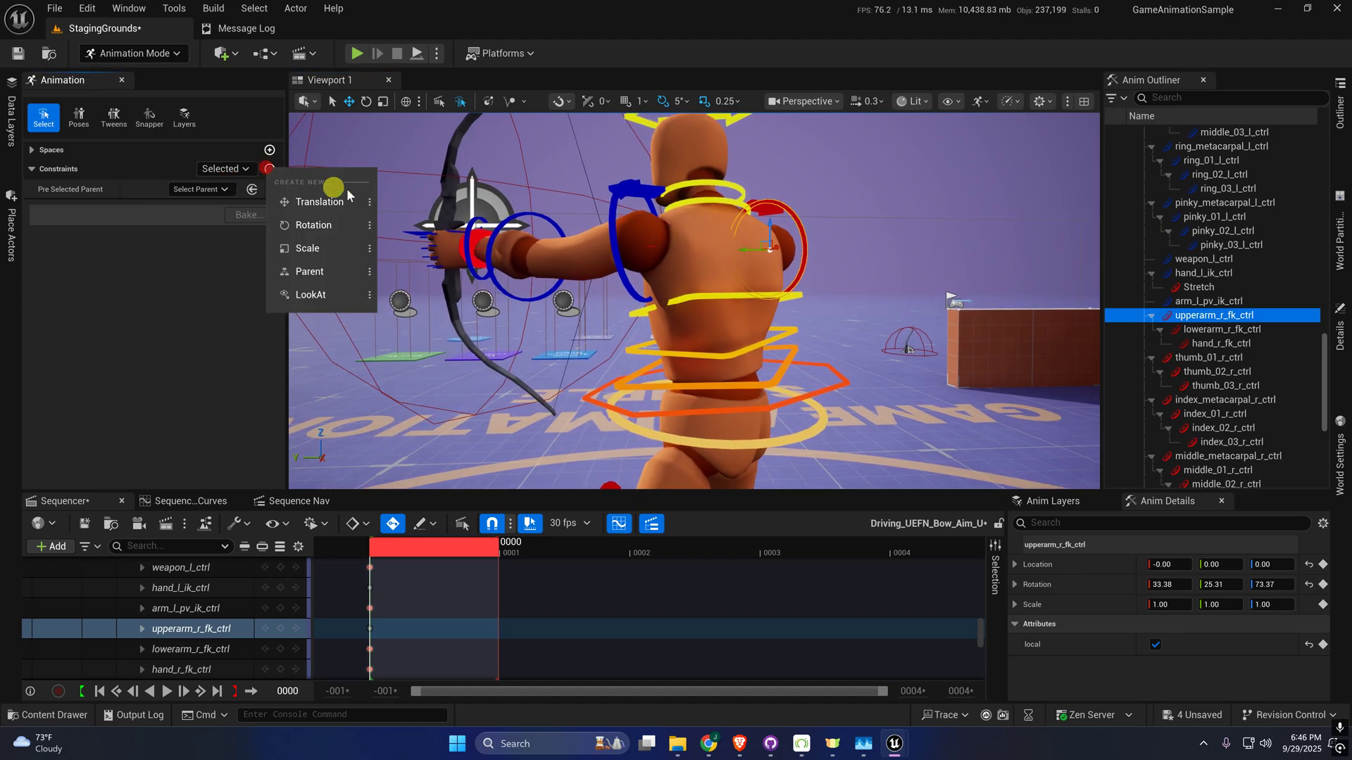
{"action": "left_click", "coordinate": [313, 224]}
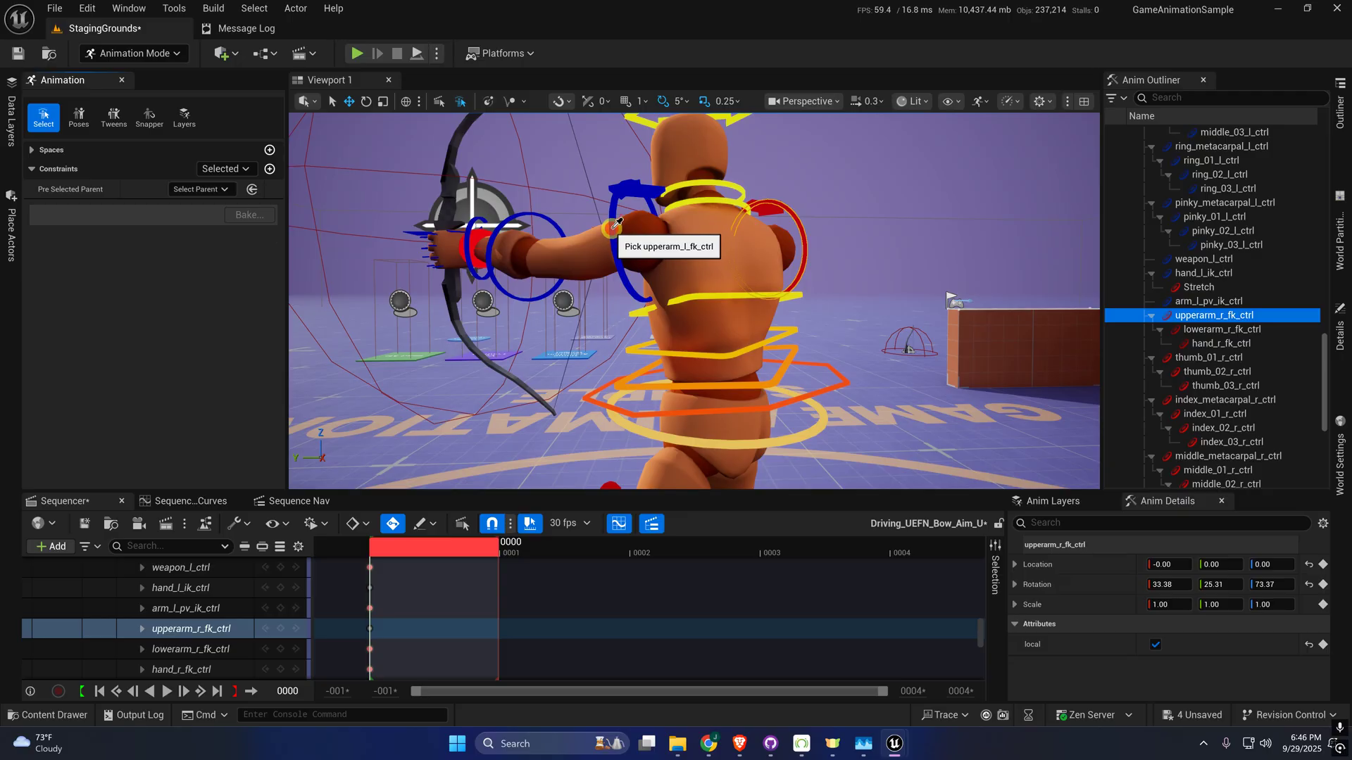
{"action": "left_click", "coordinate": [616, 228]}
- Add a Rotation constraint to upperarm_l_fk_ctrl with spine_03_ctrl as its parent
{"action": "left_click", "coordinate": [612, 239]}
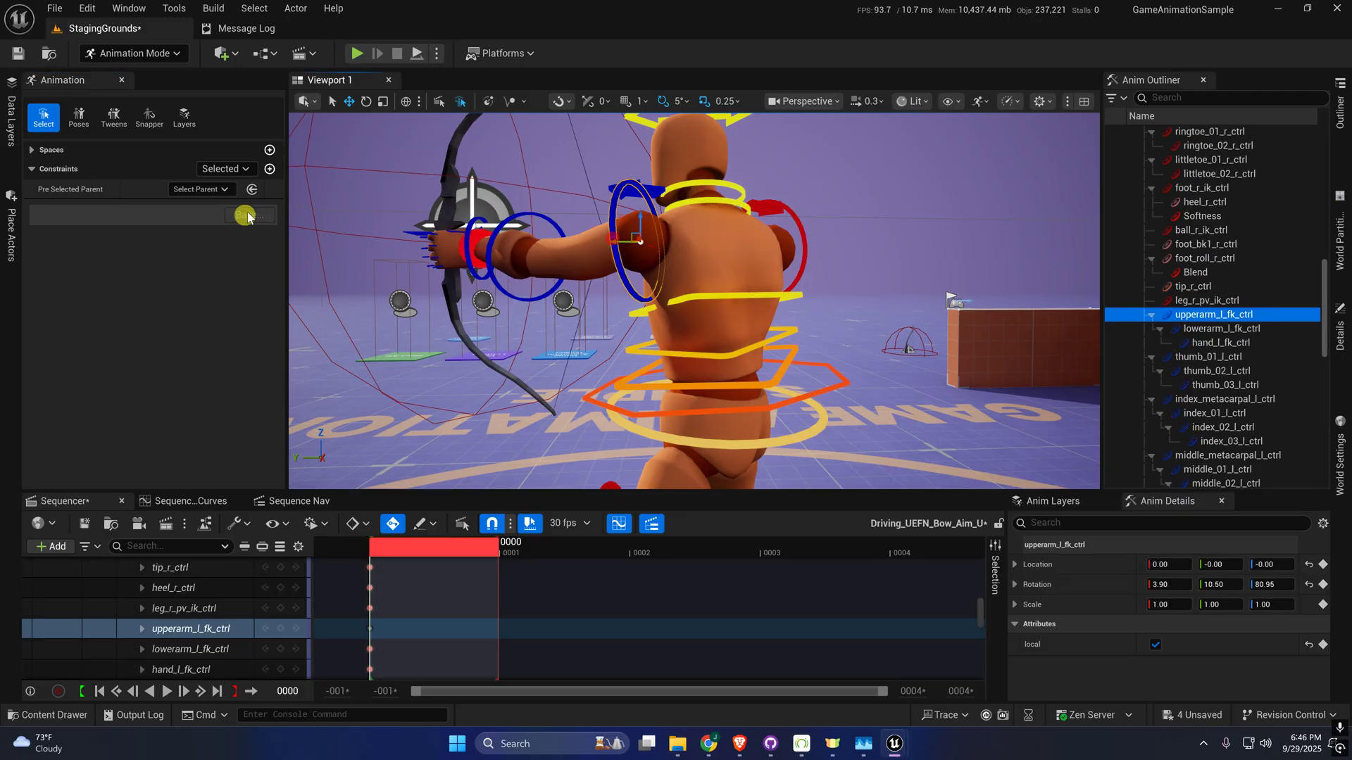
{"action": "left_click", "coordinate": [269, 169]}
{"action": "left_click", "coordinate": [300, 223]}
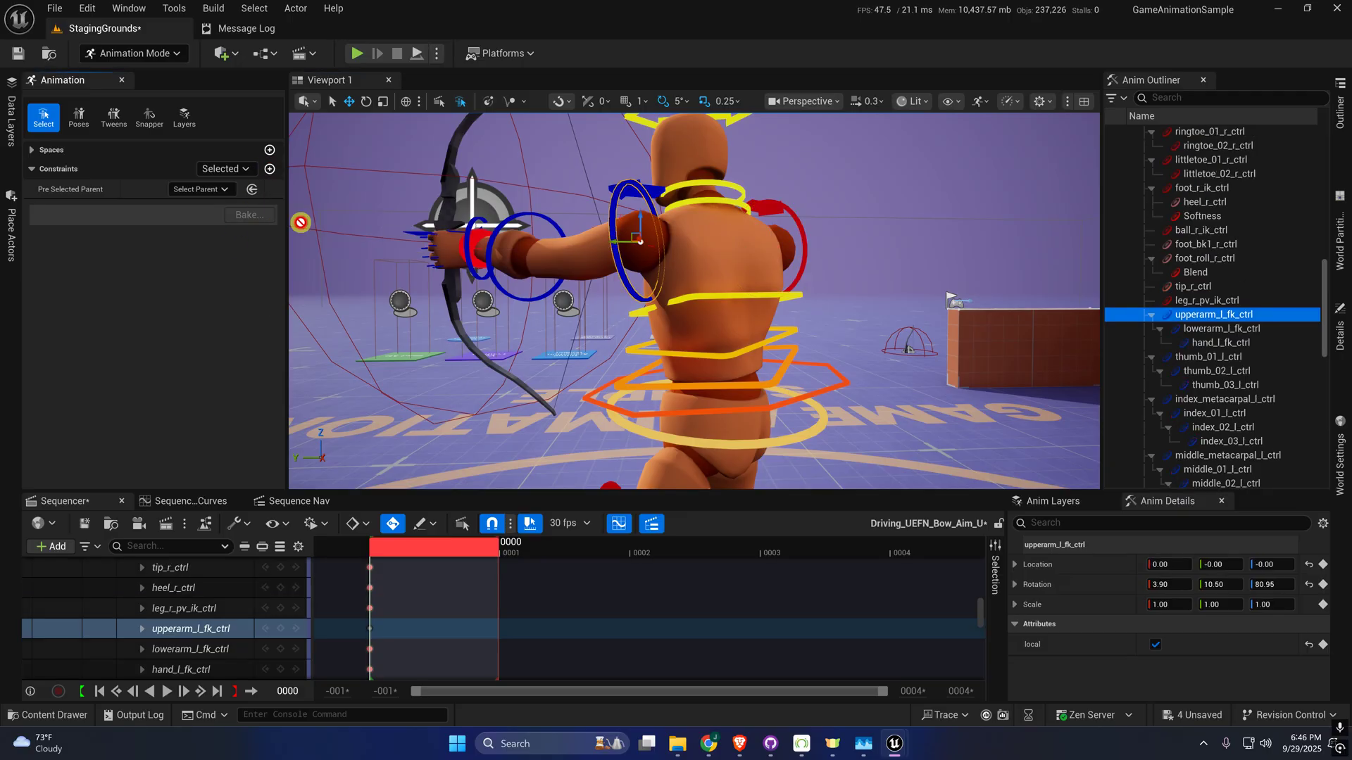
{"action": "left_click", "coordinate": [705, 291]}
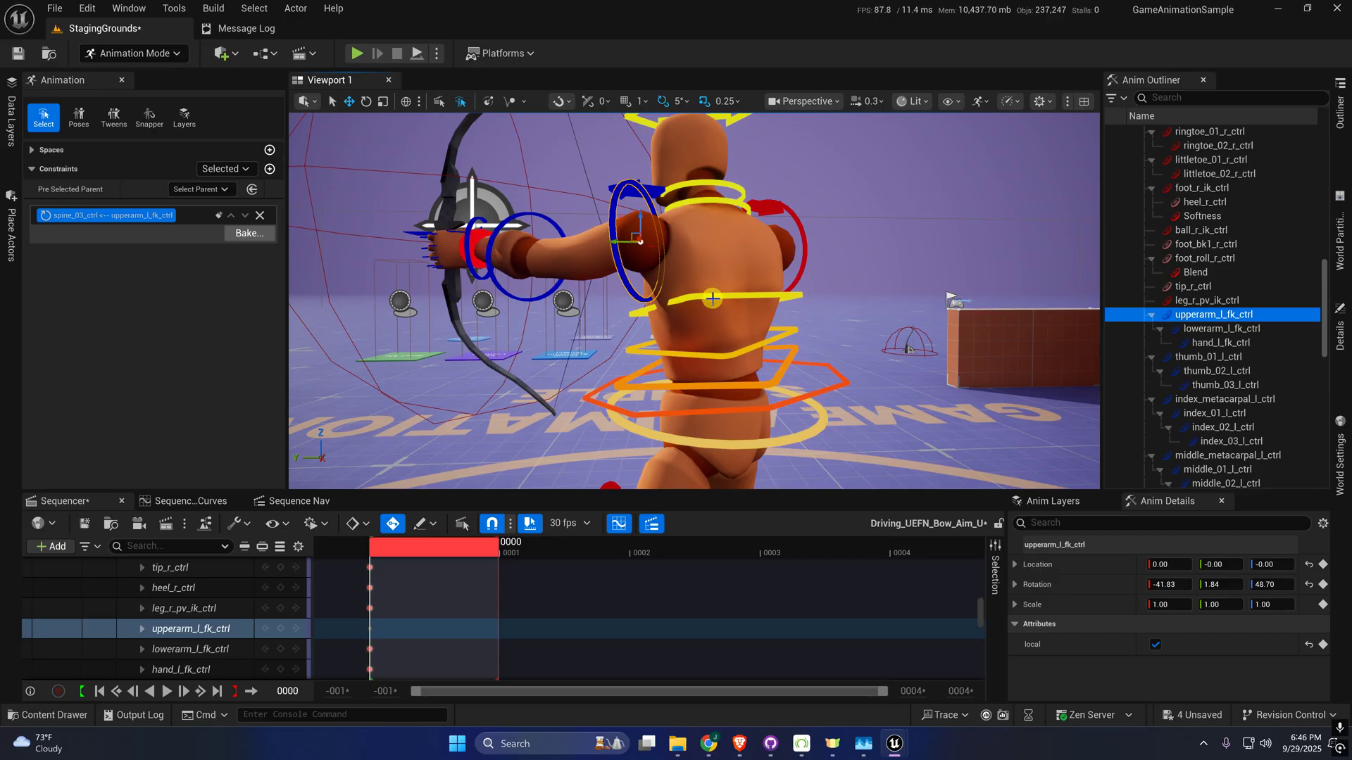
- Add a Rotation constraint to head_ctrl with upperarm_l_fk_ctrl as its parent
{"action": "right_click_drag", "start_coordinate": [697, 194], "coordinate": [697, 113]}
{"action": "left_click", "coordinate": [702, 174]}
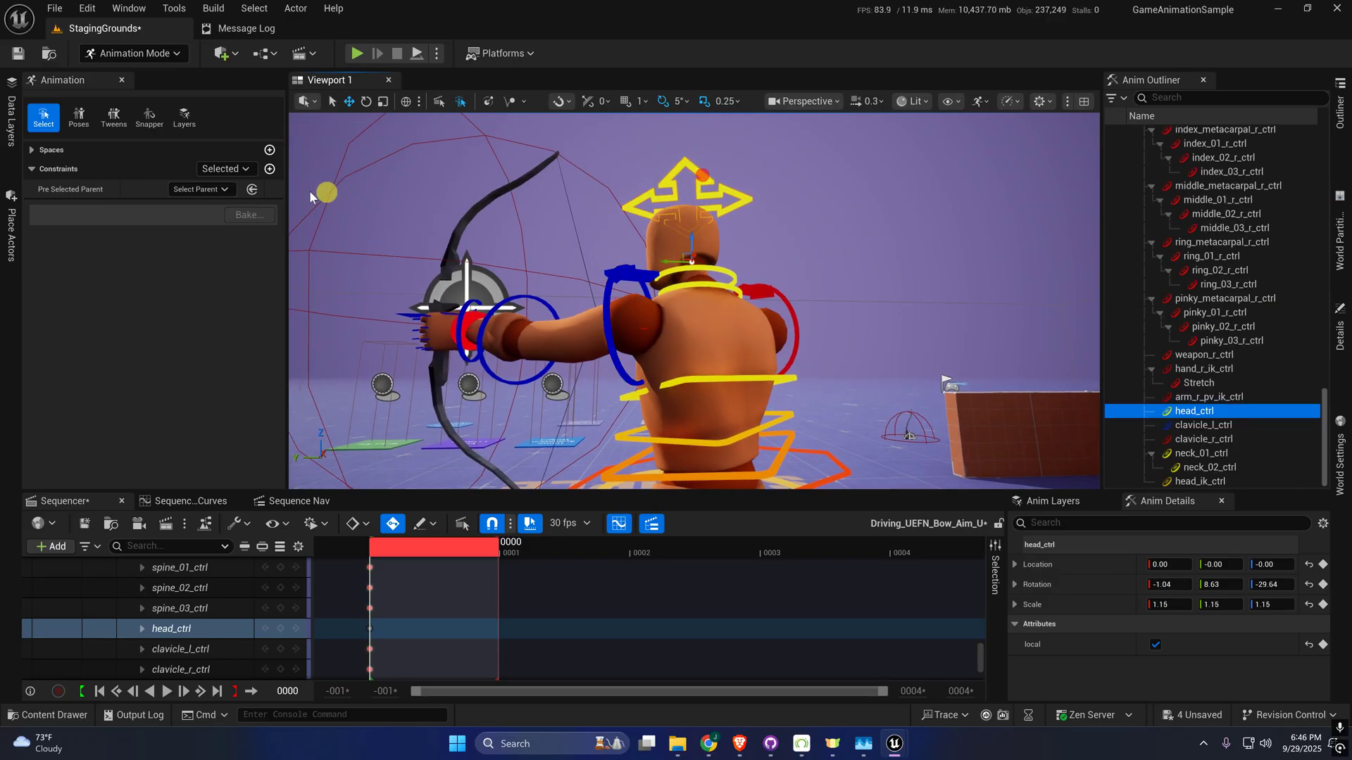
{"action": "left_click", "coordinate": [271, 169]}
{"action": "left_click", "coordinate": [359, 247]}
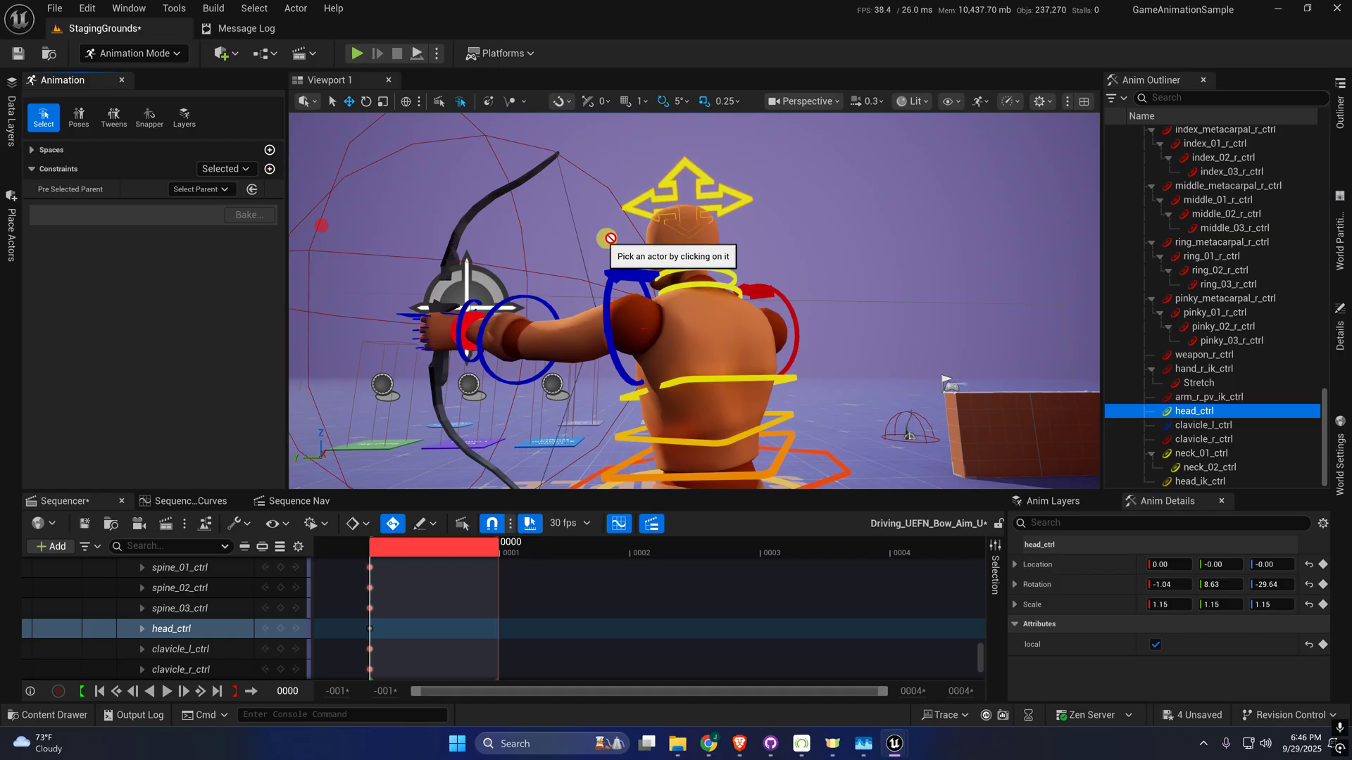
{"action": "left_click", "coordinate": [606, 293]}
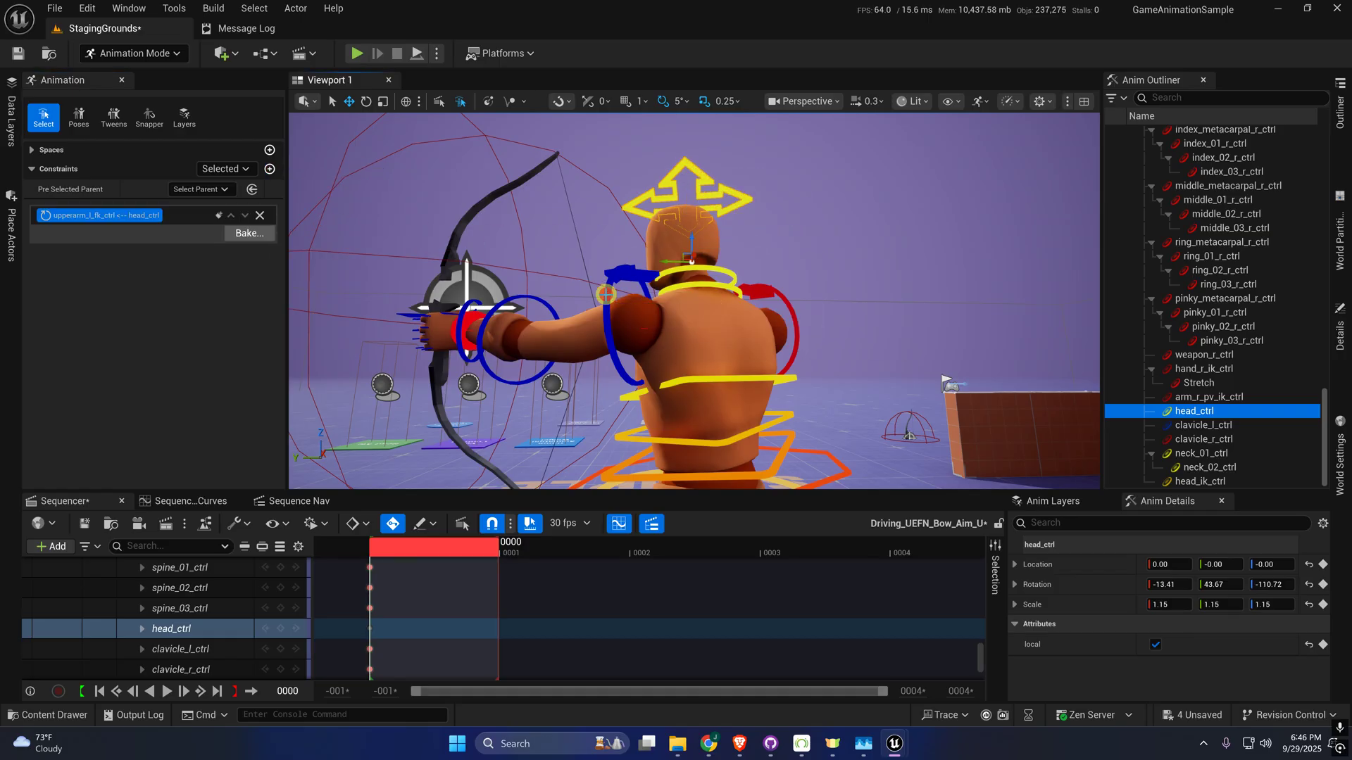
- Examine the constrained mannequin and bow from behind and from the front
{"action": "right_click_drag", "start_coordinate": [692, 315], "coordinate": [709, 271]}
{"action": "key", "text": "s"}
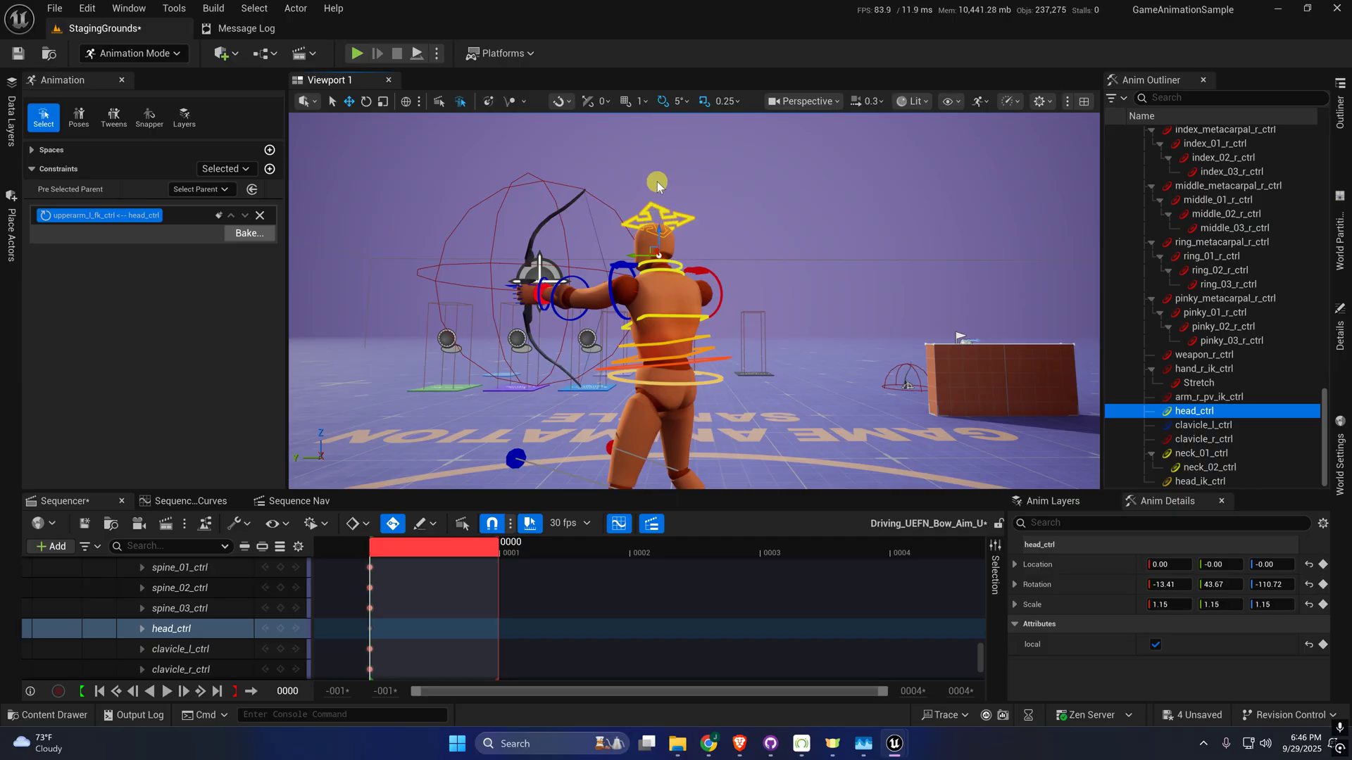
{"action": "key", "text": "w"}
{"action": "right_click_drag", "start_coordinate": [673, 264], "coordinate": [339, 251]}
{"action": "key", "text": "d"}
{"action": "key", "text": "s"}
{"action": "scroll", "coordinate": [344, 251], "scroll_direction": "up", "scroll_amount": 1}
{"action": "right_click_drag", "start_coordinate": [664, 336], "coordinate": [694, 350]}
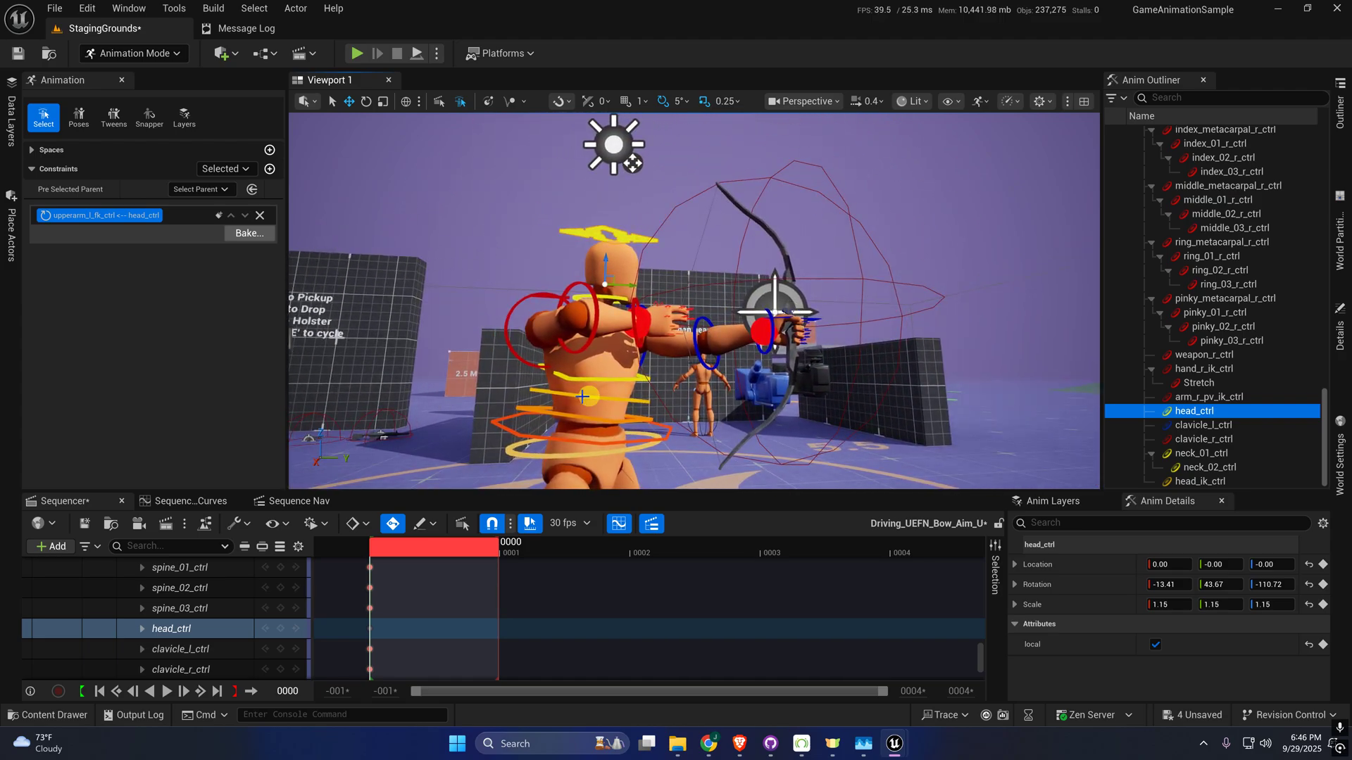
{"action": "key", "text": "w"}
{"action": "right_click_drag", "start_coordinate": [593, 381], "coordinate": [638, 426]}
{"action": "key", "text": "s"}
- Add an additive section to the CR_UEFN_Mannequin_Body track and select its row for posing
{"action": "left_click_drag", "start_coordinate": [978, 651], "coordinate": [989, 566]}
{"action": "scroll", "coordinate": [196, 595], "scroll_direction": "down", "scroll_amount": 3}
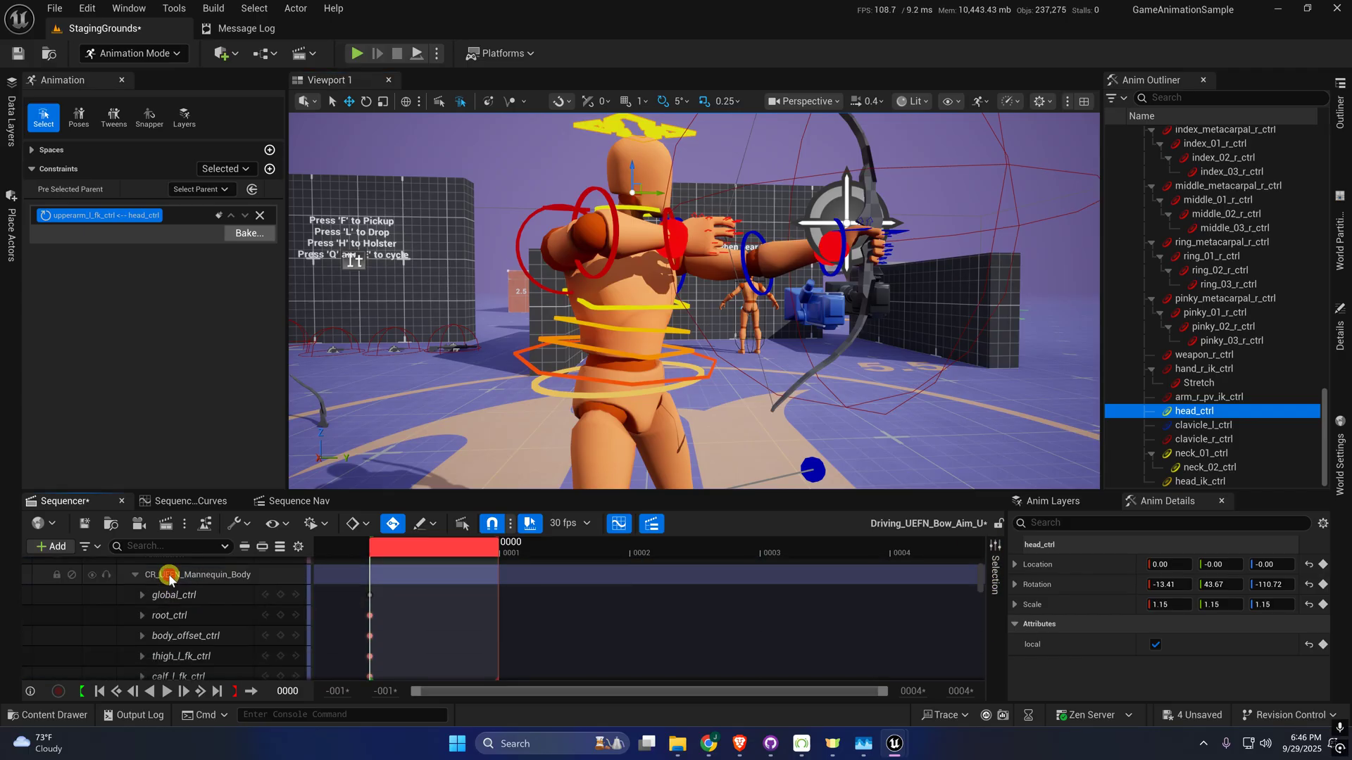
{"action": "right_click", "coordinate": [169, 576]}
{"action": "left_click", "coordinate": [255, 437]}
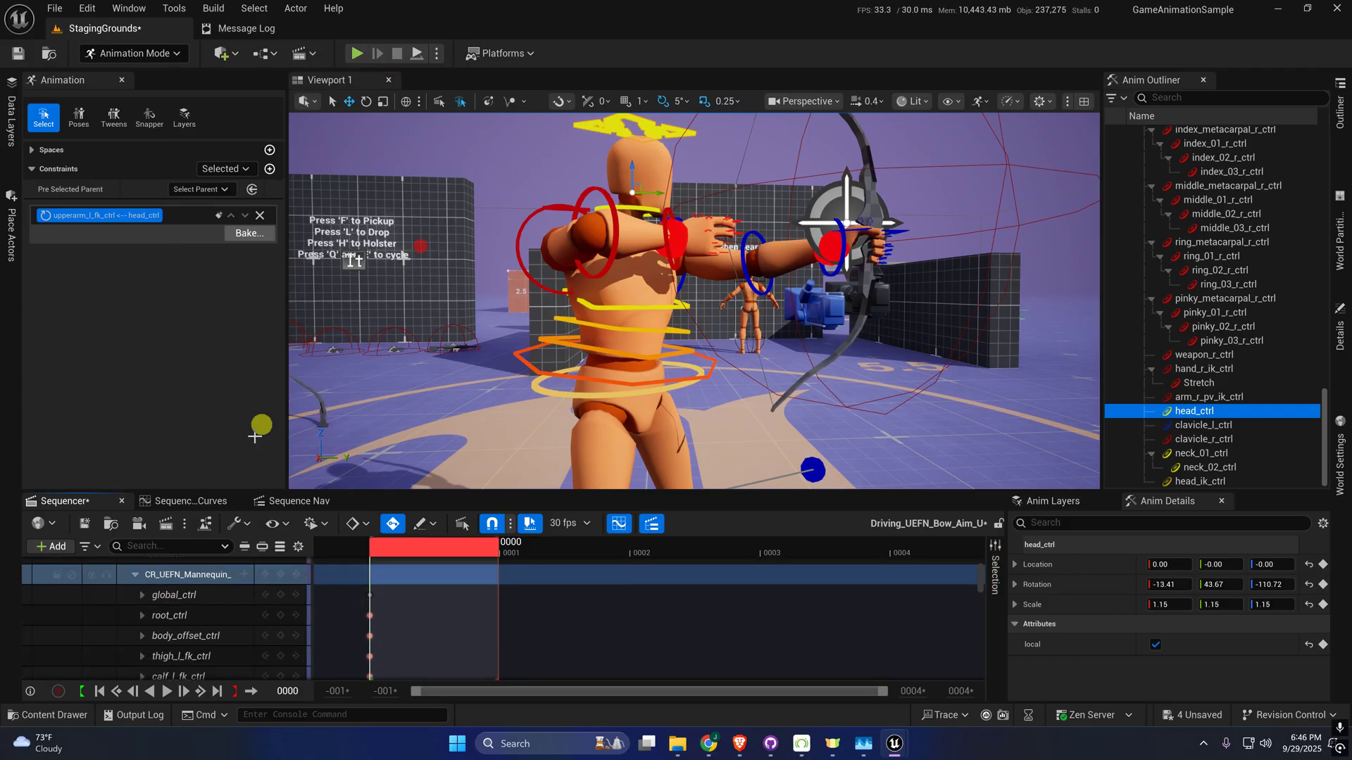
{"action": "left_click", "coordinate": [176, 625]}
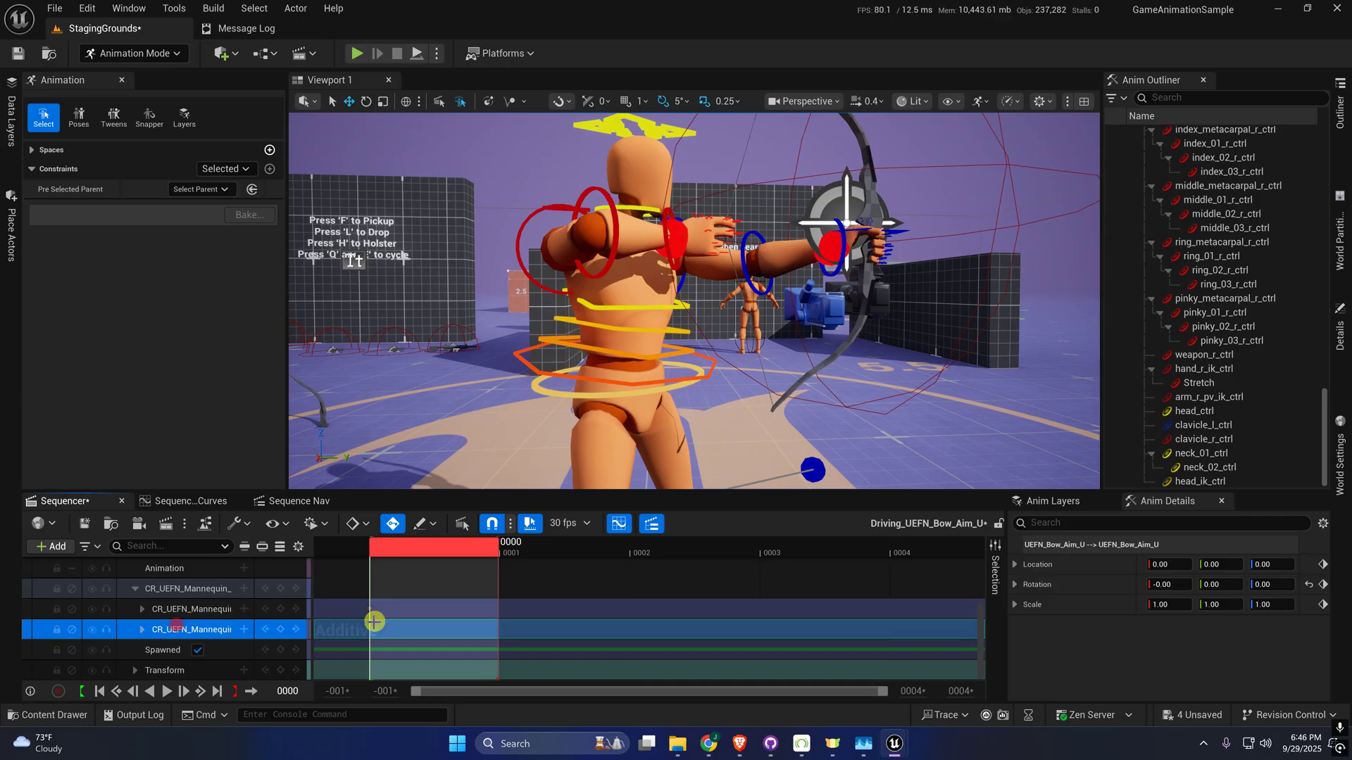
- Rotate spine_01_ctrl, spine_02_ctrl and spine_03_ctrl so the upper body leans back and aims the bow upward
{"action": "left_click", "coordinate": [613, 353]}
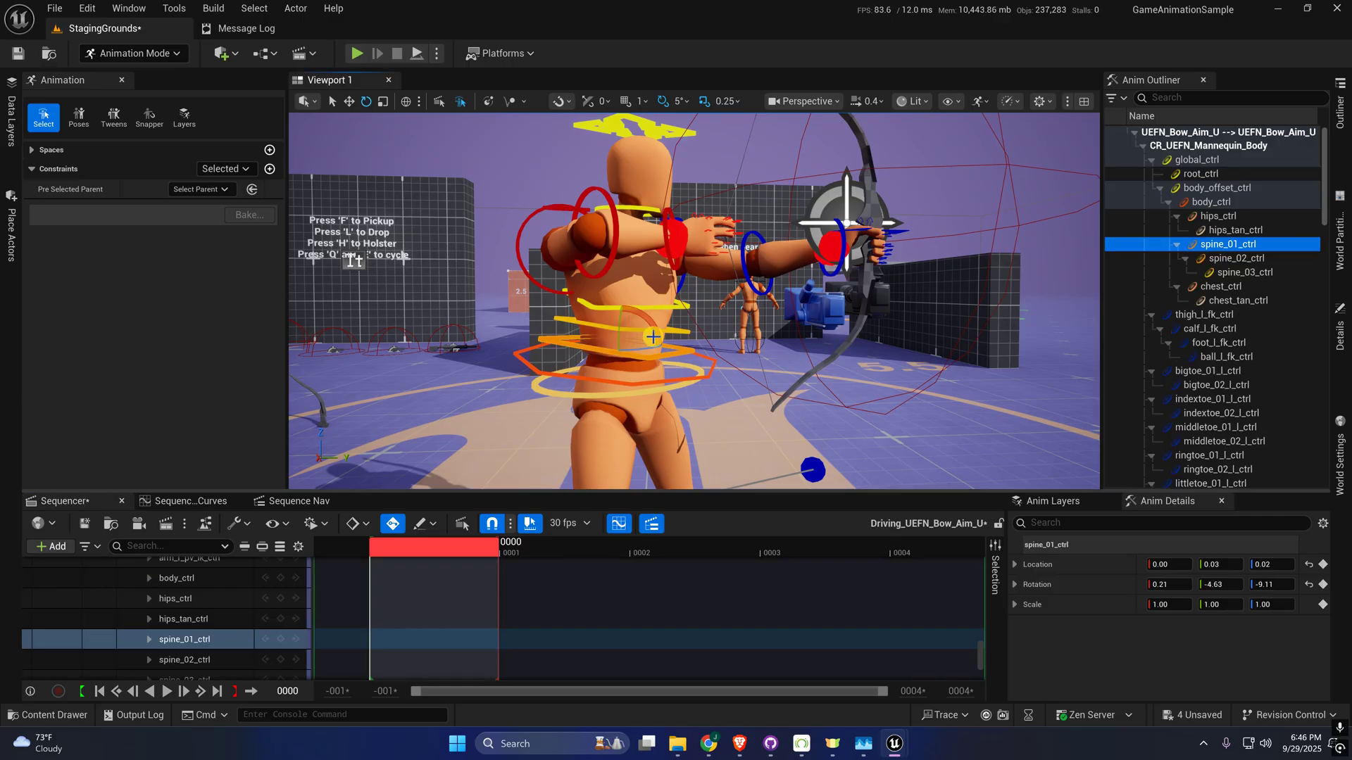
{"action": "left_click_drag", "start_coordinate": [656, 325], "coordinate": [618, 255]}
{"action": "left_click", "coordinate": [668, 326]}
{"action": "left_click", "coordinate": [664, 295]}
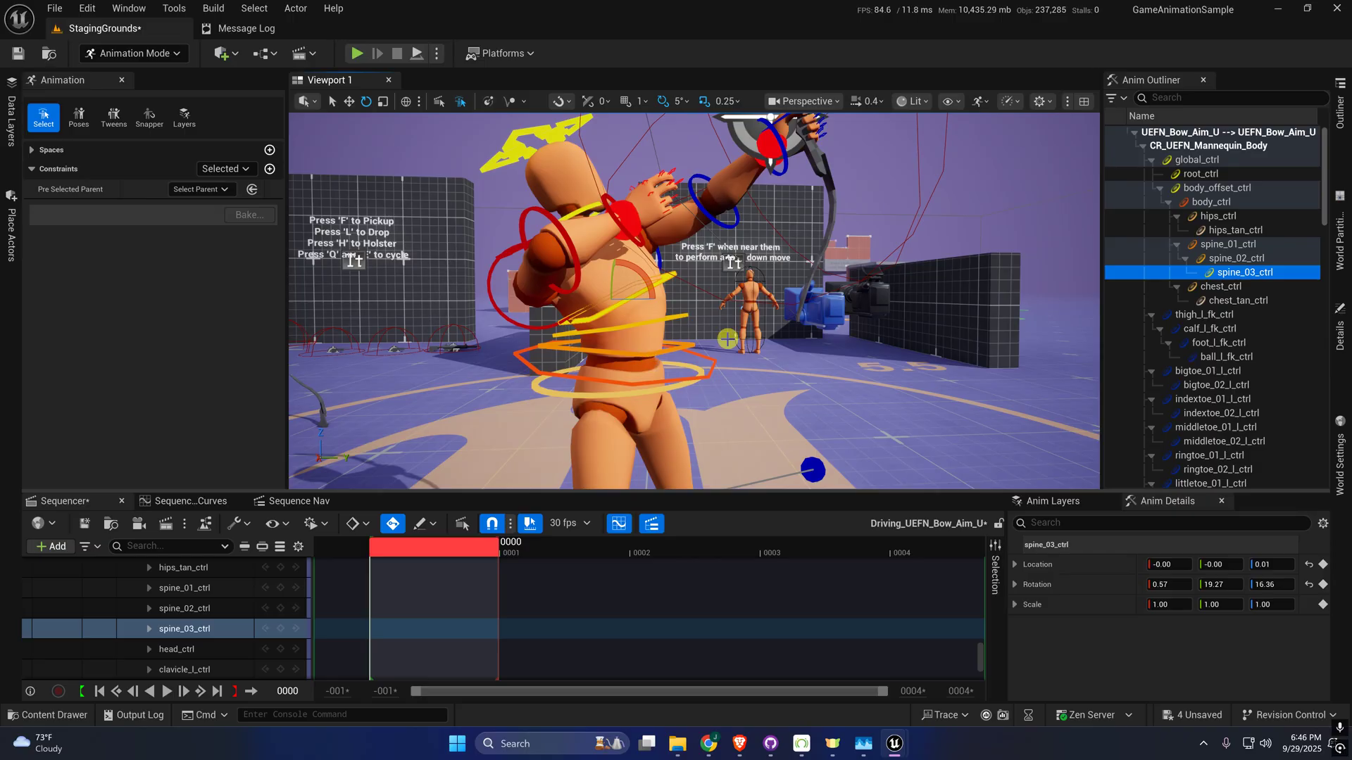
- Try raising the bow arm higher by rotating upperarm_l_fk_ctrl upward
{"action": "left_click_drag", "start_coordinate": [727, 339], "coordinate": [432, 320], "text": "alt"}
{"action": "left_click_drag", "start_coordinate": [604, 352], "coordinate": [594, 230], "text": "alt"}
{"action": "left_click_drag", "start_coordinate": [691, 226], "coordinate": [643, 236], "text": "alt"}
{"action": "scroll", "coordinate": [643, 235], "scroll_direction": "down", "scroll_amount": 4}
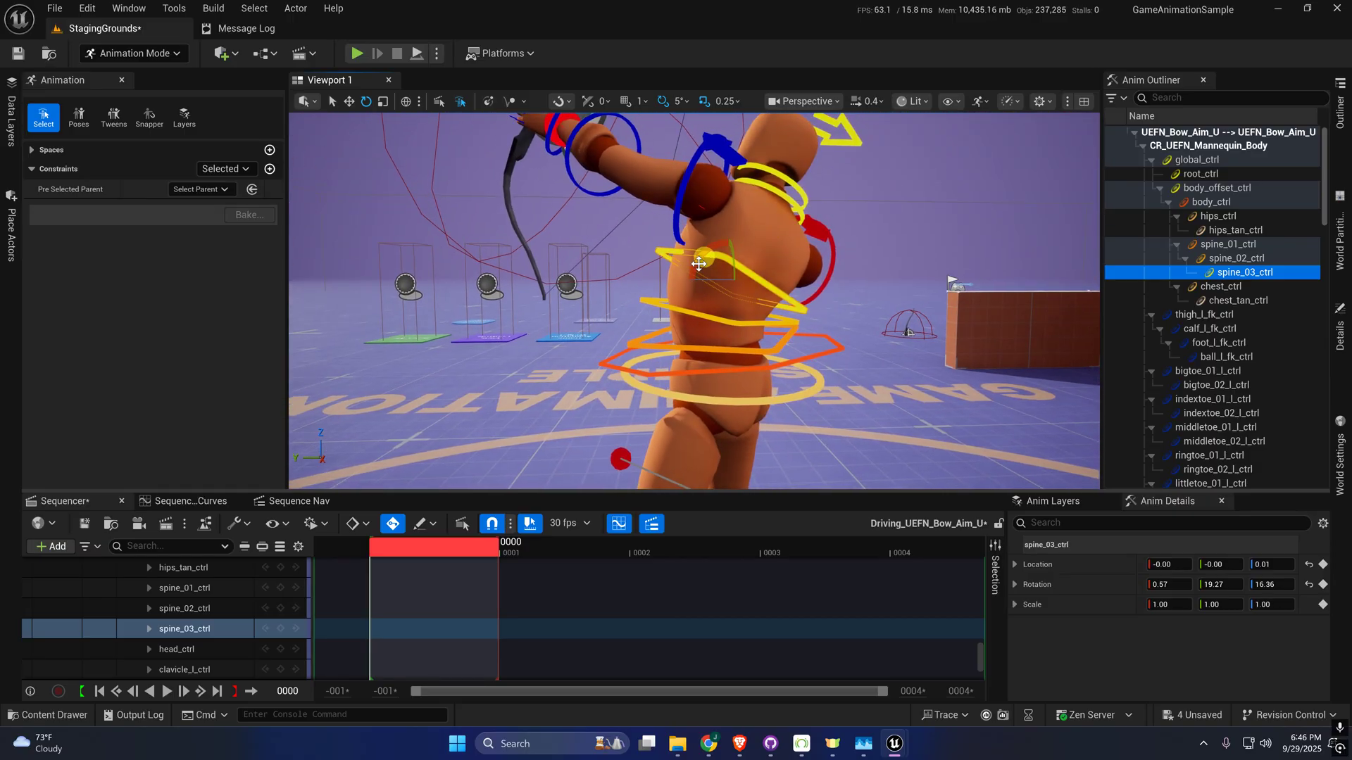
{"action": "left_click", "coordinate": [677, 205]}
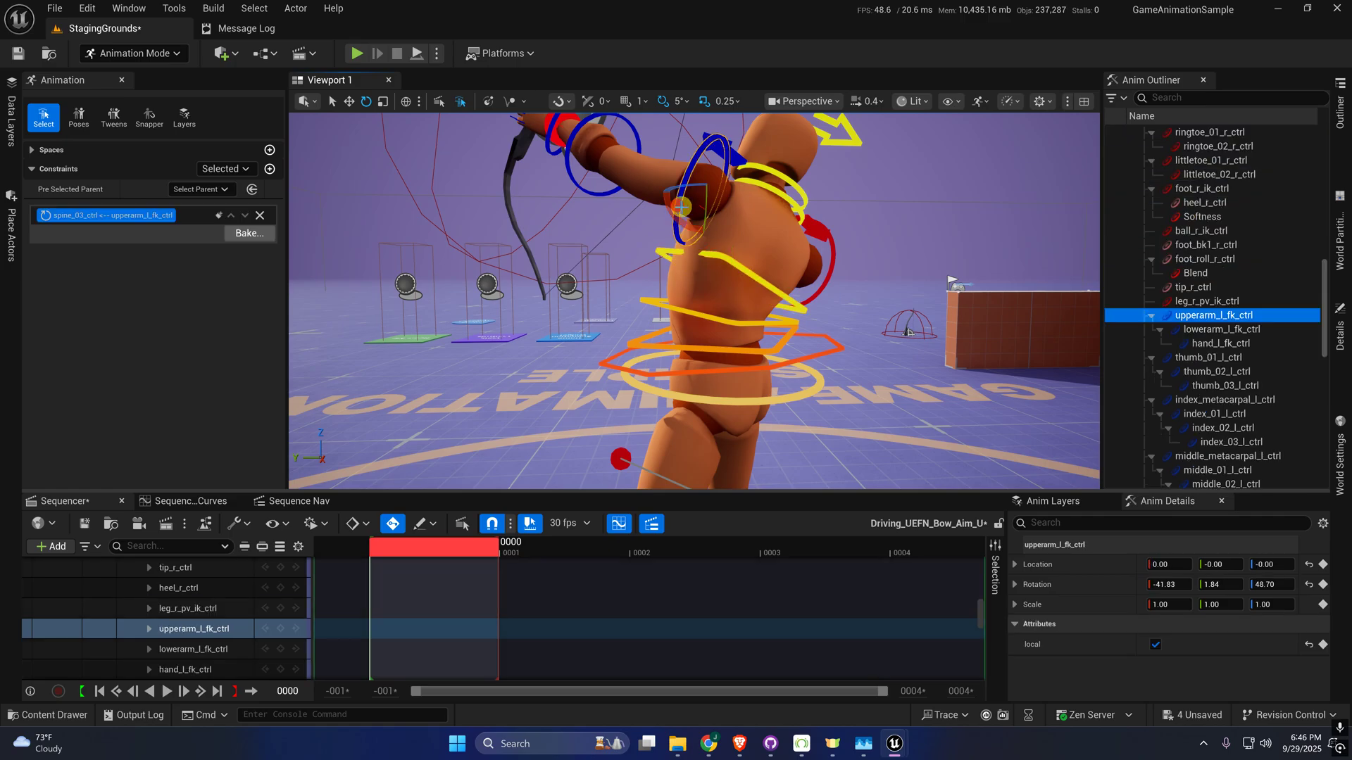
{"action": "left_click_drag", "start_coordinate": [675, 281], "coordinate": [712, 327], "text": "alt"}
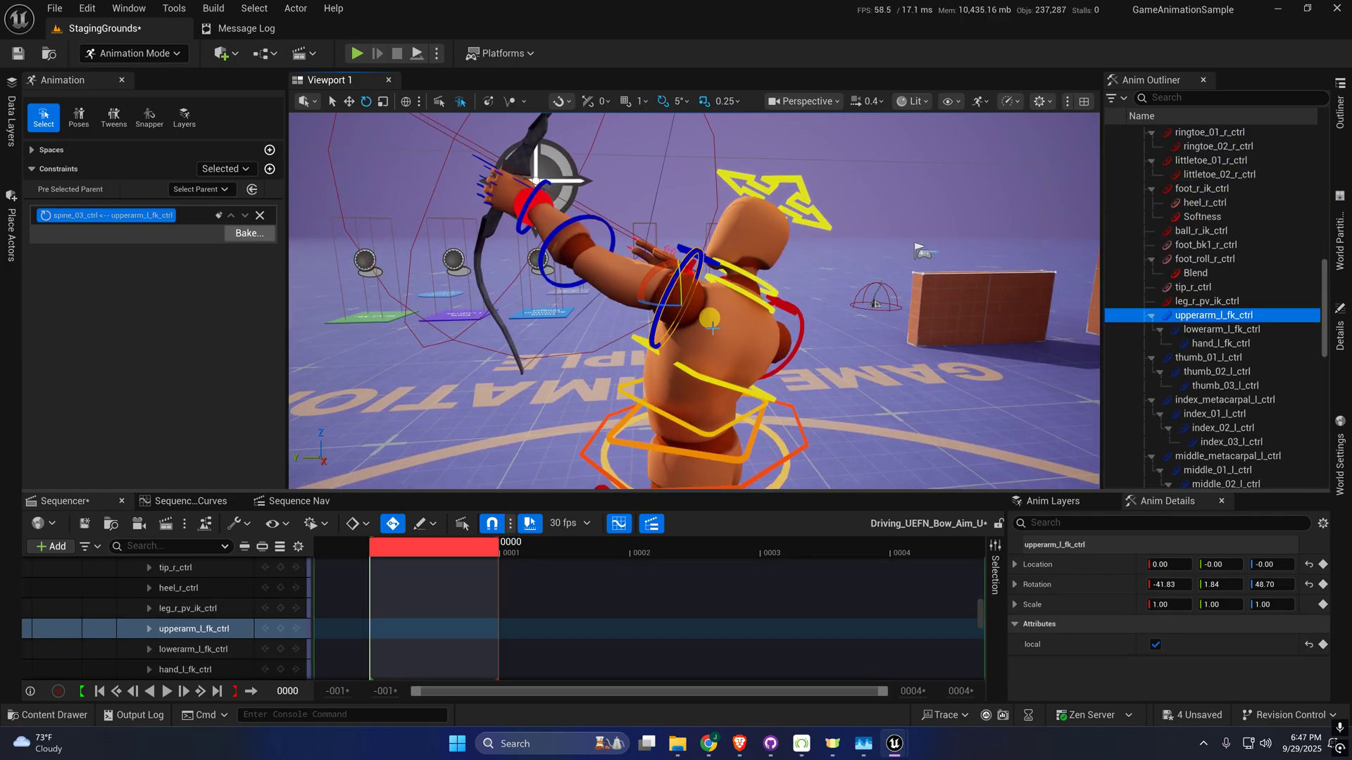
{"action": "left_click_drag", "start_coordinate": [663, 265], "coordinate": [682, 204]}
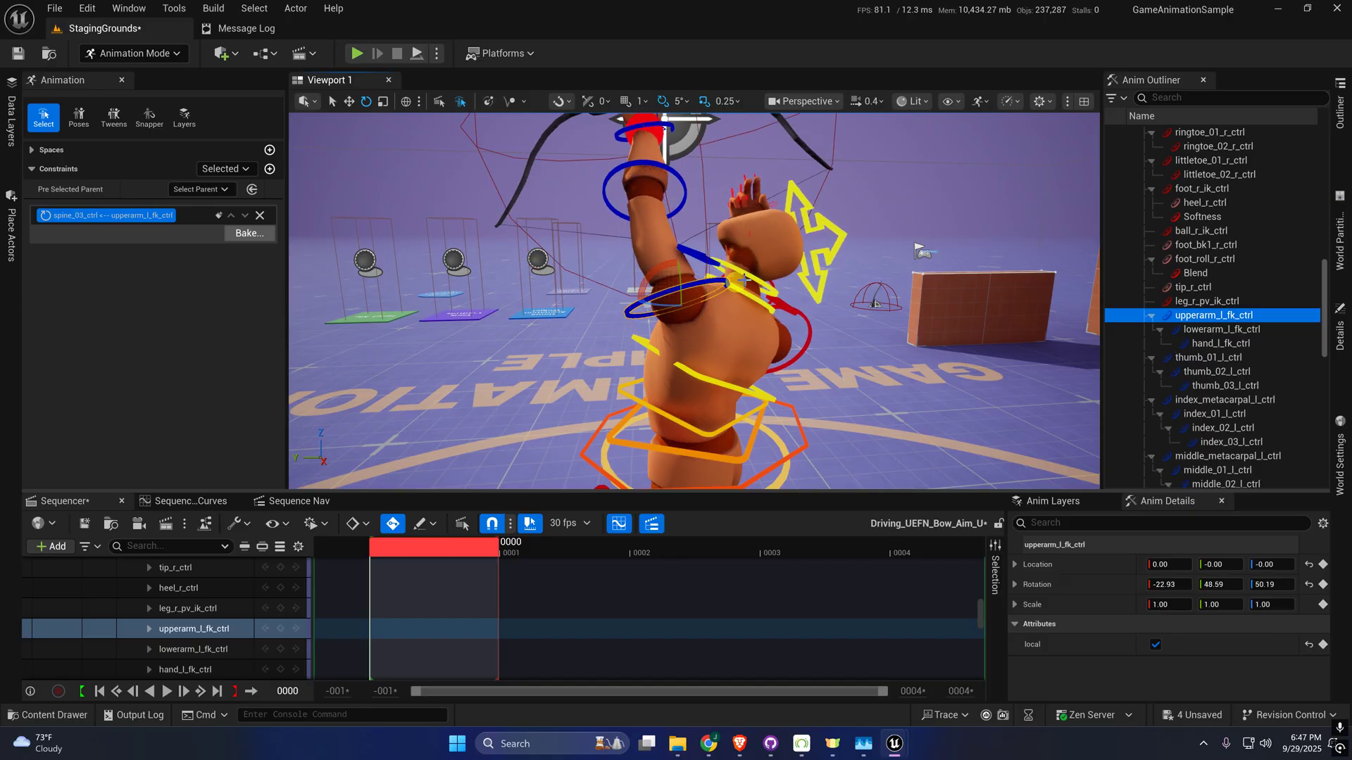
- Try rotating upperarm_l_fk_ctrl another -10 degrees so the raised bow arm moves closer to the head
{"action": "right_click_drag", "start_coordinate": [728, 275], "coordinate": [759, 295]}
{"action": "key", "text": "s"}
{"action": "key", "text": "d"}
{"action": "key", "text": "w"}
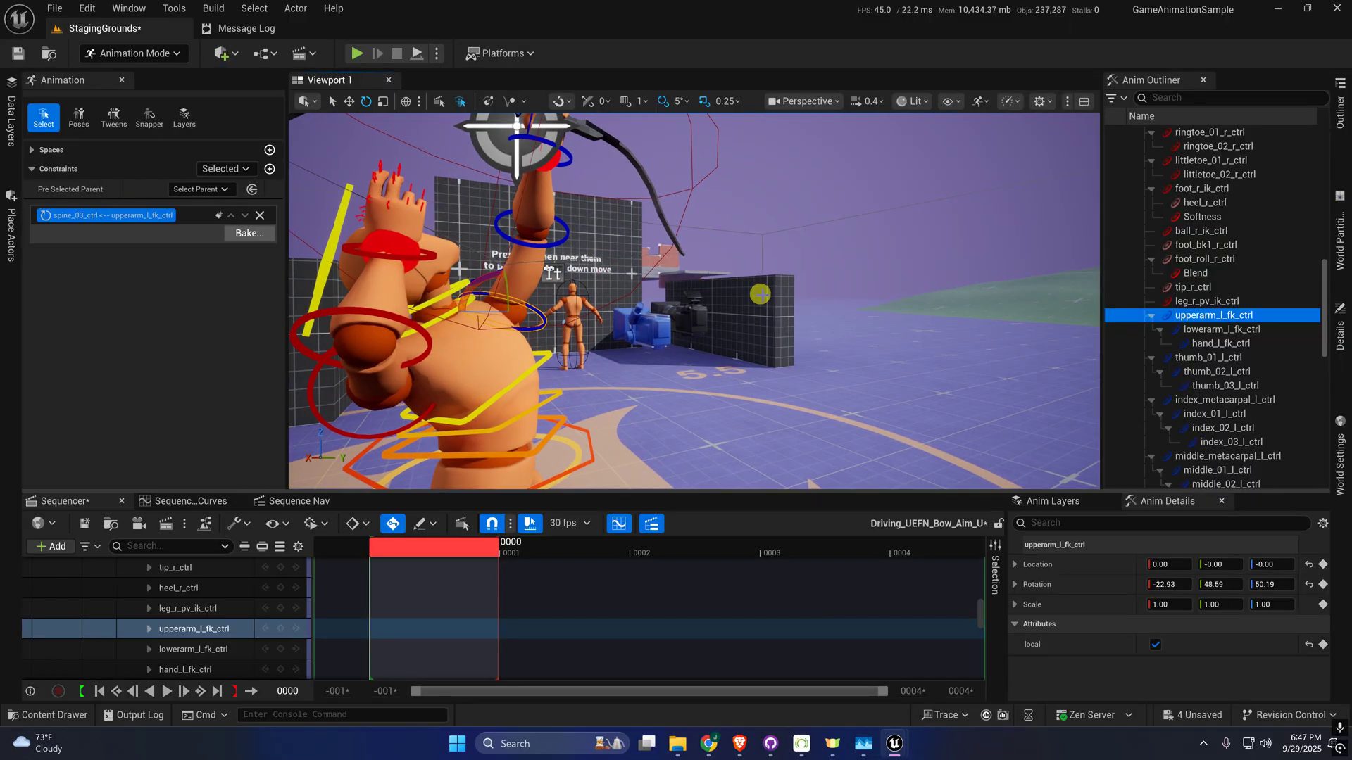
{"action": "key", "text": "s"}
{"action": "right_click_drag", "start_coordinate": [482, 301], "coordinate": [422, 281]}
{"action": "key", "text": "w"}
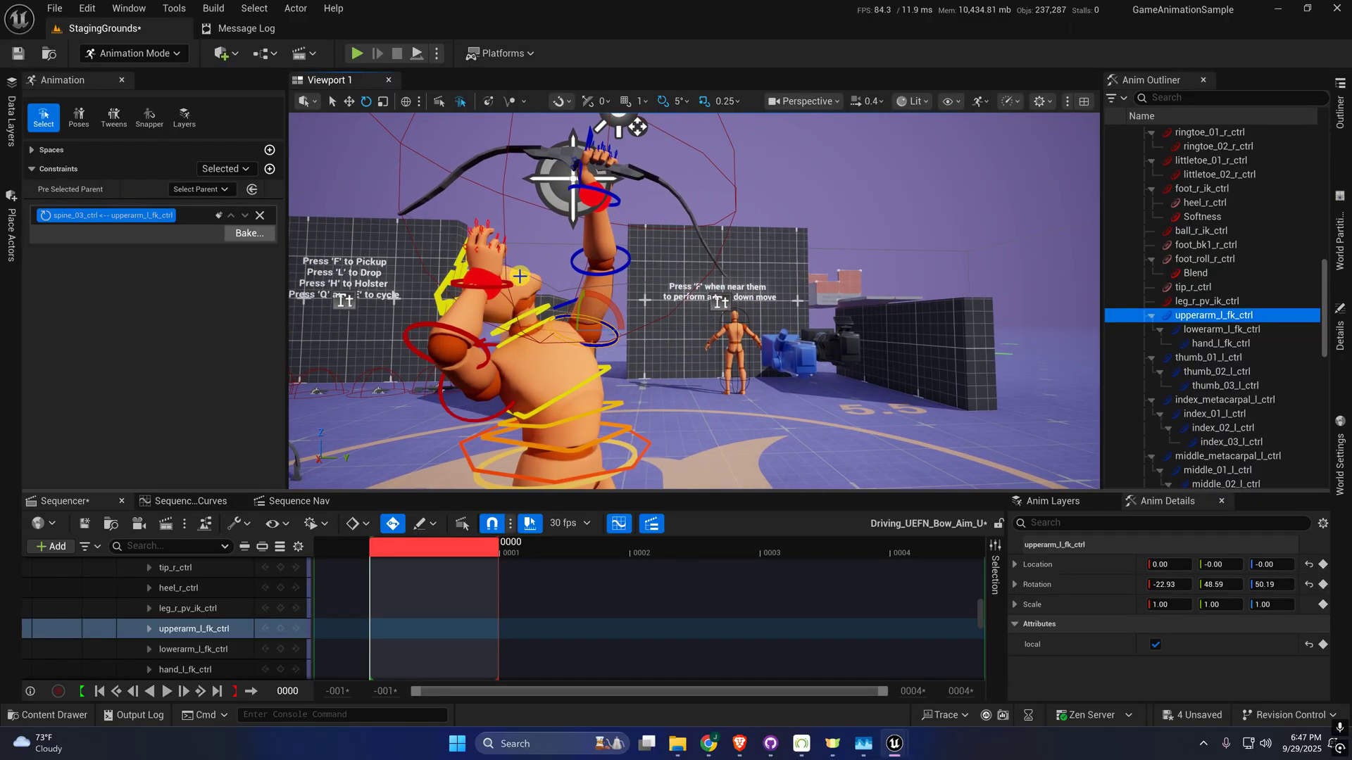
{"action": "left_click_drag", "start_coordinate": [612, 305], "coordinate": [603, 284]}
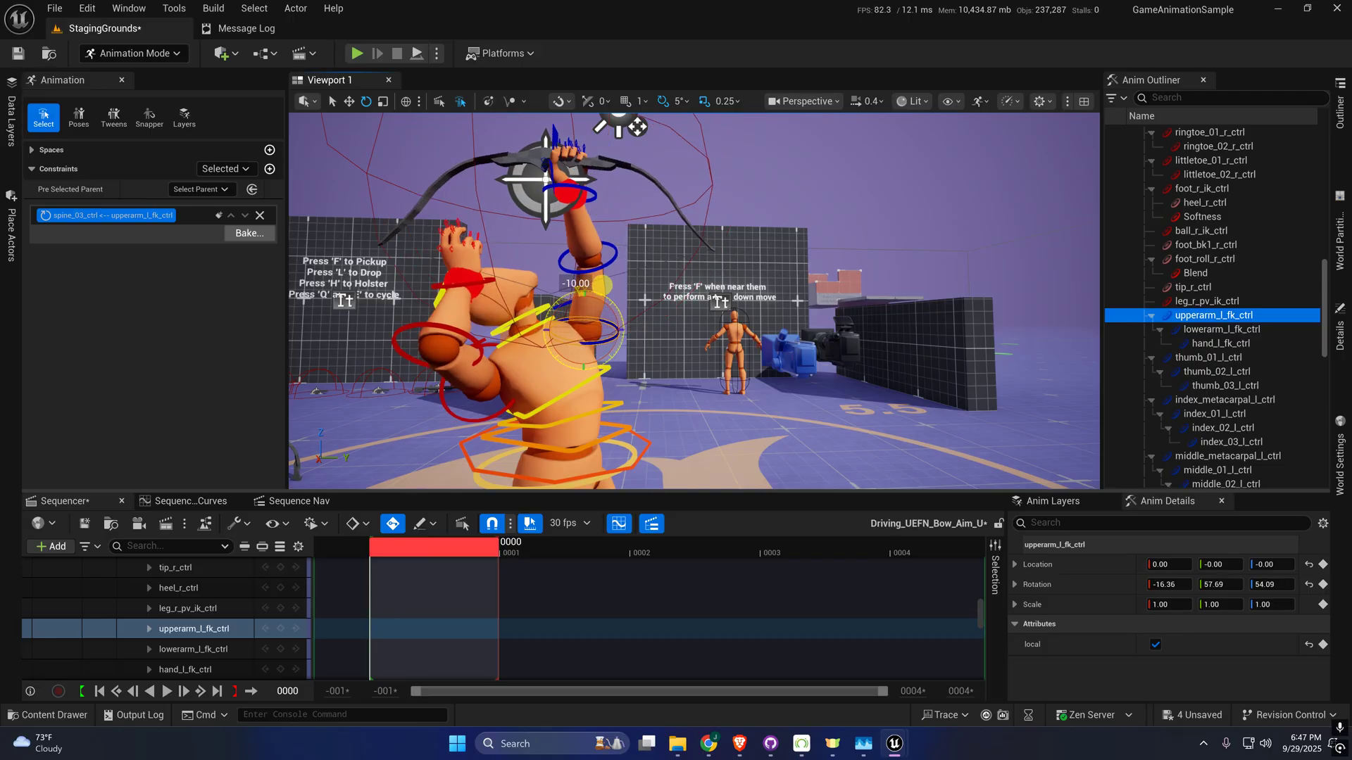
- Undo both trial rotations of upperarm_l_fk_ctrl
{"action": "key", "text": "s"}
{"action": "right_click_drag", "start_coordinate": [652, 300], "coordinate": [636, 302]}
{"action": "key", "text": "w"}
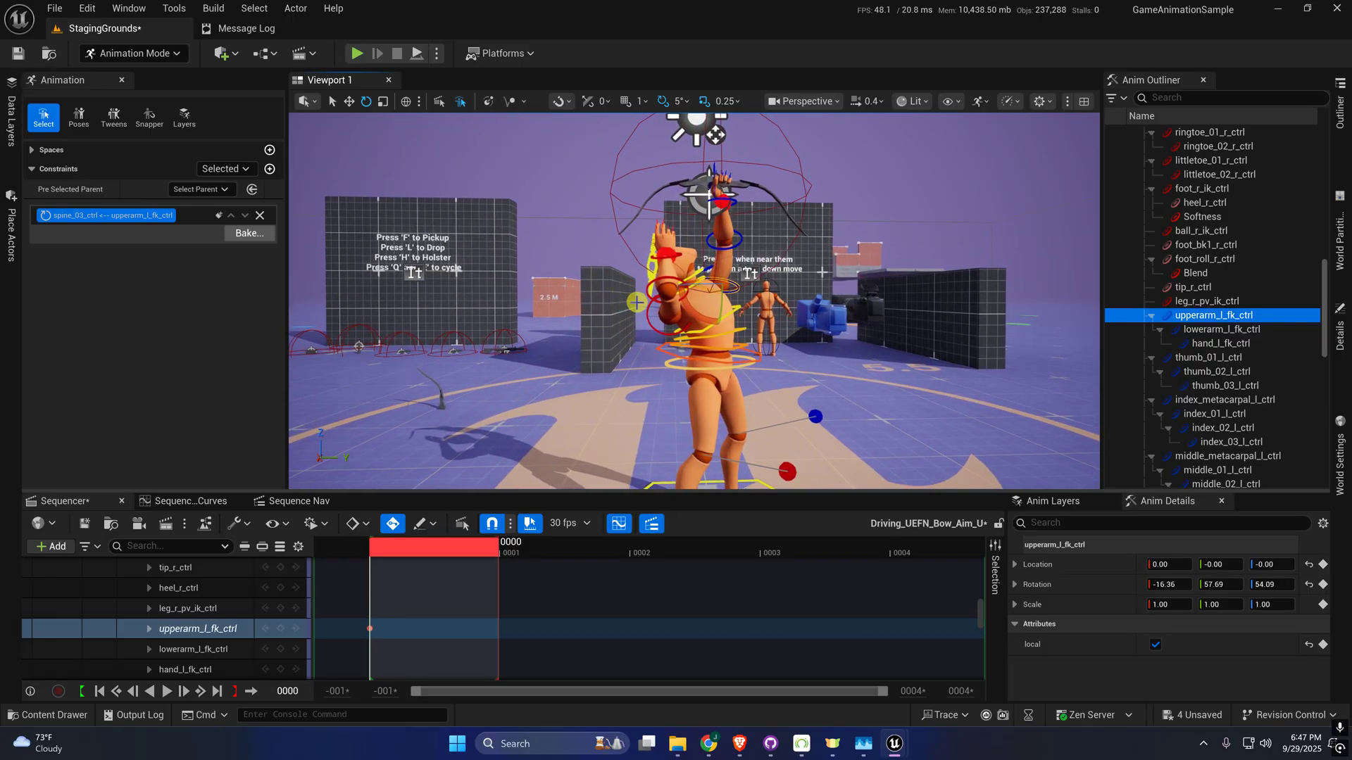
{"action": "key", "text": "ctrl+z"}
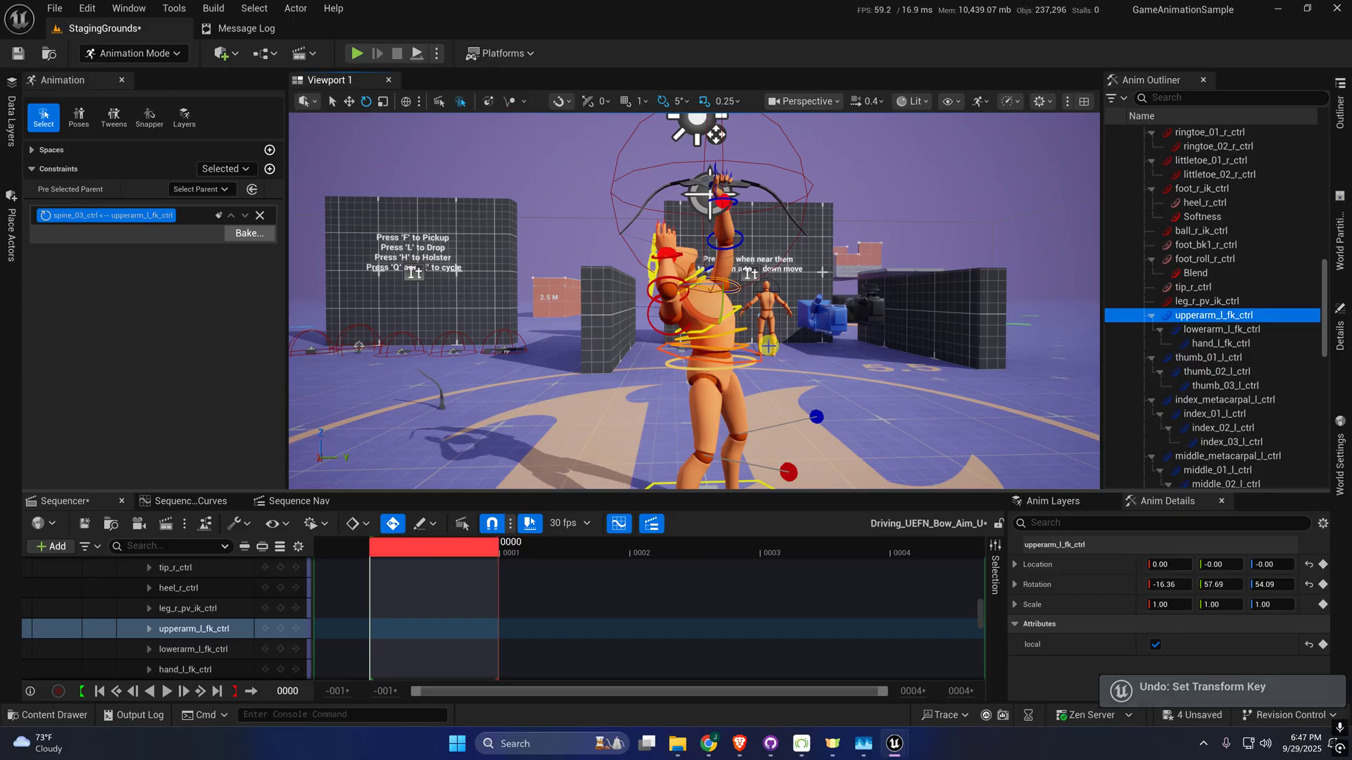
{"action": "key", "text": "ctrl+z"}
{"action": "key", "text": "ctrl+z"}
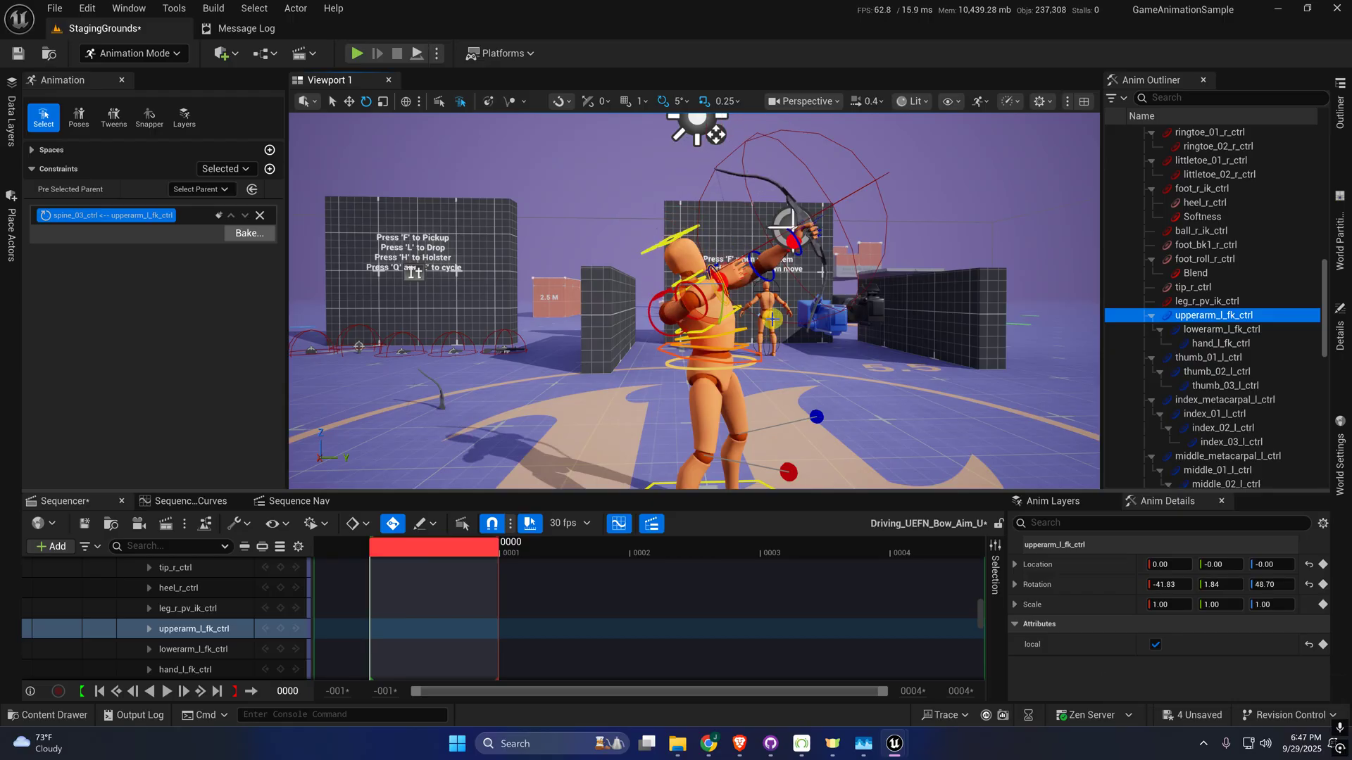
- Save the Driving_UEFN_Bow_Aim_U level sequence
{"action": "mouse_move", "coordinate": [788, 286]}
{"action": "right_mouse_down"}
{"action": "mouse_move", "coordinate": [787, 310]}
{"action": "mouse_move", "coordinate": [799, 289]}
{"action": "right_mouse_up"}
{"action": "key", "text": "w"}
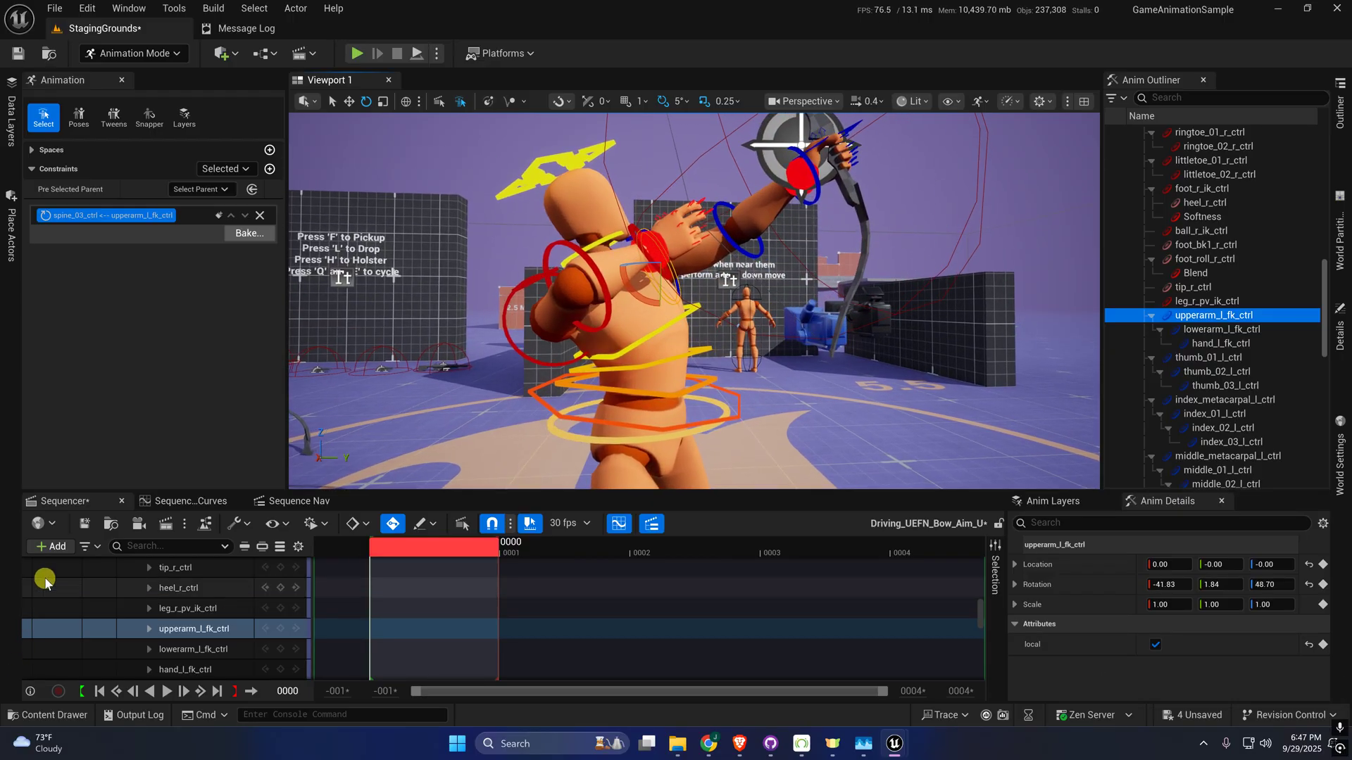
{"action": "left_click", "coordinate": [81, 523]}
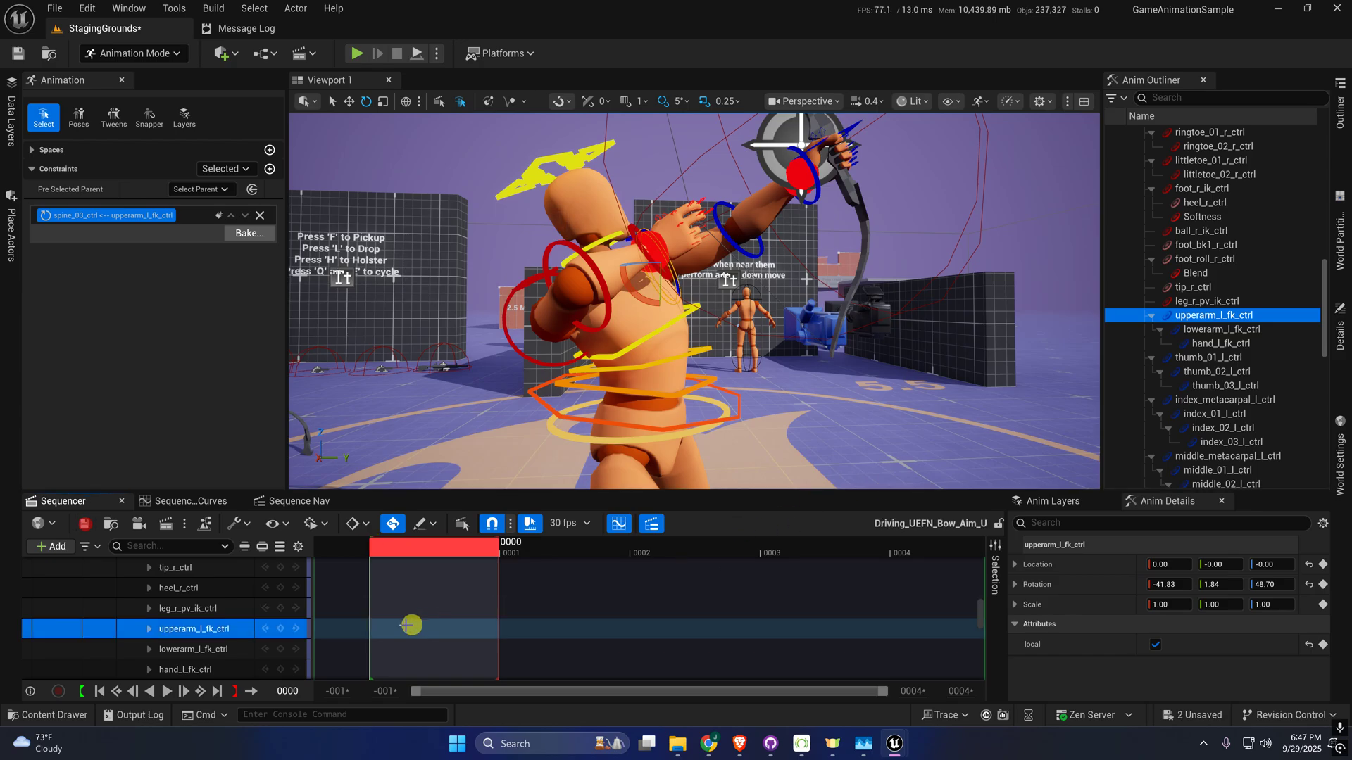
- Key all controls of the additive CR_UEFN_Mannequin_Body section at frame 0
{"action": "left_click_drag", "start_coordinate": [981, 614], "coordinate": [985, 563]}
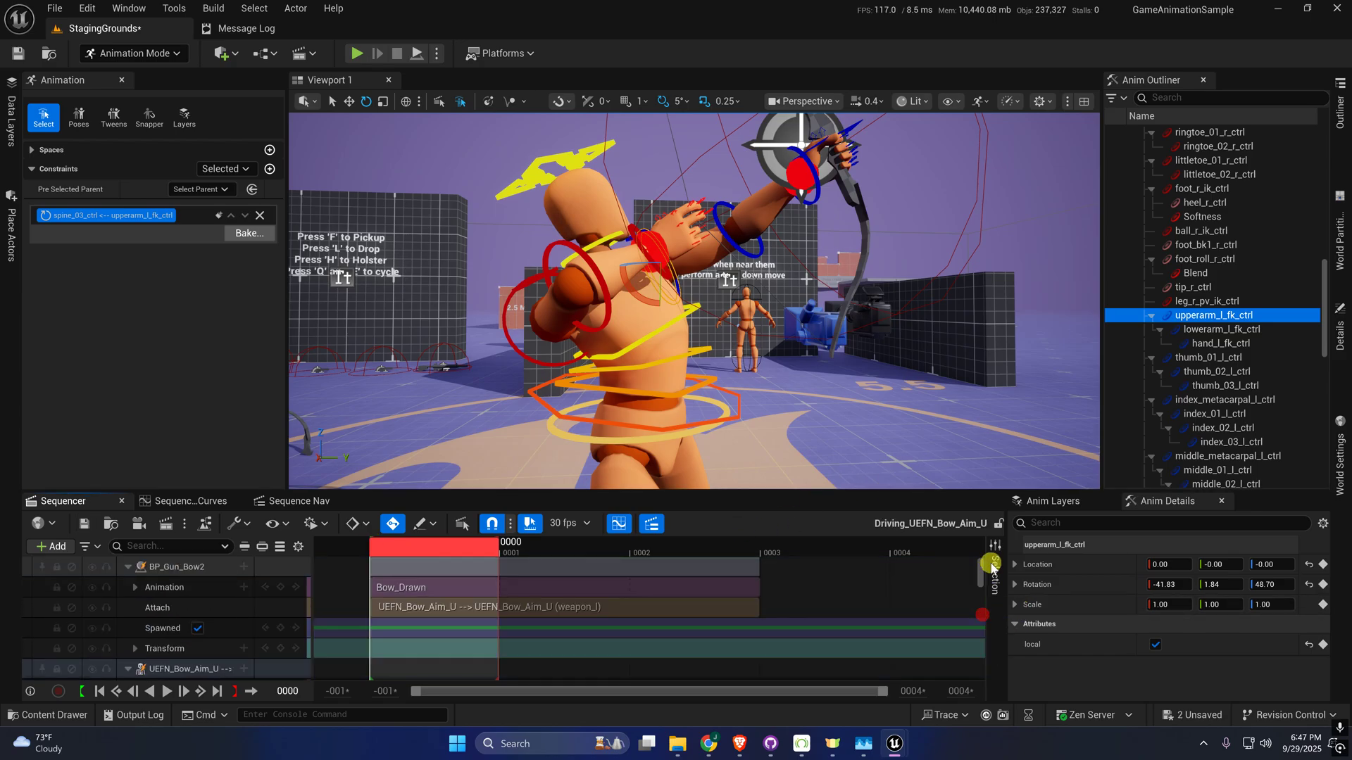
{"action": "scroll", "coordinate": [229, 628], "scroll_direction": "down", "scroll_amount": 1}
{"action": "scroll", "coordinate": [229, 628], "scroll_direction": "down", "scroll_amount": 3}
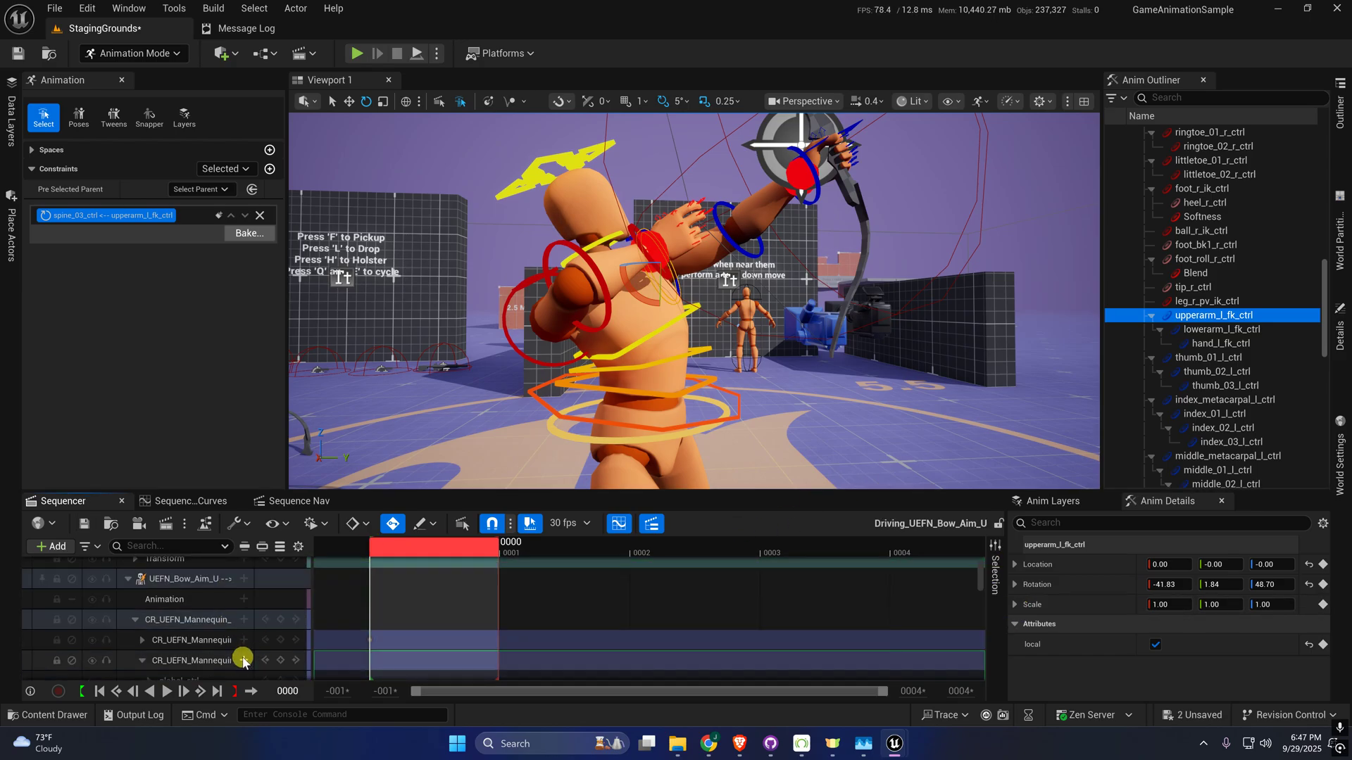
{"action": "left_click", "coordinate": [282, 661]}
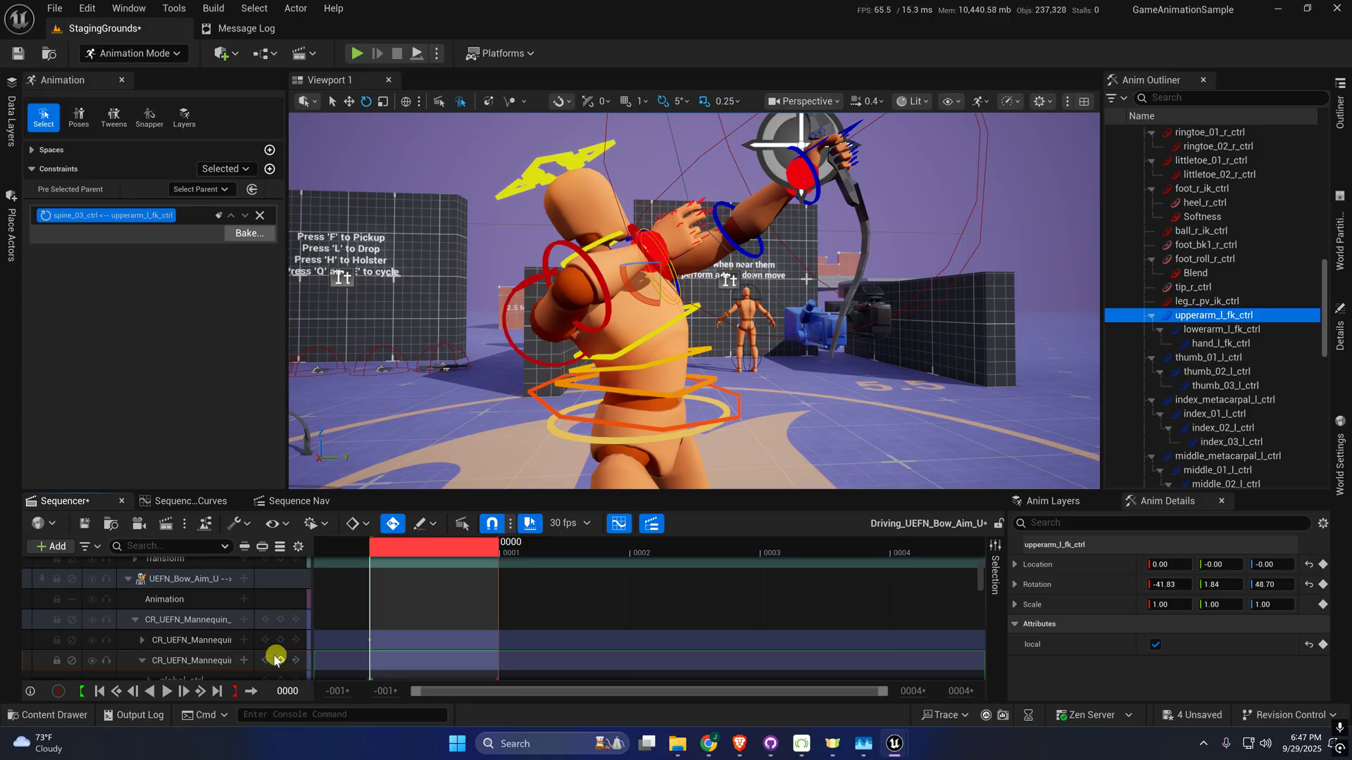
{"action": "scroll", "coordinate": [281, 655], "scroll_direction": "down", "scroll_amount": 3}
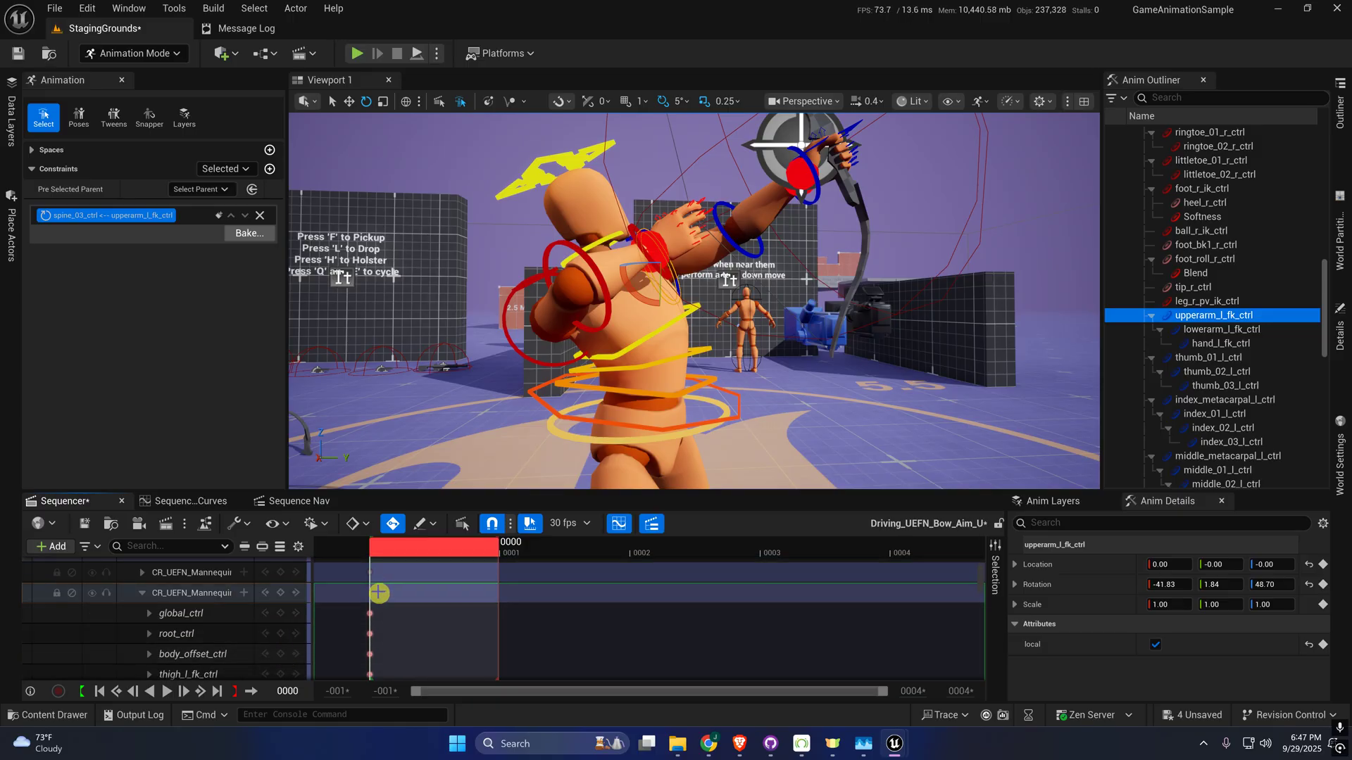
- Delete the Rotation constraint that links upperarm_r_fk_ctrl to upperarm_l_fk_ctrl
{"action": "key", "text": "a"}
{"action": "right_click_drag", "start_coordinate": [536, 408], "coordinate": [664, 300]}
{"action": "scroll", "coordinate": [781, 338], "scroll_direction": "up", "scroll_amount": 1}
{"action": "key", "text": "d"}
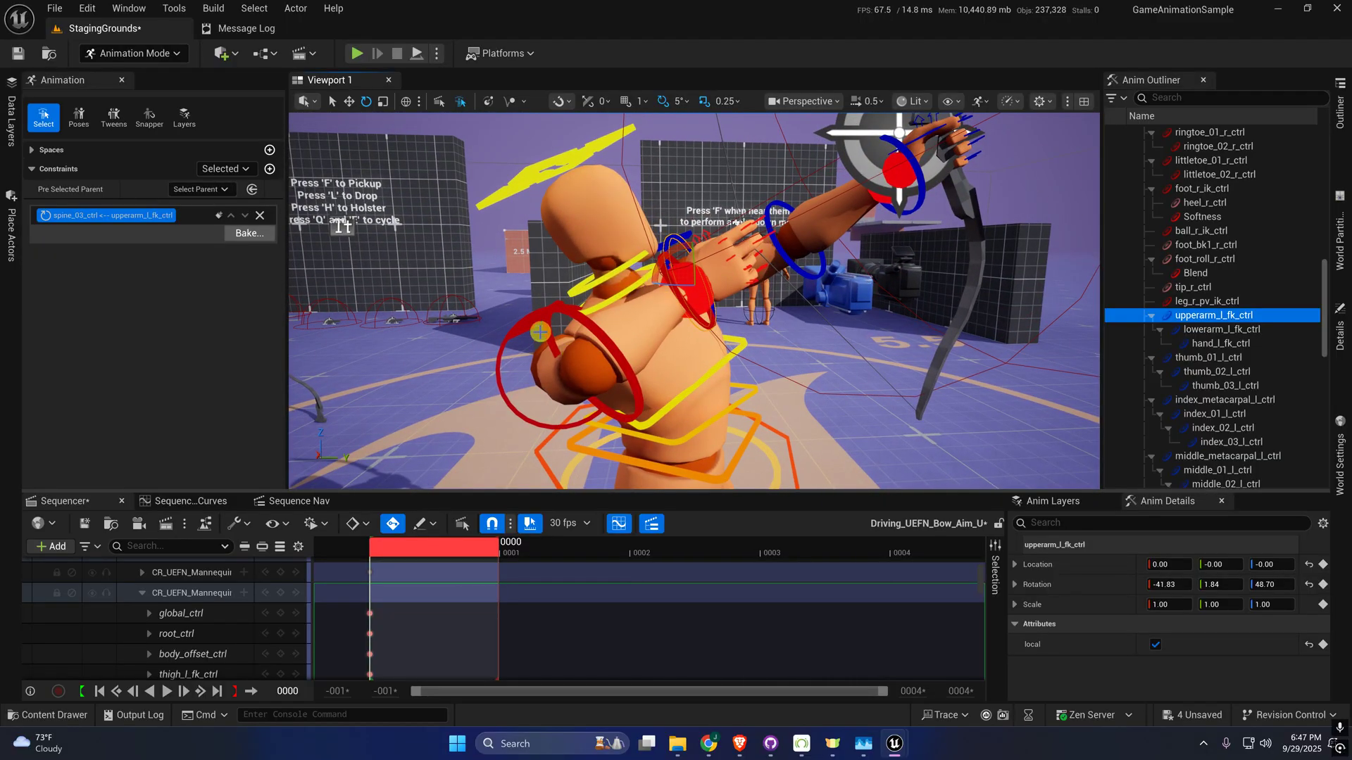
{"action": "right_click_drag", "start_coordinate": [538, 343], "coordinate": [437, 342]}
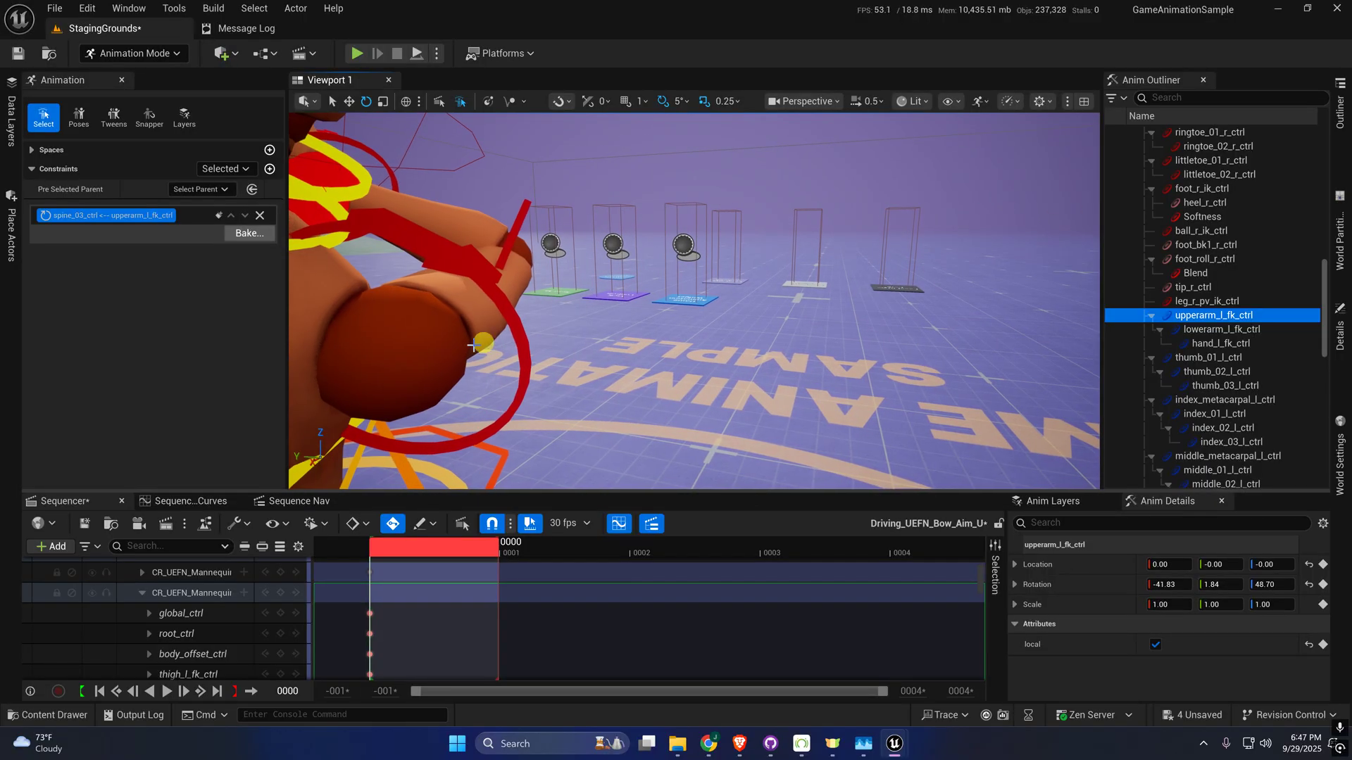
{"action": "left_click", "coordinate": [524, 323]}
{"action": "right_click_drag", "start_coordinate": [733, 310], "coordinate": [820, 295]}
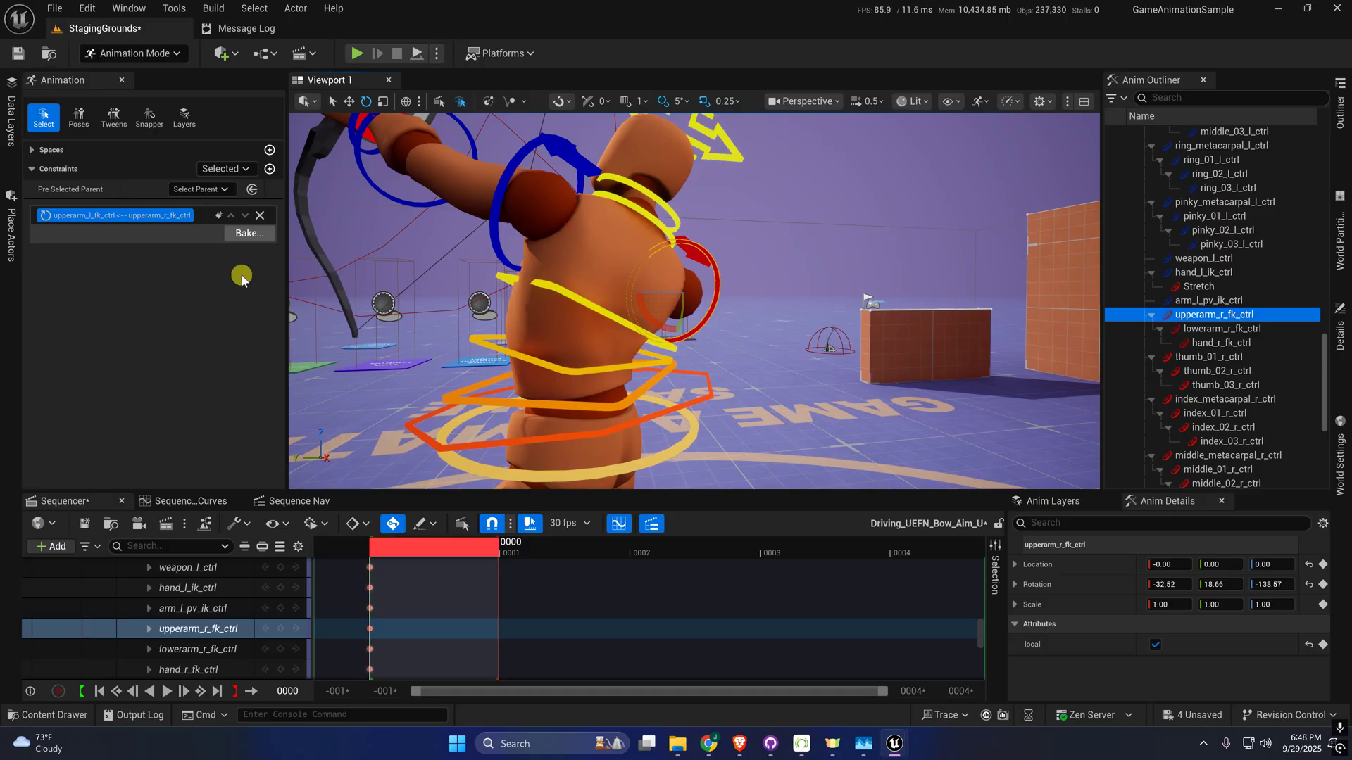
{"action": "left_click", "coordinate": [261, 216]}
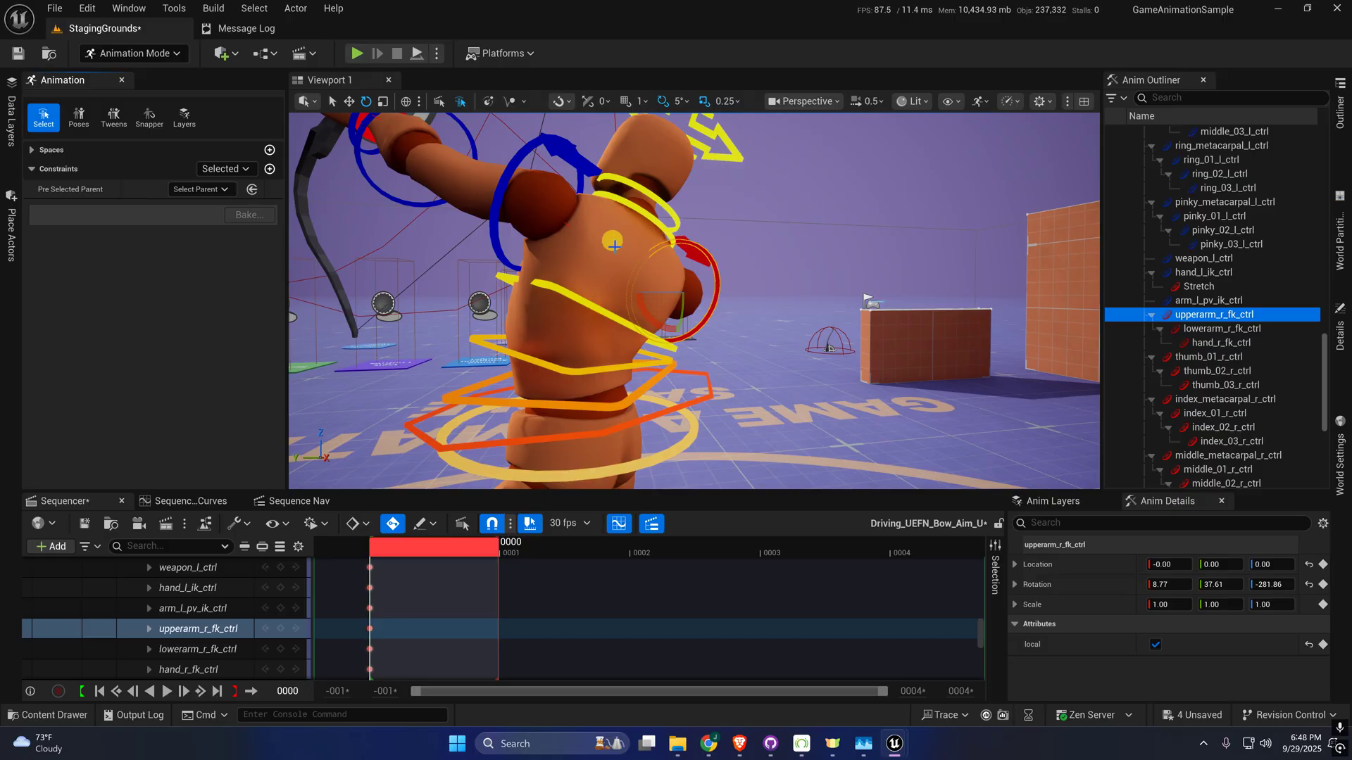
- Try switching the right arm to IK with arm_r_fk_ik_switch on global_ctrl in the additive section
{"action": "right_click_drag", "start_coordinate": [740, 242], "coordinate": [410, 237]}
{"action": "right_click_drag", "start_coordinate": [450, 281], "coordinate": [451, 282]}
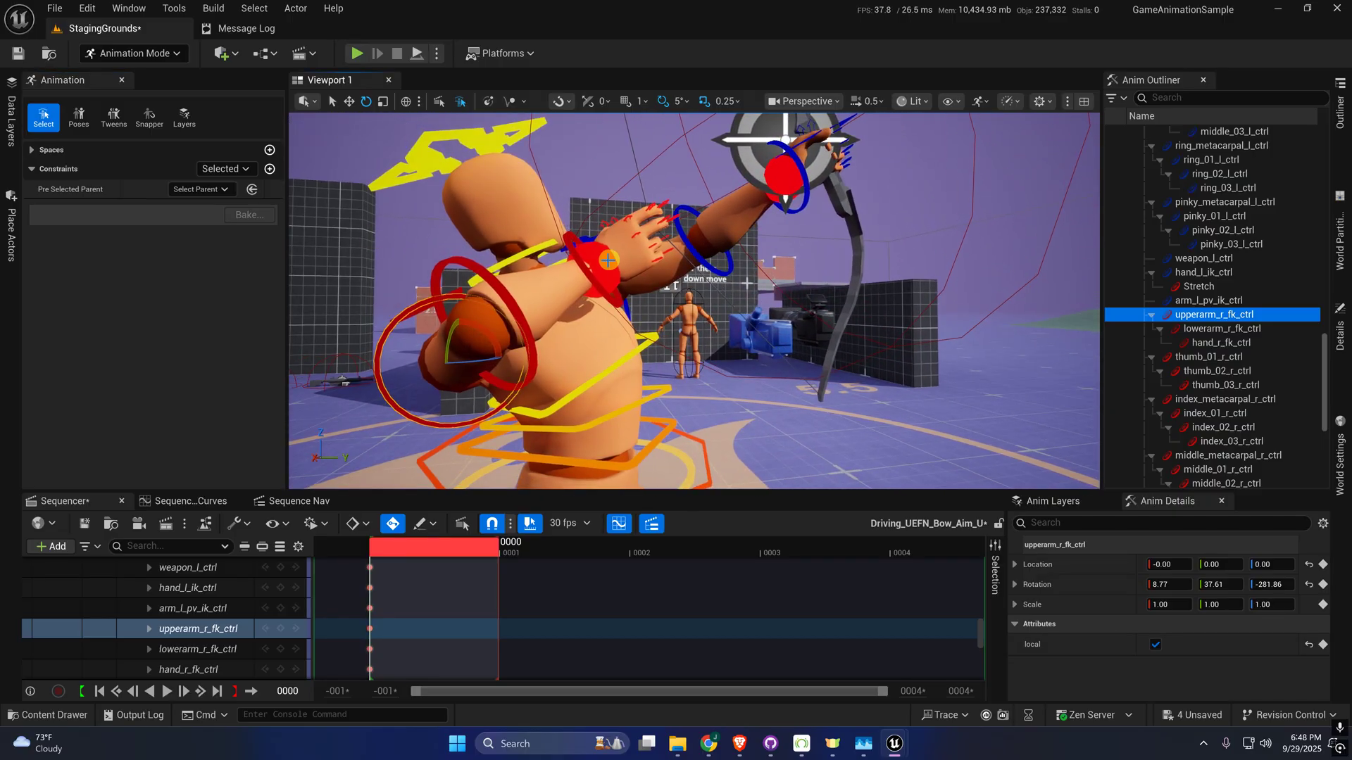
{"action": "left_click", "coordinate": [576, 256]}
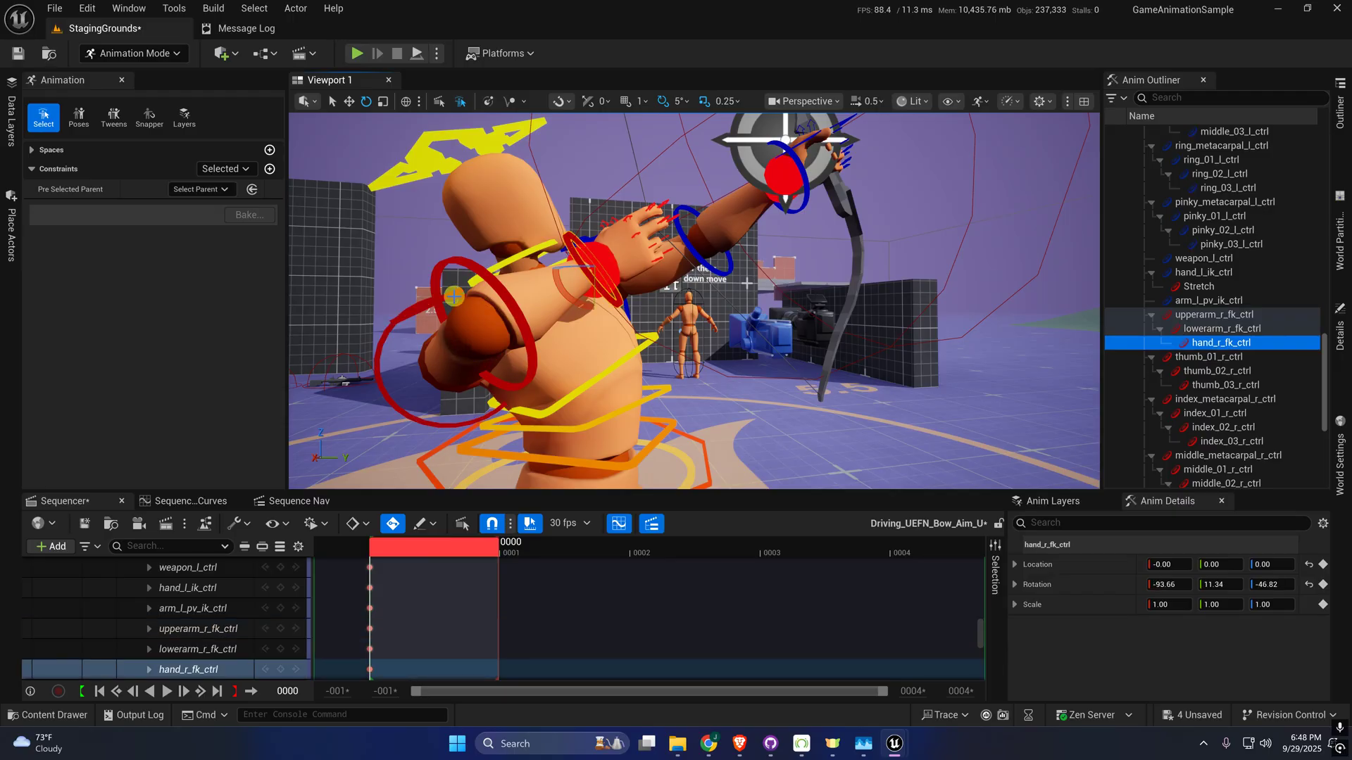
{"action": "right_click_drag", "start_coordinate": [455, 296], "coordinate": [450, 294]}
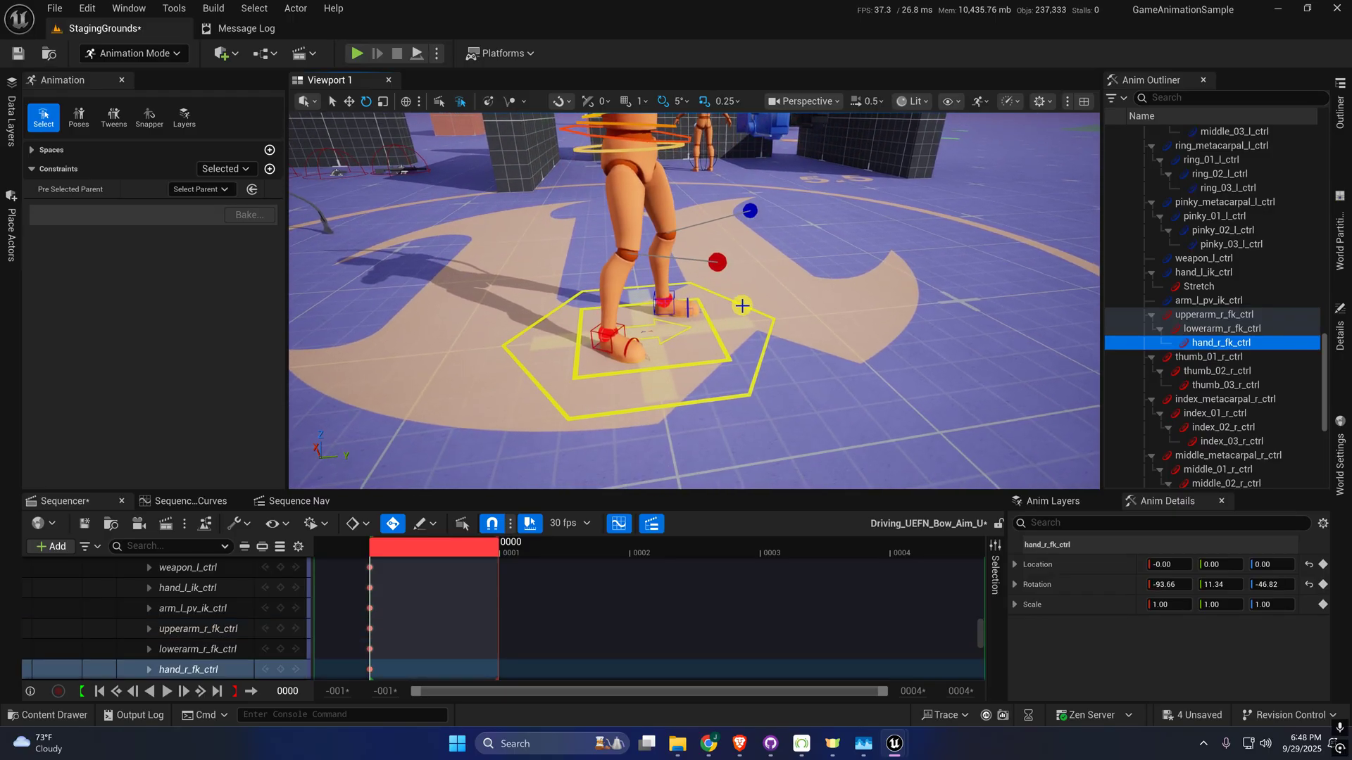
{"action": "left_click", "coordinate": [742, 306]}
{"action": "left_click", "coordinate": [1152, 656]}
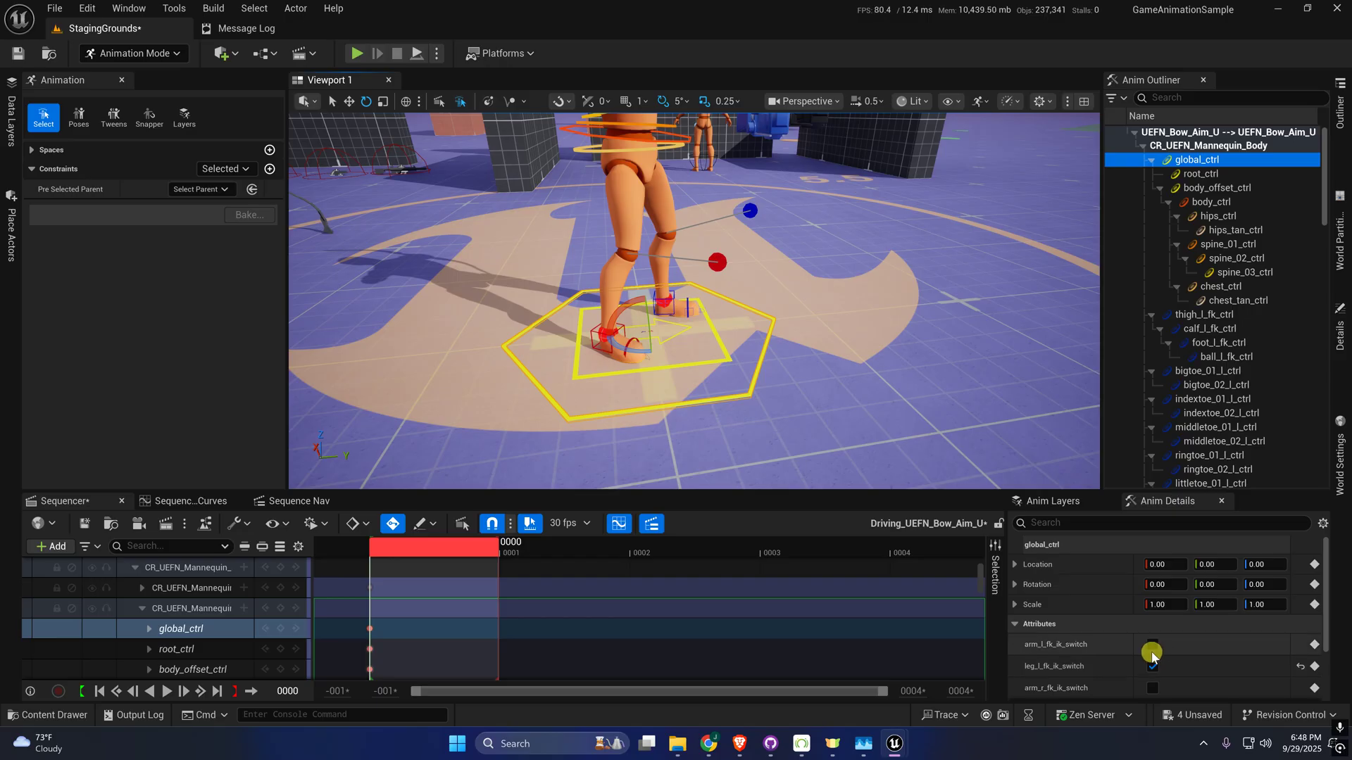
{"action": "left_click", "coordinate": [1153, 689]}
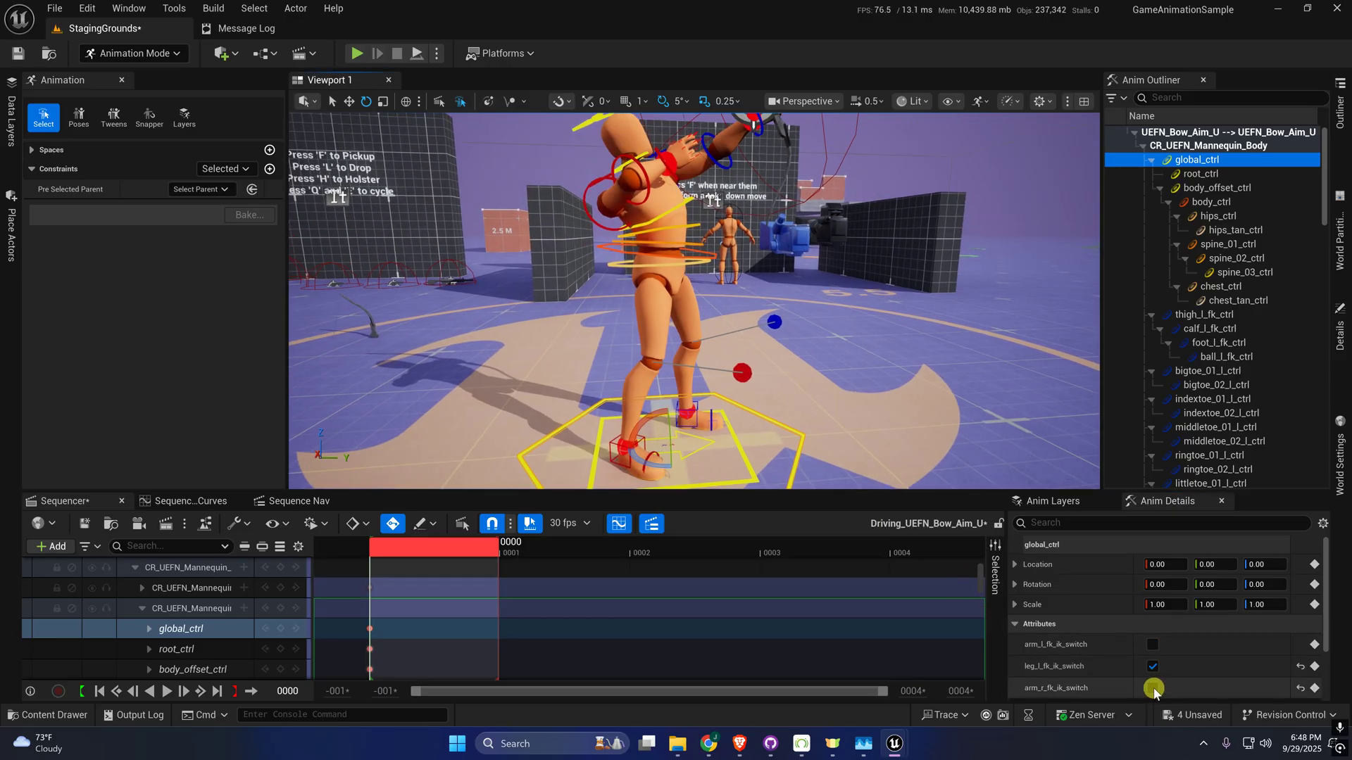
- Save all unsaved content, including both driving sequences, the StagingGrounds level and the UEFN_Bow_Aim_U animation
{"action": "left_click", "coordinate": [1171, 717]}
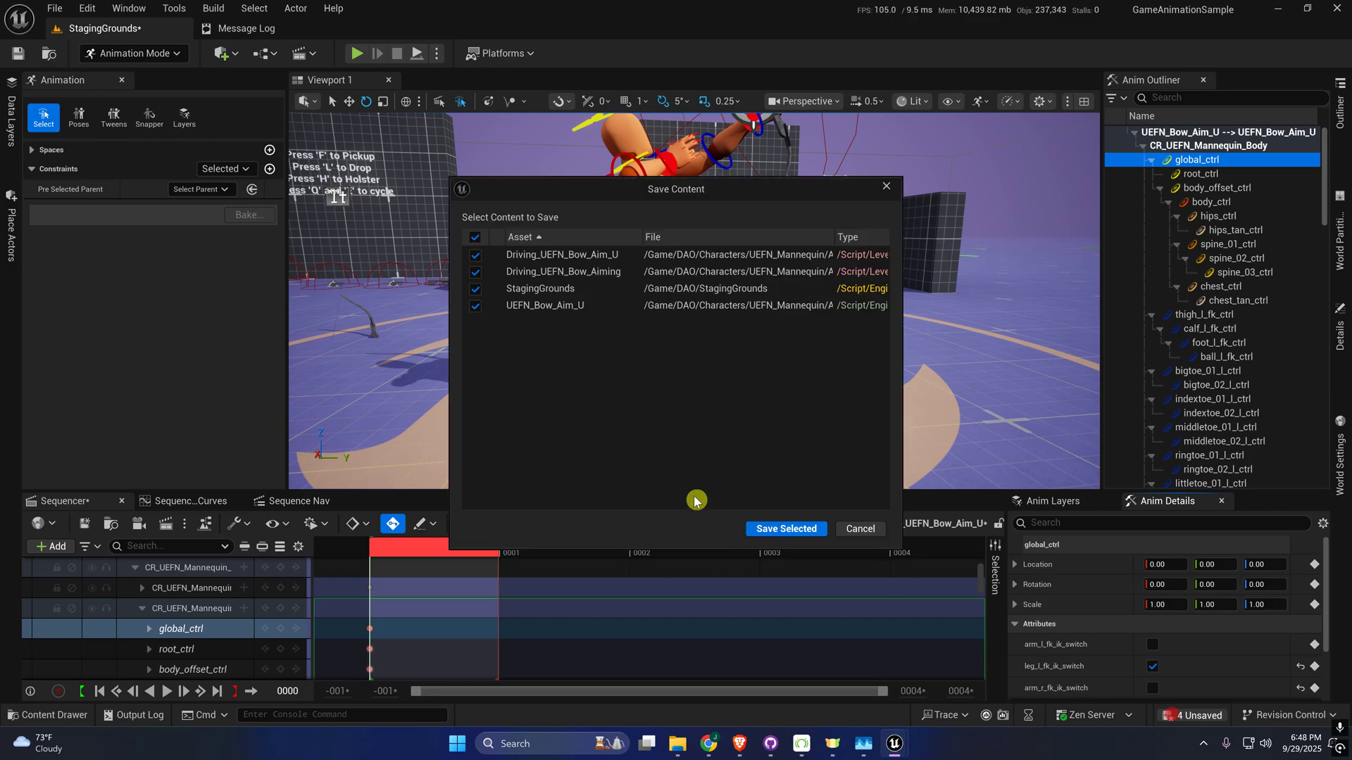
{"action": "left_click", "coordinate": [768, 529]}
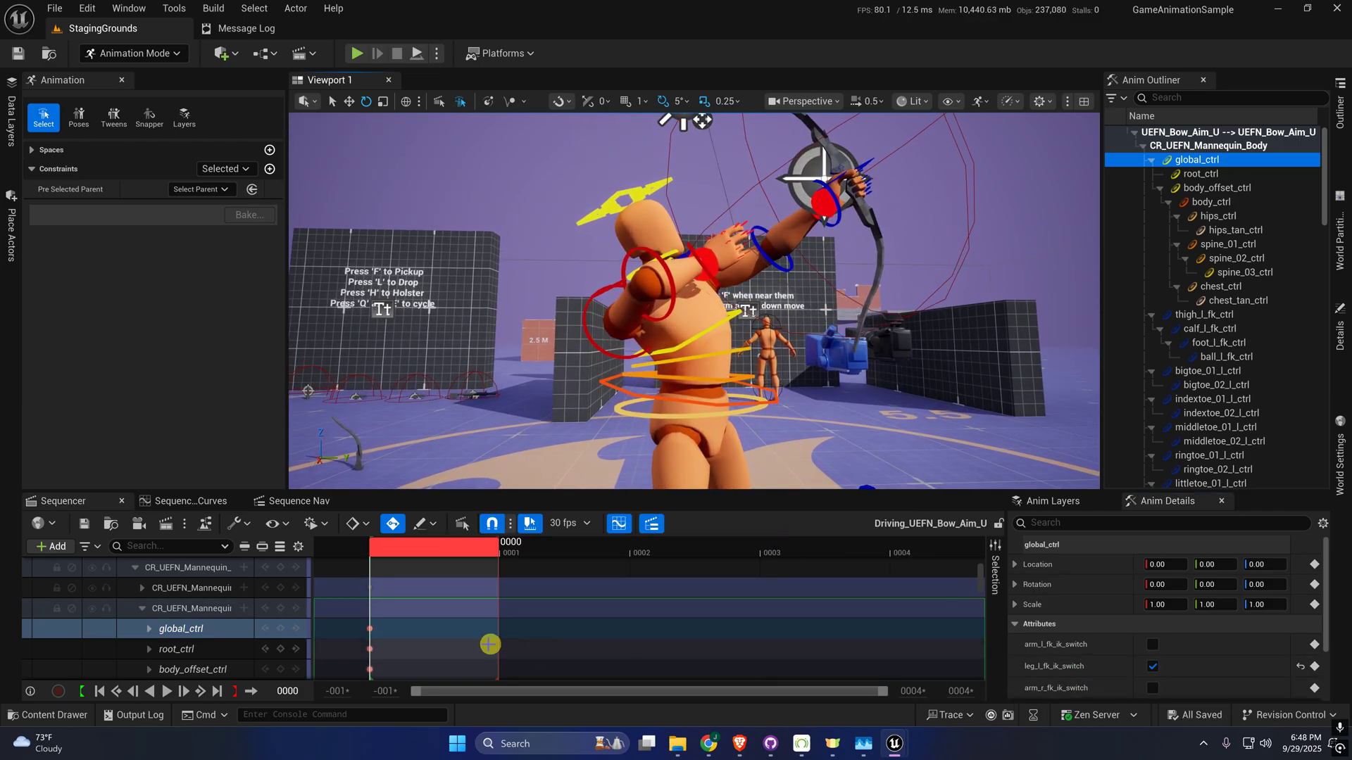
- Enable arm_r_fk_ik_switch on global_ctrl in the base CR_UEFN_Mannequin_Body section
{"action": "left_click", "coordinate": [175, 589]}
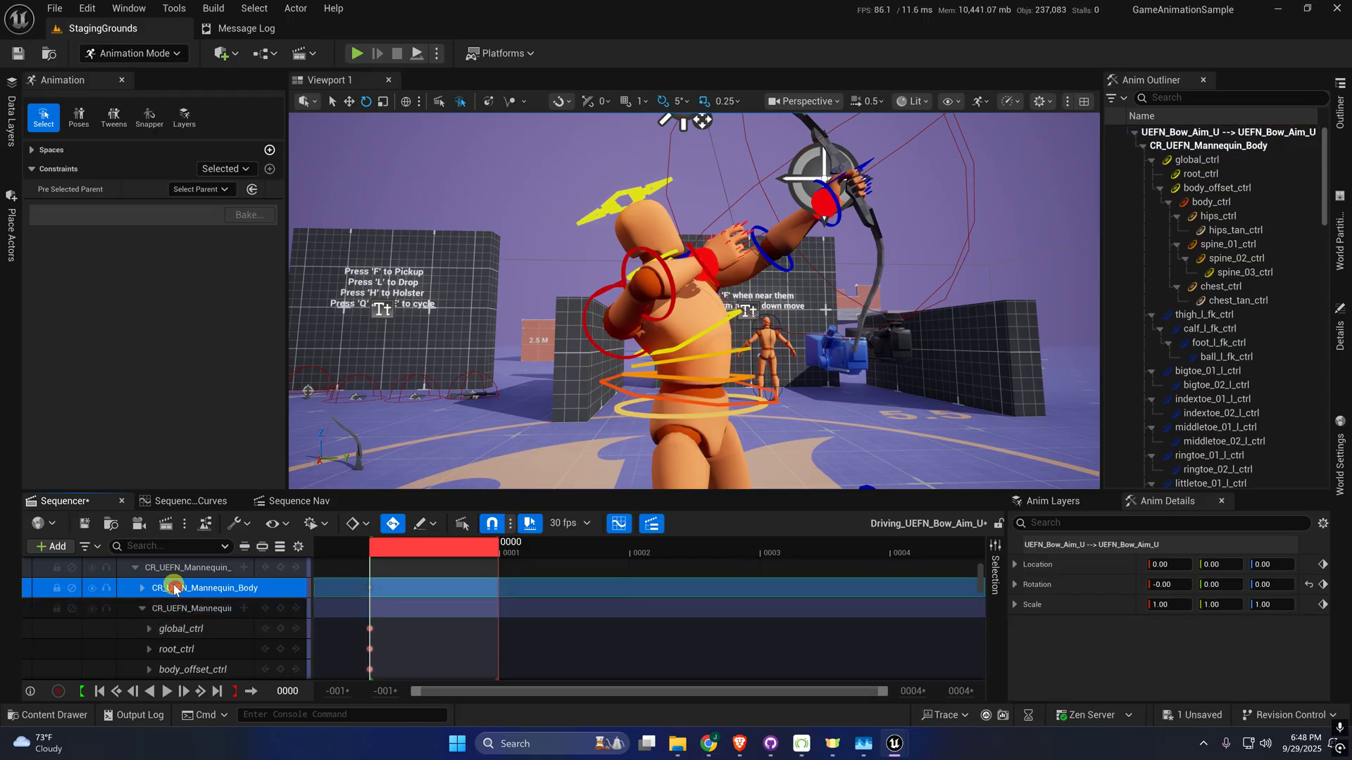
{"action": "right_click_drag", "start_coordinate": [771, 392], "coordinate": [781, 401]}
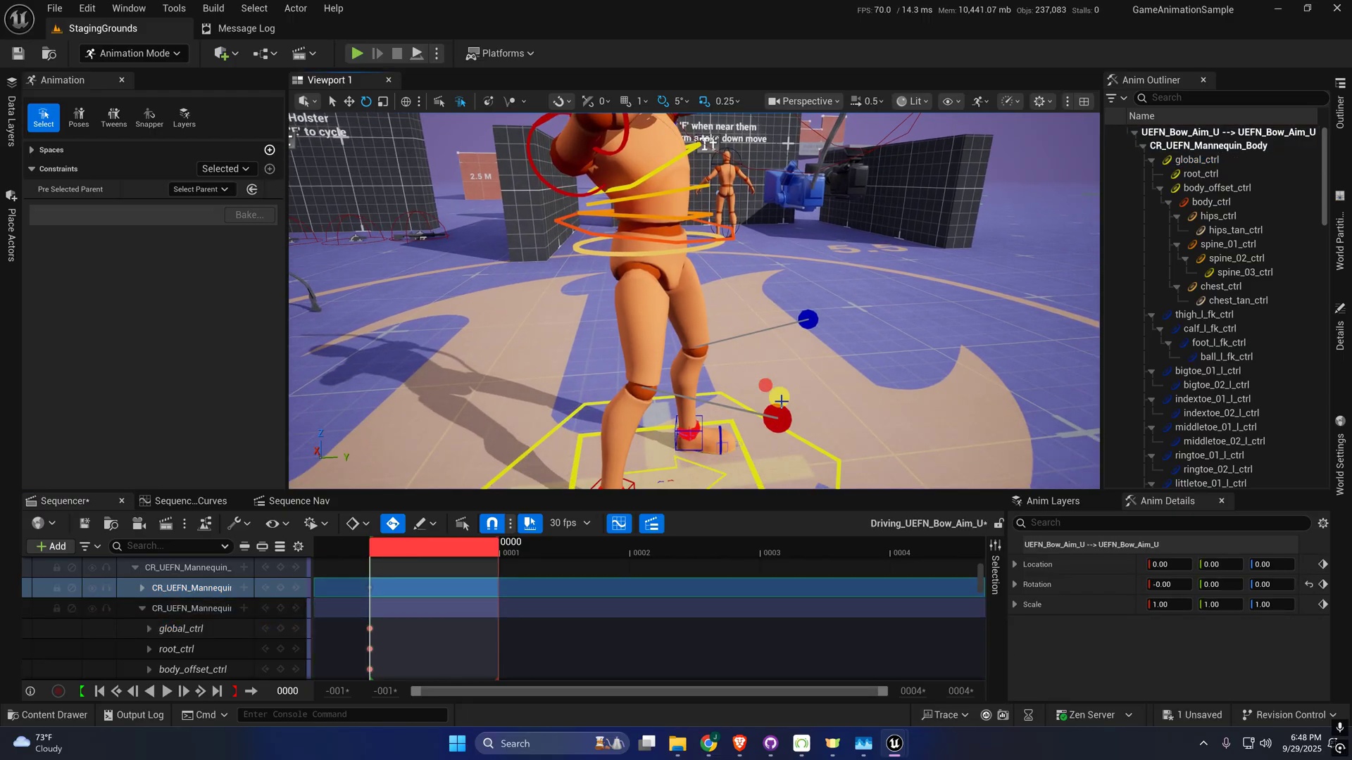
{"action": "left_click", "coordinate": [1198, 160]}
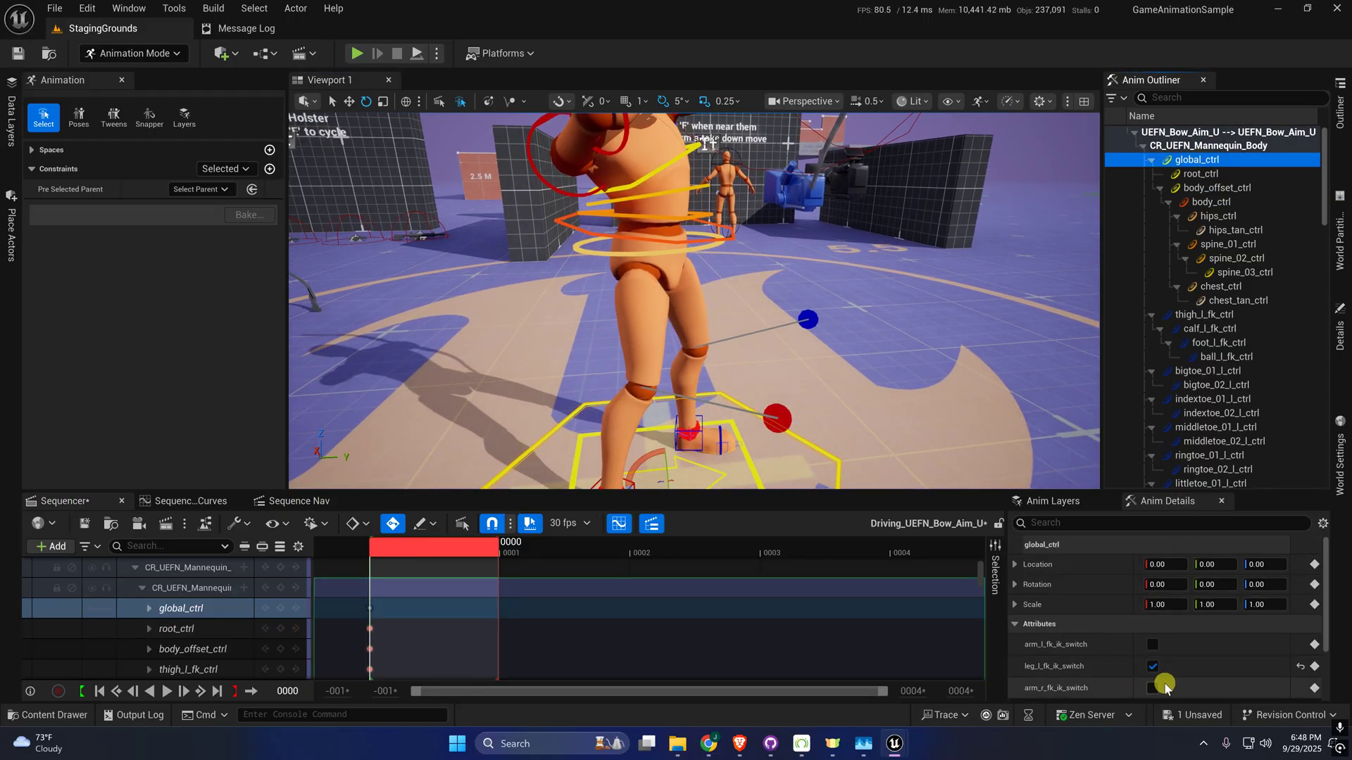
{"action": "left_click", "coordinate": [1152, 688]}
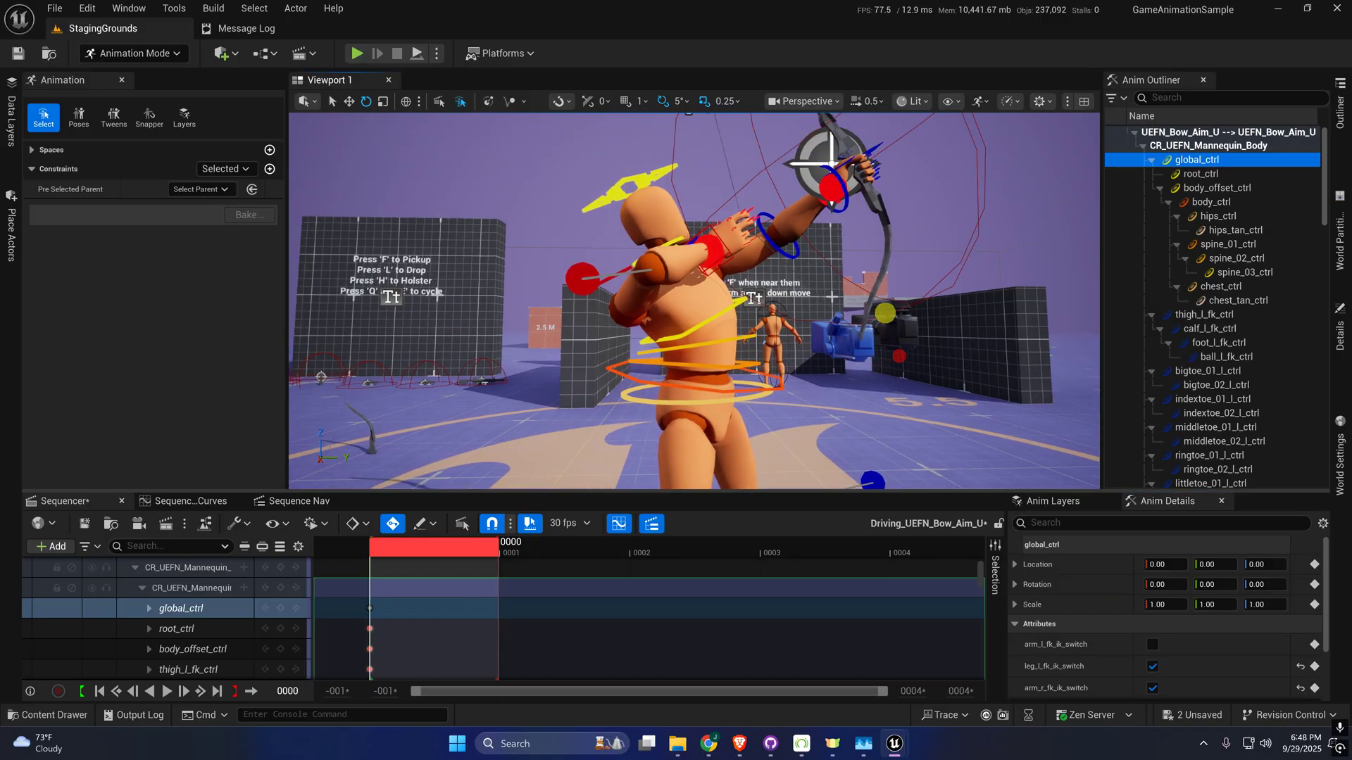
- Select hand_r_ik_ctrl at the right wrist and get a close view of the left wrist controls
{"action": "right_click_drag", "start_coordinate": [694, 301], "coordinate": [736, 299]}
{"action": "right_click_drag", "start_coordinate": [915, 313], "coordinate": [887, 312]}
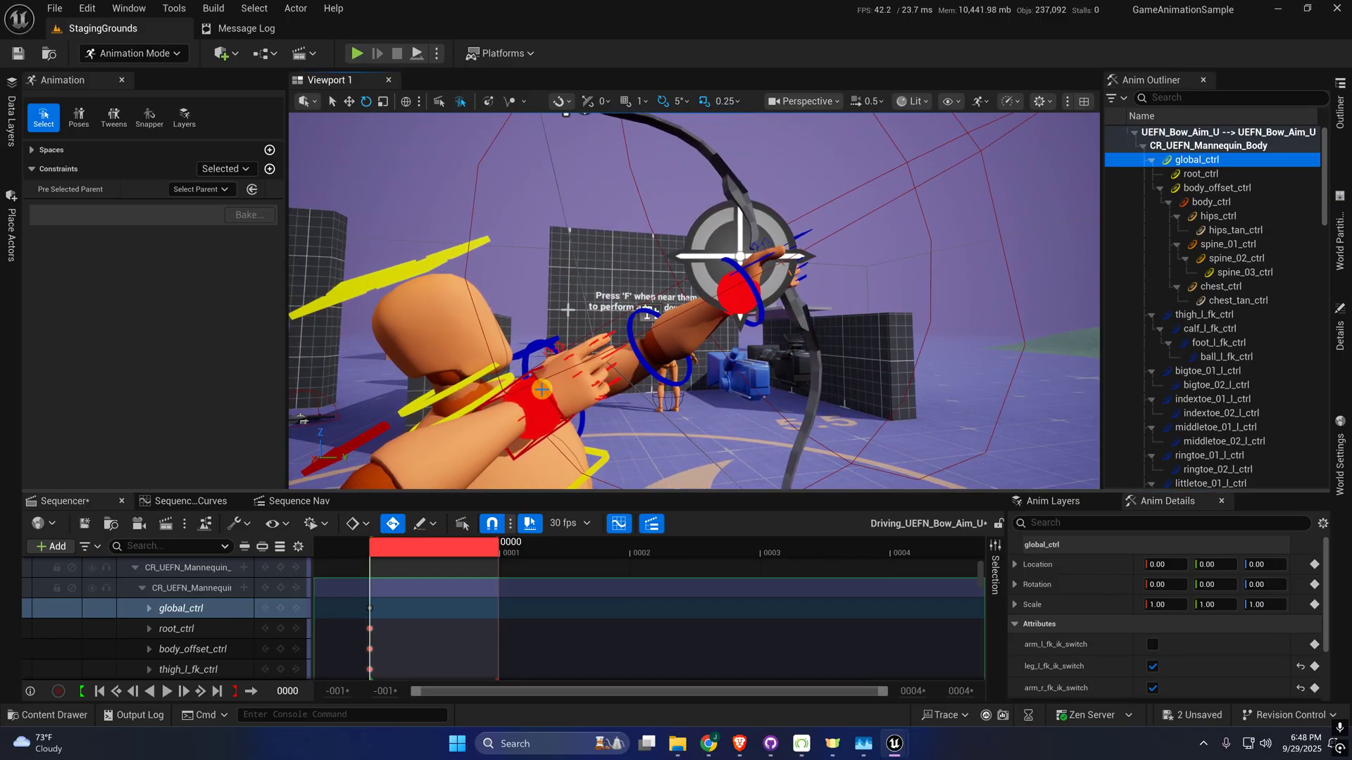
{"action": "left_click", "coordinate": [534, 378]}
{"action": "right_click_drag", "start_coordinate": [665, 389], "coordinate": [599, 302]}
{"action": "key", "text": "s"}
{"action": "scroll", "coordinate": [676, 380], "scroll_direction": "down", "scroll_amount": 2}
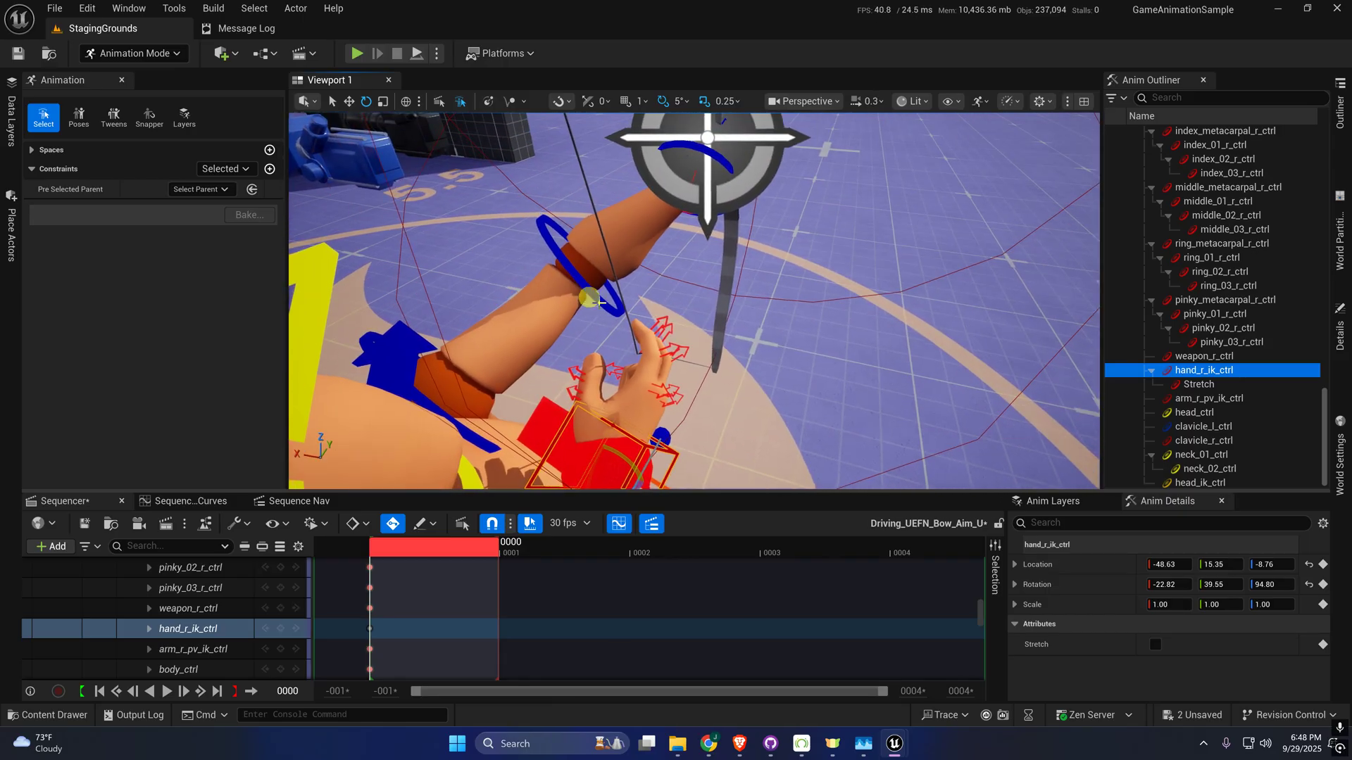
{"action": "right_click_drag", "start_coordinate": [636, 346], "coordinate": [654, 313]}
{"action": "key", "text": "w"}
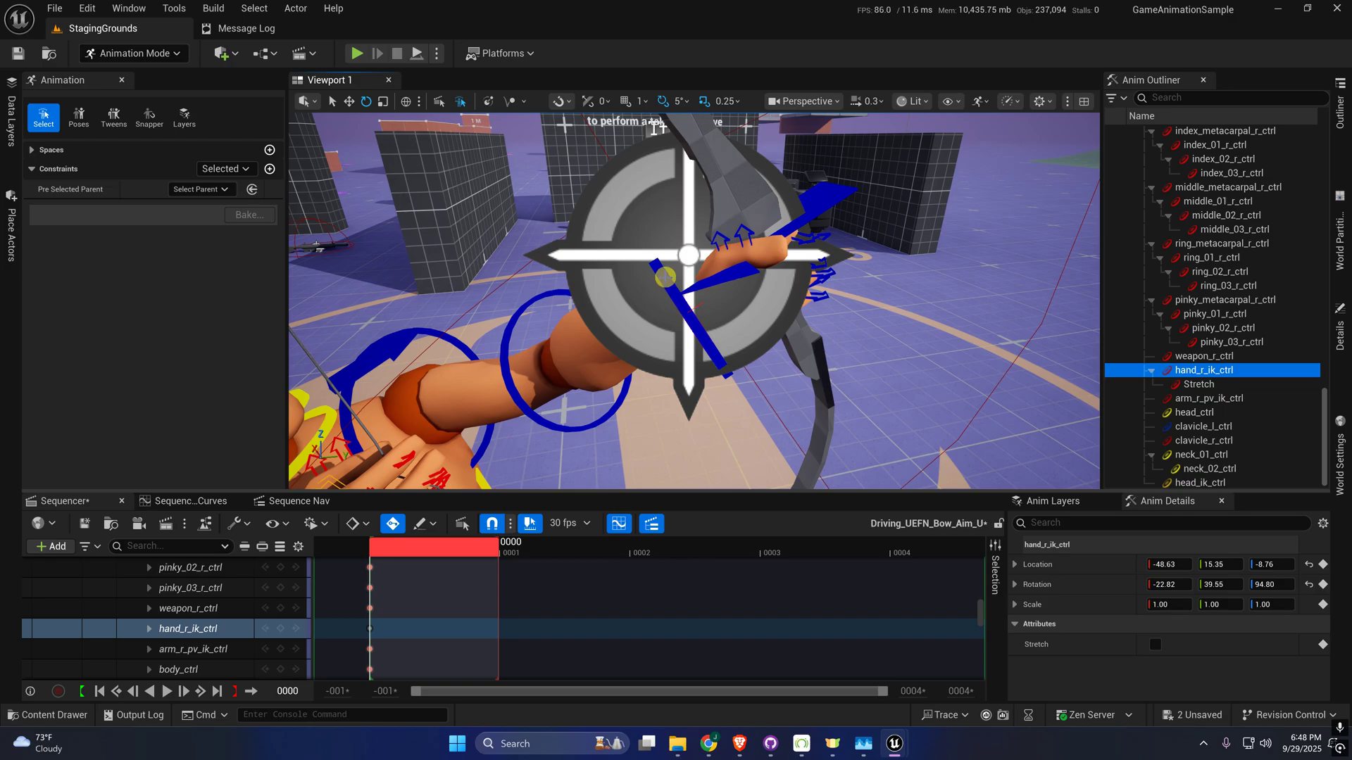
- Try a Parent constraint from hand_r_ik_ctrl to a control near the left wrist, and delete it
{"action": "left_click", "coordinate": [269, 169]}
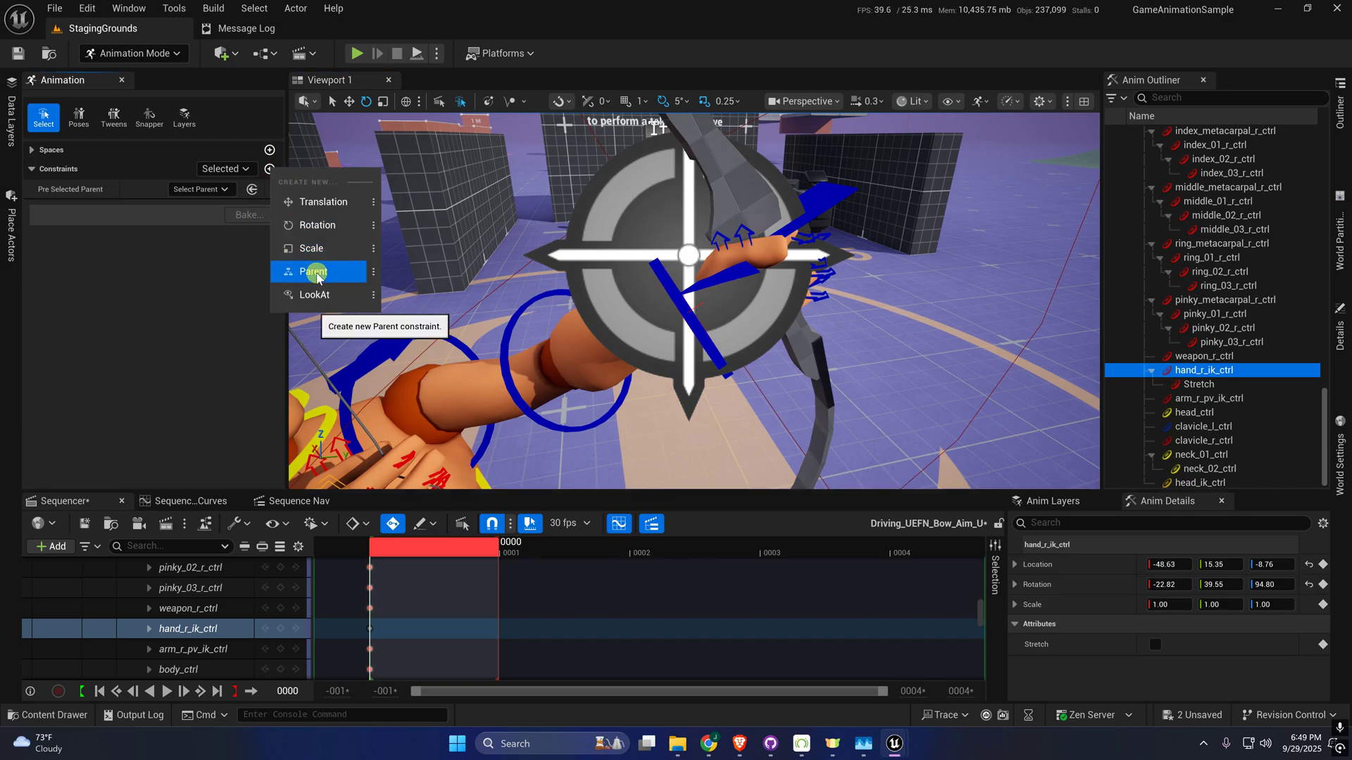
{"action": "left_click", "coordinate": [315, 274]}
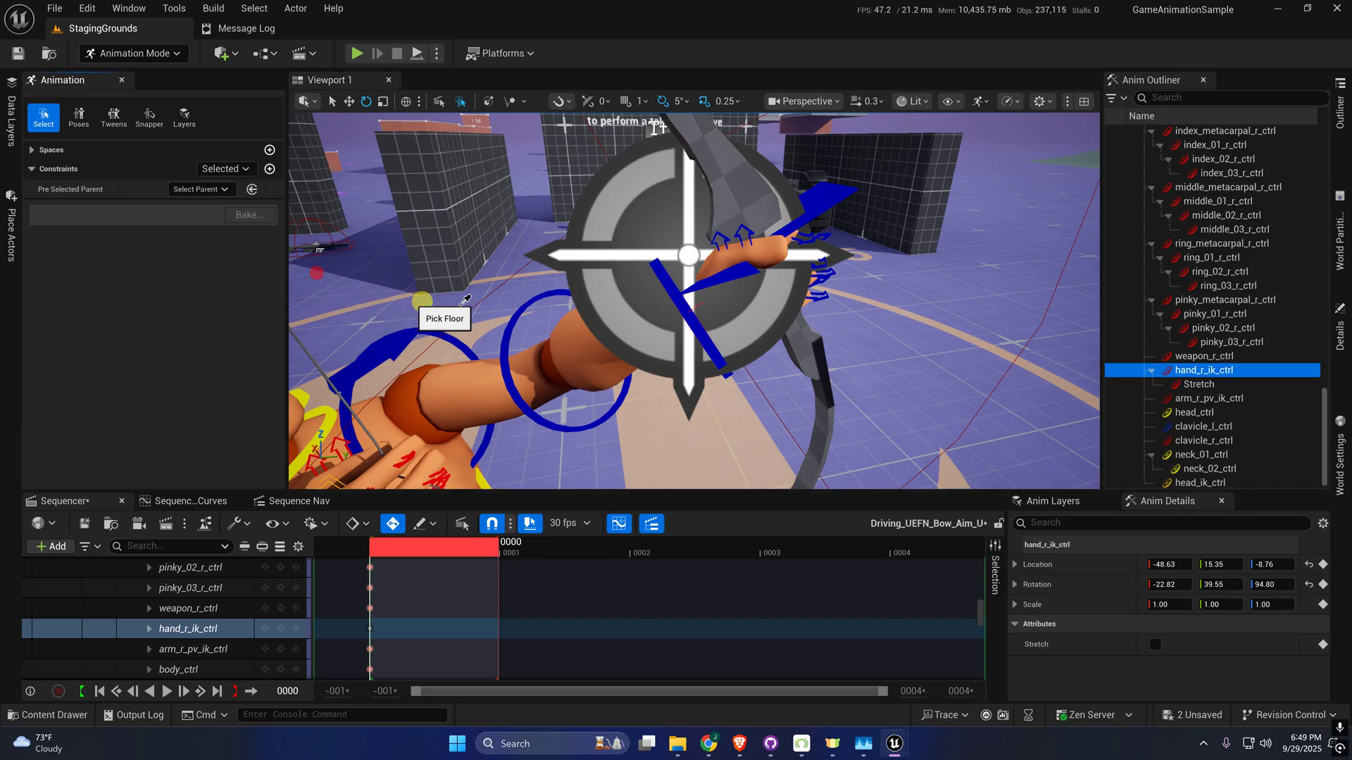
{"action": "left_click", "coordinate": [667, 280]}
{"action": "key", "text": "s"}
{"action": "right_click_drag", "start_coordinate": [666, 289], "coordinate": [619, 310]}
{"action": "right_click_drag", "start_coordinate": [557, 254], "coordinate": [520, 146]}
{"action": "left_click", "coordinate": [261, 216]}
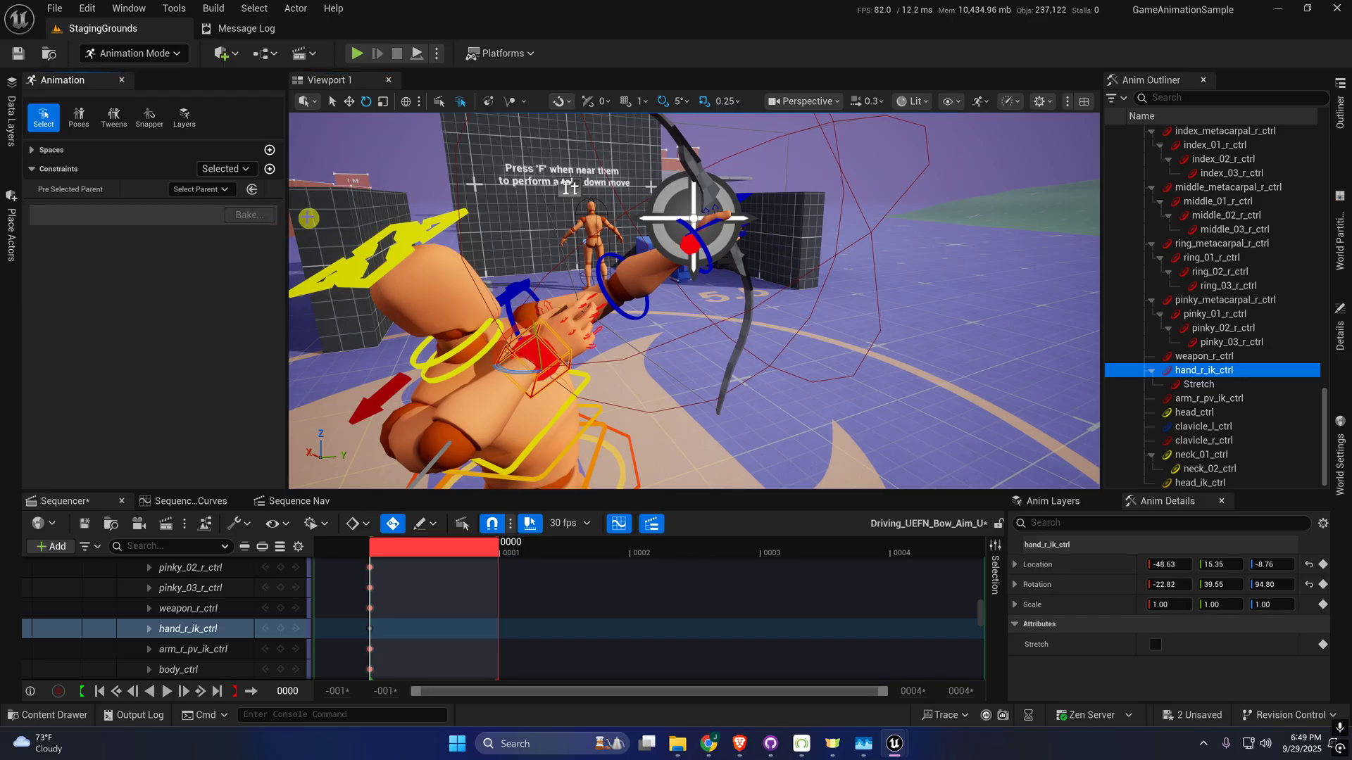
- Add a Parent constraint that makes hand_r_ik_ctrl follow hand_l_fk_ctrl
{"action": "left_click", "coordinate": [270, 170]}
{"action": "left_click", "coordinate": [314, 274]}
{"action": "left_click", "coordinate": [704, 246]}
{"action": "right_click_drag", "start_coordinate": [672, 395], "coordinate": [577, 373]}
{"action": "key", "text": "s"}
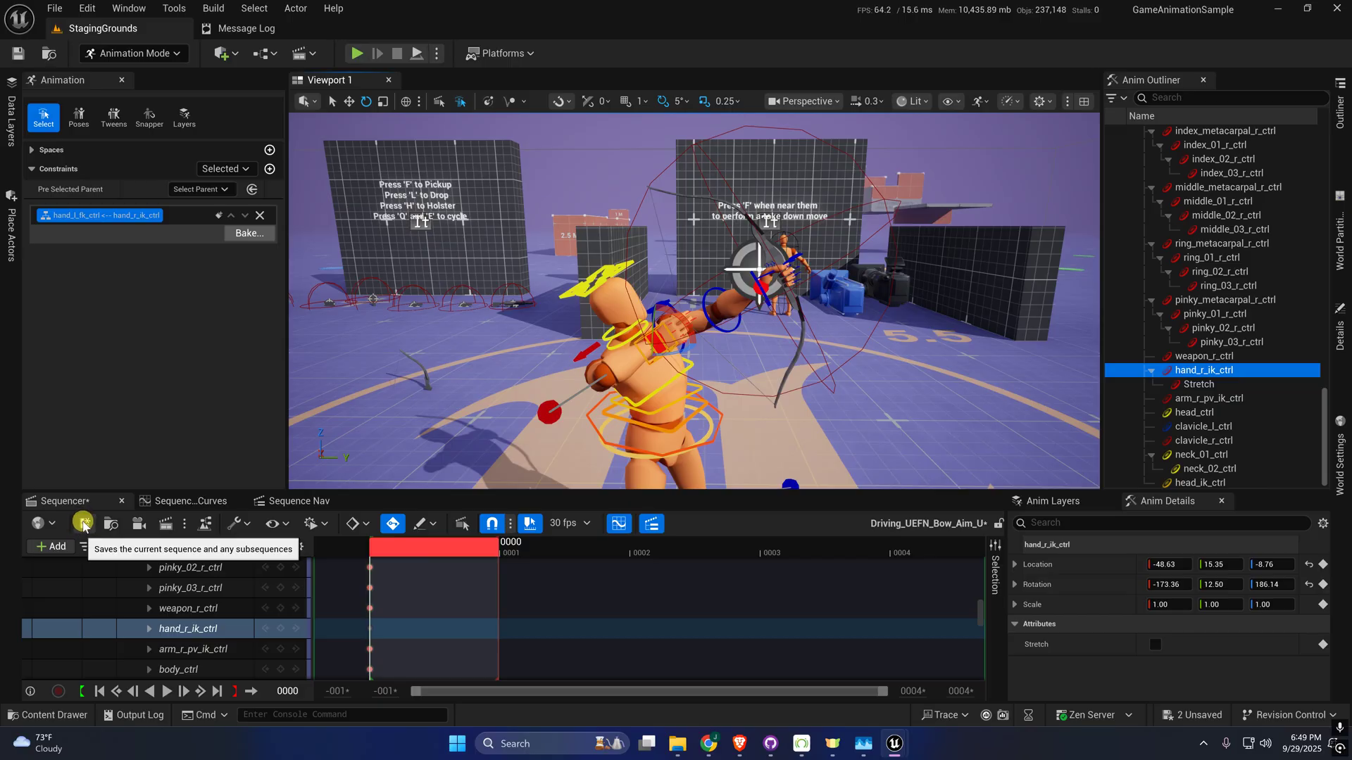
- Collapse the base CR_UEFN_Mannequin_Body section in the sequence and select the additive section below it
{"action": "left_click_drag", "start_coordinate": [980, 618], "coordinate": [989, 567]}
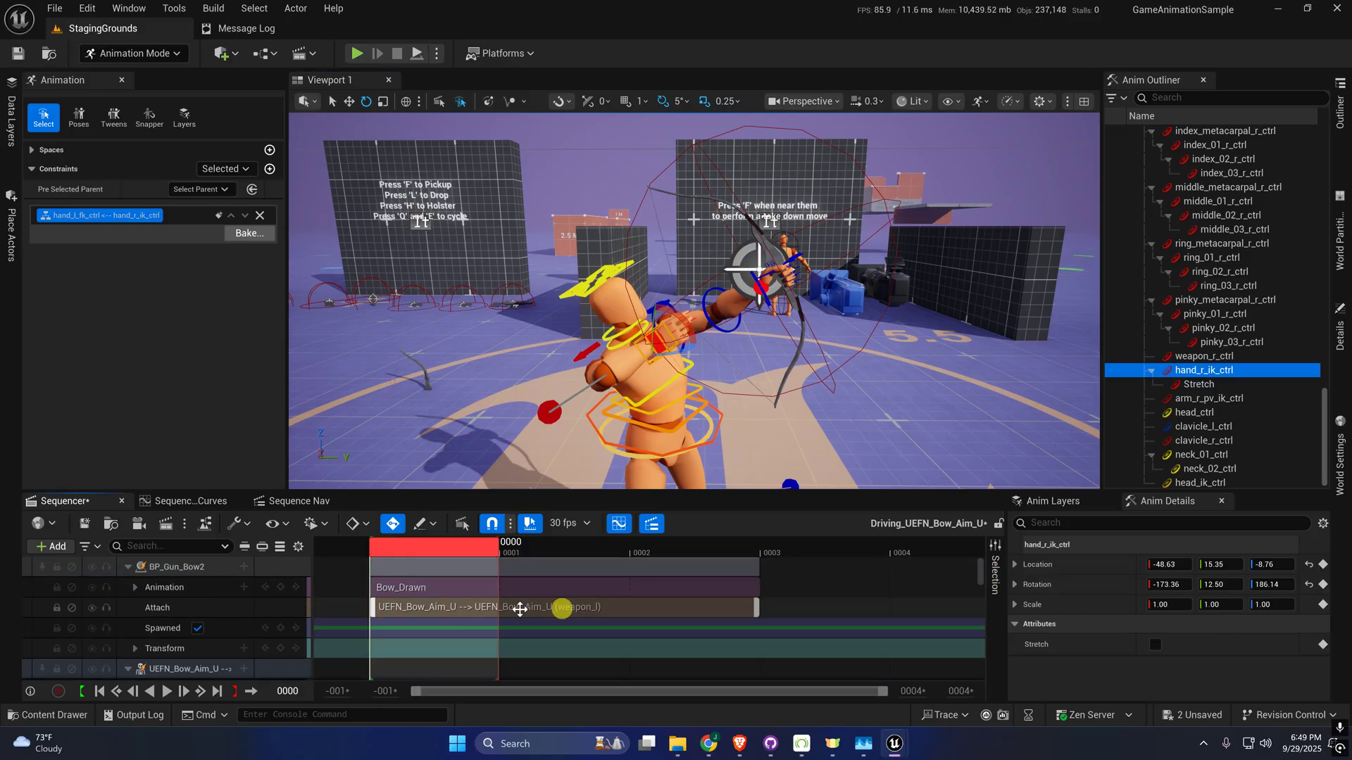
{"action": "scroll", "coordinate": [183, 637], "scroll_direction": "down", "scroll_amount": 2}
{"action": "left_click", "coordinate": [135, 665]}
{"action": "scroll", "coordinate": [137, 644], "scroll_direction": "down", "scroll_amount": 2}
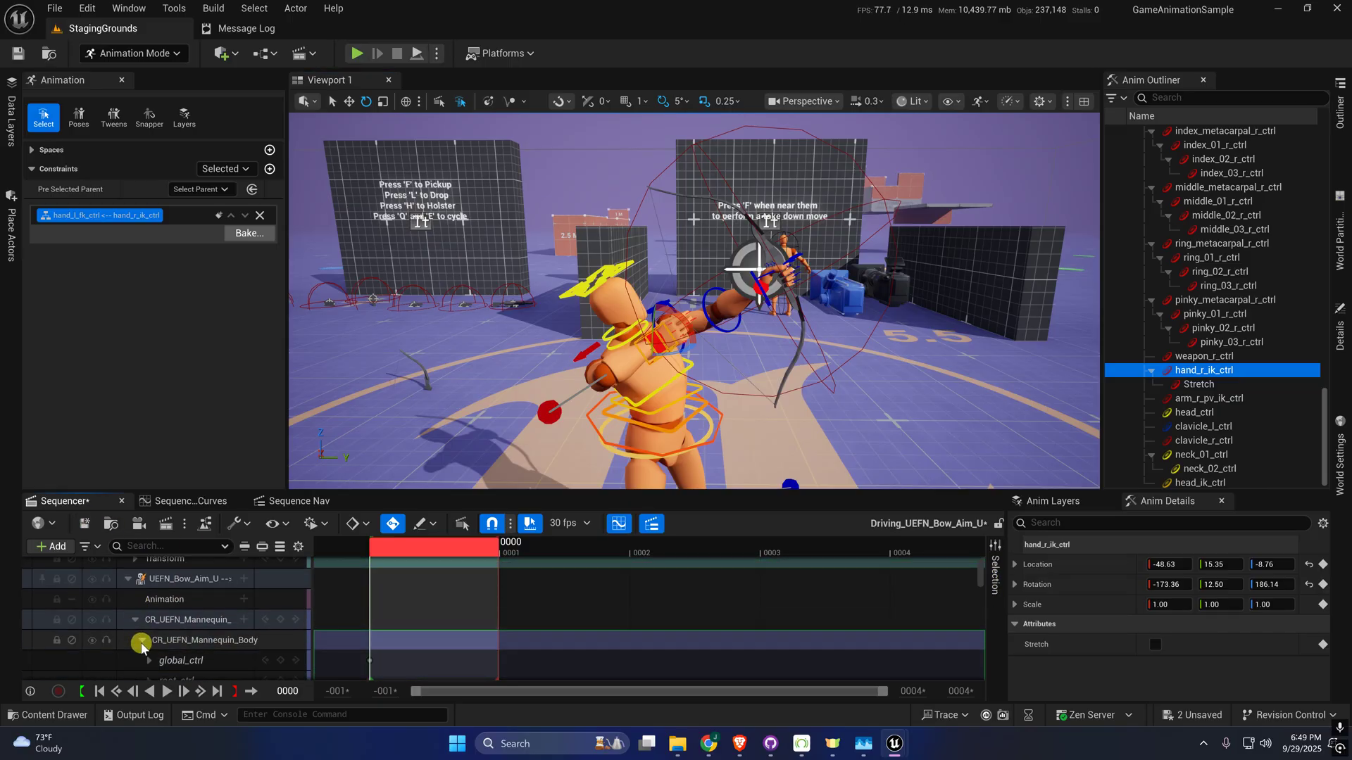
{"action": "left_click", "coordinate": [142, 655]}
{"action": "left_click", "coordinate": [169, 663]}
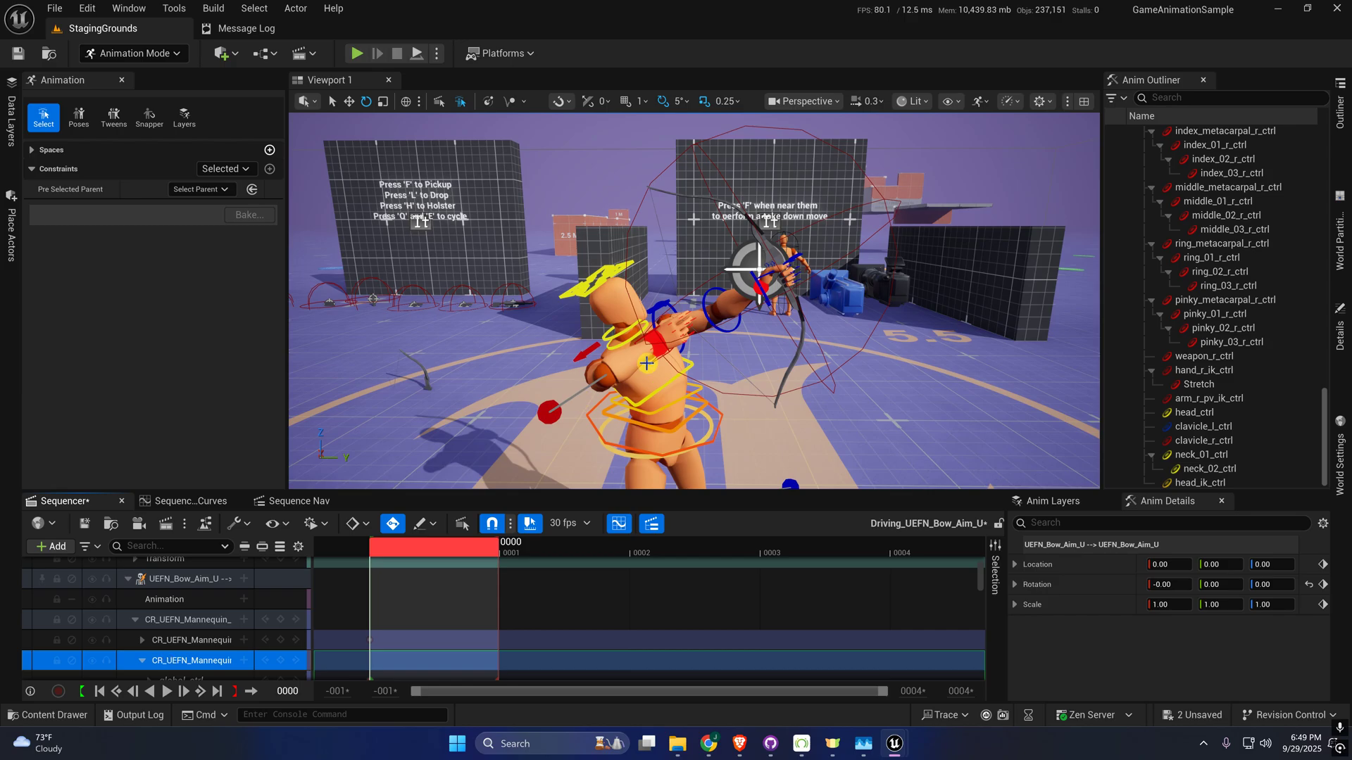
- Rotate upperarm_l_fk_ctrl in the additive section to about -16.36, 57.69, 54.09 so the bow arm points straight up
{"action": "right_click_drag", "start_coordinate": [655, 340], "coordinate": [640, 352]}
{"action": "scroll", "coordinate": [646, 341], "scroll_direction": "up", "scroll_amount": 6}
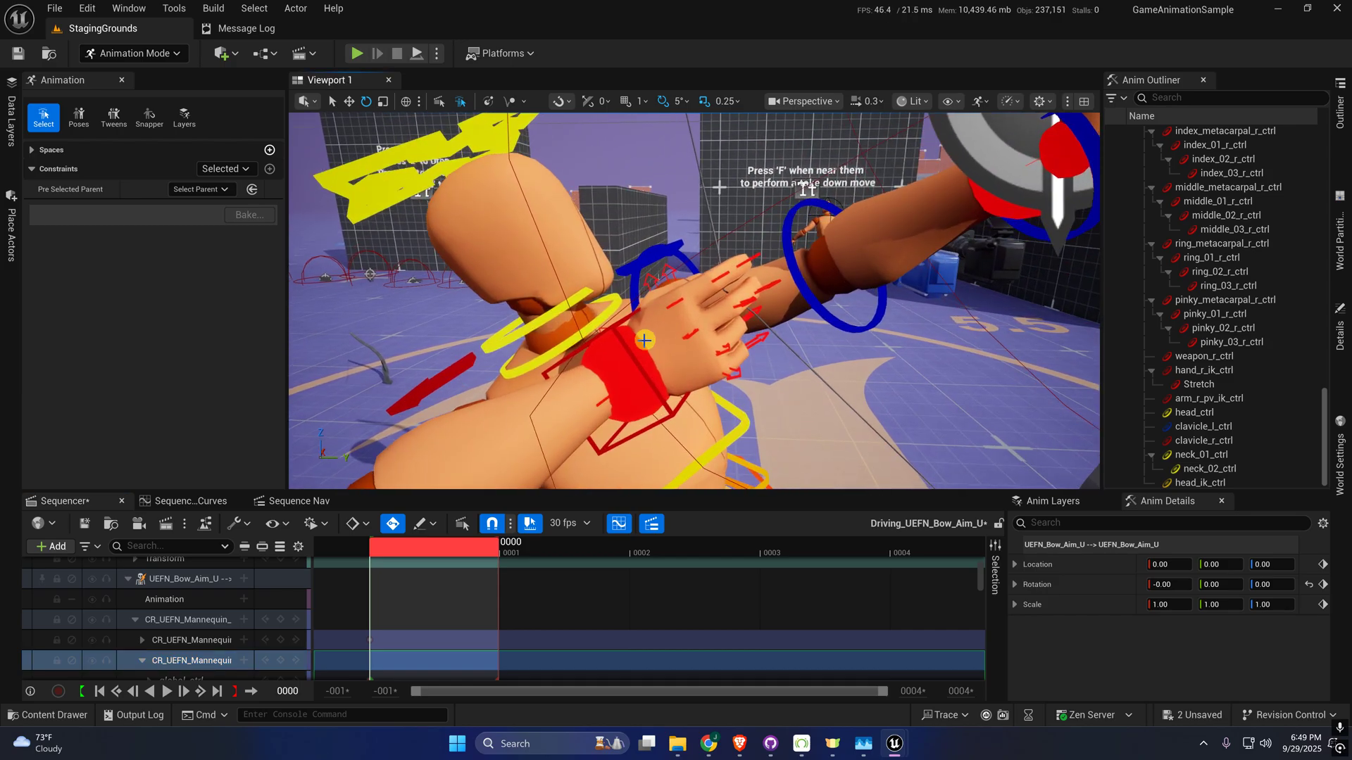
{"action": "left_click", "coordinate": [624, 344]}
{"action": "right_click_drag", "start_coordinate": [374, 229], "coordinate": [374, 229]}
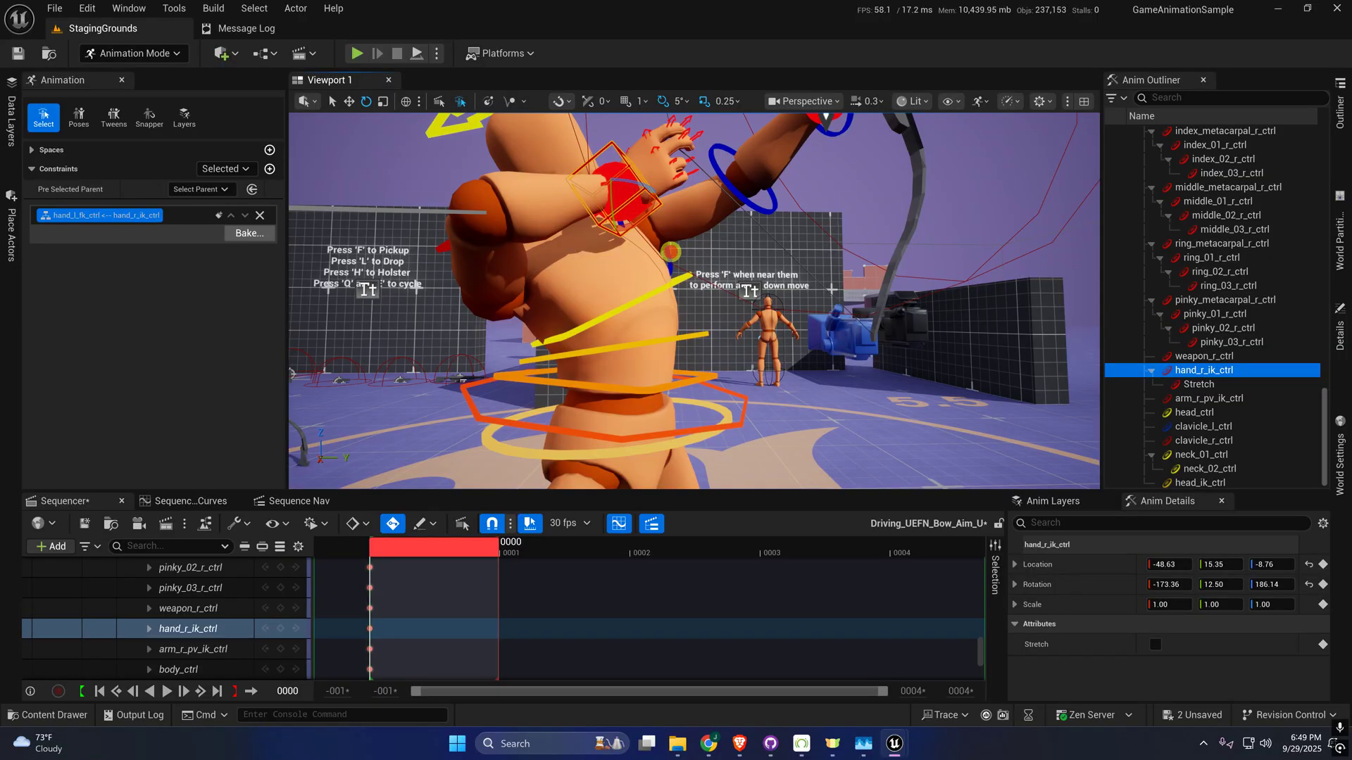
{"action": "left_click", "coordinate": [670, 251]}
{"action": "right_click_drag", "start_coordinate": [656, 277], "coordinate": [655, 277]}
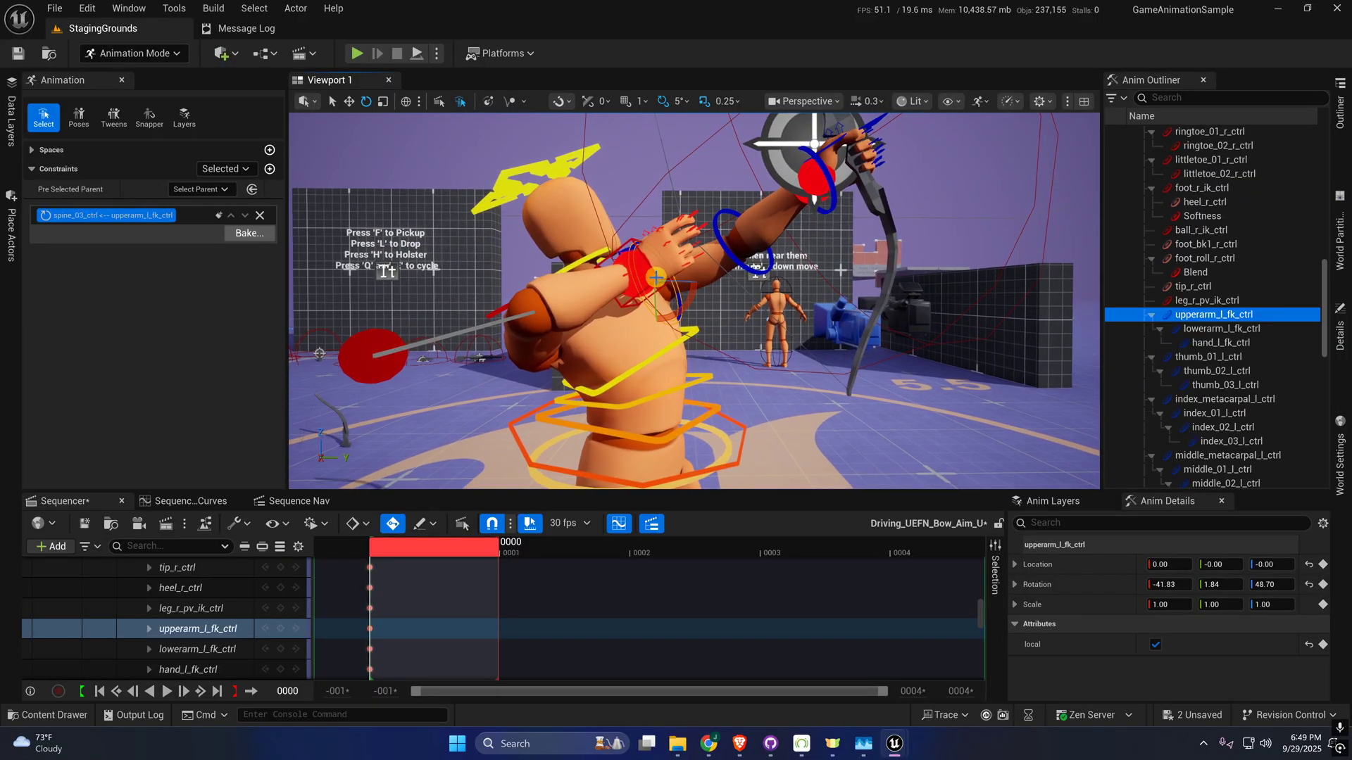
{"action": "left_click_drag", "start_coordinate": [691, 299], "coordinate": [683, 257]}
{"action": "left_click_drag", "start_coordinate": [664, 157], "coordinate": [761, 203]}
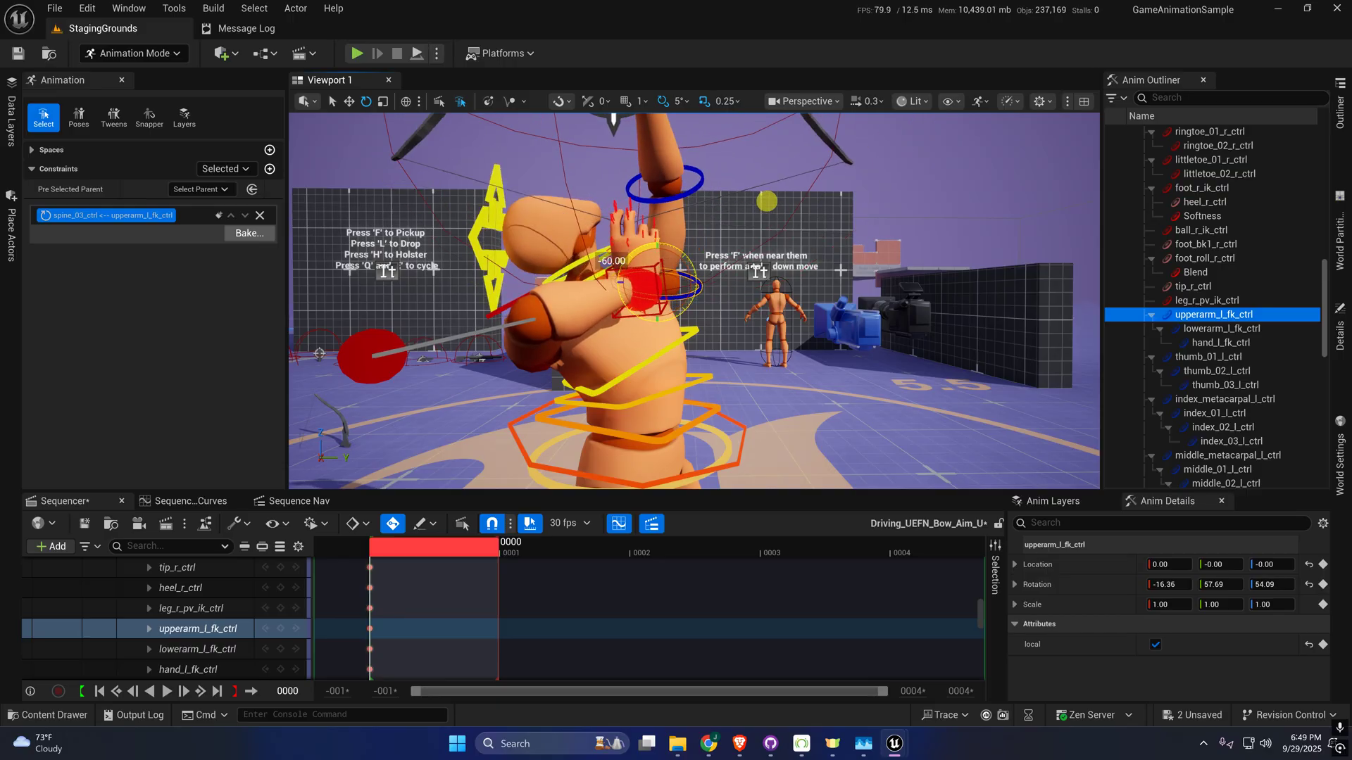
- Examine the alignment of the raised arm and bow in the Back orthographic view, and return to Perspective
{"action": "right_click_drag", "start_coordinate": [683, 280], "coordinate": [682, 281]}
{"action": "left_click", "coordinate": [803, 100]}
{"action": "left_click", "coordinate": [823, 274]}
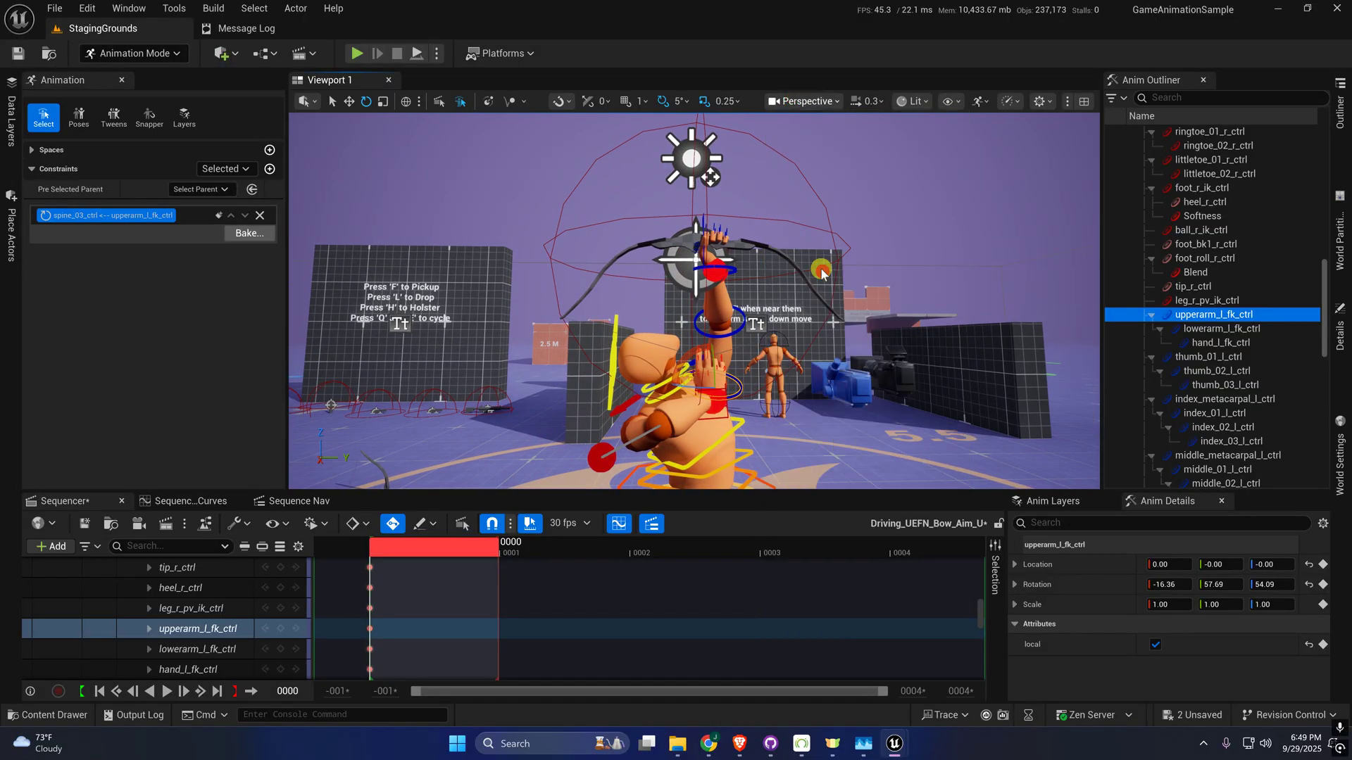
{"action": "scroll", "coordinate": [775, 282], "scroll_direction": "up", "scroll_amount": 5}
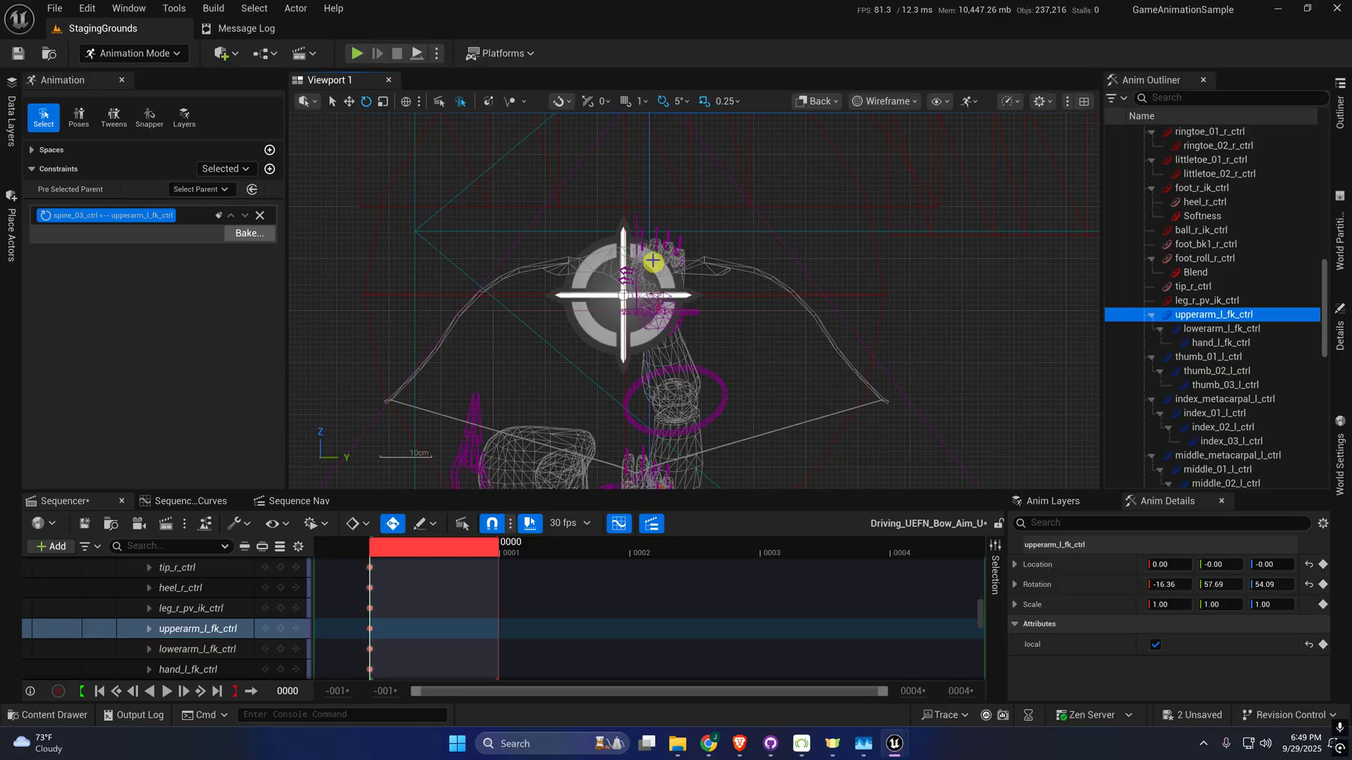
{"action": "right_click_drag", "start_coordinate": [653, 261], "coordinate": [520, 345]}
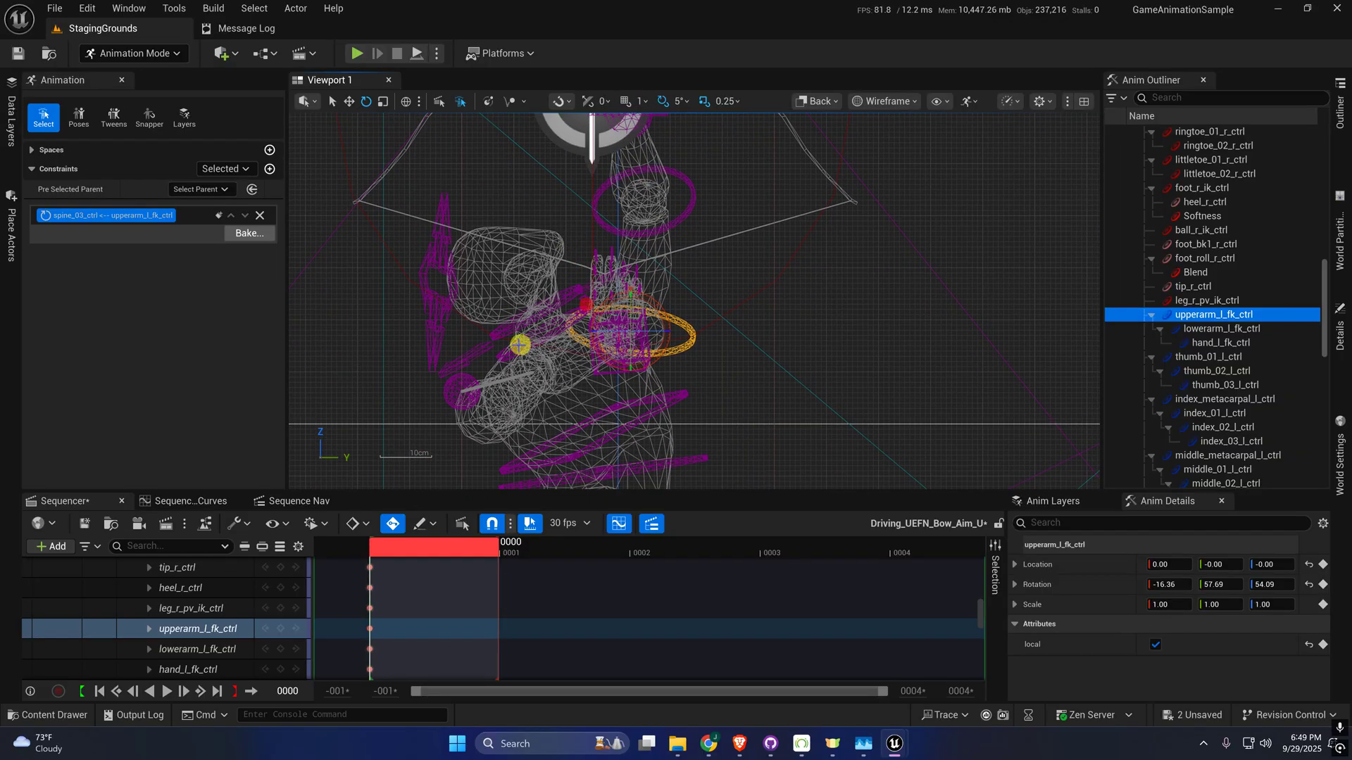
{"action": "left_click", "coordinate": [815, 101]}
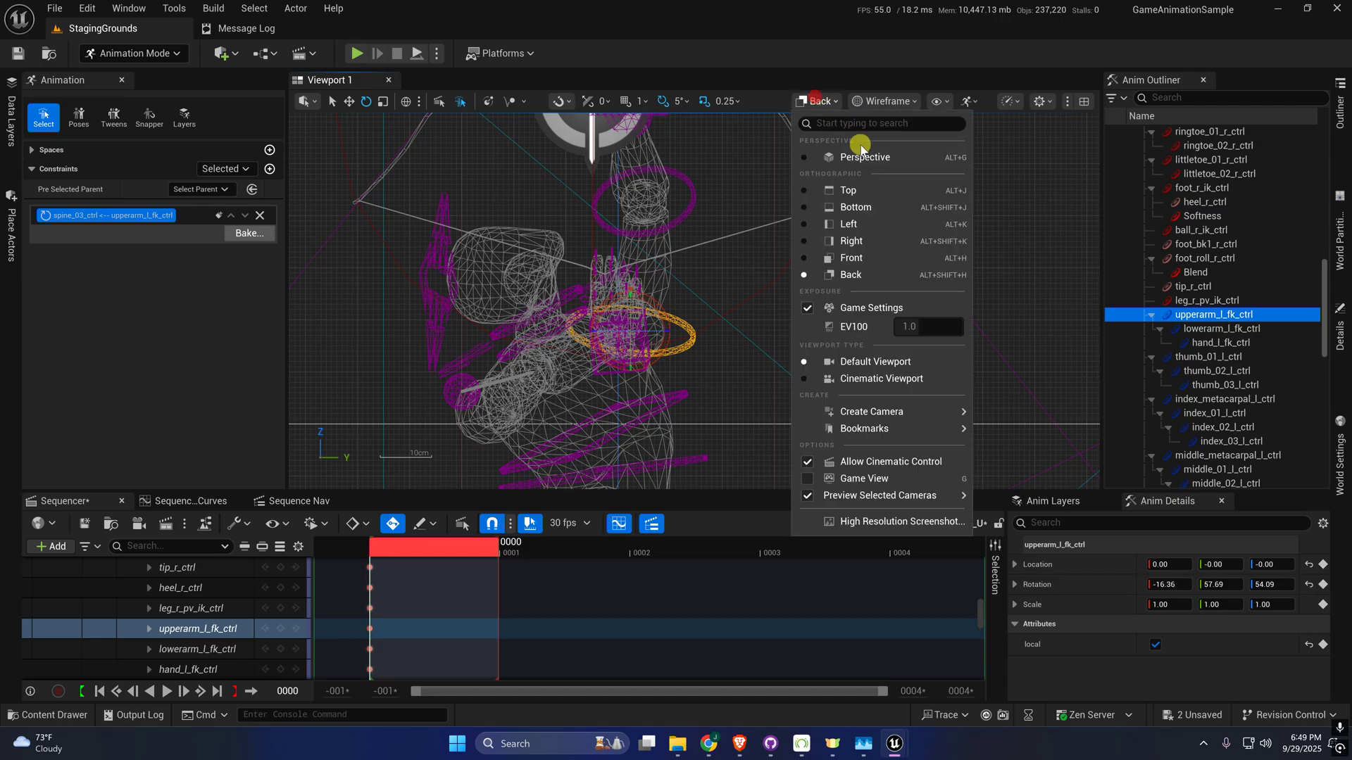
{"action": "left_click", "coordinate": [861, 147]}
{"action": "key", "text": "f"}
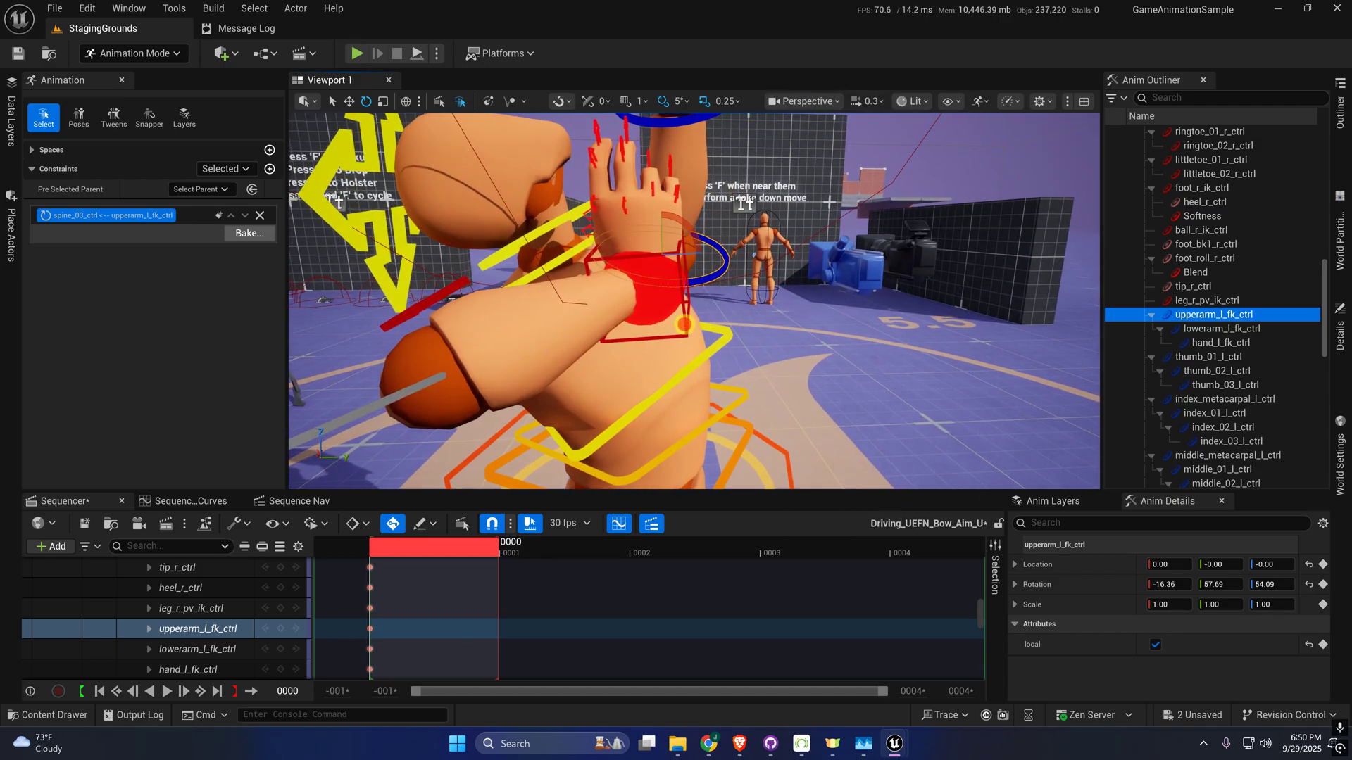
- Delete the Parent constraint linking hand_r_ik_ctrl to hand_l_fk_ctrl and inspect the raised pose around the bow
{"action": "left_click", "coordinate": [683, 328]}
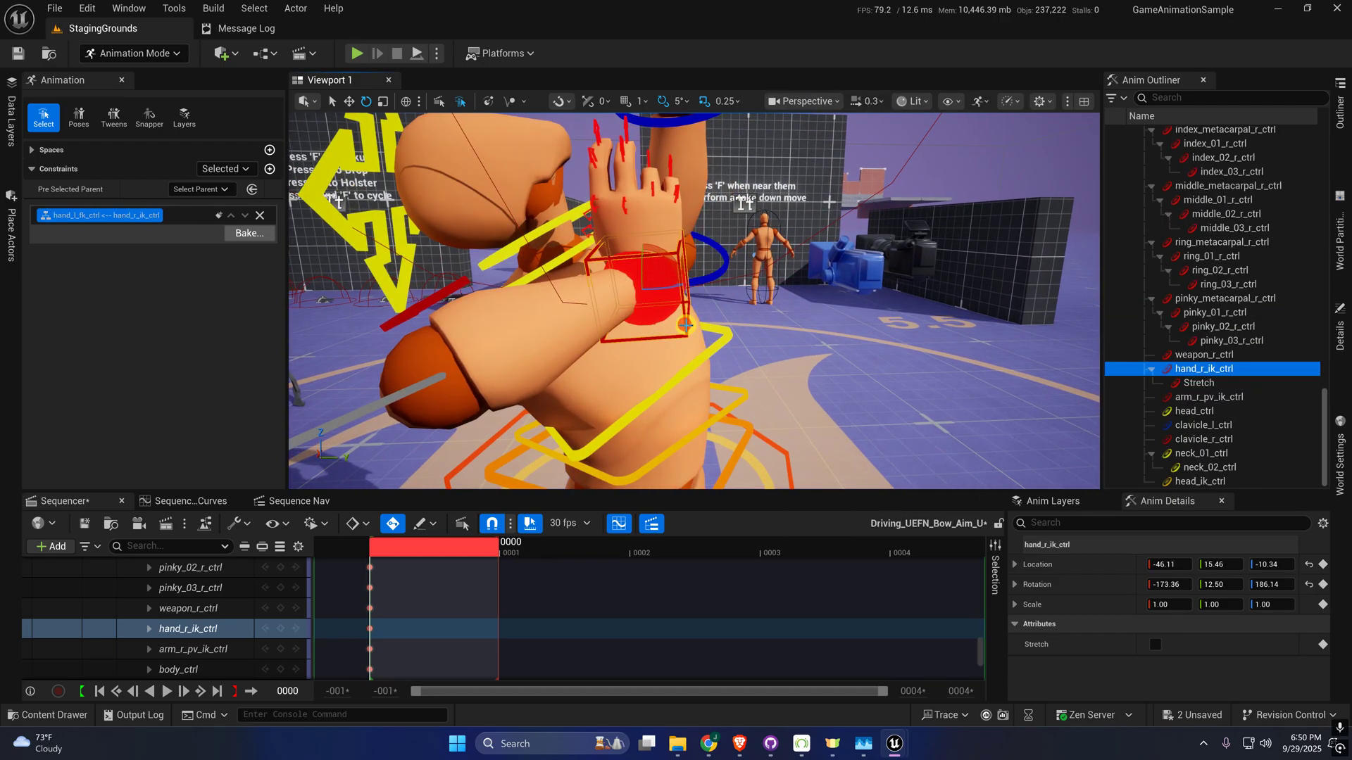
{"action": "left_click", "coordinate": [259, 215]}
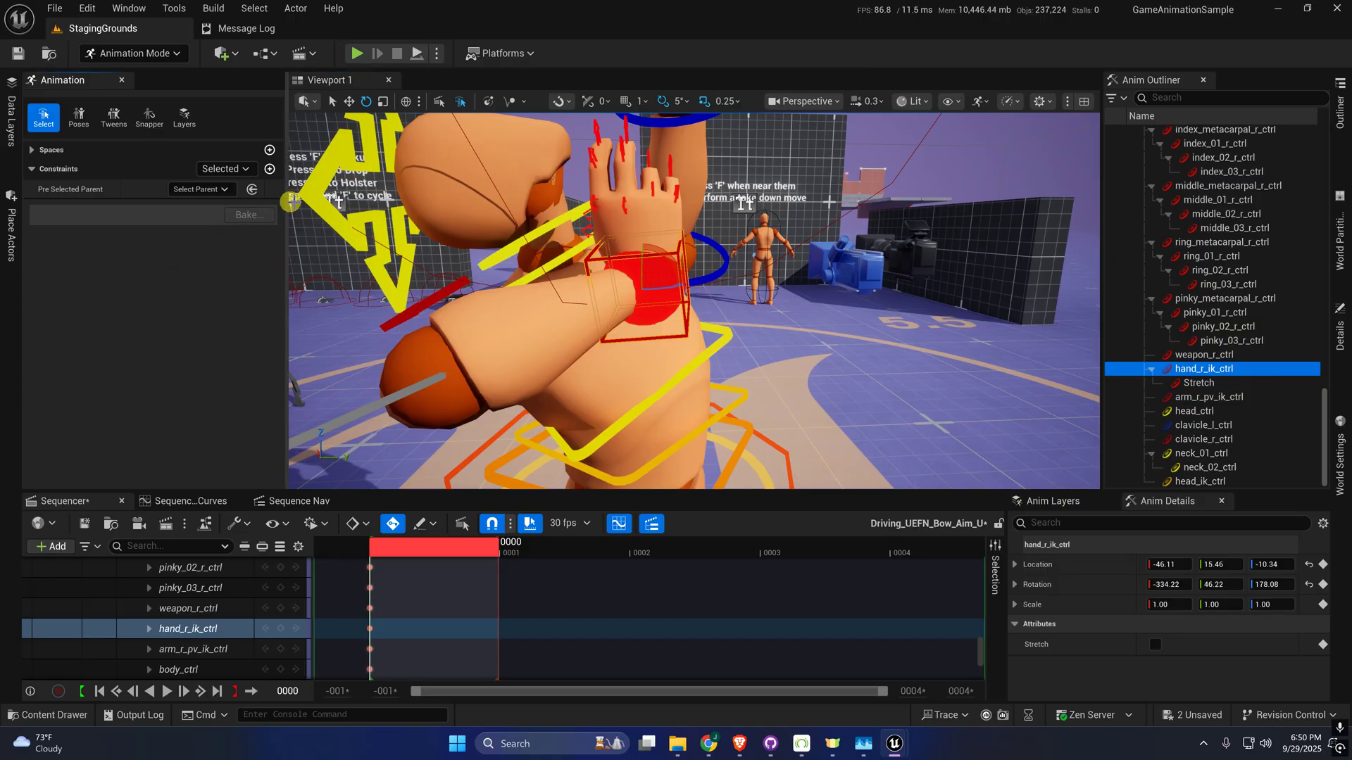
{"action": "key", "text": "s"}
{"action": "right_click_drag", "start_coordinate": [767, 258], "coordinate": [704, 231]}
{"action": "key", "text": "a"}
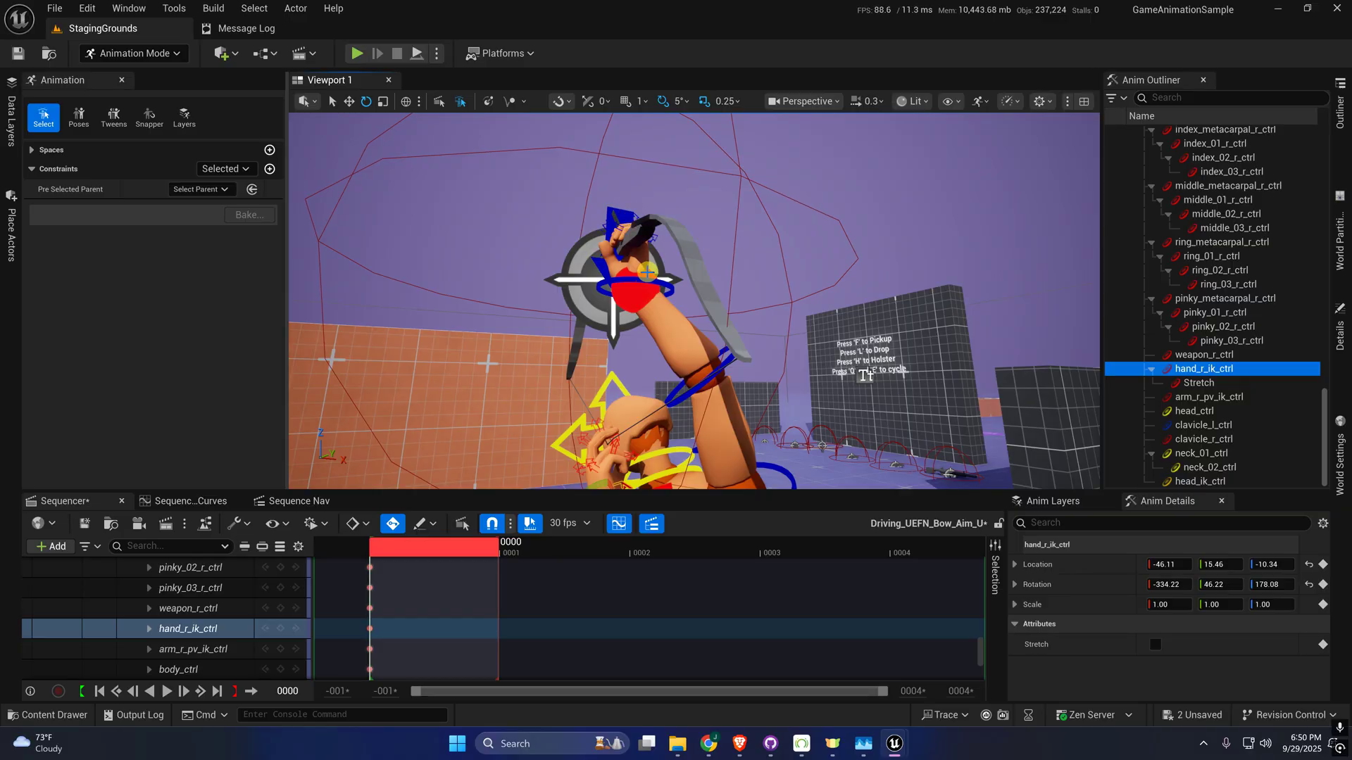
{"action": "right_click_drag", "start_coordinate": [737, 343], "coordinate": [737, 343]}
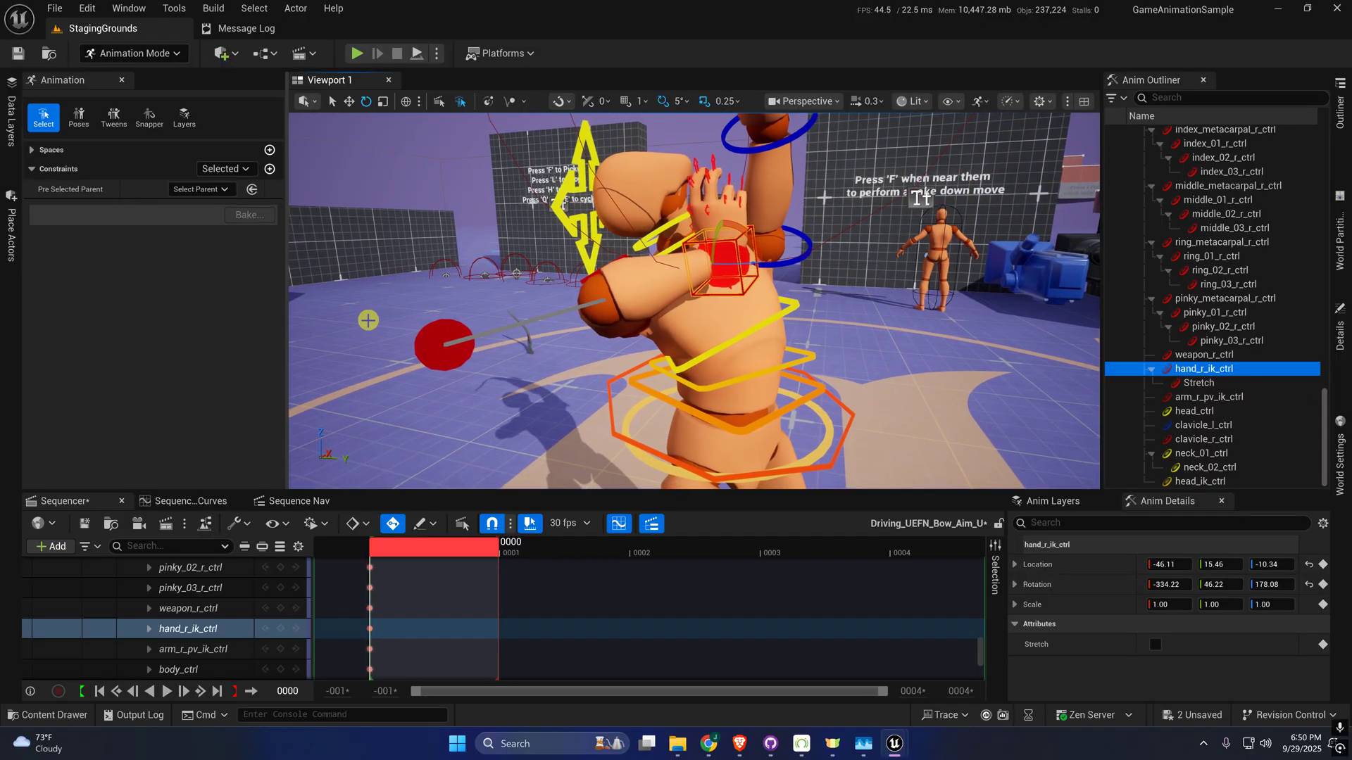
- Move the right elbow pole vector arm_r_pv_ik_ctrl to about 0.59, 33.86, -13.83, pointing the elbow downward
{"action": "left_click", "coordinate": [433, 343]}
{"action": "right_click_drag", "start_coordinate": [347, 384], "coordinate": [347, 383]}
{"action": "key", "text": "w"}
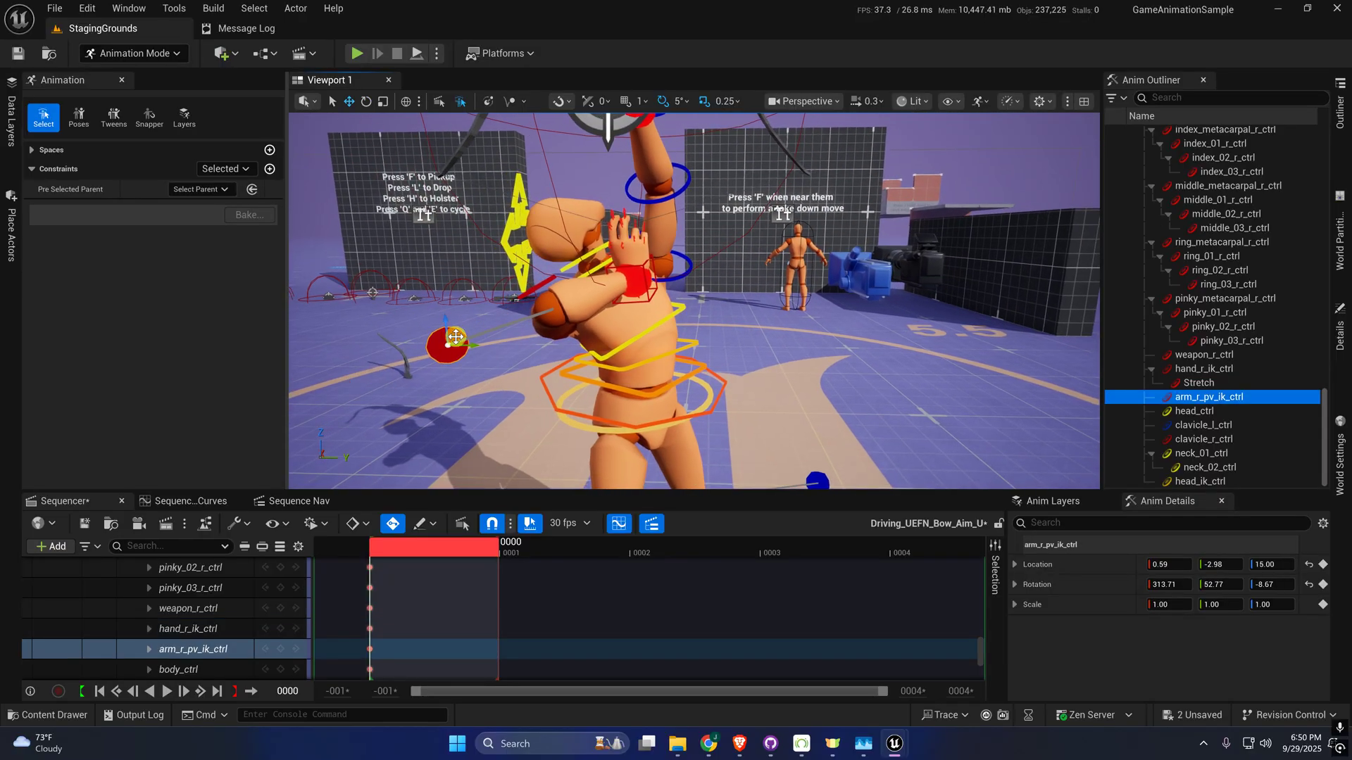
{"action": "right_click_drag", "start_coordinate": [459, 343], "coordinate": [459, 343]}
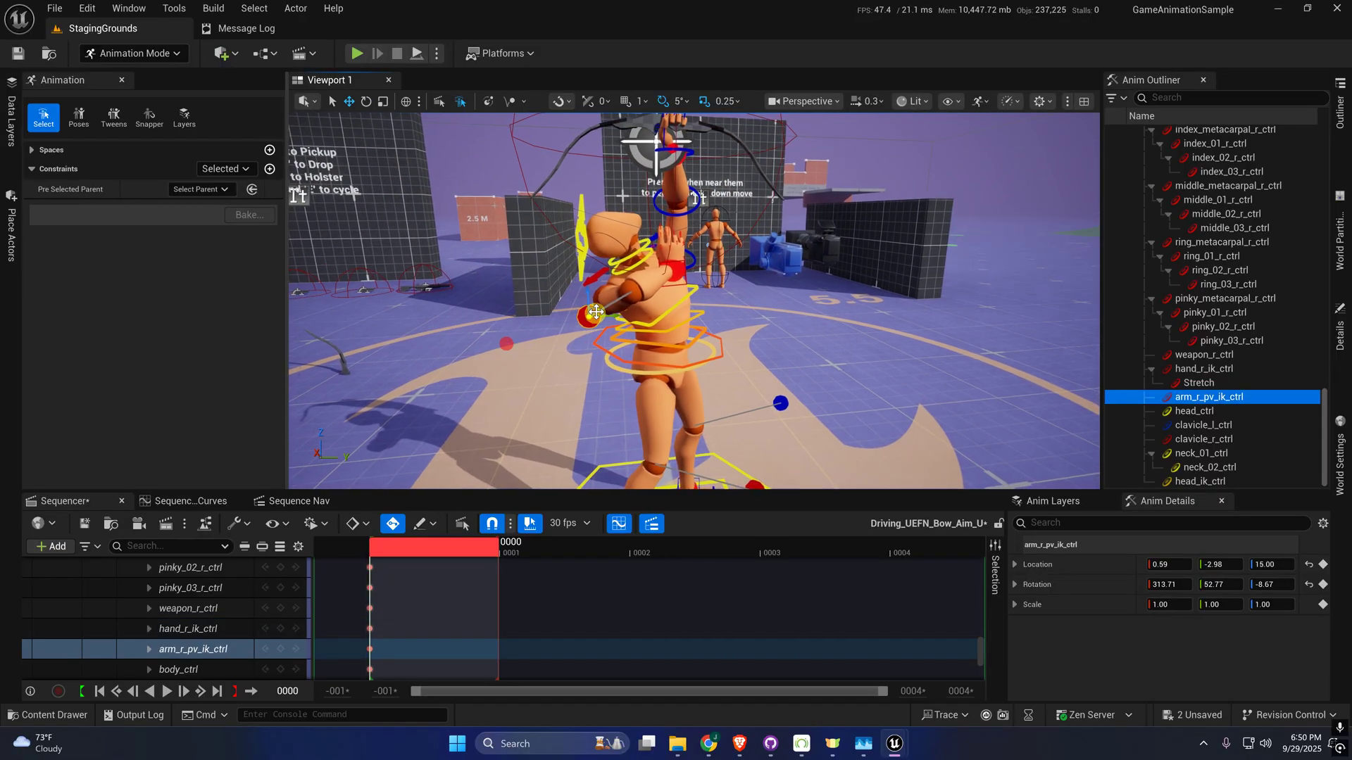
{"action": "left_click_drag", "start_coordinate": [610, 312], "coordinate": [667, 426]}
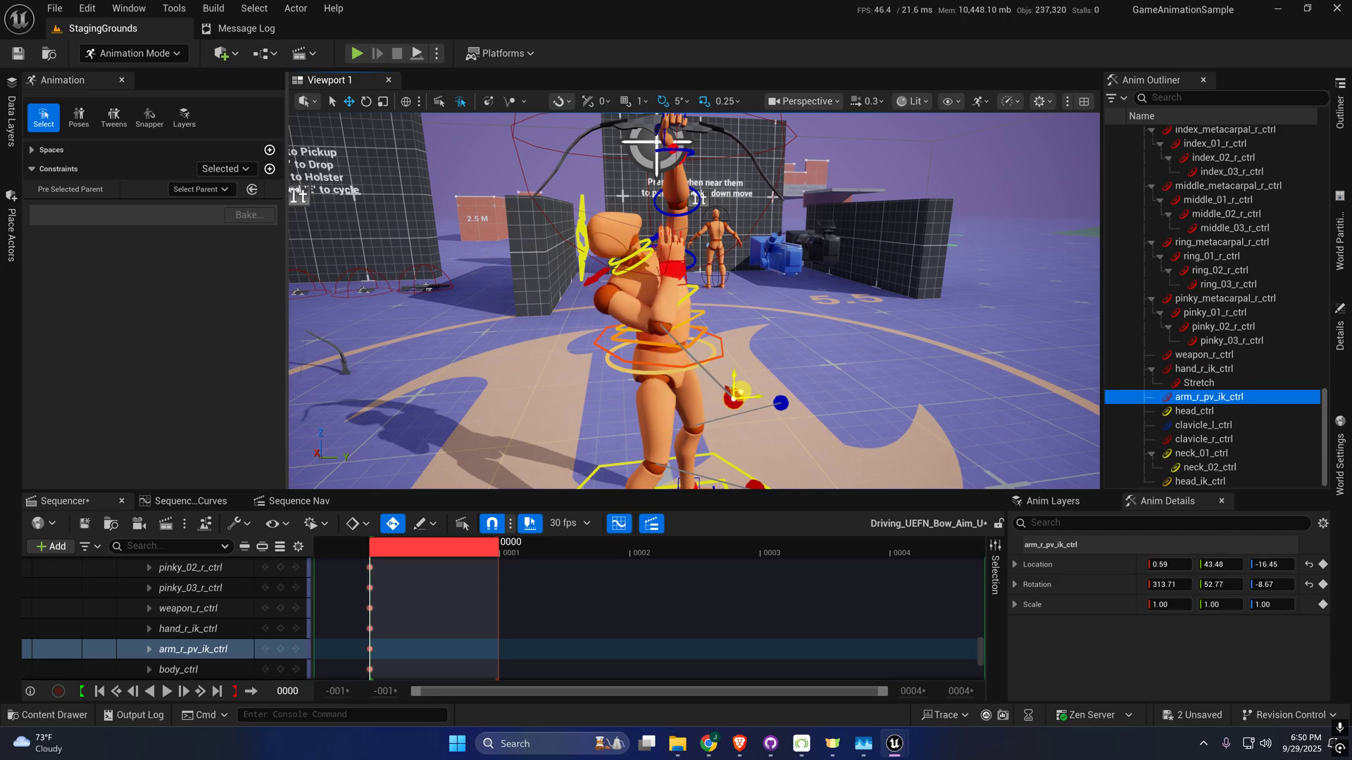
{"action": "left_click_drag", "start_coordinate": [715, 389], "coordinate": [714, 387]}
{"action": "right_click_drag", "start_coordinate": [588, 337], "coordinate": [588, 337]}
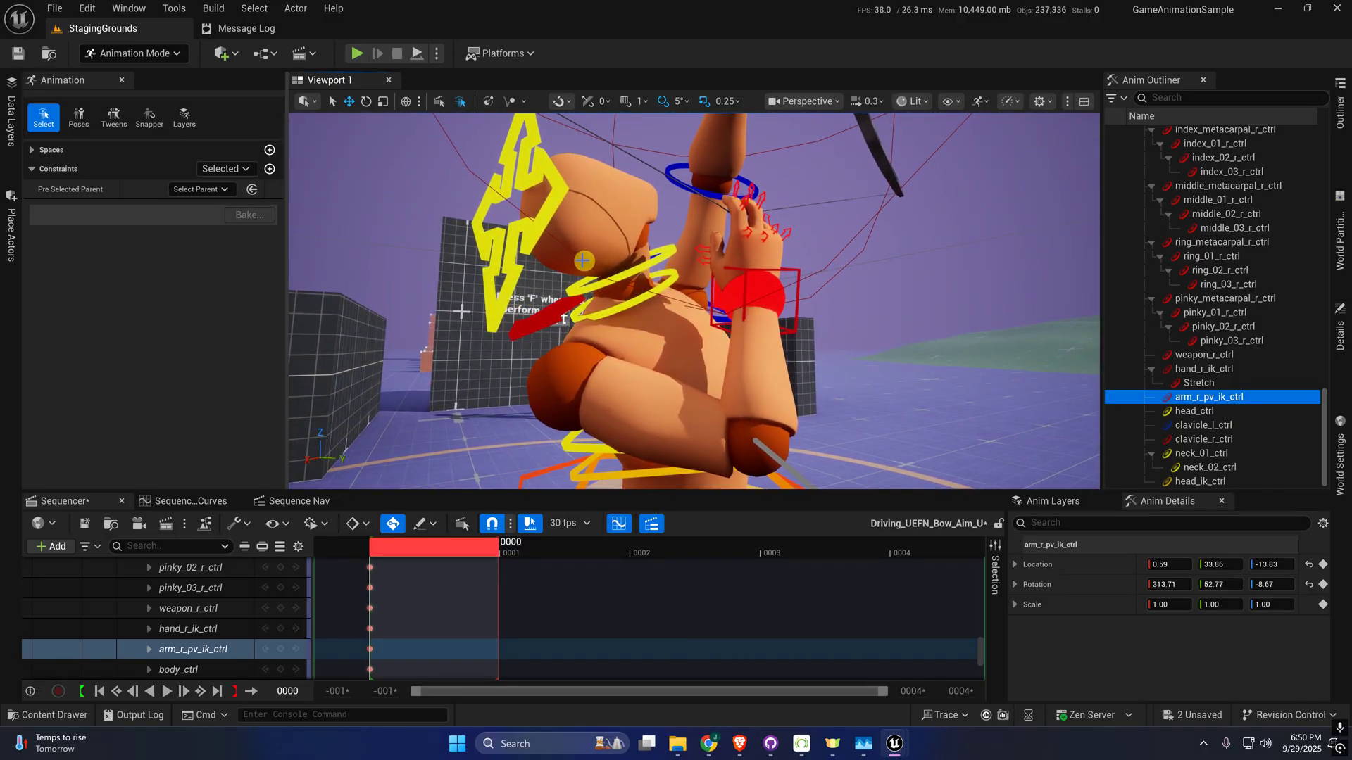
- Rotate head_ctrl to about -1.75, 43.00, -107.98 so the face tilts up toward the bow
{"action": "left_click", "coordinate": [539, 233]}
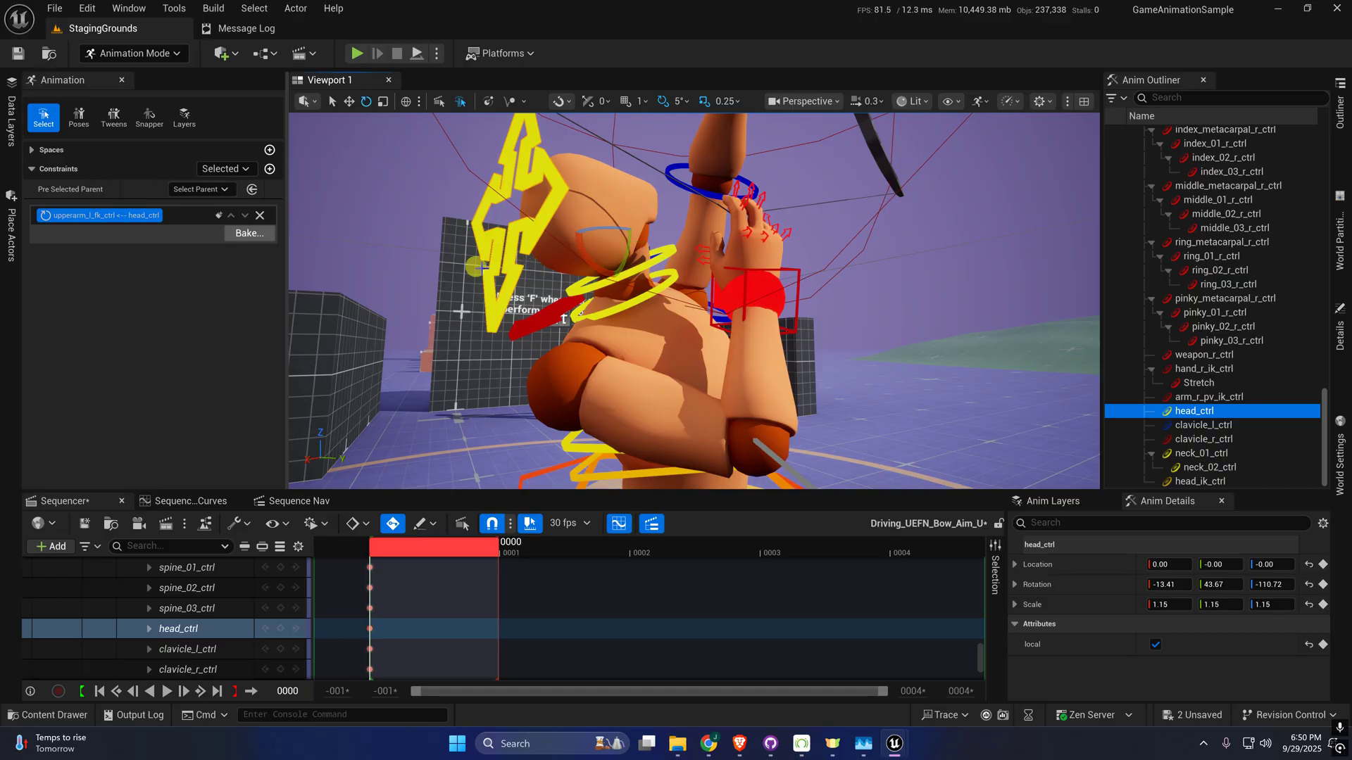
{"action": "left_click_drag", "start_coordinate": [598, 266], "coordinate": [578, 251]}
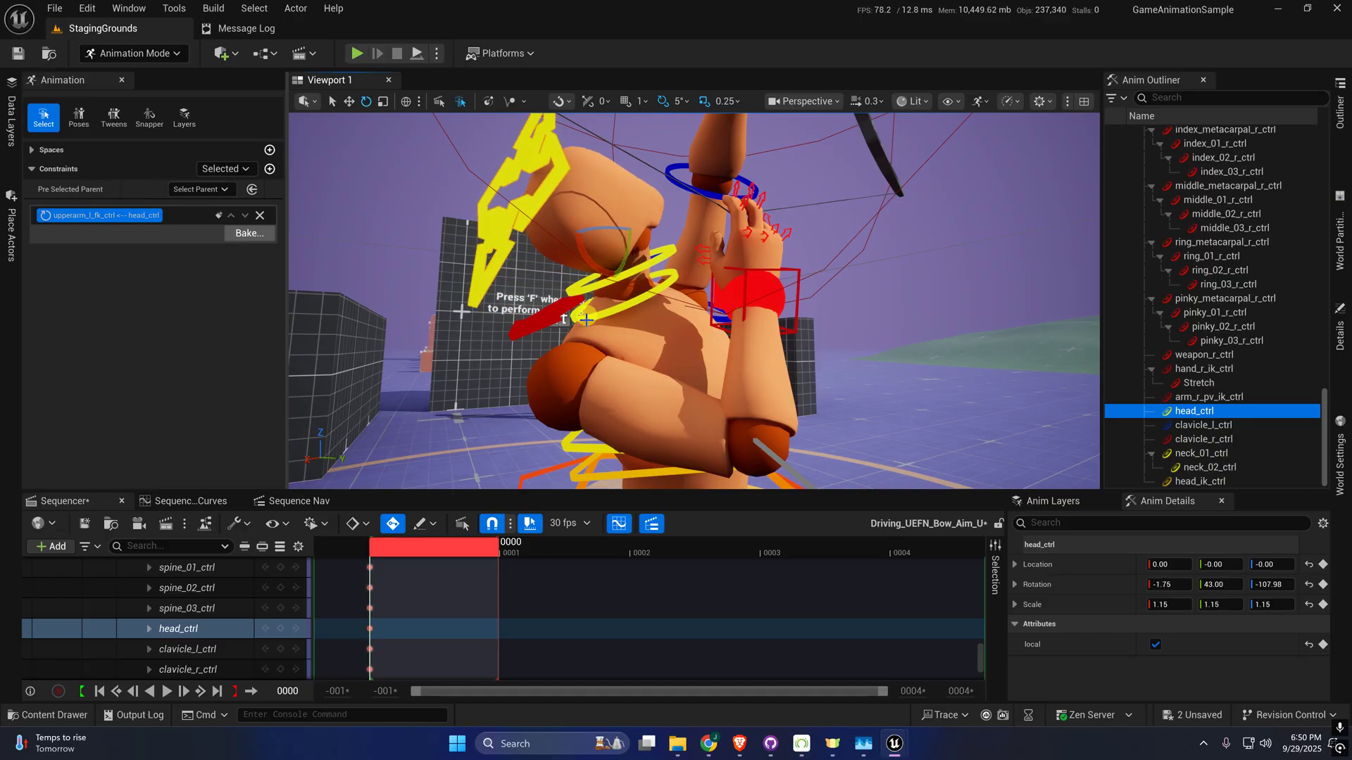
{"action": "right_click_drag", "start_coordinate": [586, 320], "coordinate": [604, 332]}
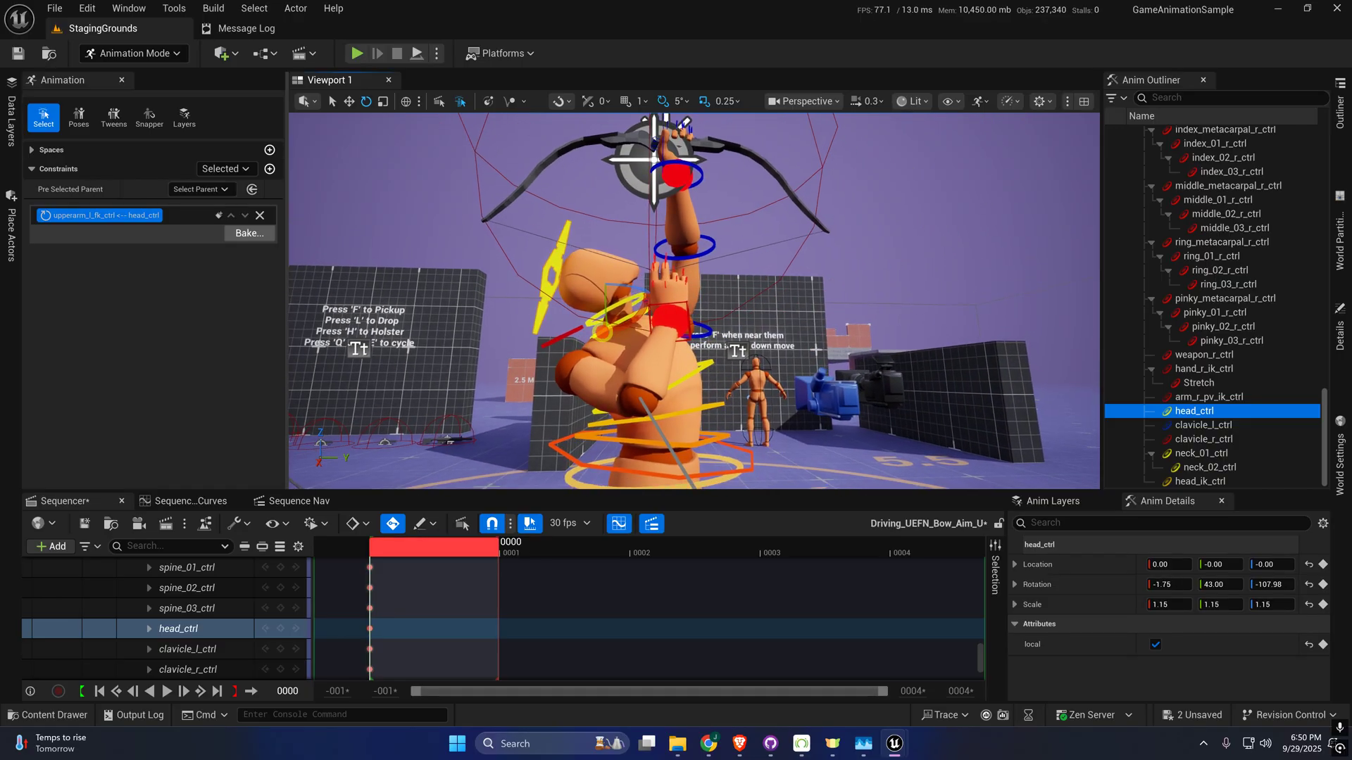
- Tilt the neck back by rotating neck_01_ctrl to about -21.82, 20.16, -18.03 and neck_02_ctrl to about -9.83, 10.66, -1.73
{"action": "left_click", "coordinate": [602, 332]}
{"action": "left_click_drag", "start_coordinate": [630, 352], "coordinate": [639, 302]}
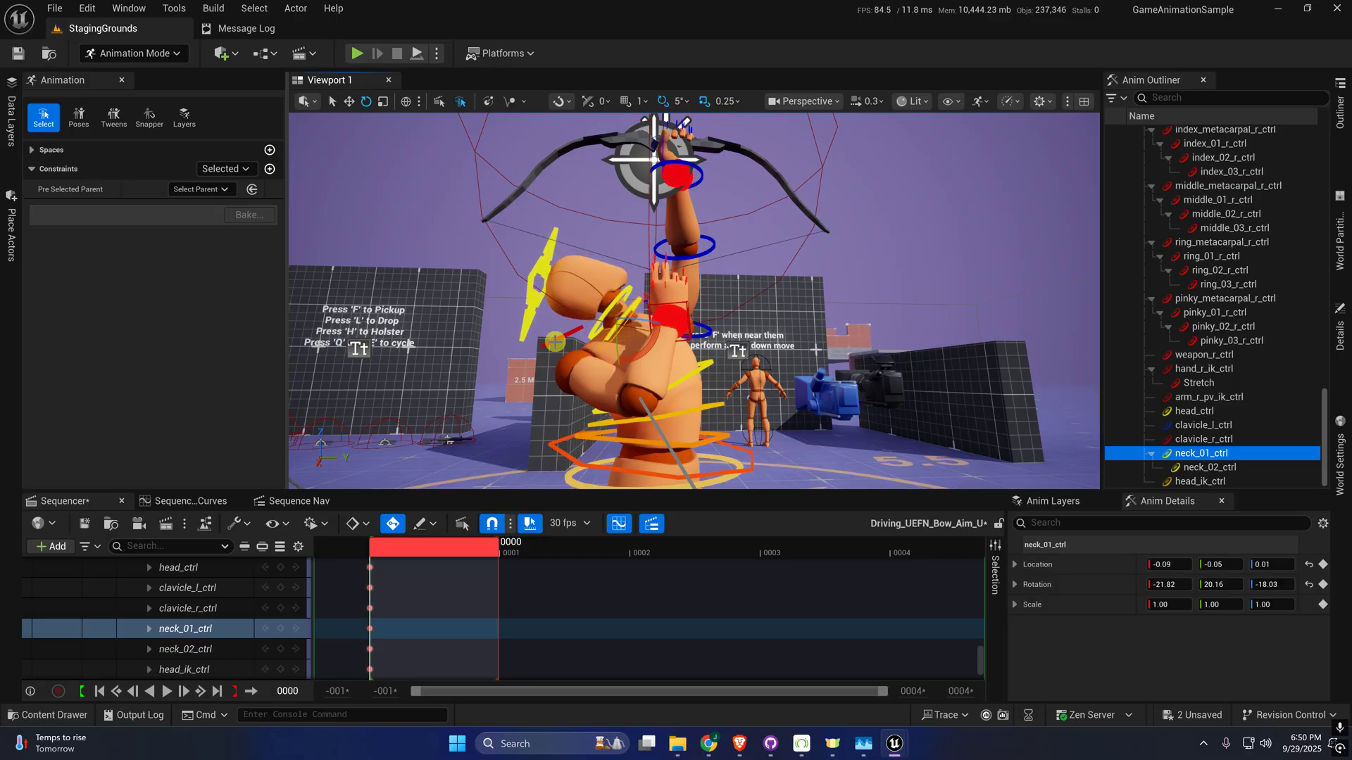
{"action": "left_click", "coordinate": [549, 315]}
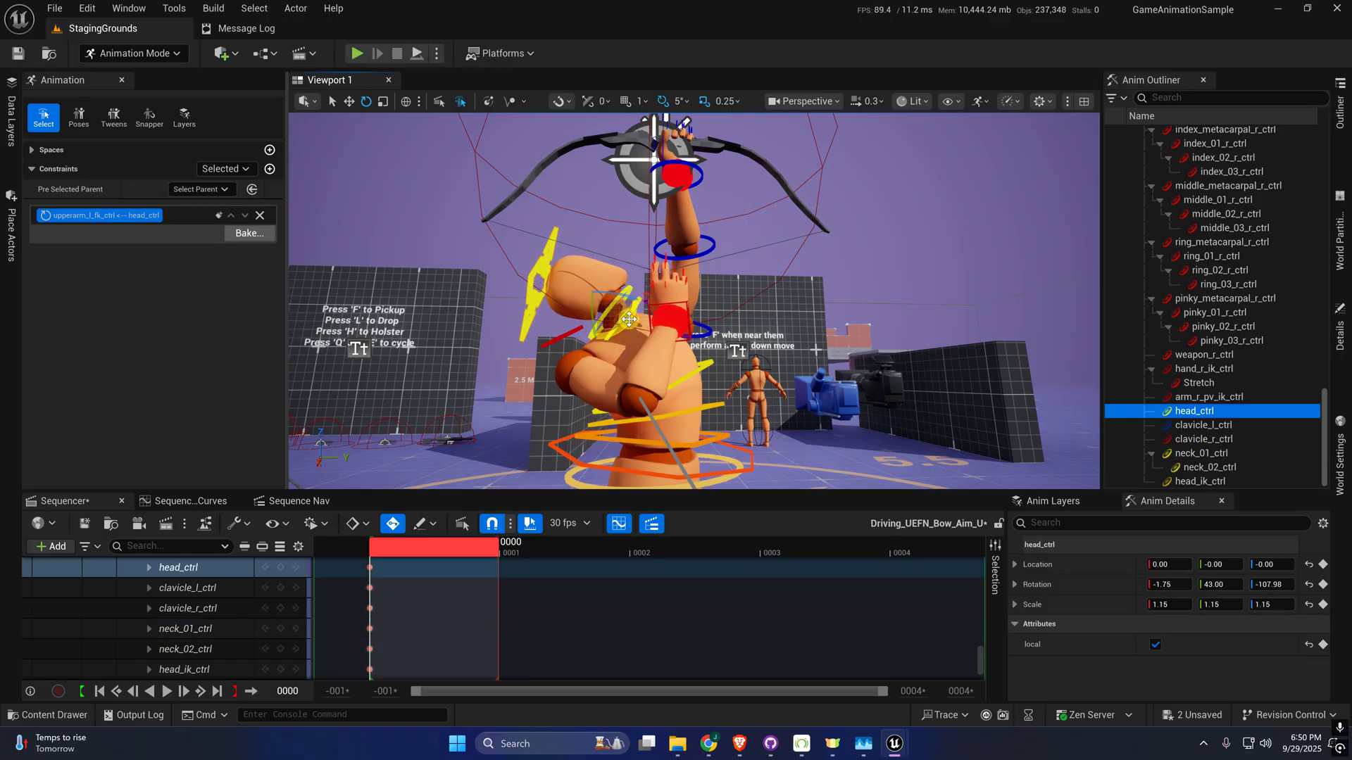
{"action": "left_click", "coordinate": [628, 290]}
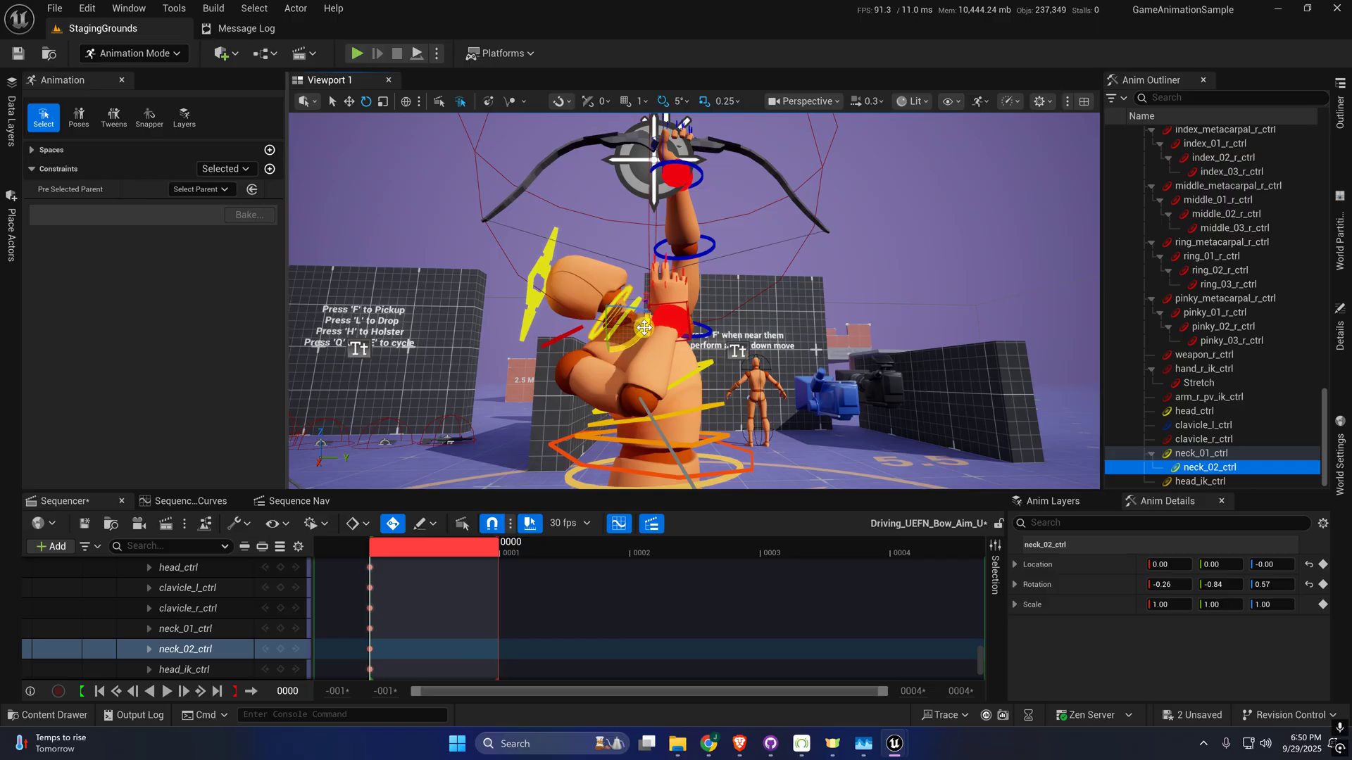
{"action": "left_click_drag", "start_coordinate": [644, 328], "coordinate": [950, 421]}
{"action": "scroll", "coordinate": [724, 421], "scroll_direction": "down", "scroll_amount": 4}
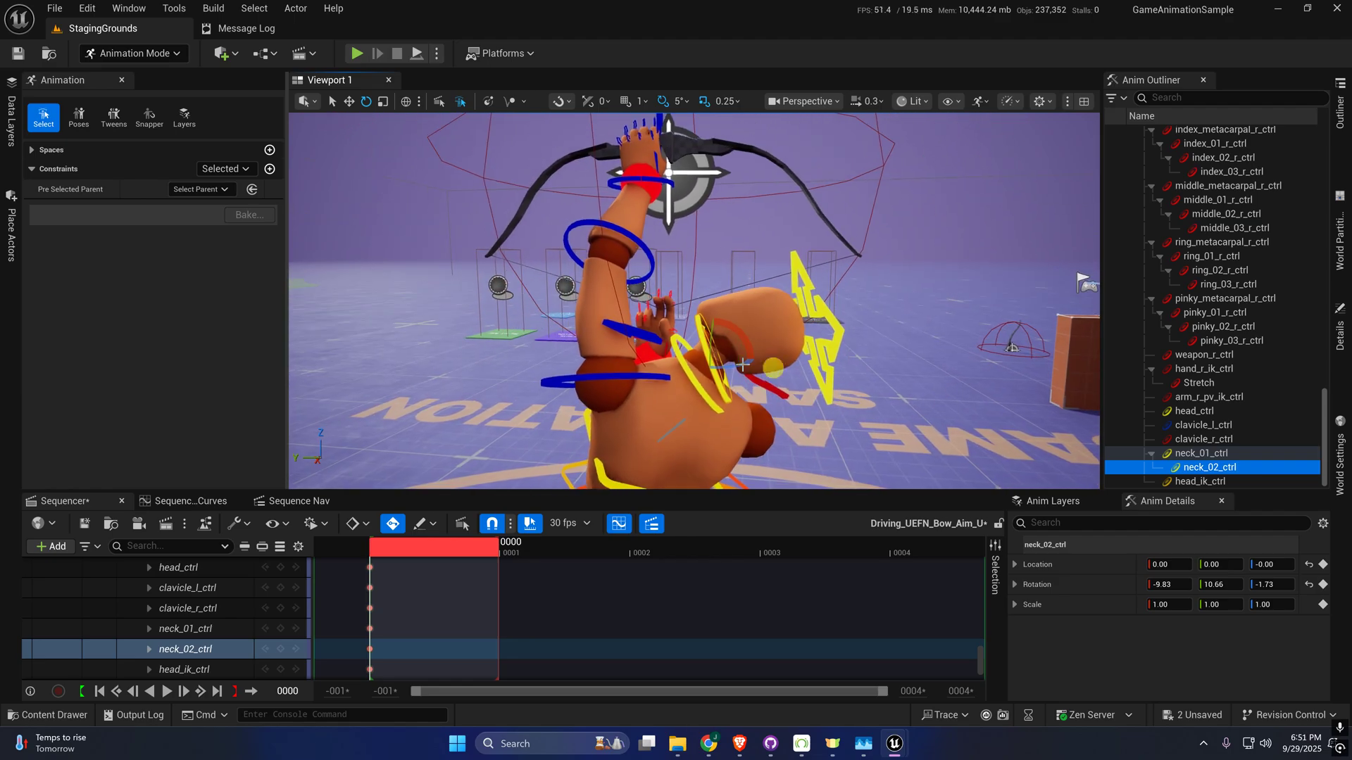
{"action": "left_click_drag", "start_coordinate": [816, 420], "coordinate": [772, 402], "text": "alt"}
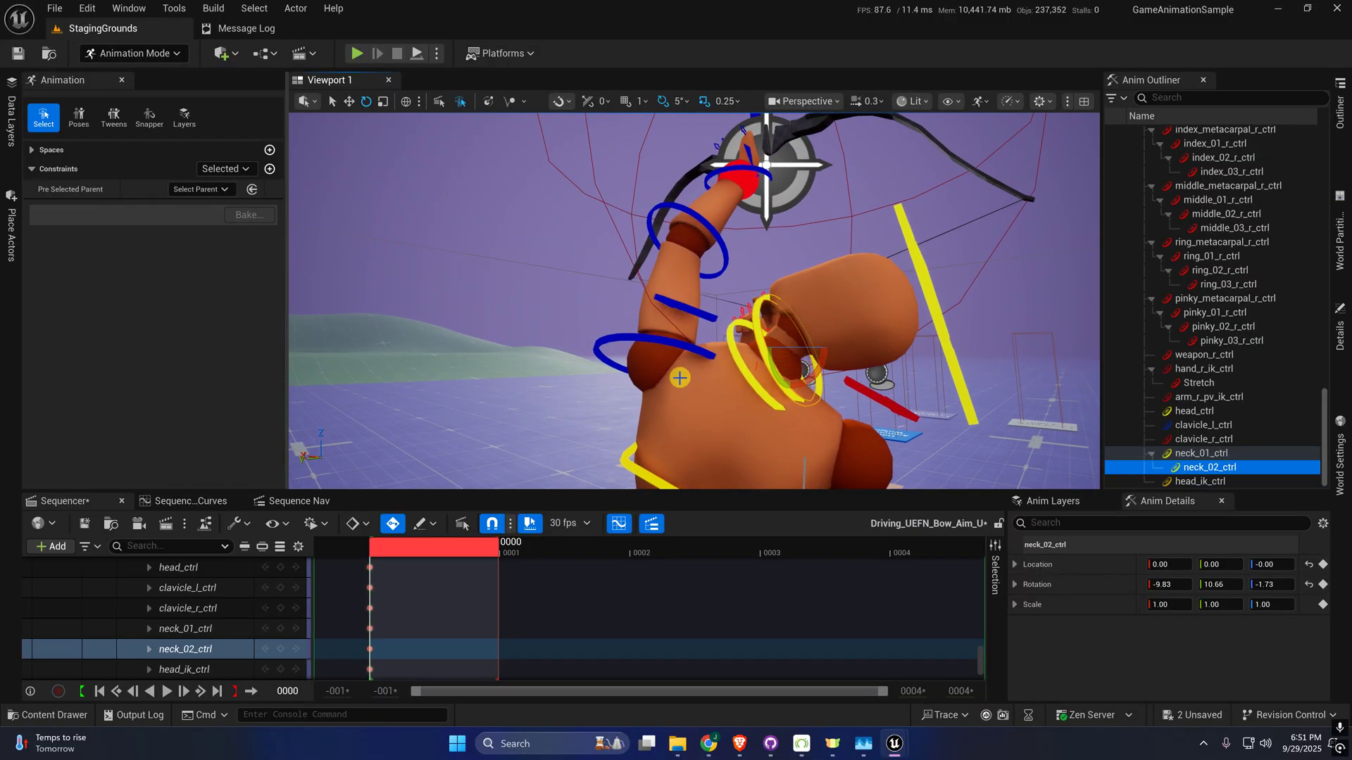
- Save the Driving_UEFN_Bow_Aim_U sequence with the upward bow aim pose
{"action": "left_click_drag", "start_coordinate": [679, 378], "coordinate": [964, 385], "text": "alt"}
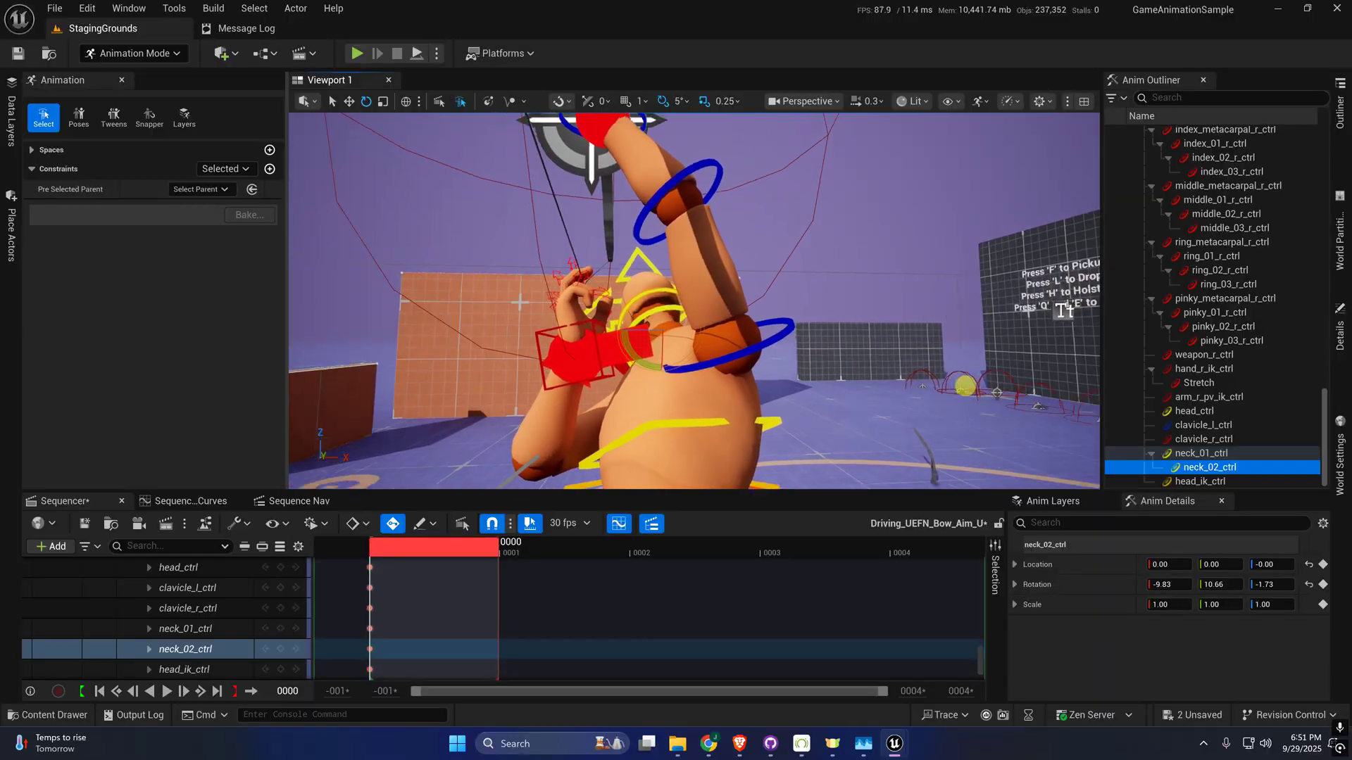
{"action": "left_click_drag", "start_coordinate": [645, 328], "coordinate": [634, 328], "text": "alt"}
{"action": "scroll", "coordinate": [645, 328], "scroll_direction": "down", "scroll_amount": 8}
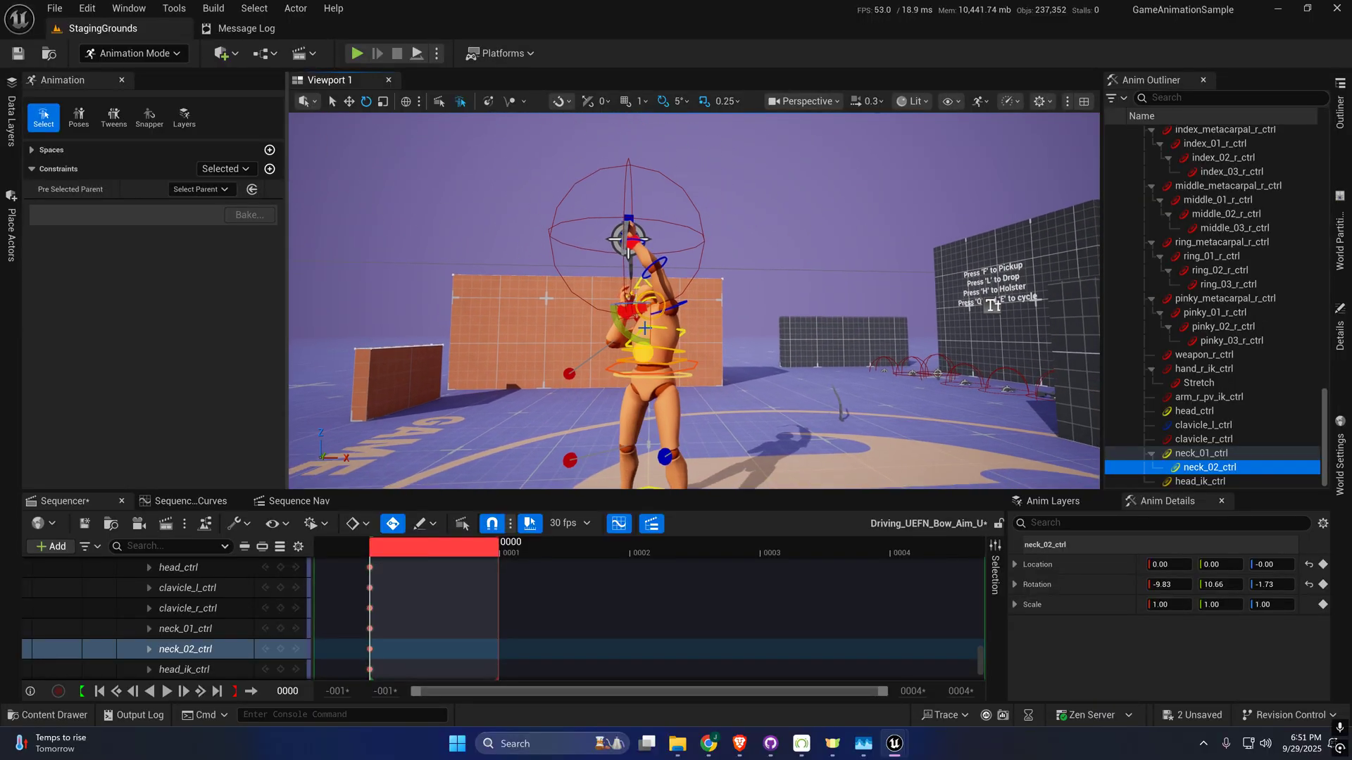
{"action": "left_click_drag", "start_coordinate": [640, 422], "coordinate": [616, 401], "text": "alt"}
{"action": "right_click_drag", "start_coordinate": [693, 301], "coordinate": [986, 275]}
{"action": "scroll", "coordinate": [782, 282], "scroll_direction": "up", "scroll_amount": 1}
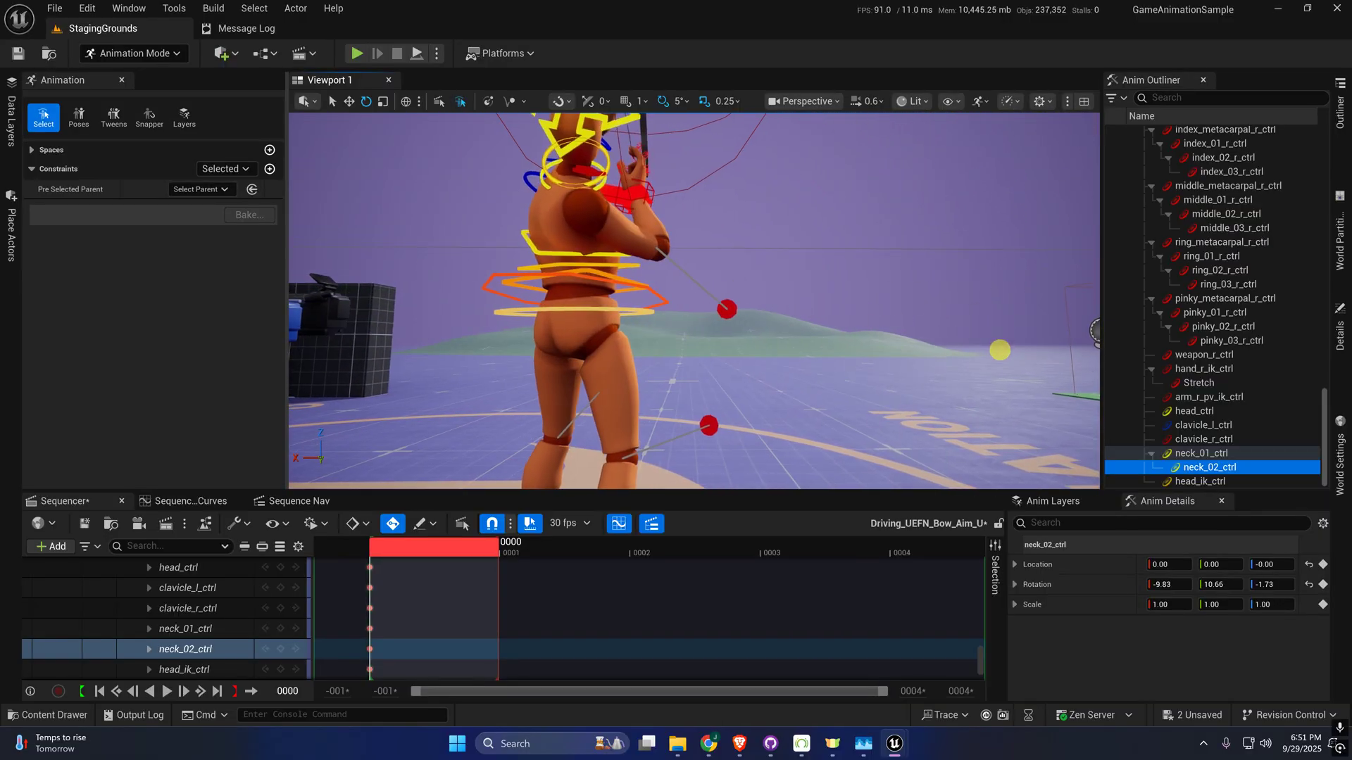
{"action": "right_click_drag", "start_coordinate": [969, 333], "coordinate": [915, 329]}
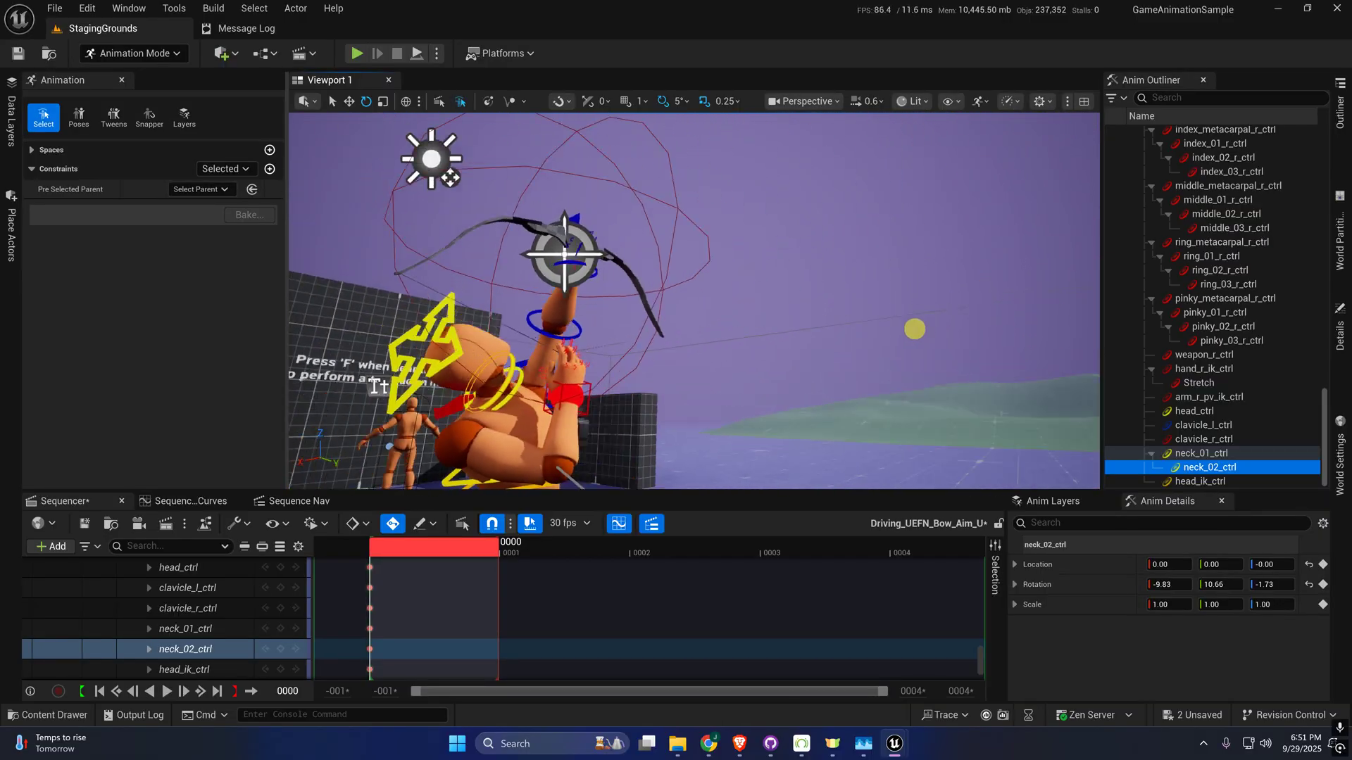
{"action": "left_click", "coordinate": [85, 533]}
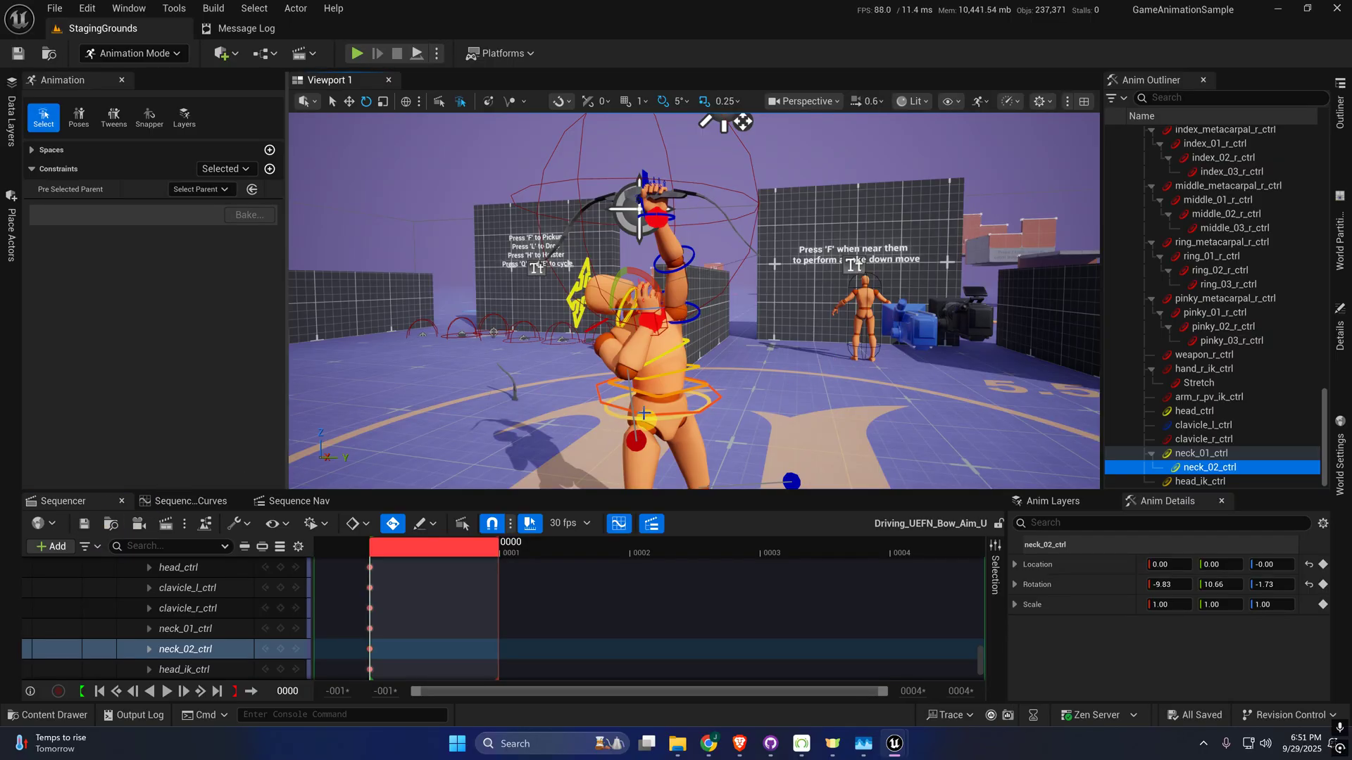
- Examine the upward bow aim pose from several angles, checking the arms, head, neck and legs against the bow
{"action": "right_click_drag", "start_coordinate": [718, 423], "coordinate": [766, 393]}
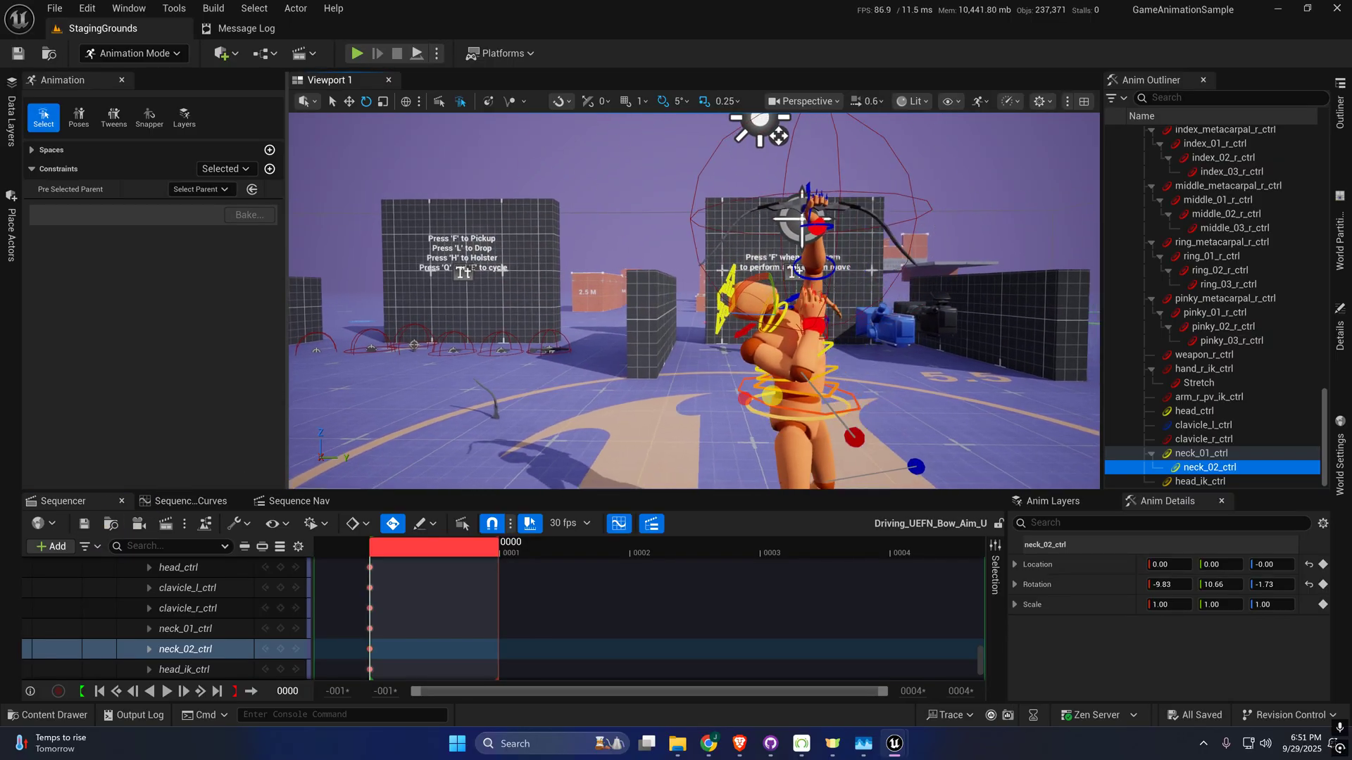
{"action": "key", "text": "w"}
{"action": "right_click_drag", "start_coordinate": [694, 301], "coordinate": [683, 304]}
{"action": "key", "text": "s"}
{"action": "key", "text": "s"}
{"action": "key", "text": "w"}
{"action": "key", "text": "q"}
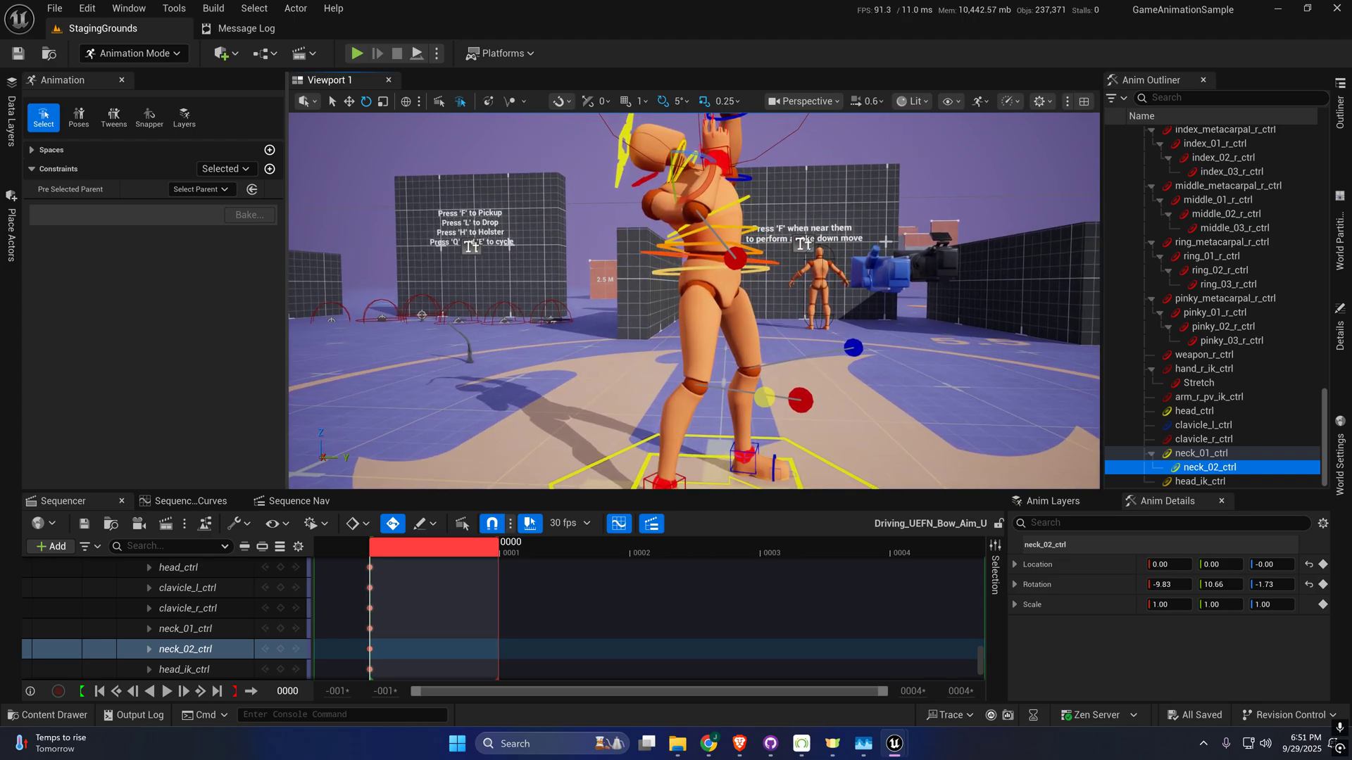
{"action": "key", "text": "e"}
{"action": "right_click_drag", "start_coordinate": [763, 397], "coordinate": [776, 393]}
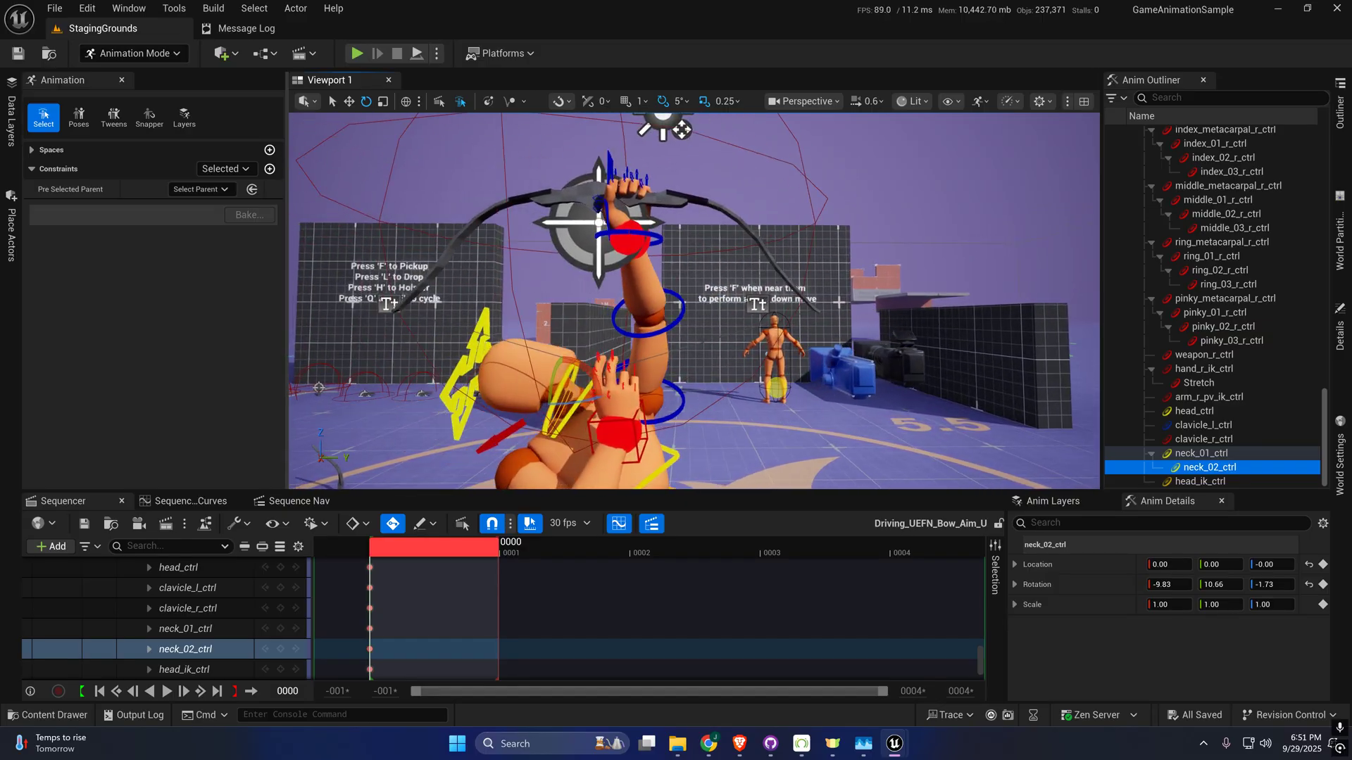
{"action": "right_click_drag", "start_coordinate": [777, 390], "coordinate": [776, 388]}
{"action": "key", "text": "q"}
{"action": "key", "text": "s"}
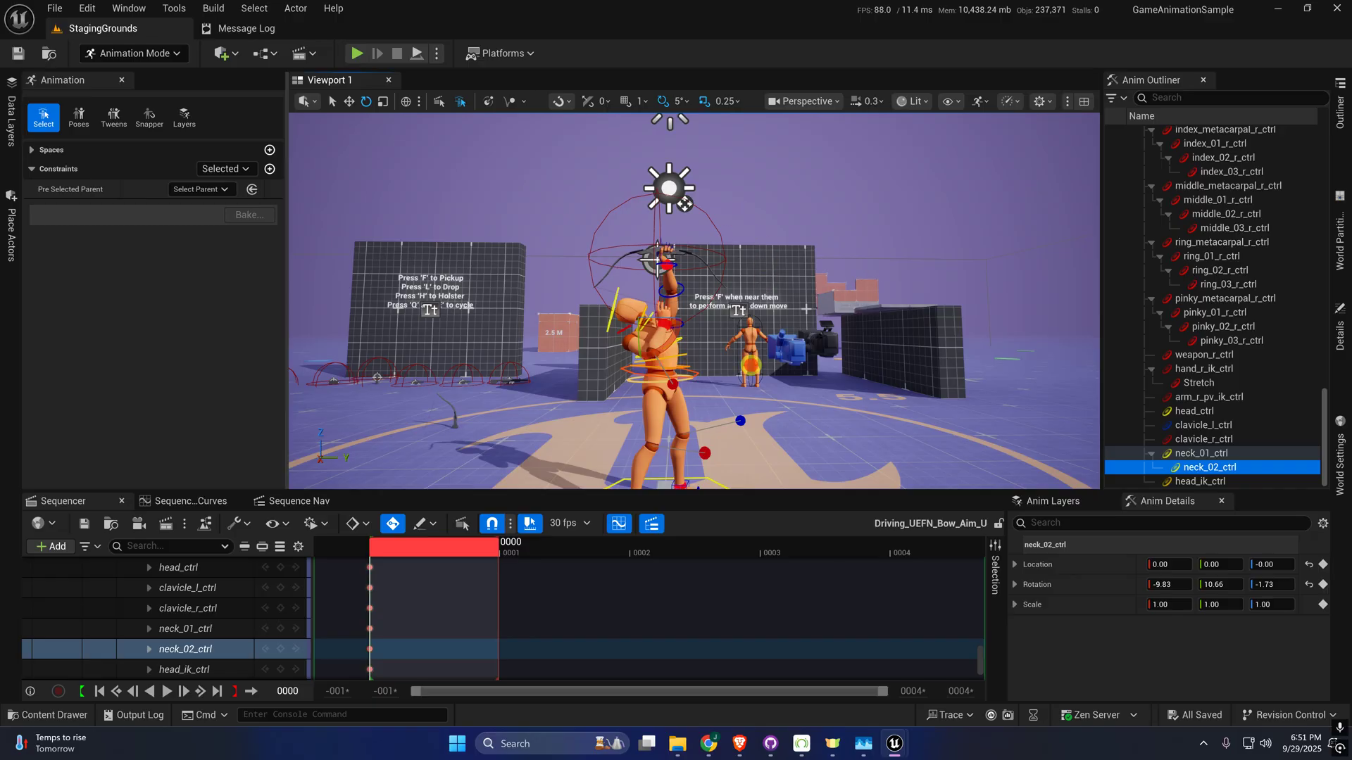
{"action": "key", "text": "w"}
{"action": "right_click_drag", "start_coordinate": [751, 364], "coordinate": [884, 362]}
{"action": "scroll", "coordinate": [750, 369], "scroll_direction": "up", "scroll_amount": 1}
{"action": "key", "text": "a"}
{"action": "scroll", "coordinate": [795, 367], "scroll_direction": "up", "scroll_amount": 1}
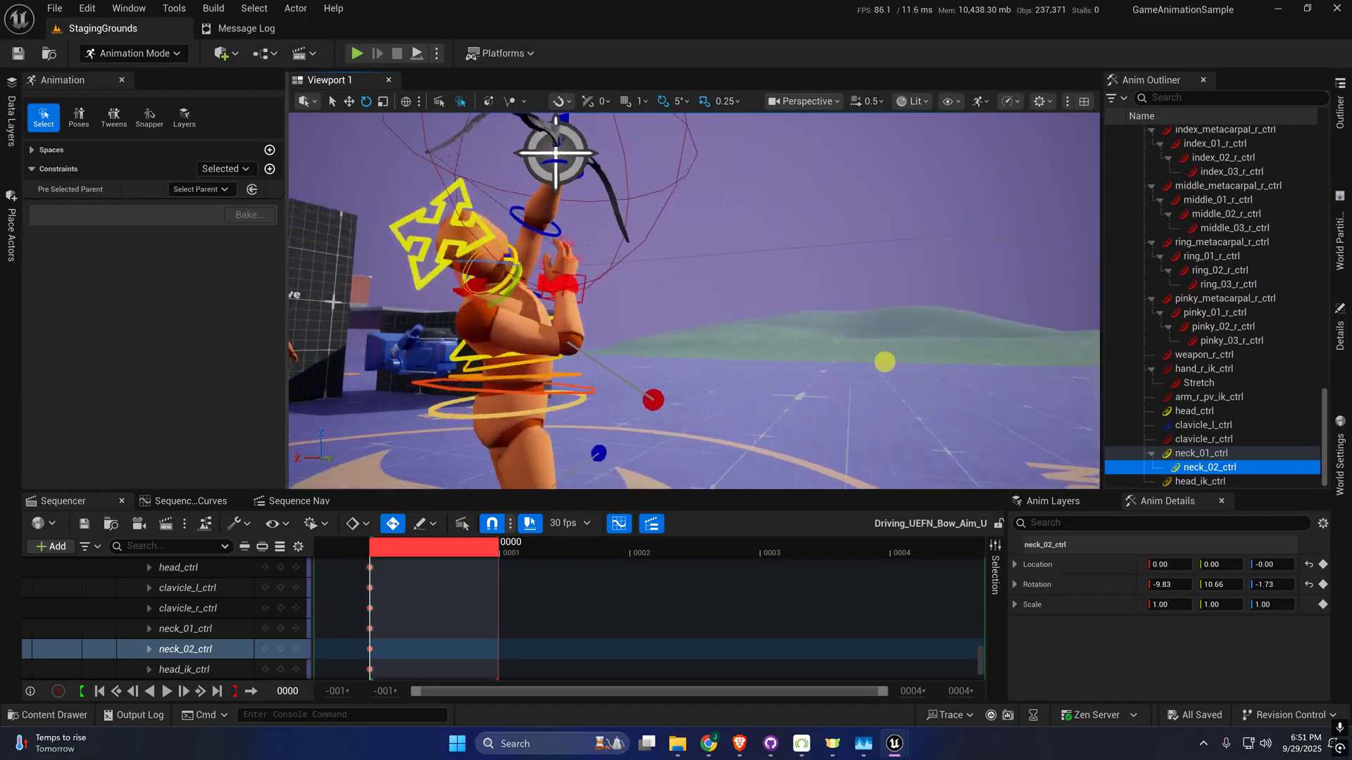
{"action": "right_click_drag", "start_coordinate": [684, 204], "coordinate": [685, 204]}
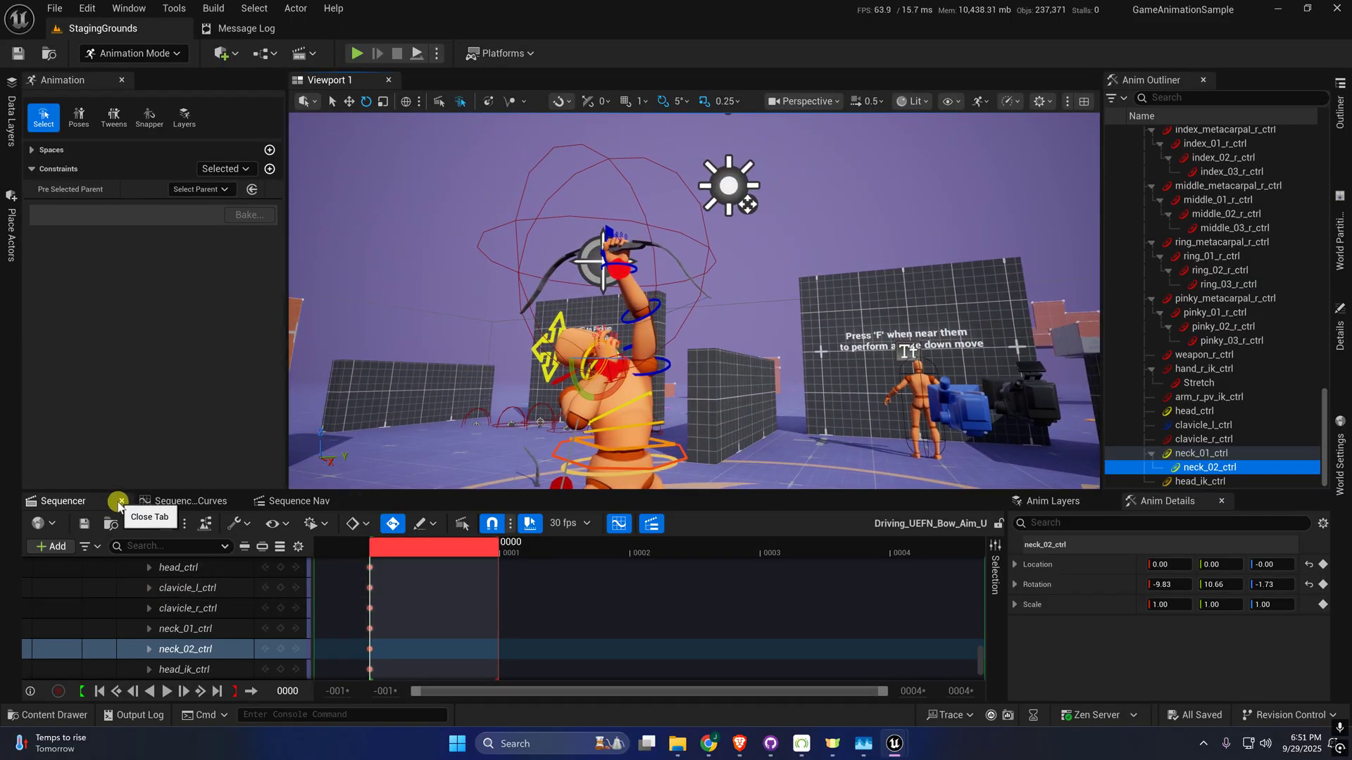
- Close the upward-aim sequence in Sequencer and save the level
{"action": "left_click", "coordinate": [124, 502]}
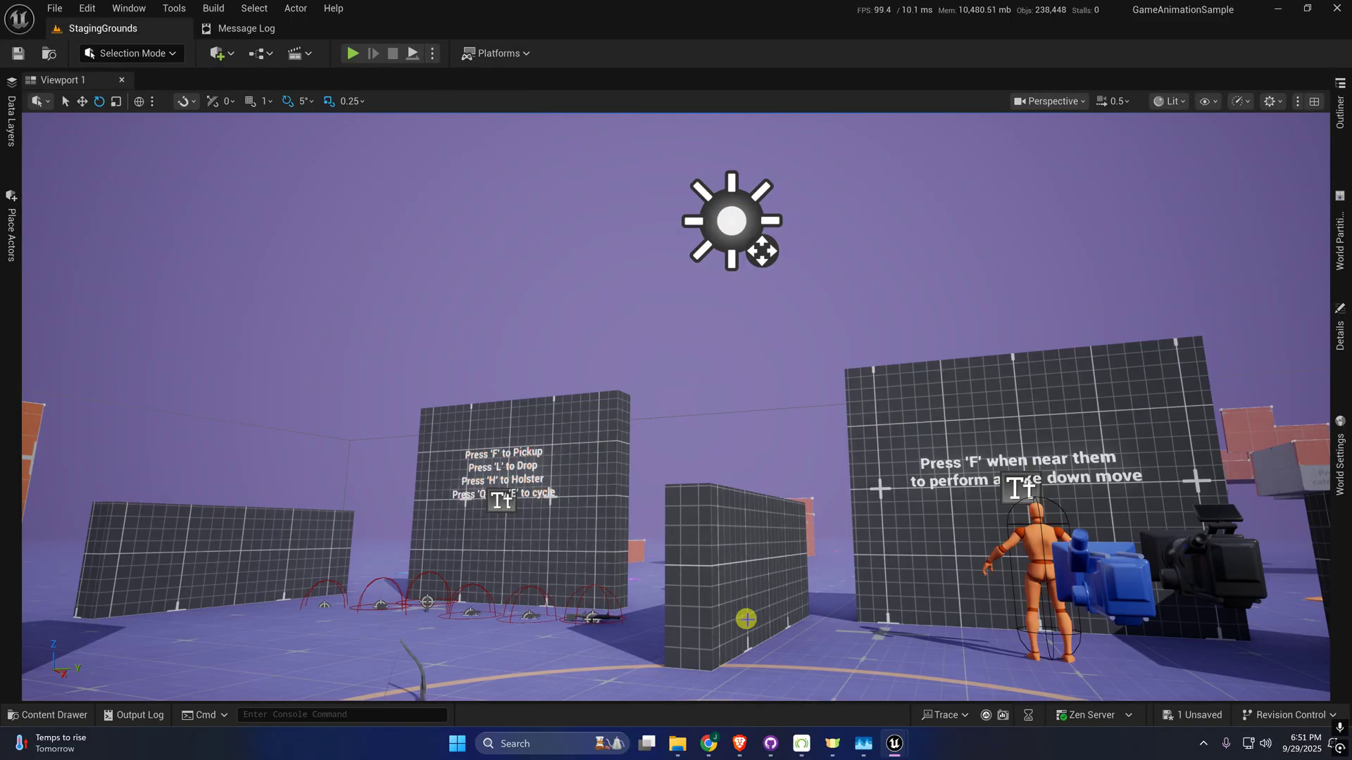
{"action": "key", "text": "ctrl+s"}
{"action": "key", "text": "s"}
{"action": "mouse_move", "coordinate": [674, 516]}
{"action": "right_mouse_down"}
{"action": "mouse_move", "coordinate": [640, 513]}
{"action": "mouse_move", "coordinate": [680, 515]}
{"action": "right_mouse_up"}
{"action": "scroll", "coordinate": [664, 514], "scroll_direction": "up", "scroll_amount": 4}
- Open the animation UEFN_Bow_Aim_D from the UEFN_Mannequin Bow/LeftHand/AO folder
{"action": "left_click", "coordinate": [37, 716]}
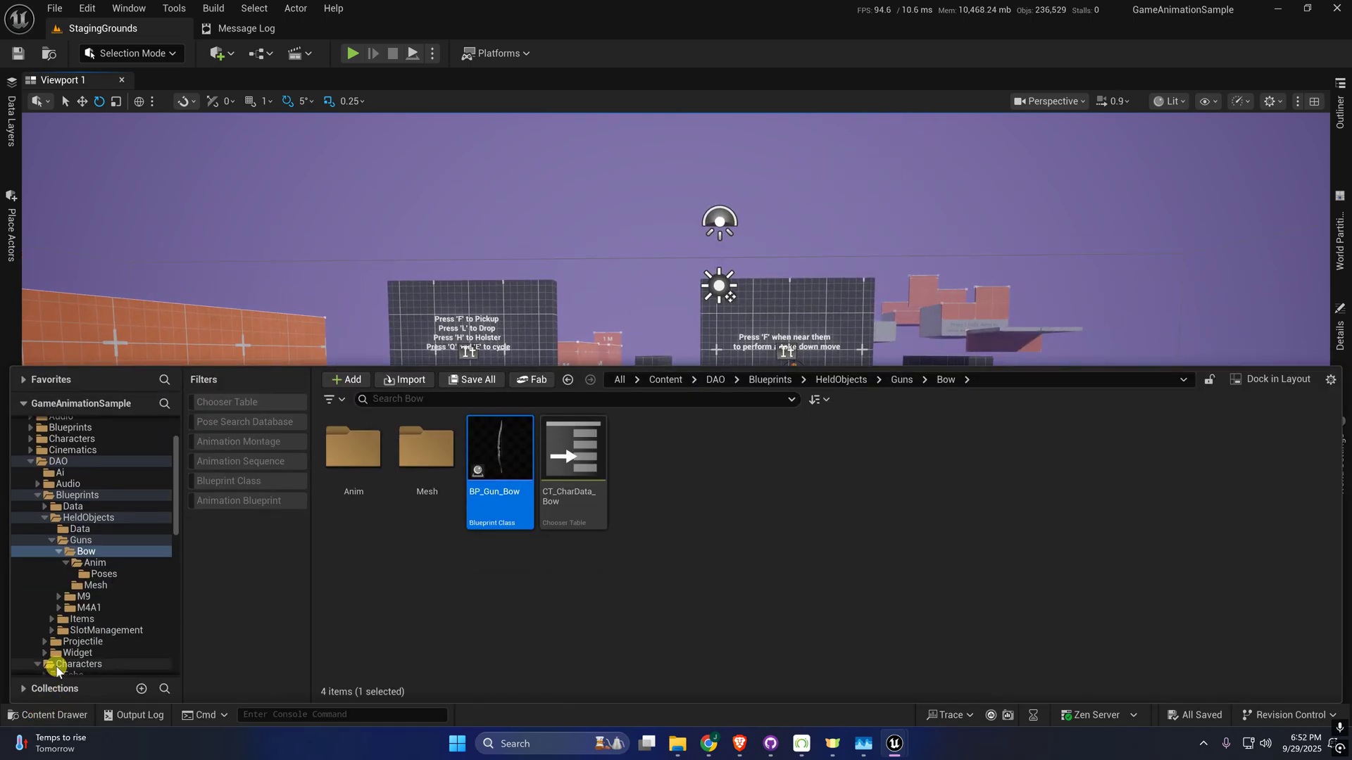
{"action": "left_click", "coordinate": [96, 564]}
{"action": "scroll", "coordinate": [112, 567], "scroll_direction": "down", "scroll_amount": 6}
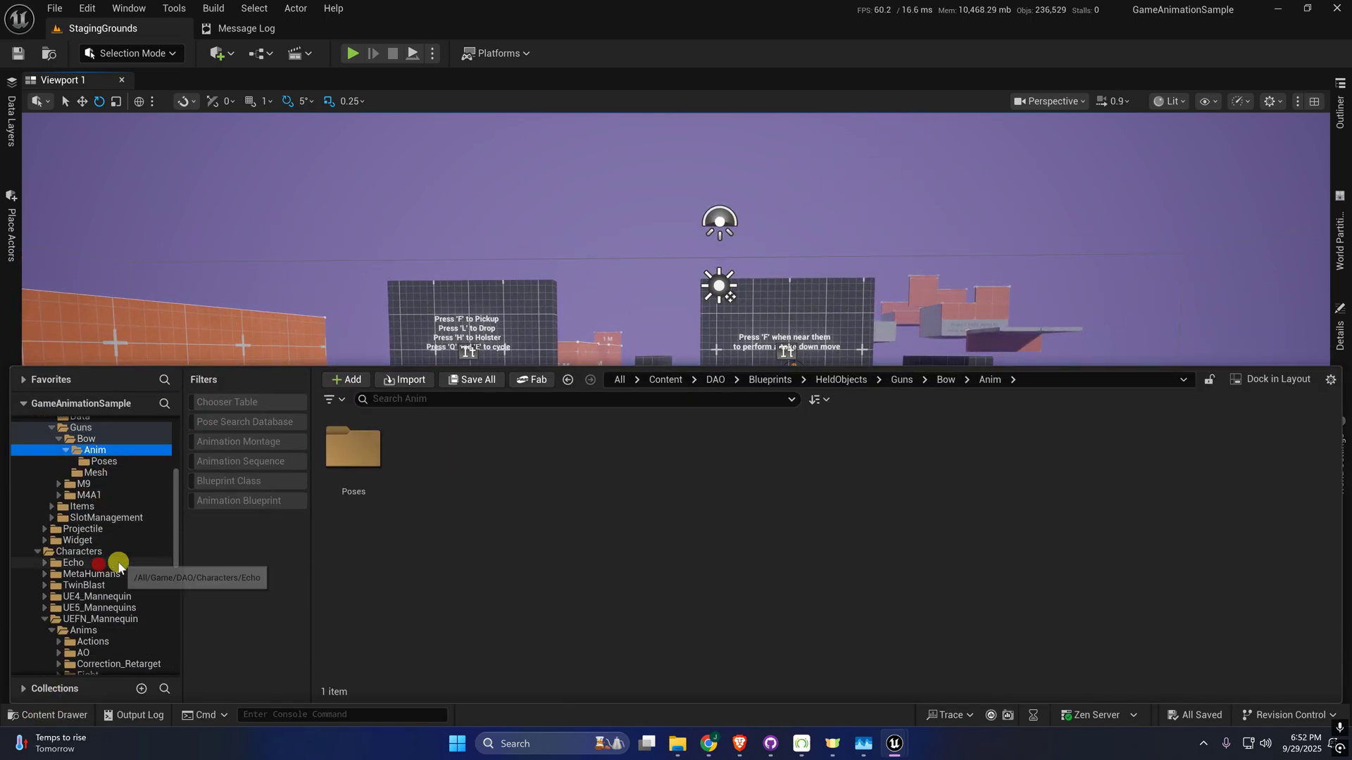
{"action": "left_click", "coordinate": [102, 529]}
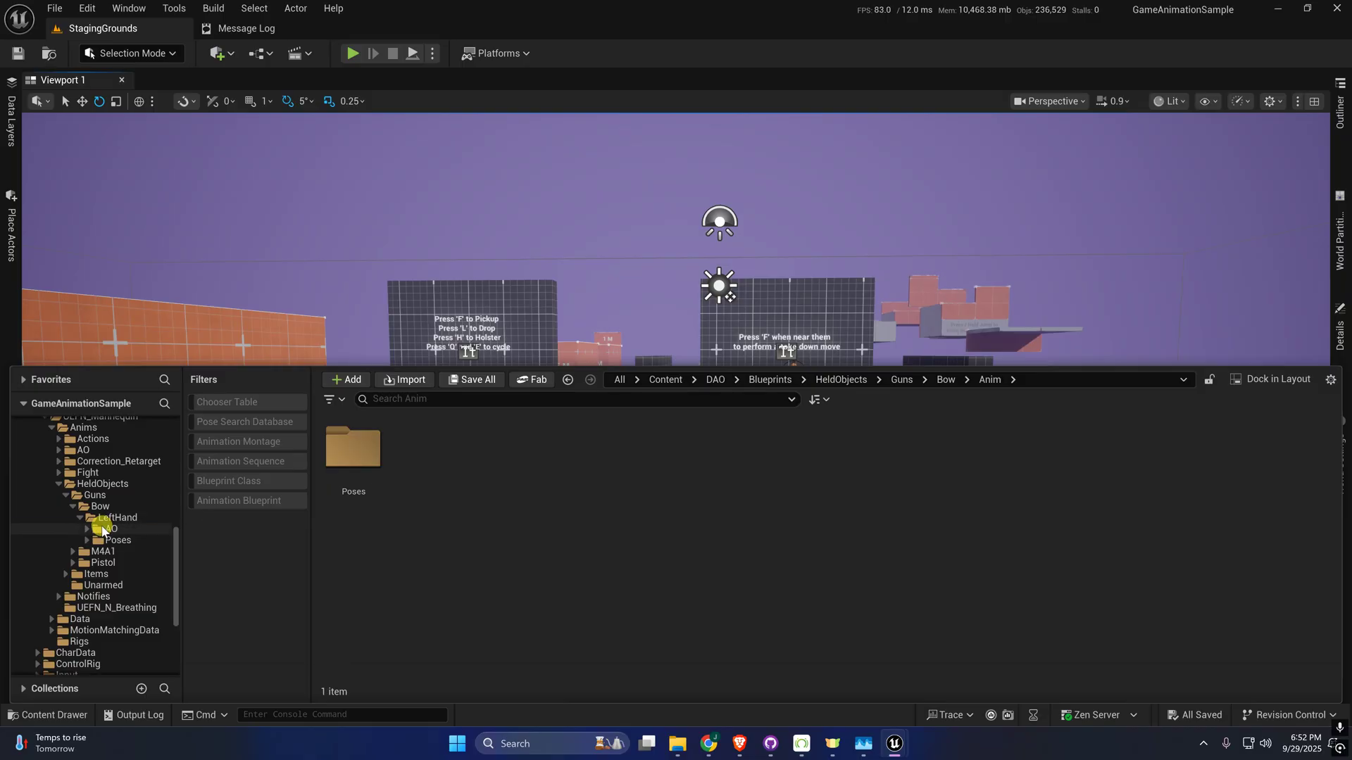
{"action": "double_click", "coordinate": [500, 468]}
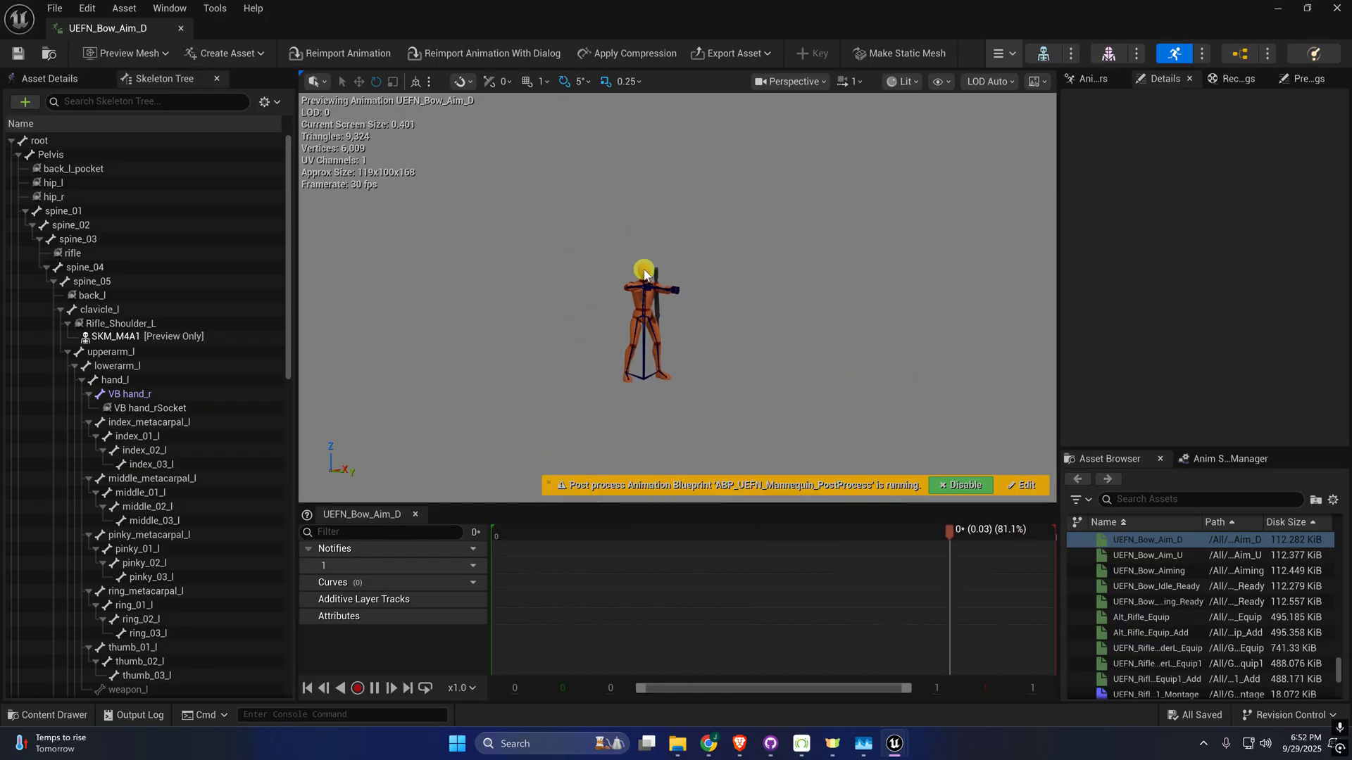
- Unlink the level sequence from UEFN_Bow_Aim_D and bake the animation to the CR_UEFN_Mannequin_Body control rig
{"action": "left_click", "coordinate": [1003, 53]}
{"action": "mouse_move", "coordinate": [1056, 82]}
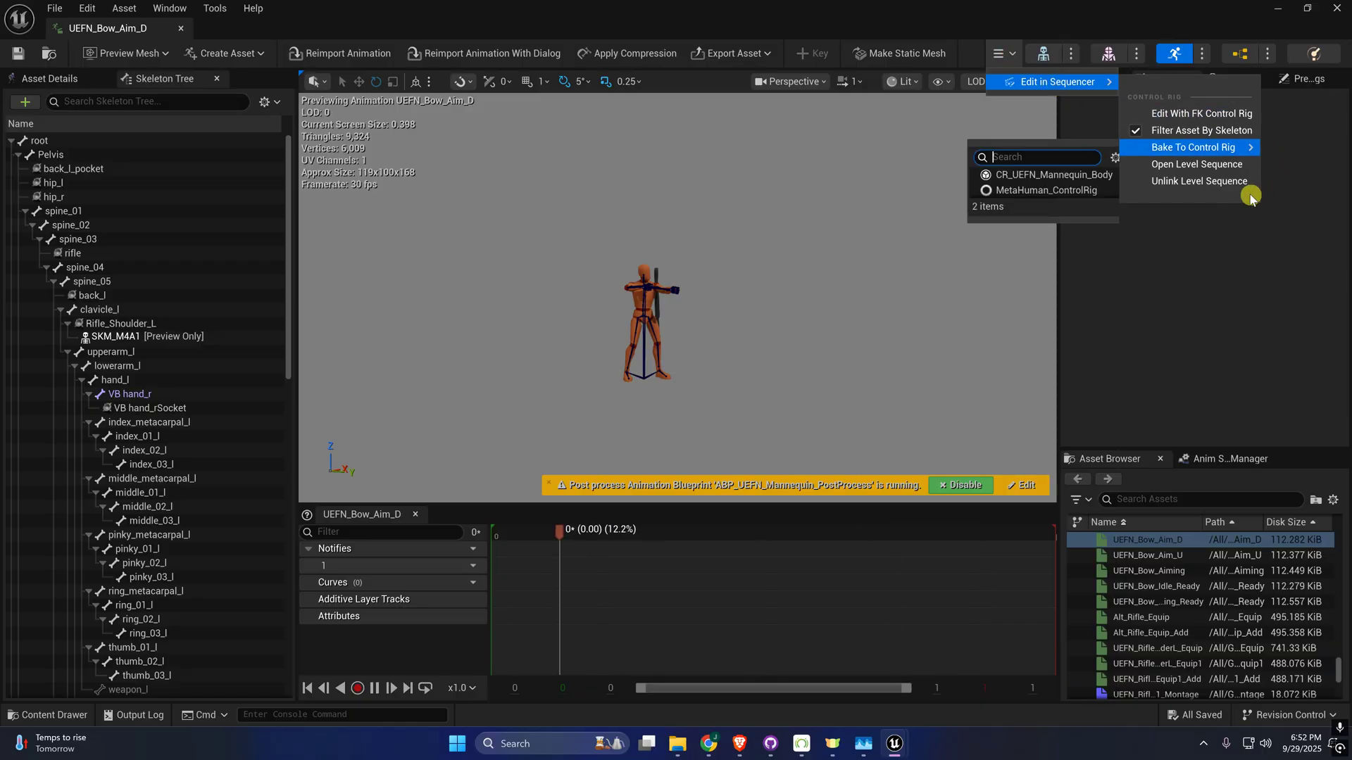
{"action": "left_click", "coordinate": [1204, 182]}
{"action": "left_click", "coordinate": [1005, 54]}
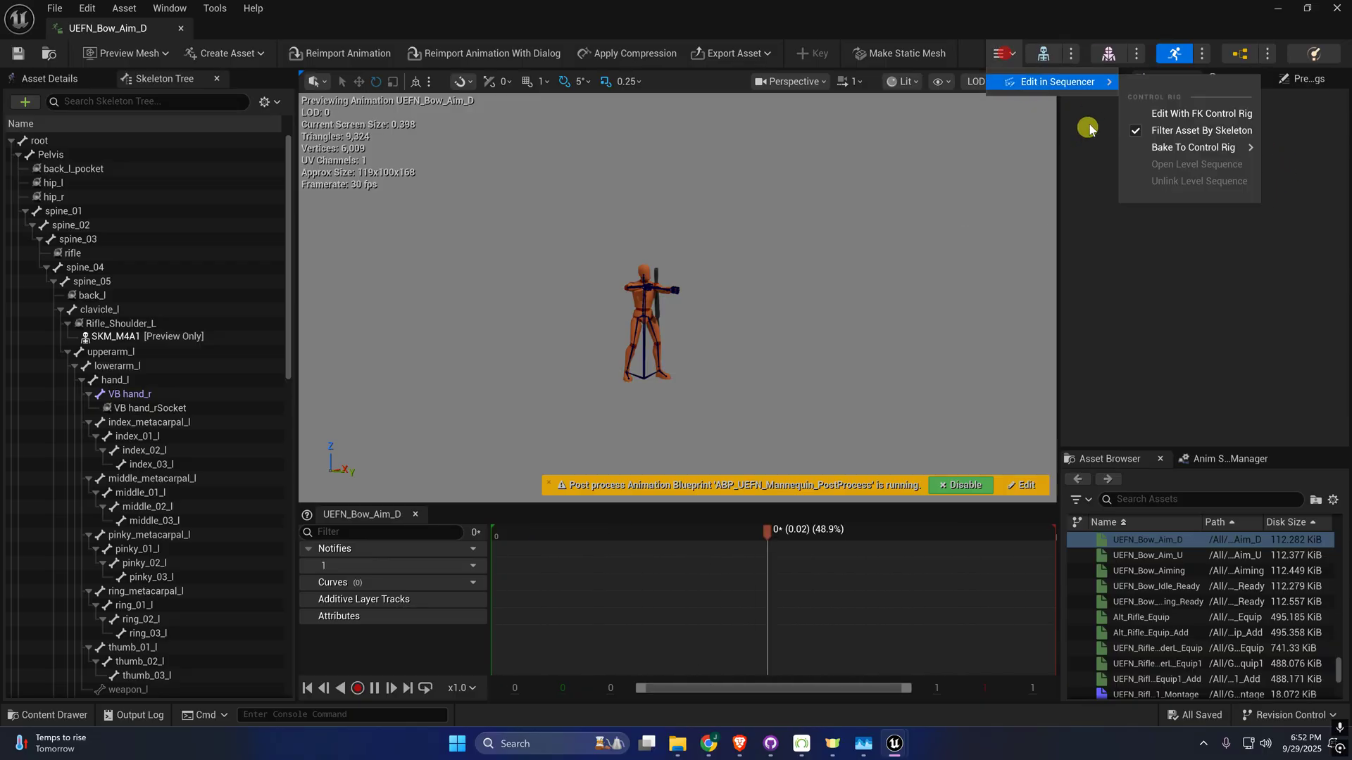
{"action": "mouse_move", "coordinate": [1198, 150]}
{"action": "left_click", "coordinate": [1021, 182]}
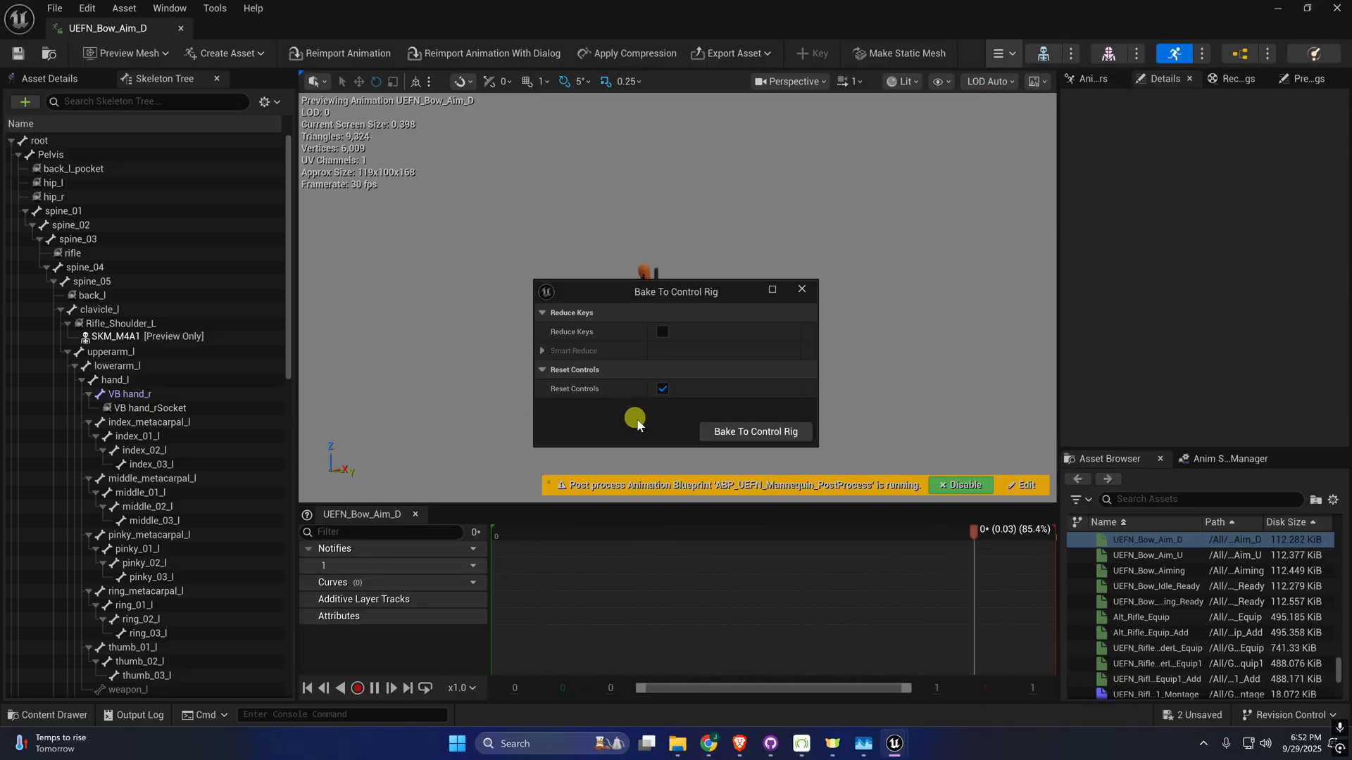
{"action": "left_click", "coordinate": [730, 434]}
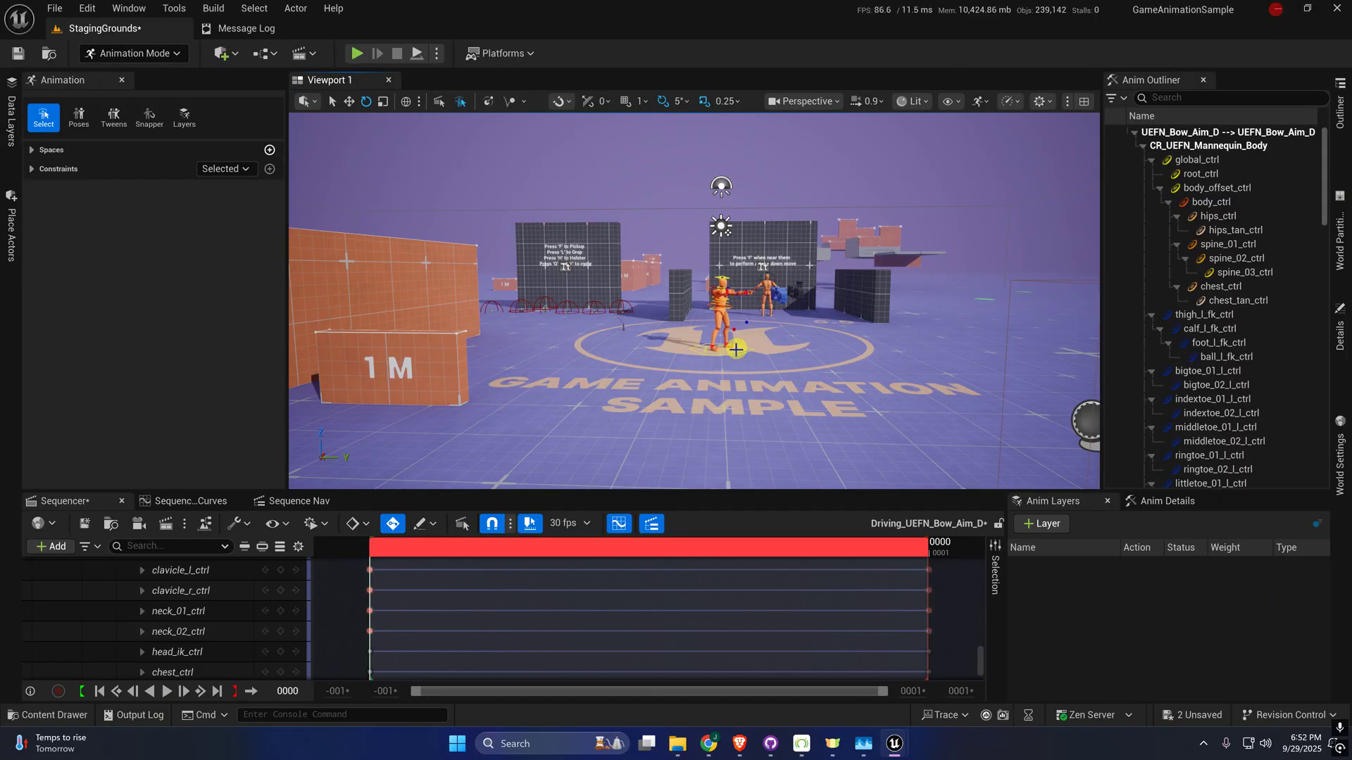
- Collapse the CR_UEFN_Mannequin_Body track and delete its keyframes at the end of the playback range
{"action": "left_click_drag", "start_coordinate": [981, 649], "coordinate": [984, 574]}
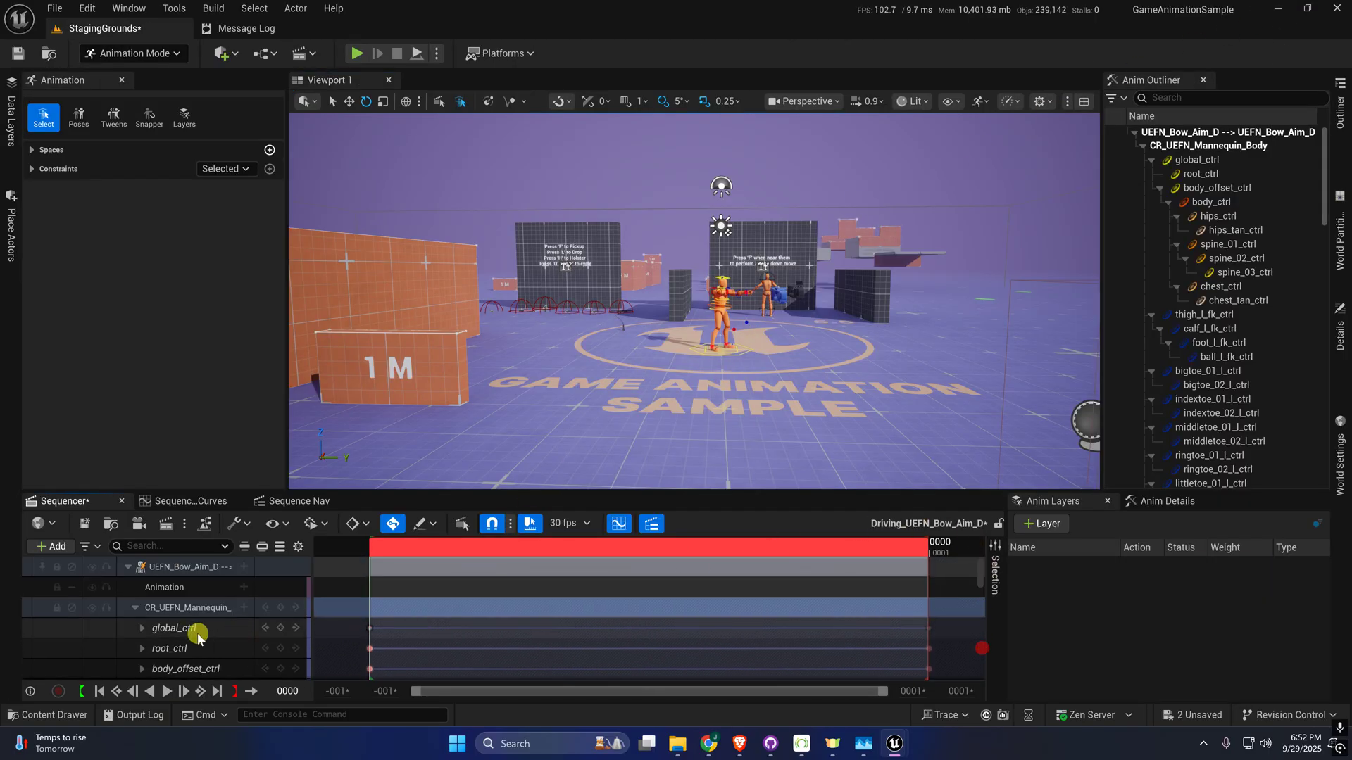
{"action": "left_click", "coordinate": [131, 607]}
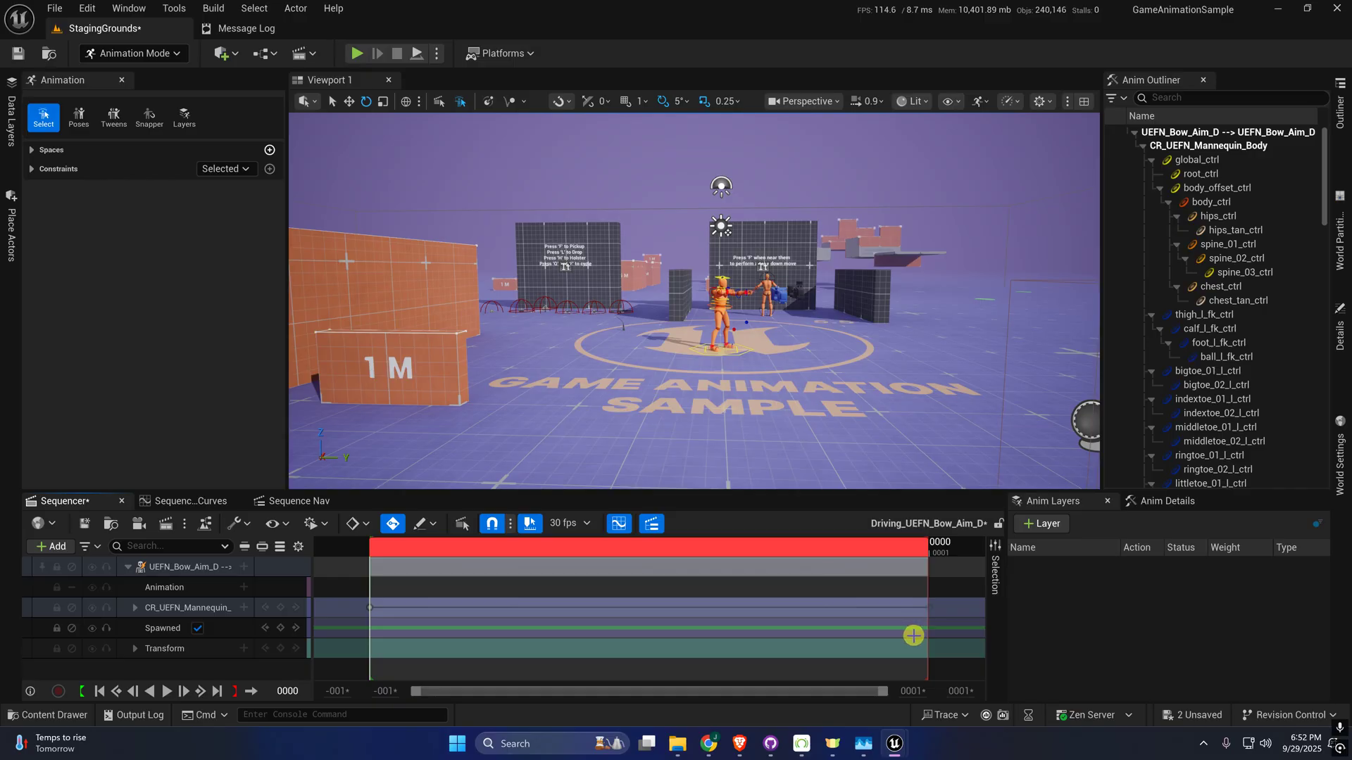
{"action": "key", "text": "Delete"}
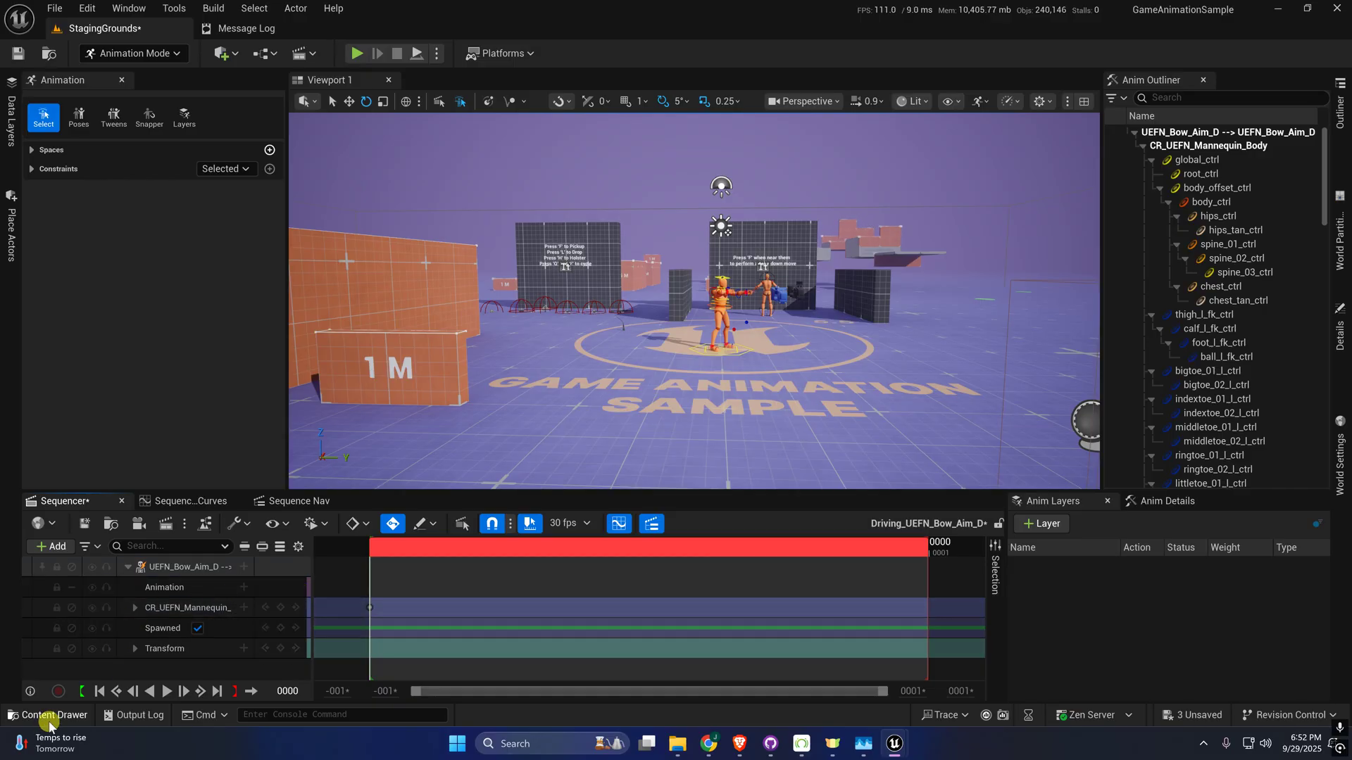
- Place the BP_Gun_Bow blueprint from the Blueprints/HeldObjects/Guns/Bow folder into the level
{"action": "left_click", "coordinate": [62, 715]}
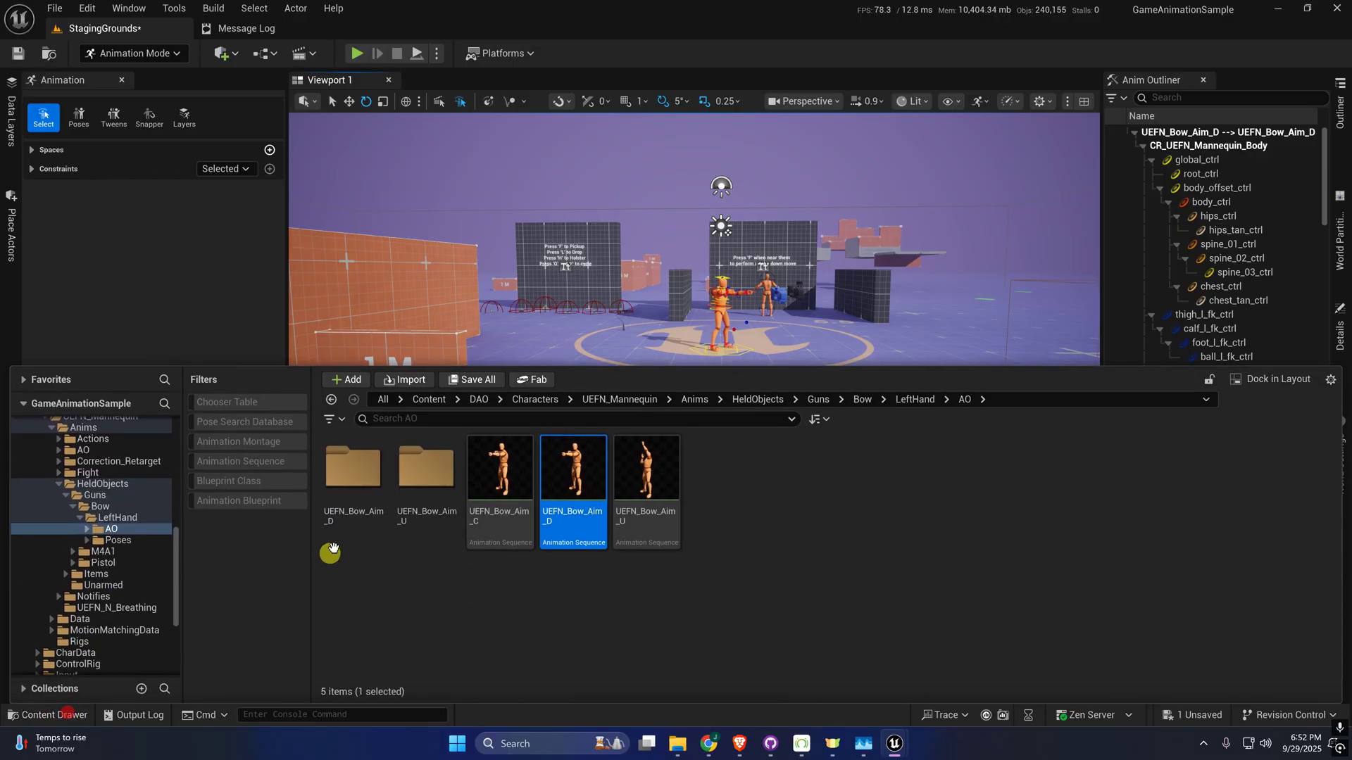
{"action": "scroll", "coordinate": [84, 470], "scroll_direction": "up", "scroll_amount": 6}
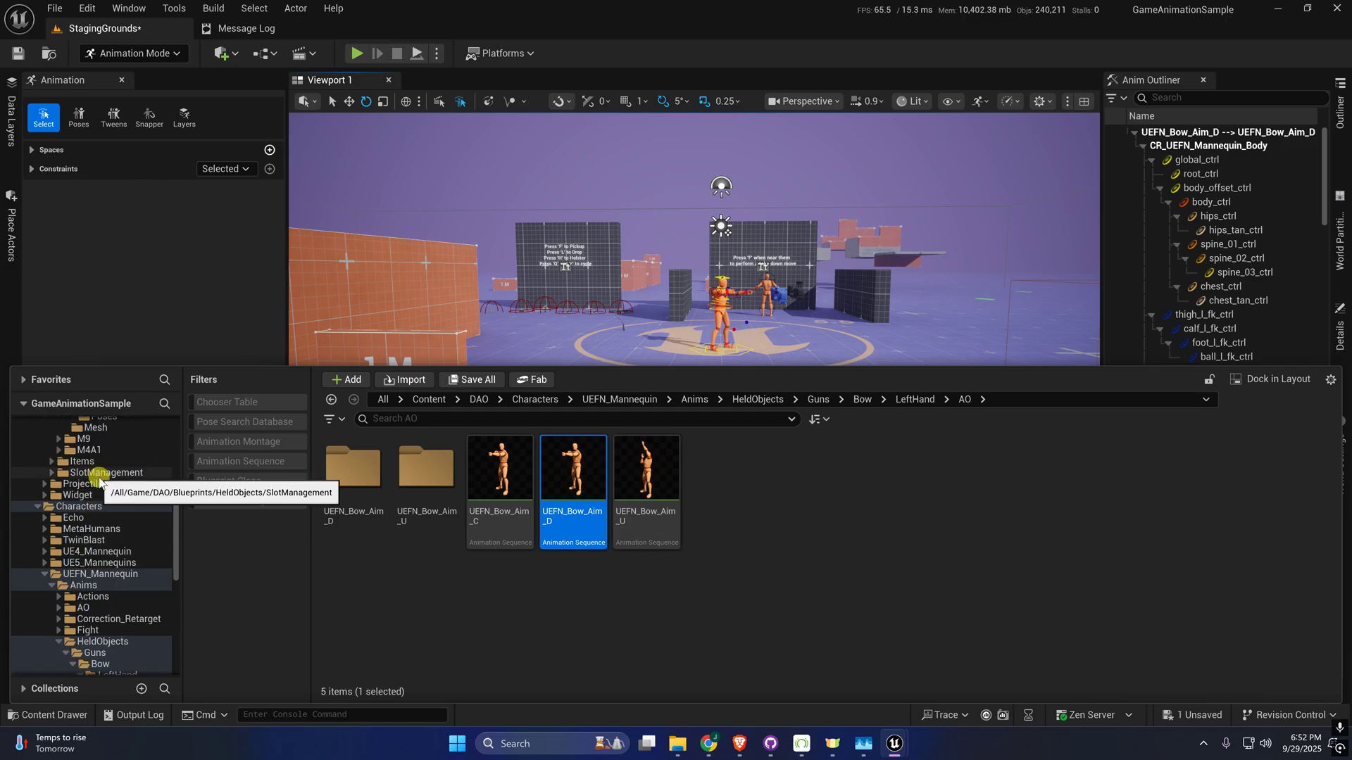
{"action": "left_click", "coordinate": [85, 470]}
{"action": "left_click", "coordinate": [80, 462]}
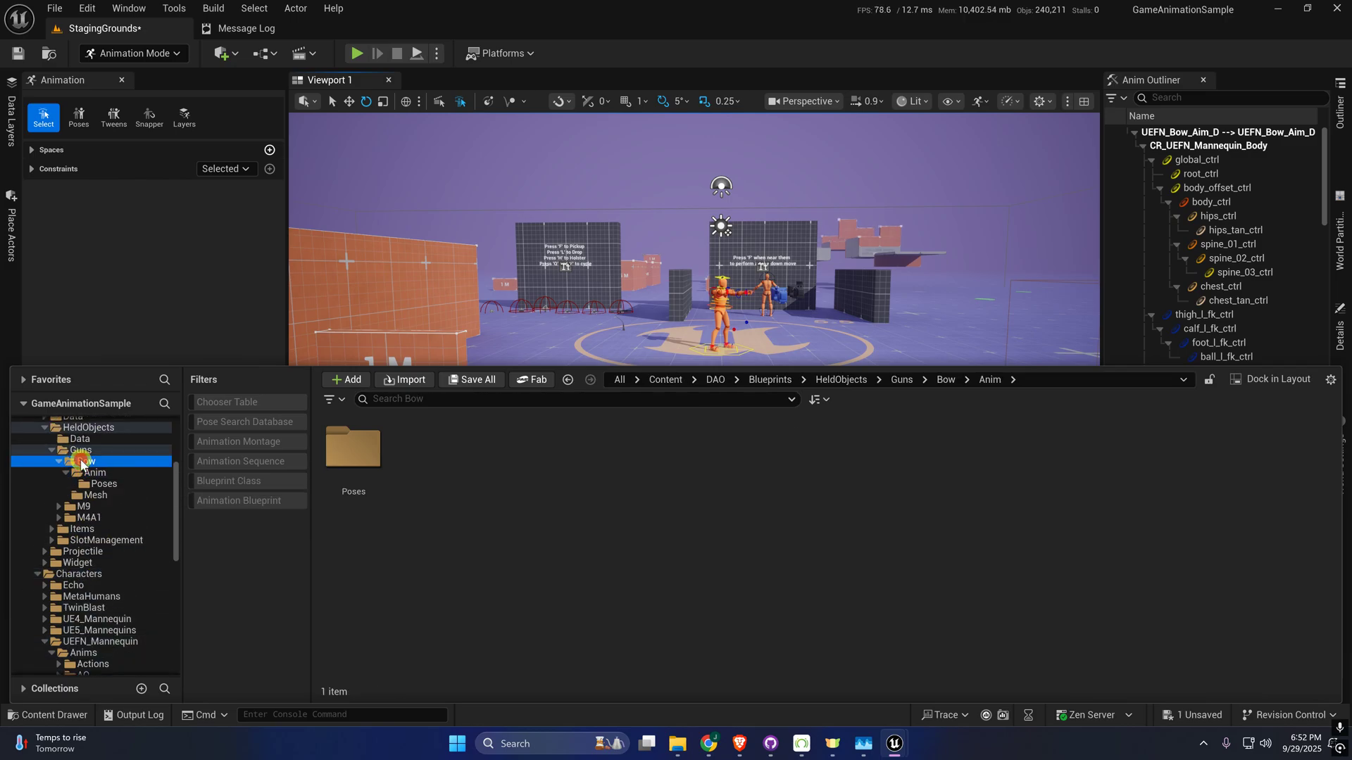
{"action": "left_click_drag", "start_coordinate": [493, 457], "coordinate": [578, 224]}
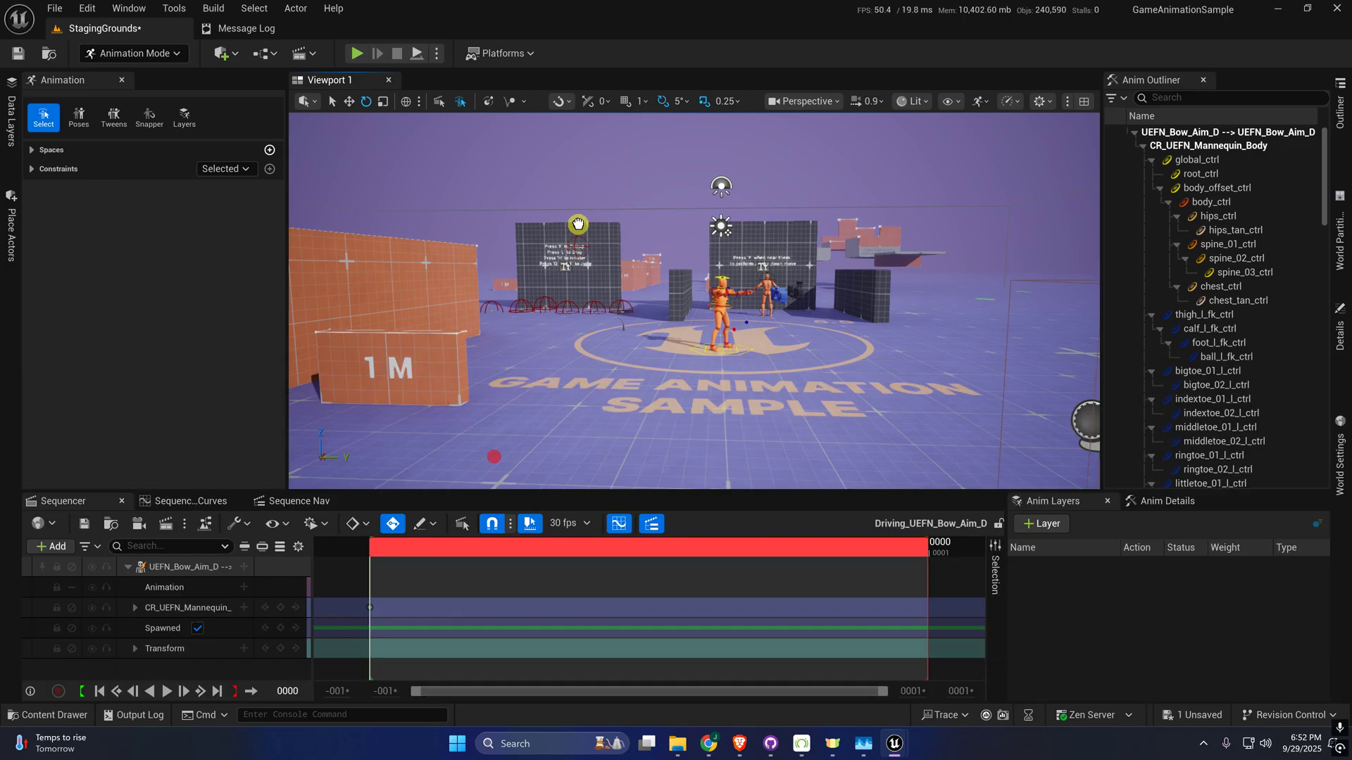
- Add the placed BP_Gun_Bow2 as an actor track and attach it to UEFN_Bow_Aim_D at weapon_l
{"action": "left_click", "coordinate": [43, 547]}
{"action": "mouse_move", "coordinate": [233, 267]}
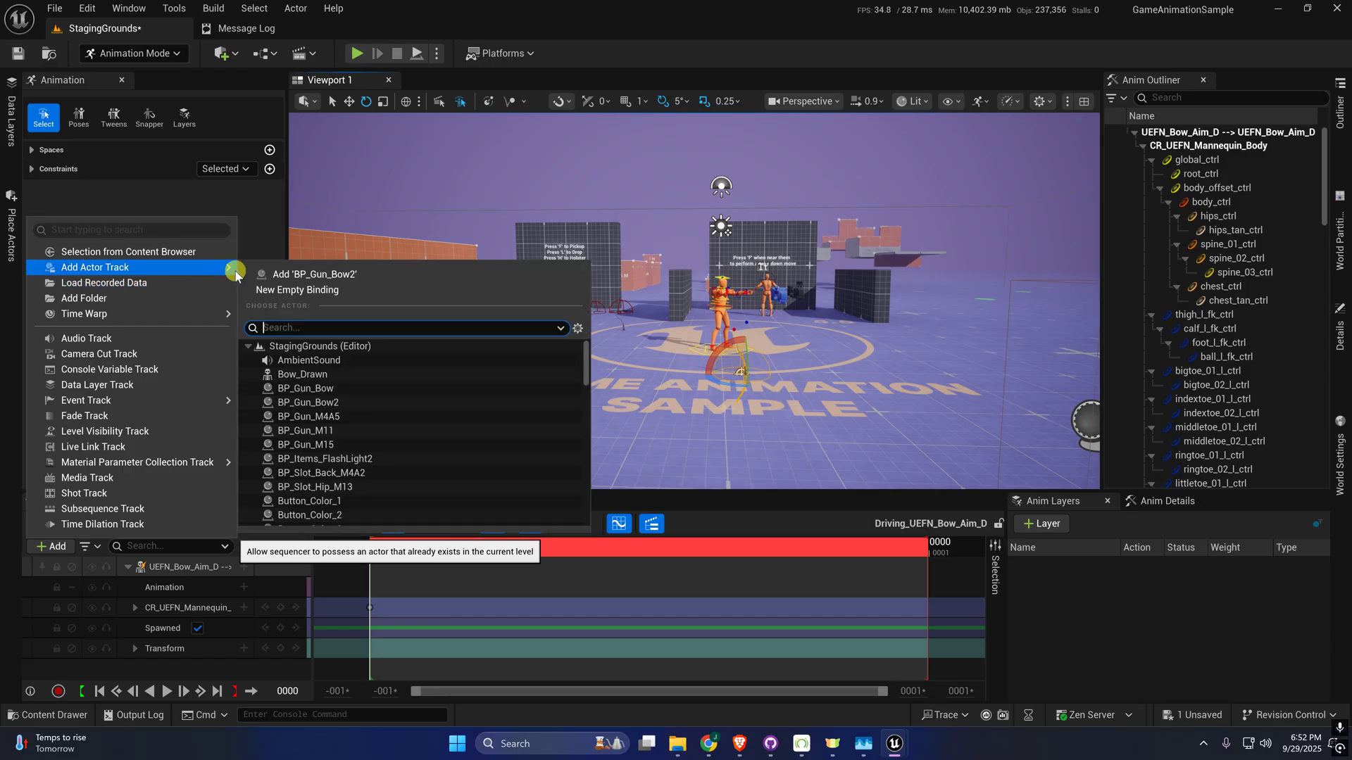
{"action": "left_click", "coordinate": [310, 272]}
{"action": "left_click", "coordinate": [243, 568]}
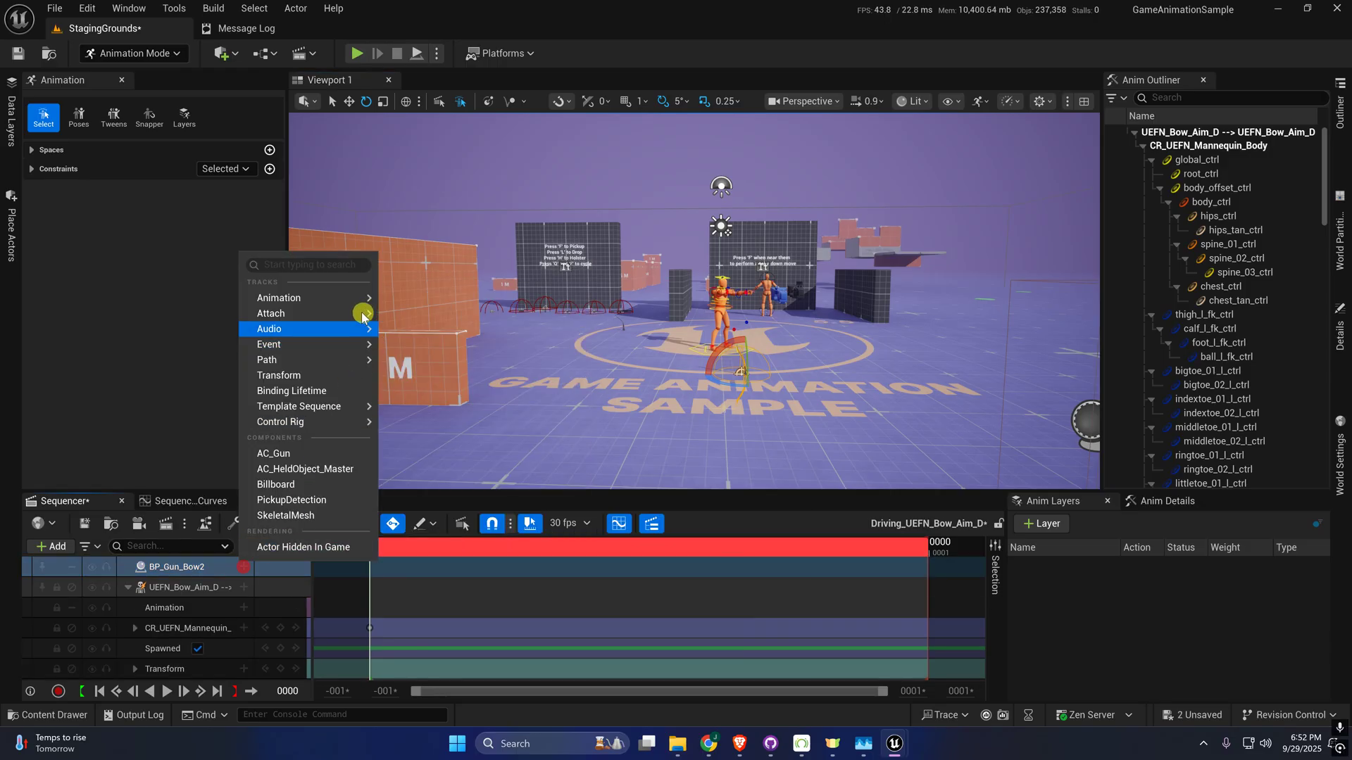
{"action": "mouse_move", "coordinate": [352, 311]}
{"action": "left_click", "coordinate": [525, 362]}
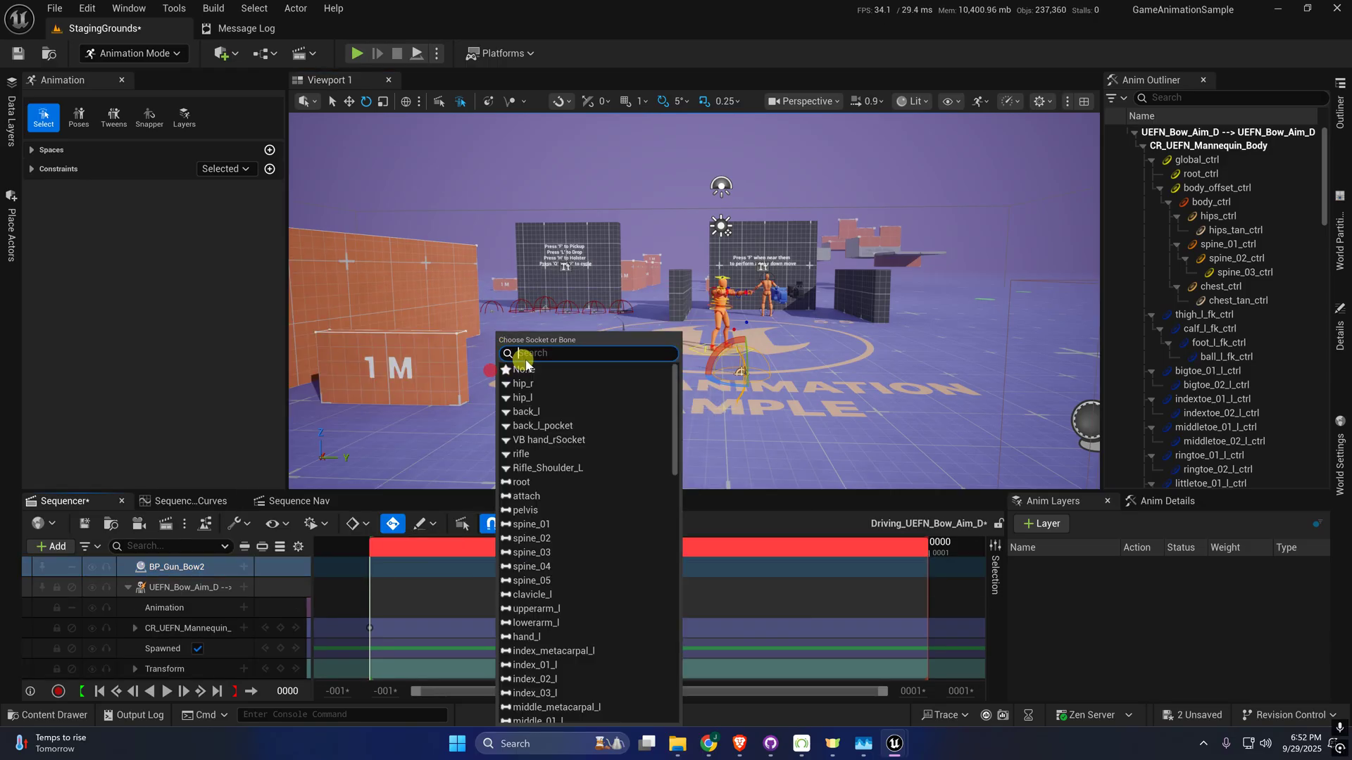
{"action": "left_click", "coordinate": [560, 381]}
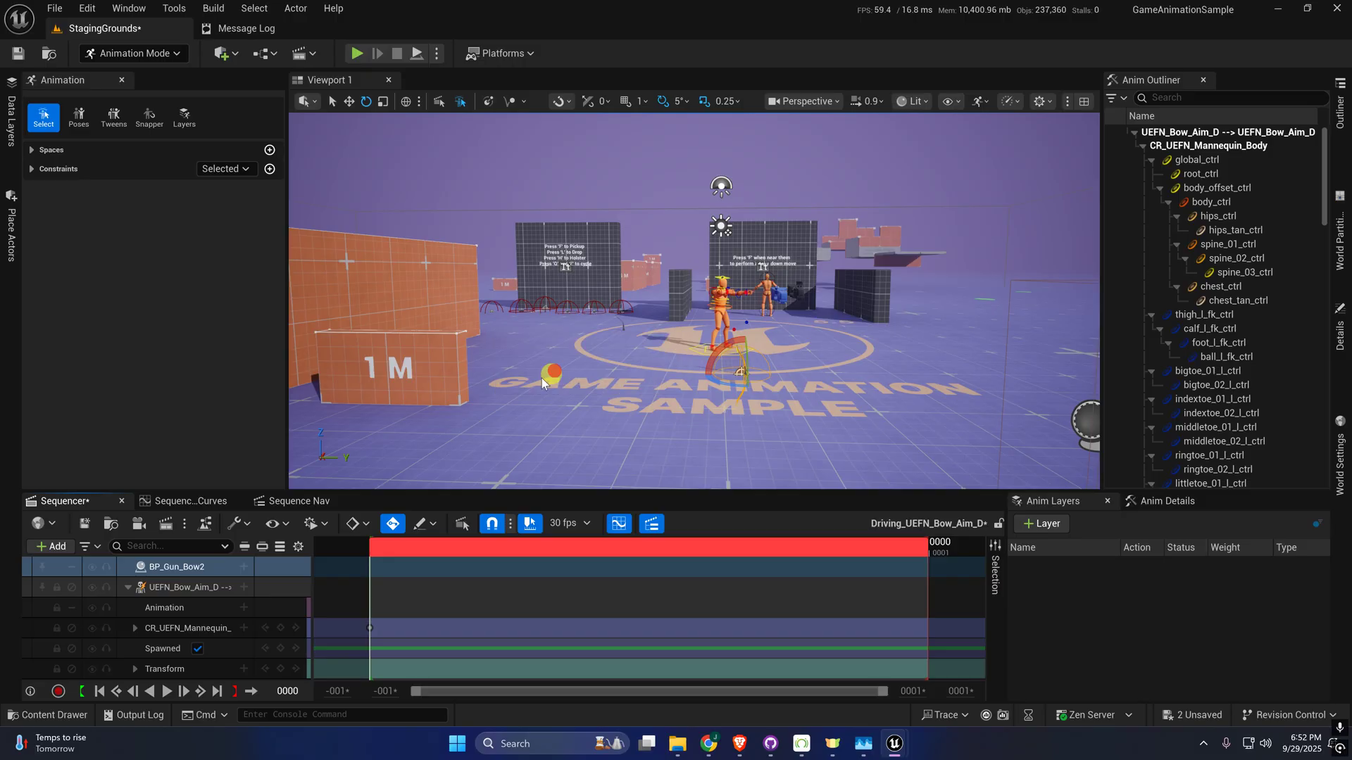
- Convert the BP_Gun_Bow2 binding to a spawnable and add the Bow_Drawn animation to it
{"action": "right_click", "coordinate": [181, 569]}
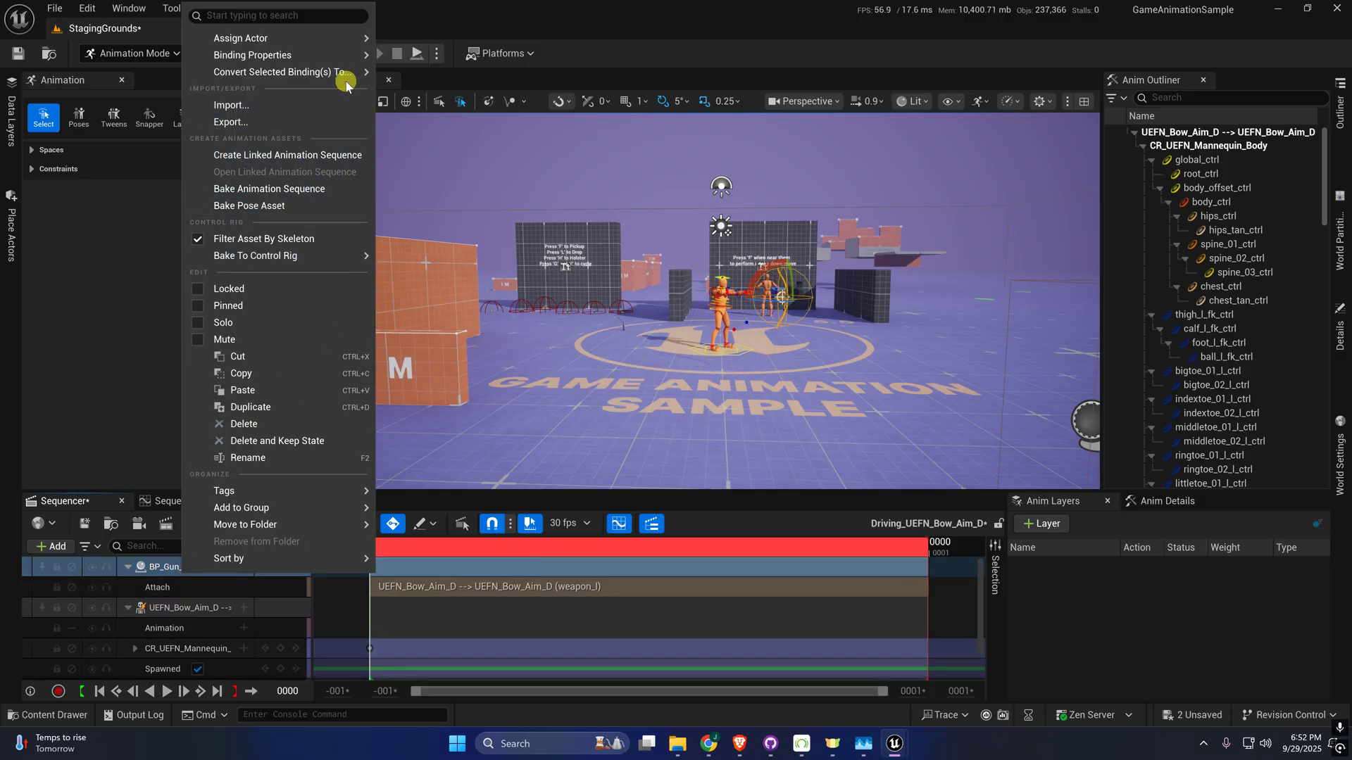
{"action": "mouse_move", "coordinate": [338, 72]}
{"action": "left_click", "coordinate": [455, 94]}
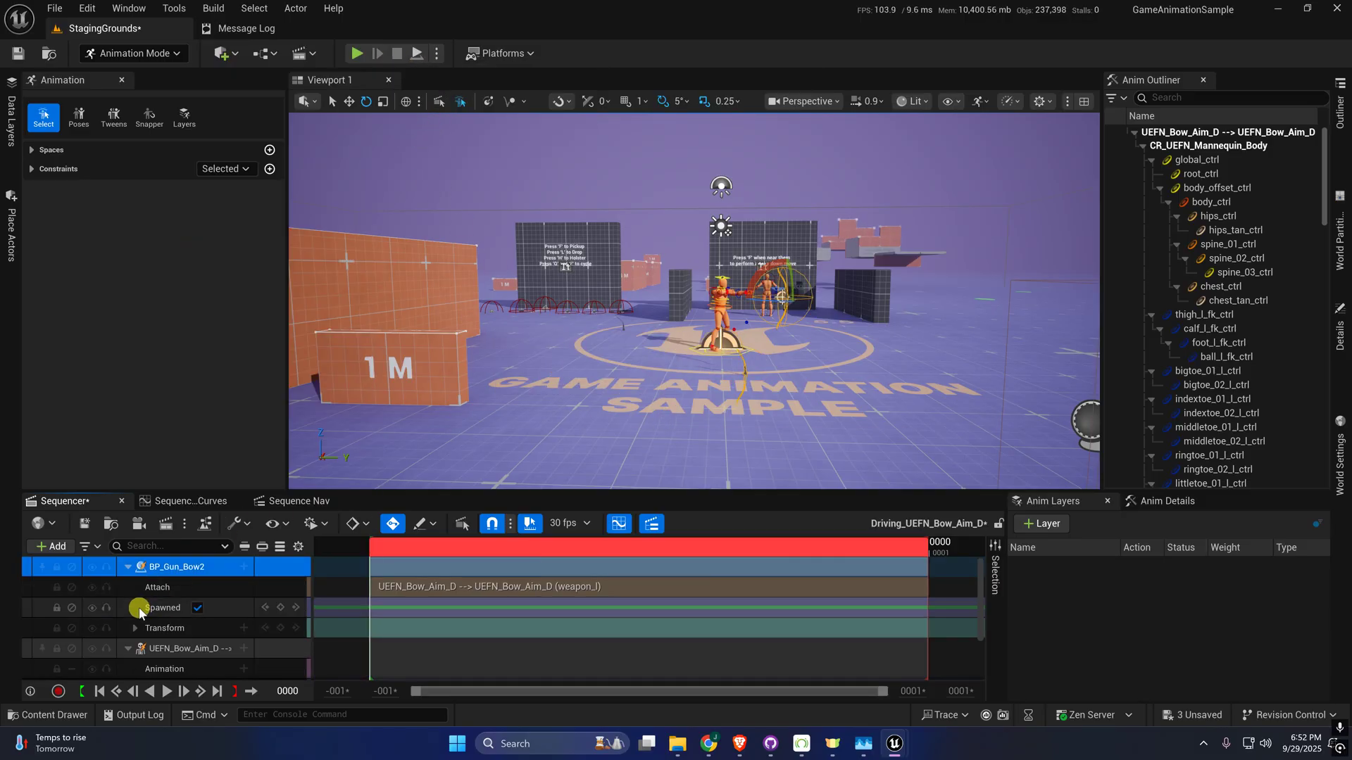
{"action": "left_click", "coordinate": [242, 569]}
{"action": "mouse_move", "coordinate": [356, 199]}
{"action": "left_click", "coordinate": [498, 264]}
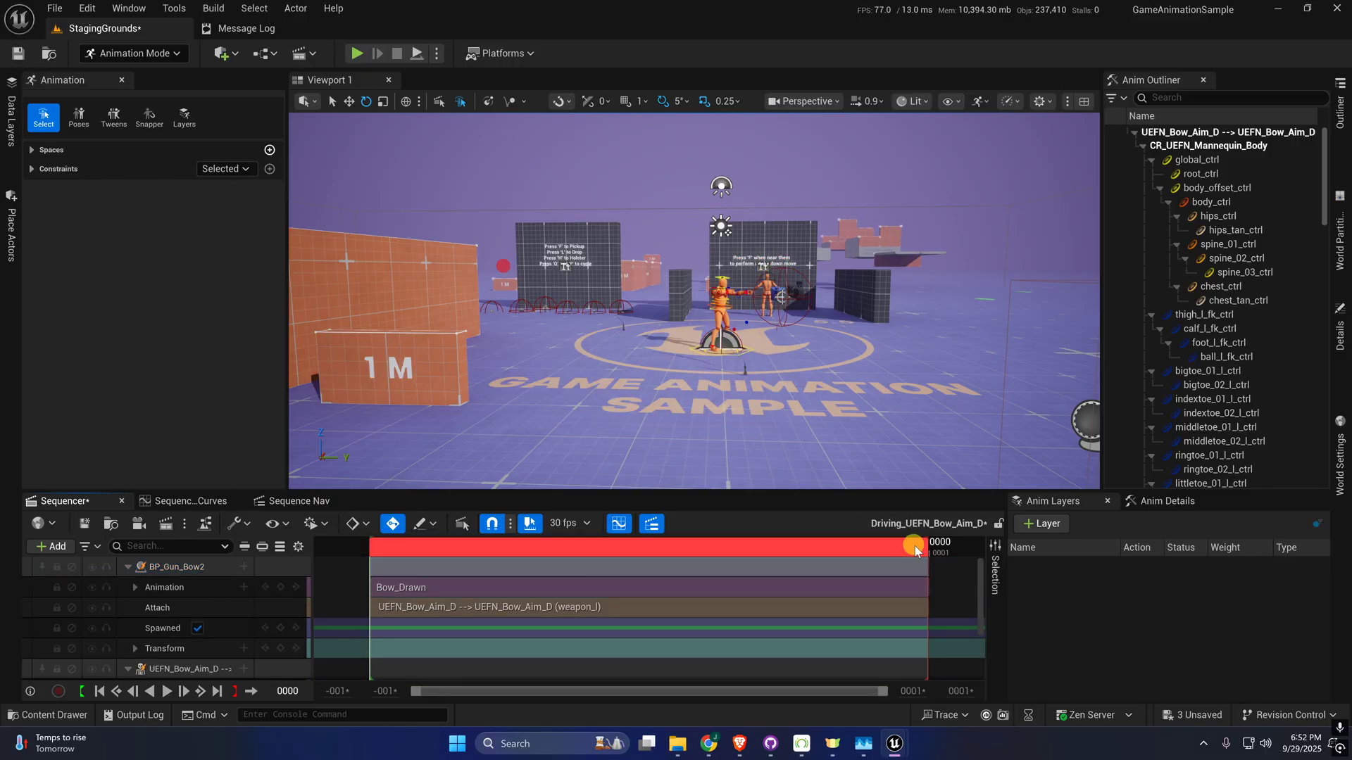
{"action": "scroll", "coordinate": [867, 576], "scroll_direction": "down", "scroll_amount": 7, "text": "ctrl"}
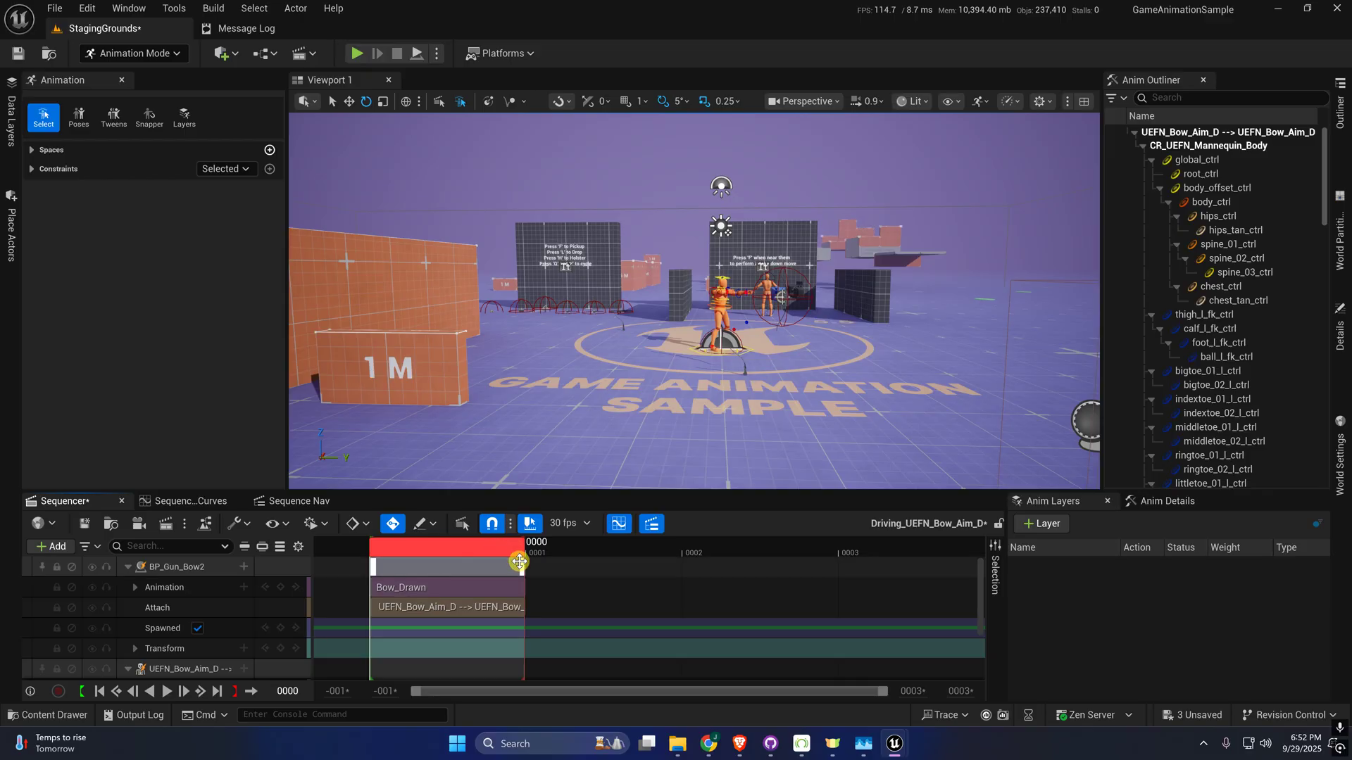
- Extend the BP_Gun_Bow2 sections, including Bow_Drawn and the weapon_l attachment, to frame 0003
{"action": "left_click_drag", "start_coordinate": [520, 563], "coordinate": [837, 561]}
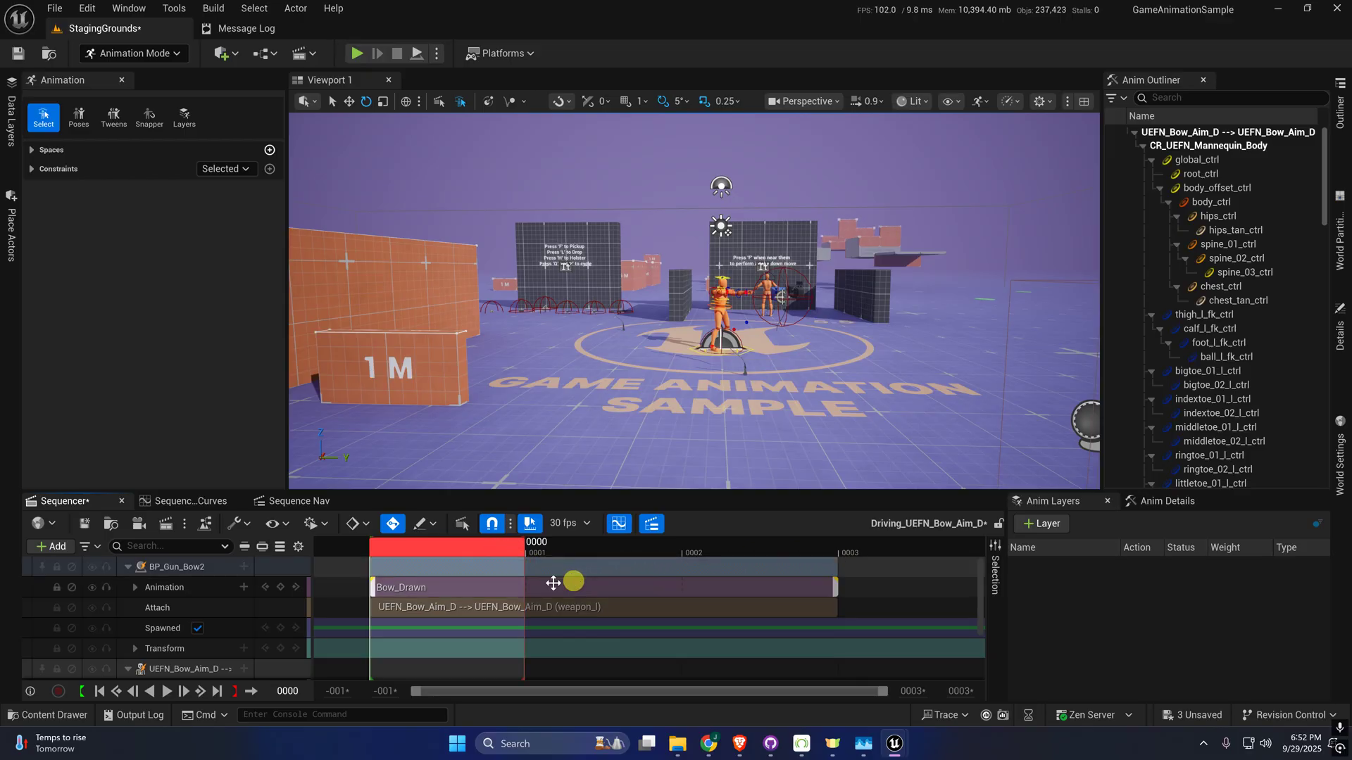
{"action": "scroll", "coordinate": [529, 599], "scroll_direction": "down", "scroll_amount": 2}
{"action": "scroll", "coordinate": [527, 600], "scroll_direction": "up", "scroll_amount": 2}
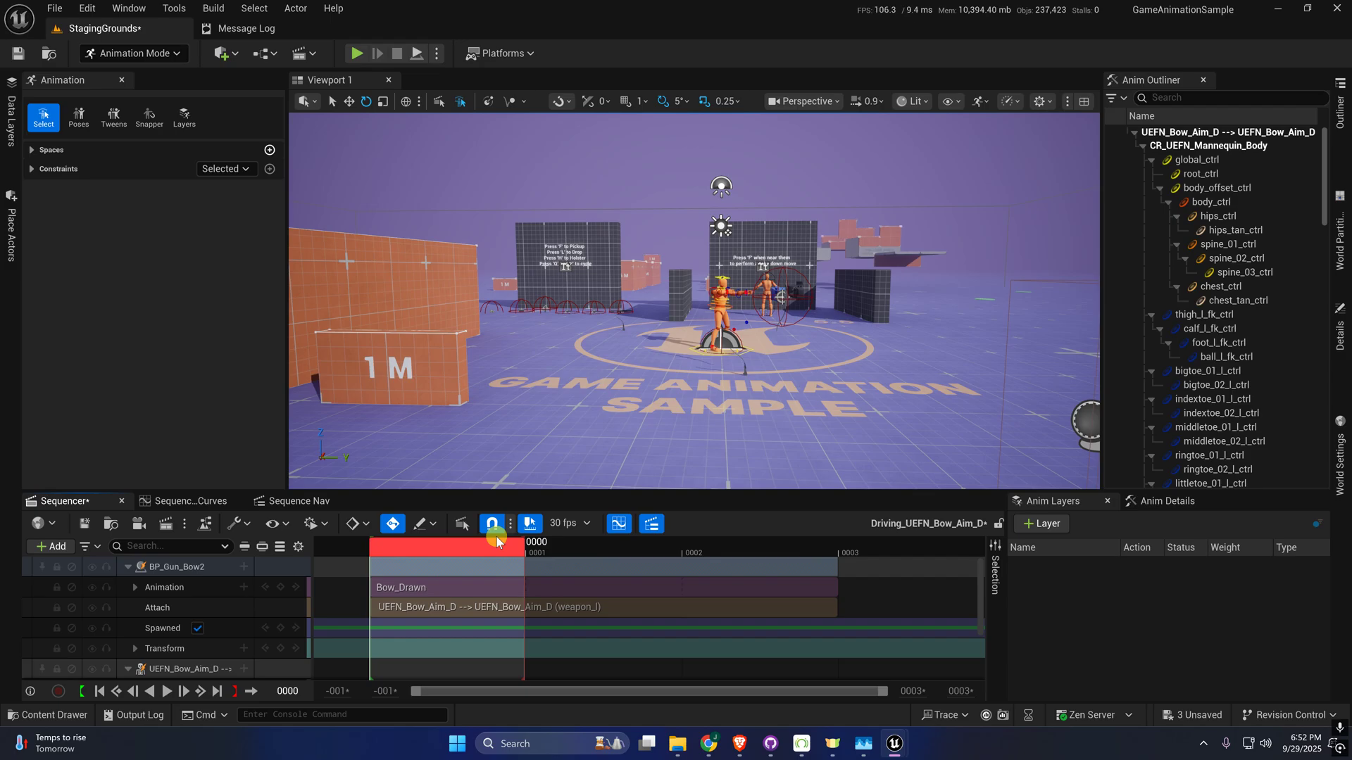
- Allow actor selection, reset the BP_Gun_Bow2 location to 0, 0, 0, and restrict selection to rig controls again
{"action": "key", "text": "w"}
{"action": "right_click_drag", "start_coordinate": [834, 373], "coordinate": [800, 381]}
{"action": "key", "text": "s"}
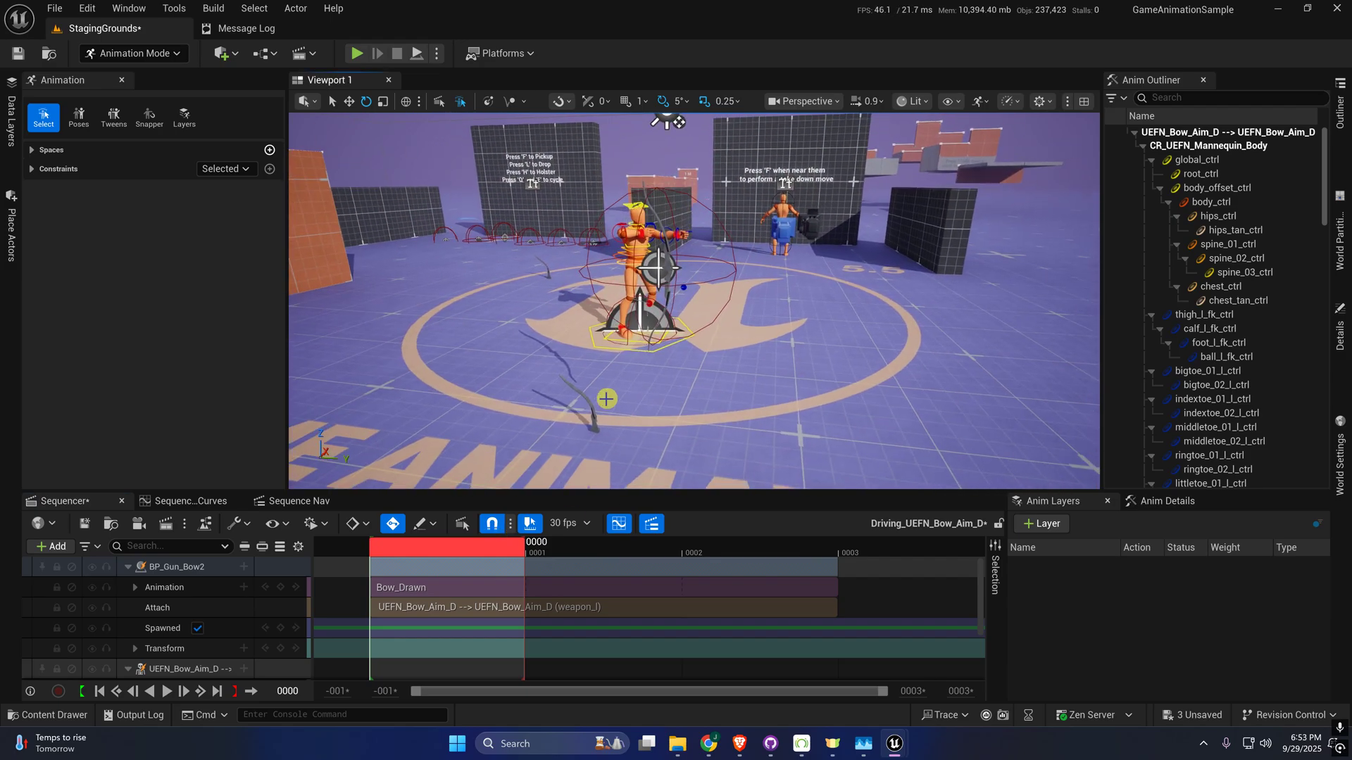
{"action": "left_click", "coordinate": [450, 102]}
{"action": "left_click", "coordinate": [533, 354]}
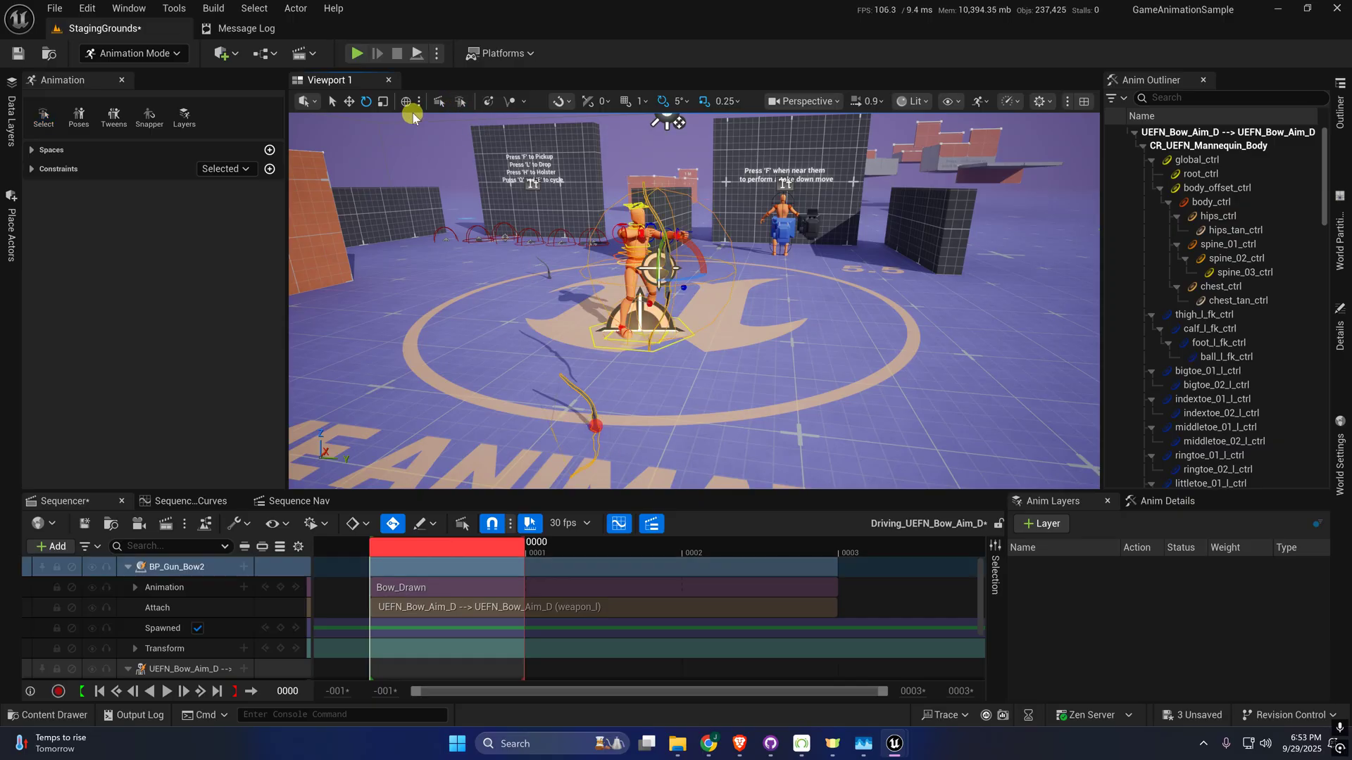
{"action": "left_click", "coordinate": [1136, 503]}
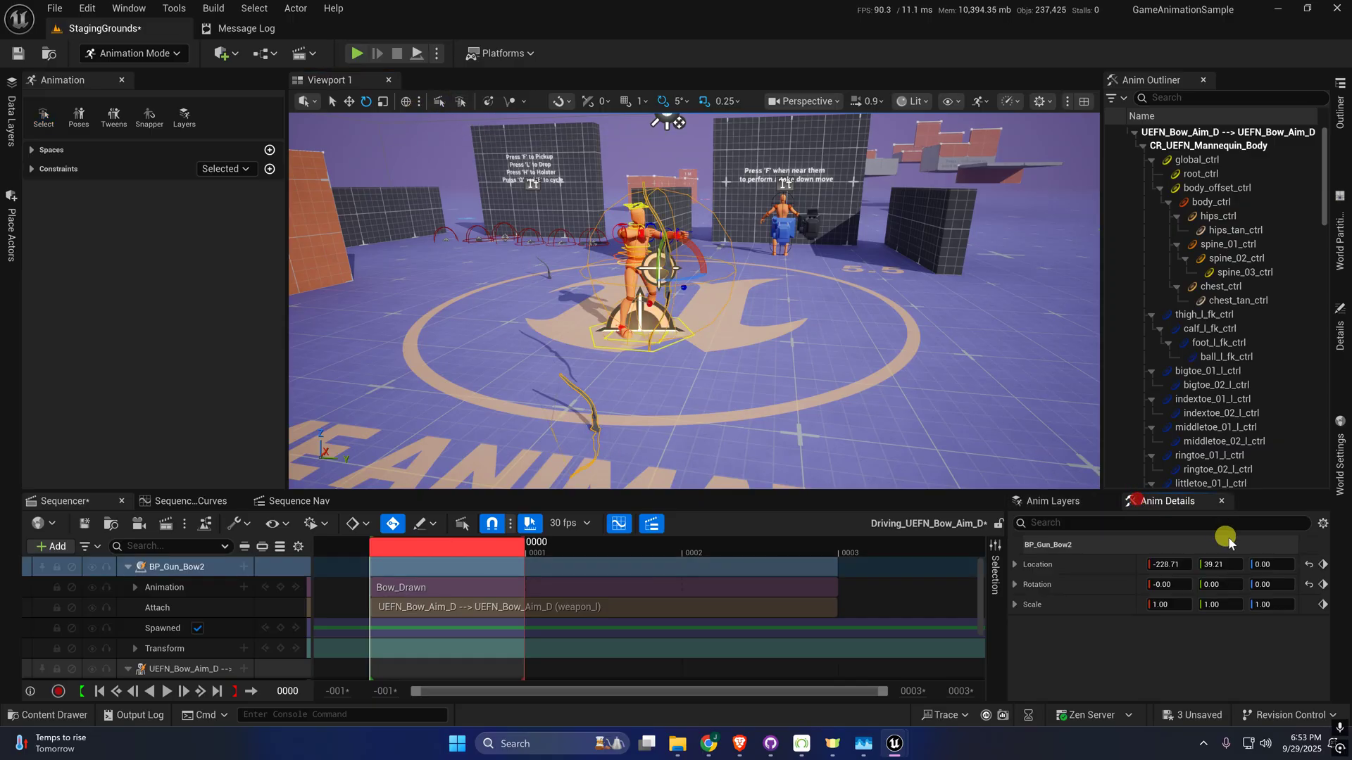
{"action": "left_click", "coordinate": [1308, 564]}
{"action": "right_click_drag", "start_coordinate": [761, 317], "coordinate": [714, 299]}
{"action": "key", "text": "w"}
{"action": "left_click", "coordinate": [464, 103]}
{"action": "right_click_drag", "start_coordinate": [585, 380], "coordinate": [673, 380]}
{"action": "key", "text": "a"}
{"action": "scroll", "coordinate": [665, 367], "scroll_direction": "down", "scroll_amount": 3}
{"action": "key", "text": "w"}
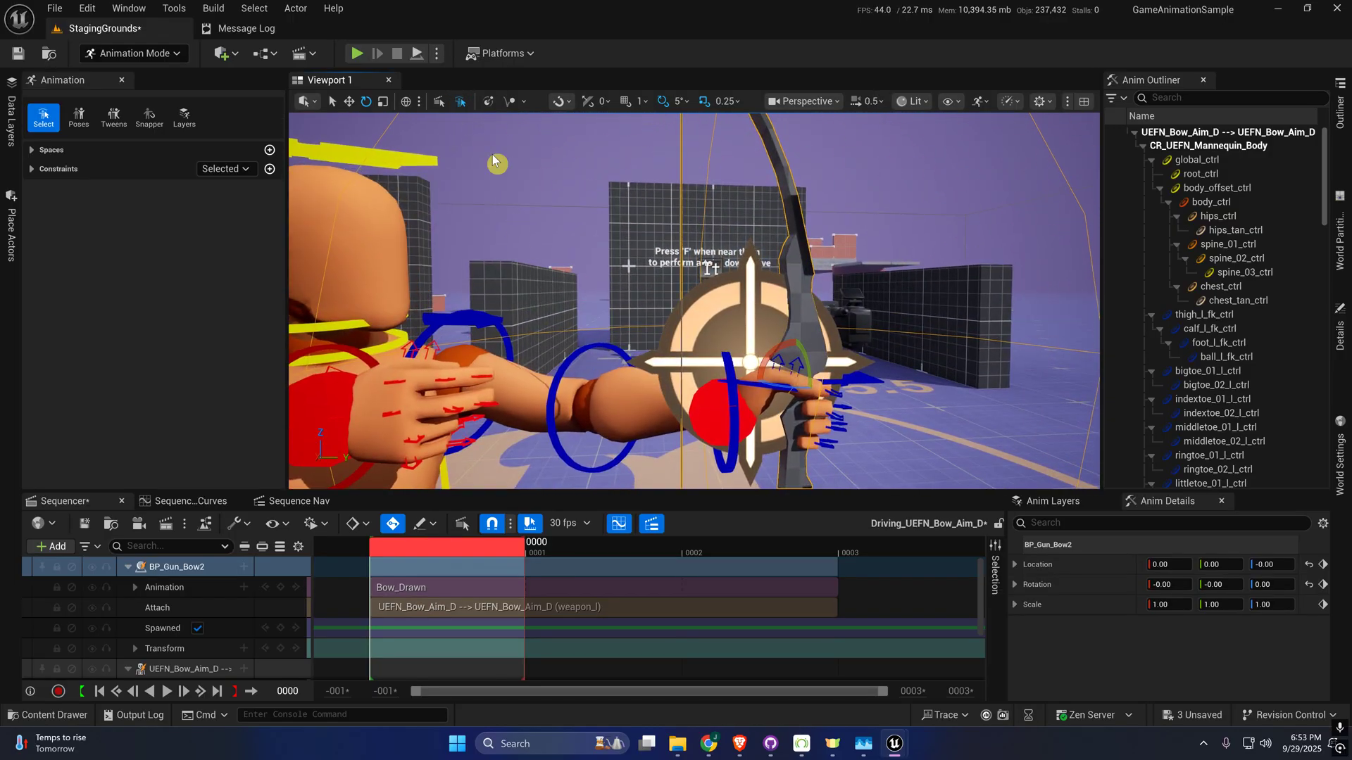
- Enable arm_r_fk_ik_switch on the mannequin's global_ctrl
{"action": "right_click_drag", "start_coordinate": [550, 310], "coordinate": [629, 248]}
{"action": "key", "text": "s"}
{"action": "key", "text": "s"}
{"action": "key", "text": "a"}
{"action": "key", "text": "d"}
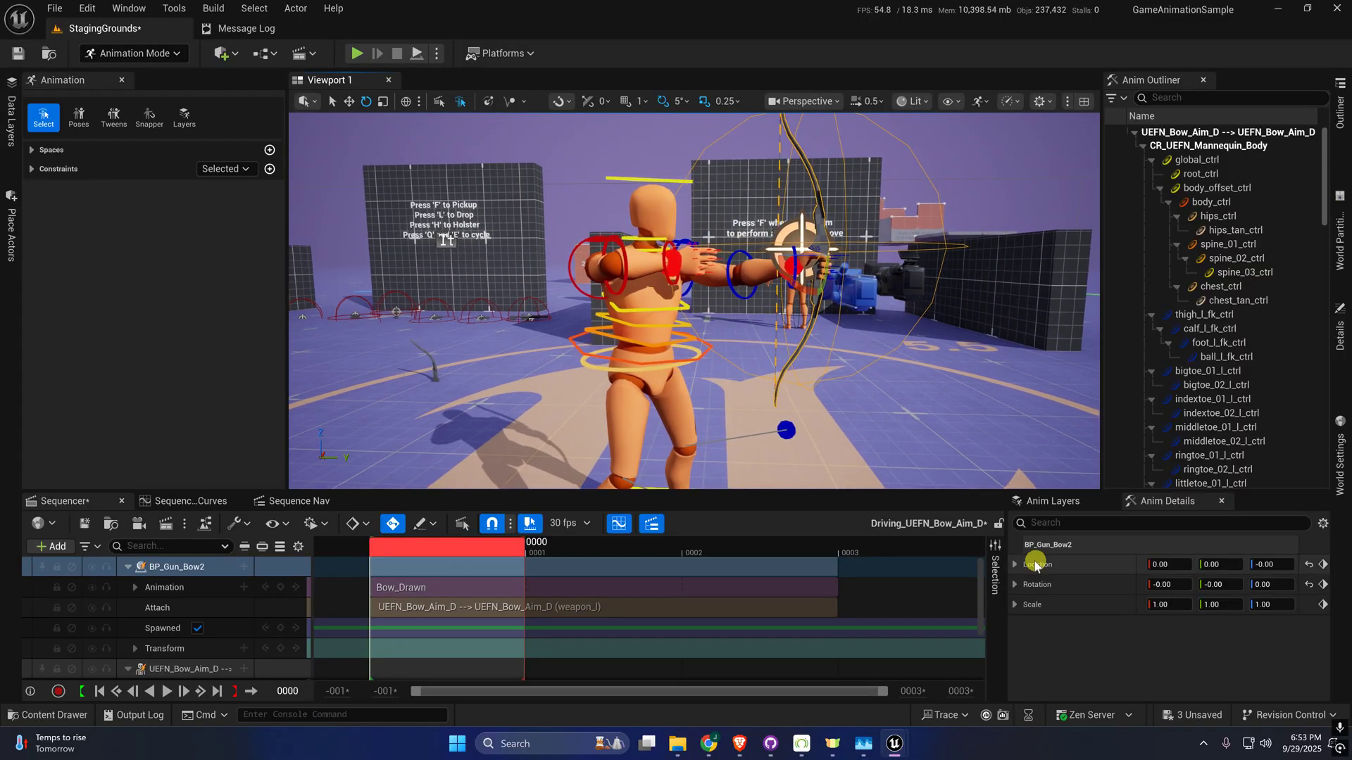
{"action": "right_click_drag", "start_coordinate": [915, 422], "coordinate": [975, 471]}
{"action": "key", "text": "a"}
{"action": "right_click_drag", "start_coordinate": [706, 428], "coordinate": [742, 452]}
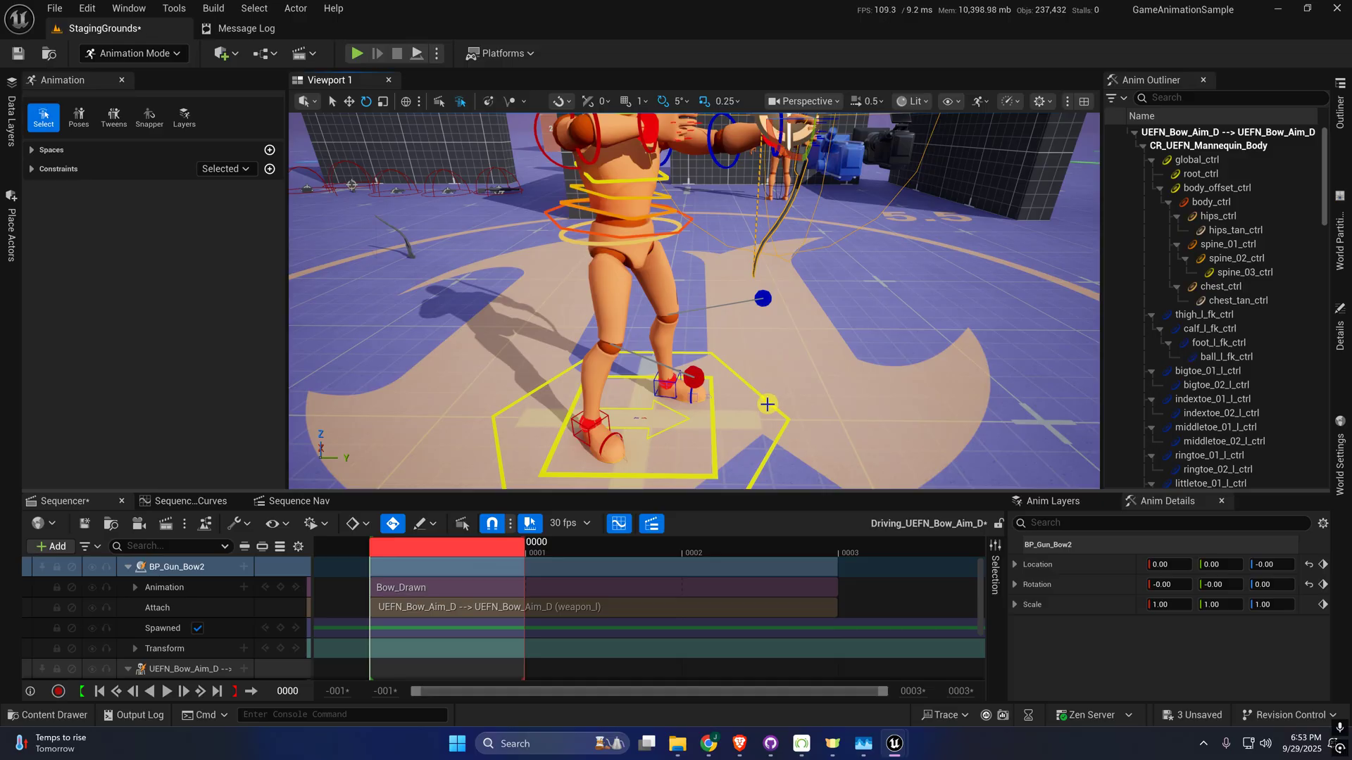
{"action": "left_click", "coordinate": [767, 404]}
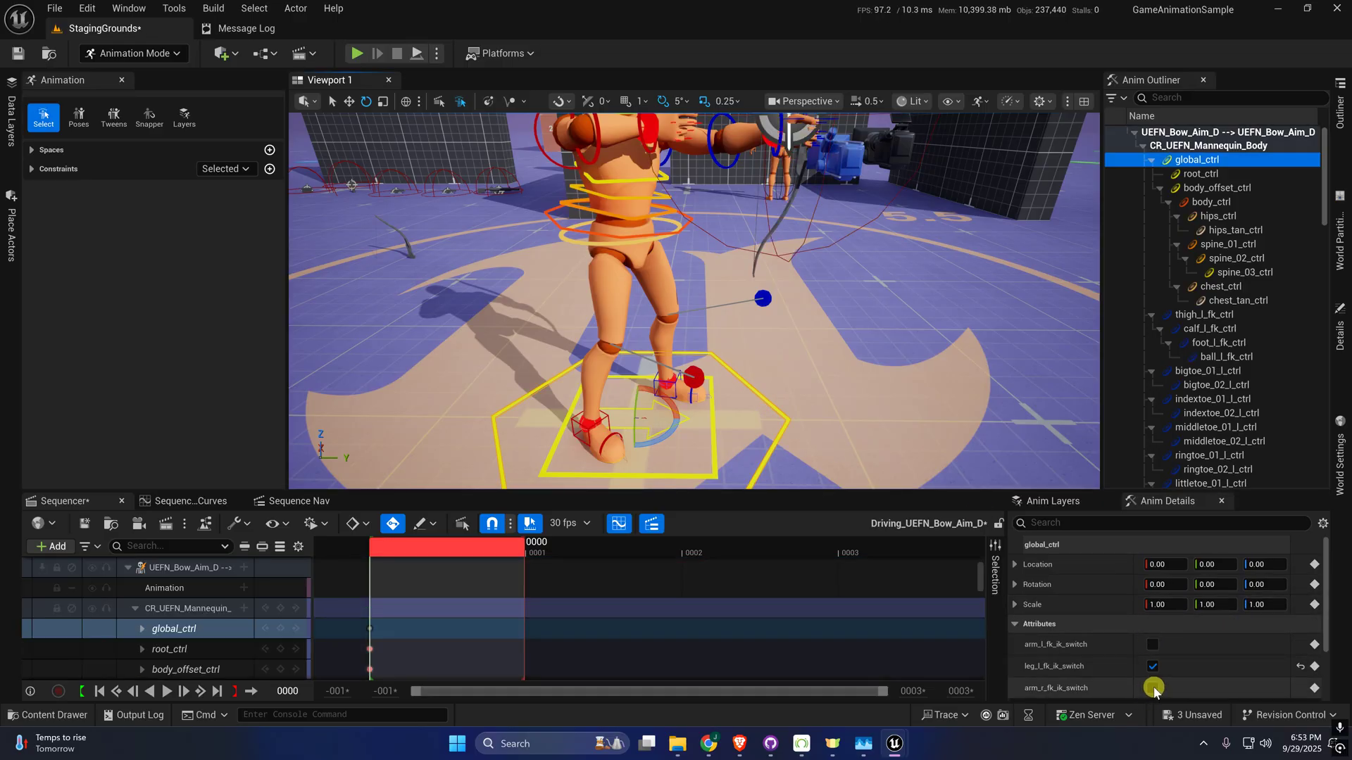
{"action": "left_click", "coordinate": [1153, 688]}
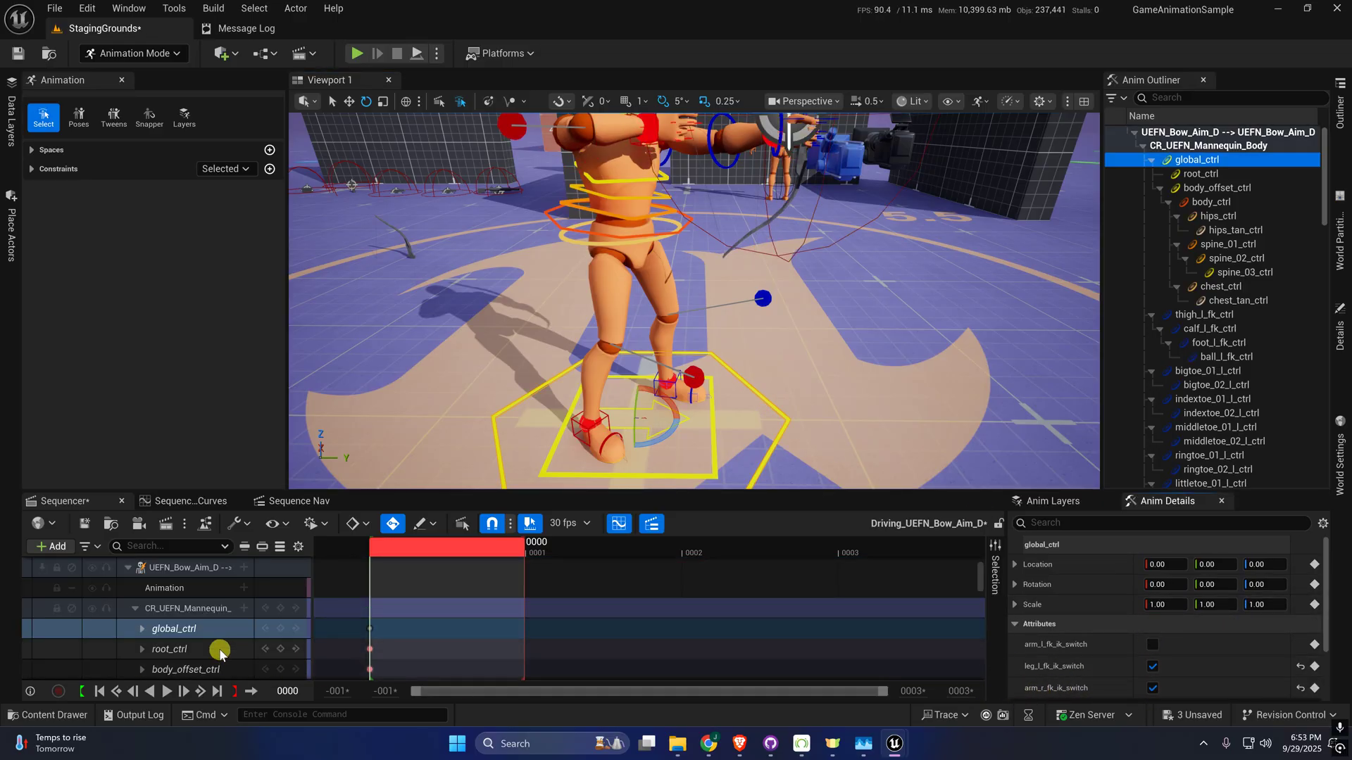
- Add an Additive section to the CR_UEFN_Mannequin_Body track and select that new section
{"action": "right_click", "coordinate": [200, 610]}
{"action": "mouse_move", "coordinate": [316, 268]}
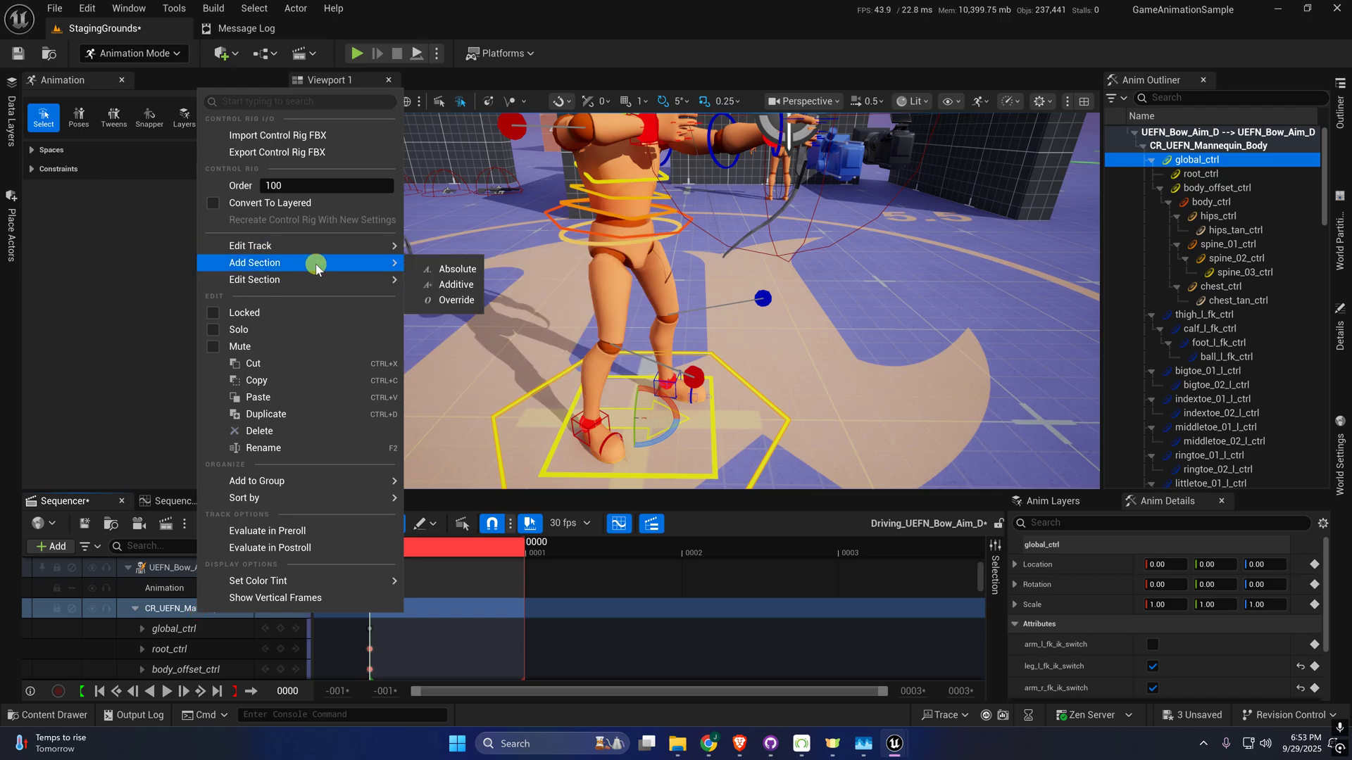
{"action": "left_click", "coordinate": [472, 294]}
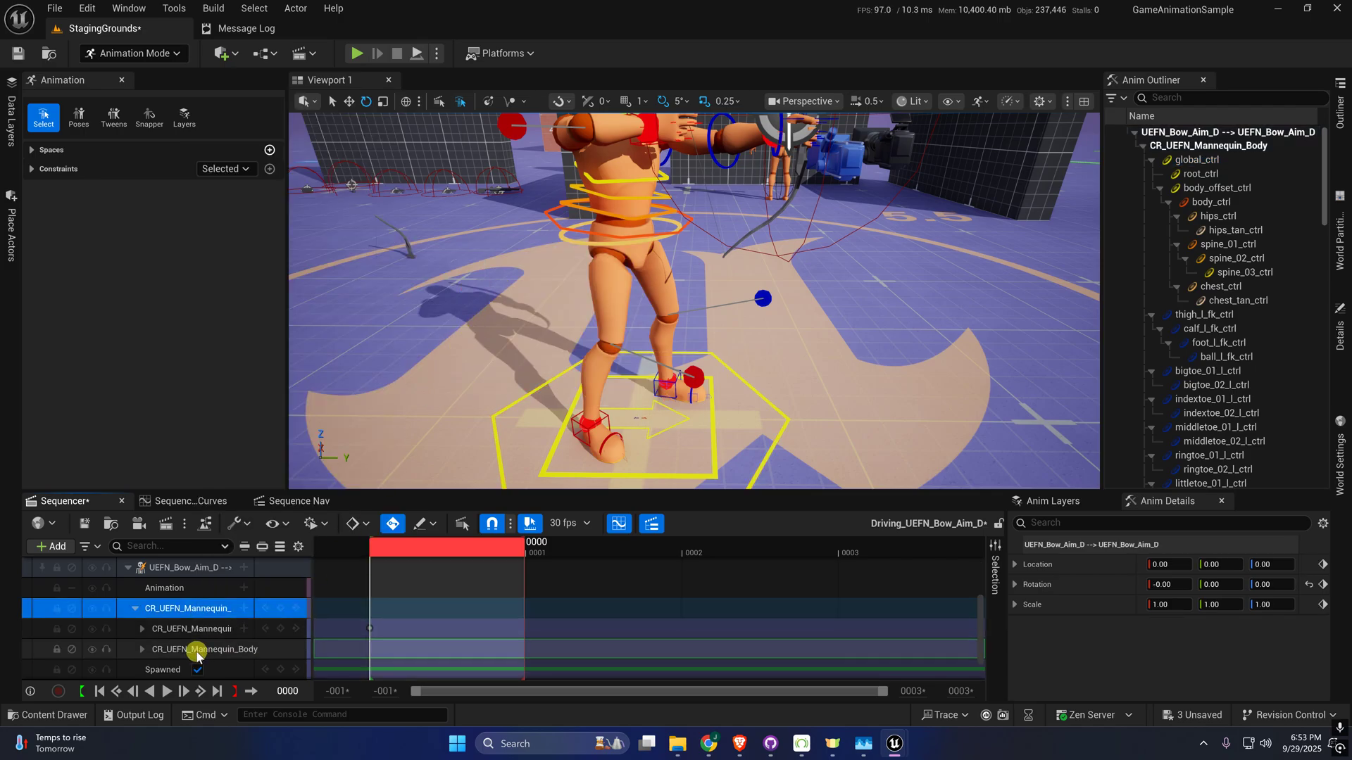
{"action": "left_click", "coordinate": [196, 649]}
- Add a Rotation constraint that makes upperarm_l_fk_ctrl follow spine_03_ctrl
{"action": "right_click_drag", "start_coordinate": [728, 288], "coordinate": [373, 245]}
{"action": "key", "text": "w"}
{"action": "key", "text": "w"}
{"action": "left_click", "coordinate": [652, 280]}
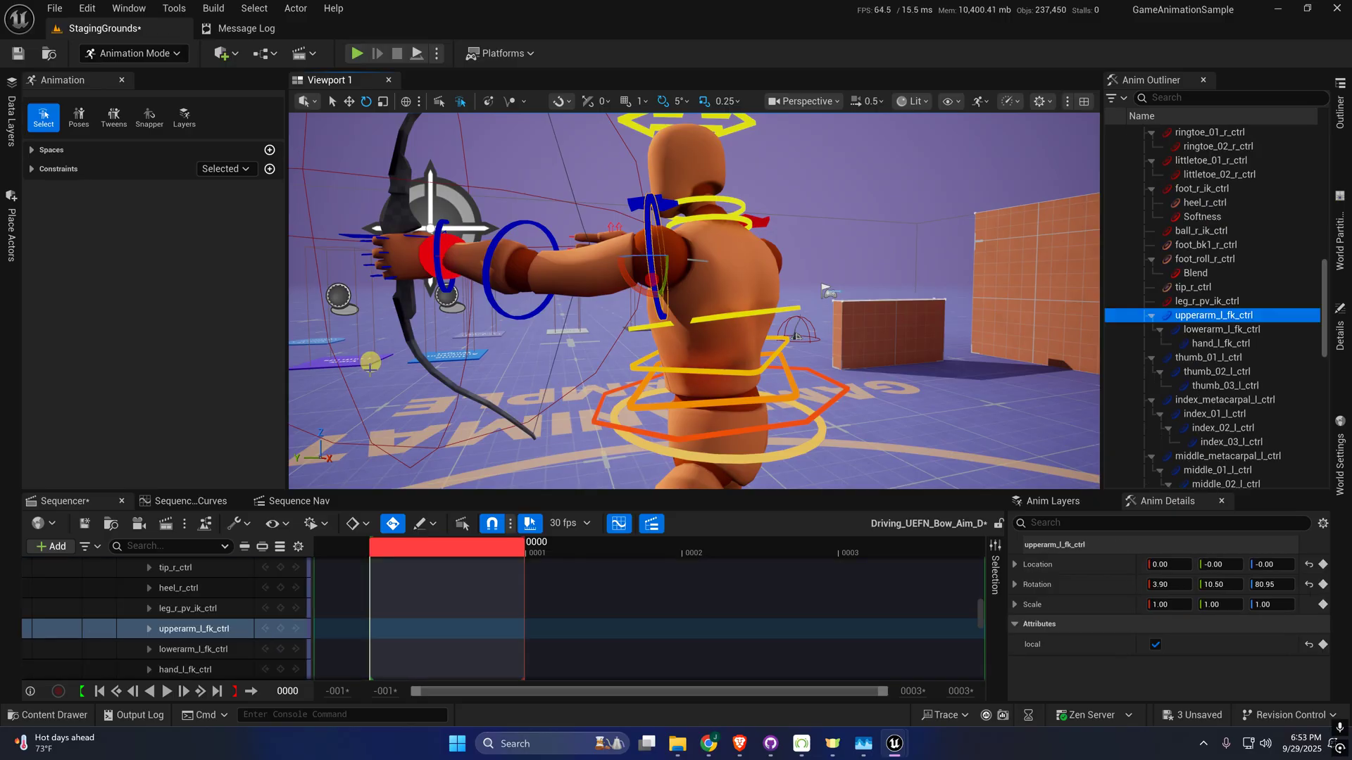
{"action": "left_click", "coordinate": [268, 169]}
{"action": "left_click", "coordinate": [310, 222]}
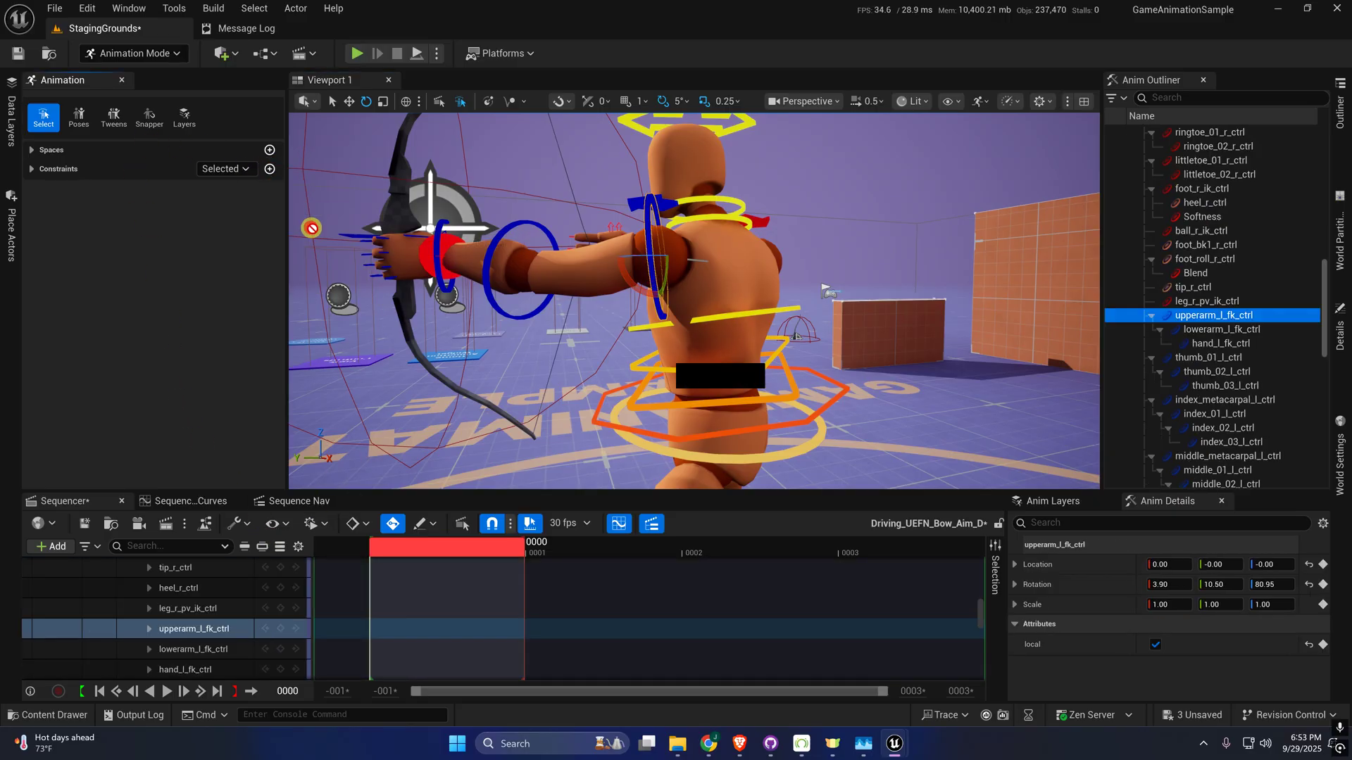
{"action": "left_click", "coordinate": [716, 315]}
- Add a Rotation constraint that makes head_ctrl follow upperarm_l_fk_ctrl
{"action": "right_click_drag", "start_coordinate": [736, 298], "coordinate": [699, 230]}
{"action": "key", "text": "d"}
{"action": "key", "text": "w"}
{"action": "key", "text": "s"}
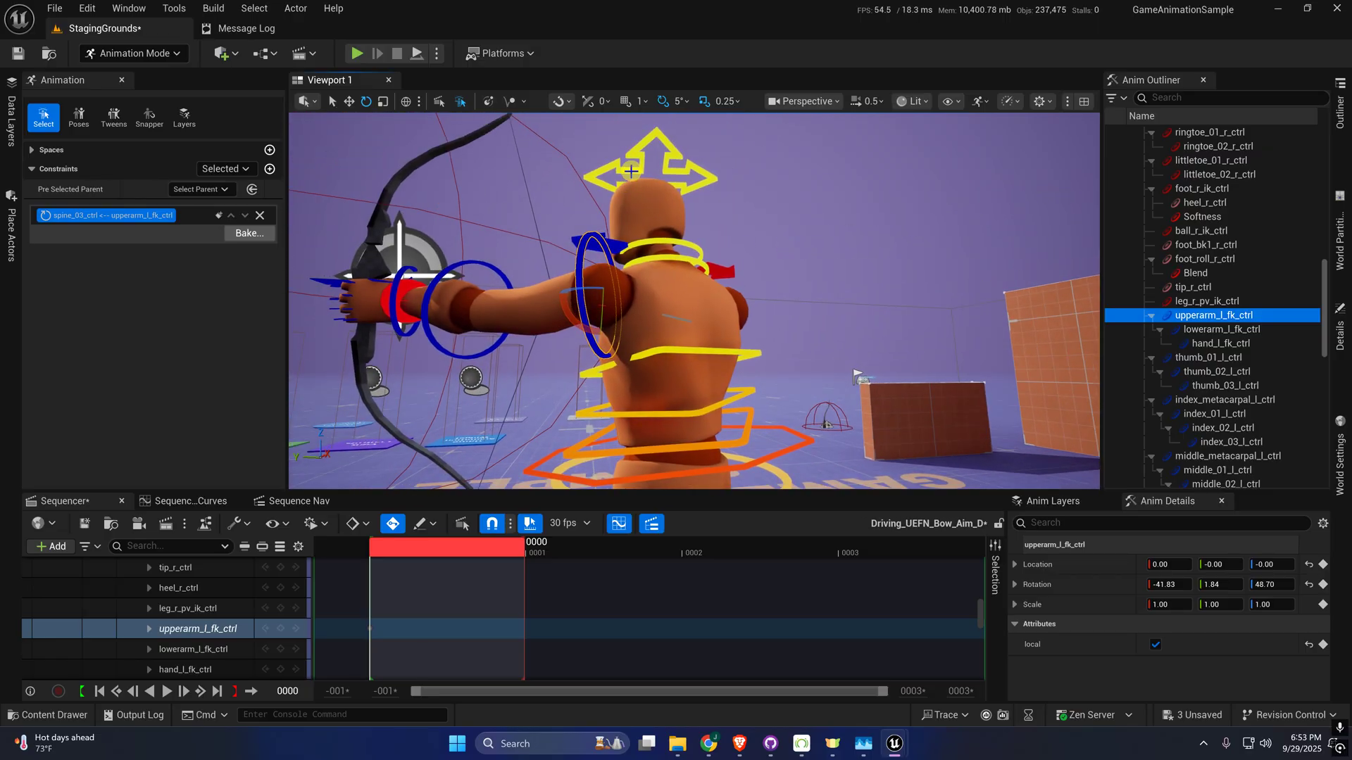
{"action": "left_click", "coordinate": [630, 171]}
{"action": "left_click", "coordinate": [252, 190]}
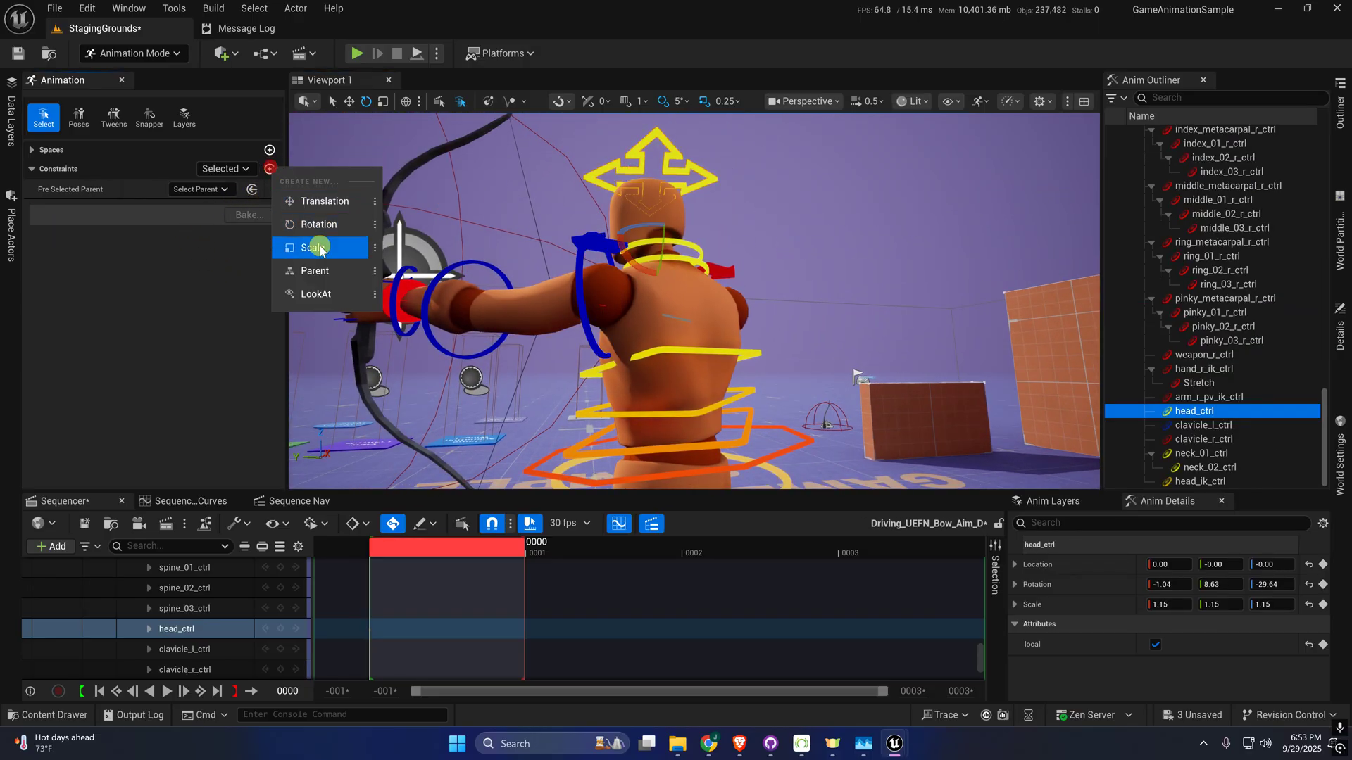
{"action": "left_click", "coordinate": [282, 244]}
{"action": "left_click", "coordinate": [582, 289]}
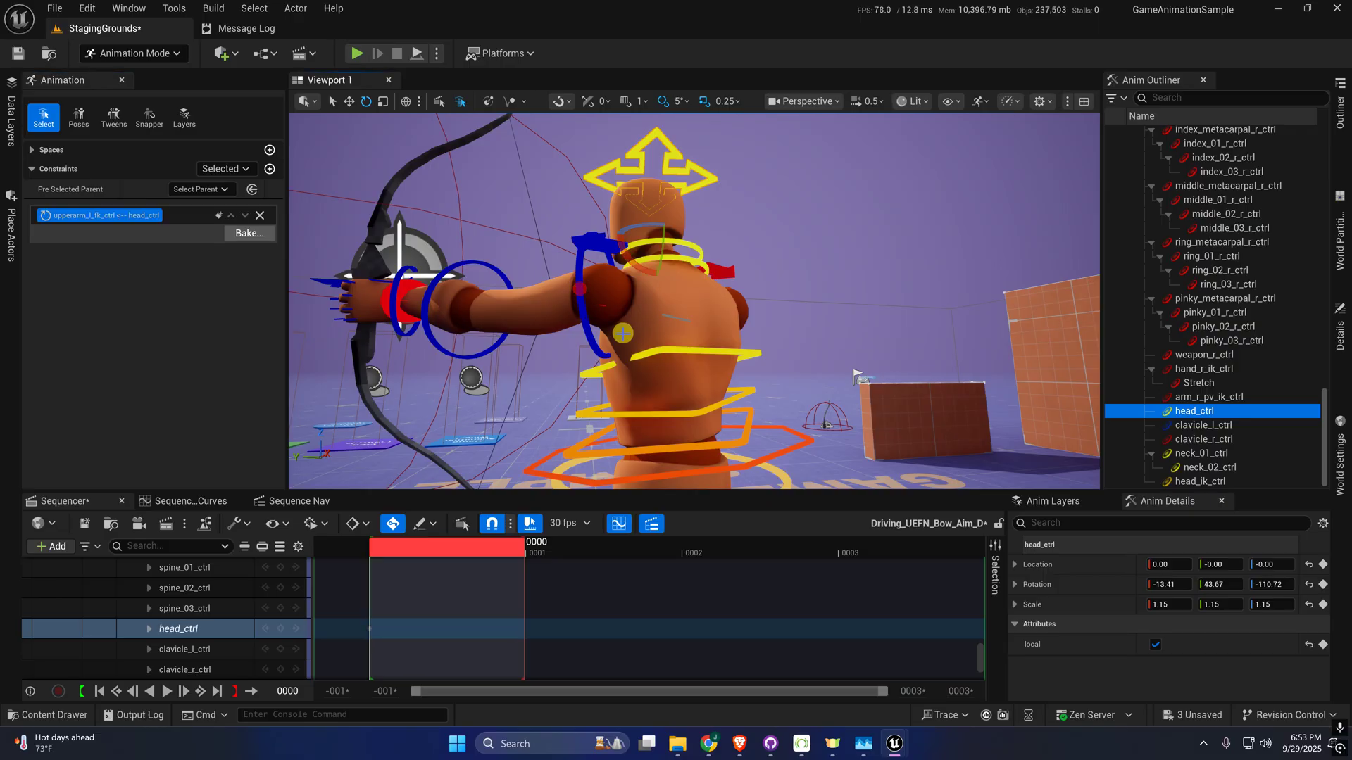
- Rotate spine_01_ctrl to lean the torso downward, to about 9.30, -8.92, -9.76
{"action": "left_click_drag", "start_coordinate": [581, 300], "coordinate": [873, 296], "text": "alt"}
{"action": "right_click_drag", "start_coordinate": [873, 296], "coordinate": [470, 289], "text": "alt"}
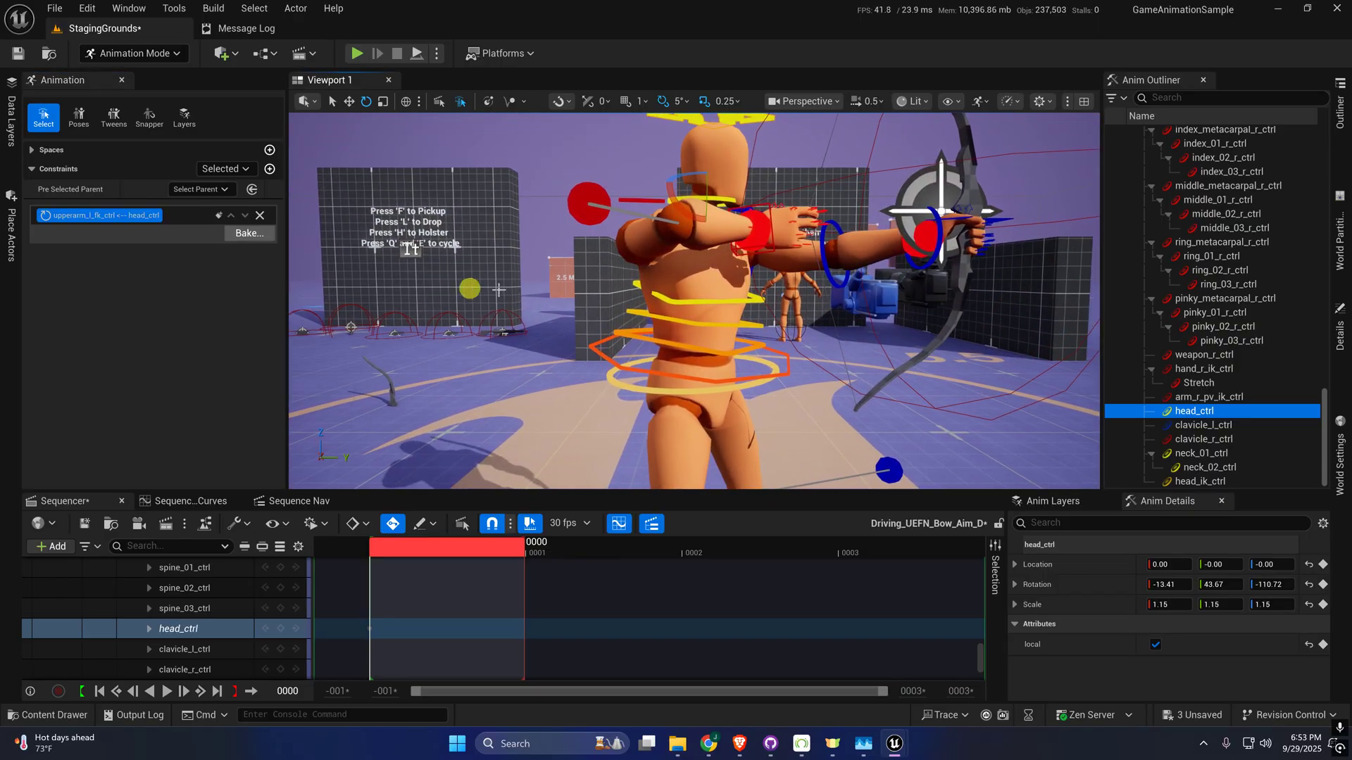
{"action": "left_click", "coordinate": [680, 344]}
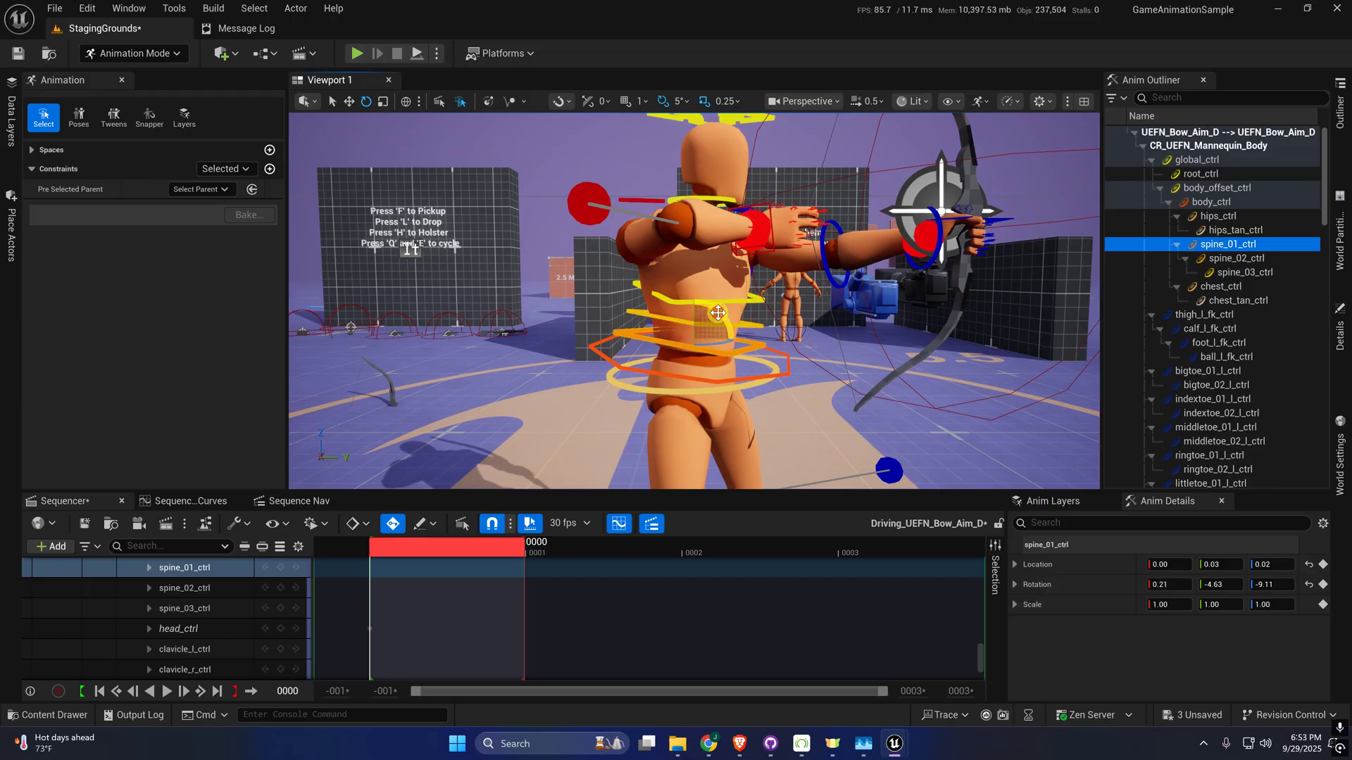
{"action": "left_click_drag", "start_coordinate": [717, 312], "coordinate": [729, 336]}
{"action": "right_click_drag", "start_coordinate": [609, 286], "coordinate": [547, 272]}
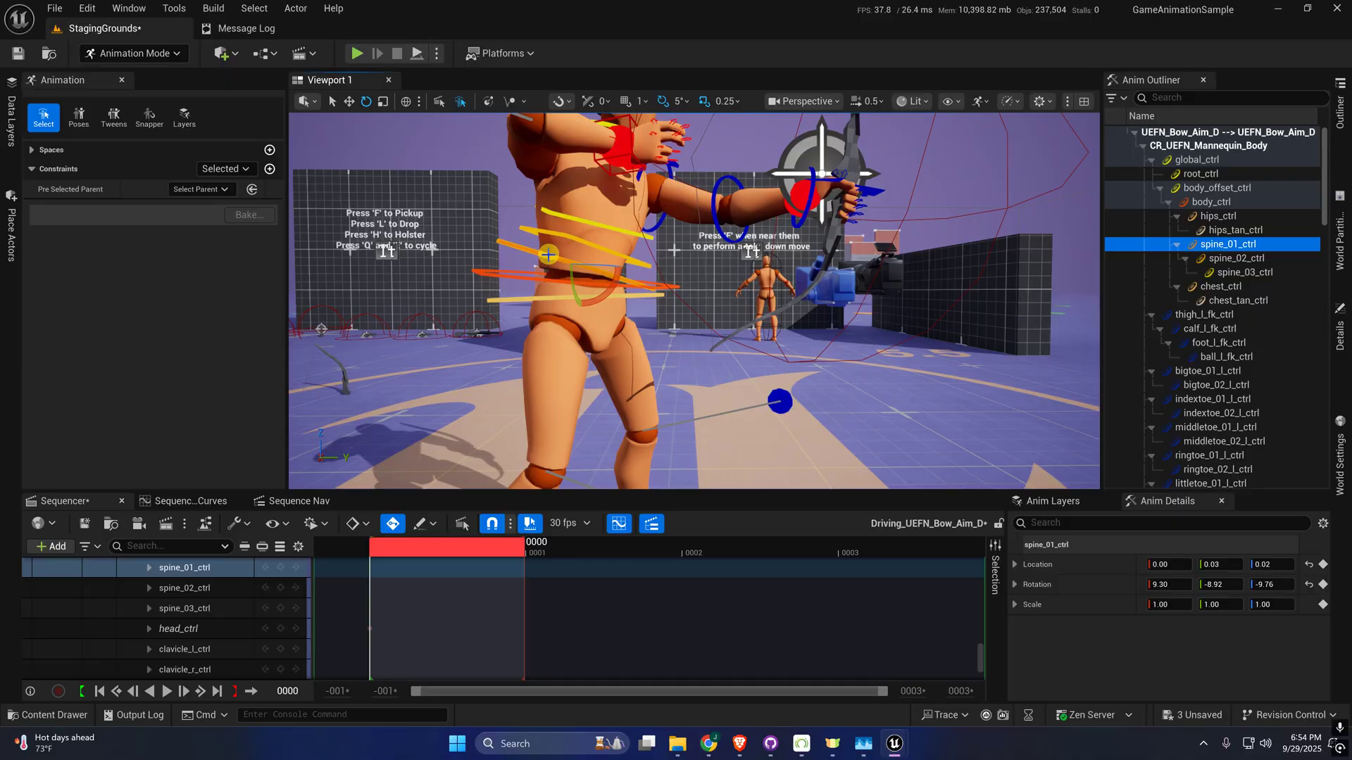
{"action": "left_click_drag", "start_coordinate": [549, 254], "coordinate": [617, 246], "text": "alt"}
- Bend the upper torso farther down with spine_02_ctrl and spine_03_ctrl, rotating spine_03_ctrl to about 20.16, -15.75, 15.54
{"action": "left_click", "coordinate": [537, 261]}
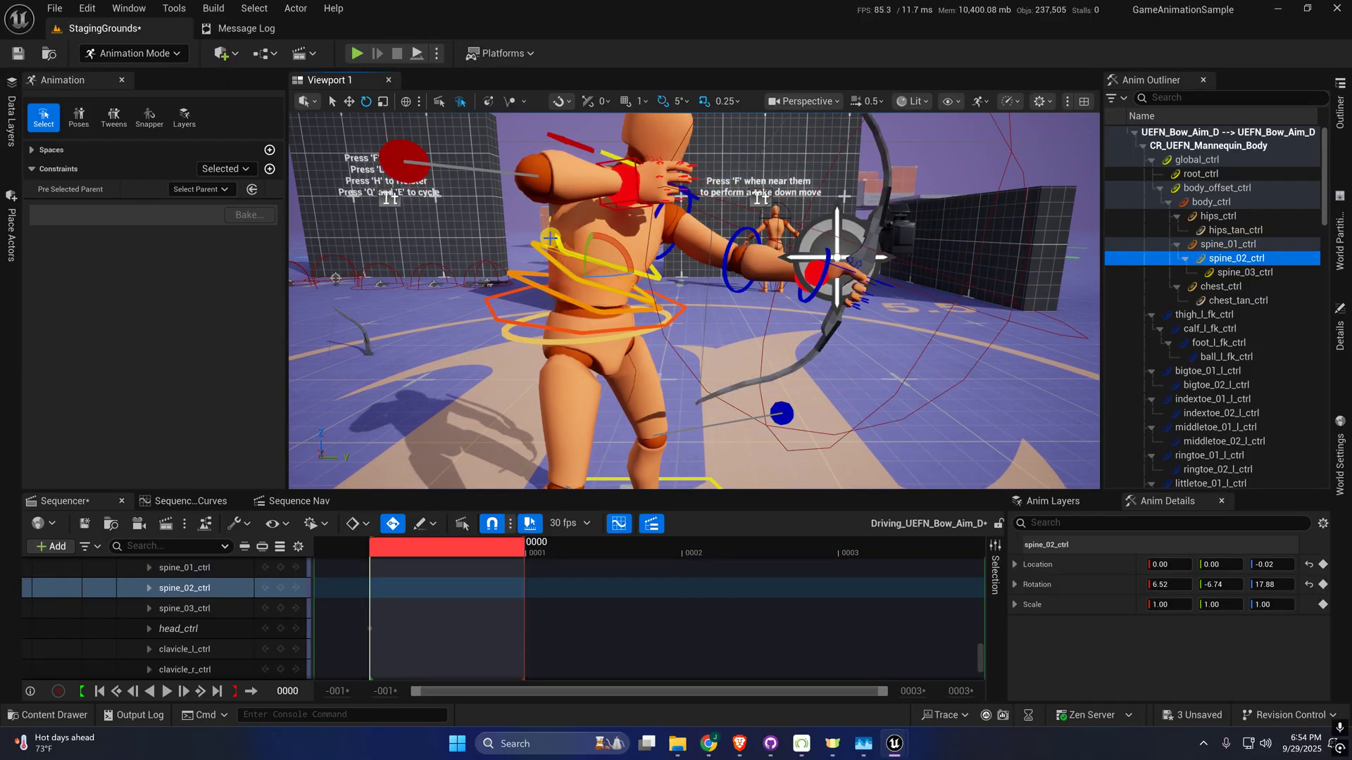
{"action": "key", "text": "Down"}
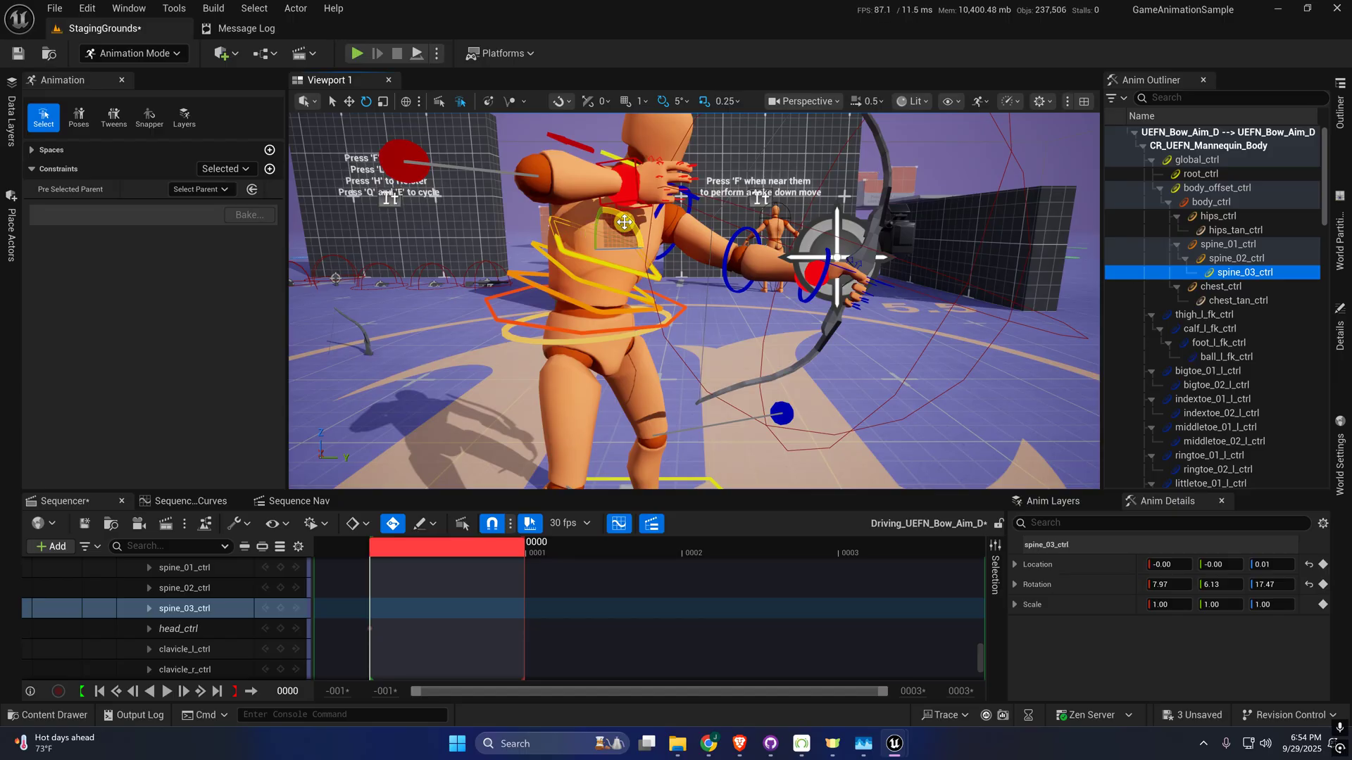
{"action": "left_click_drag", "start_coordinate": [623, 221], "coordinate": [583, 235]}
{"action": "right_click_drag", "start_coordinate": [493, 247], "coordinate": [725, 253]}
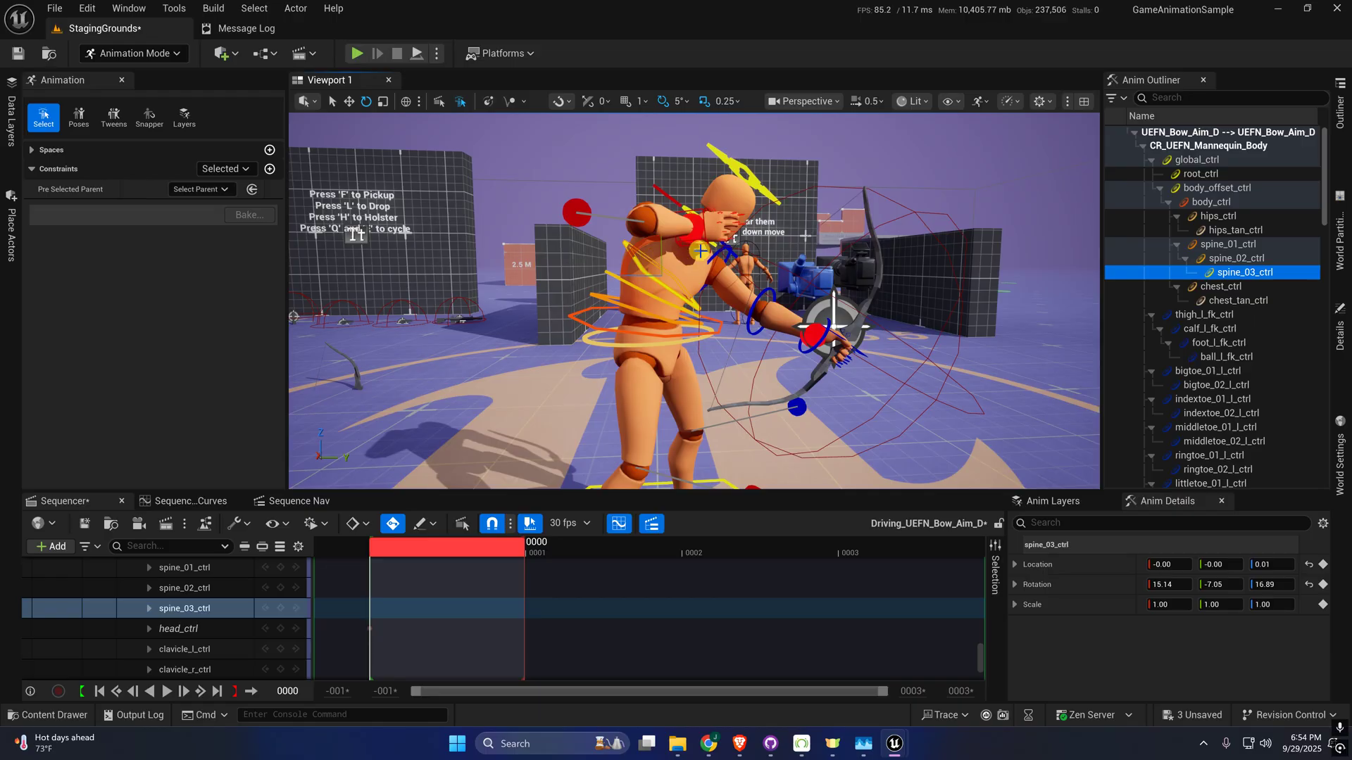
{"action": "right_click_drag", "start_coordinate": [705, 248], "coordinate": [702, 274]}
{"action": "left_click_drag", "start_coordinate": [680, 277], "coordinate": [702, 287]}
{"action": "right_click_drag", "start_coordinate": [352, 264], "coordinate": [364, 214]}
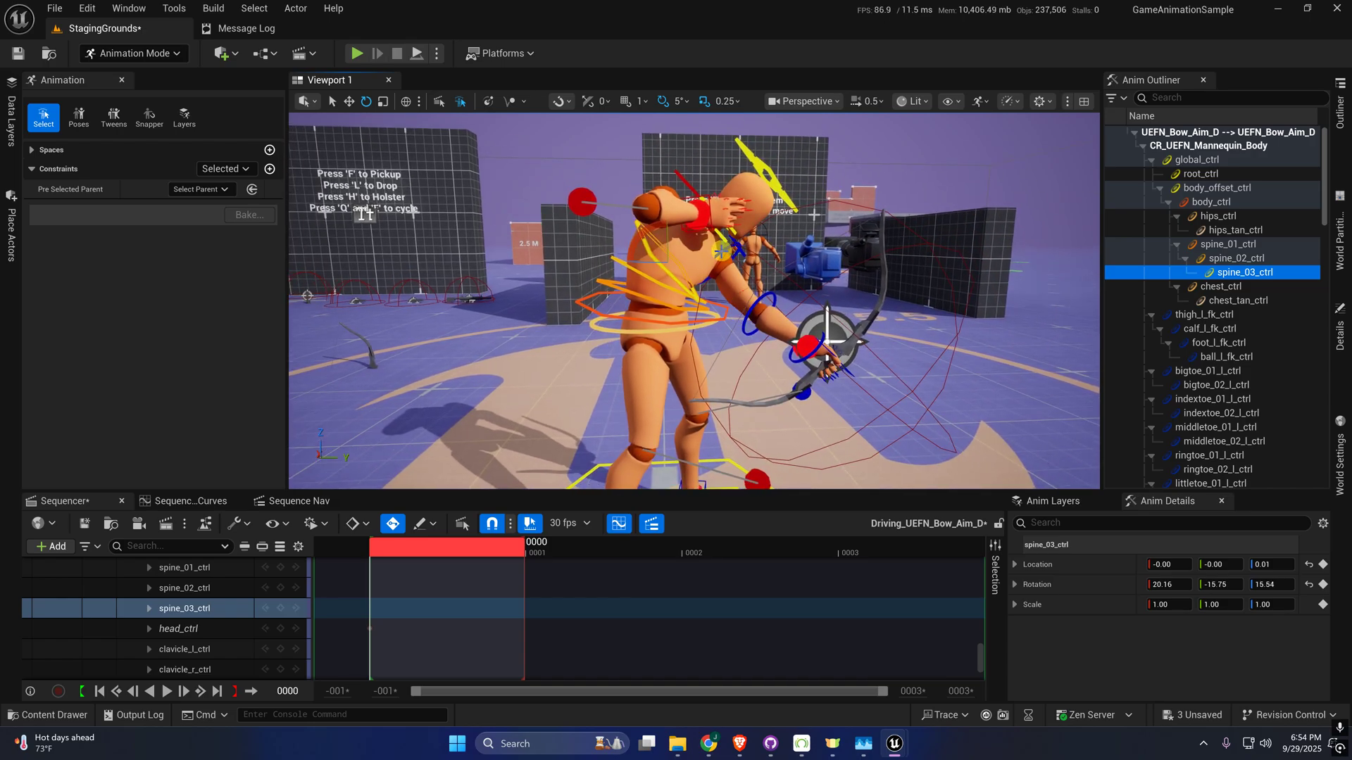
- Rotate upperarm_l_fk_ctrl by 45 degrees so the bow arm points toward the ground
{"action": "left_click", "coordinate": [722, 251]}
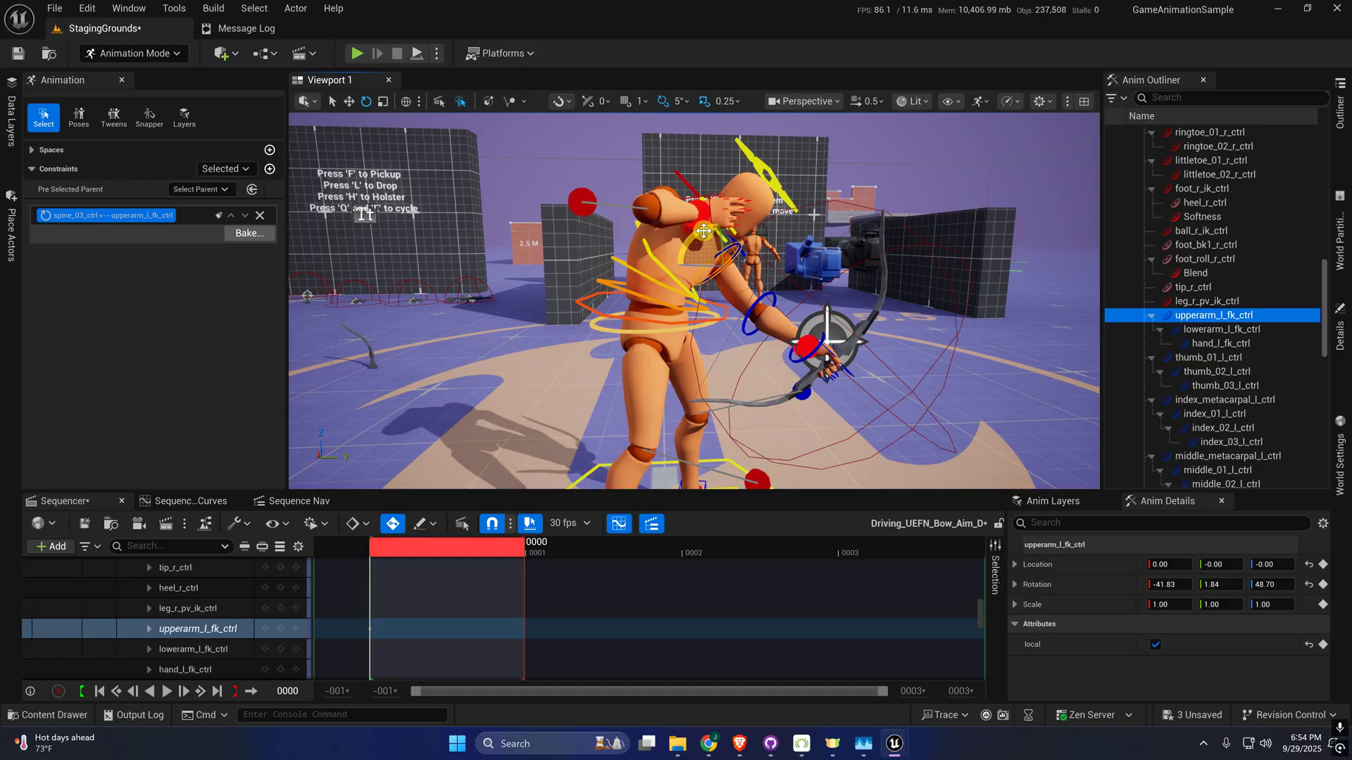
{"action": "left_click_drag", "start_coordinate": [718, 230], "coordinate": [785, 243]}
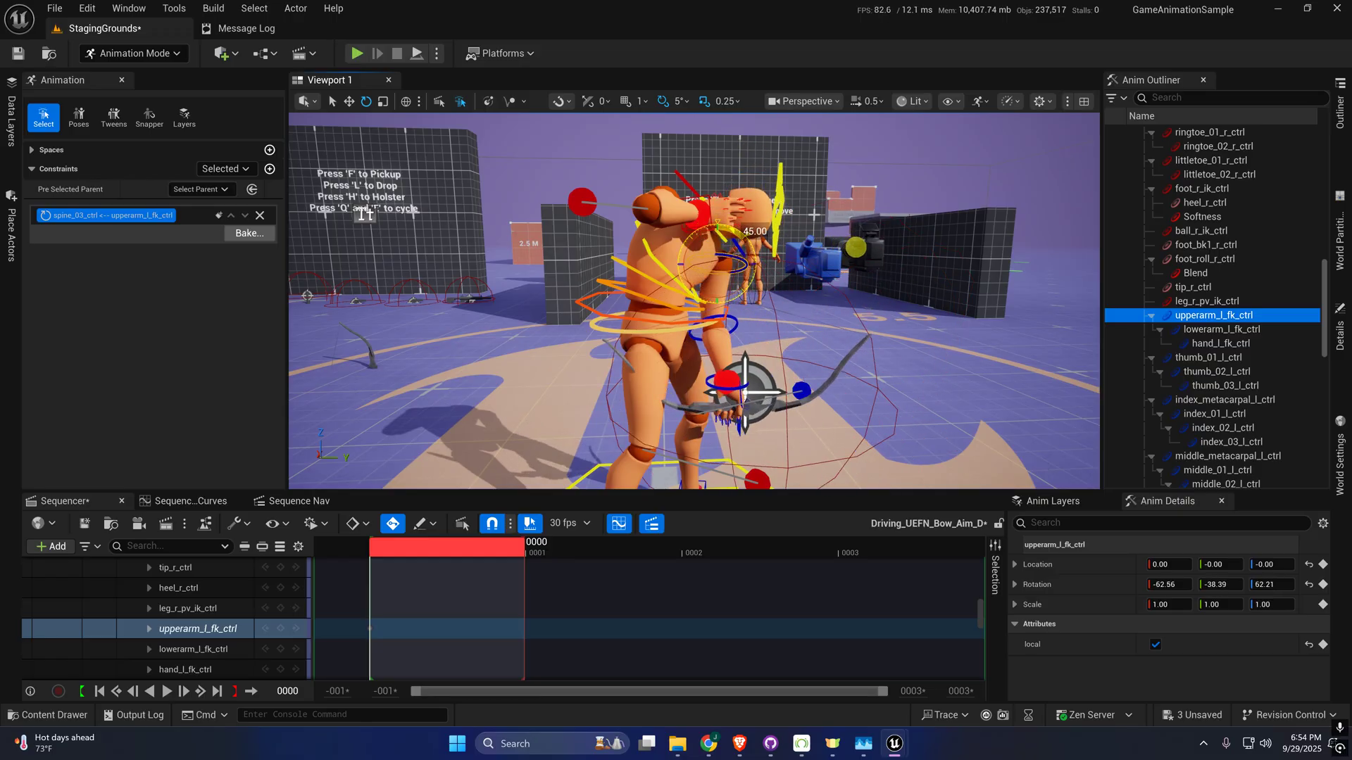
{"action": "left_click_drag", "start_coordinate": [785, 243], "coordinate": [792, 246]}
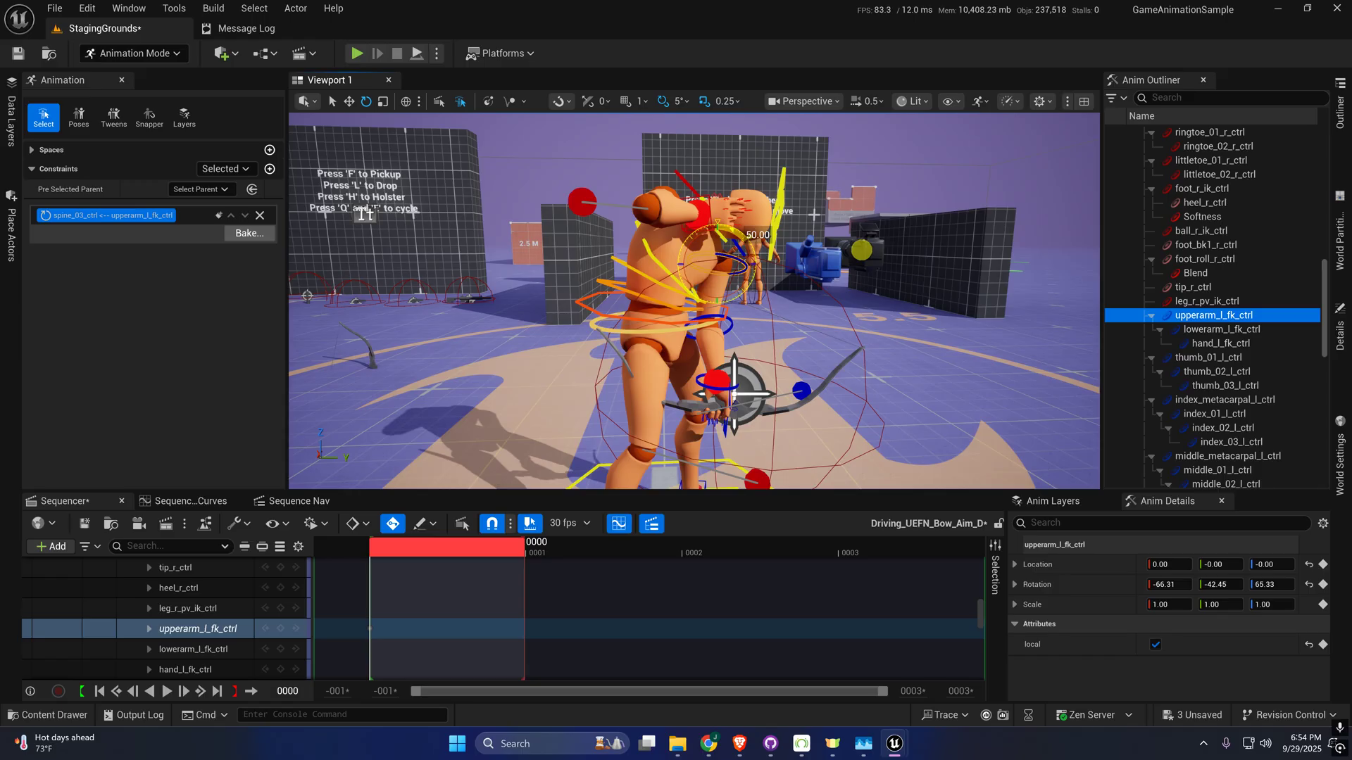
{"action": "left_click_drag", "start_coordinate": [792, 246], "coordinate": [785, 243]}
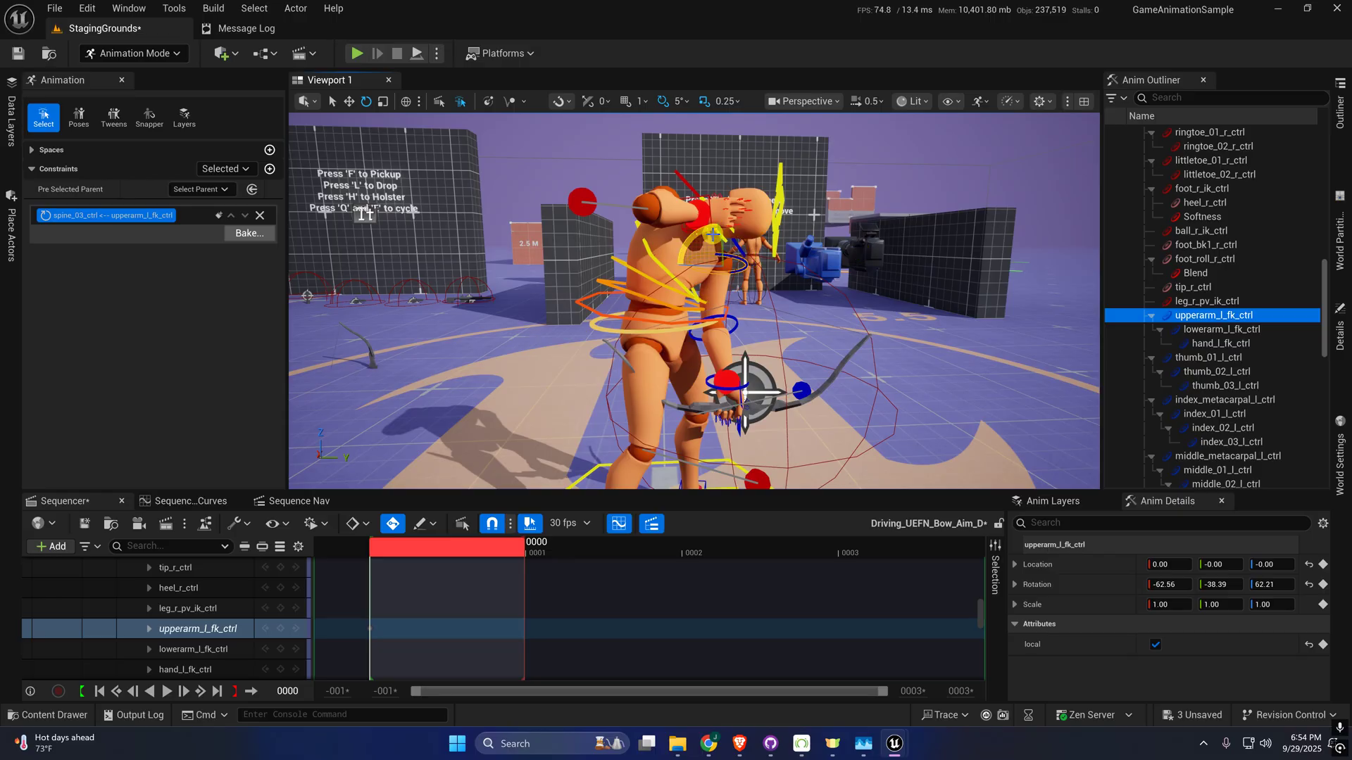
- Try rotating spine_01_ctrl by 5 degrees in the front view, and undo that rotation
{"action": "left_click_drag", "start_coordinate": [797, 269], "coordinate": [620, 271], "text": "alt"}
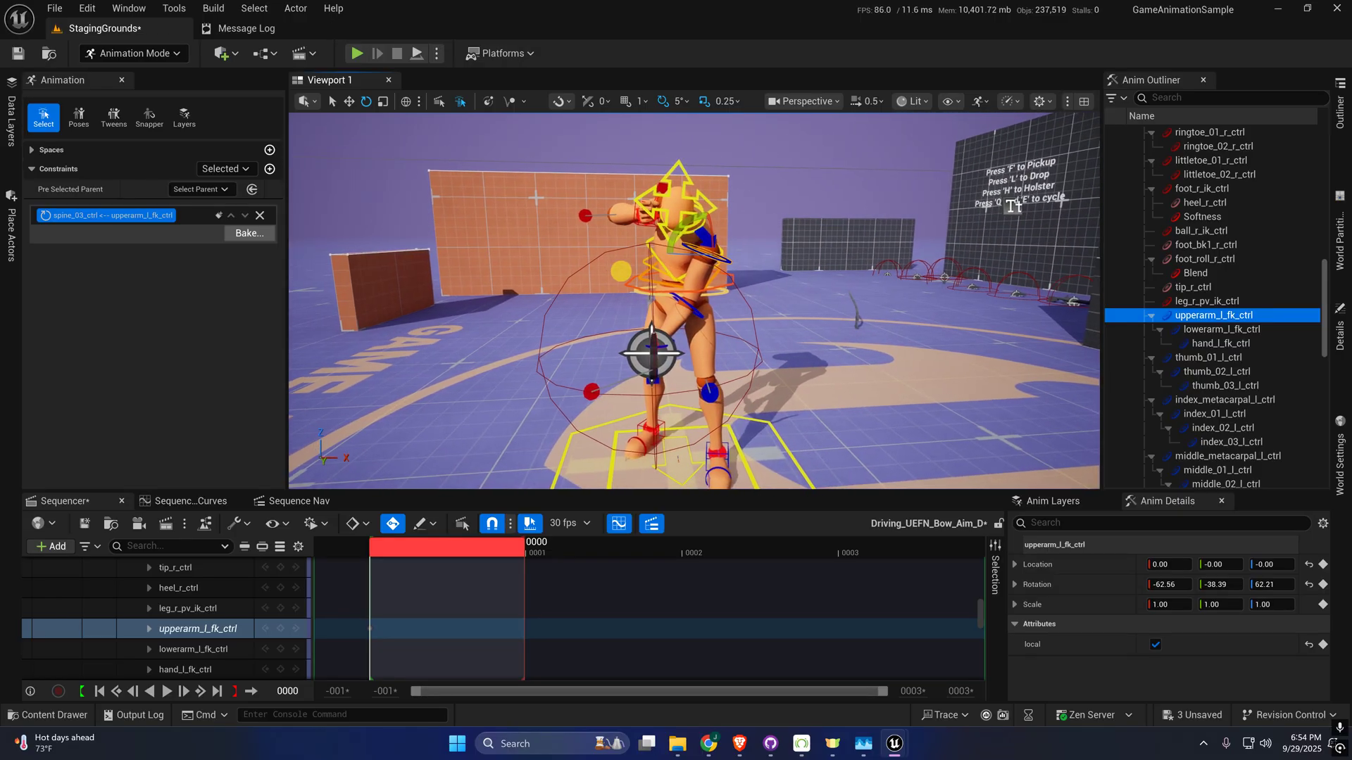
{"action": "scroll", "coordinate": [620, 271], "scroll_direction": "up", "scroll_amount": 5}
{"action": "mouse_move", "coordinate": [620, 271]}
{"action": "middle_mouse_down"}
{"action": "mouse_move", "coordinate": [609, 278]}
{"action": "mouse_move", "coordinate": [621, 271]}
{"action": "middle_mouse_up"}
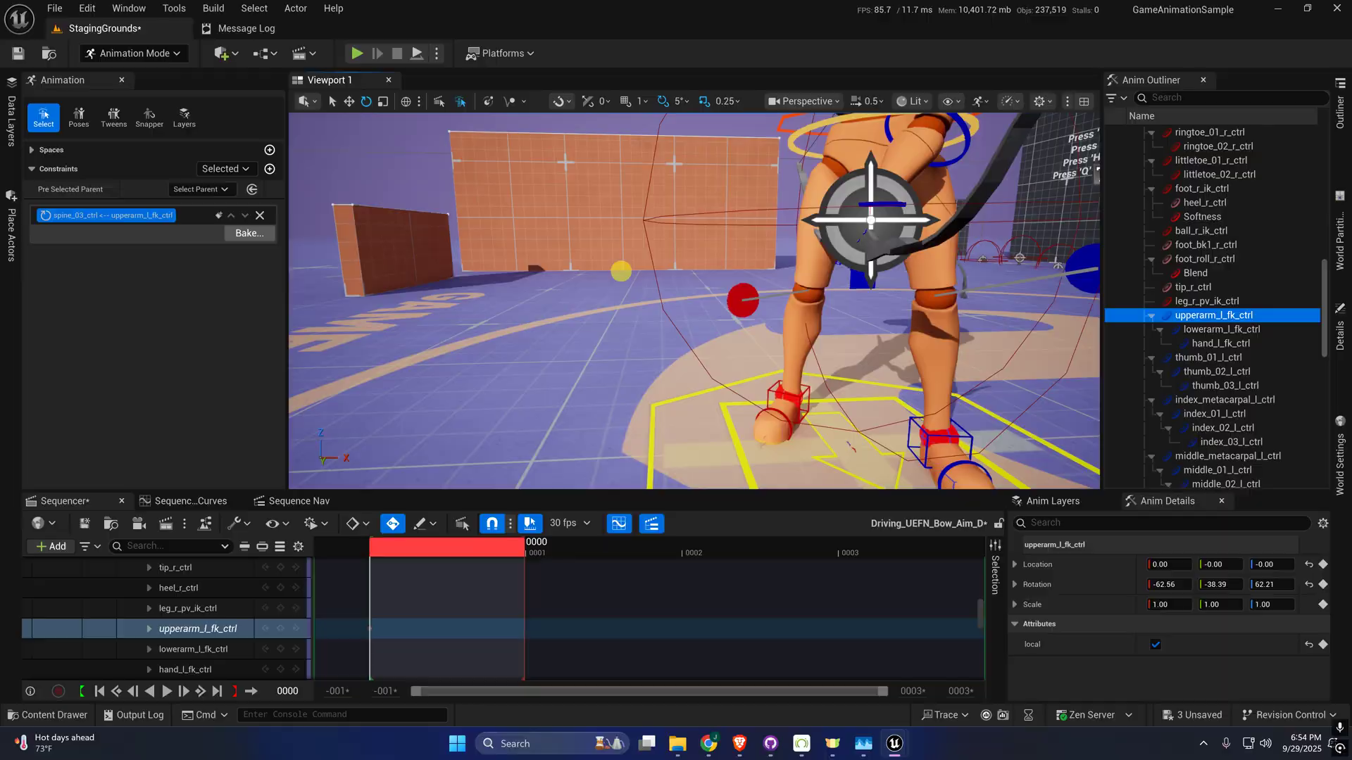
{"action": "right_click_drag", "start_coordinate": [621, 271], "coordinate": [537, 218]}
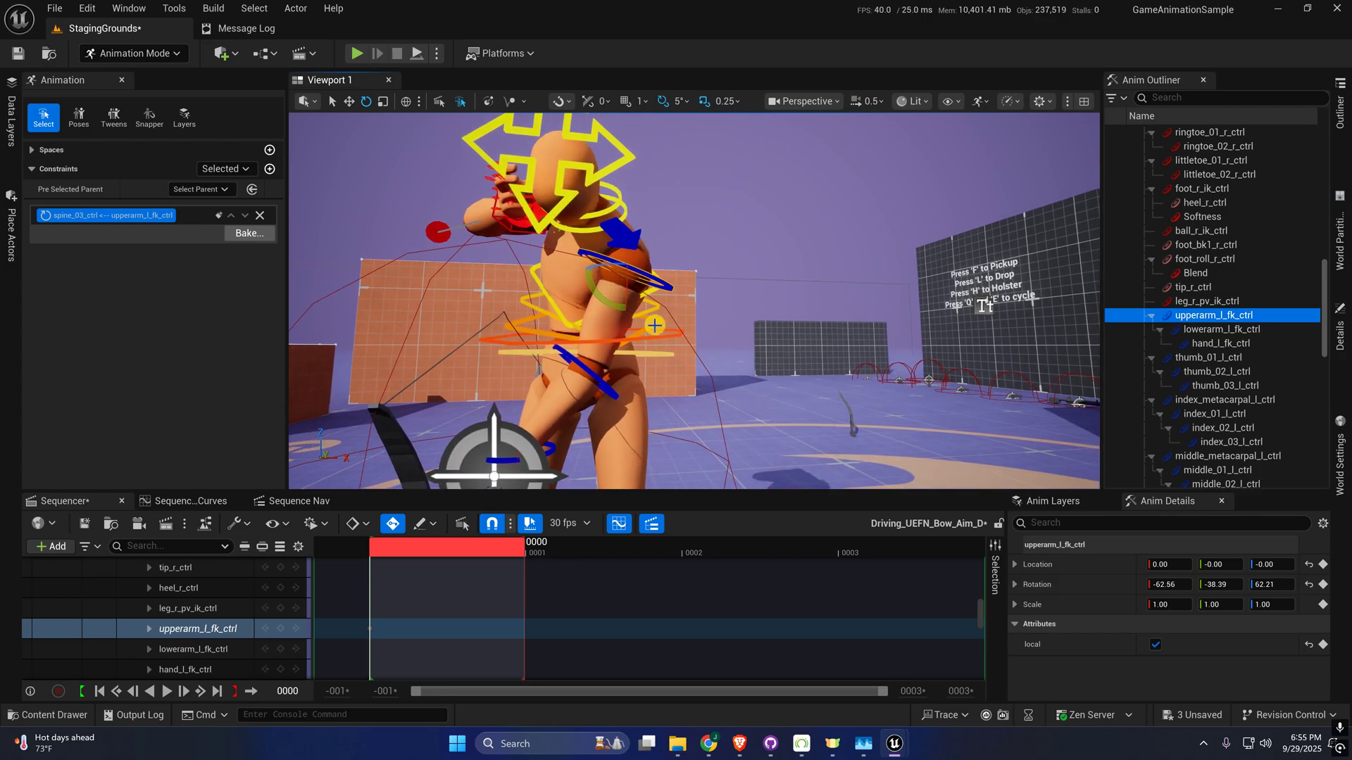
{"action": "left_click", "coordinate": [636, 328]}
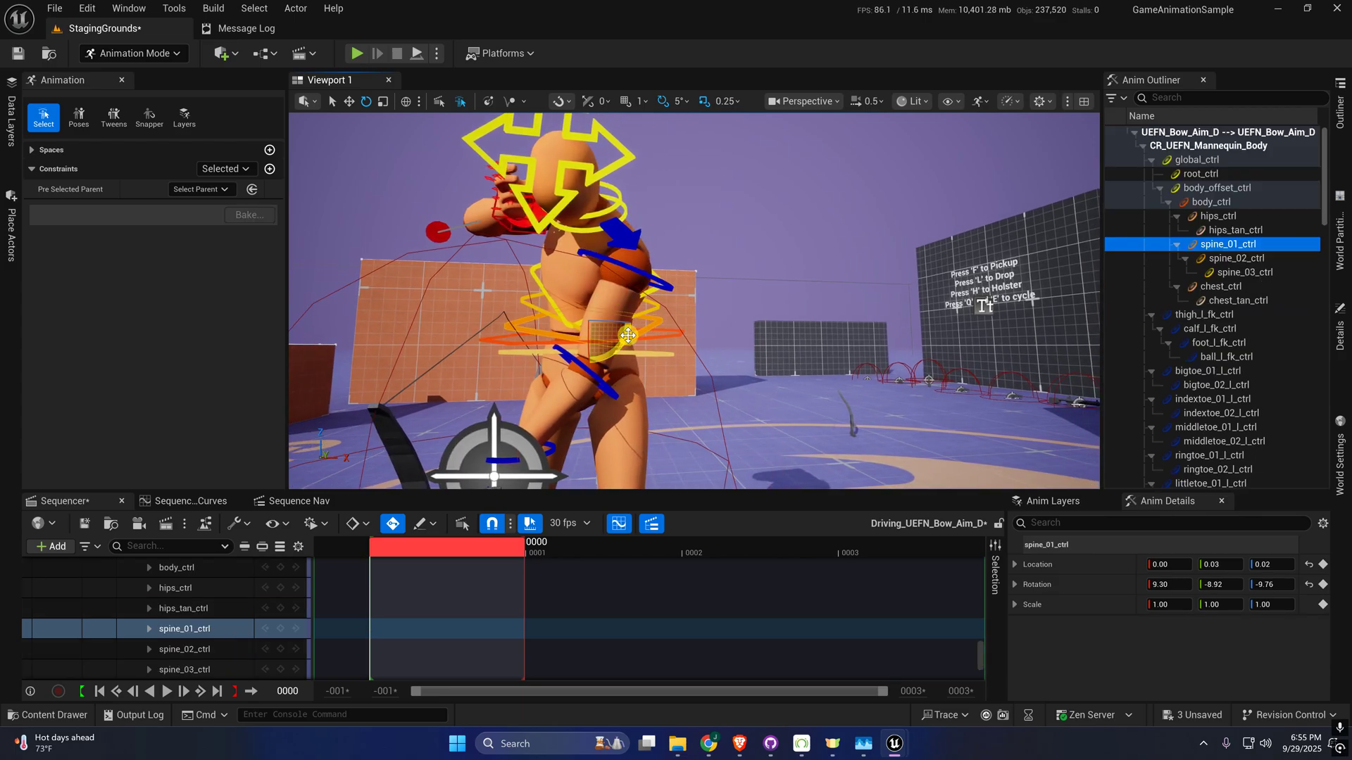
{"action": "left_click_drag", "start_coordinate": [627, 334], "coordinate": [628, 324]}
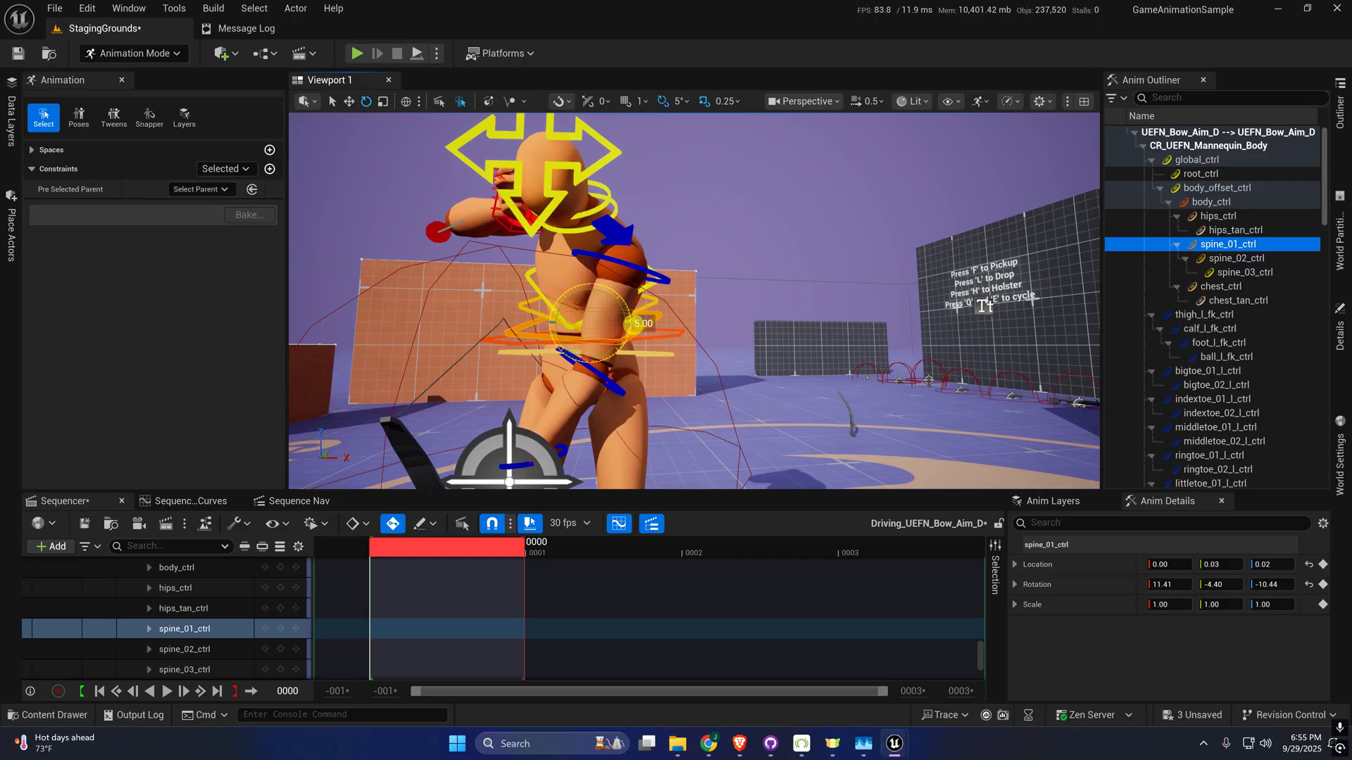
{"action": "key", "text": "ctrl+z"}
- Select global_ctrl and examine the whole downward aim pose from the front and the side
{"action": "right_click_drag", "start_coordinate": [661, 345], "coordinate": [667, 369]}
{"action": "key", "text": "w"}
{"action": "key", "text": "d"}
{"action": "right_click_drag", "start_coordinate": [721, 331], "coordinate": [721, 415]}
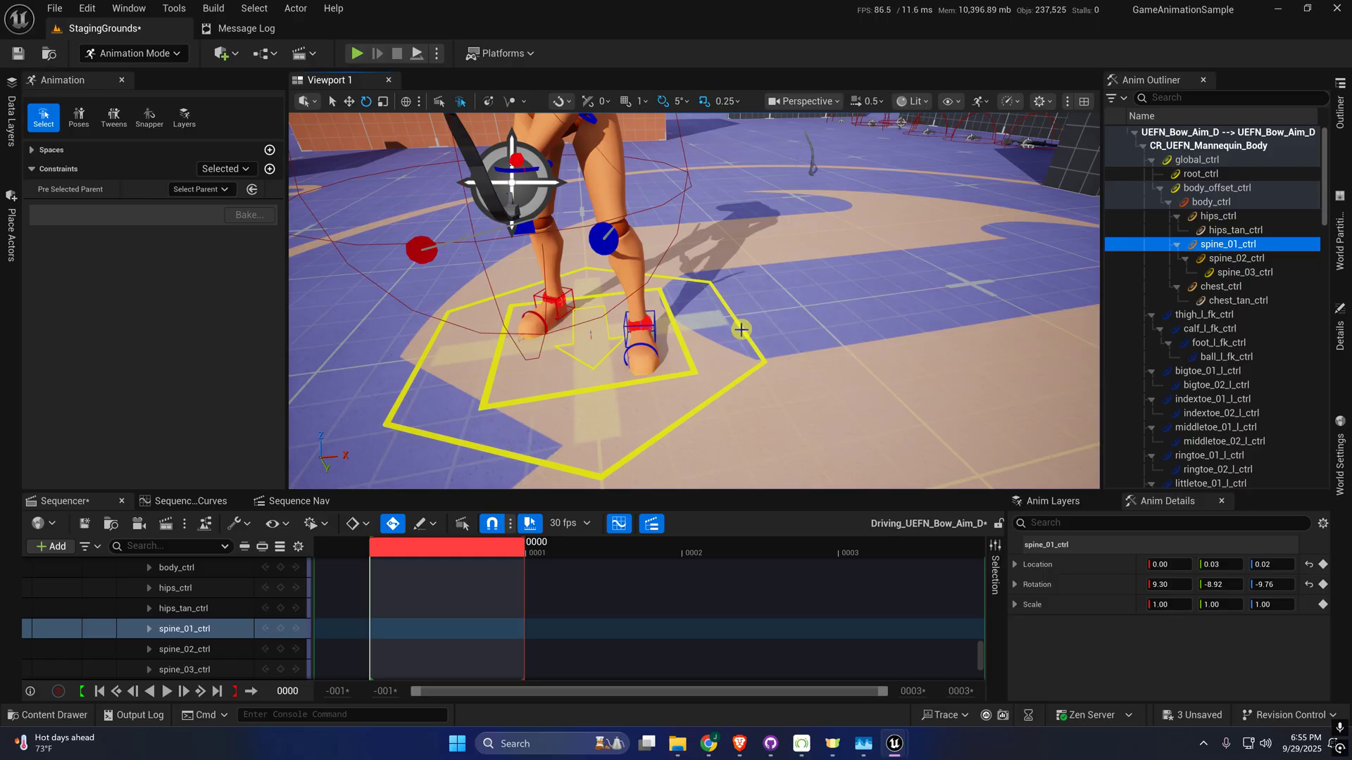
{"action": "left_click", "coordinate": [741, 330]}
{"action": "key", "text": "f"}
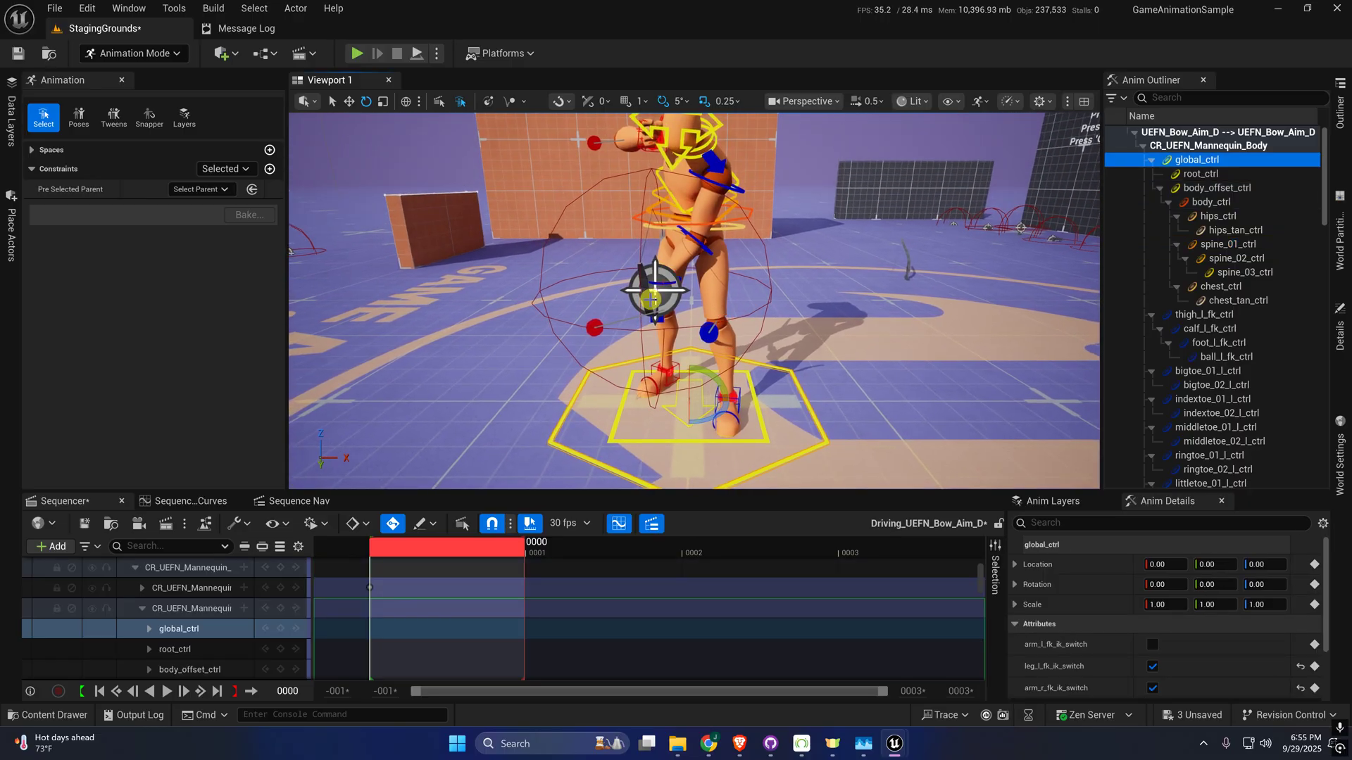
{"action": "left_click_drag", "start_coordinate": [654, 299], "coordinate": [537, 293], "text": "alt"}
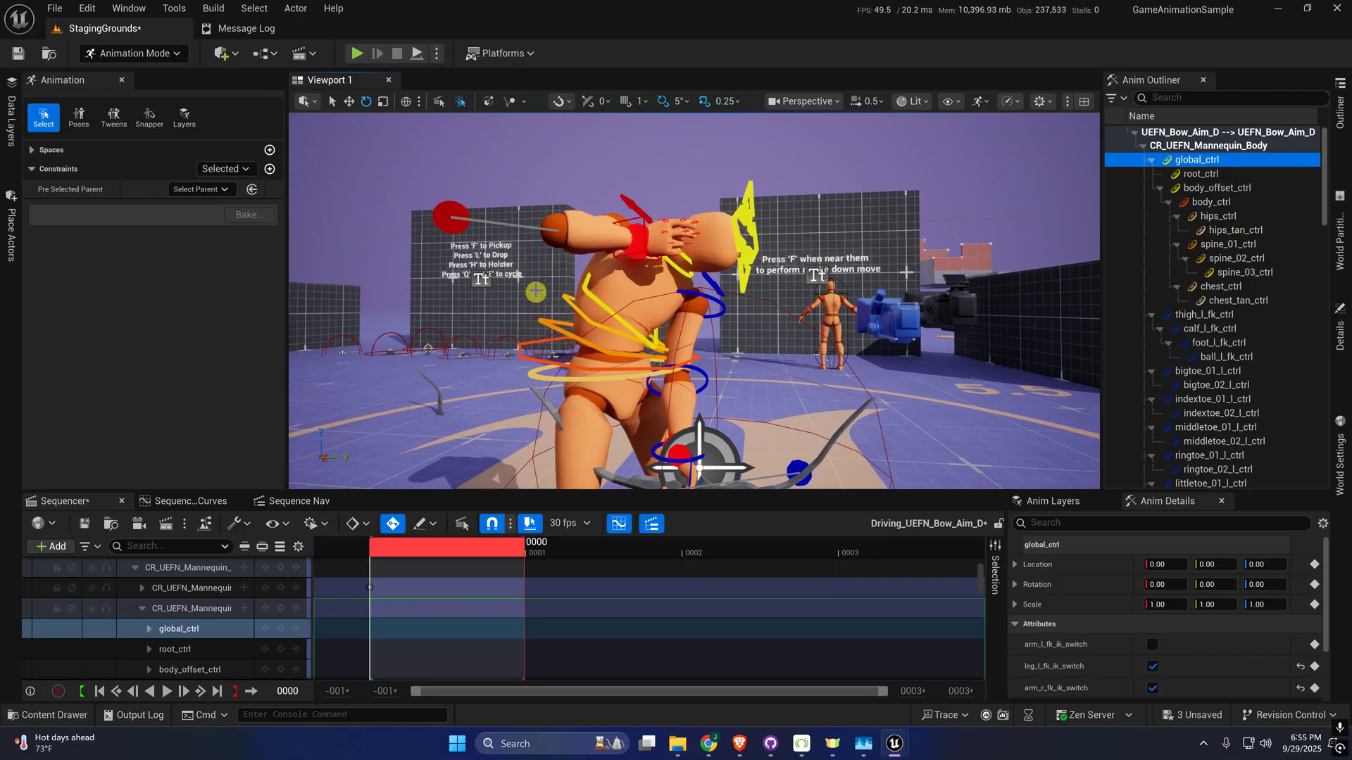
{"action": "right_click_drag", "start_coordinate": [537, 293], "coordinate": [618, 475], "text": "alt"}
- Try deleting the additive section of the mannequin control rig to compare with the base pose, and undo the deletion
{"action": "right_click", "coordinate": [187, 609]}
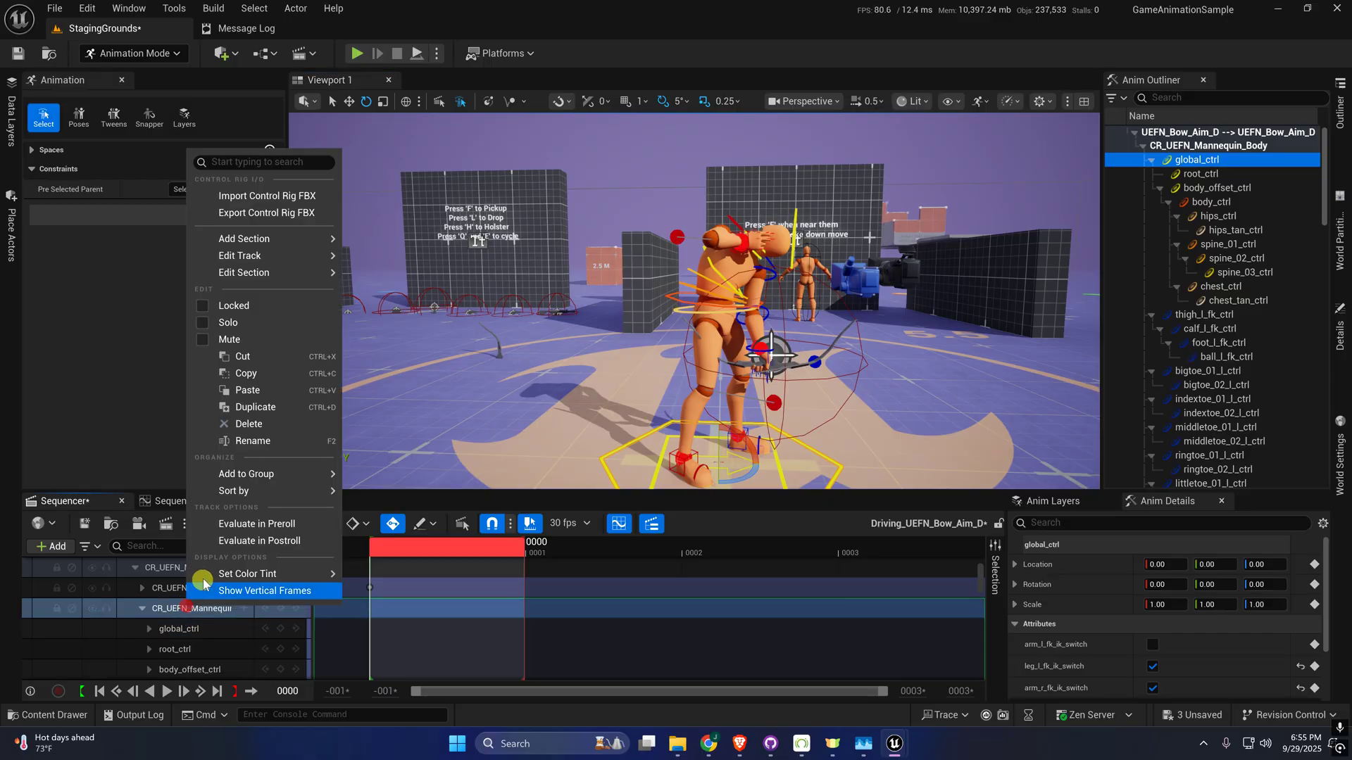
{"action": "left_click", "coordinate": [257, 423]}
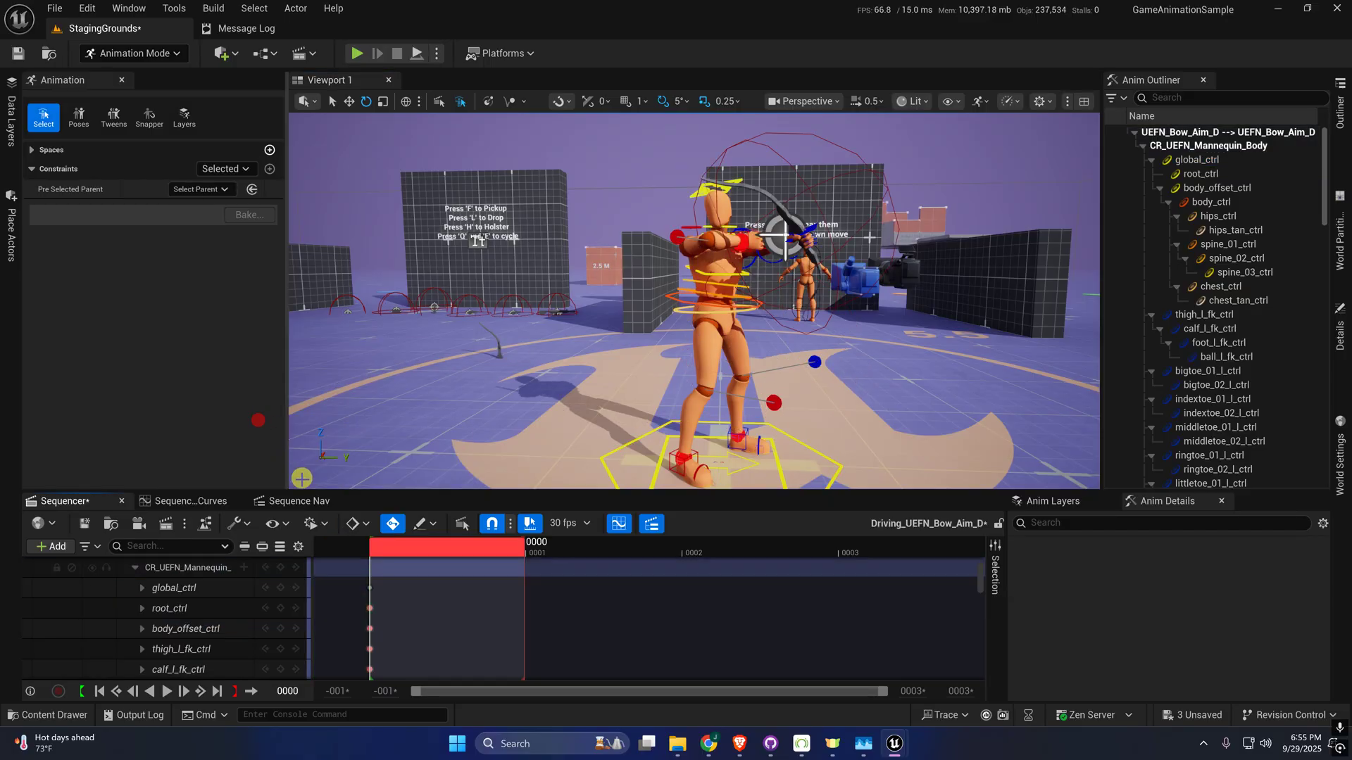
{"action": "right_click_drag", "start_coordinate": [688, 328], "coordinate": [723, 320]}
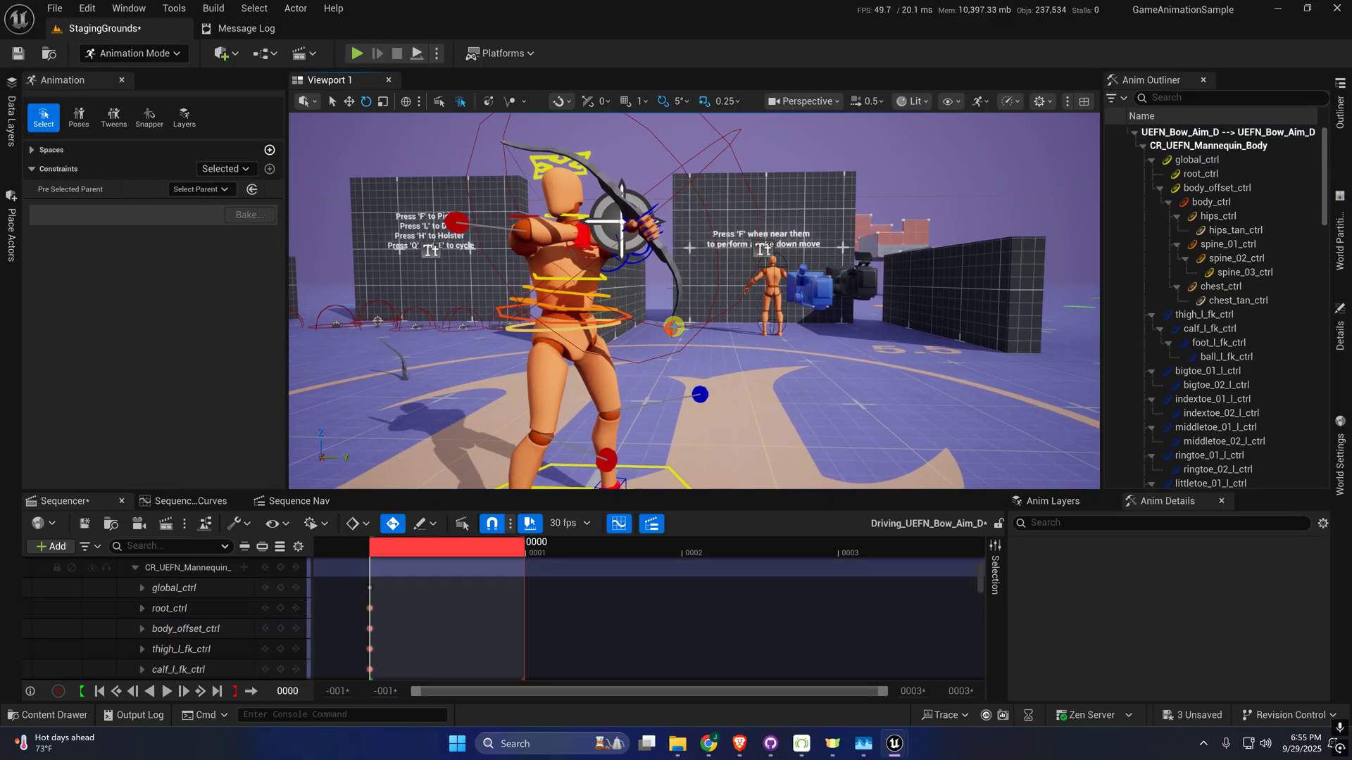
{"action": "key", "text": "ctrl+z"}
{"action": "key", "text": "ctrl+z"}
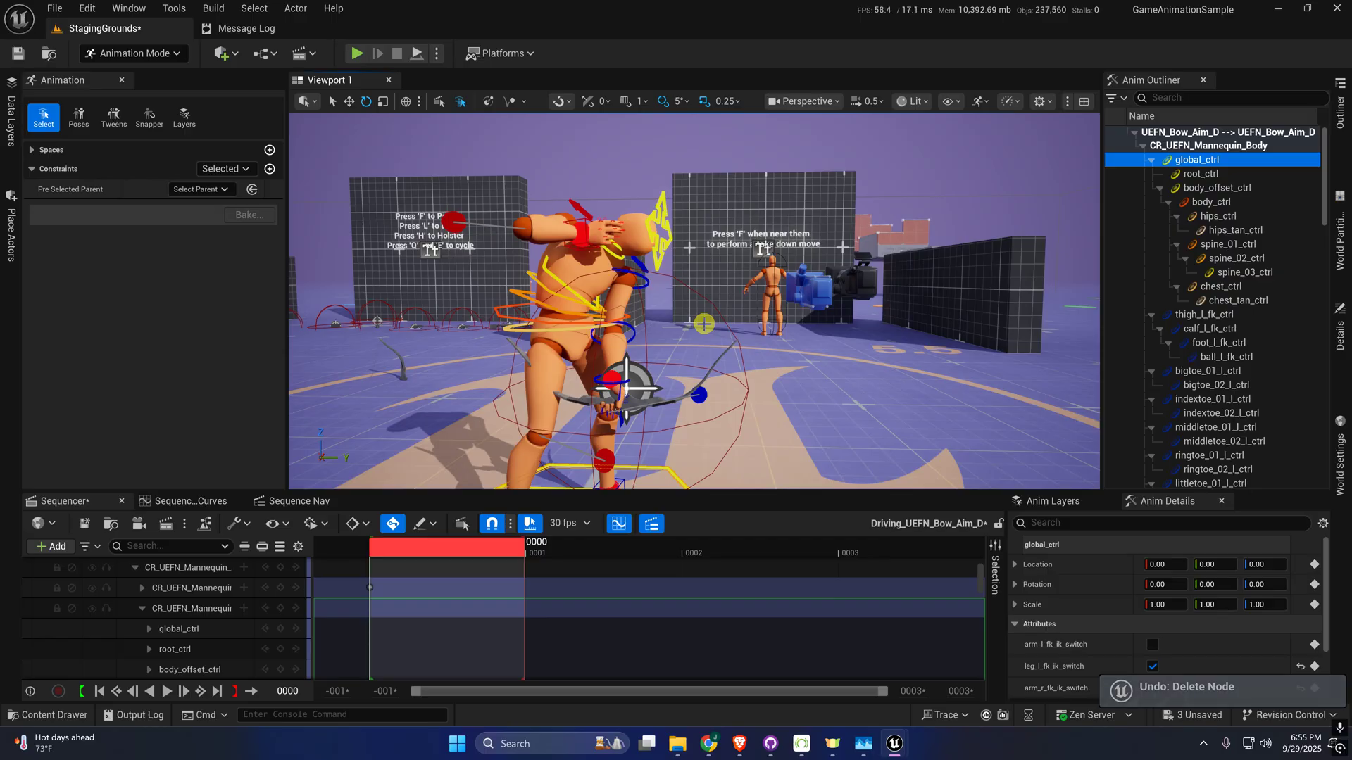
- Undo the downward rotations of upperarm_l_fk_ctrl, spine_03_ctrl, spine_02_ctrl and spine_01_ctrl, back to the selection of head_ctrl
{"action": "key", "text": "ctrl+z"}
{"action": "key", "text": "ctrl+z"}
{"action": "key", "text": "ctrl+z"}
{"action": "key", "text": "ctrl+z"}
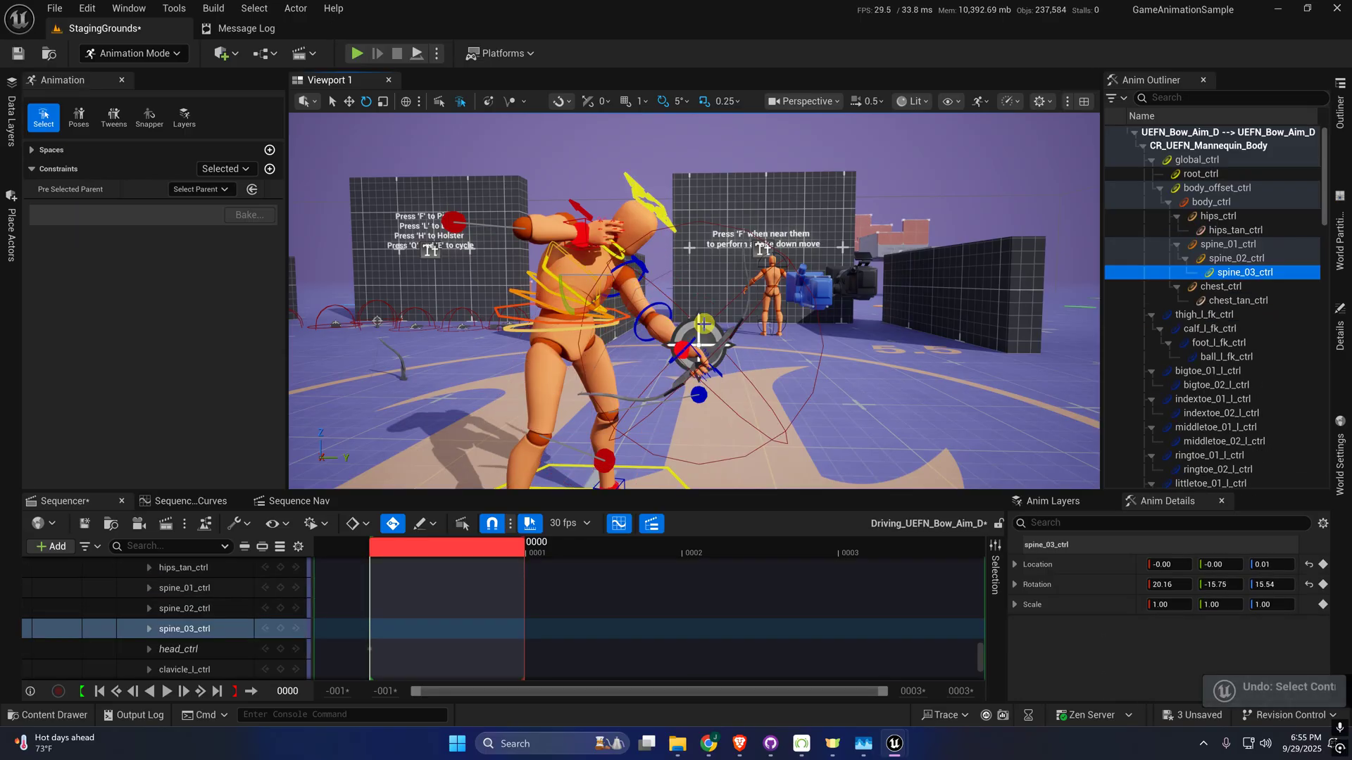
{"action": "key", "text": "ctrl+z"}
{"action": "key", "text": "ctrl+z"}
{"action": "key", "text": "ctrl+z"}
{"action": "key", "text": "ctrl+z"}
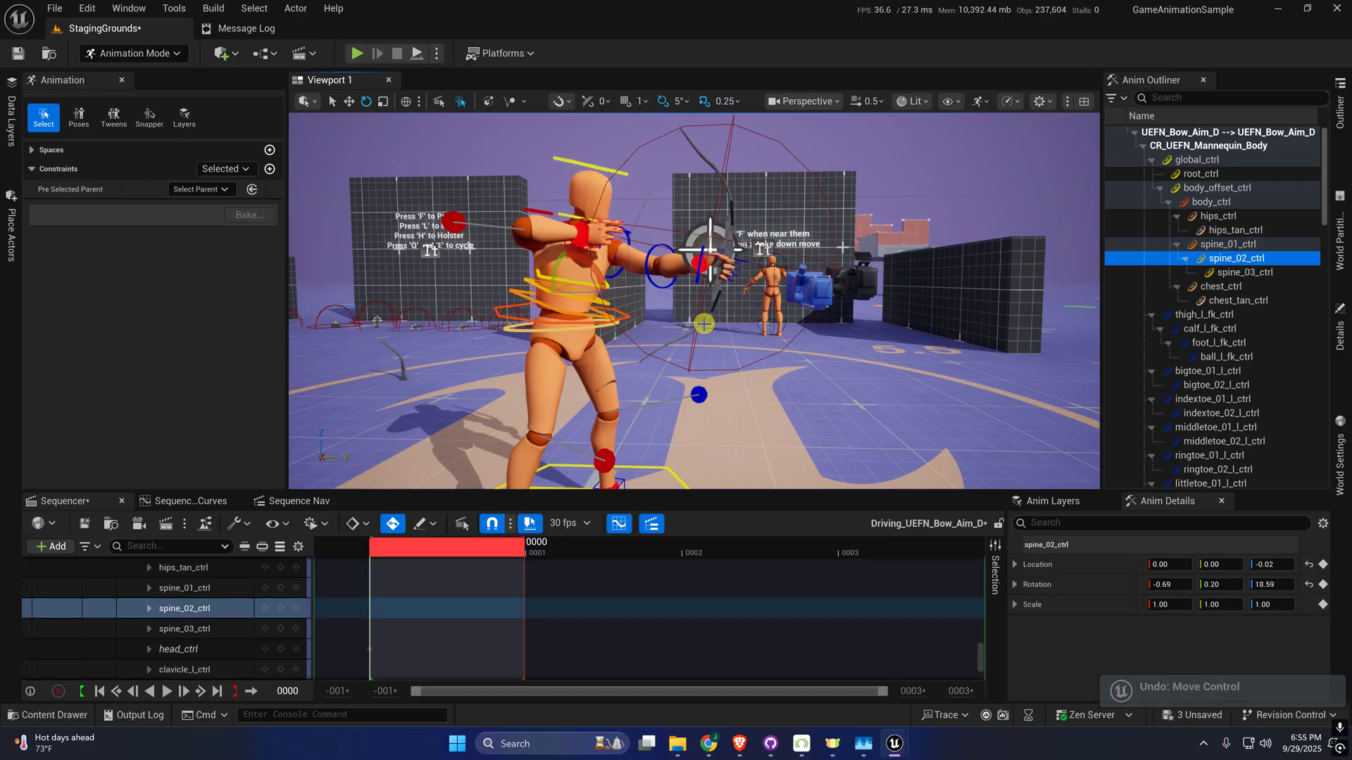
{"action": "key", "text": "ctrl+z"}
{"action": "key", "text": "ctrl+z"}
{"action": "key", "text": "ctrl+z"}
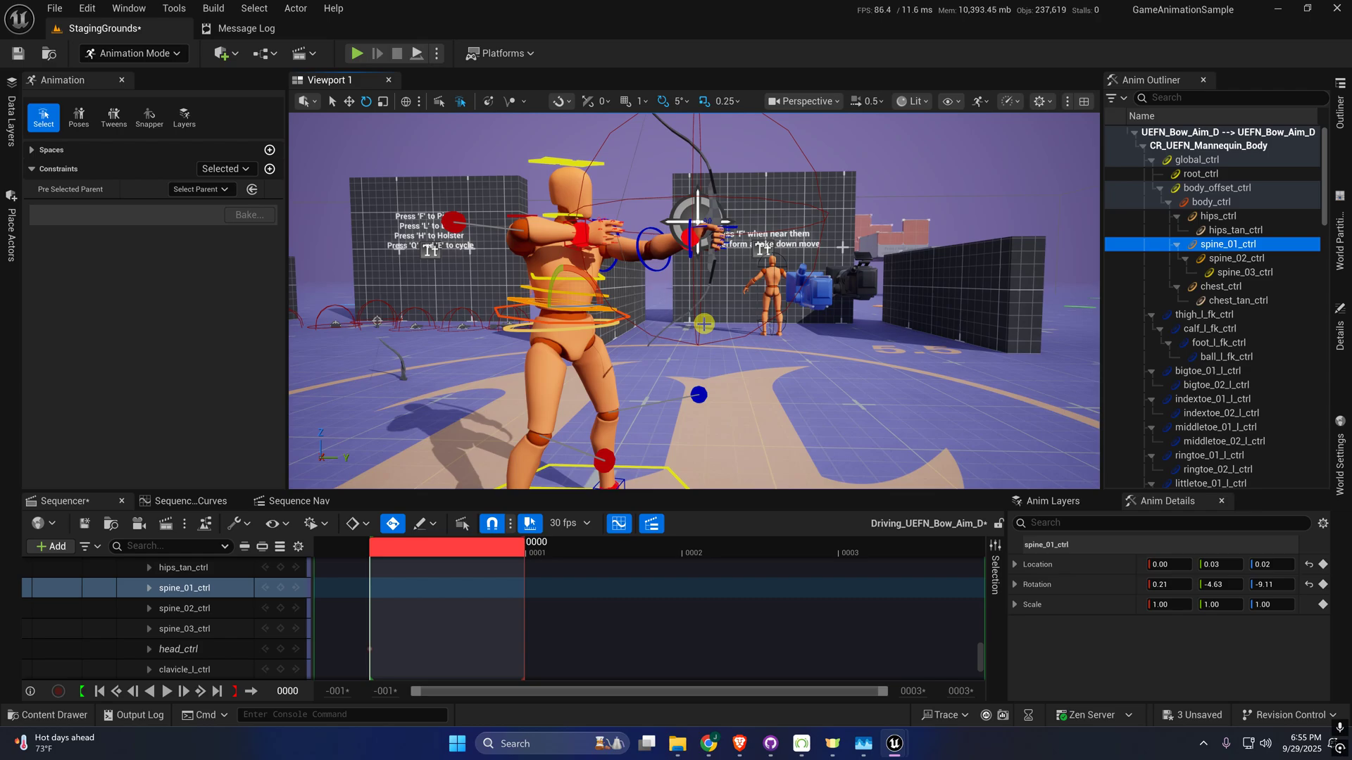
{"action": "key", "text": "ctrl+z"}
{"action": "key", "text": "ctrl+z"}
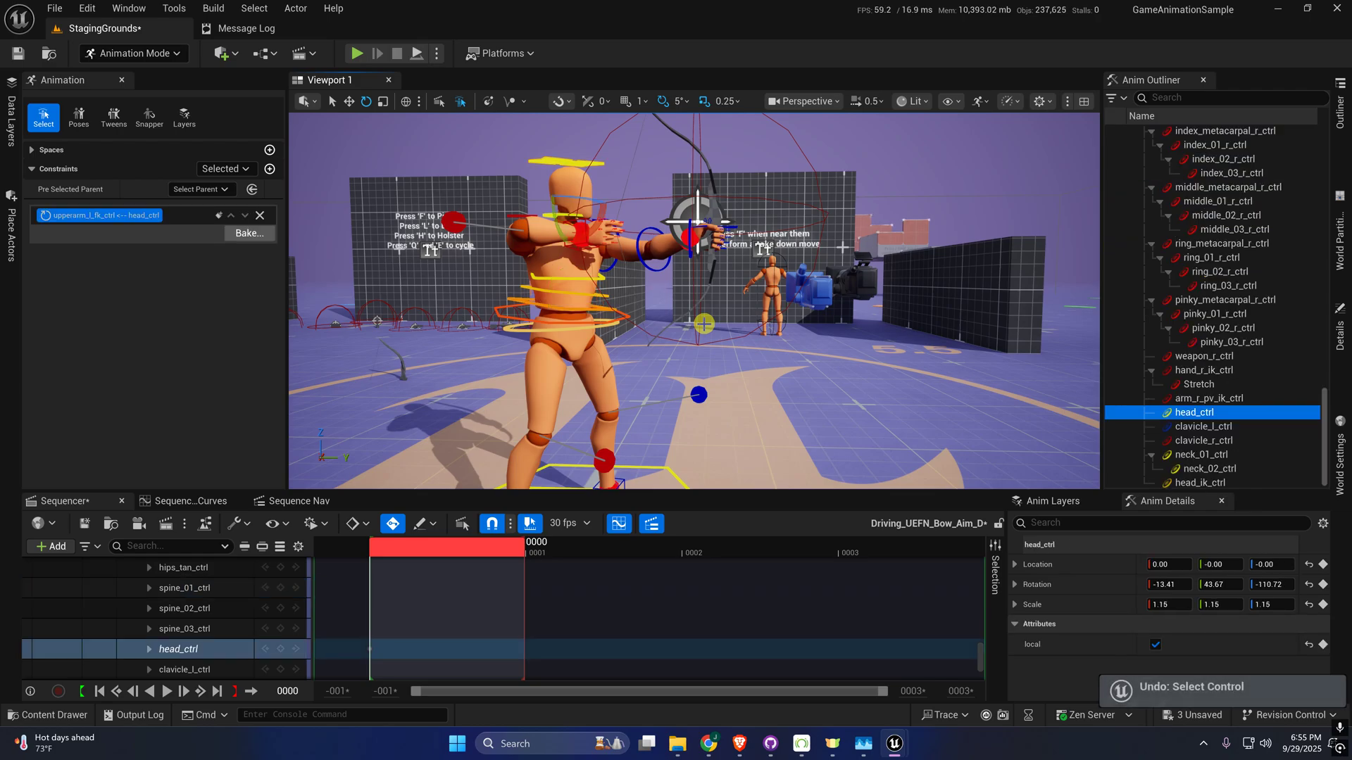
- Undo further back to the selection of hand_r_ik_ctrl, and constrain that control to hand_l_fk_ctrl with a Parent constraint
{"action": "key", "text": "f"}
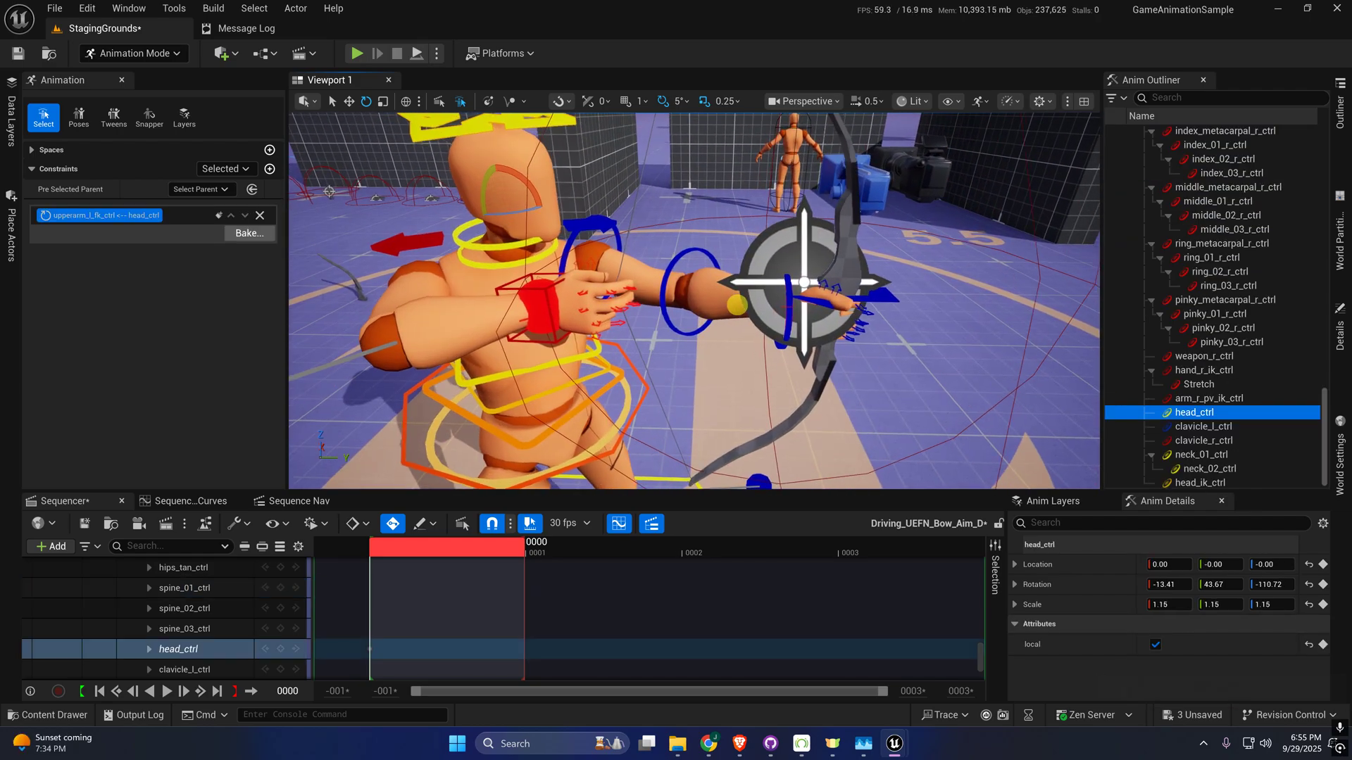
{"action": "key", "text": "ctrl+z"}
{"action": "key", "text": "ctrl+z"}
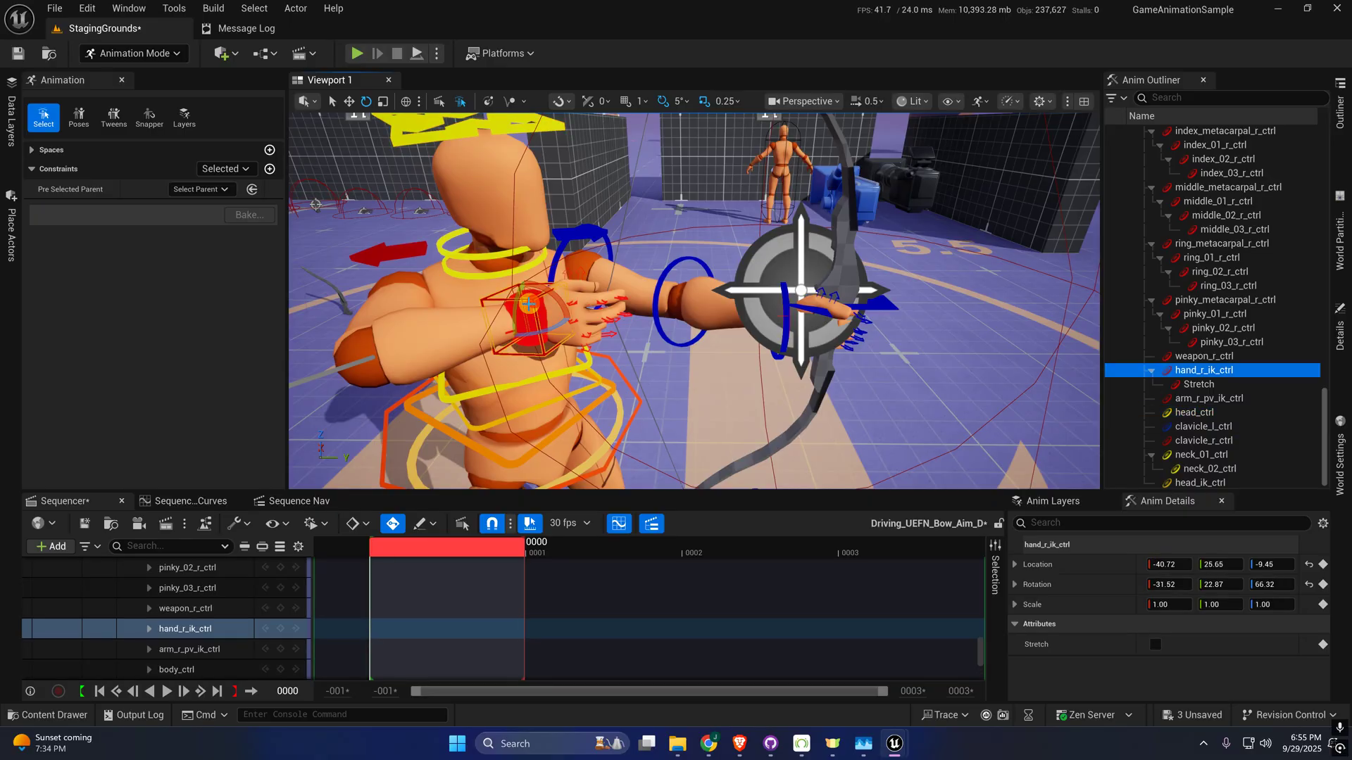
{"action": "left_click", "coordinate": [269, 172]}
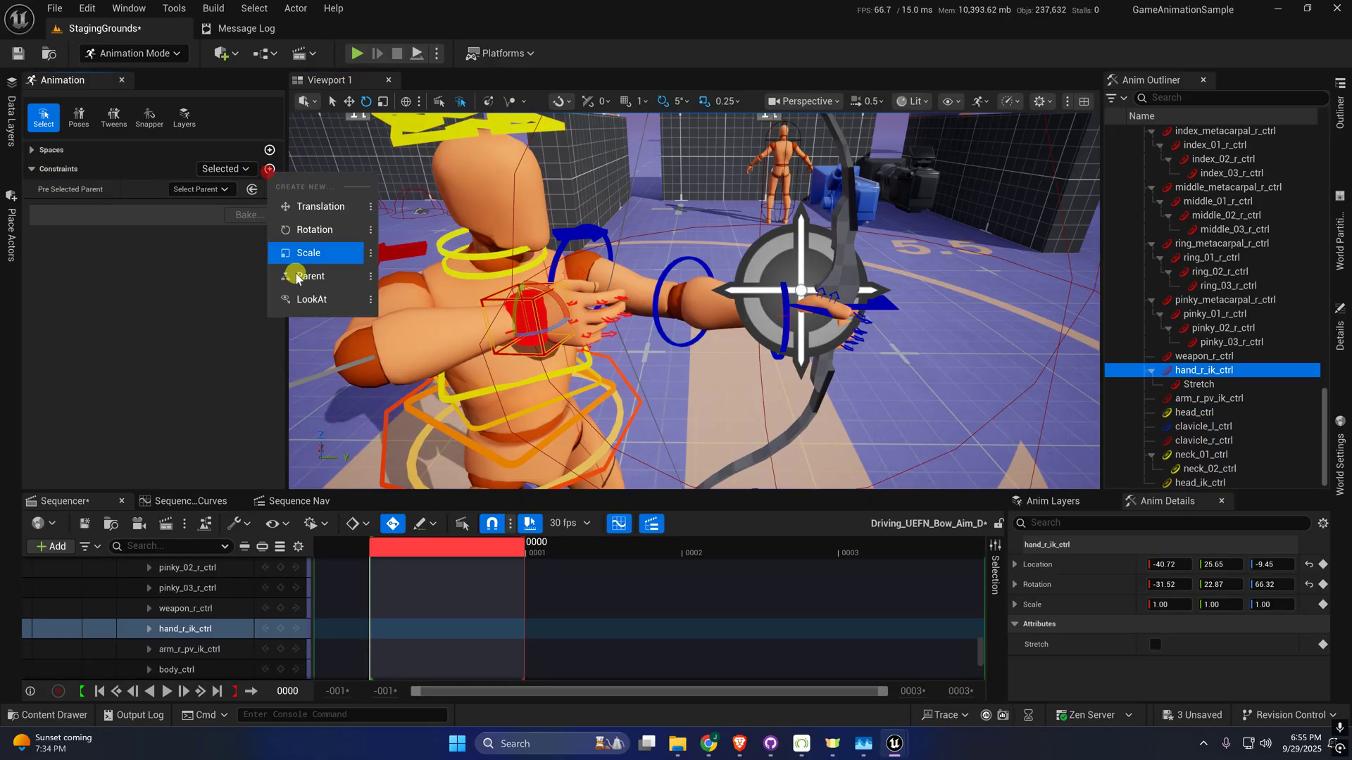
{"action": "left_click", "coordinate": [294, 273]}
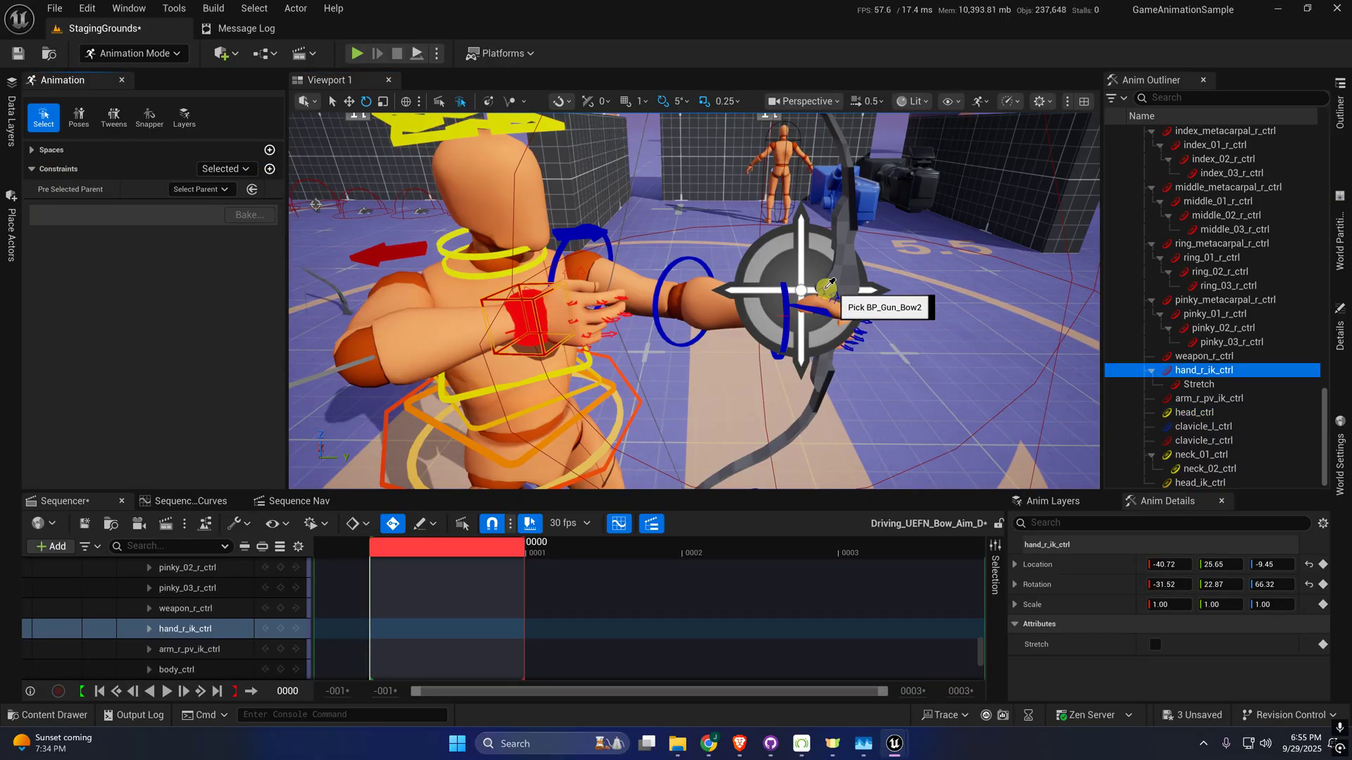
{"action": "left_click", "coordinate": [789, 293]}
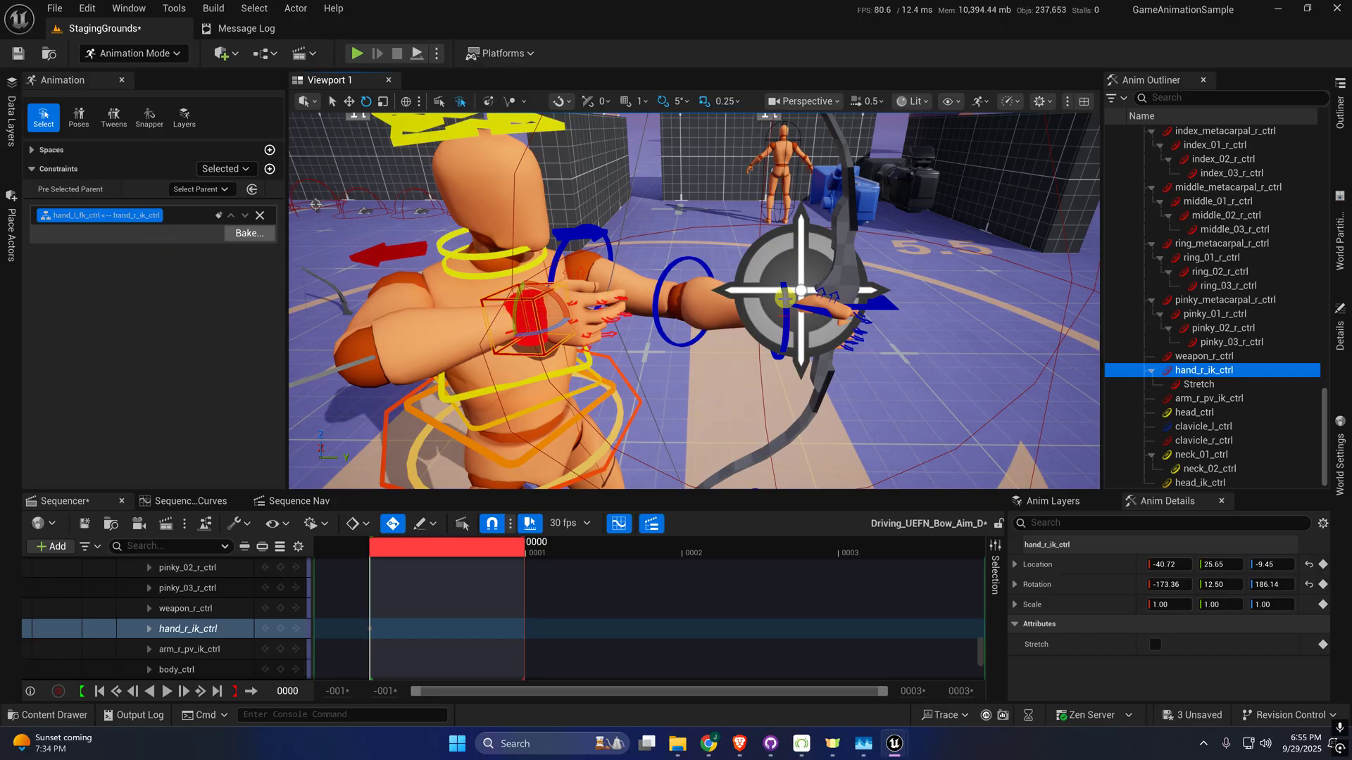
{"action": "left_click", "coordinate": [877, 306]}
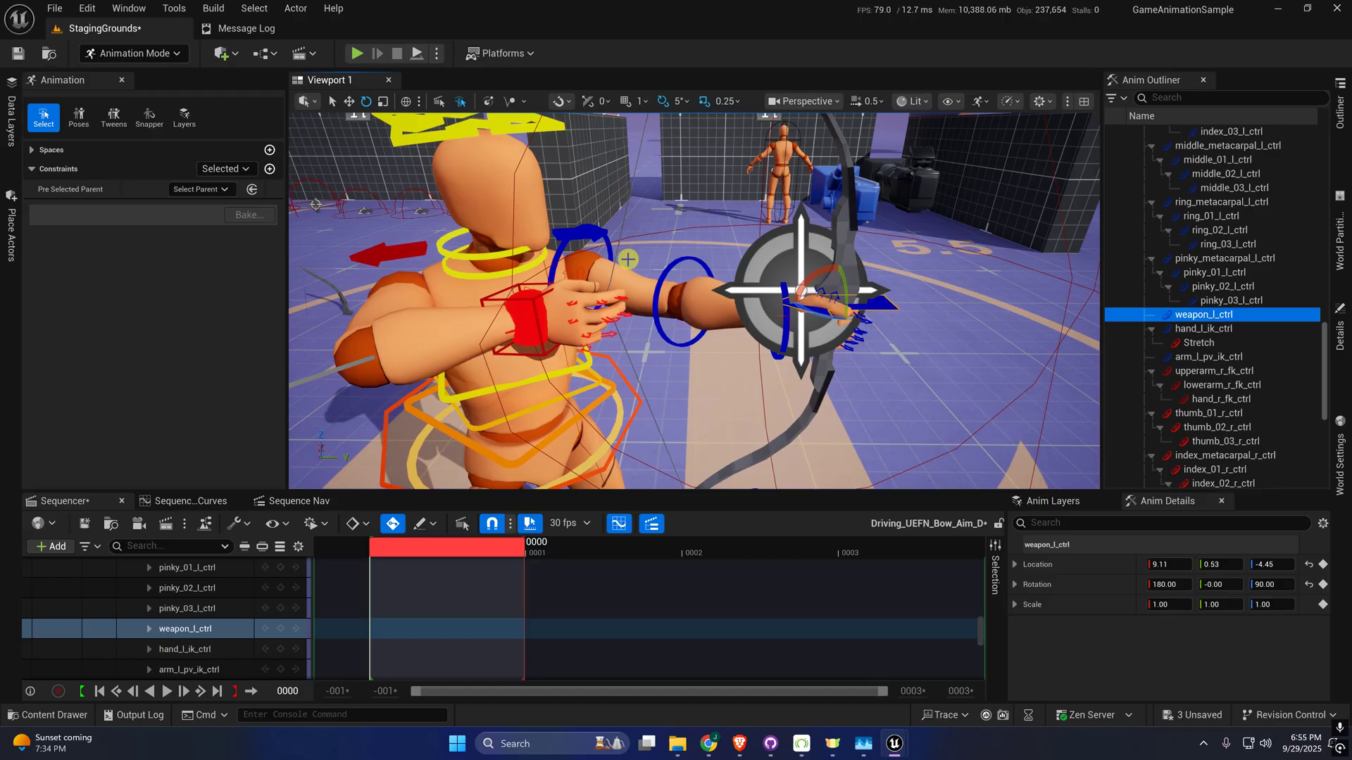
- Lean the lower torso downward by rotating spine_01_ctrl to about 9.30, -8.92, -9.76
{"action": "right_click_drag", "start_coordinate": [694, 300], "coordinate": [666, 299]}
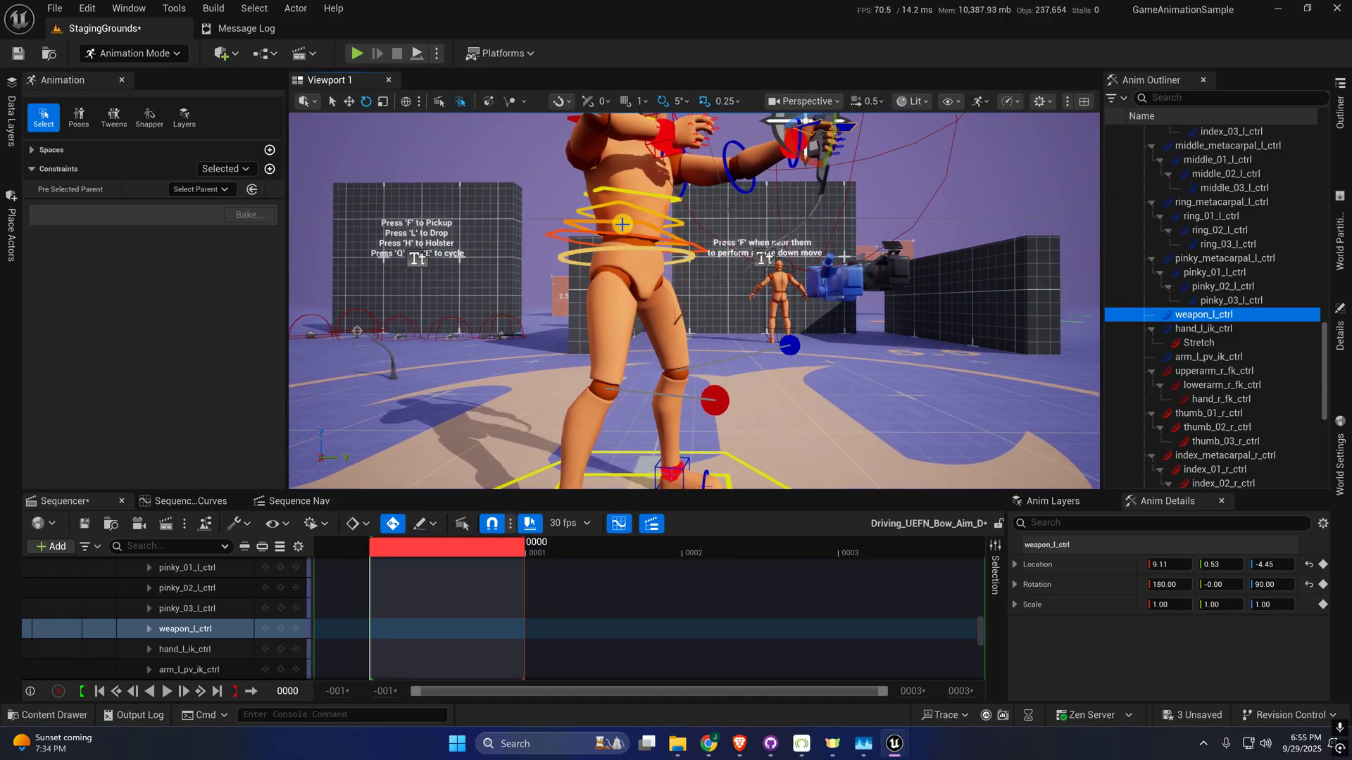
{"action": "left_click", "coordinate": [619, 223]}
{"action": "right_click_drag", "start_coordinate": [620, 223], "coordinate": [602, 231]}
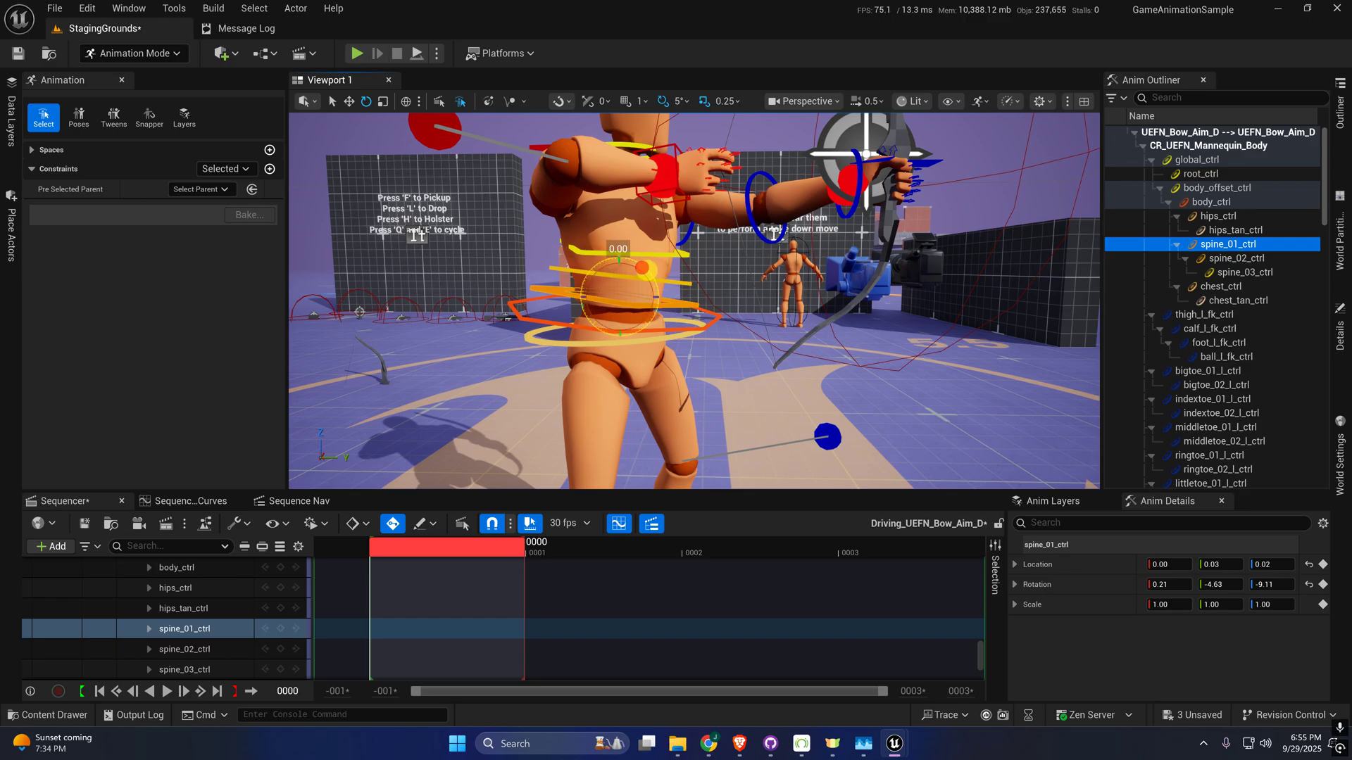
{"action": "left_click_drag", "start_coordinate": [645, 269], "coordinate": [663, 283]}
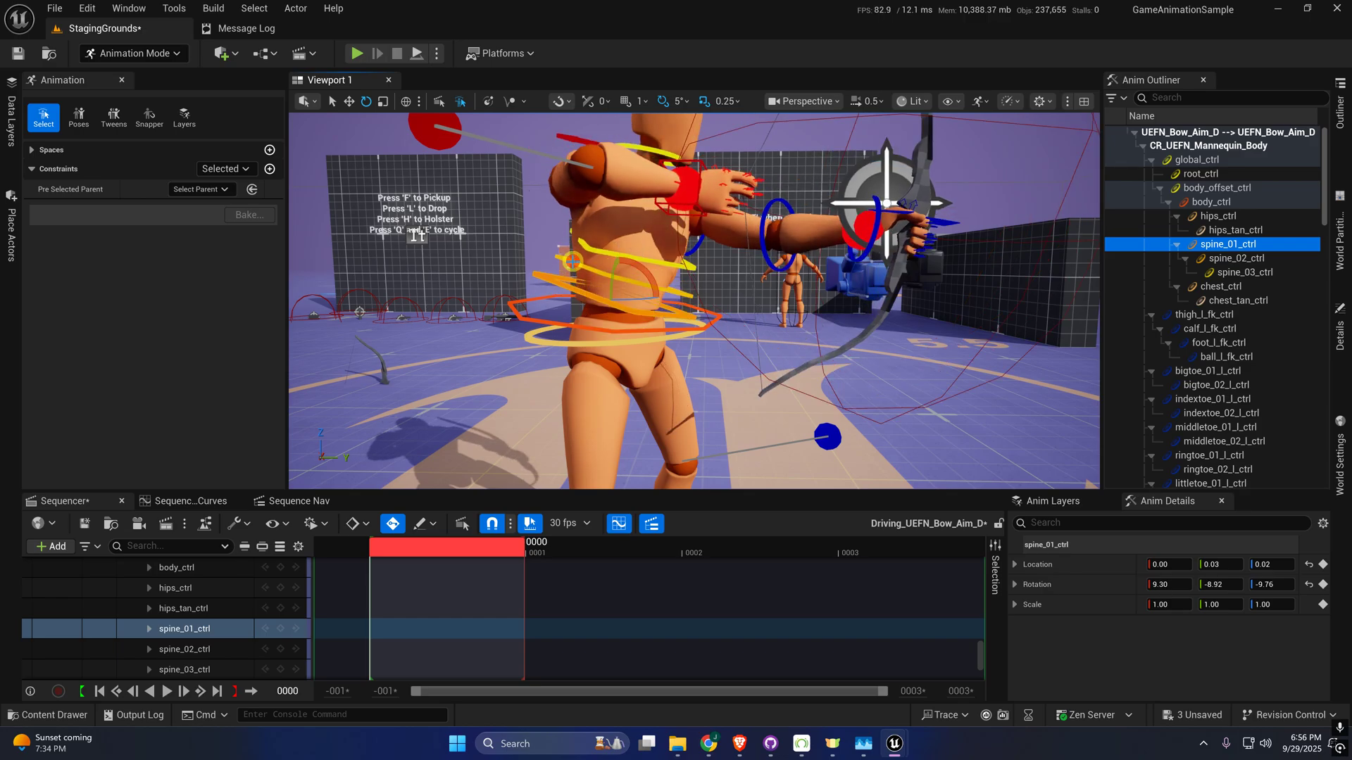
- Bend the upper torso down, rotating spine_02_ctrl by 10 degrees and spine_03_ctrl by 20 degrees
{"action": "key", "text": "Down"}
{"action": "left_click_drag", "start_coordinate": [649, 250], "coordinate": [659, 269]}
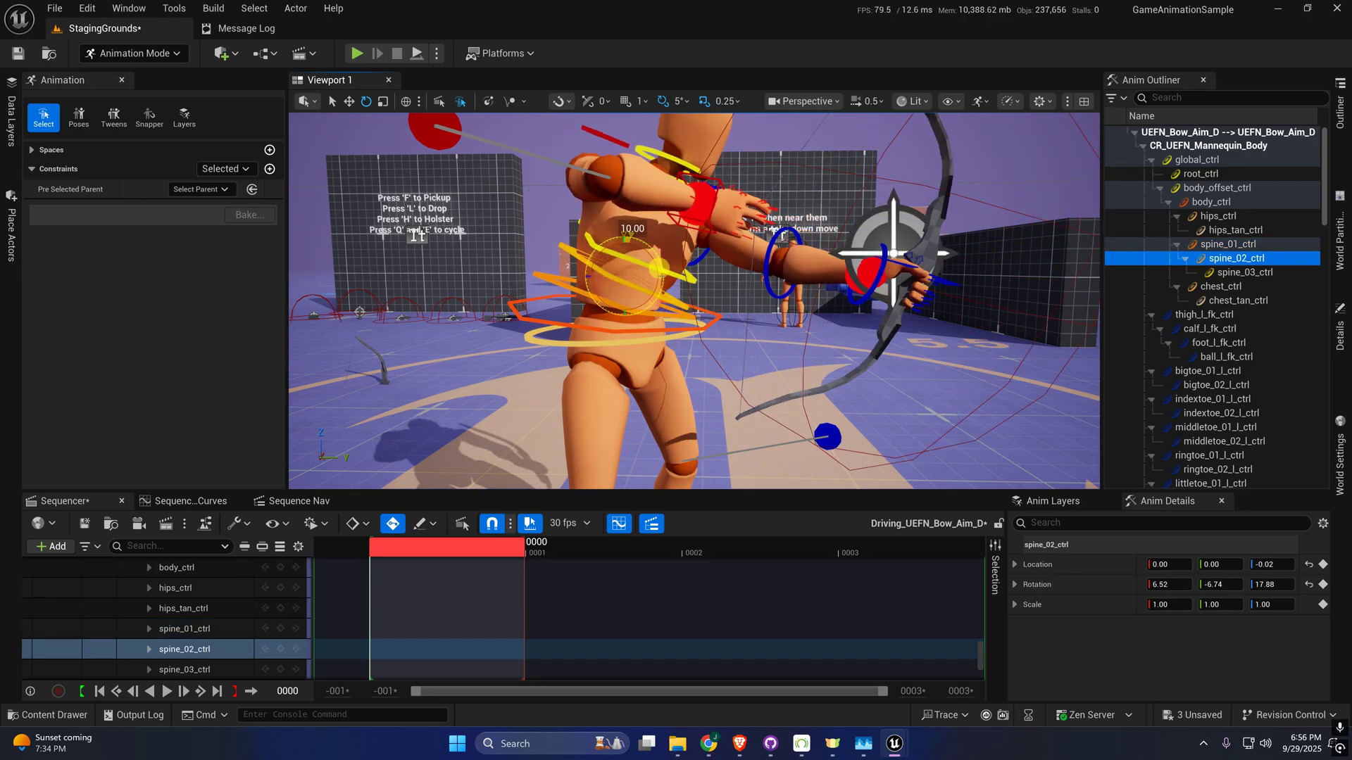
{"action": "key", "text": "Down"}
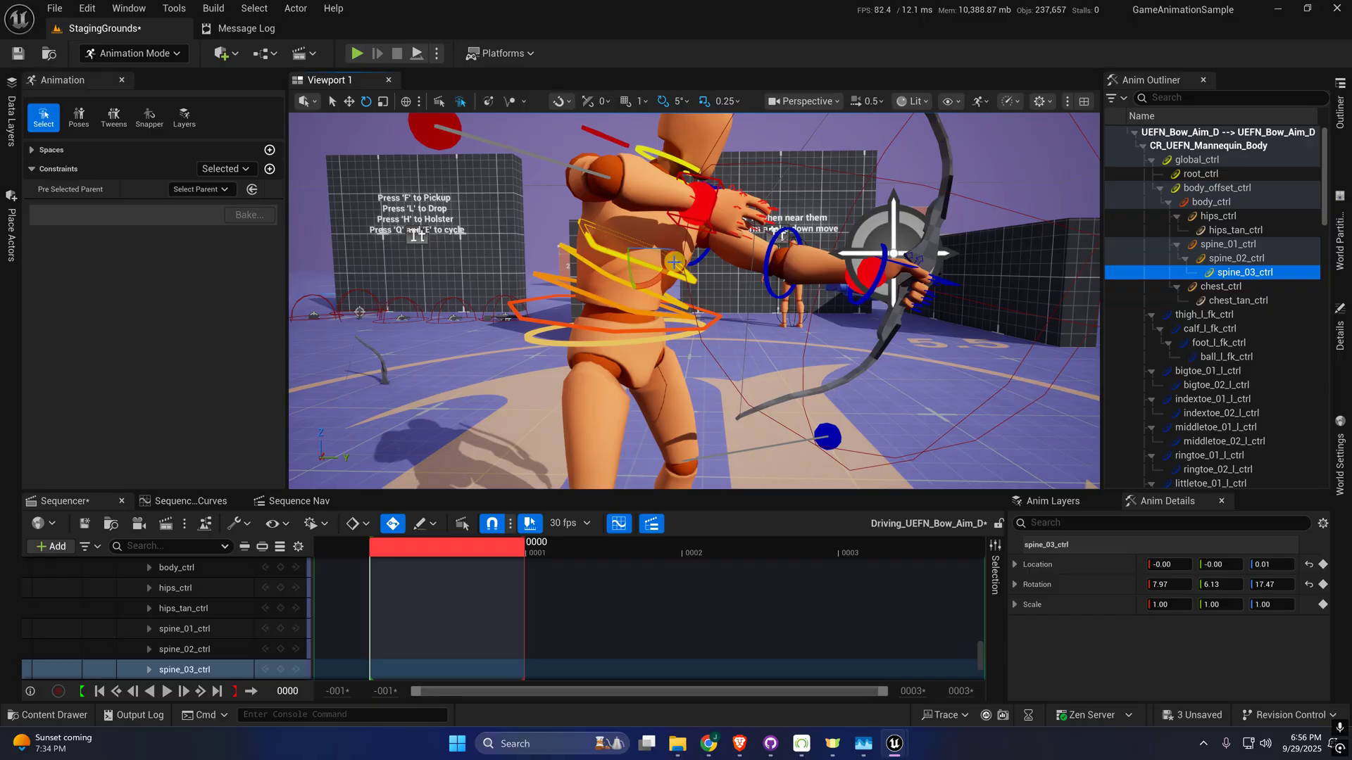
{"action": "left_click_drag", "start_coordinate": [668, 260], "coordinate": [678, 286]}
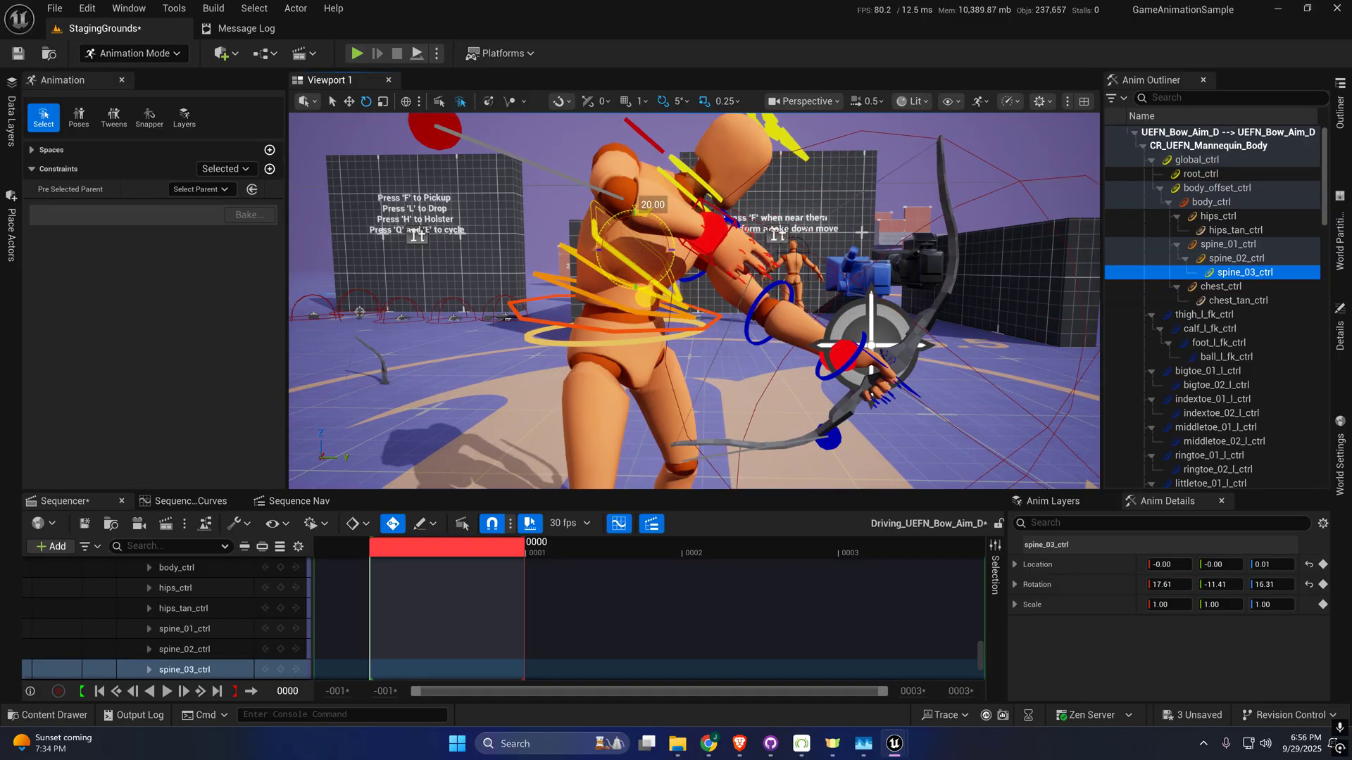
- Rotate upperarm_l_fk_ctrl to about -66.31, -42.45, 65.33 so the bow arm points toward the ground
{"action": "key", "text": "s"}
{"action": "right_click_drag", "start_coordinate": [678, 286], "coordinate": [688, 292]}
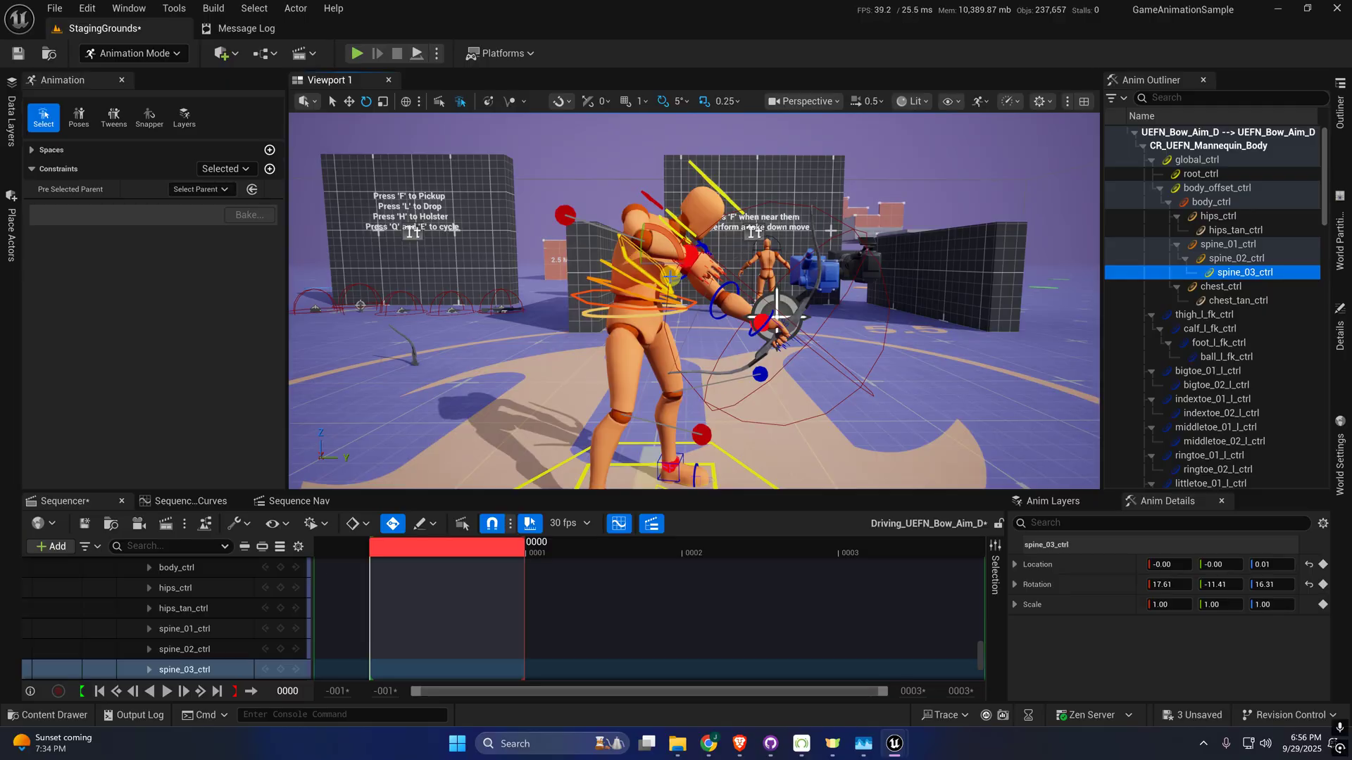
{"action": "left_click", "coordinate": [683, 278]}
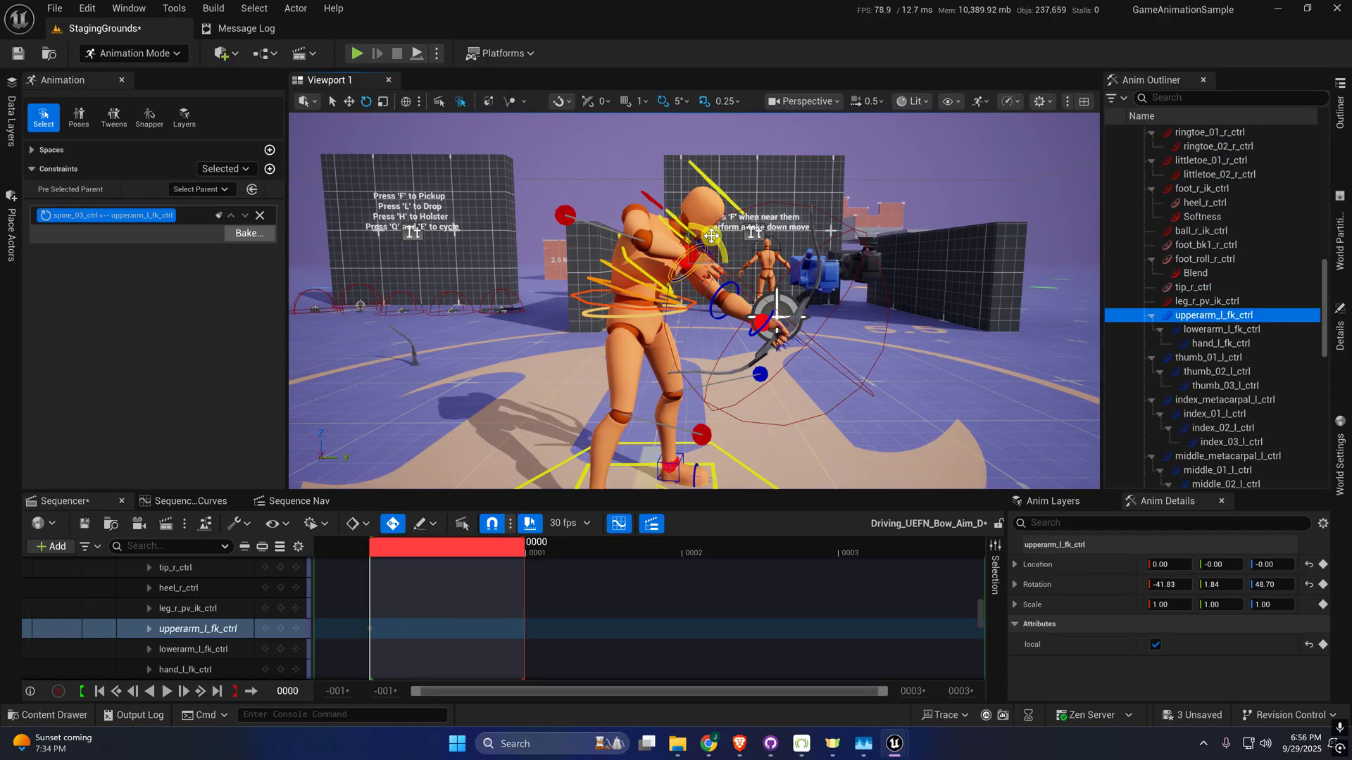
{"action": "mouse_move", "coordinate": [711, 235]}
{"action": "left_mouse_down"}
{"action": "mouse_move", "coordinate": [729, 225]}
{"action": "mouse_move", "coordinate": [714, 241]}
{"action": "left_mouse_up"}
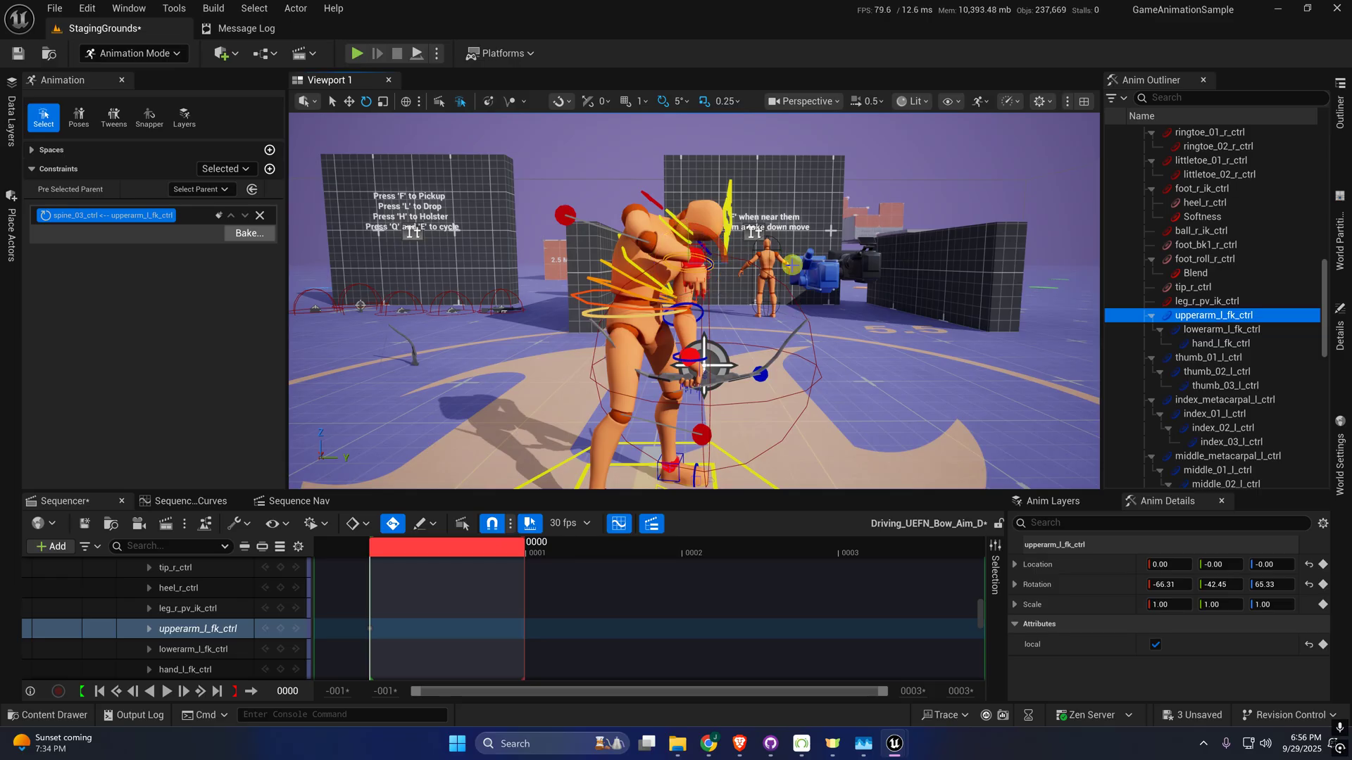
- Delete the rotation constraint that ties upperarm_l_fk_ctrl to spine_03_ctrl
{"action": "left_click_drag", "start_coordinate": [792, 266], "coordinate": [641, 260], "text": "alt"}
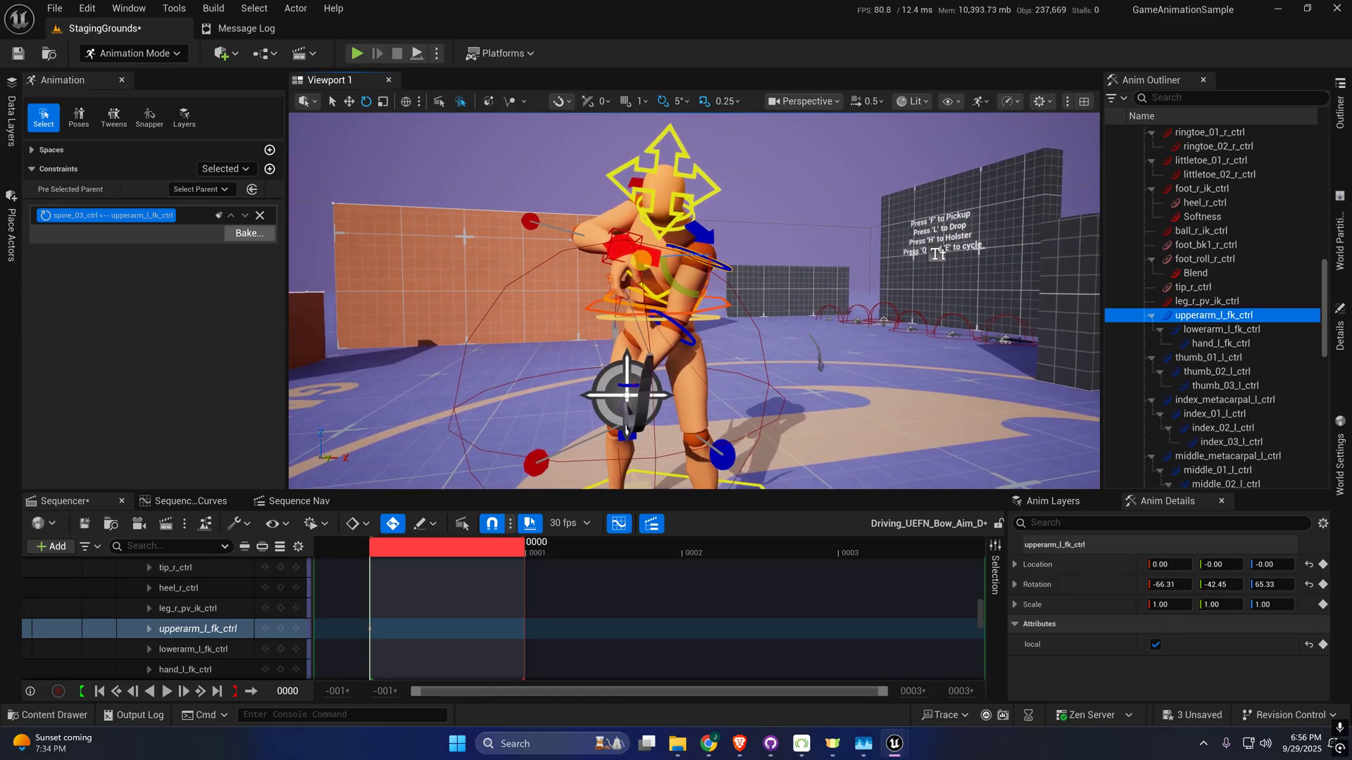
{"action": "right_click_drag", "start_coordinate": [641, 260], "coordinate": [638, 260]}
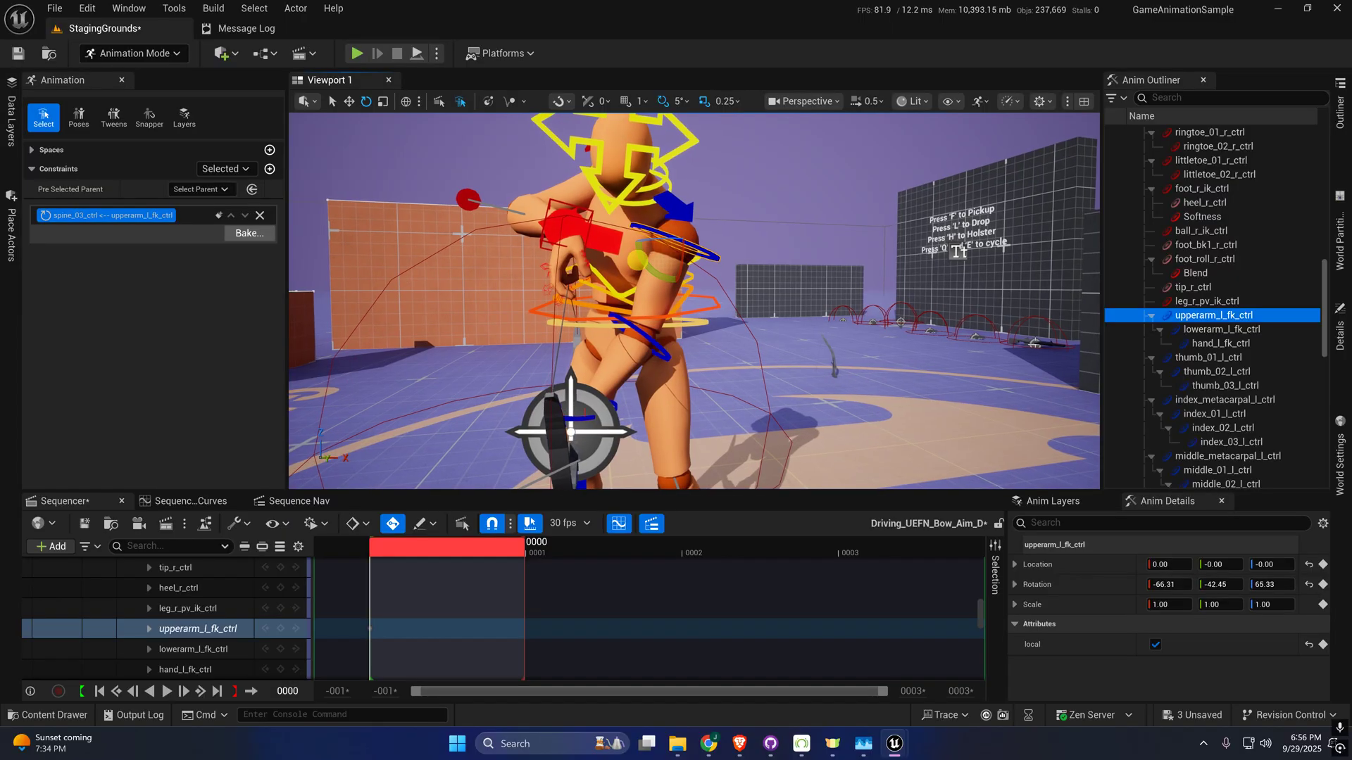
{"action": "left_click_drag", "start_coordinate": [460, 233], "coordinate": [415, 233], "text": "alt"}
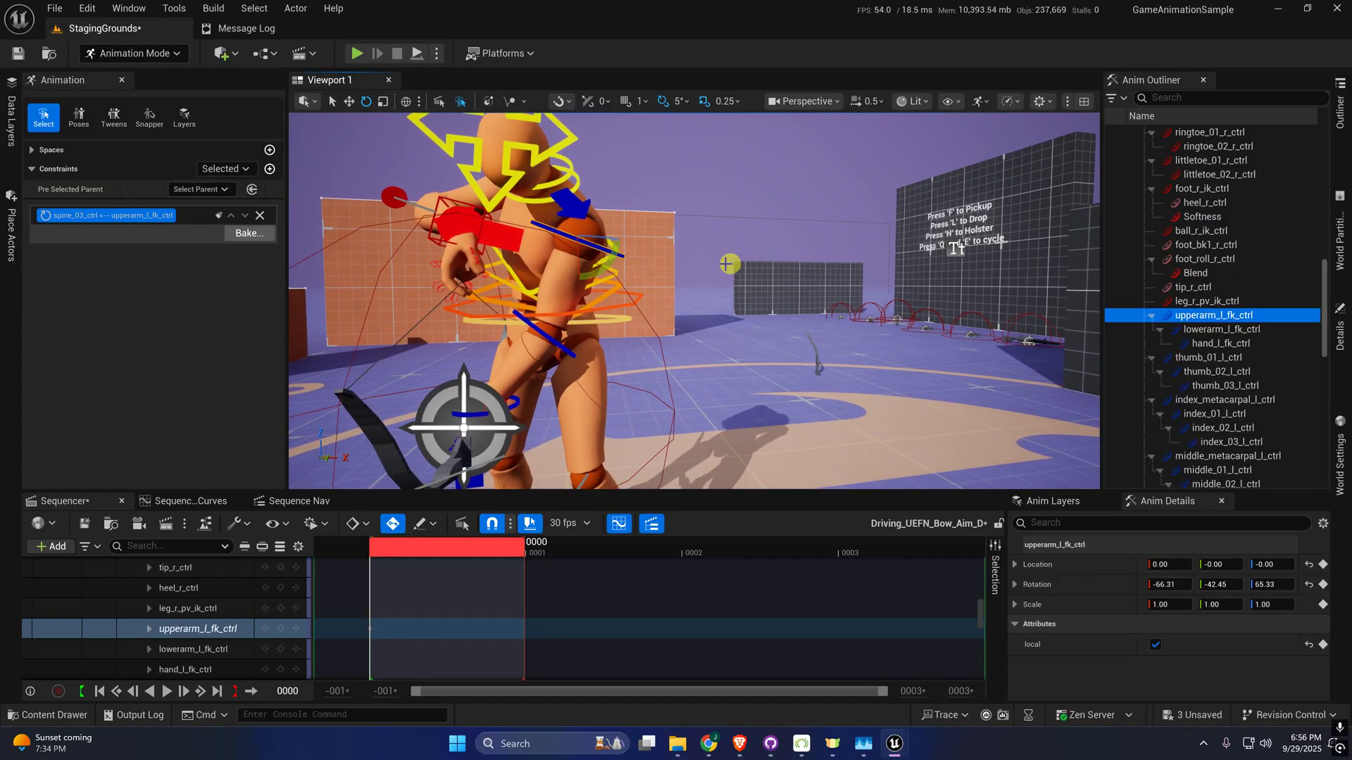
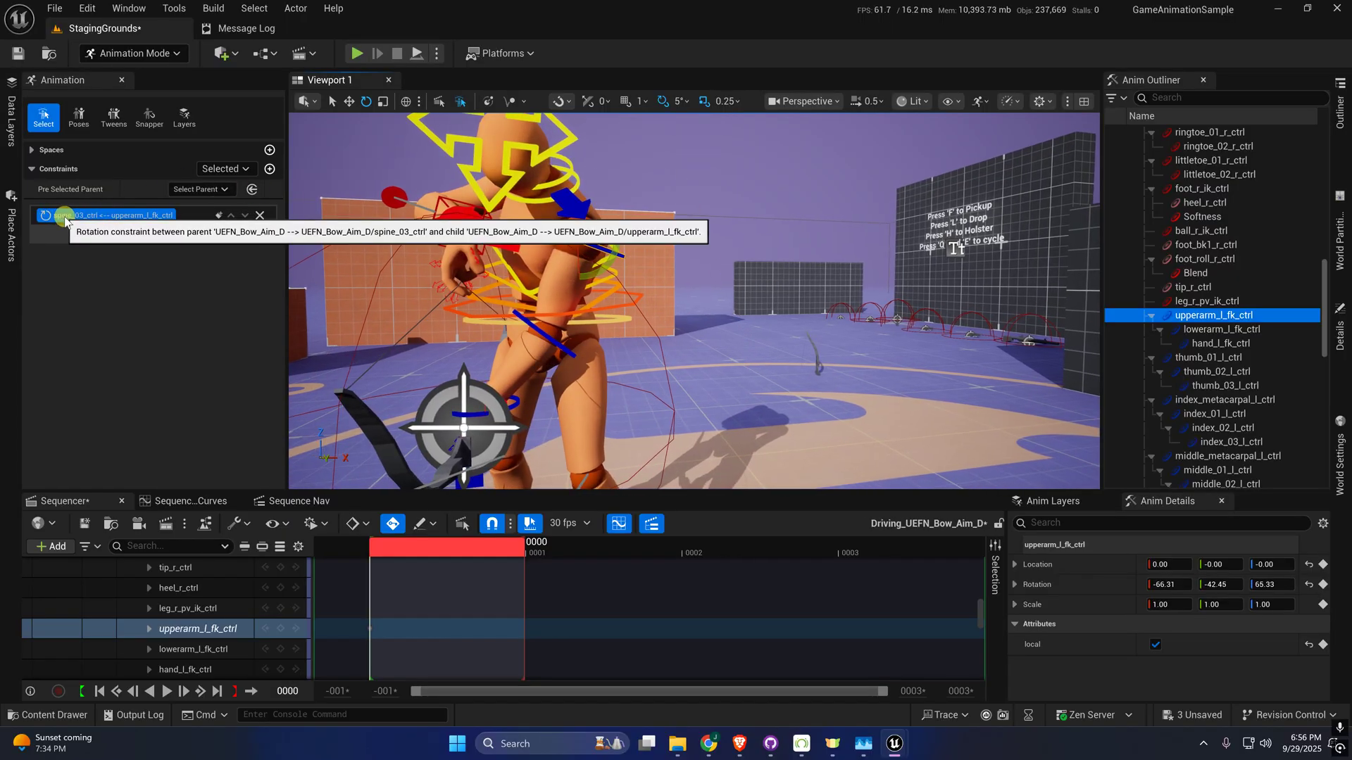
{"action": "left_click", "coordinate": [260, 216]}
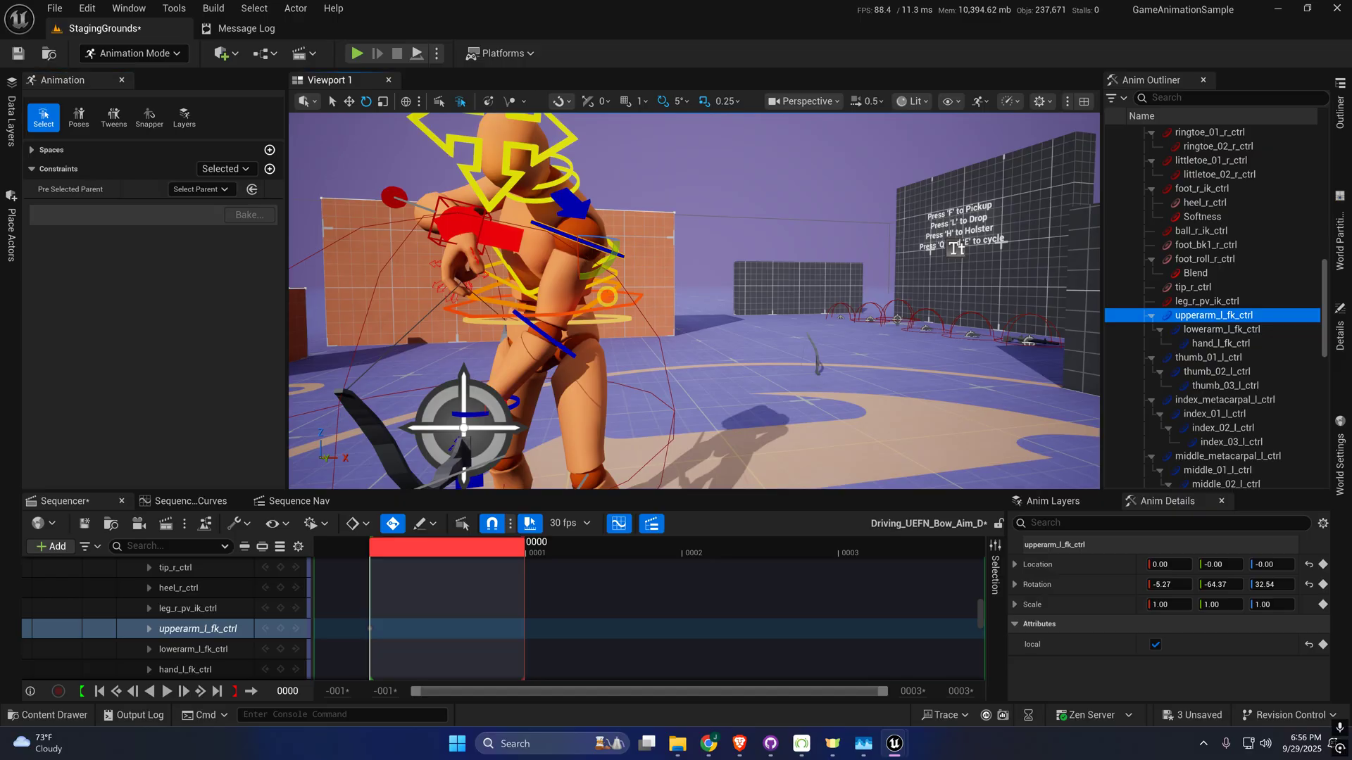
- Tilt the torso sideways in the front view, rotating spine_01_ctrl to about 13.46, 0.15, -10.94 and spine_02_ctrl to about 12.84, 0.44, 14.58
{"action": "left_click", "coordinate": [607, 296]}
{"action": "left_click_drag", "start_coordinate": [583, 269], "coordinate": [604, 305]}
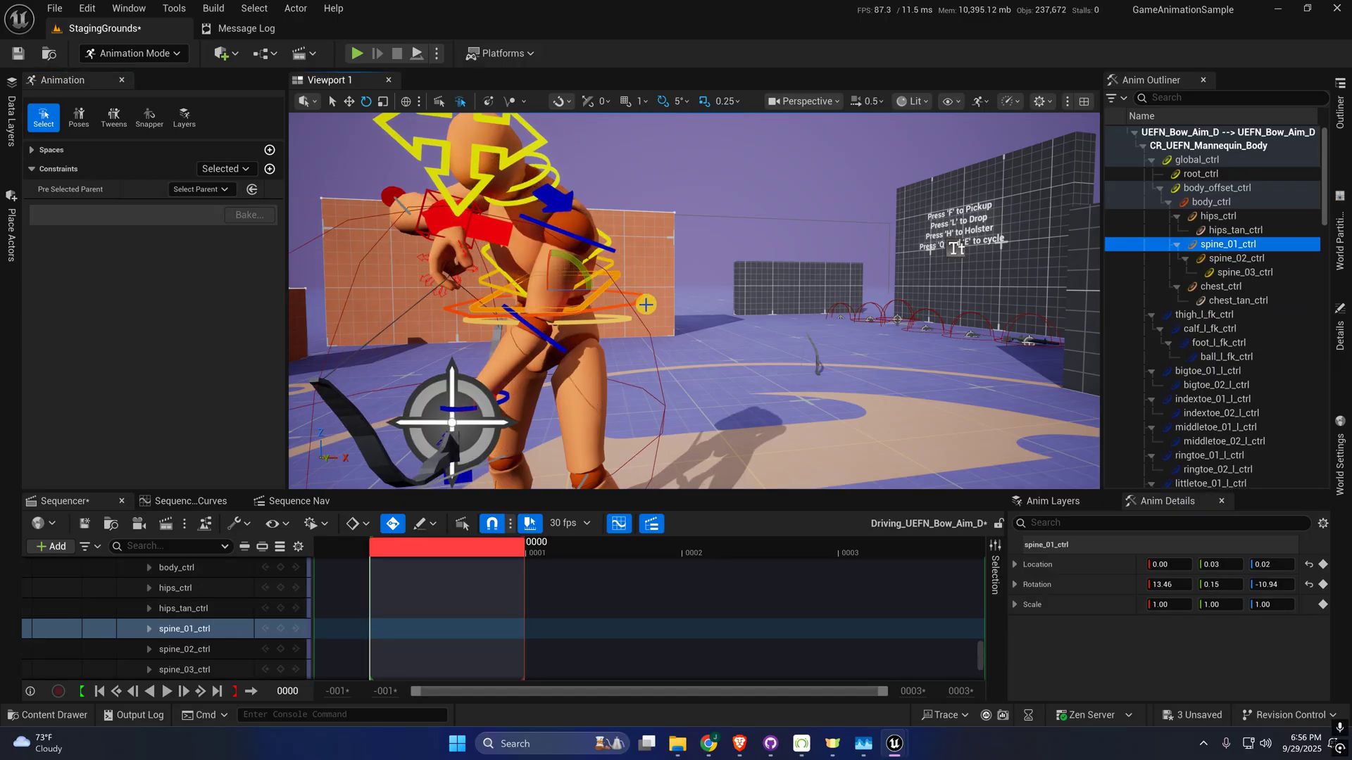
{"action": "key", "text": "a"}
{"action": "right_click_drag", "start_coordinate": [645, 305], "coordinate": [626, 311]}
{"action": "key", "text": "d"}
{"action": "key", "text": "w"}
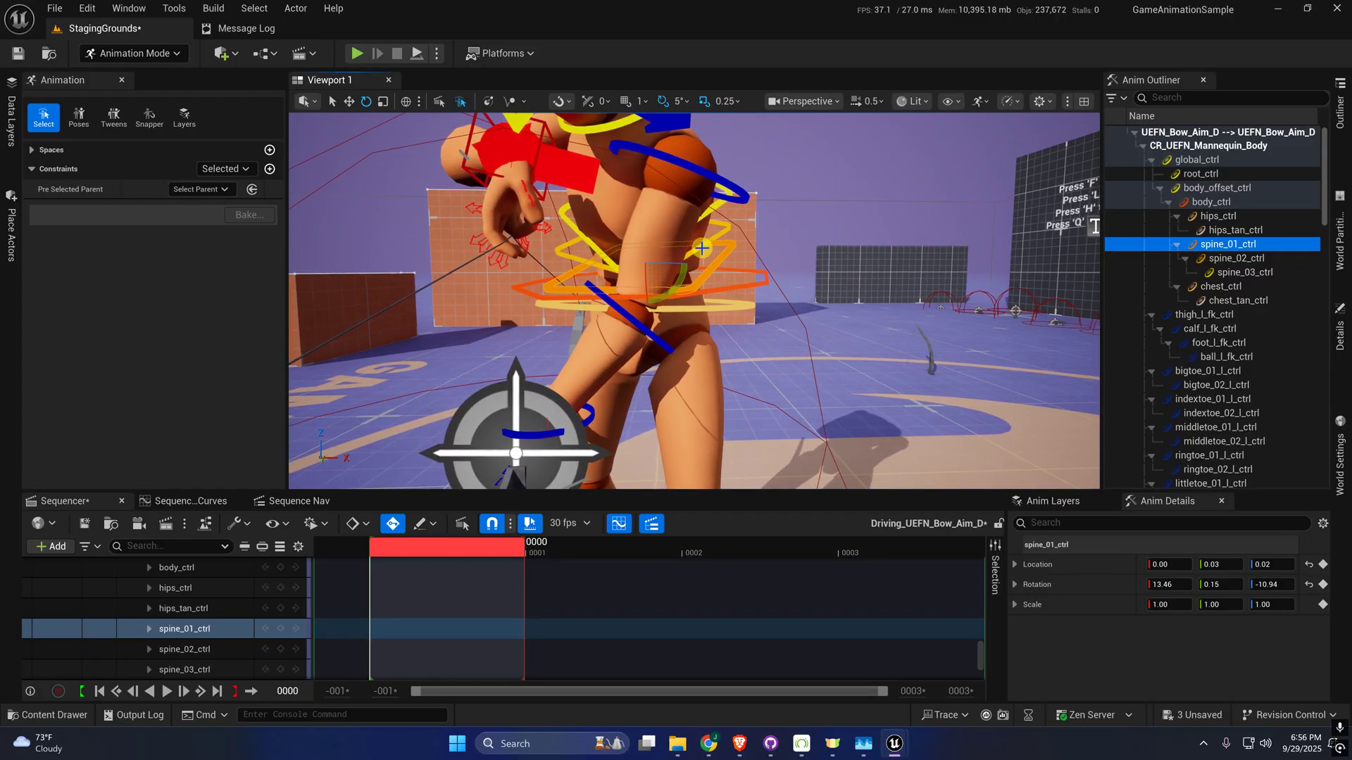
{"action": "left_click", "coordinate": [687, 253]}
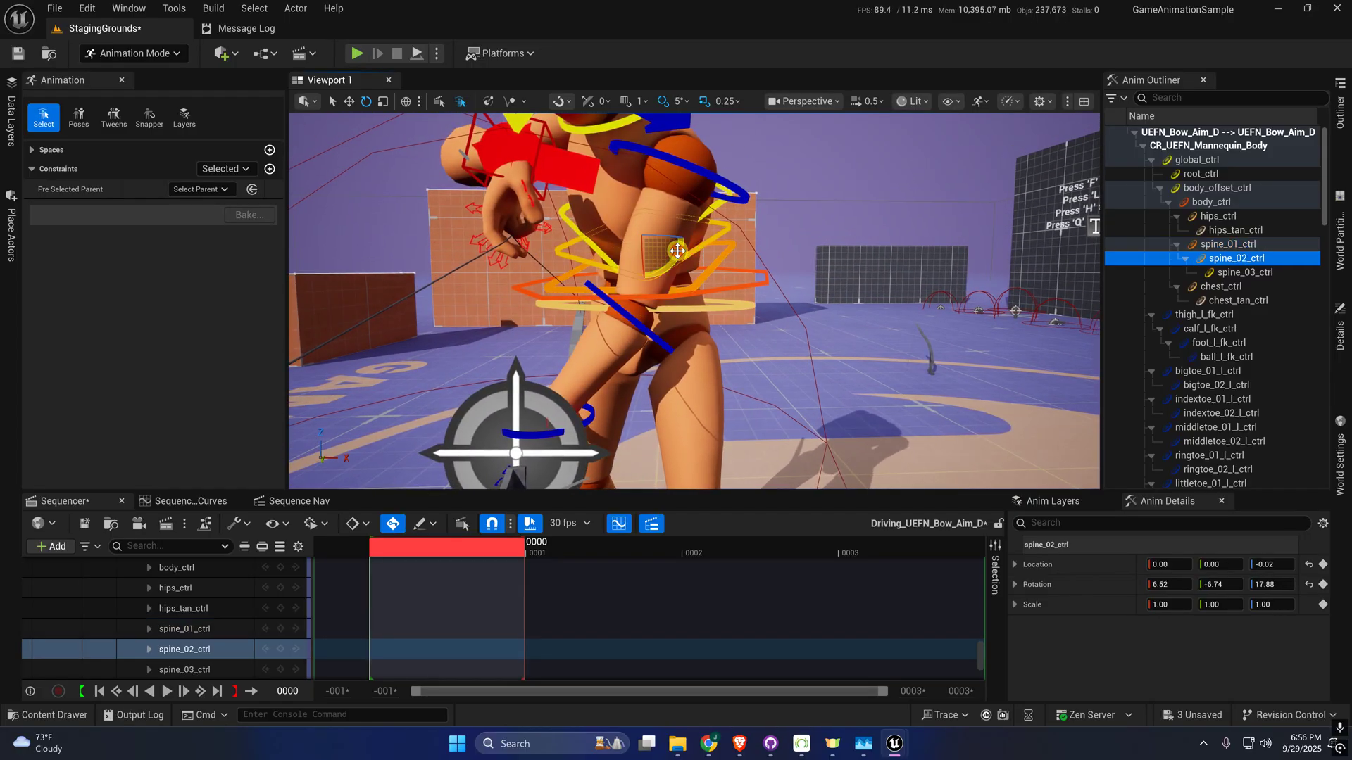
{"action": "left_click_drag", "start_coordinate": [677, 251], "coordinate": [683, 238]}
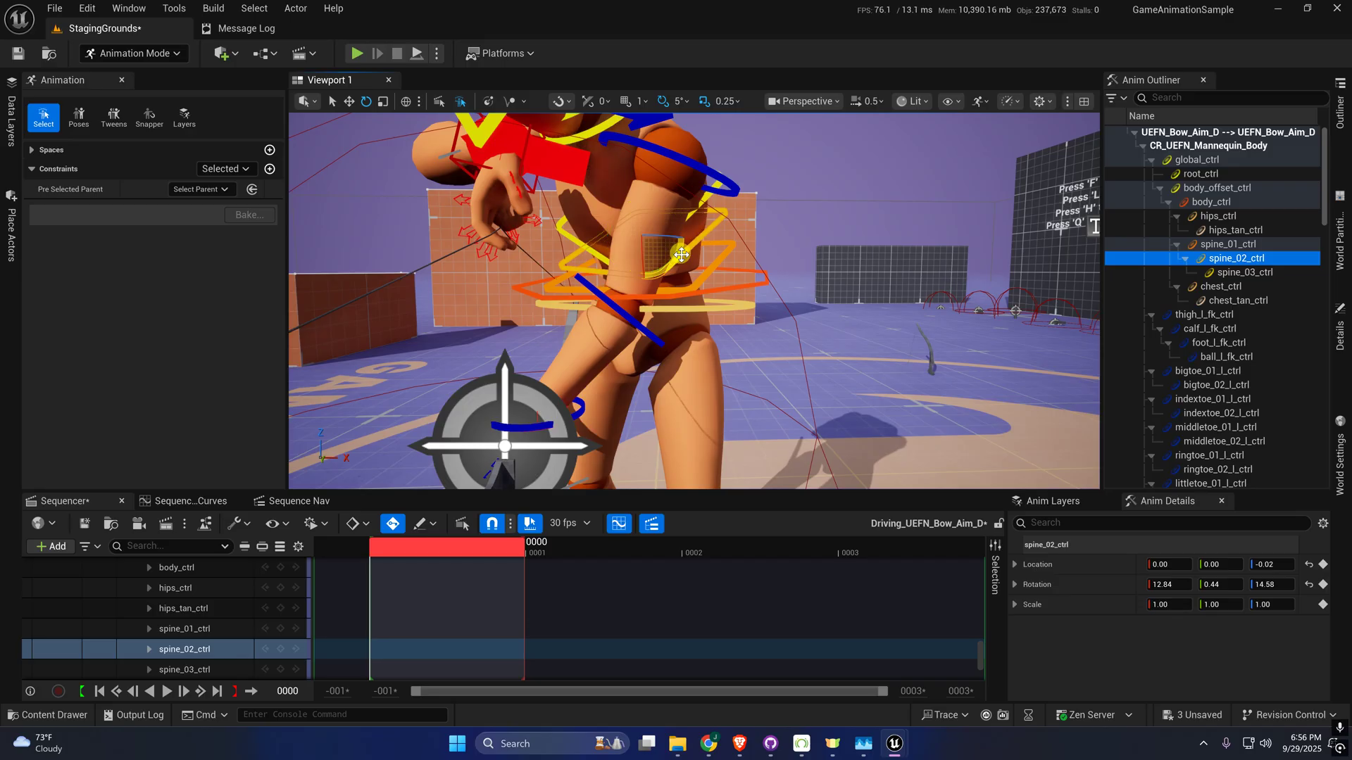
- Reset the location and rotation of neck_01_ctrl to zero
{"action": "right_click_drag", "start_coordinate": [680, 255], "coordinate": [697, 315]}
{"action": "left_click", "coordinate": [689, 273]}
{"action": "right_click_drag", "start_coordinate": [1079, 232], "coordinate": [1044, 179]}
{"action": "right_click_drag", "start_coordinate": [700, 334], "coordinate": [655, 293]}
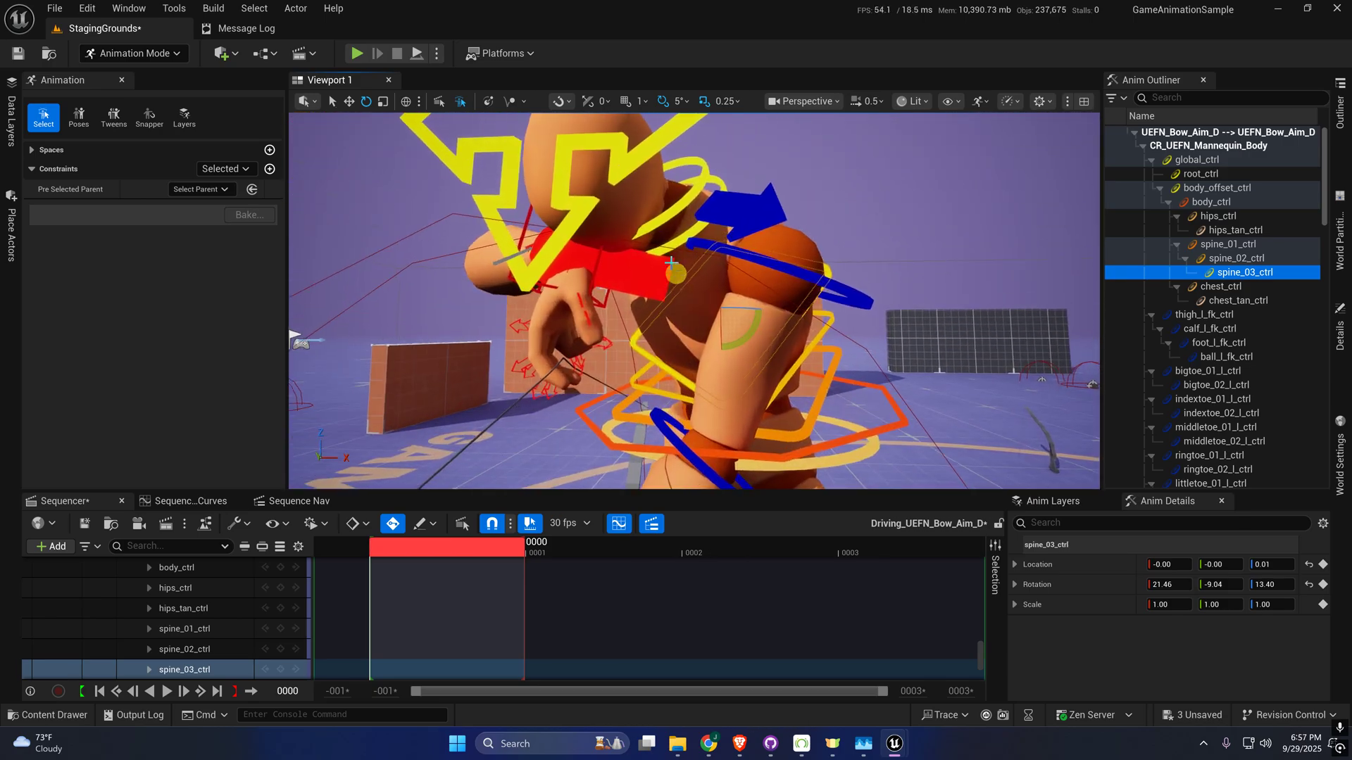
{"action": "left_click", "coordinate": [618, 165]}
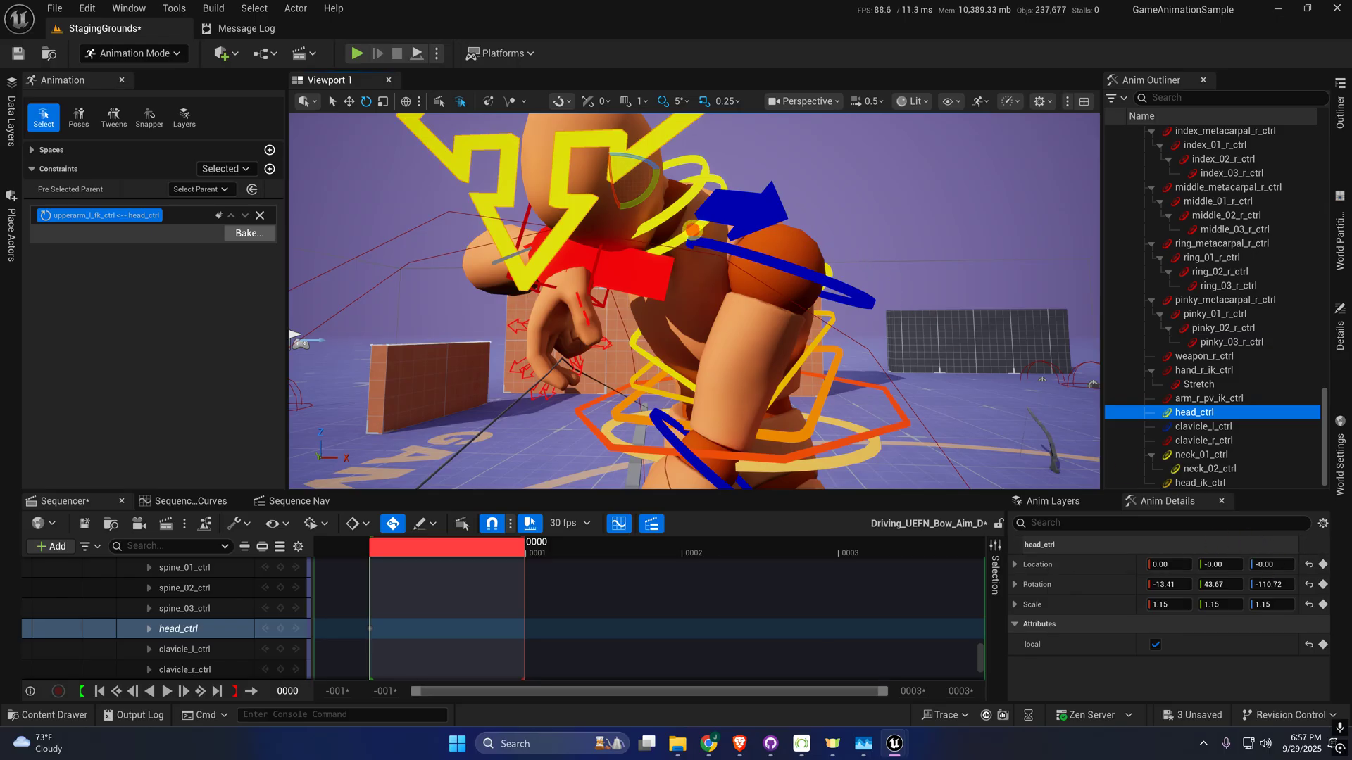
{"action": "left_click", "coordinate": [692, 230]}
{"action": "right_click_drag", "start_coordinate": [693, 230], "coordinate": [712, 210]}
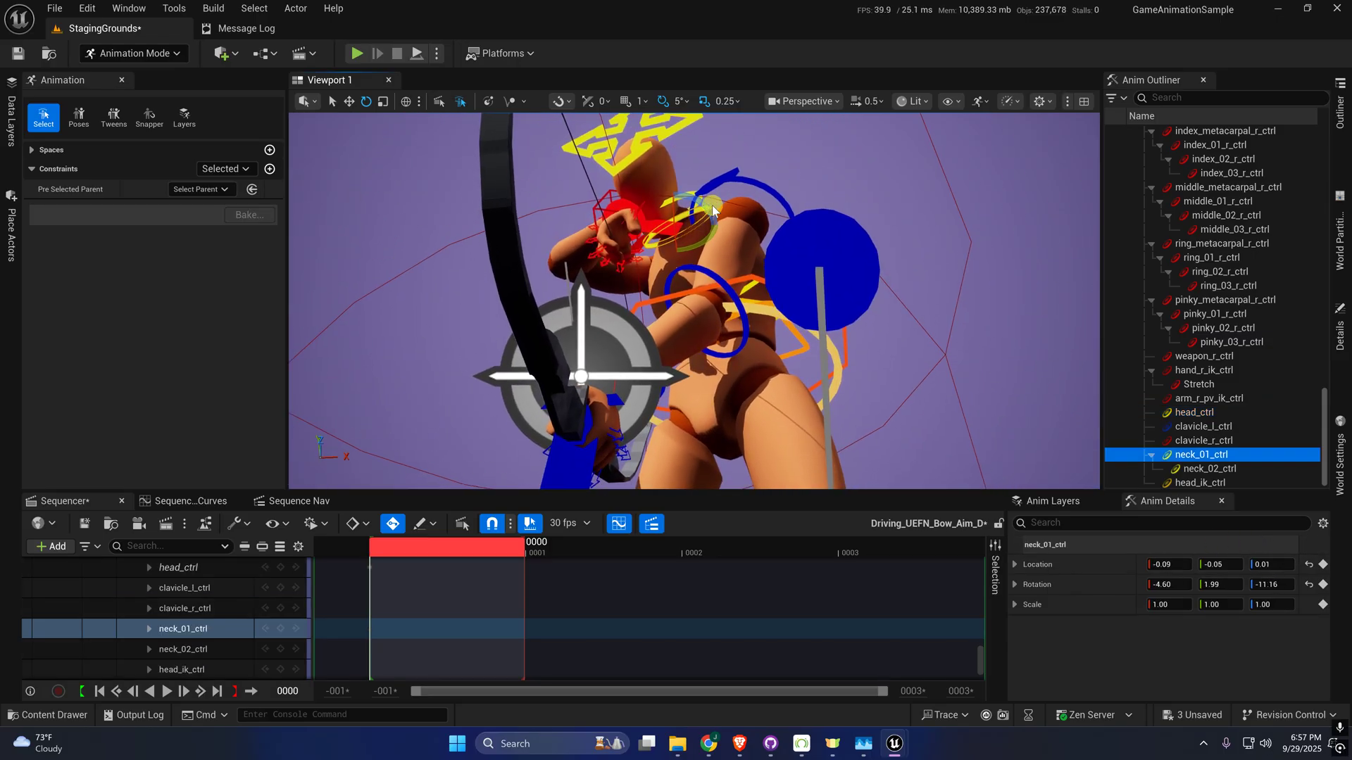
{"action": "left_click_drag", "start_coordinate": [705, 204], "coordinate": [735, 212]}
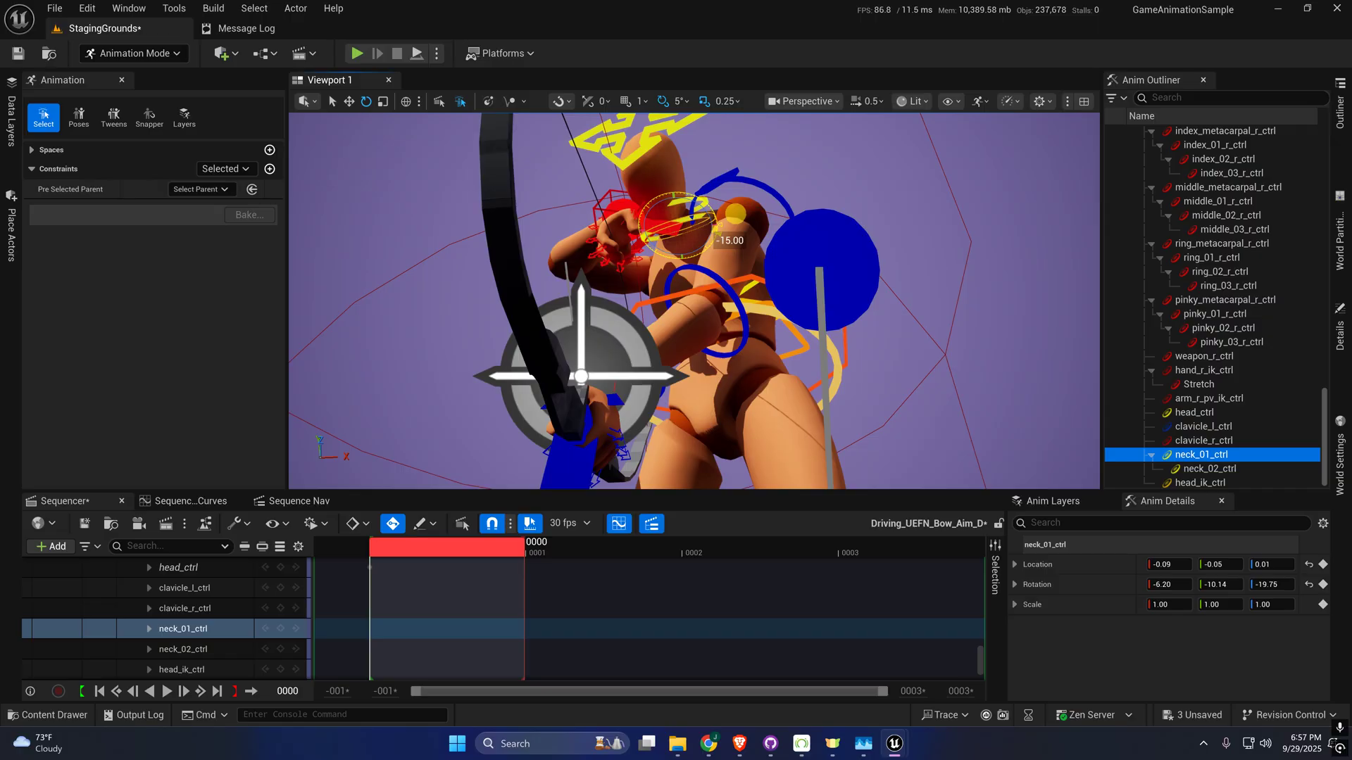
{"action": "left_click", "coordinate": [1309, 564]}
{"action": "left_click", "coordinate": [1310, 585]}
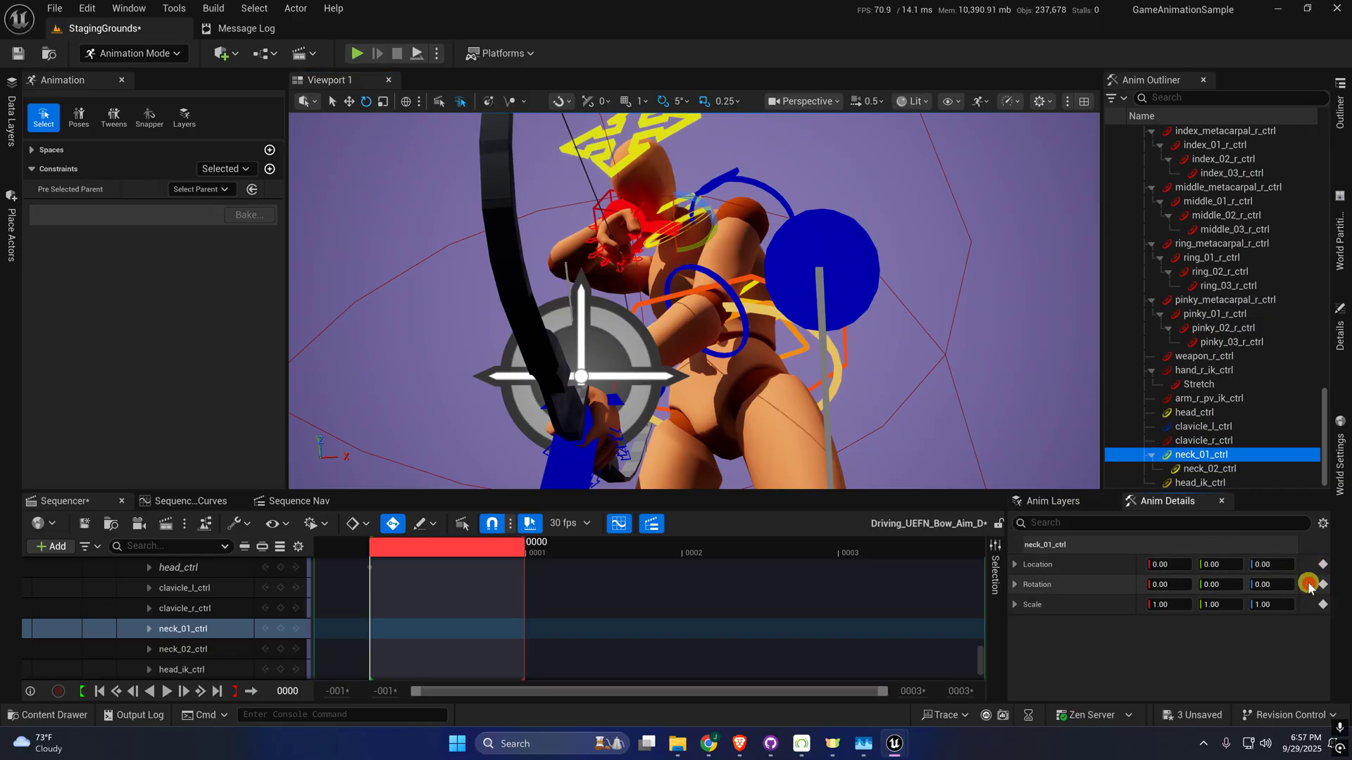
- Clear the trial rotation on neck_01_ctrl and rotate the control -45 degrees about its local Z axis
{"action": "left_click_drag", "start_coordinate": [707, 203], "coordinate": [705, 205]}
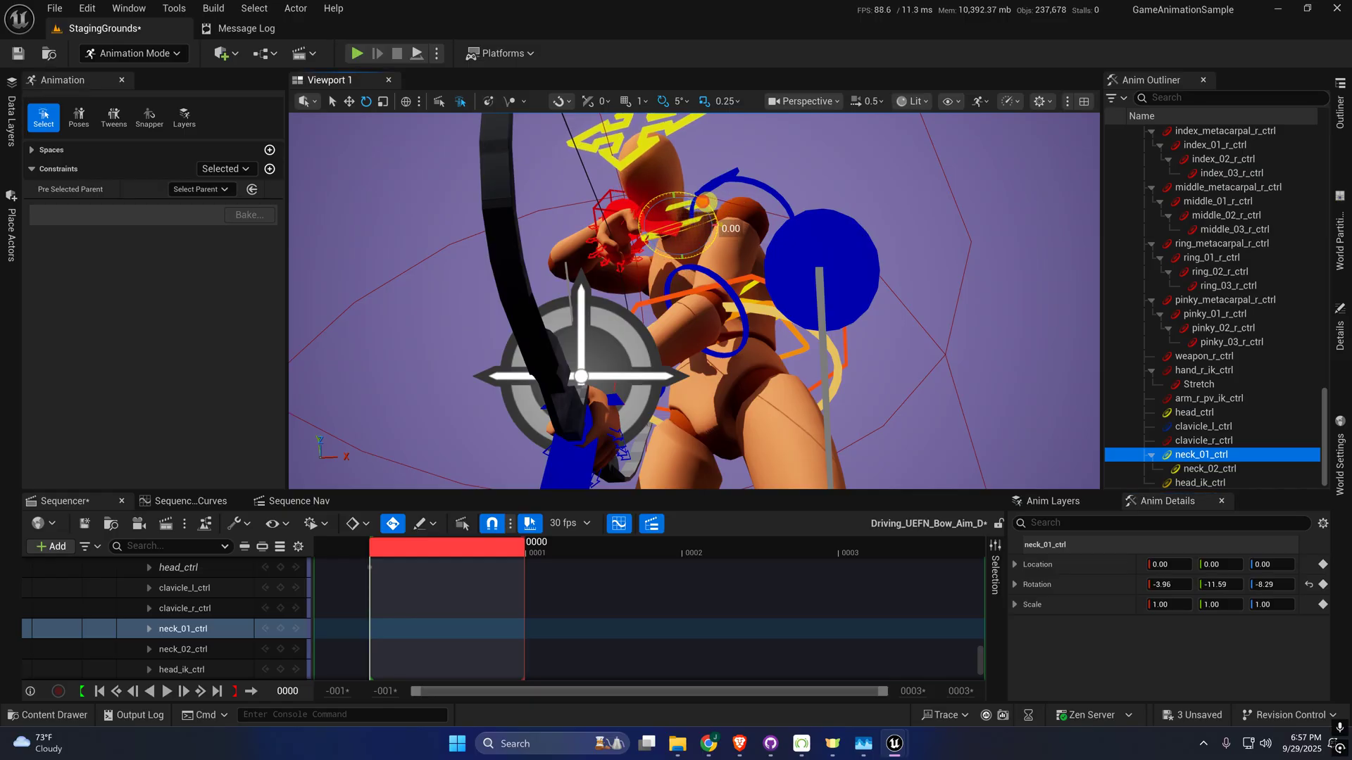
{"action": "left_click_drag", "start_coordinate": [707, 241], "coordinate": [725, 226]}
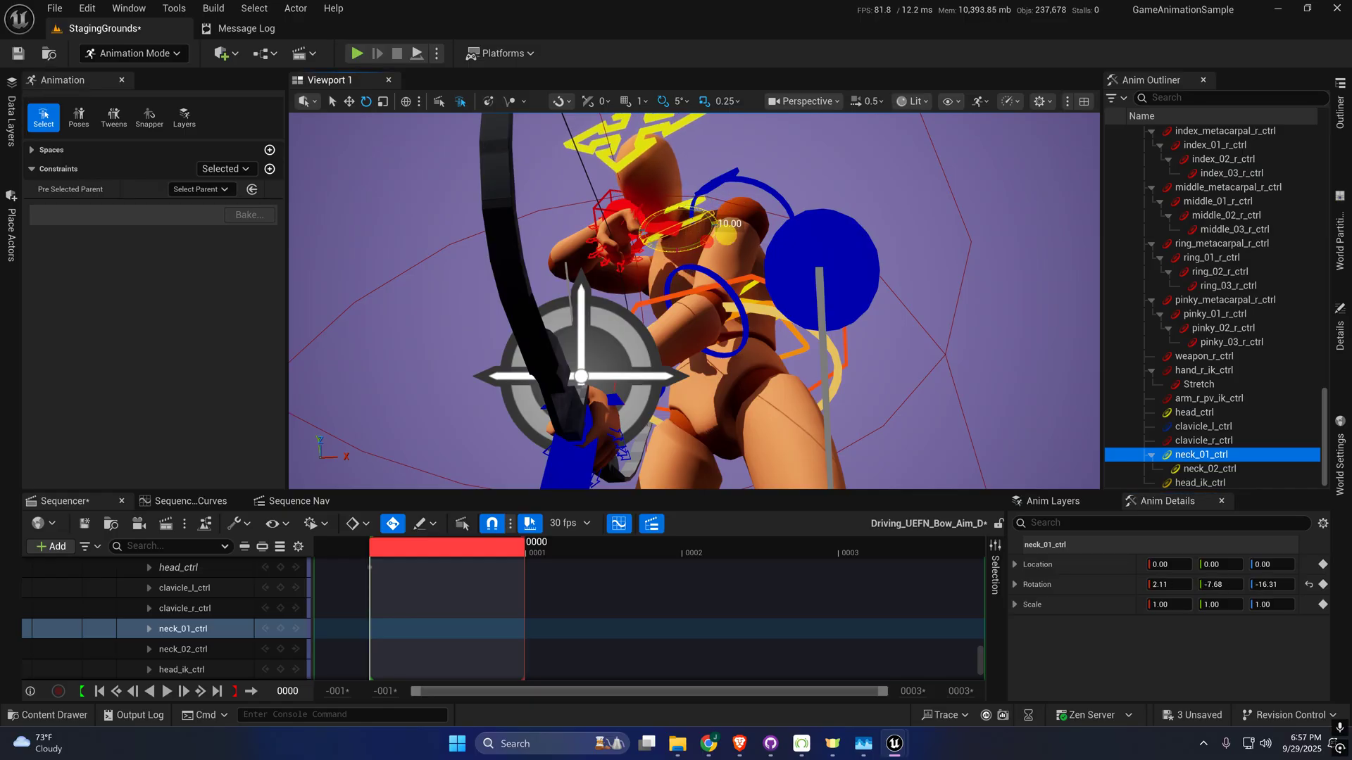
{"action": "left_click", "coordinate": [1308, 584]}
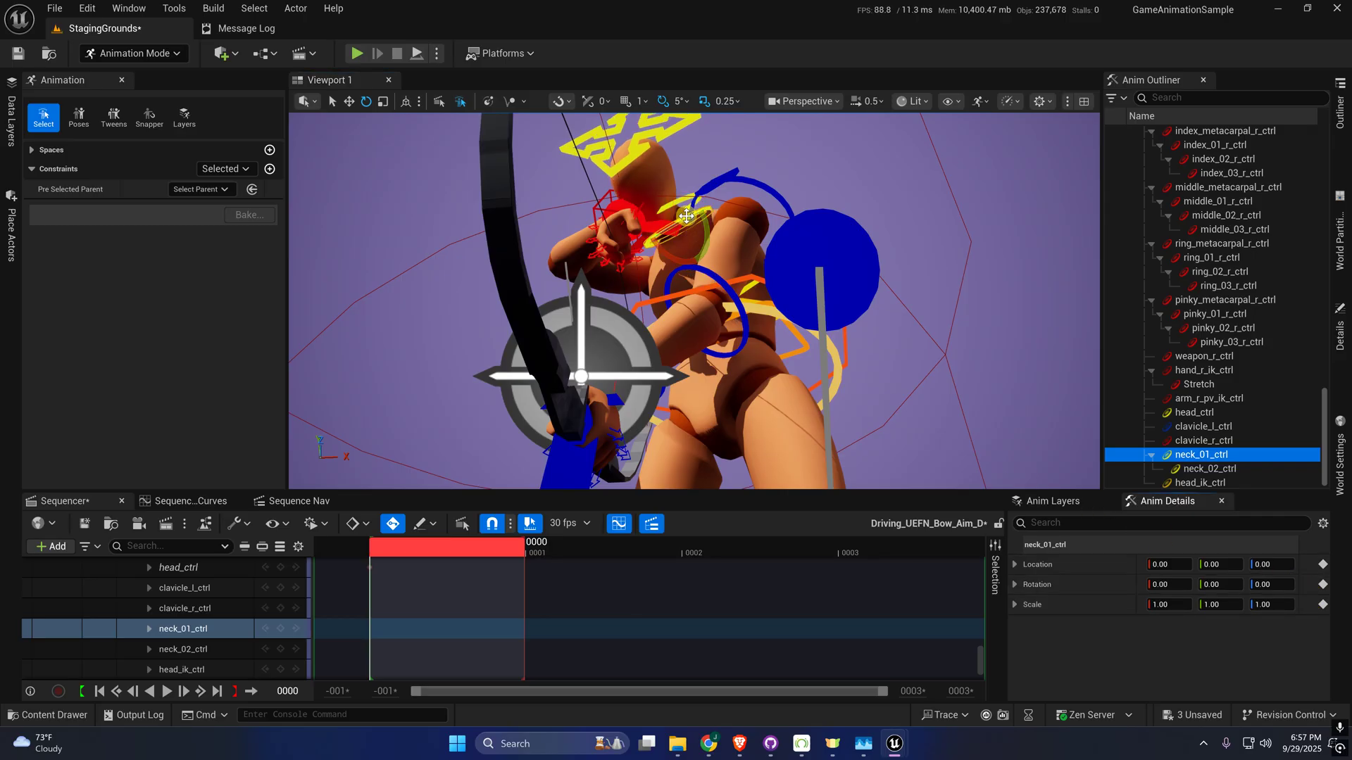
{"action": "left_click_drag", "start_coordinate": [687, 217], "coordinate": [845, 203]}
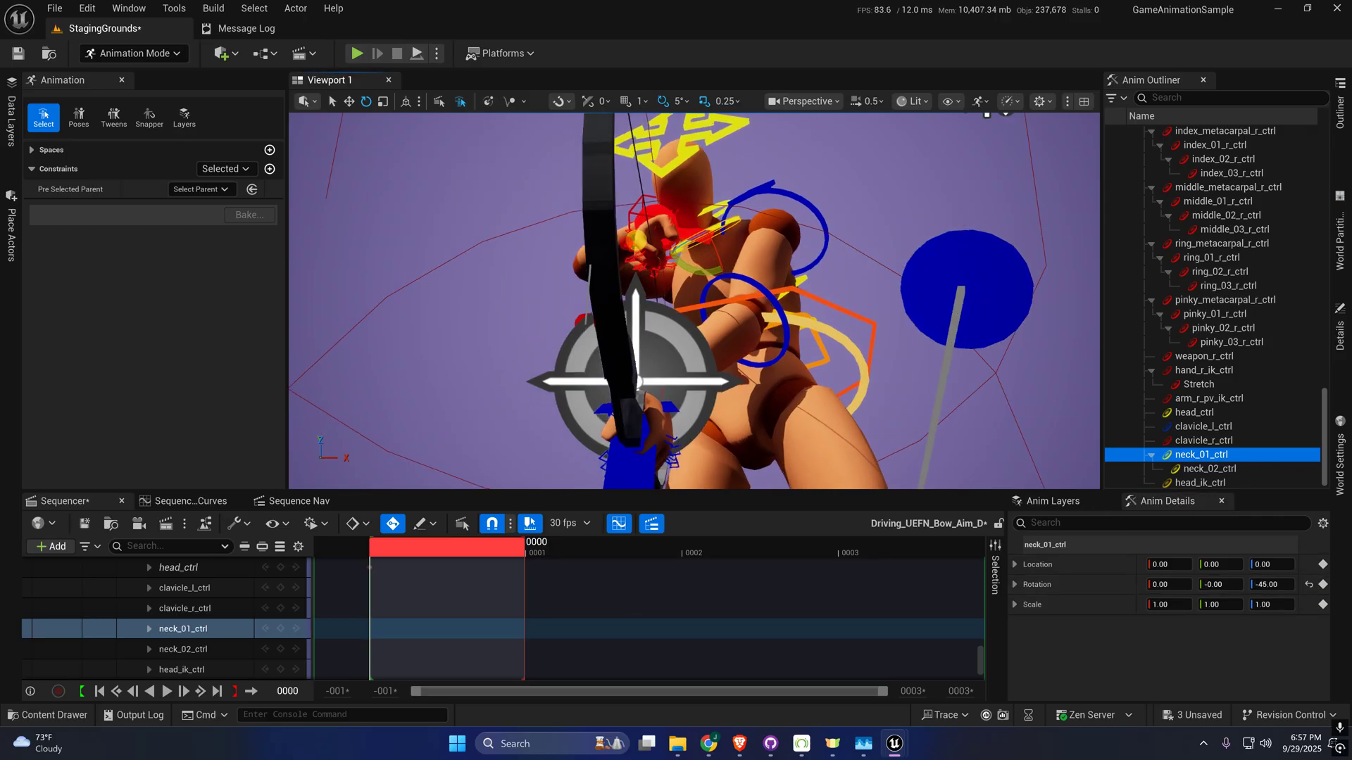
{"action": "left_click_drag", "start_coordinate": [636, 240], "coordinate": [1005, 507], "text": "alt"}
- Delete the rotation constraint between upperarm_l_fk_ctrl and head_ctrl
{"action": "left_click", "coordinate": [616, 175]}
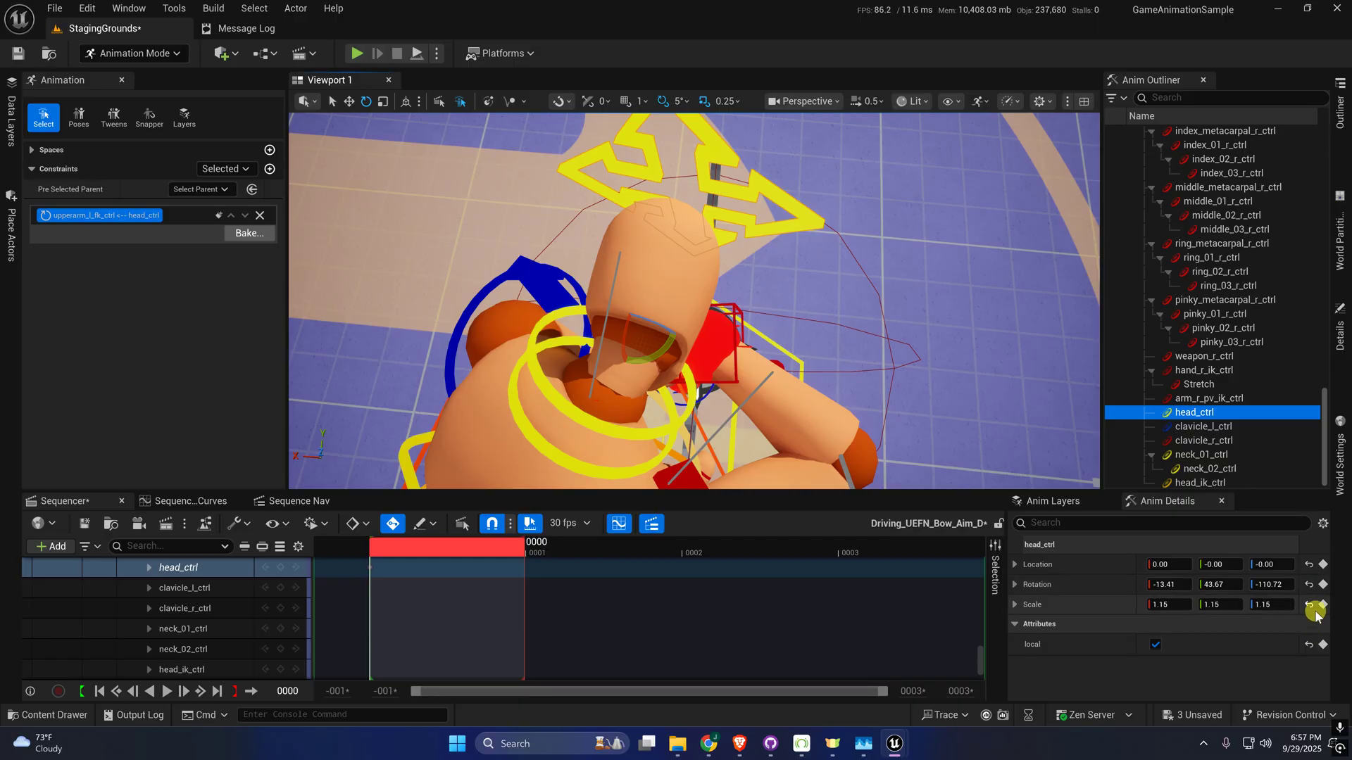
{"action": "left_click", "coordinate": [133, 221]}
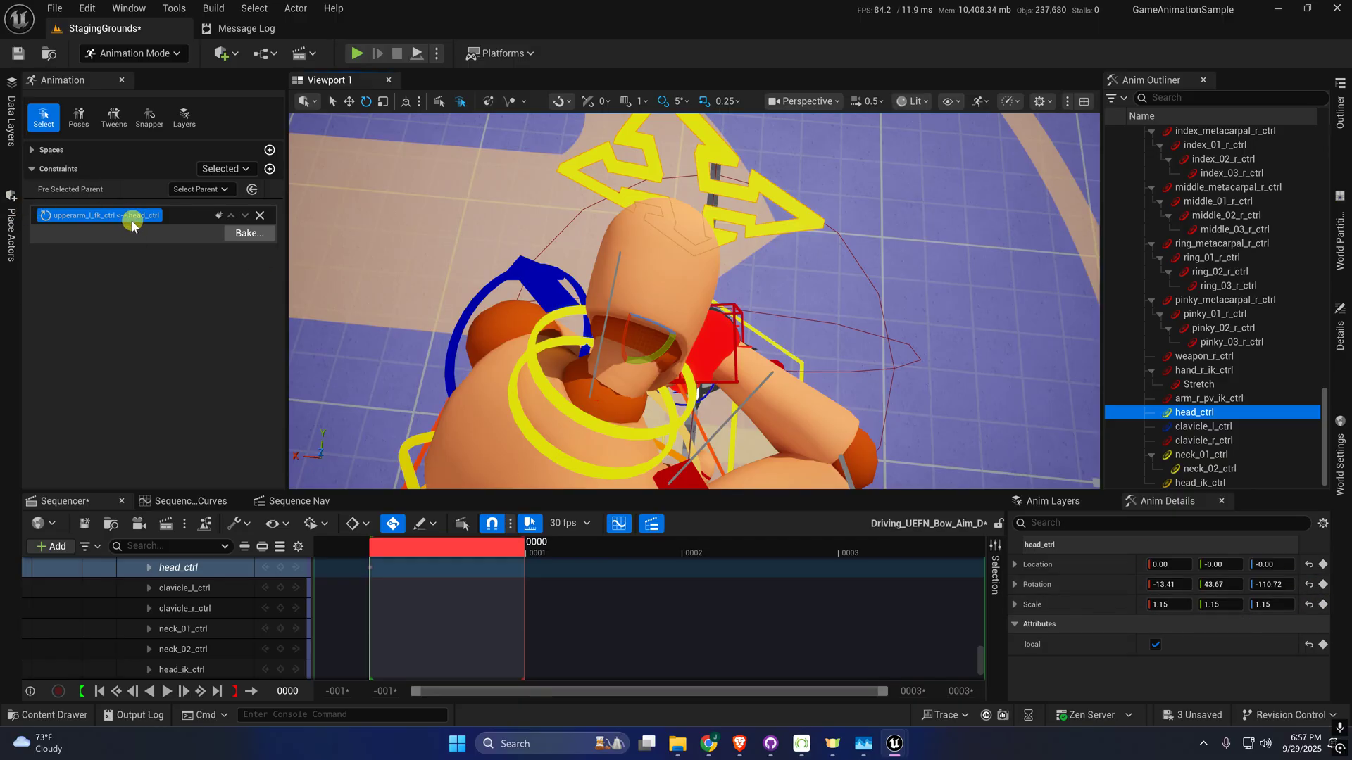
{"action": "left_click", "coordinate": [264, 217]}
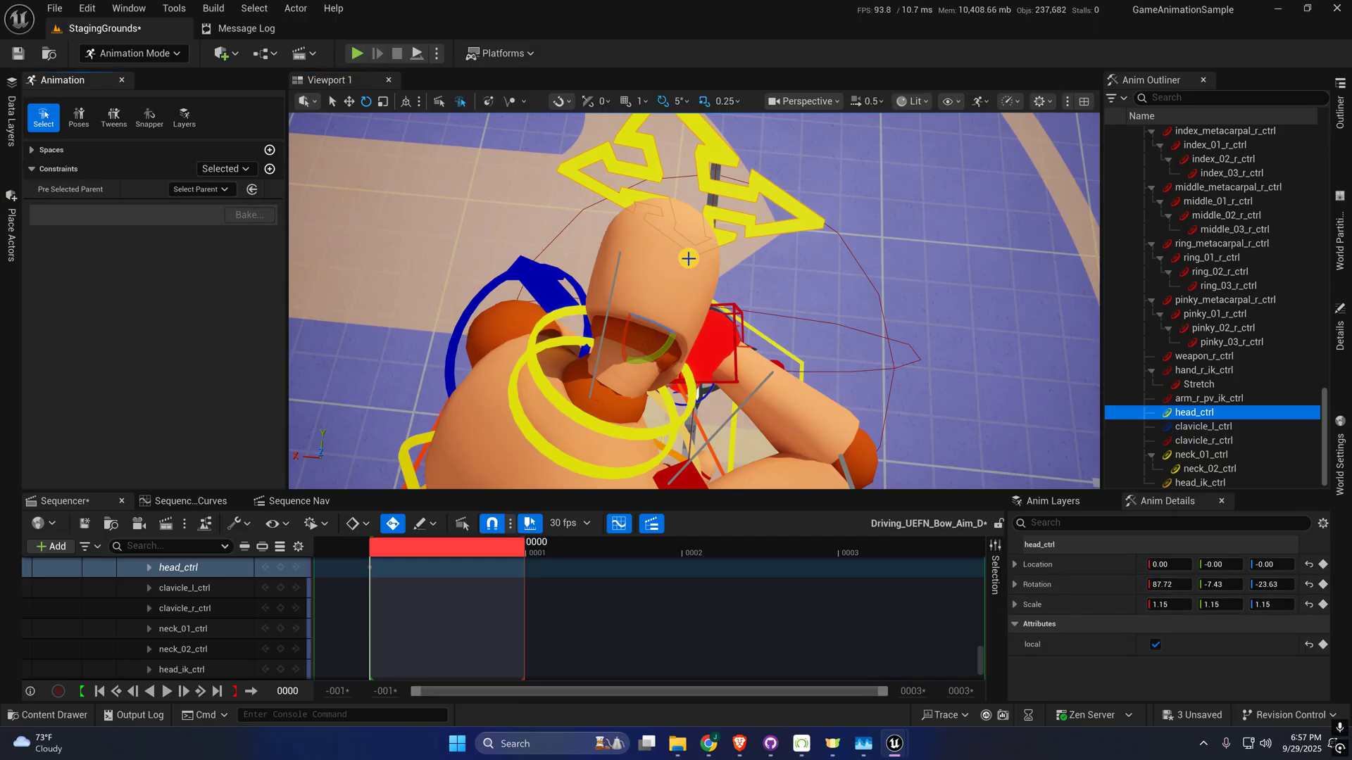
- Reset the scale of head_ctrl to 1.00 and set its rotation to 90, 0, 0
{"action": "left_click", "coordinate": [1310, 607]}
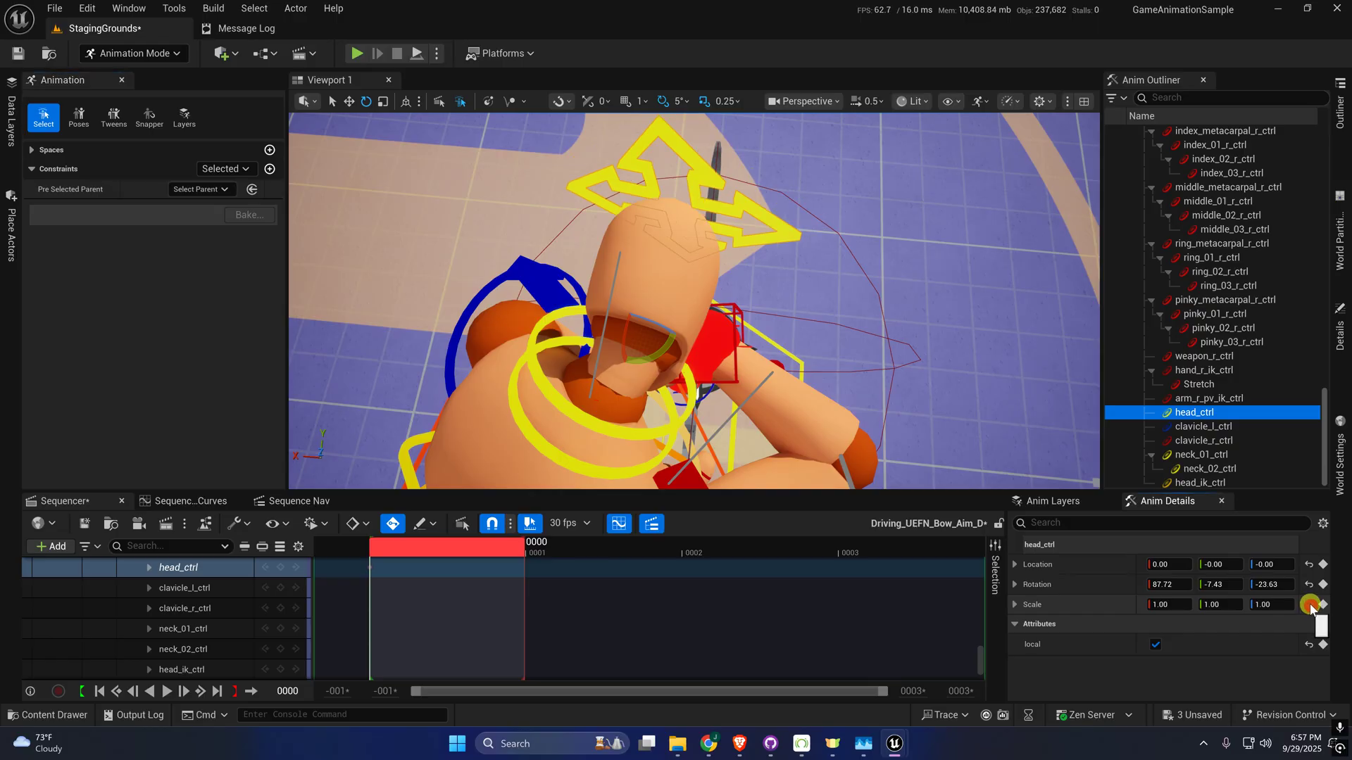
{"action": "left_click", "coordinate": [1308, 584]}
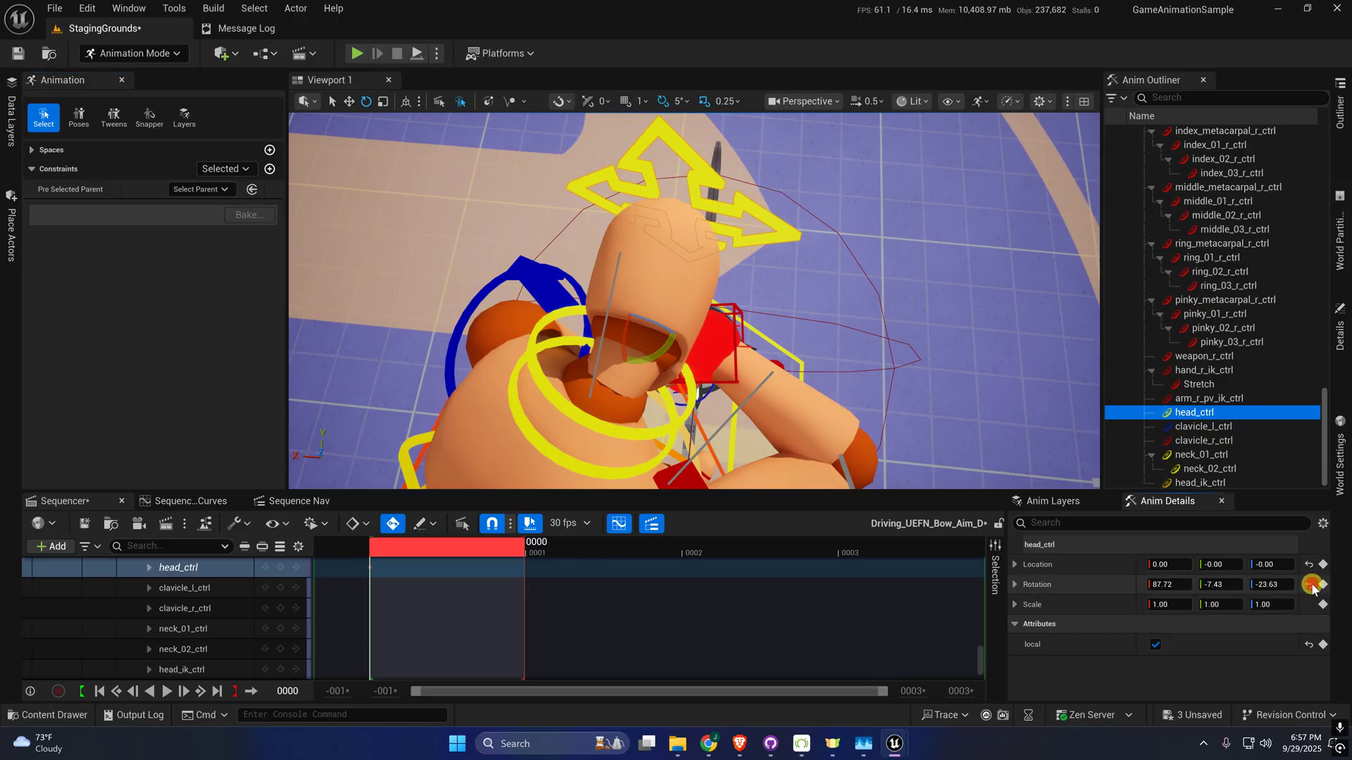
{"action": "left_click_drag", "start_coordinate": [803, 352], "coordinate": [549, 211], "text": "alt"}
{"action": "left_click_drag", "start_coordinate": [653, 271], "coordinate": [842, 395]}
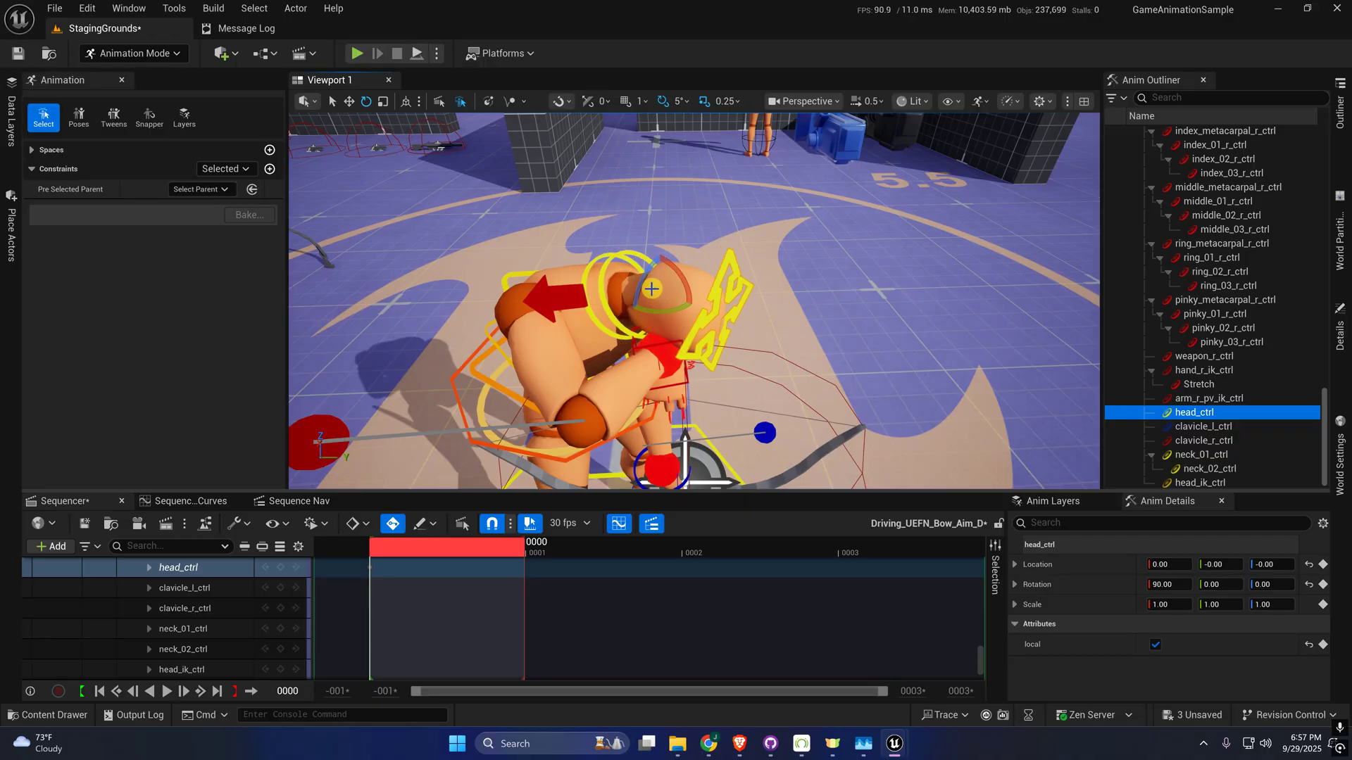
- Rotate head_ctrl -30 degrees about its Z axis so the face turns along the bow arm
{"action": "left_click_drag", "start_coordinate": [724, 263], "coordinate": [479, 222], "text": "alt"}
{"action": "right_click_drag", "start_coordinate": [694, 303], "coordinate": [634, 304]}
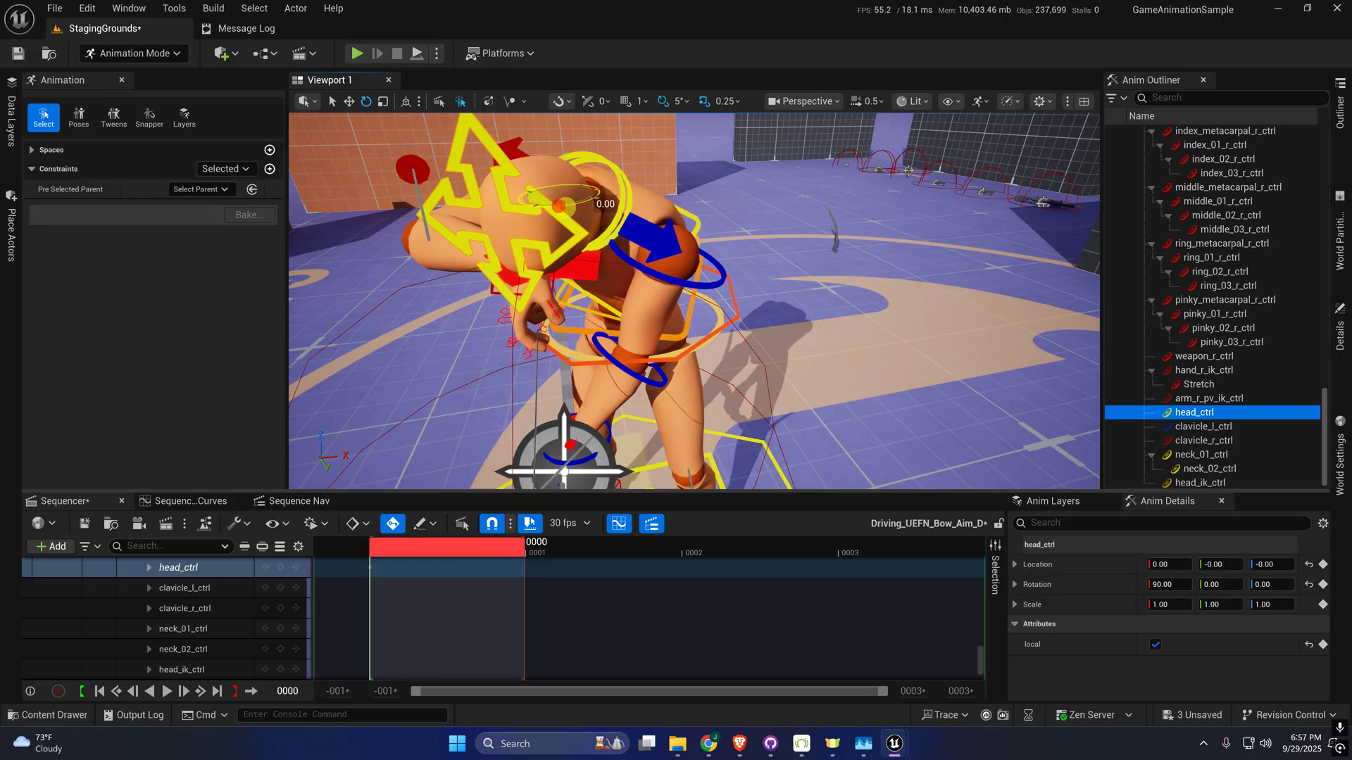
{"action": "left_click_drag", "start_coordinate": [560, 206], "coordinate": [611, 206]}
{"action": "left_click_drag", "start_coordinate": [693, 303], "coordinate": [665, 144], "text": "alt"}
{"action": "right_click_drag", "start_coordinate": [693, 302], "coordinate": [736, 303], "text": "alt"}
{"action": "left_click_drag", "start_coordinate": [760, 218], "coordinate": [771, 220], "text": "alt"}
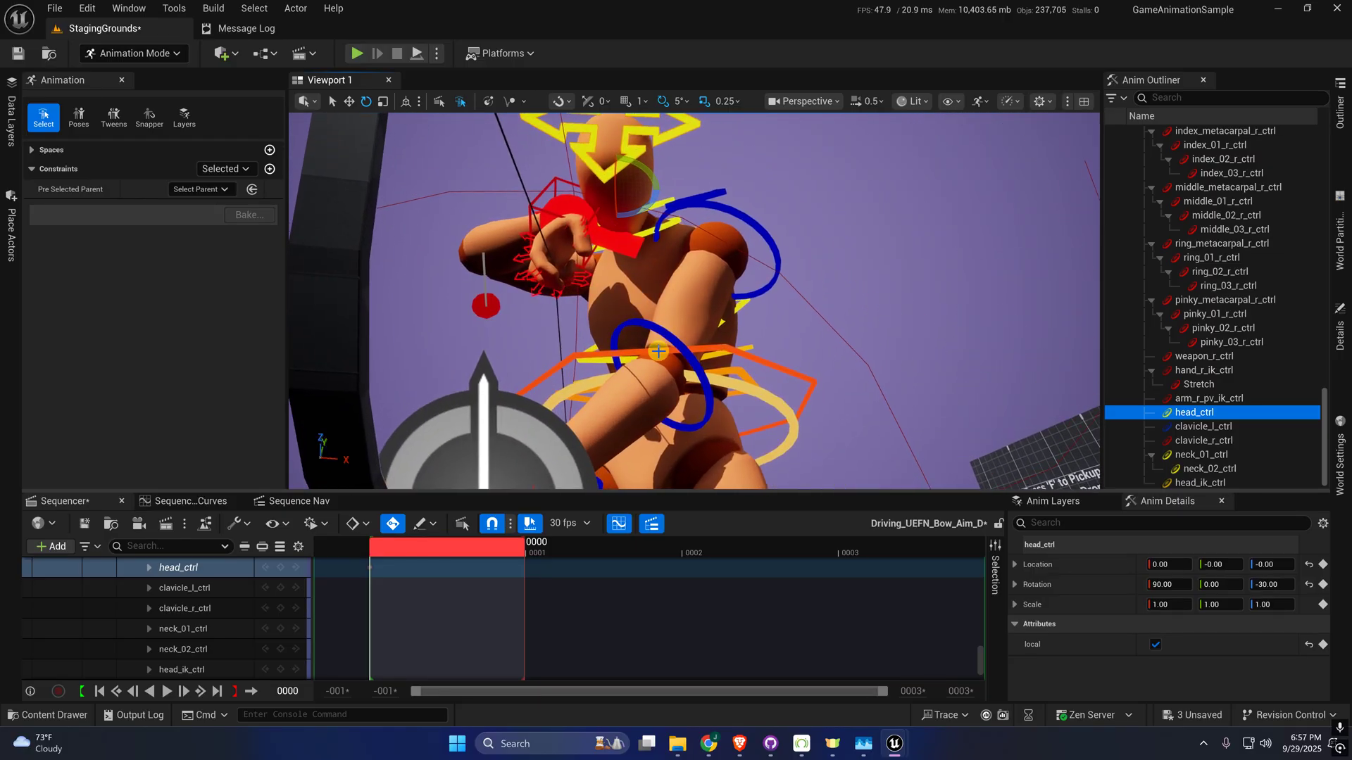
- Refine the head aim by rotating neck_01_ctrl to about 20.28, -9.39, -48.45 and head_ctrl to 80, 0, -25
{"action": "left_click", "coordinate": [647, 234]}
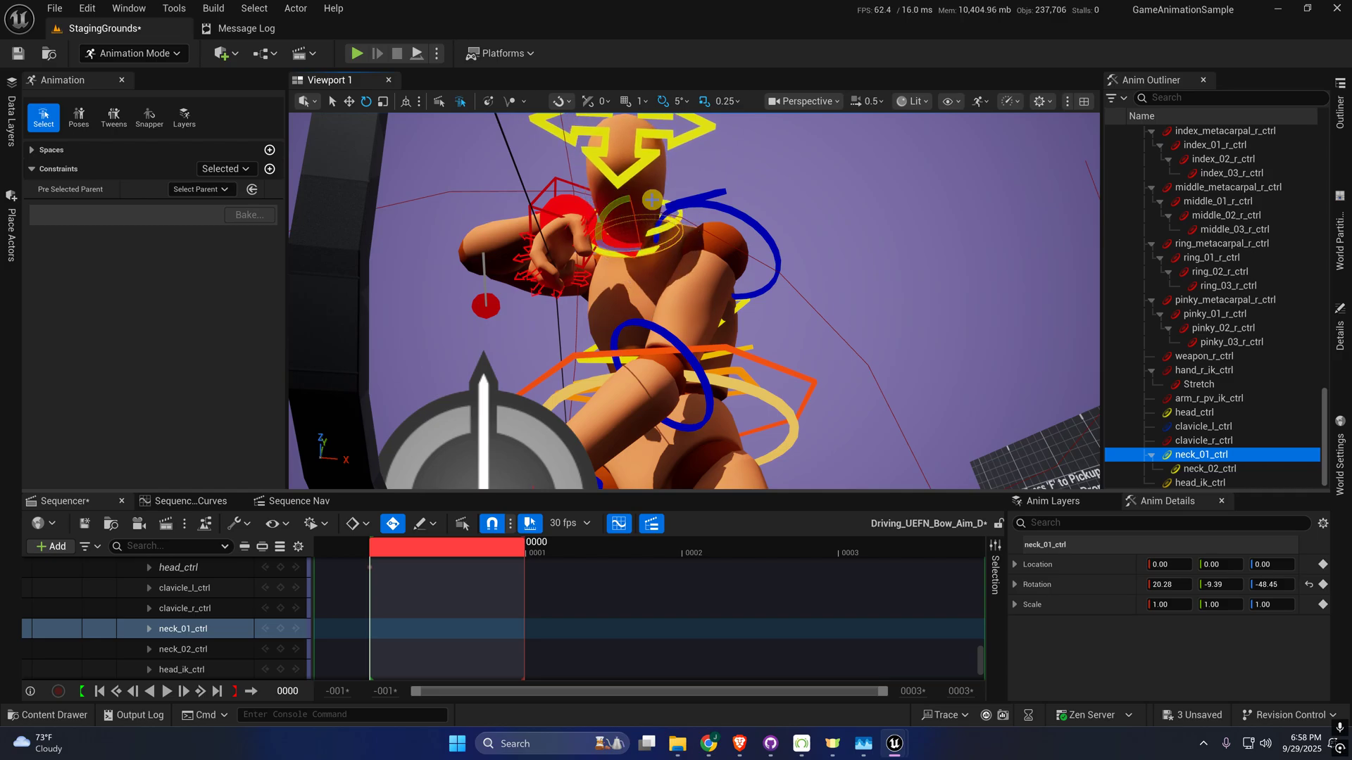
{"action": "left_click", "coordinate": [663, 185]}
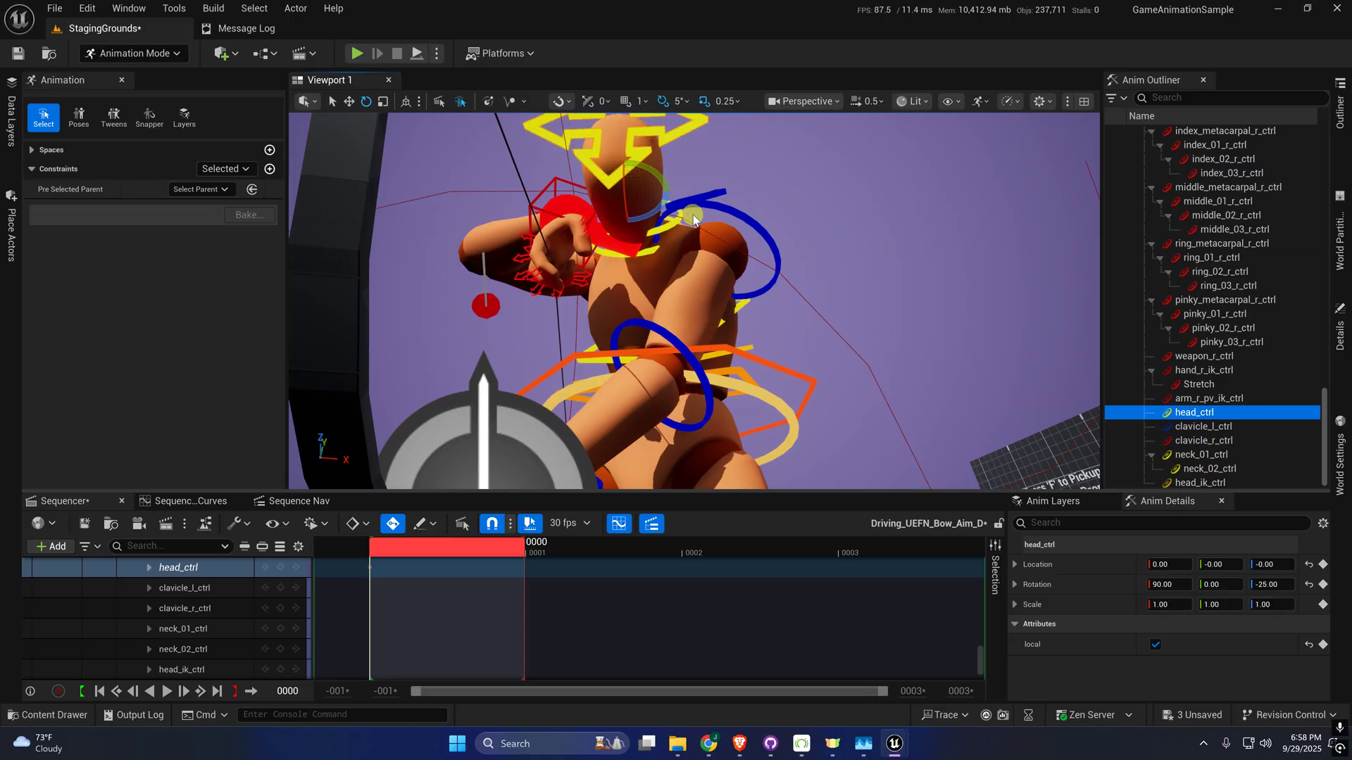
{"action": "right_click_drag", "start_coordinate": [693, 216], "coordinate": [814, 242]}
{"action": "scroll", "coordinate": [690, 157], "scroll_direction": "down", "scroll_amount": 2}
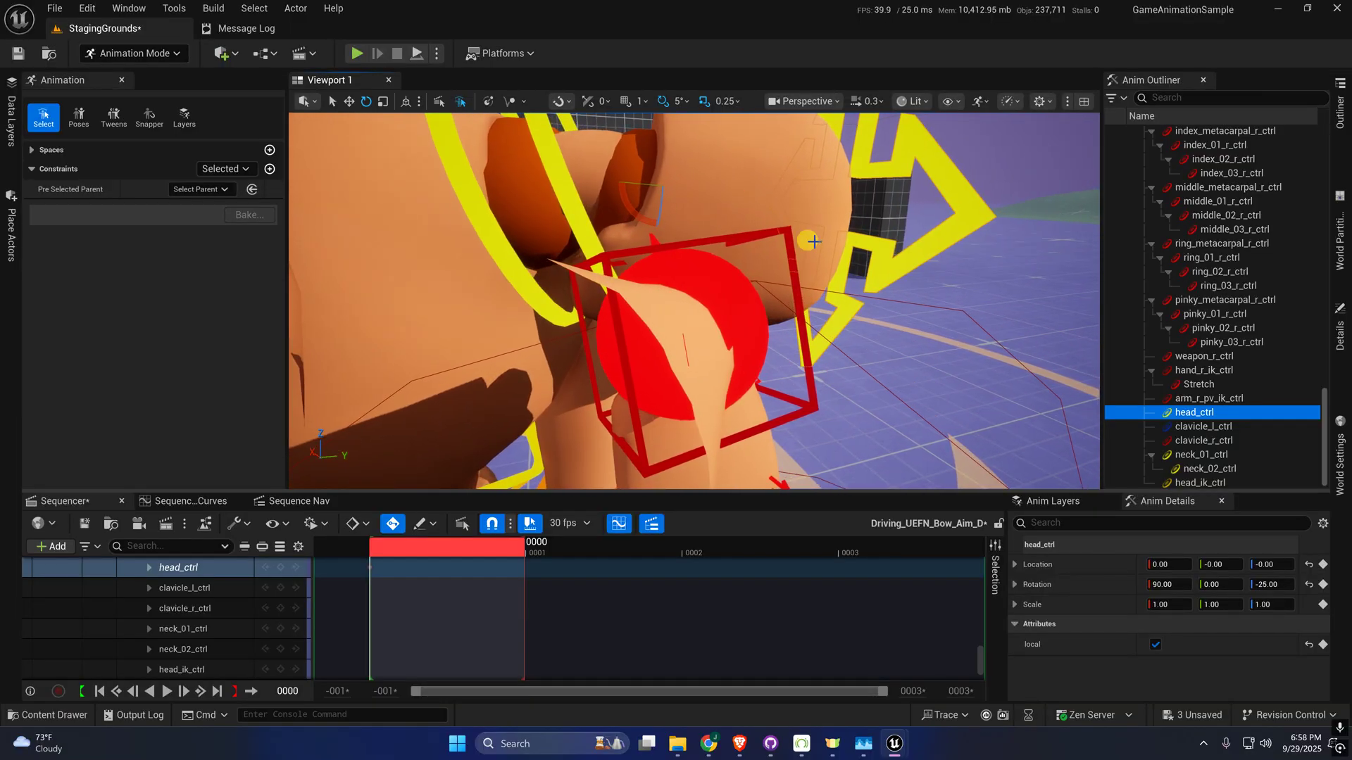
{"action": "right_click_drag", "start_coordinate": [799, 298], "coordinate": [739, 287]}
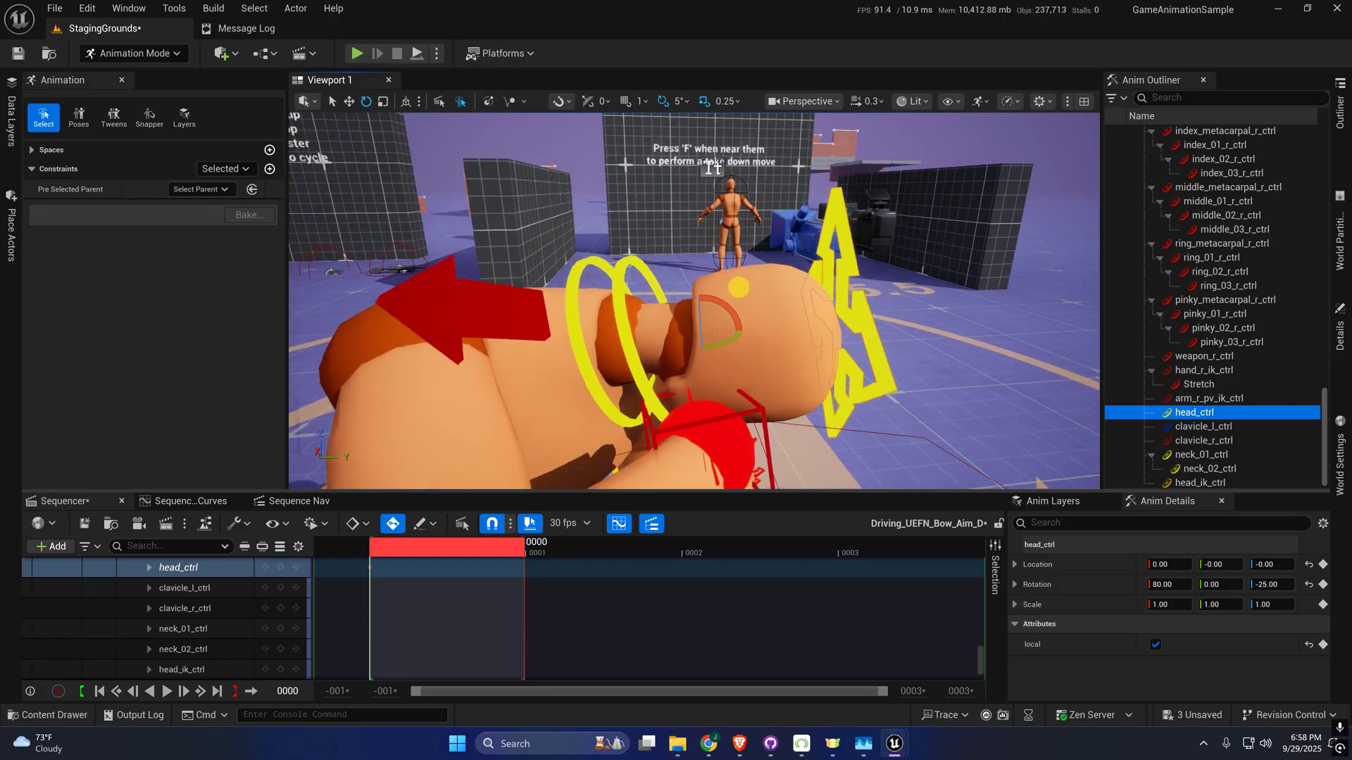
- Reposition the right elbow by moving arm_r_pv_ik_ctrl to a location of about 0.91, 4.12, 19.87
{"action": "right_click_drag", "start_coordinate": [713, 168], "coordinate": [672, 151]}
{"action": "left_click", "coordinate": [430, 217]}
{"action": "key", "text": "w"}
{"action": "mouse_move", "coordinate": [430, 217]}
{"action": "right_mouse_down"}
{"action": "mouse_move", "coordinate": [426, 248]}
{"action": "mouse_move", "coordinate": [414, 242]}
{"action": "mouse_move", "coordinate": [439, 240]}
{"action": "right_mouse_up"}
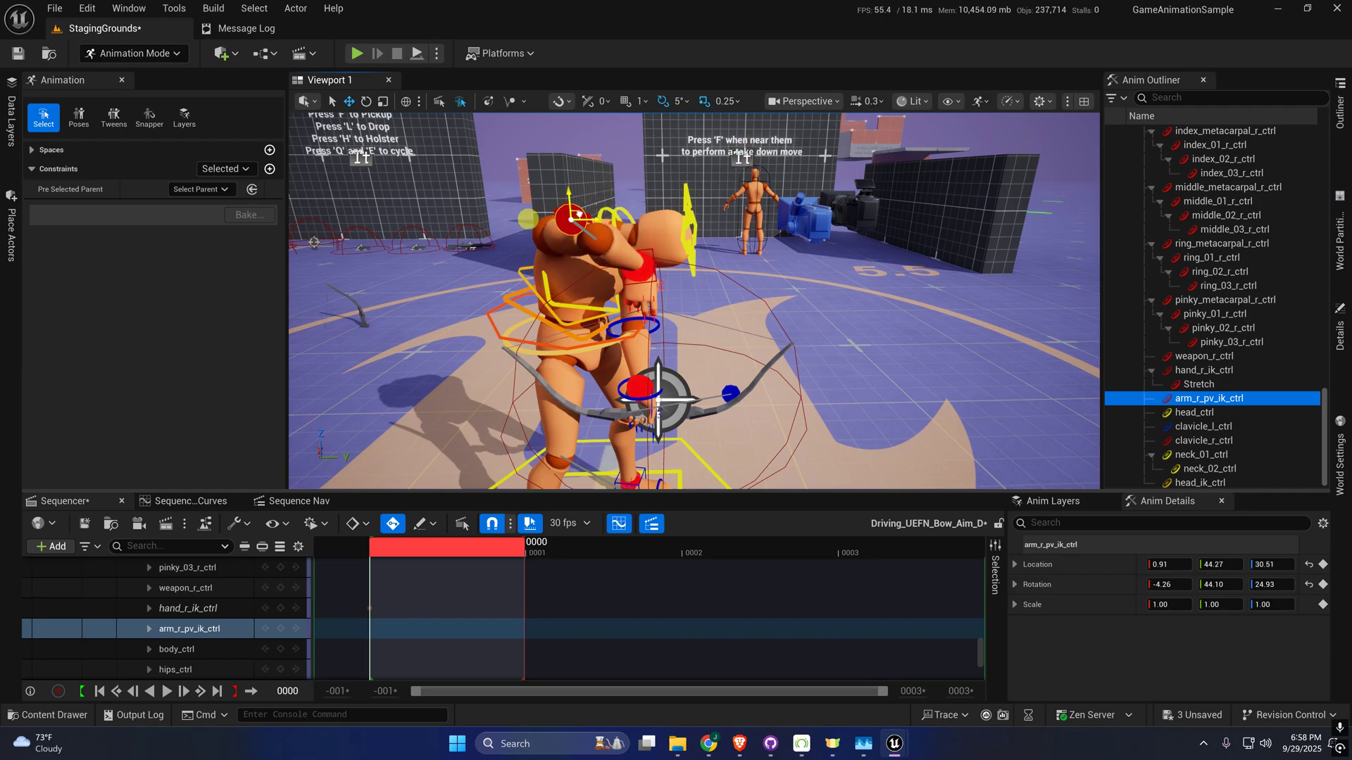
{"action": "mouse_move", "coordinate": [429, 256]}
{"action": "right_mouse_down"}
{"action": "mouse_move", "coordinate": [483, 248]}
{"action": "mouse_move", "coordinate": [631, 302]}
{"action": "mouse_move", "coordinate": [403, 243]}
{"action": "mouse_move", "coordinate": [426, 243]}
{"action": "right_mouse_up"}
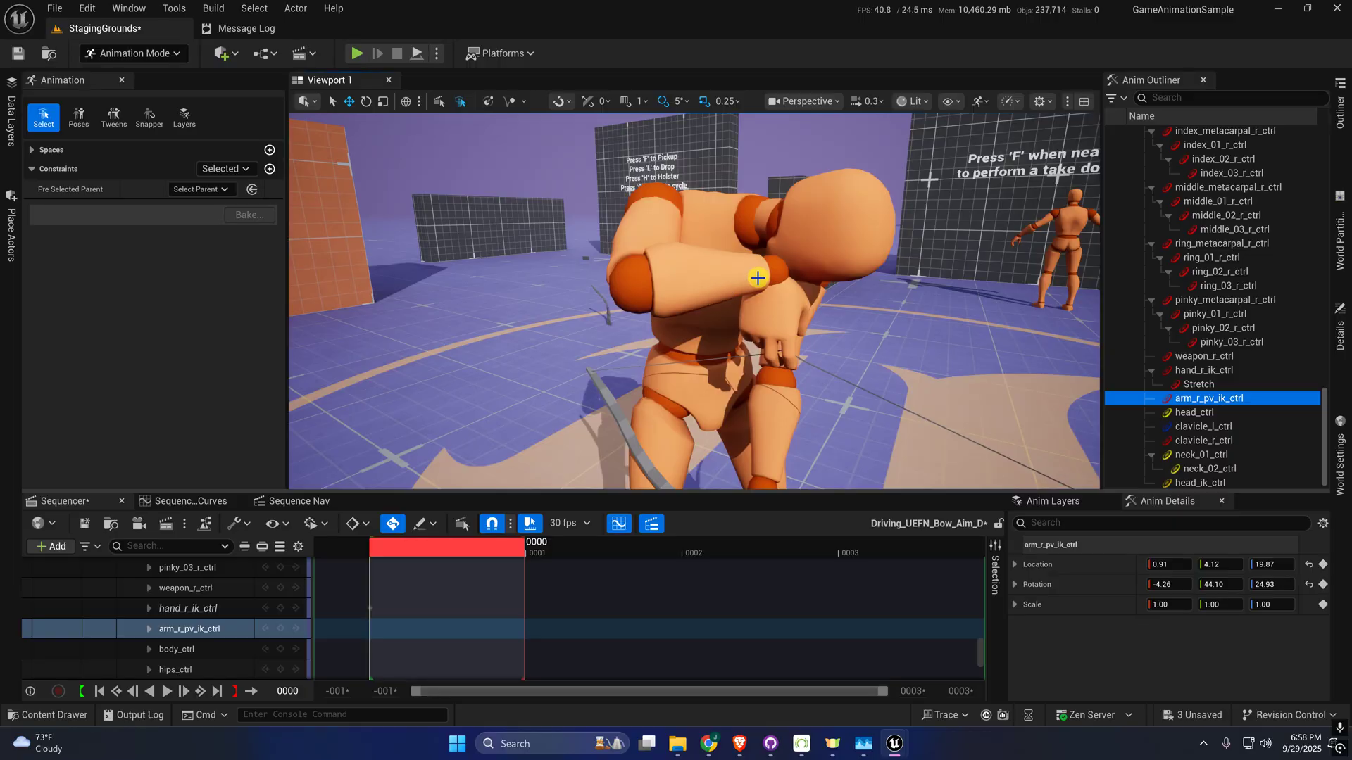
{"action": "key", "text": "s"}
{"action": "right_click_drag", "start_coordinate": [758, 277], "coordinate": [807, 314]}
{"action": "right_click_drag", "start_coordinate": [451, 244], "coordinate": [457, 224]}
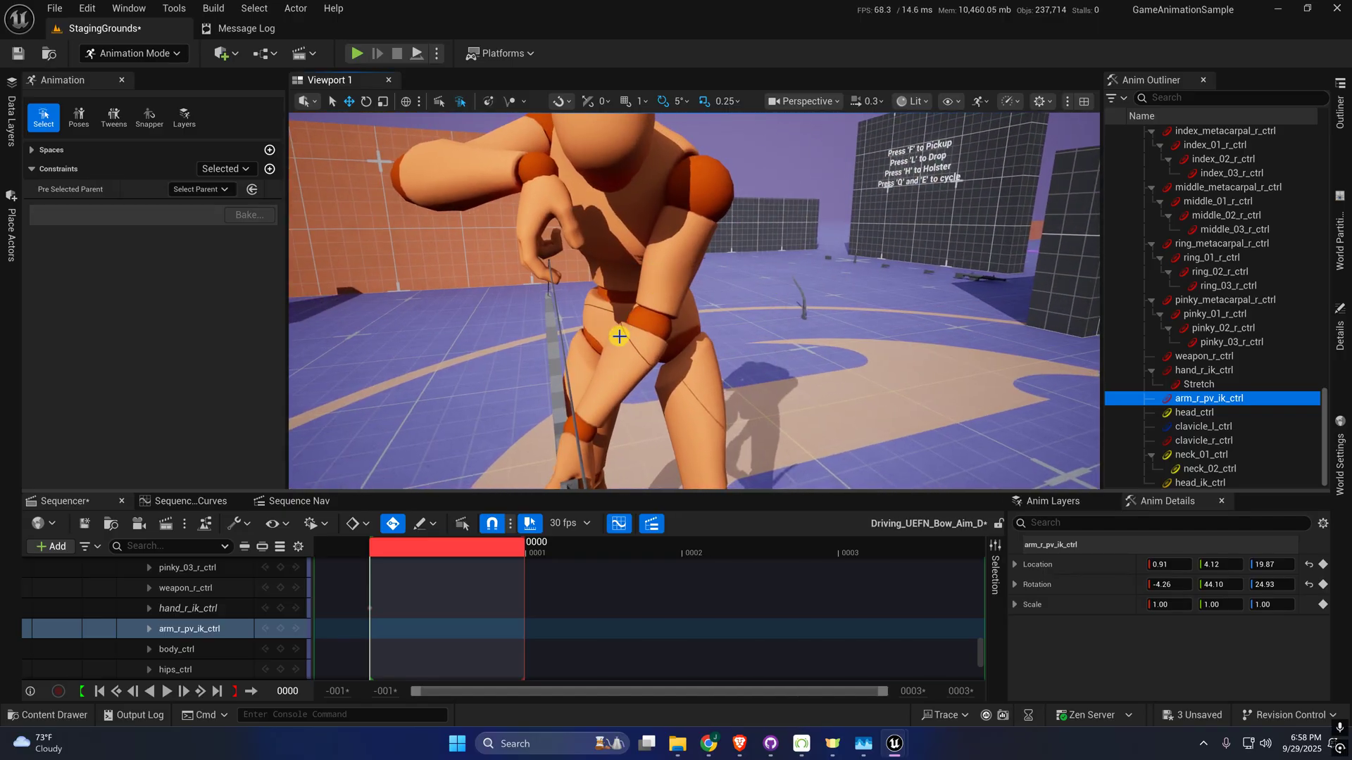
- Adjust the torso bend, rotating spine_01_ctrl to about 8.88, 2.15, -11.25 and spine_02_ctrl to about 16.77, -2.58, 15.19
{"action": "right_click_drag", "start_coordinate": [618, 337], "coordinate": [732, 253]}
{"action": "key", "text": "s"}
{"action": "key", "text": "w"}
{"action": "left_click", "coordinate": [728, 283]}
{"action": "key", "text": "s"}
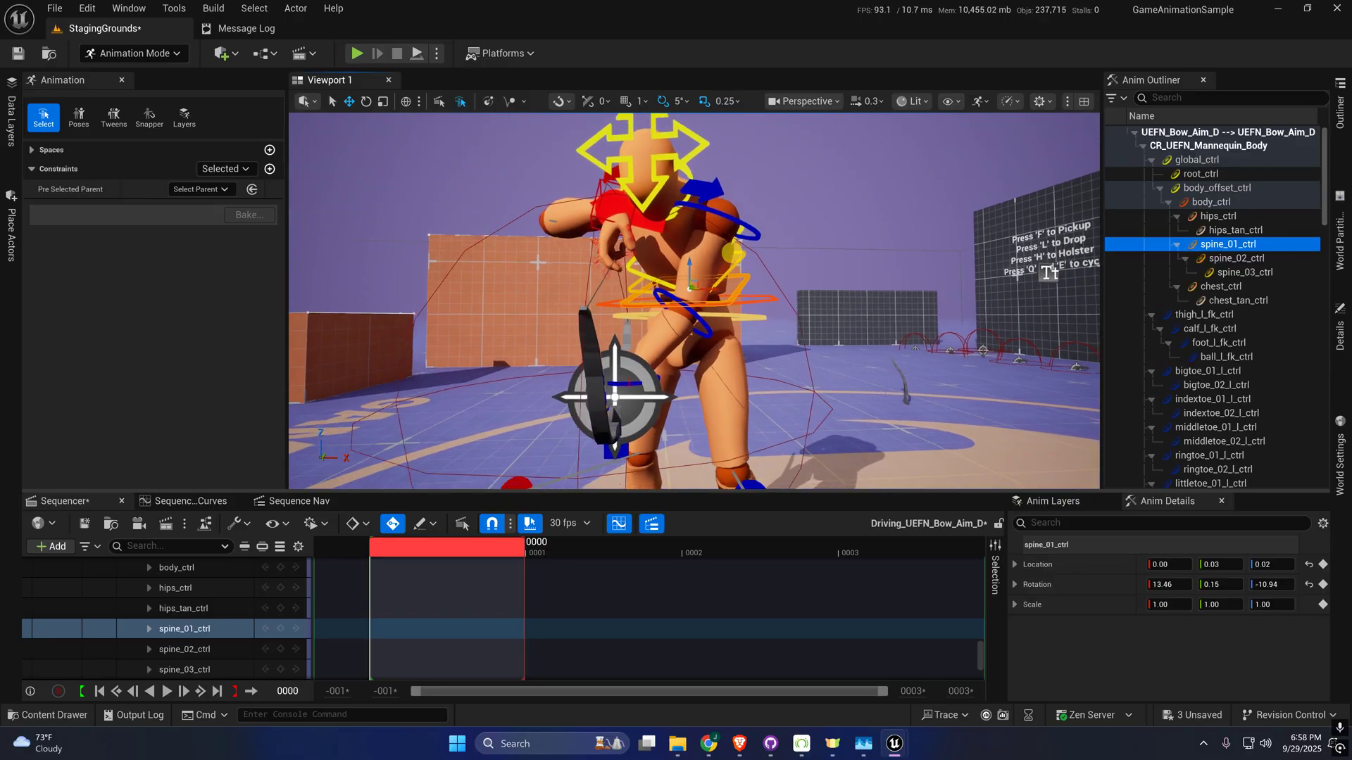
{"action": "right_click_drag", "start_coordinate": [522, 480], "coordinate": [521, 479]}
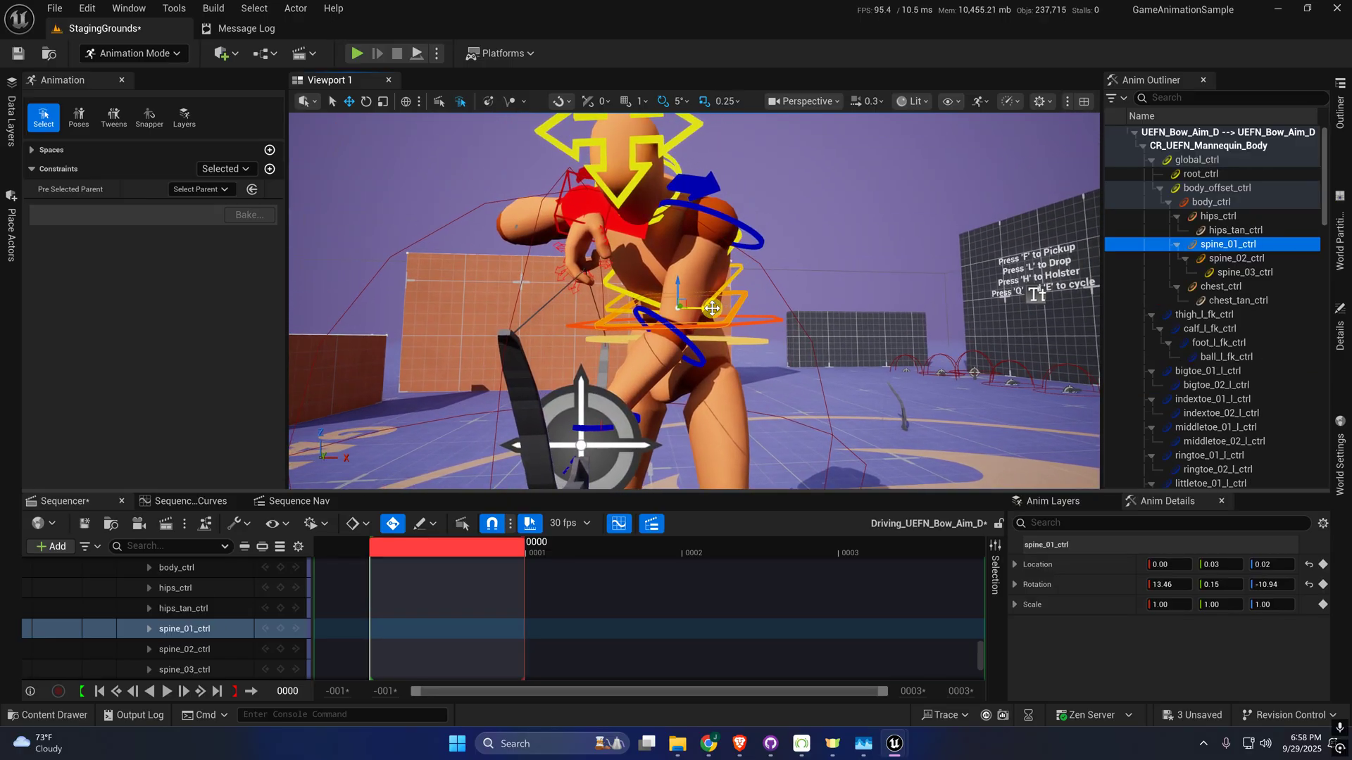
{"action": "right_click_drag", "start_coordinate": [682, 302], "coordinate": [900, 307]}
{"action": "key", "text": "a"}
{"action": "right_click_drag", "start_coordinate": [516, 476], "coordinate": [511, 474]}
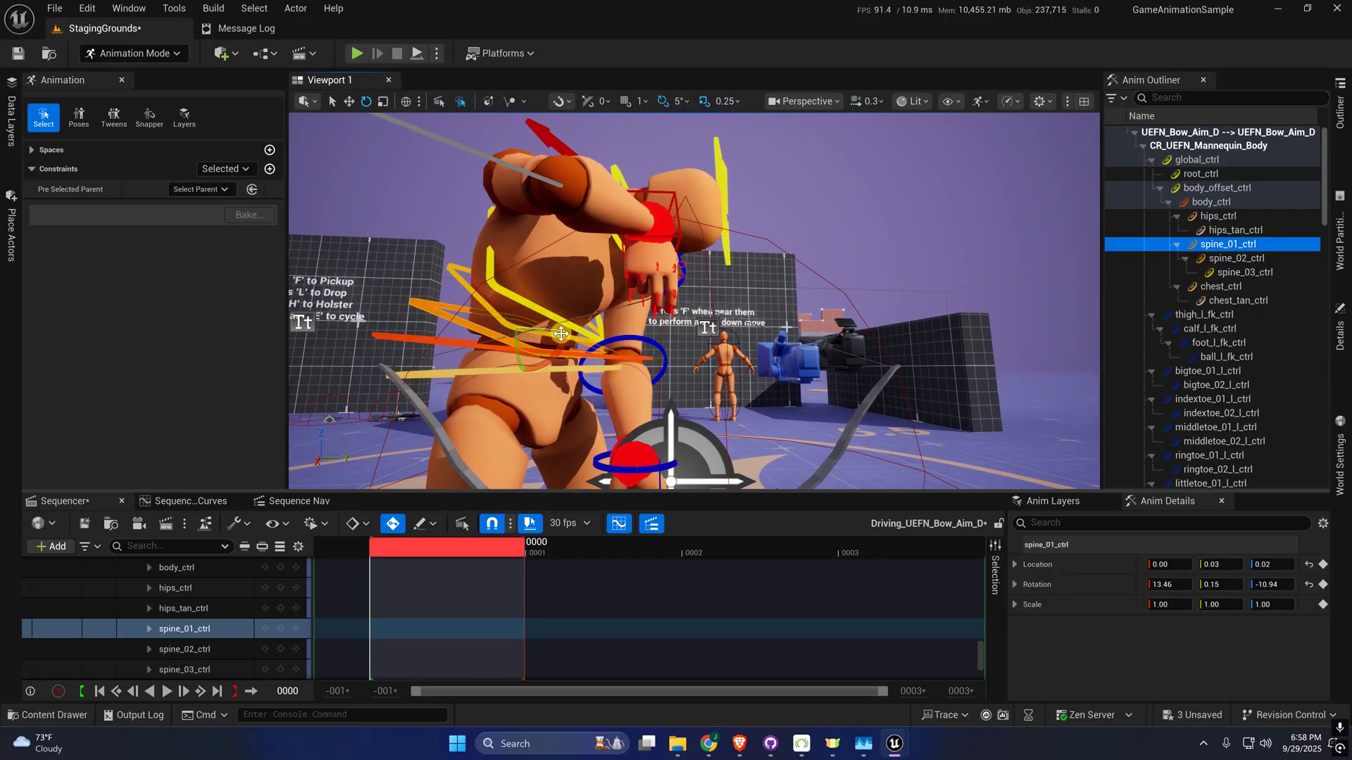
{"action": "left_click_drag", "start_coordinate": [564, 342], "coordinate": [560, 311]}
{"action": "left_click", "coordinate": [473, 296]}
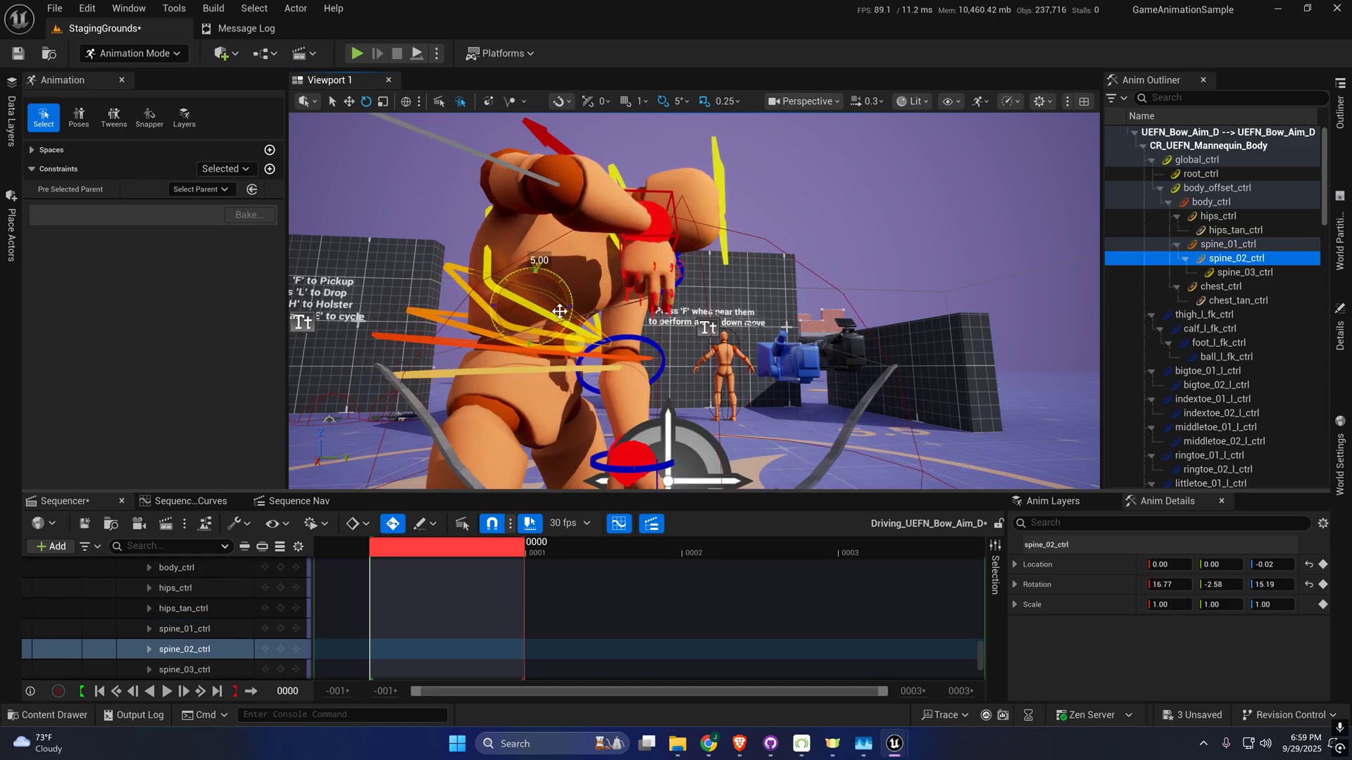
- Straighten the torso sideways by rotating spine_01_ctrl to about 4.79, -6.94, -10.21
{"action": "left_click", "coordinate": [501, 289]}
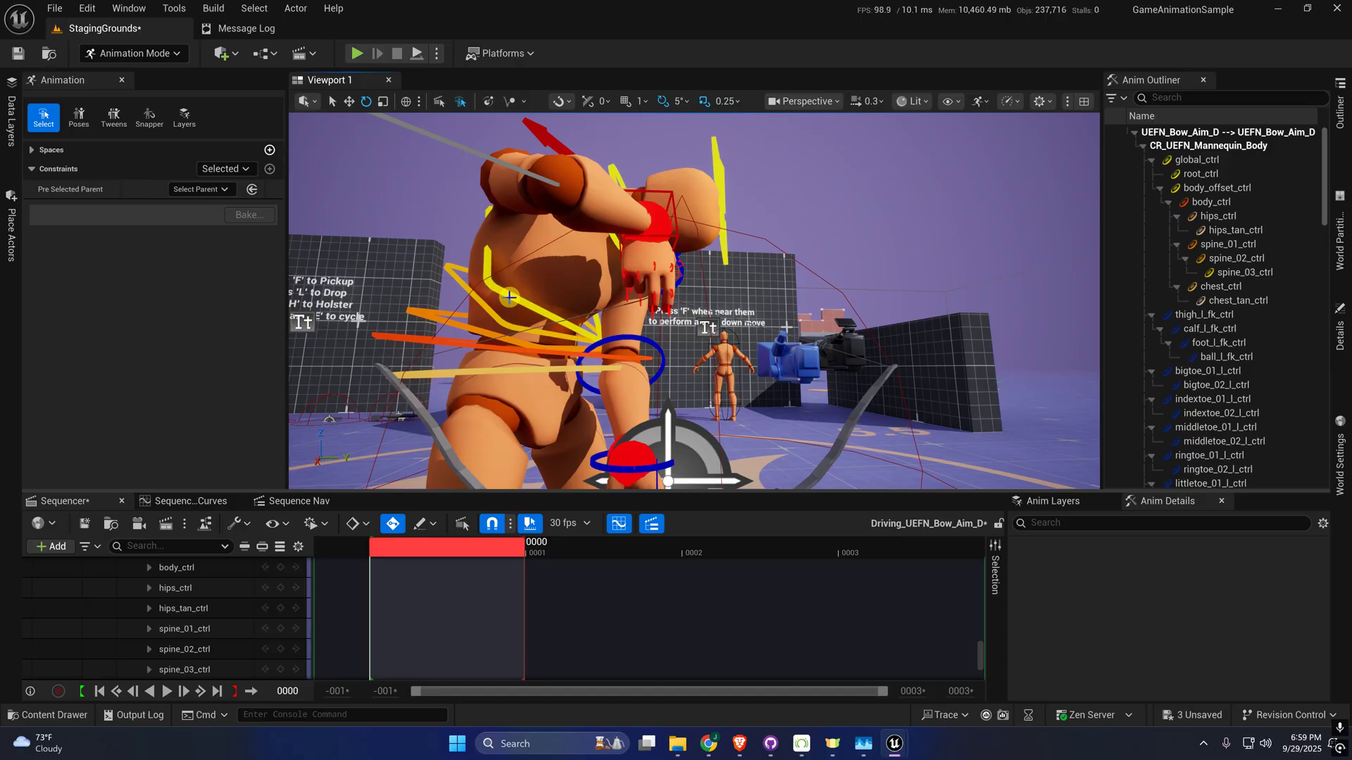
{"action": "left_click", "coordinate": [509, 296]}
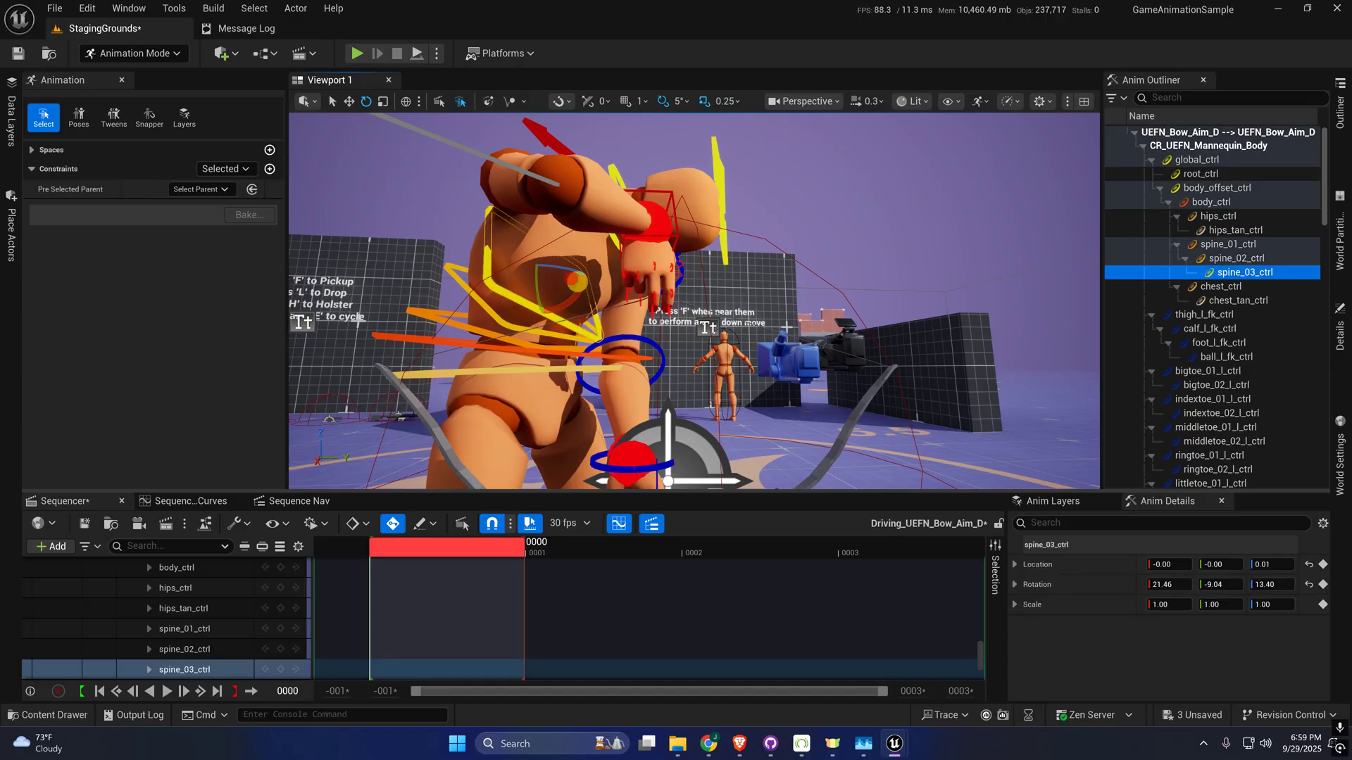
{"action": "right_click_drag", "start_coordinate": [694, 301], "coordinate": [648, 349]}
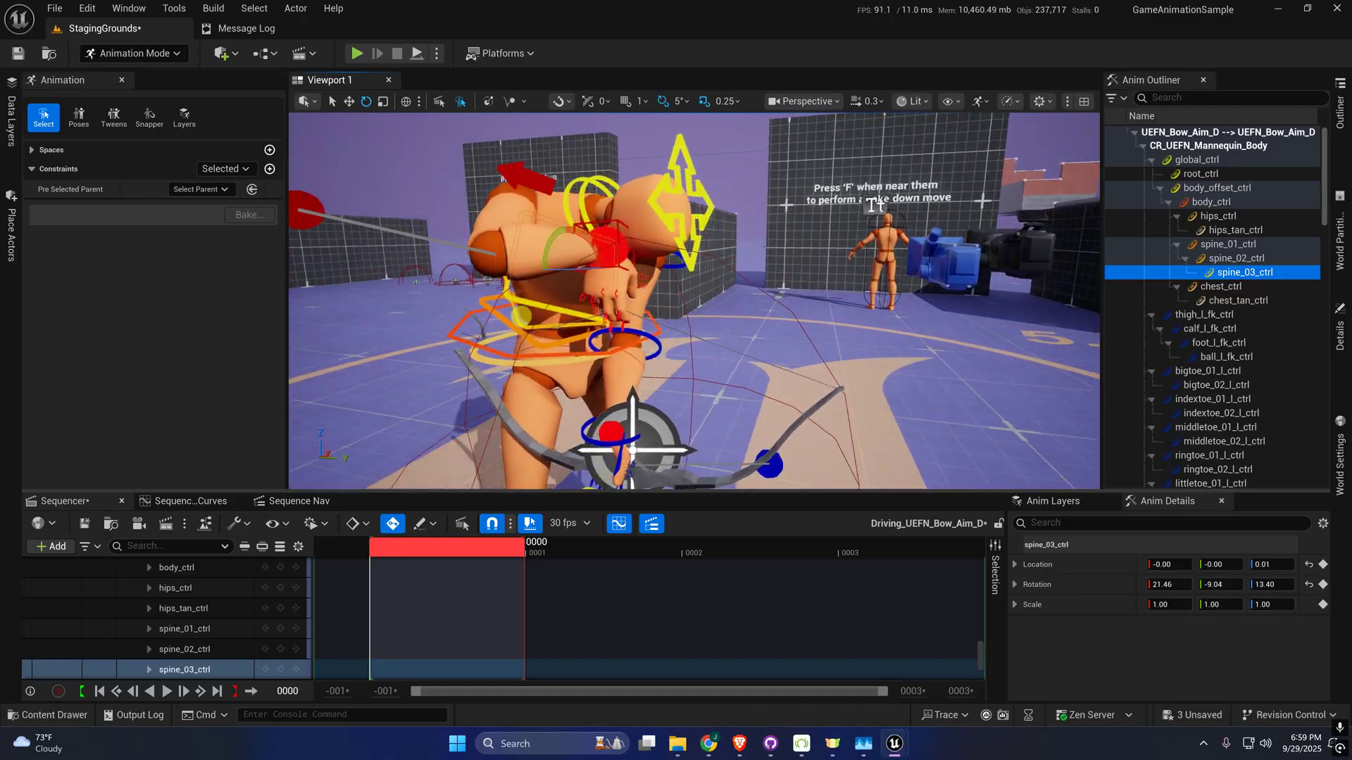
{"action": "left_click_drag", "start_coordinate": [875, 205], "coordinate": [867, 229], "text": "alt"}
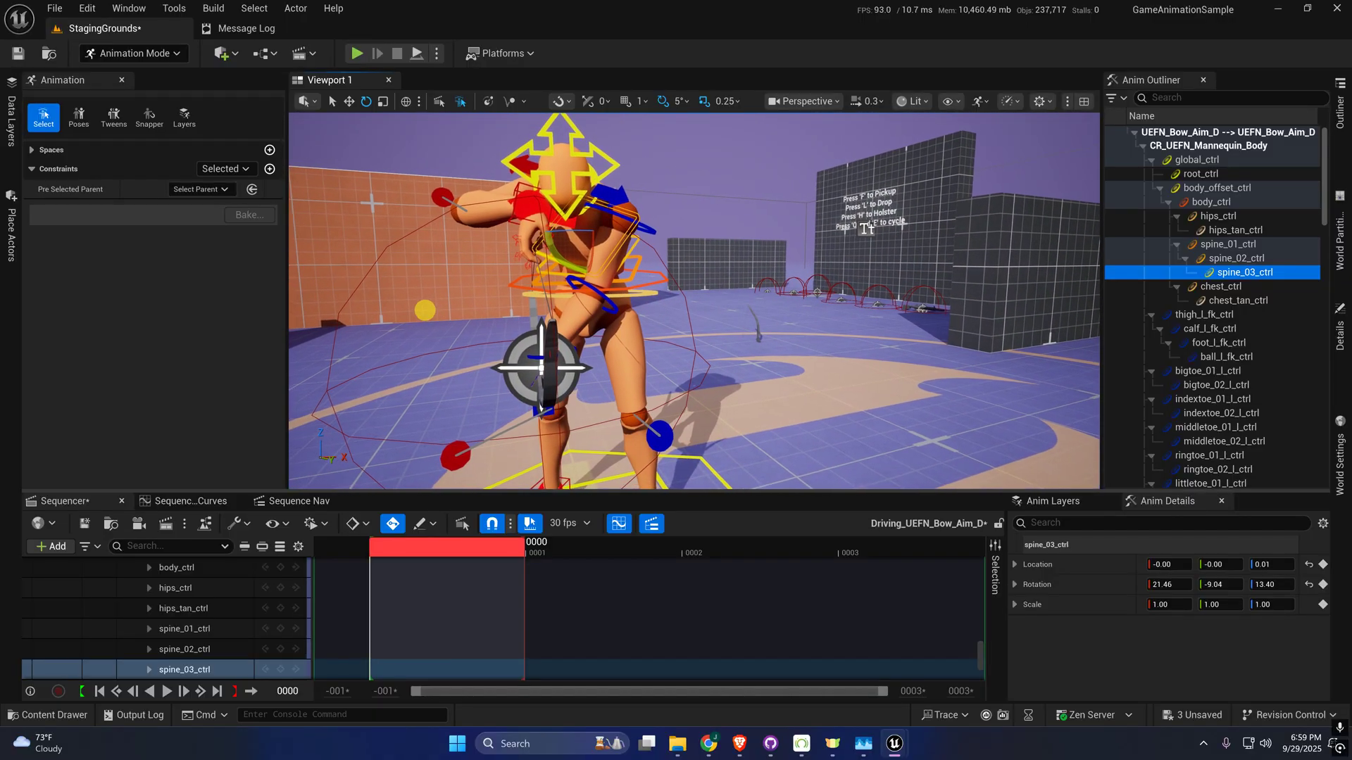
{"action": "scroll", "coordinate": [866, 229], "scroll_direction": "up", "scroll_amount": 4}
{"action": "key", "text": "s"}
{"action": "right_click_drag", "start_coordinate": [425, 310], "coordinate": [424, 310]}
{"action": "key", "text": "e"}
{"action": "left_click_drag", "start_coordinate": [863, 242], "coordinate": [866, 232], "text": "alt"}
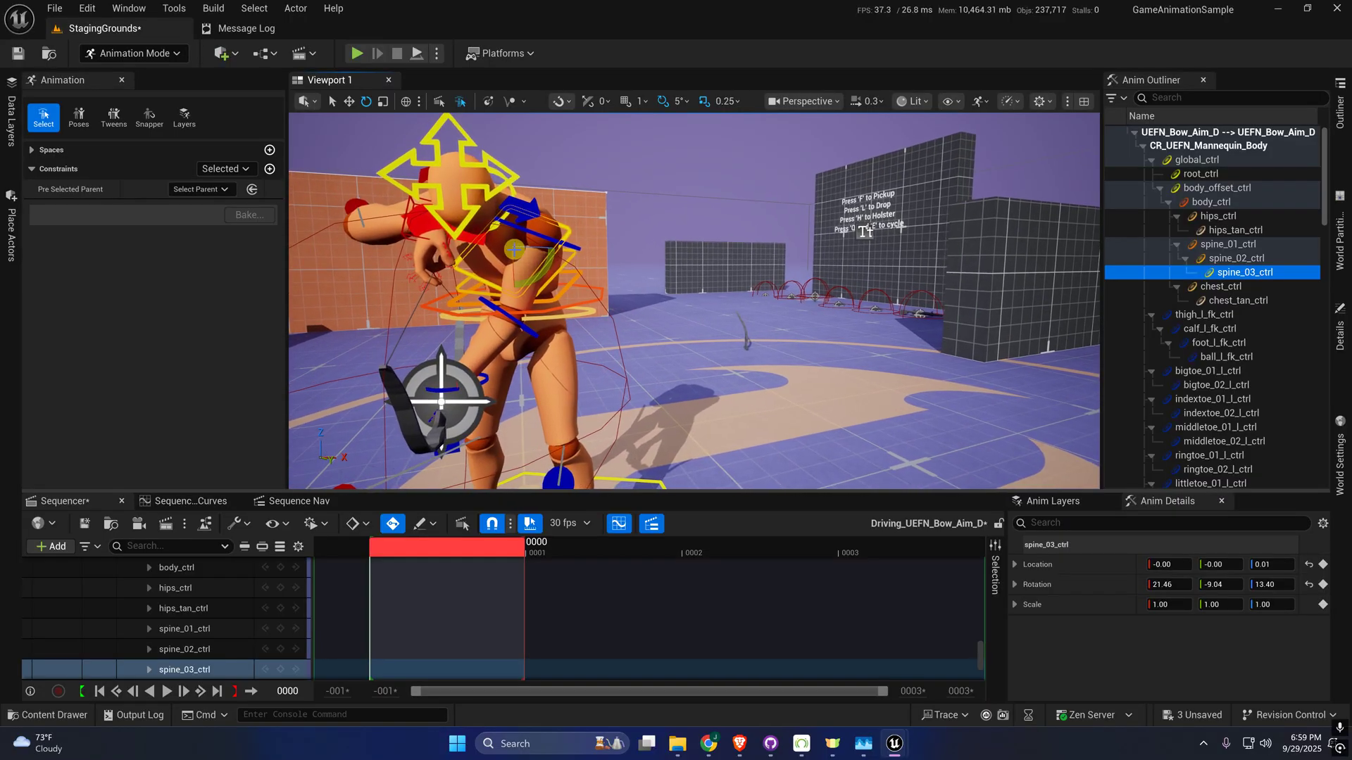
{"action": "left_click", "coordinate": [552, 301]}
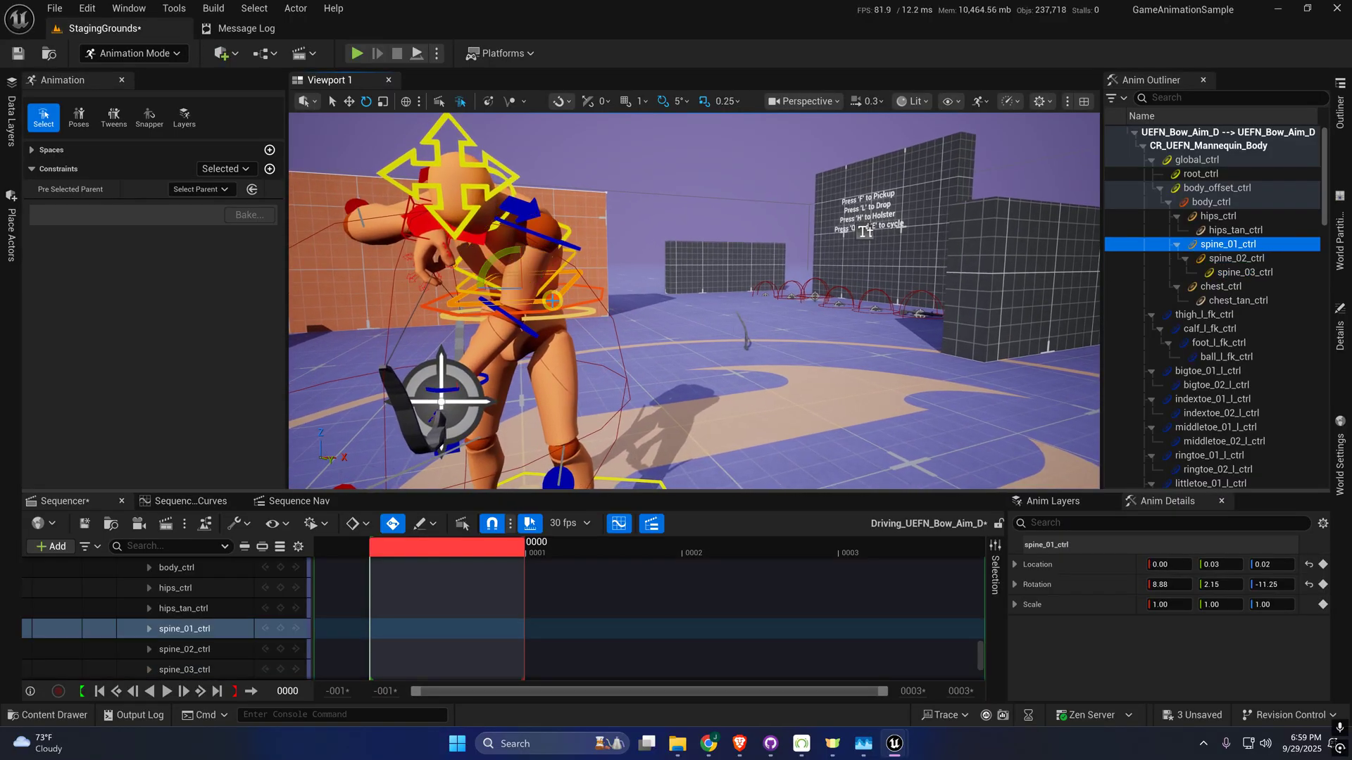
{"action": "mouse_move", "coordinate": [529, 269]}
{"action": "left_mouse_down"}
{"action": "mouse_move", "coordinate": [628, 289]}
{"action": "mouse_move", "coordinate": [514, 272]}
{"action": "mouse_move", "coordinate": [556, 272]}
{"action": "left_mouse_up"}
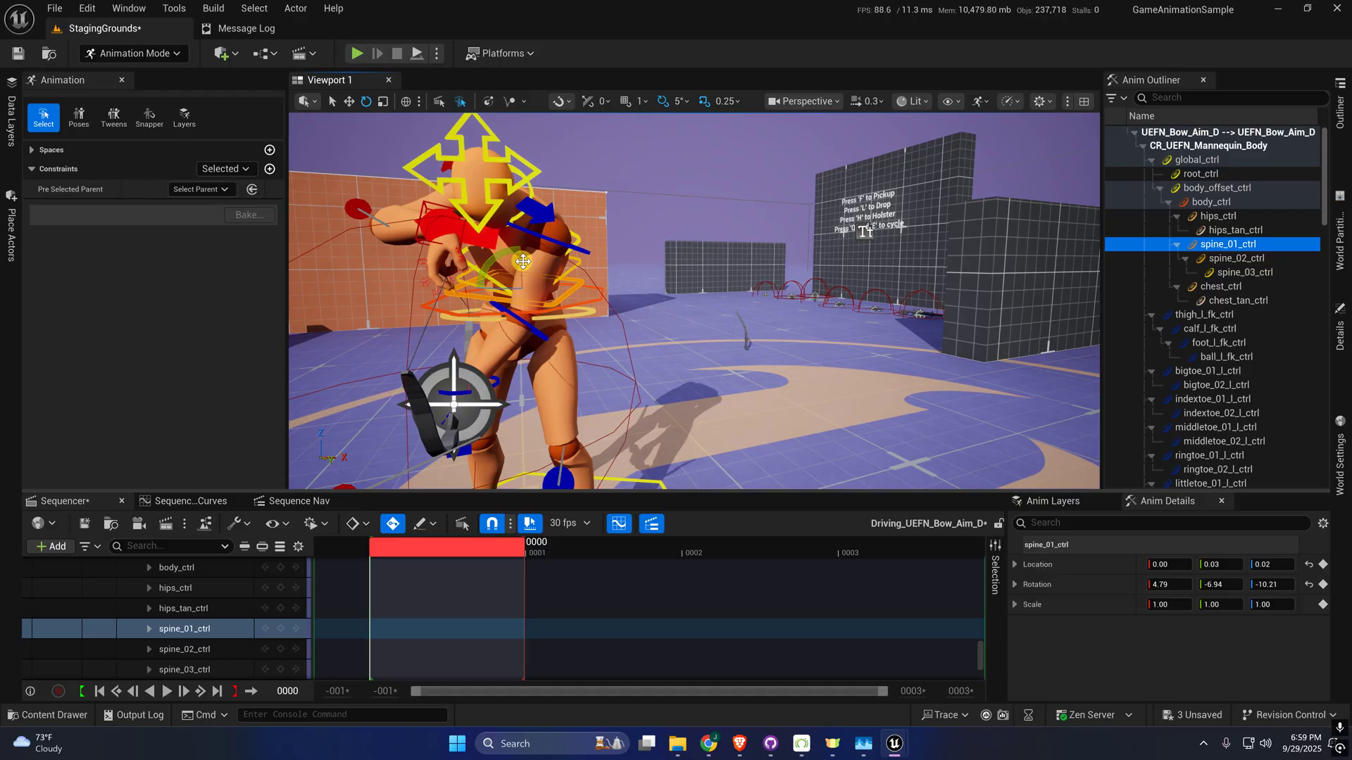
- Rotate spine_02_ctrl to about 10.32, -9.97, 18.01 and spine_03_ctrl to about 17.61, -11.41, 16.31
{"action": "left_click", "coordinate": [568, 274]}
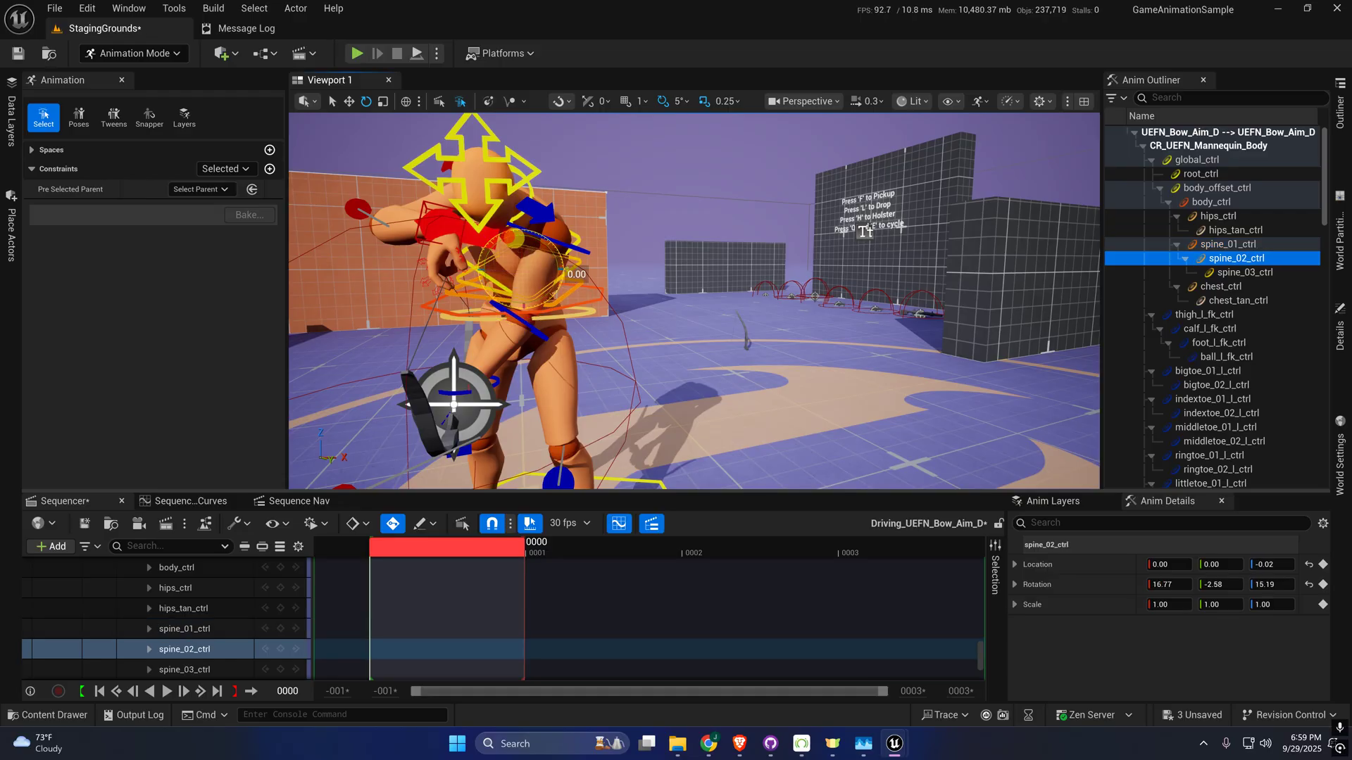
{"action": "left_click_drag", "start_coordinate": [563, 273], "coordinate": [564, 282]}
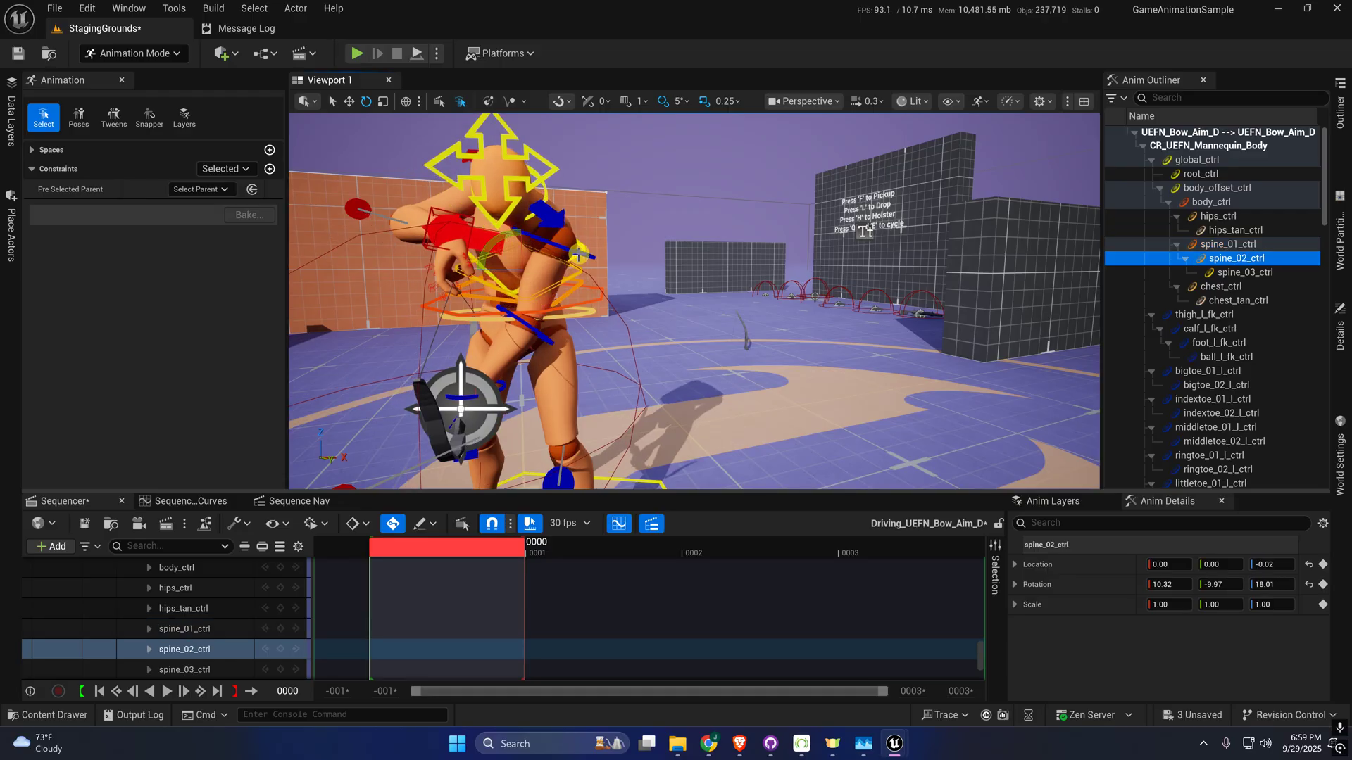
{"action": "left_click", "coordinate": [556, 238]}
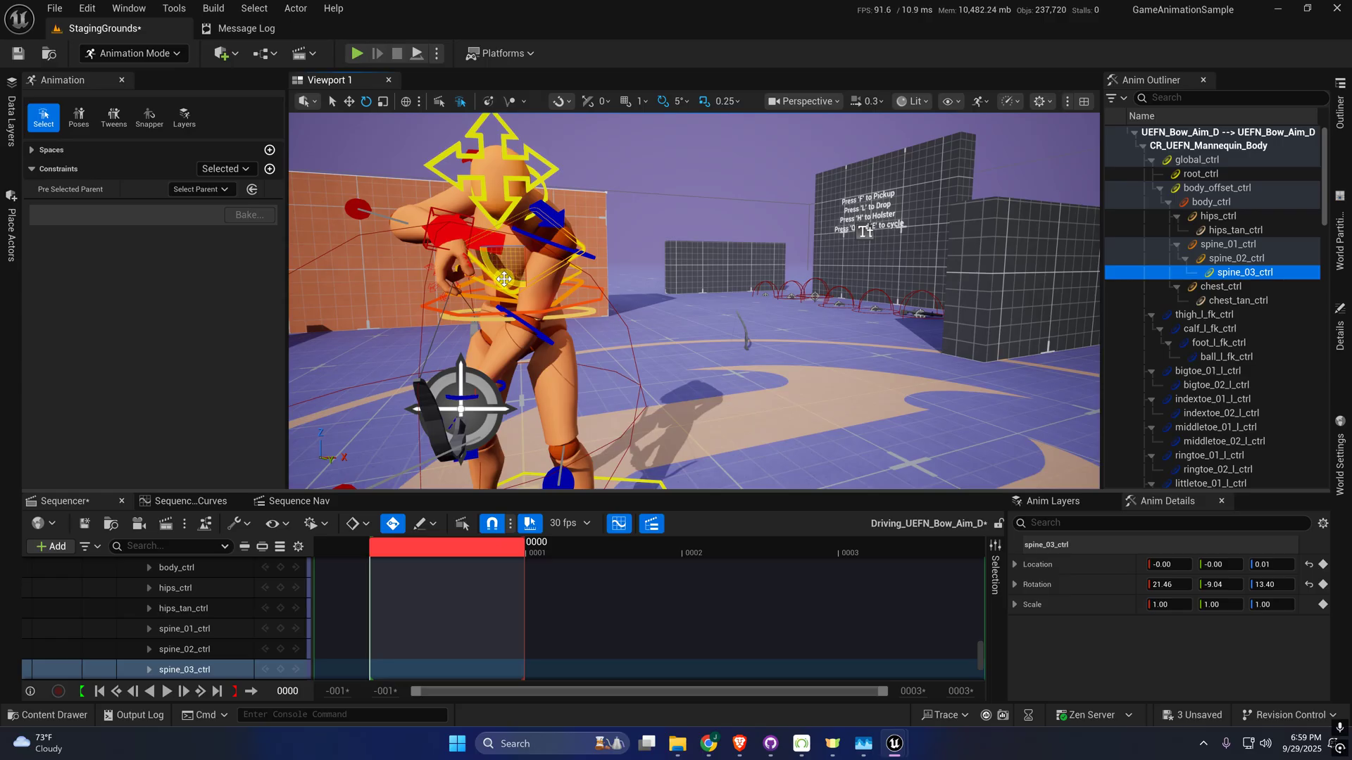
{"action": "left_click_drag", "start_coordinate": [505, 280], "coordinate": [566, 255]}
- Level the bow by rotating the left hand control hand_l_fk_ctrl to about -93.97, 26.12, -36.71
{"action": "key", "text": "a"}
{"action": "right_click_drag", "start_coordinate": [637, 295], "coordinate": [557, 330]}
{"action": "key", "text": "e"}
{"action": "key", "text": "q"}
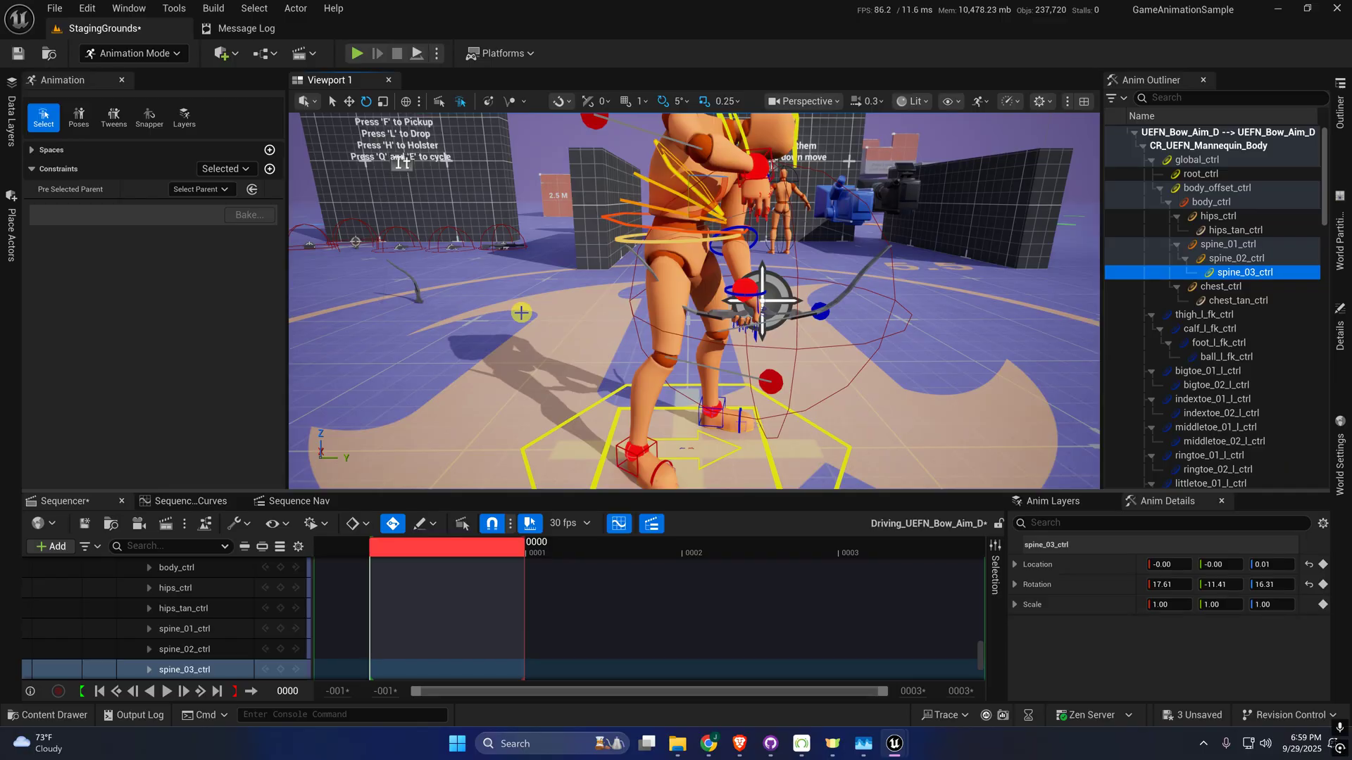
{"action": "left_click", "coordinate": [760, 296]}
{"action": "right_click_drag", "start_coordinate": [759, 296], "coordinate": [707, 315]}
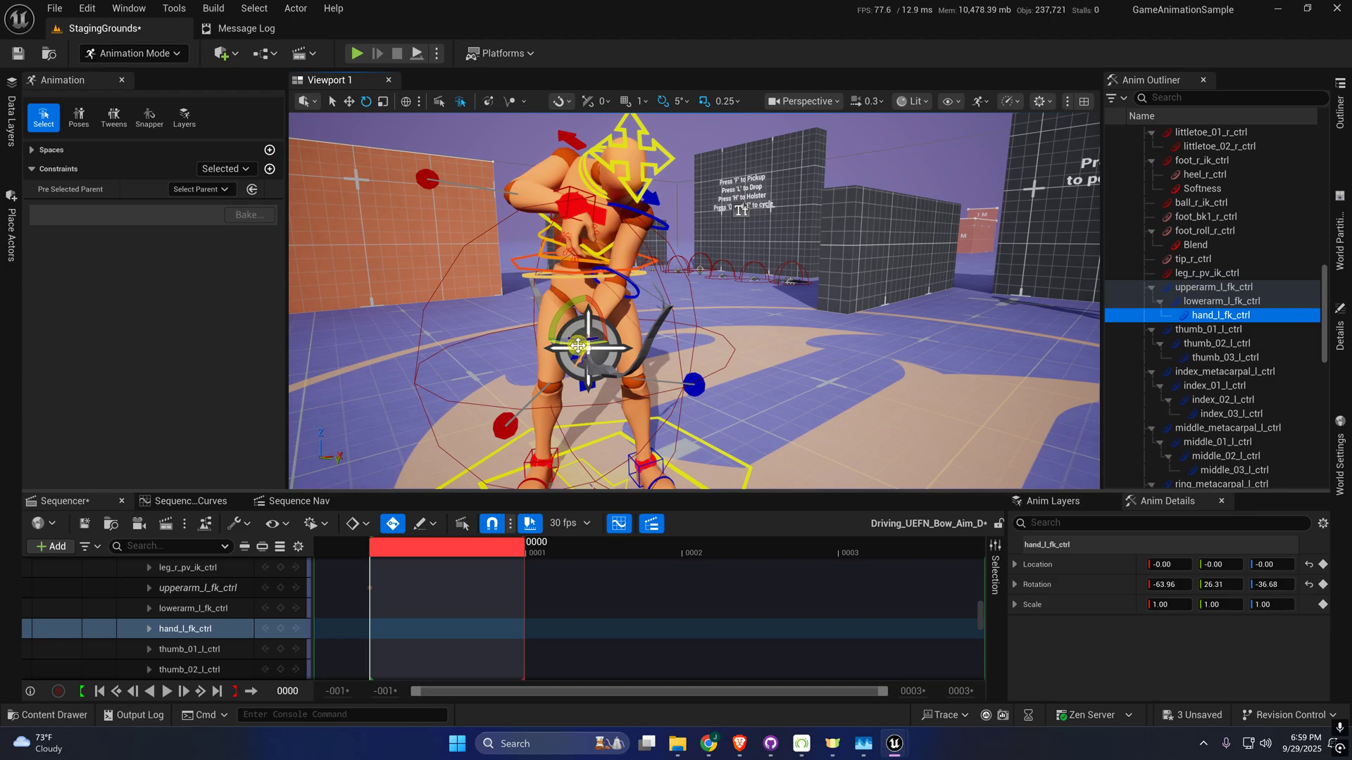
{"action": "left_click_drag", "start_coordinate": [578, 346], "coordinate": [600, 346]}
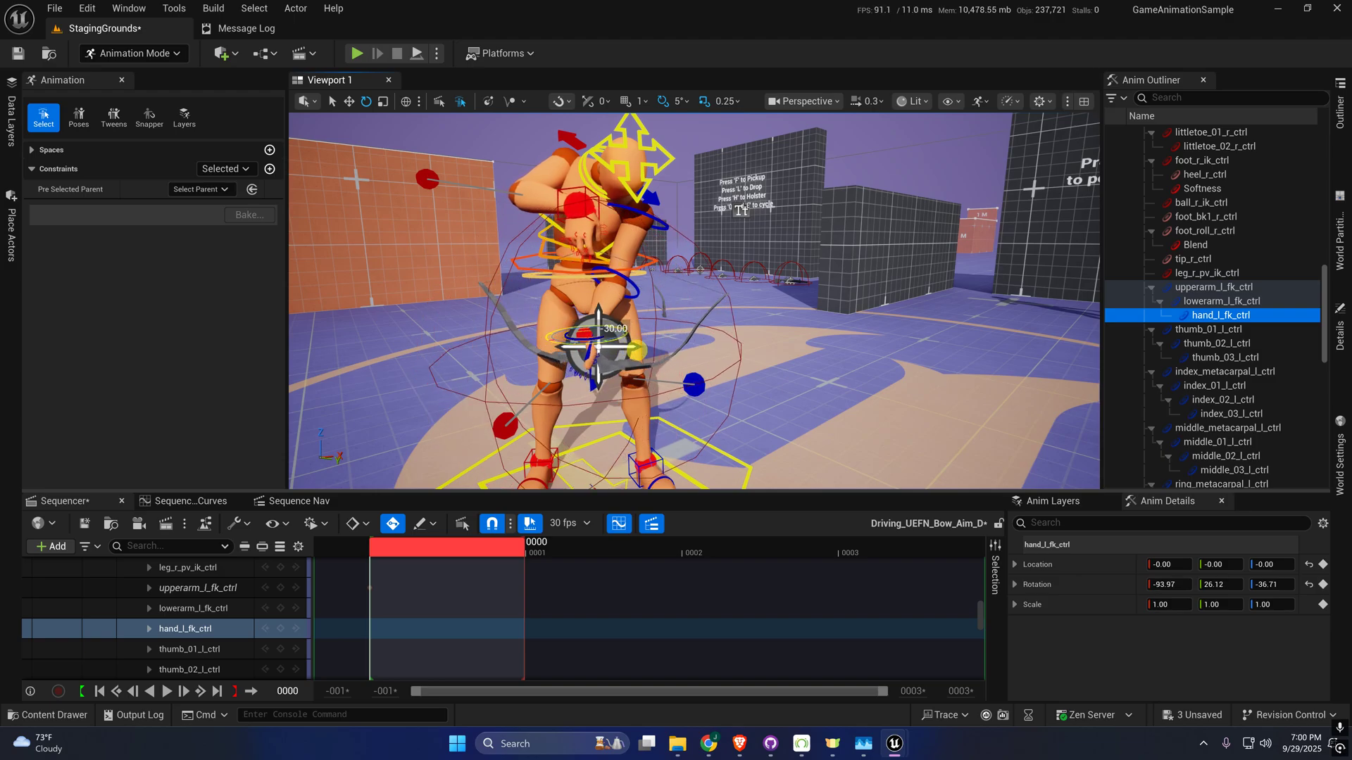
- Raise the right elbow by moving arm_r_pv_ik_ctrl to a location of about 0.91, 25.54, 39.66
{"action": "right_click_drag", "start_coordinate": [646, 320], "coordinate": [728, 350]}
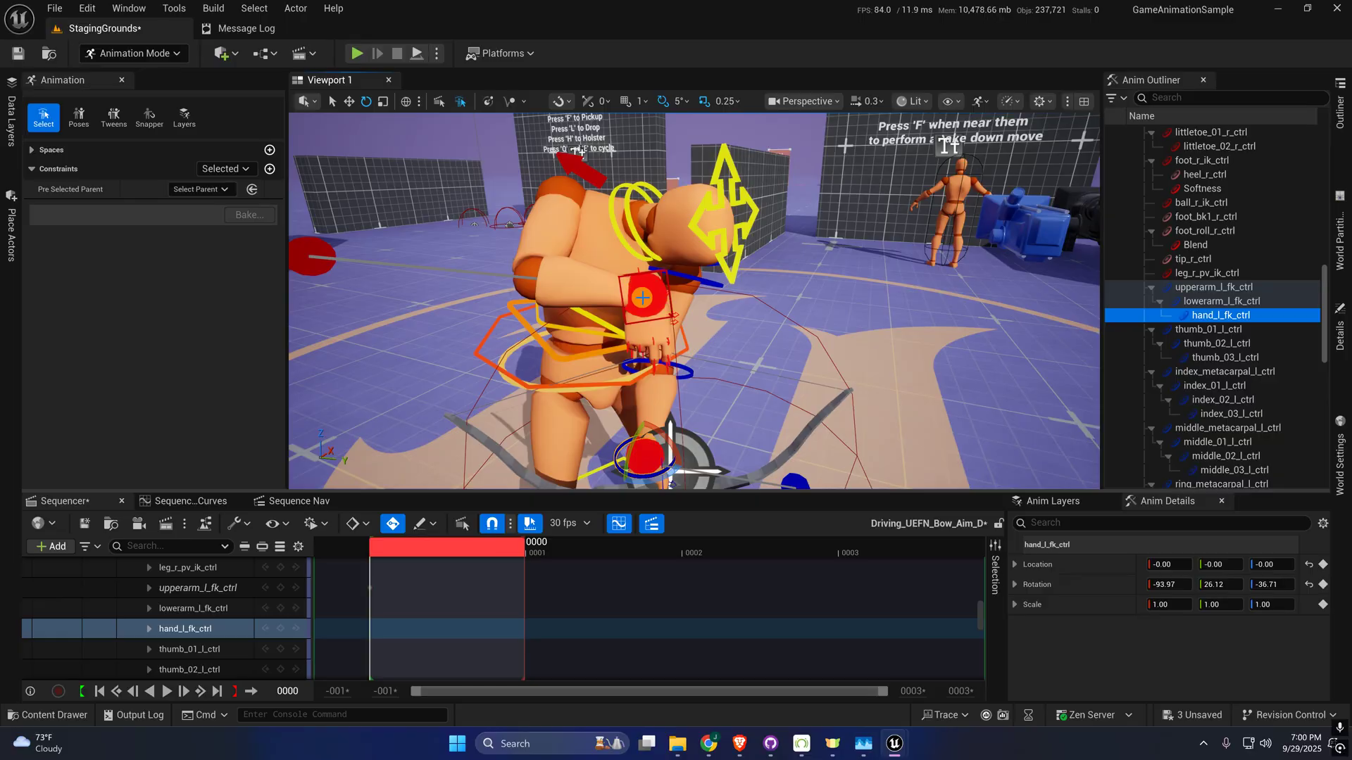
{"action": "key", "text": "g"}
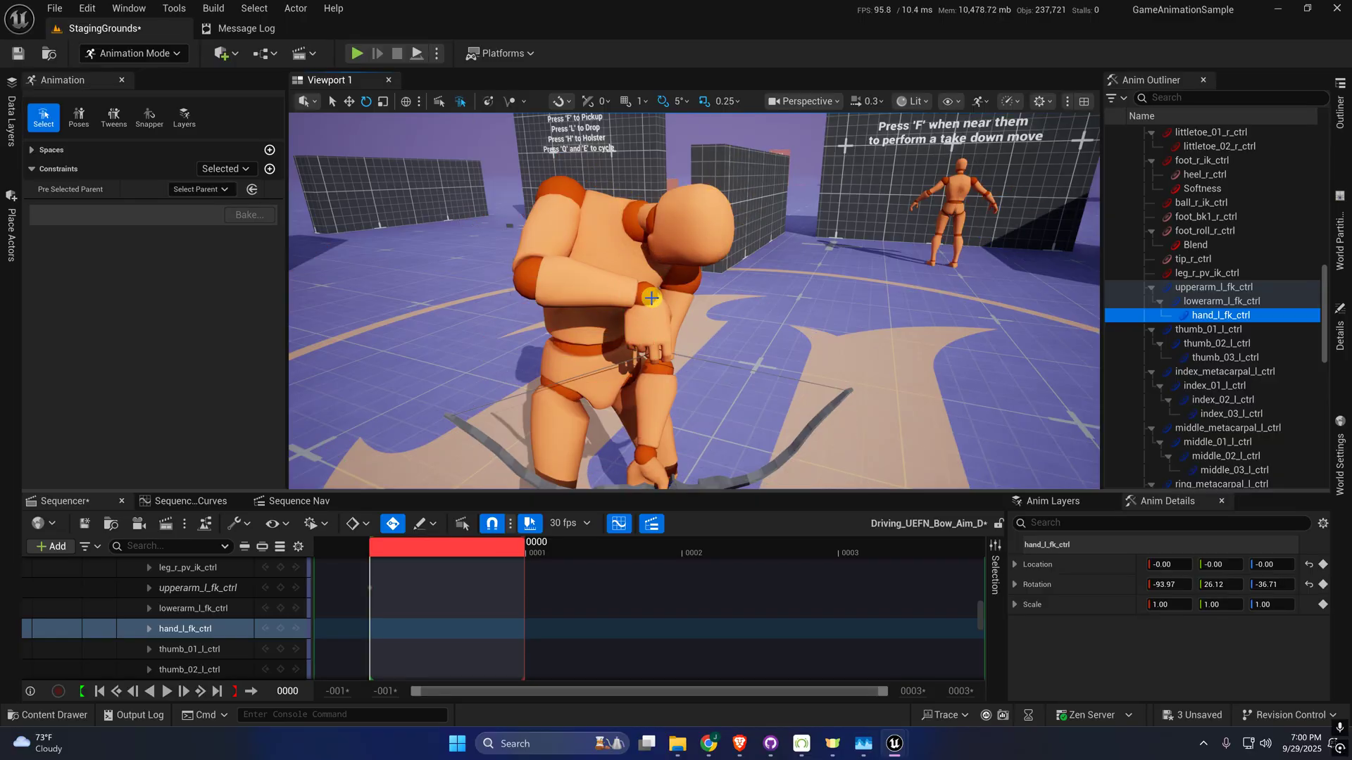
{"action": "right_click_drag", "start_coordinate": [645, 303], "coordinate": [591, 303]}
{"action": "key", "text": "g"}
{"action": "left_click", "coordinate": [512, 307]}
{"action": "key", "text": "s"}
{"action": "key", "text": "a"}
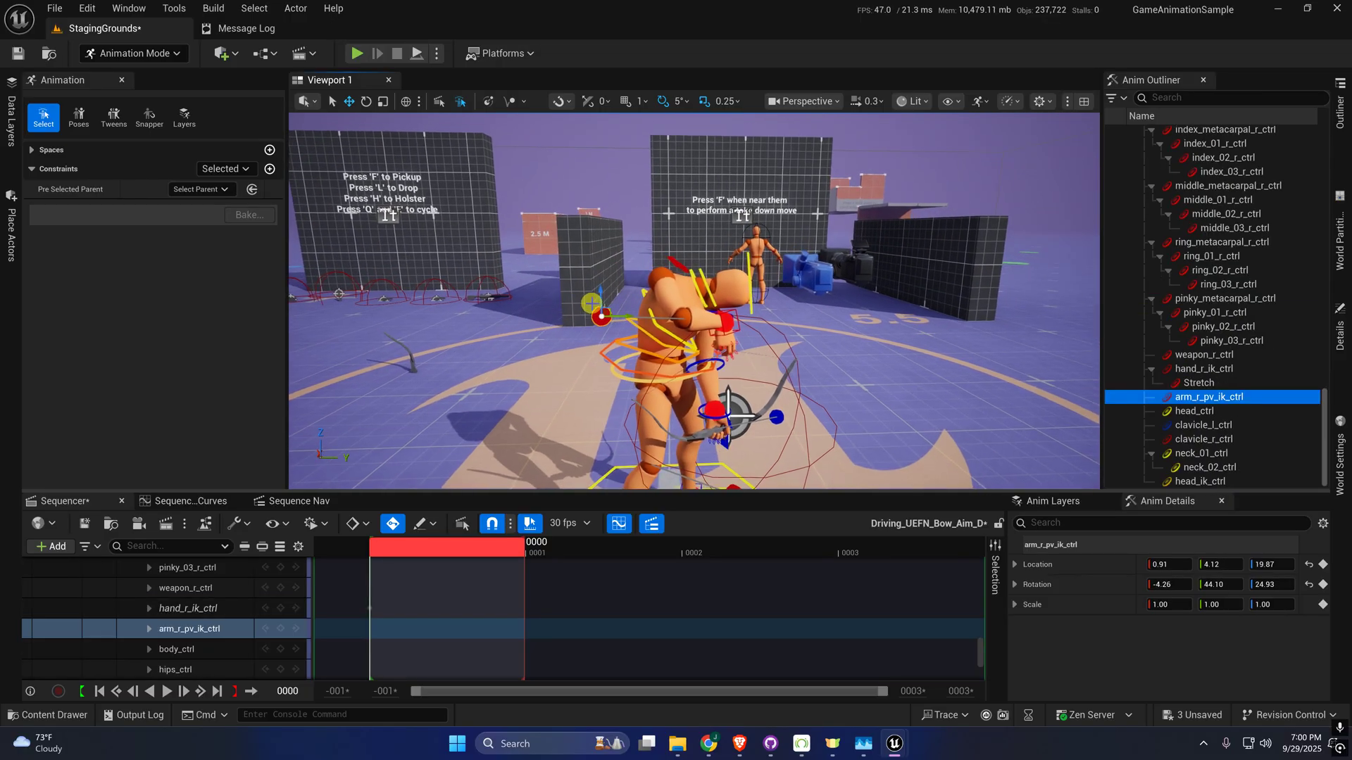
{"action": "left_click_drag", "start_coordinate": [612, 309], "coordinate": [671, 252]}
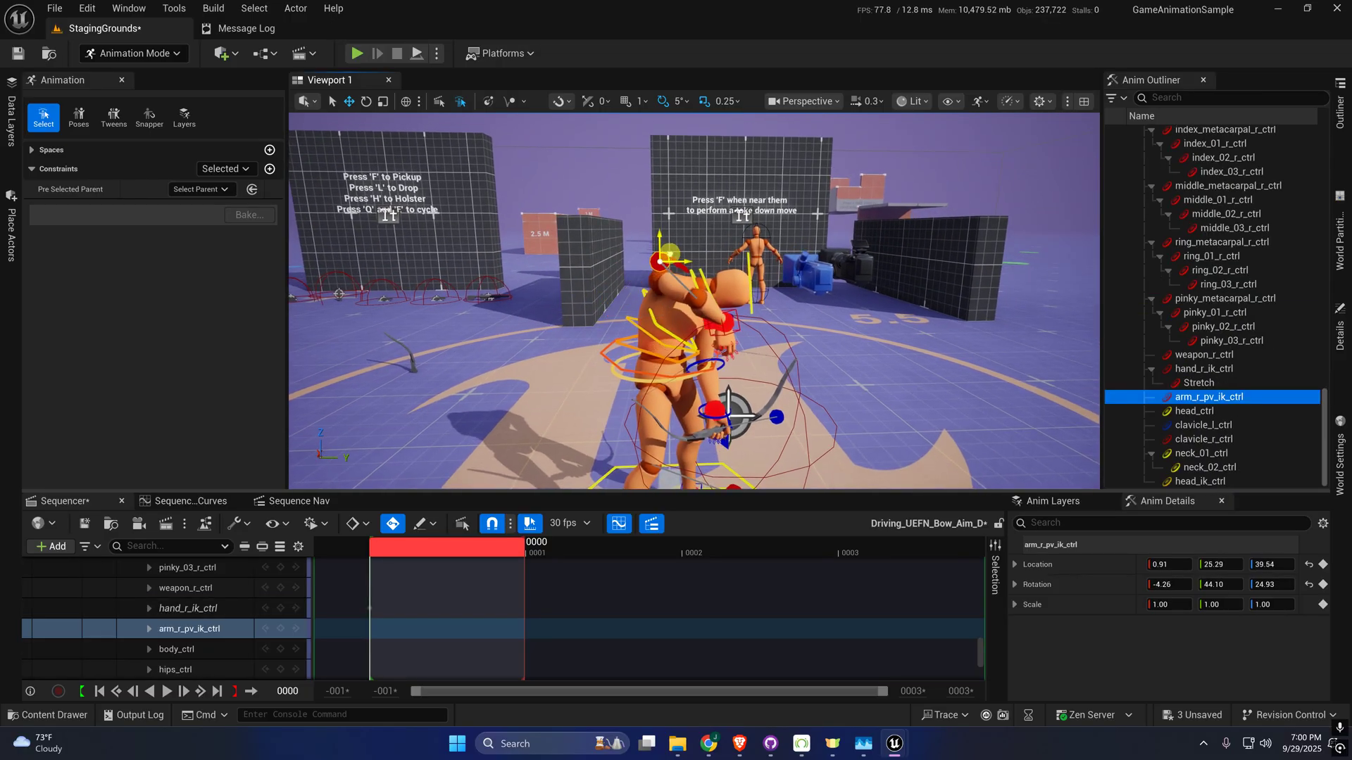
- Check the arm without the rig controls, and shift arm_r_pv_ik_ctrl to a location of about -3.24, 33.38, 40.14
{"action": "key", "text": "g"}
{"action": "scroll", "coordinate": [743, 286], "scroll_direction": "up", "scroll_amount": 5}
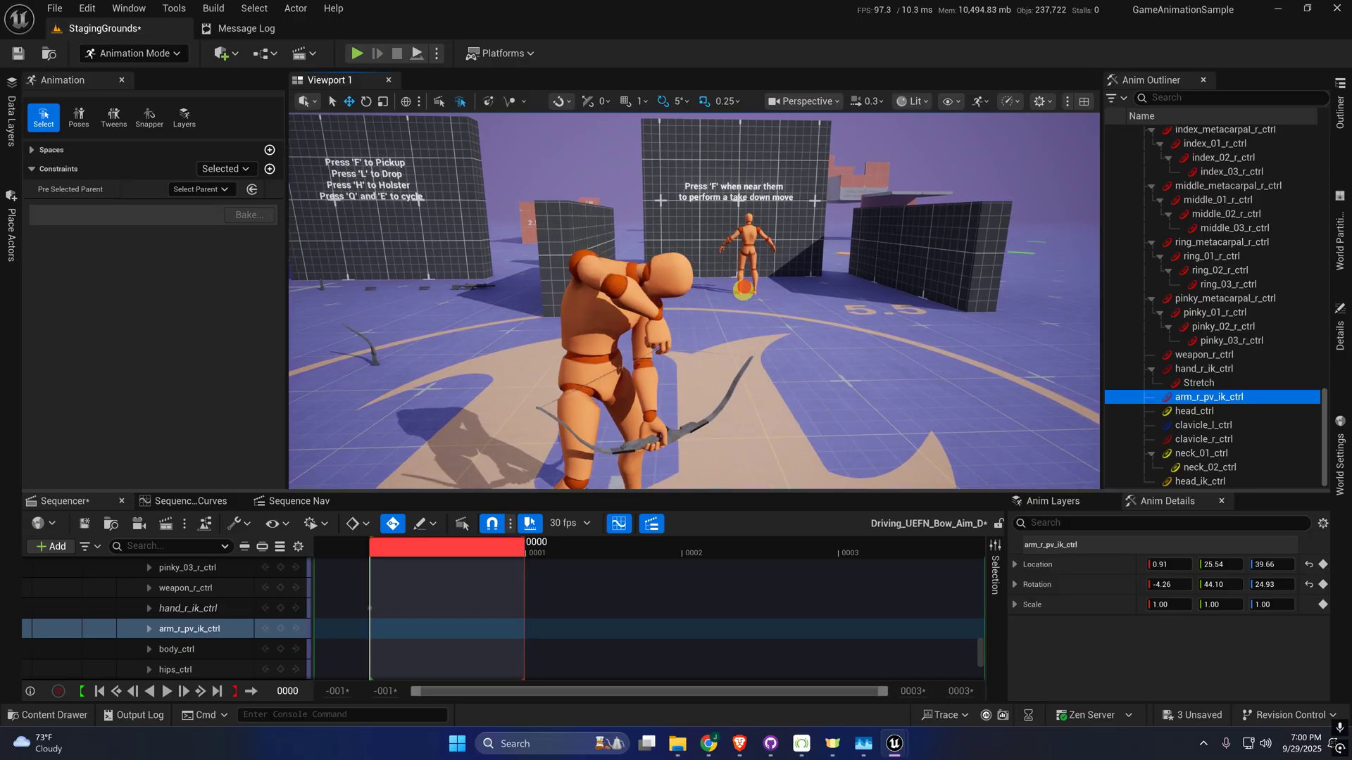
{"action": "key", "text": "g"}
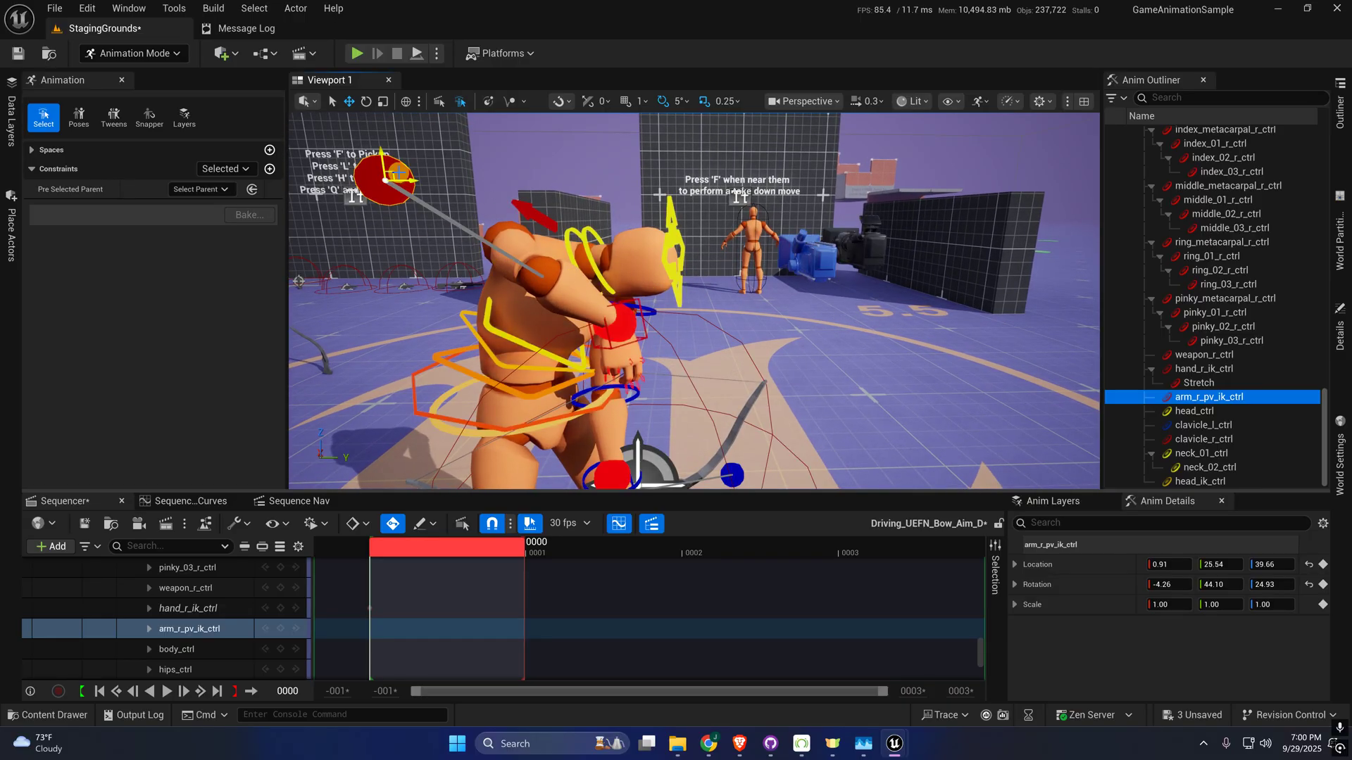
{"action": "scroll", "coordinate": [693, 301], "scroll_direction": "down", "scroll_amount": 3}
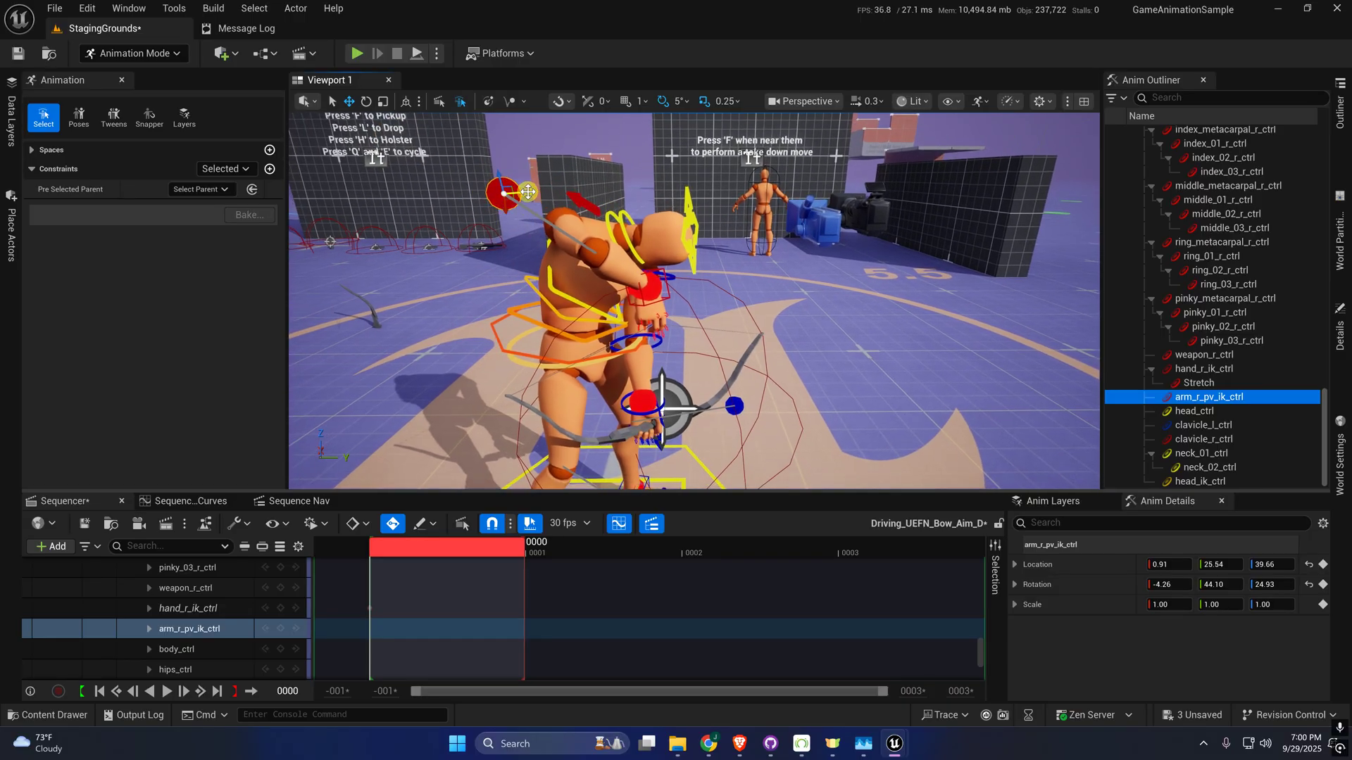
{"action": "left_click_drag", "start_coordinate": [528, 191], "coordinate": [575, 187]}
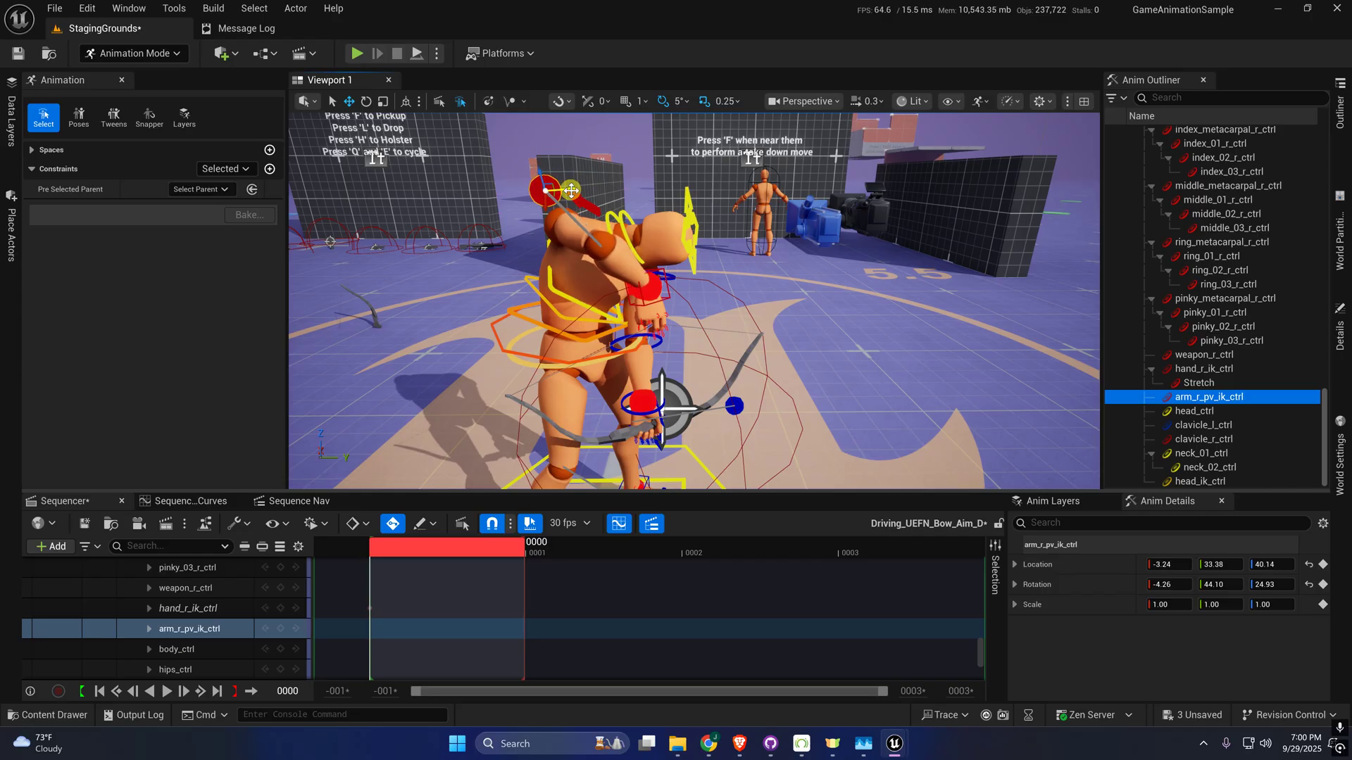
- Reset the rotation of clavicle_r_ctrl and rotate the right clavicle to 0, 5, 10
{"action": "left_click", "coordinate": [607, 243]}
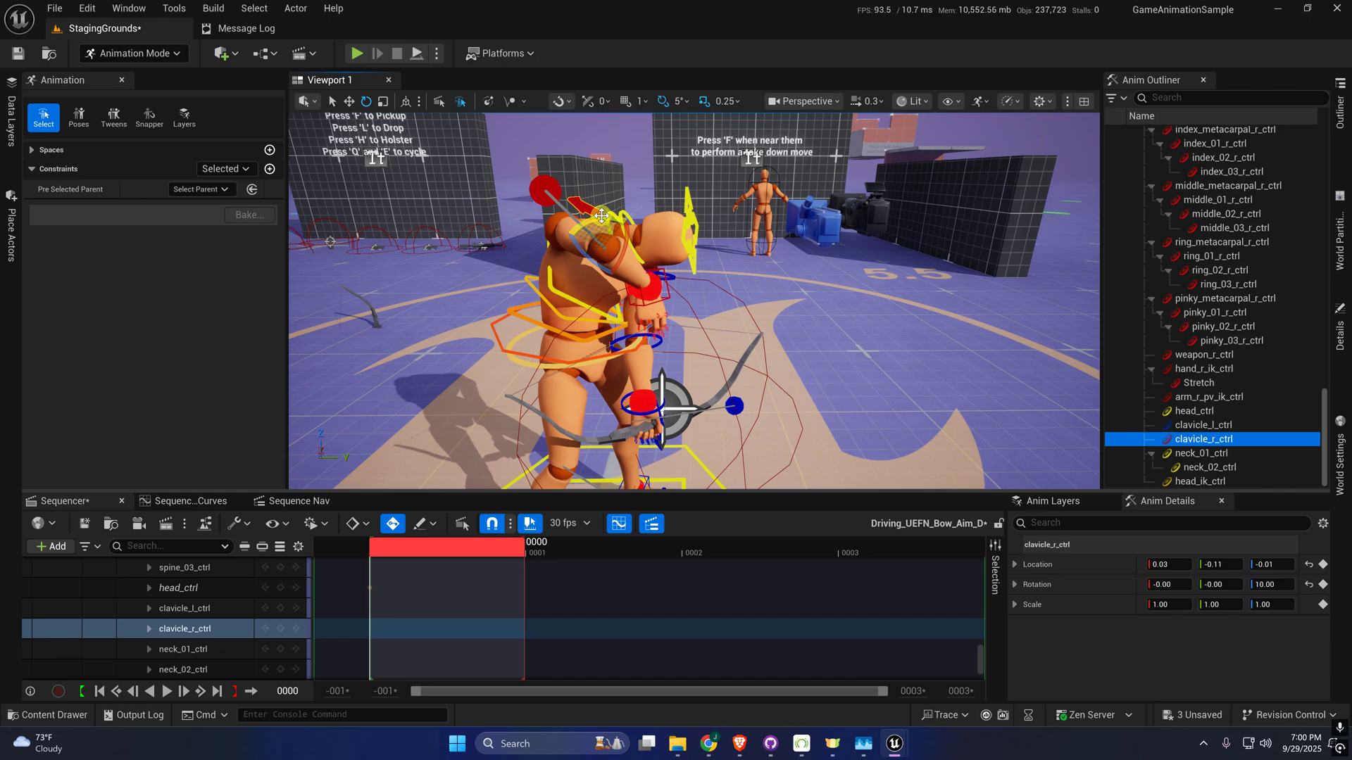
{"action": "right_click_drag", "start_coordinate": [741, 235], "coordinate": [686, 211]}
{"action": "left_click_drag", "start_coordinate": [496, 256], "coordinate": [202, 259], "text": "alt"}
{"action": "right_click_drag", "start_coordinate": [202, 260], "coordinate": [655, 186]}
{"action": "left_click_drag", "start_coordinate": [643, 231], "coordinate": [645, 227]}
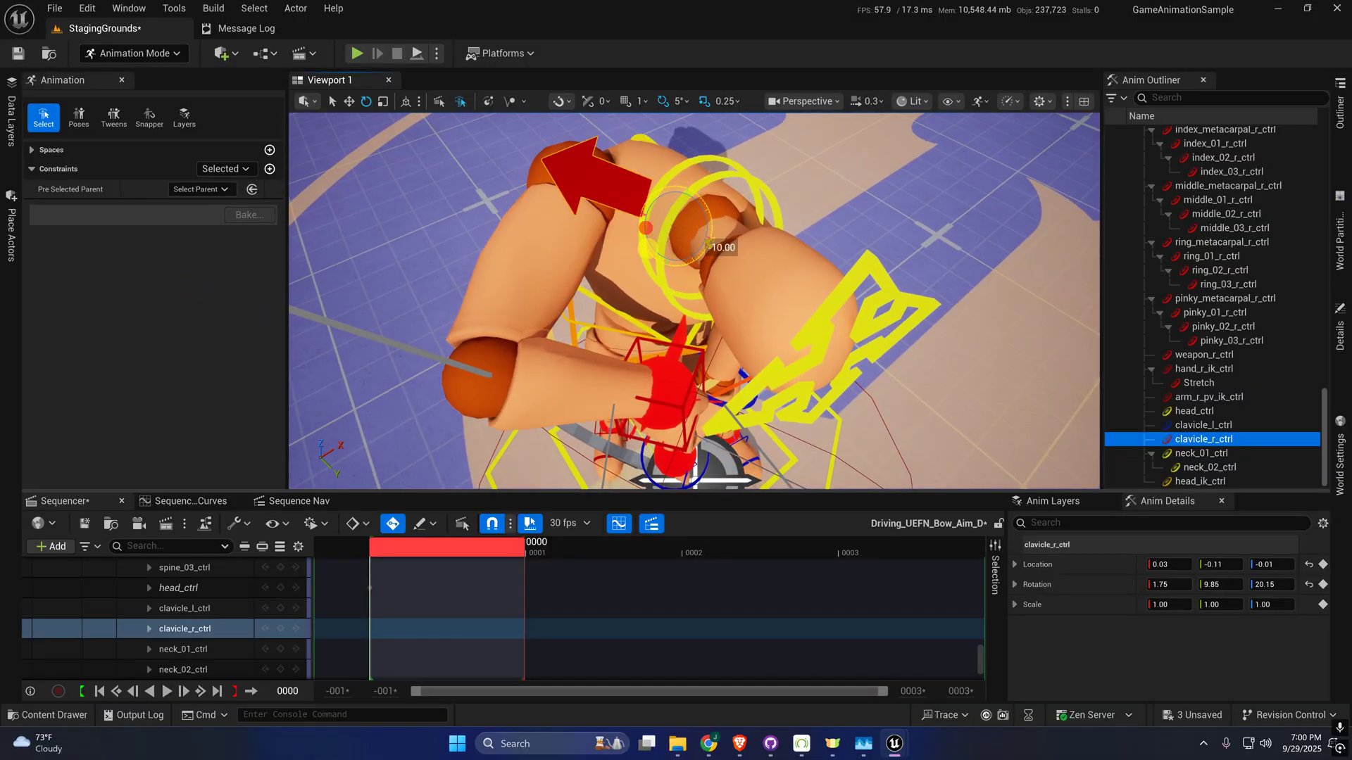
{"action": "left_click", "coordinate": [1308, 585]}
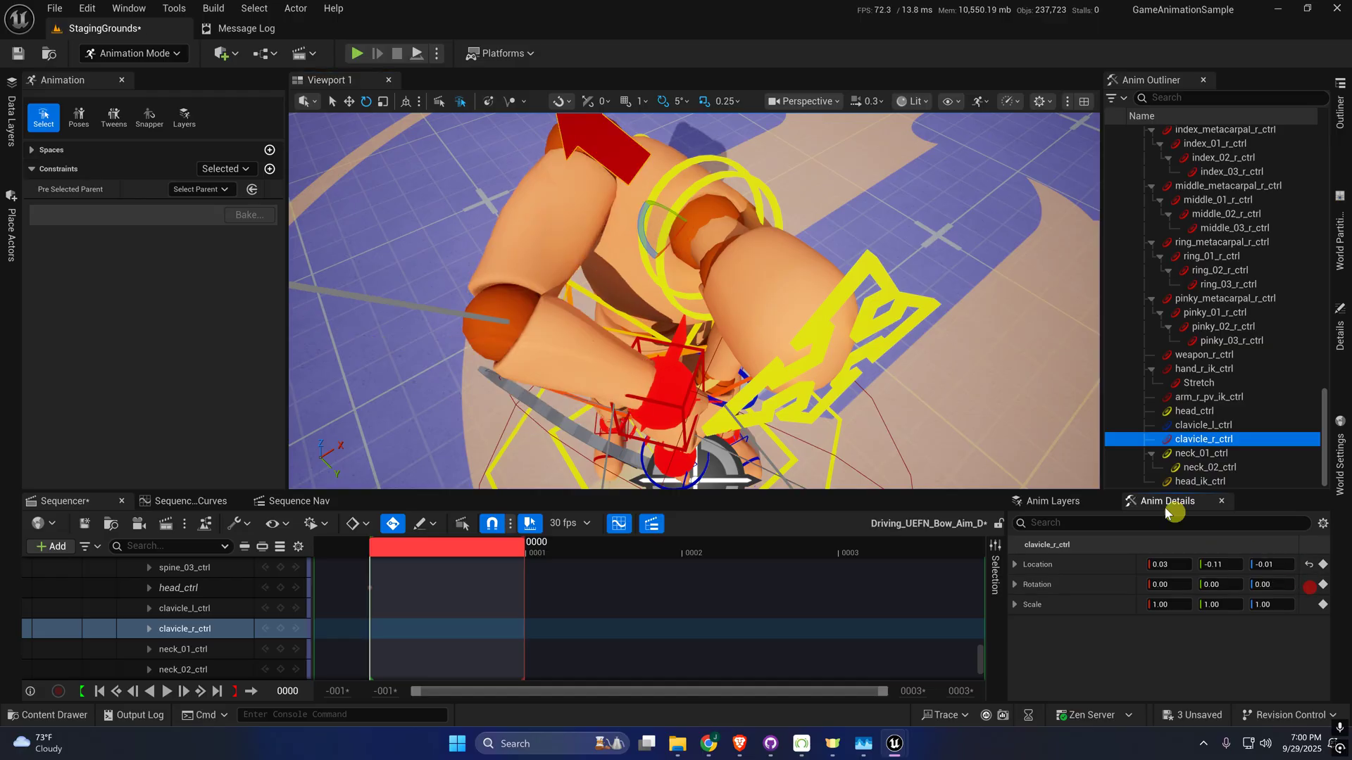
{"action": "left_click_drag", "start_coordinate": [643, 221], "coordinate": [694, 211]}
{"action": "scroll", "coordinate": [640, 238], "scroll_direction": "down", "scroll_amount": 4}
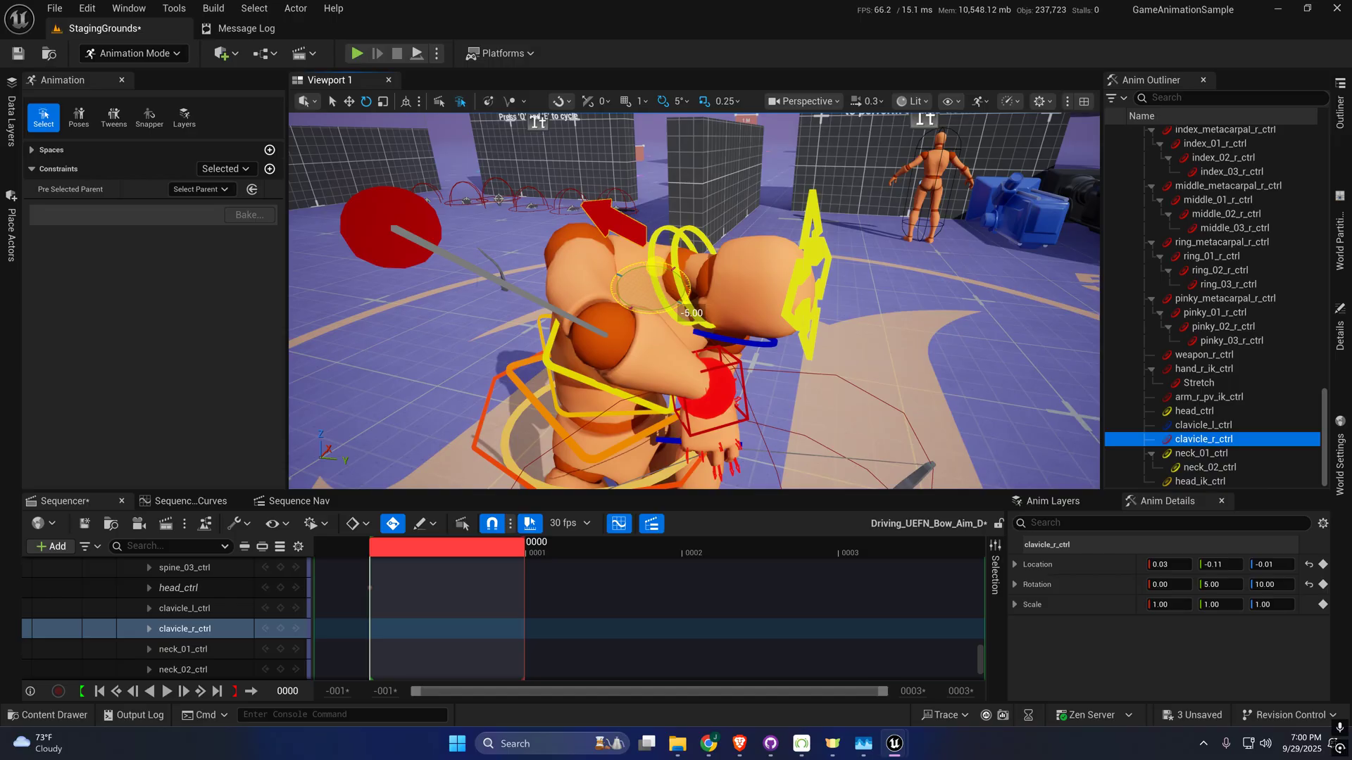
- Turn the bow hand back 15 degrees, rotating hand_l_fk_ctrl to about -78.97, 26.12, -36.71
{"action": "left_click_drag", "start_coordinate": [656, 267], "coordinate": [441, 235], "text": "alt"}
{"action": "scroll", "coordinate": [564, 236], "scroll_direction": "down", "scroll_amount": 3}
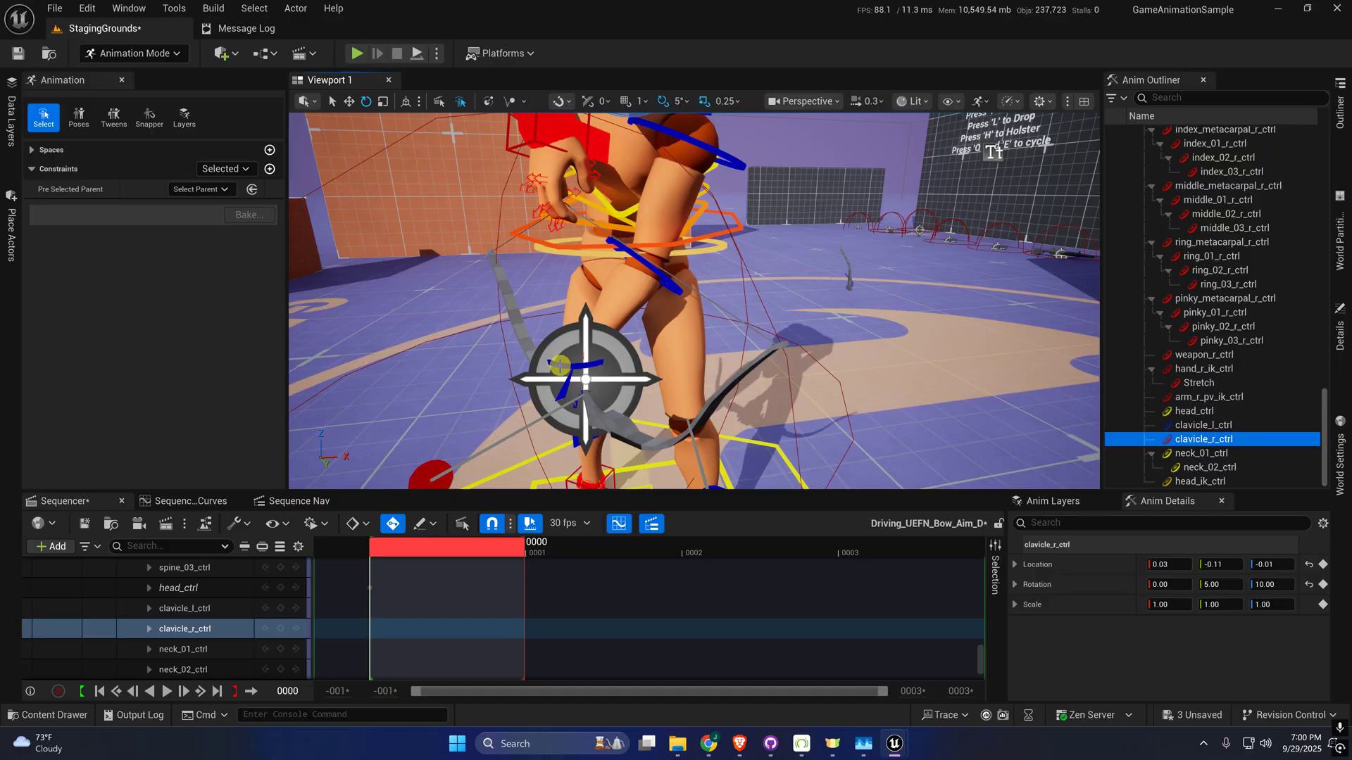
{"action": "left_click", "coordinate": [560, 366]}
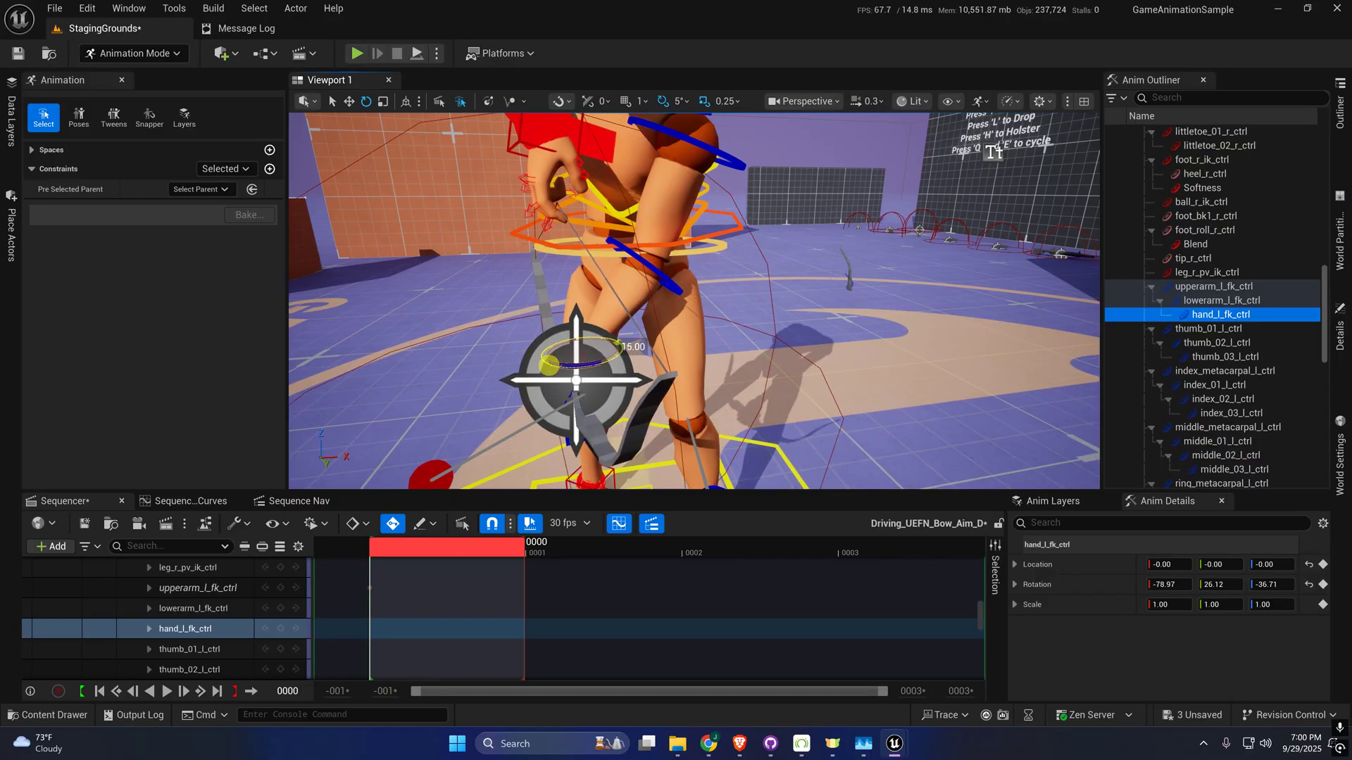
- Examine the downward aim pose and the bow's orientation from several sides, with the rig controls hidden
{"action": "left_click_drag", "start_coordinate": [503, 338], "coordinate": [478, 307], "text": "alt"}
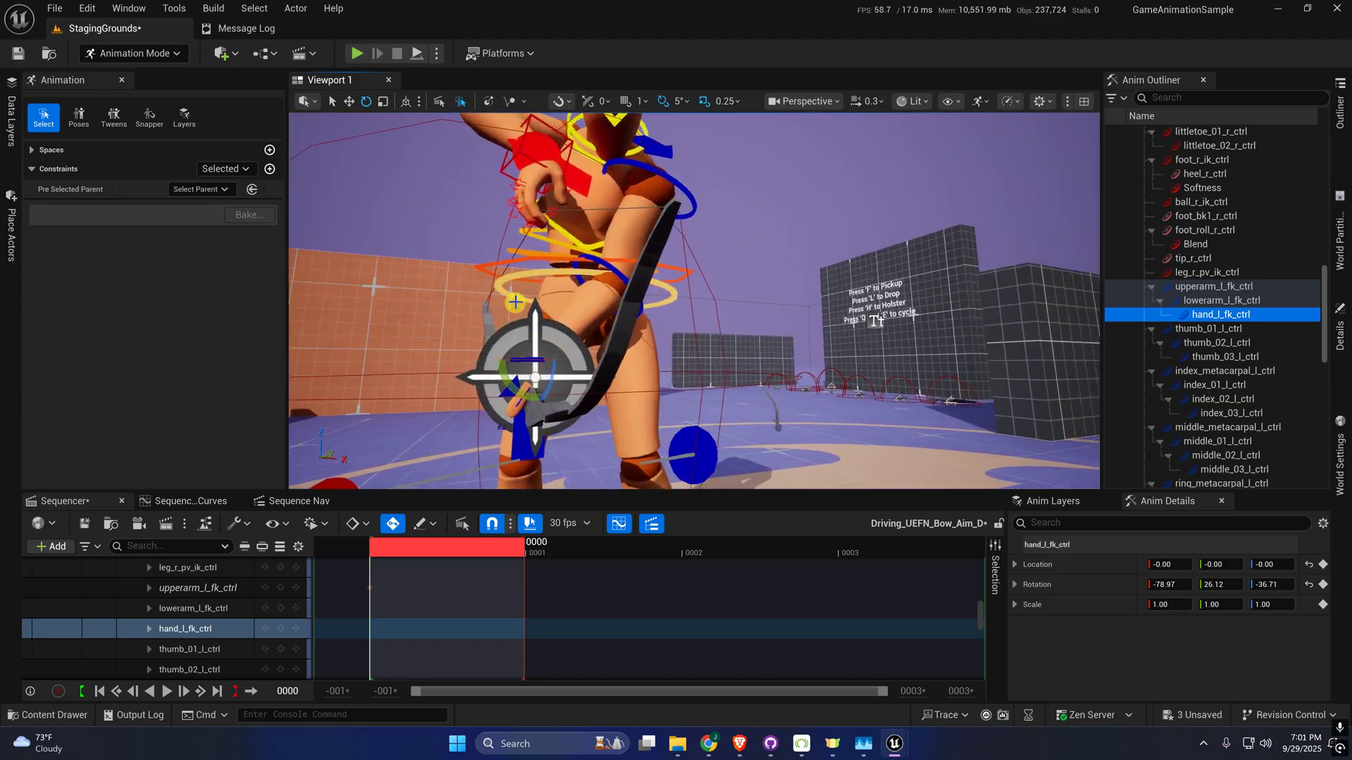
{"action": "left_click_drag", "start_coordinate": [478, 307], "coordinate": [760, 388], "text": "alt"}
{"action": "left_click_drag", "start_coordinate": [500, 264], "coordinate": [624, 283], "text": "alt"}
{"action": "left_click_drag", "start_coordinate": [743, 304], "coordinate": [858, 225], "text": "alt"}
{"action": "left_click_drag", "start_coordinate": [525, 307], "coordinate": [572, 308], "text": "alt"}
{"action": "key", "text": "g"}
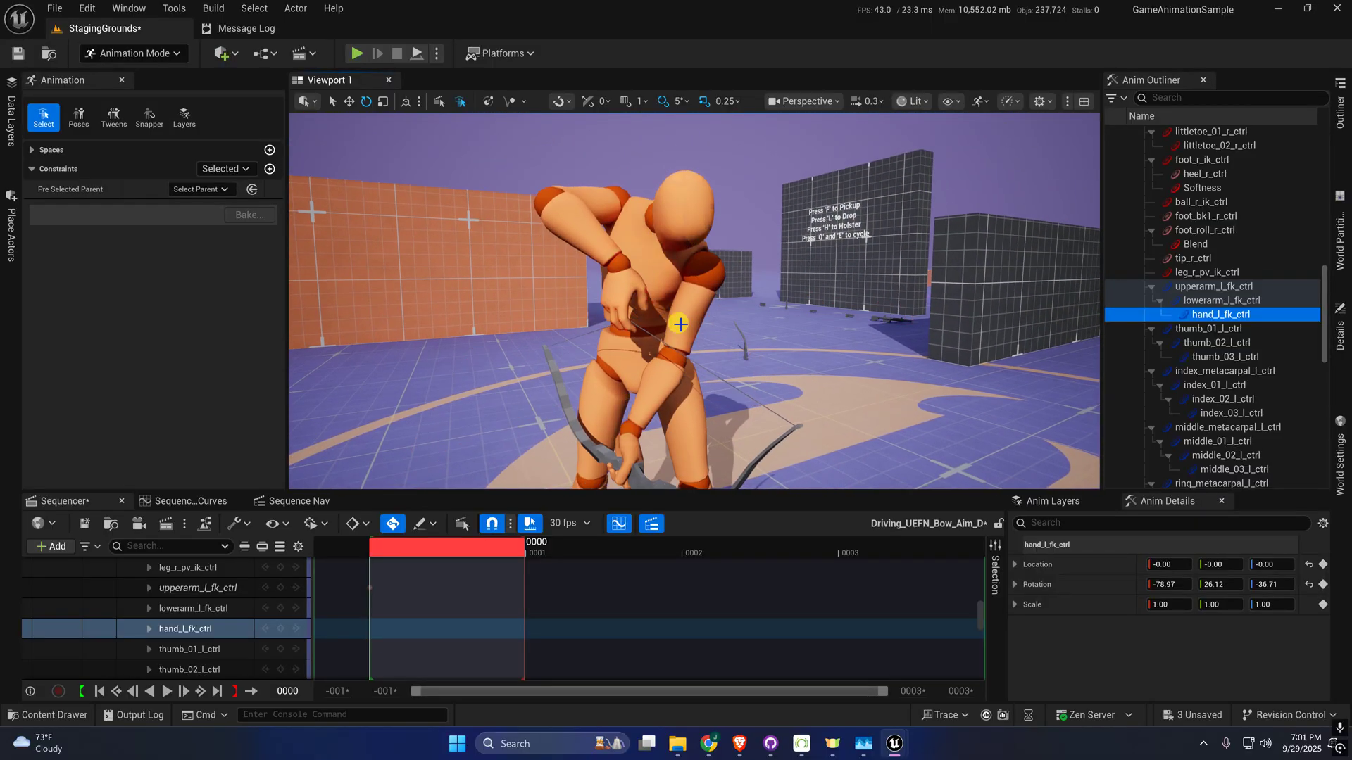
{"action": "key", "text": "a"}
{"action": "right_click_drag", "start_coordinate": [680, 324], "coordinate": [778, 335]}
{"action": "key", "text": "s"}
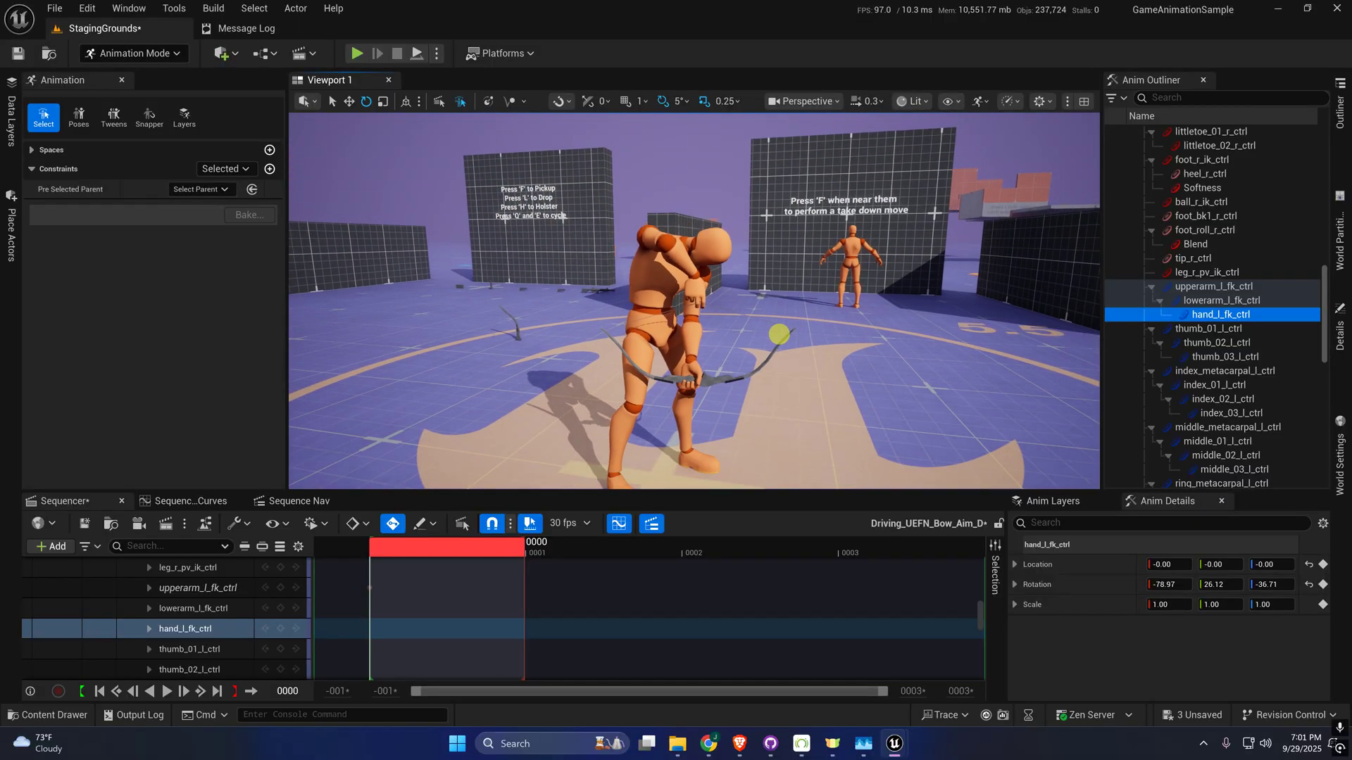
{"action": "left_click_drag", "start_coordinate": [779, 334], "coordinate": [688, 317], "text": "alt"}
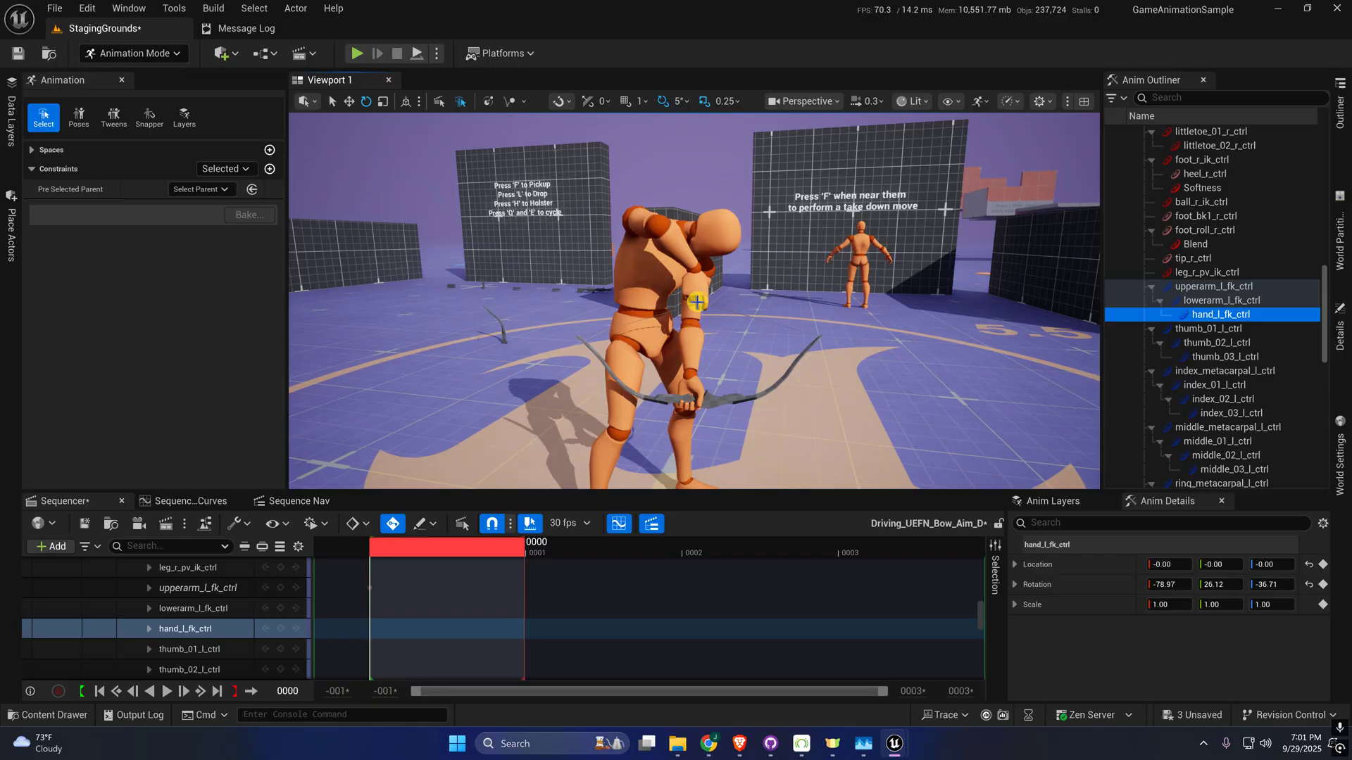
- Show the rig controls and readjust the right elbow, moving arm_r_pv_ik_ctrl to a location of about 1.35, 24.71, 39.61
{"action": "key", "text": "g"}
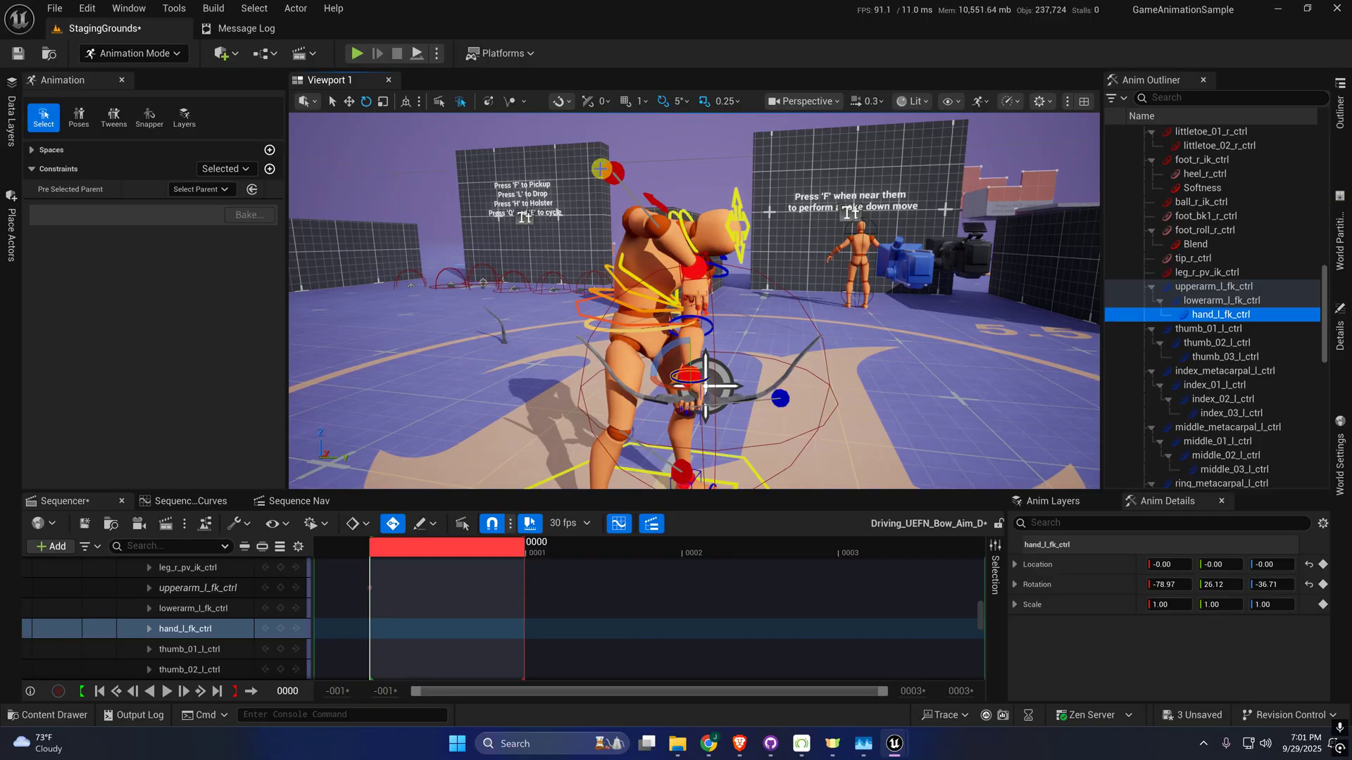
{"action": "left_click", "coordinate": [632, 183]}
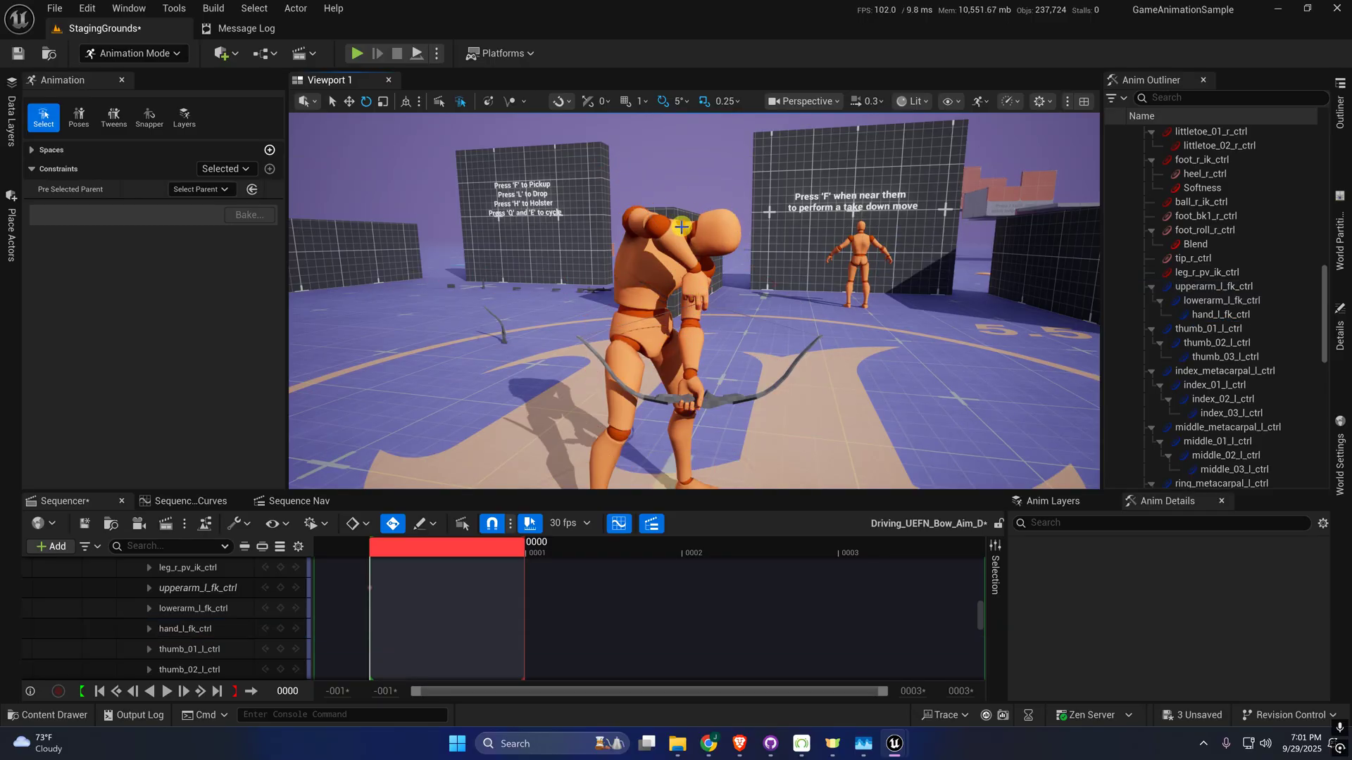
{"action": "left_click", "coordinate": [615, 176]}
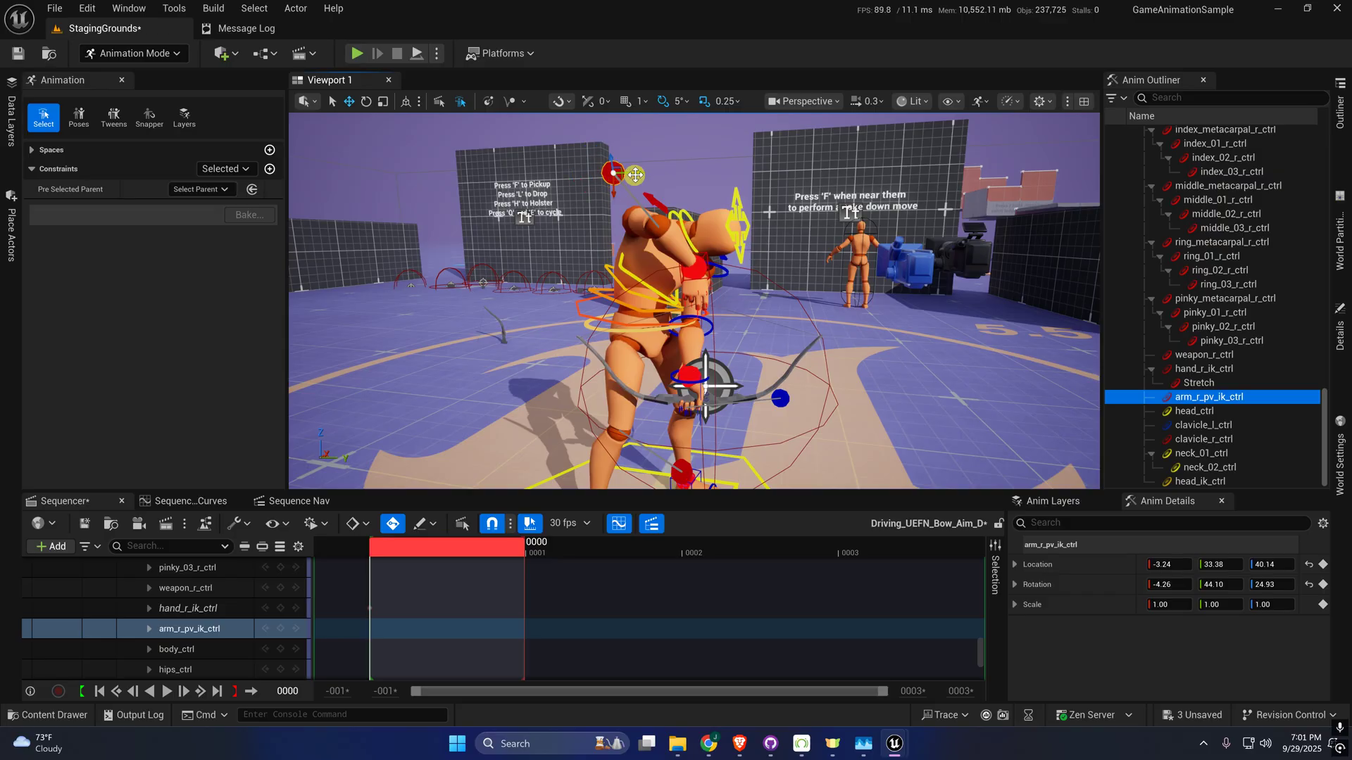
{"action": "left_click_drag", "start_coordinate": [716, 170], "coordinate": [764, 170]}
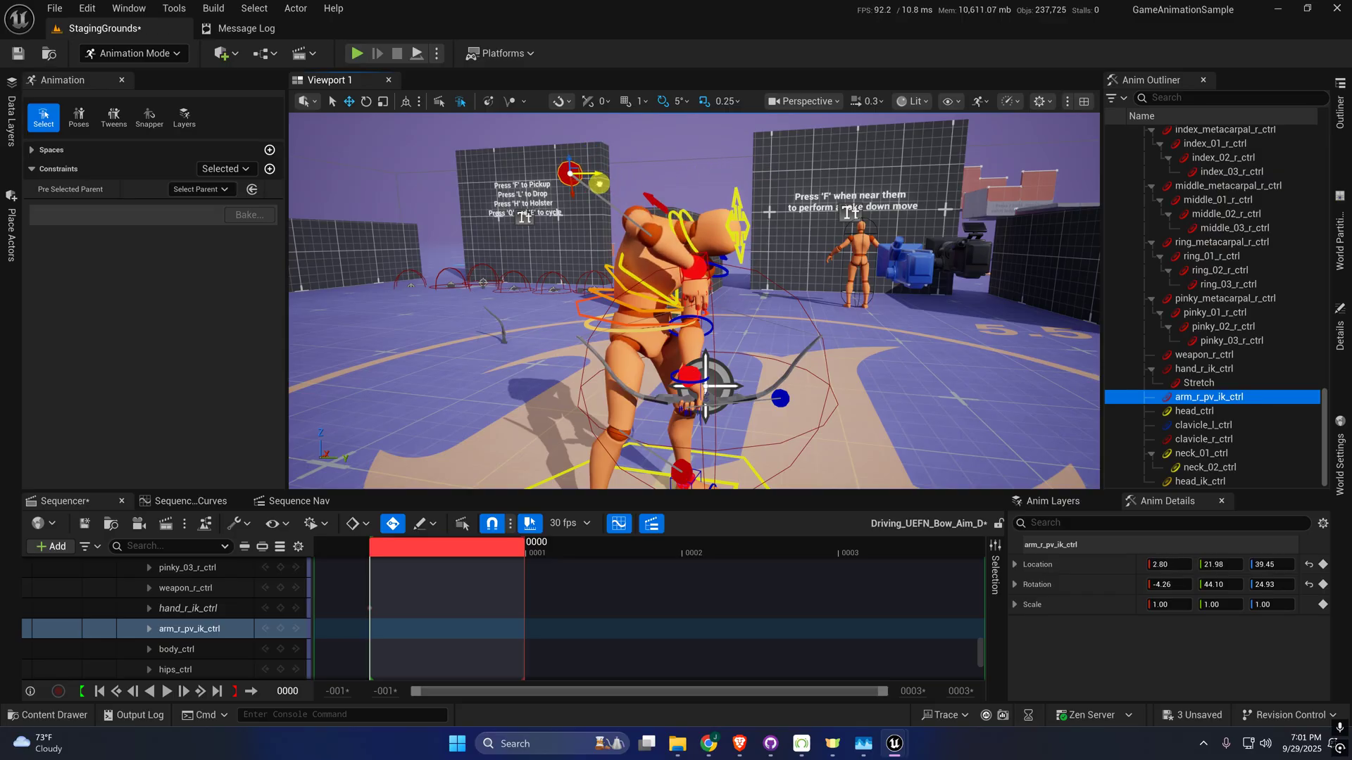
{"action": "left_click_drag", "start_coordinate": [616, 183], "coordinate": [610, 184]}
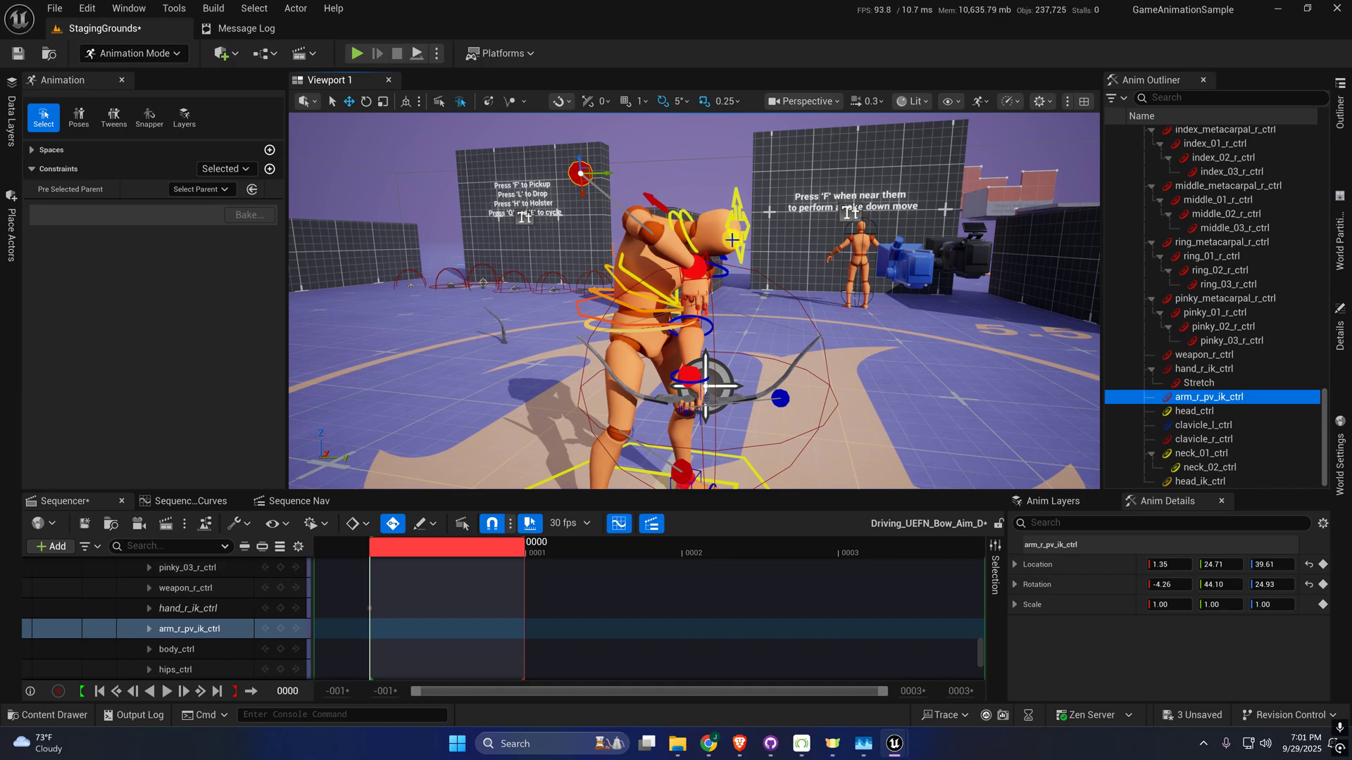
- Examine the right arm and hand up close with hand_r_ik_ctrl selected
{"action": "key", "text": "g"}
{"action": "key", "text": "g"}
{"action": "right_click_drag", "start_coordinate": [748, 234], "coordinate": [732, 235]}
{"action": "key", "text": "w"}
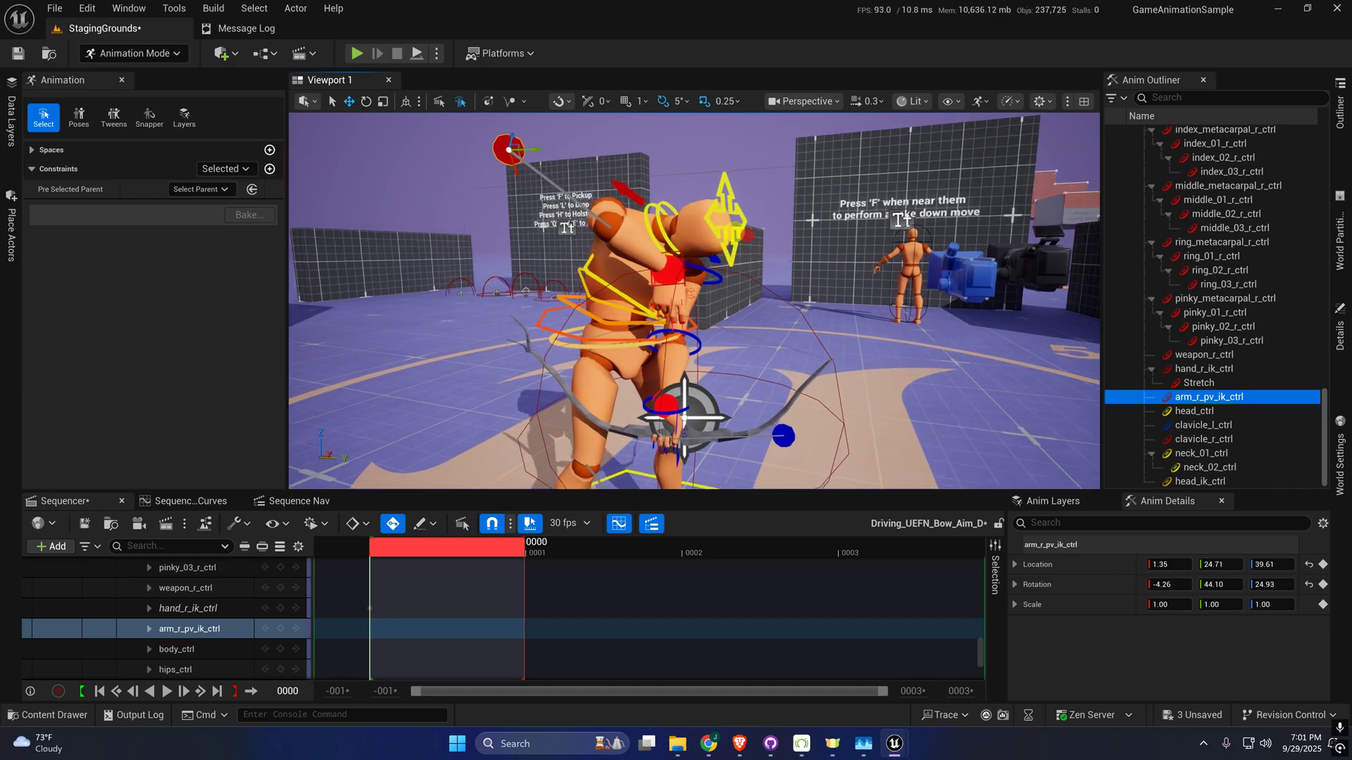
{"action": "key", "text": "w"}
{"action": "right_click_drag", "start_coordinate": [637, 274], "coordinate": [507, 271]}
{"action": "key", "text": "d"}
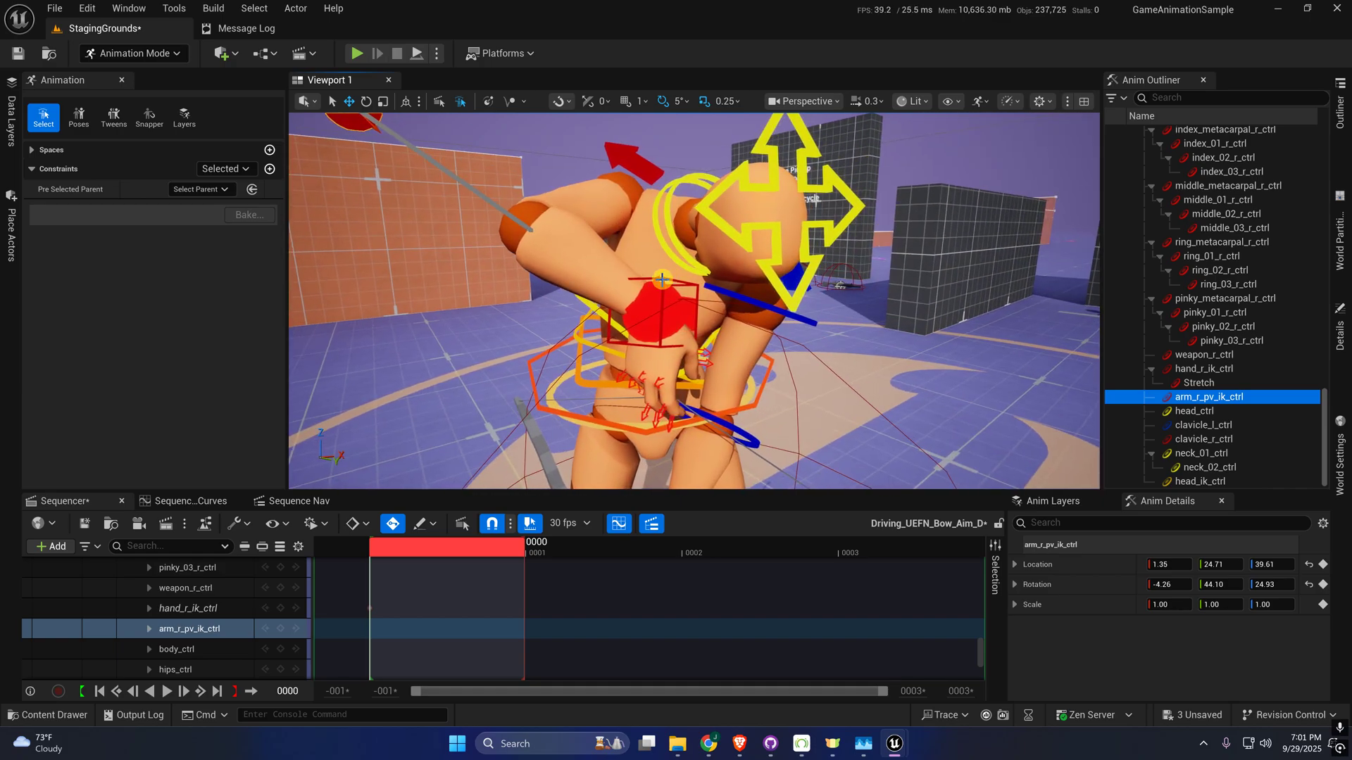
{"action": "left_click", "coordinate": [662, 279]}
{"action": "key", "text": "d"}
{"action": "right_click_drag", "start_coordinate": [696, 276], "coordinate": [775, 331]}
{"action": "key", "text": "s"}
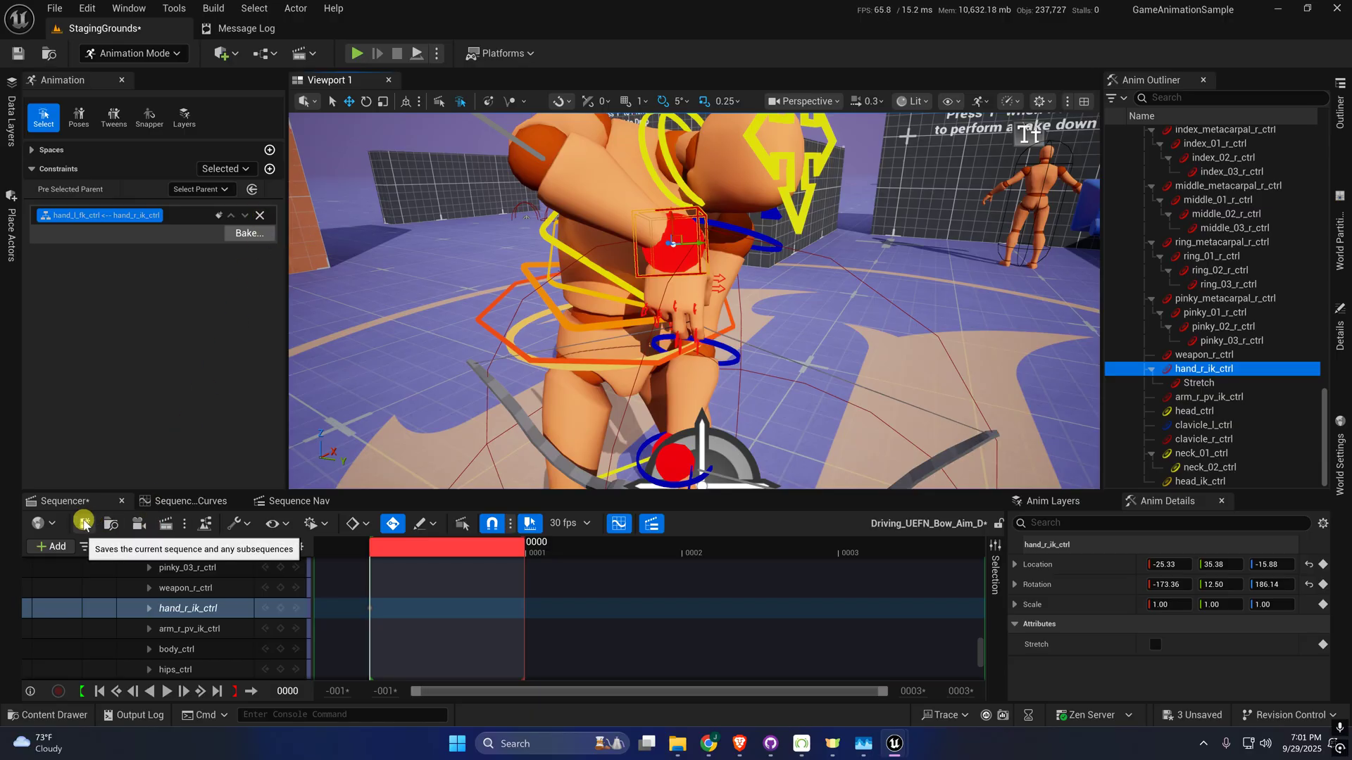
- Save the sequence and add another section to the CR_UEFN_Mannequin_Body track, keyed at frame 0
{"action": "left_click", "coordinate": [83, 524]}
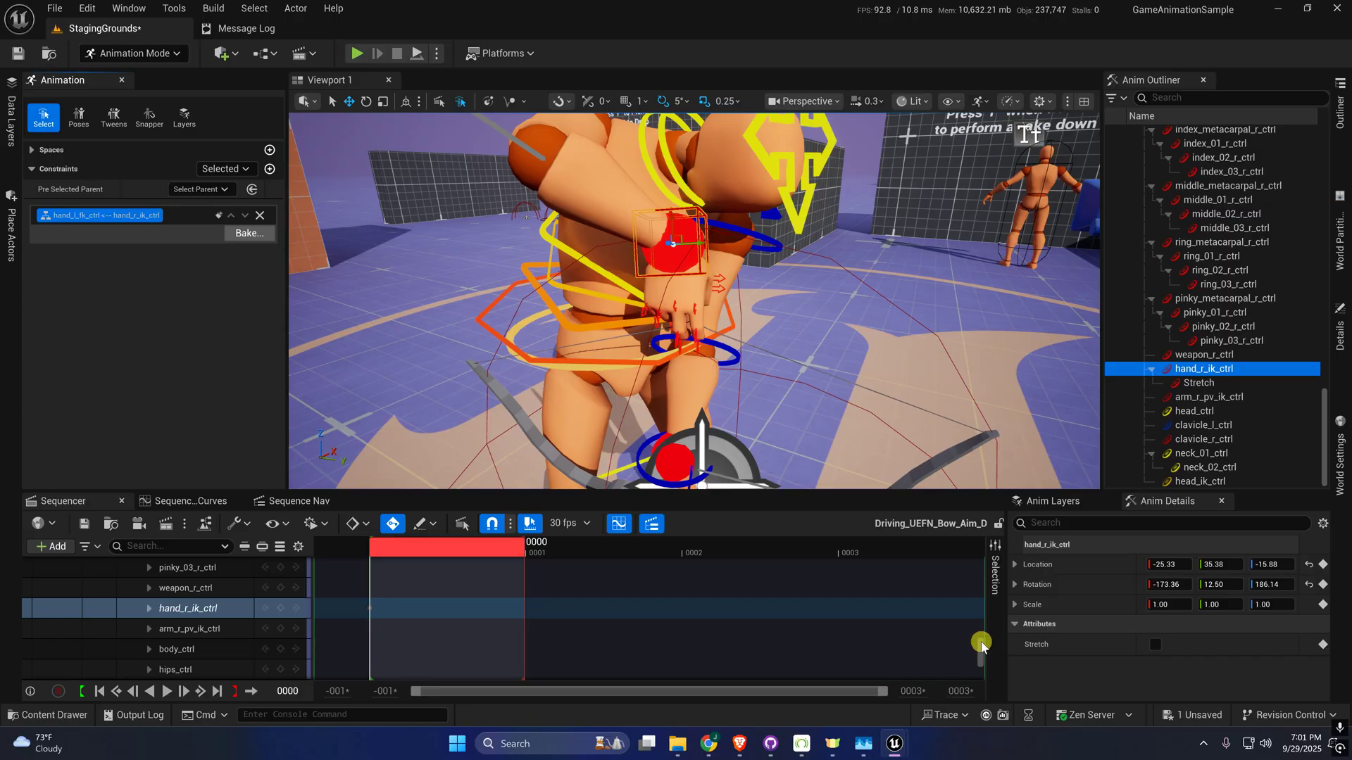
{"action": "left_click_drag", "start_coordinate": [981, 645], "coordinate": [985, 560]}
{"action": "scroll", "coordinate": [222, 623], "scroll_direction": "down", "scroll_amount": 3}
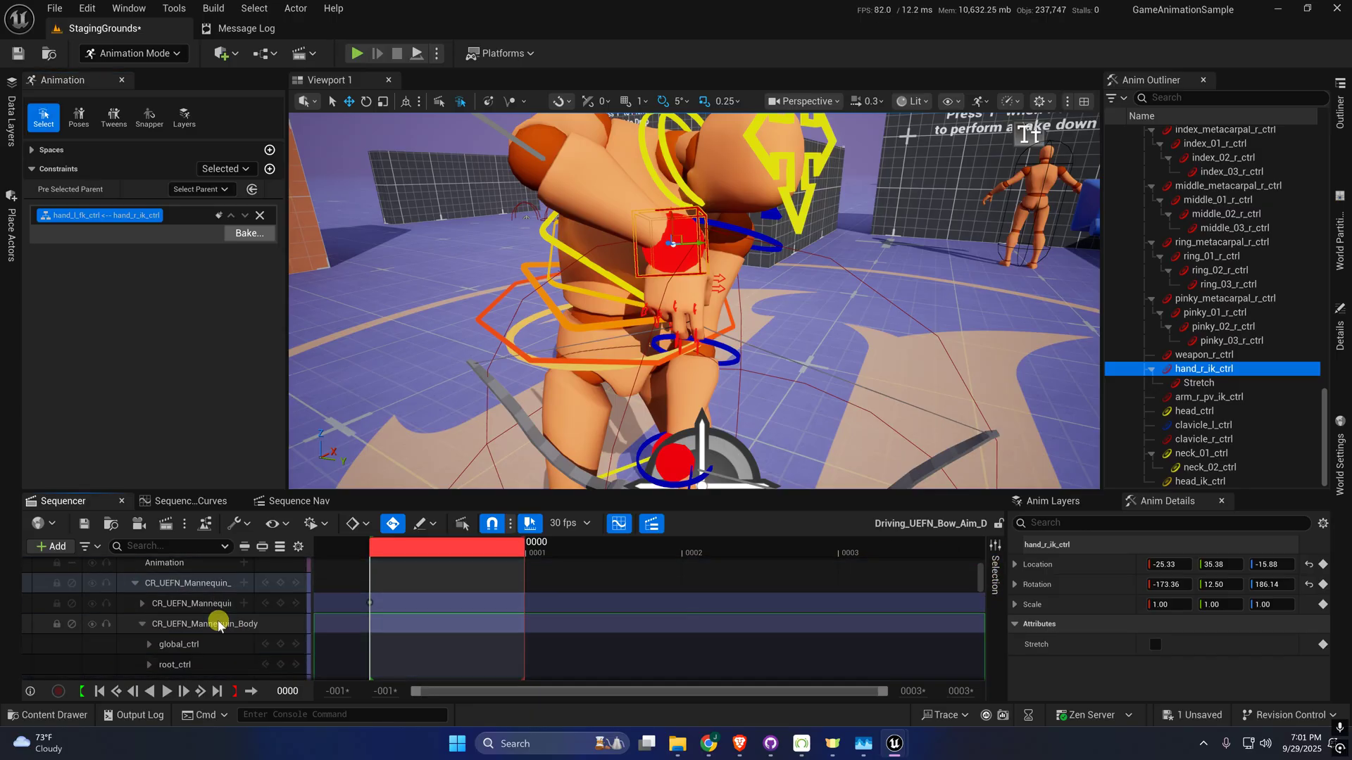
{"action": "left_click", "coordinate": [165, 624]}
{"action": "right_click", "coordinate": [164, 624]}
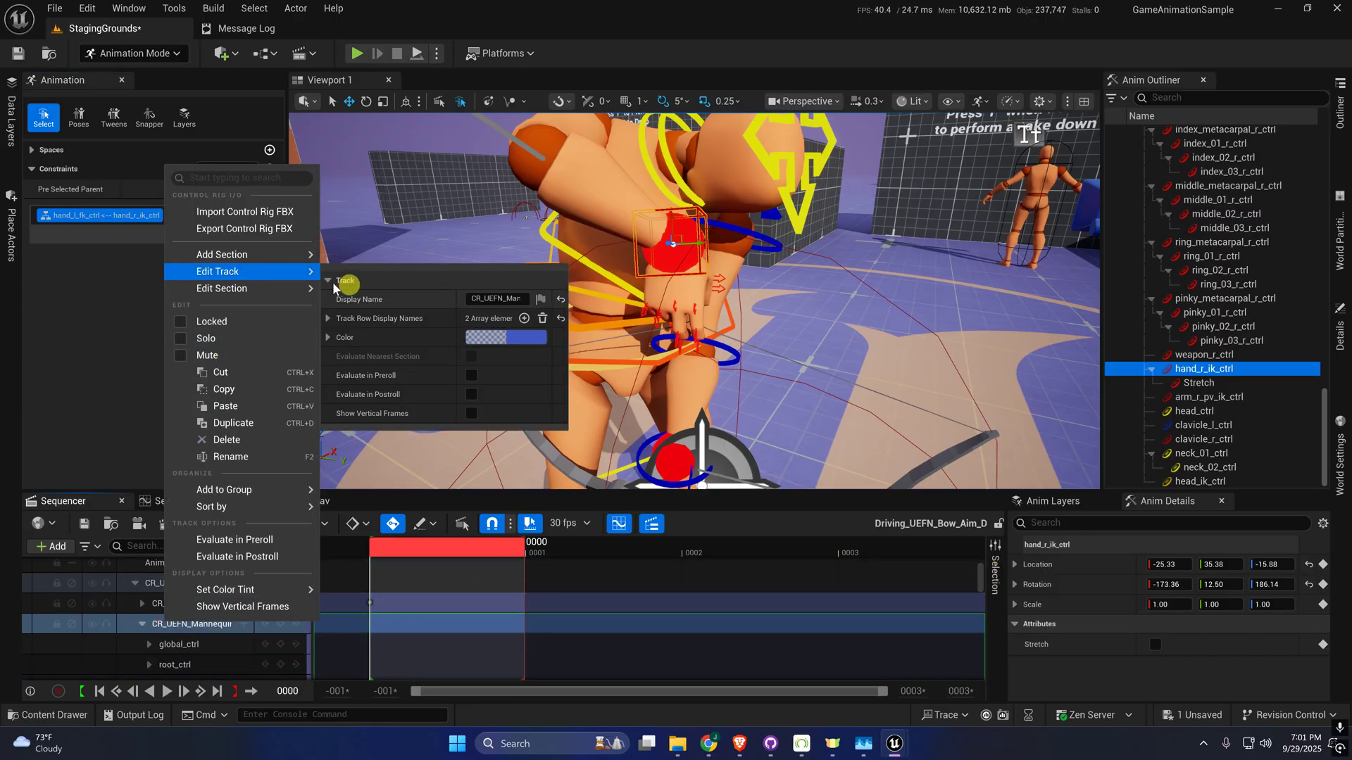
{"action": "left_click", "coordinate": [261, 257]}
{"action": "left_click", "coordinate": [360, 277]}
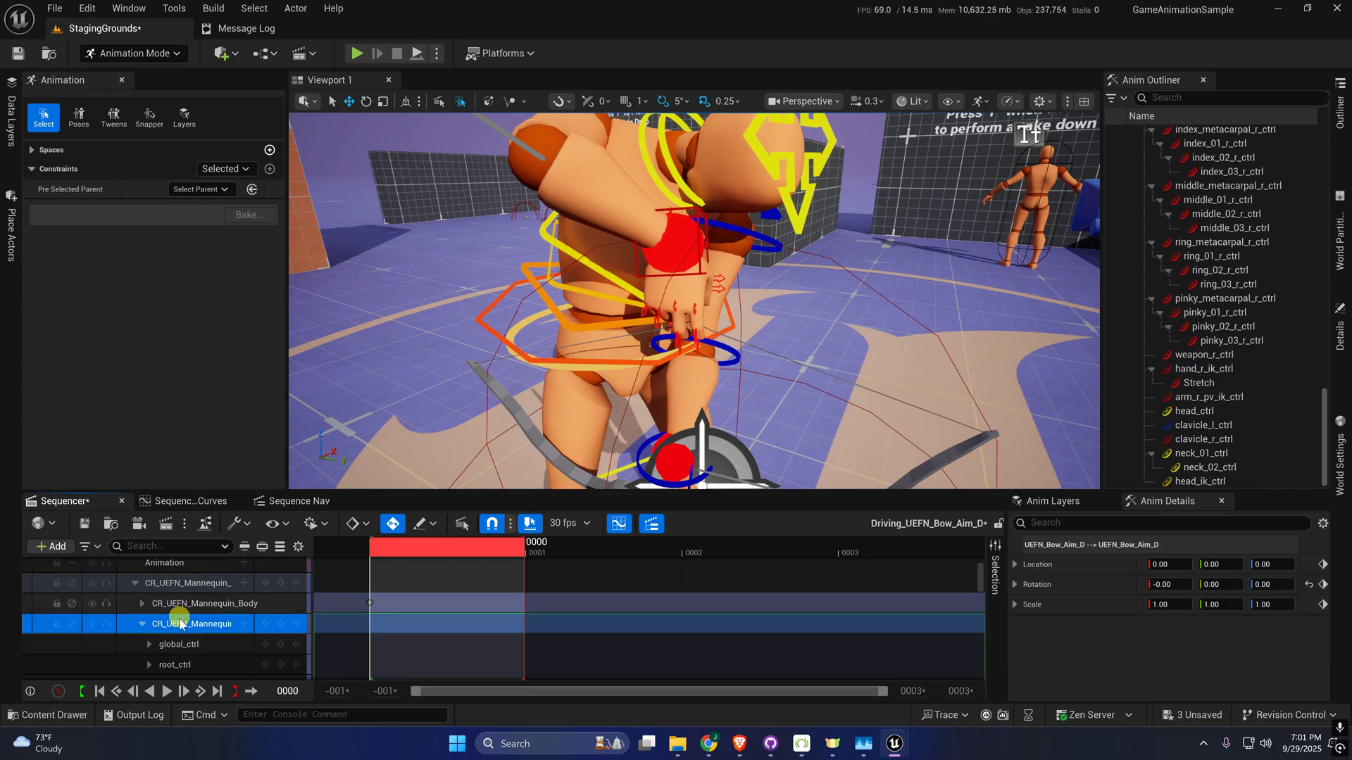
{"action": "left_click", "coordinate": [139, 627]}
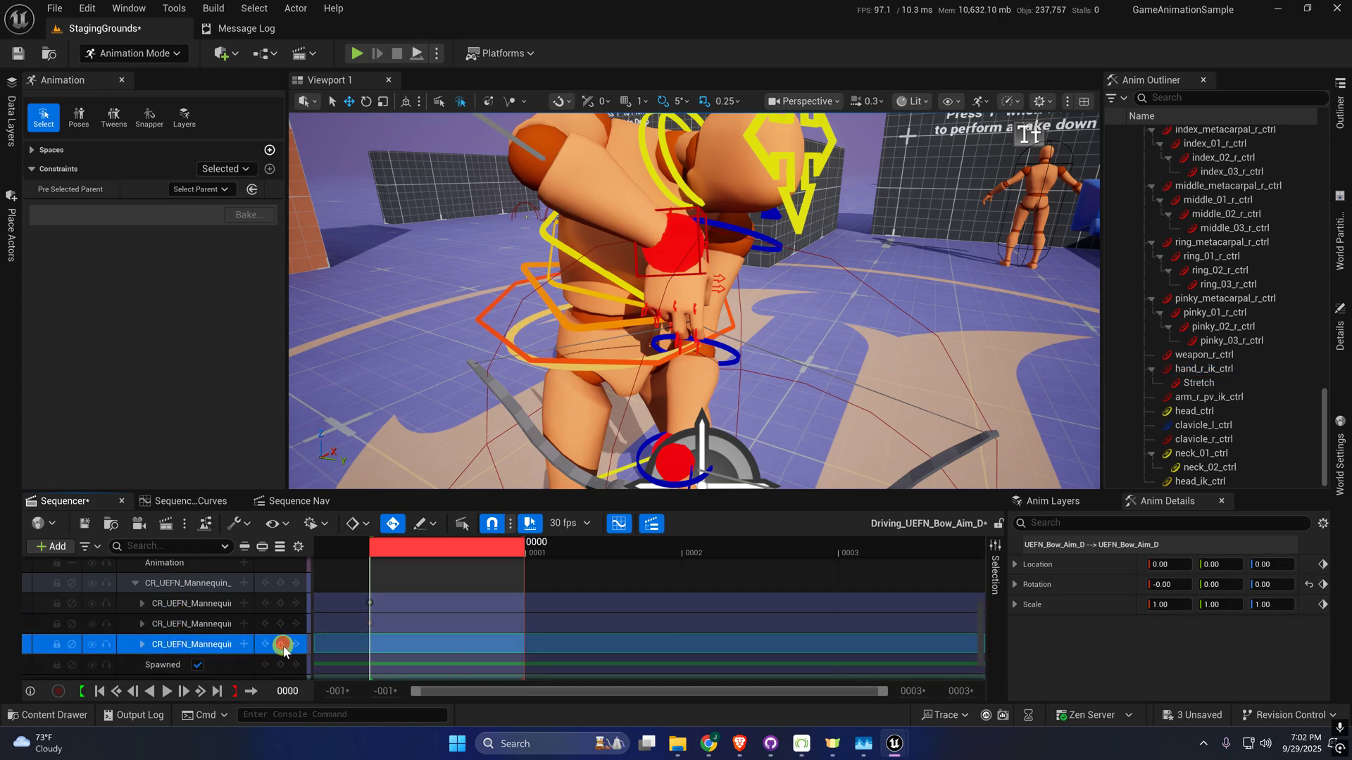
{"action": "middle_click", "coordinate": [373, 648]}
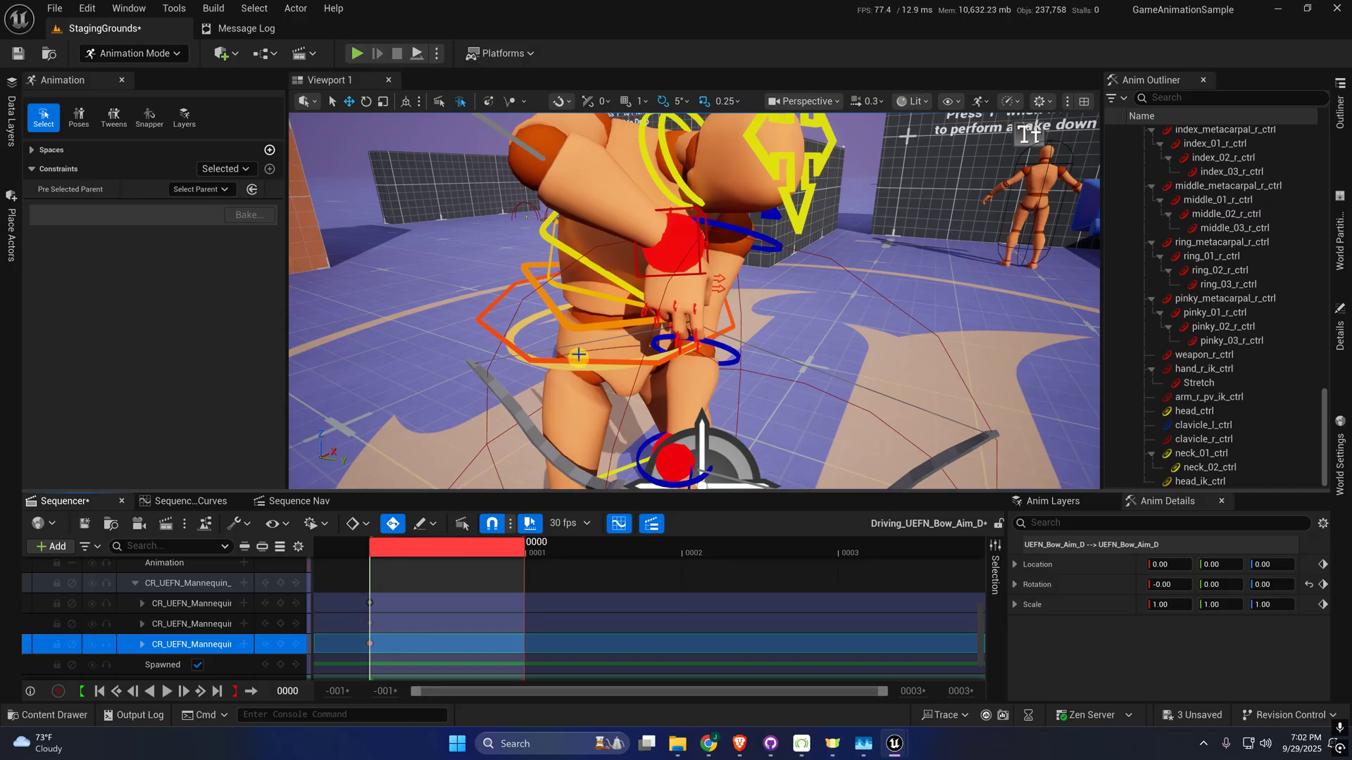
- Select hand_r_ik_ctrl on the right wrist and turn on the temporary pivot tool
{"action": "right_click_drag", "start_coordinate": [571, 253], "coordinate": [588, 247]}
{"action": "scroll", "coordinate": [588, 247], "scroll_direction": "down", "scroll_amount": 3}
{"action": "left_click", "coordinate": [653, 261]}
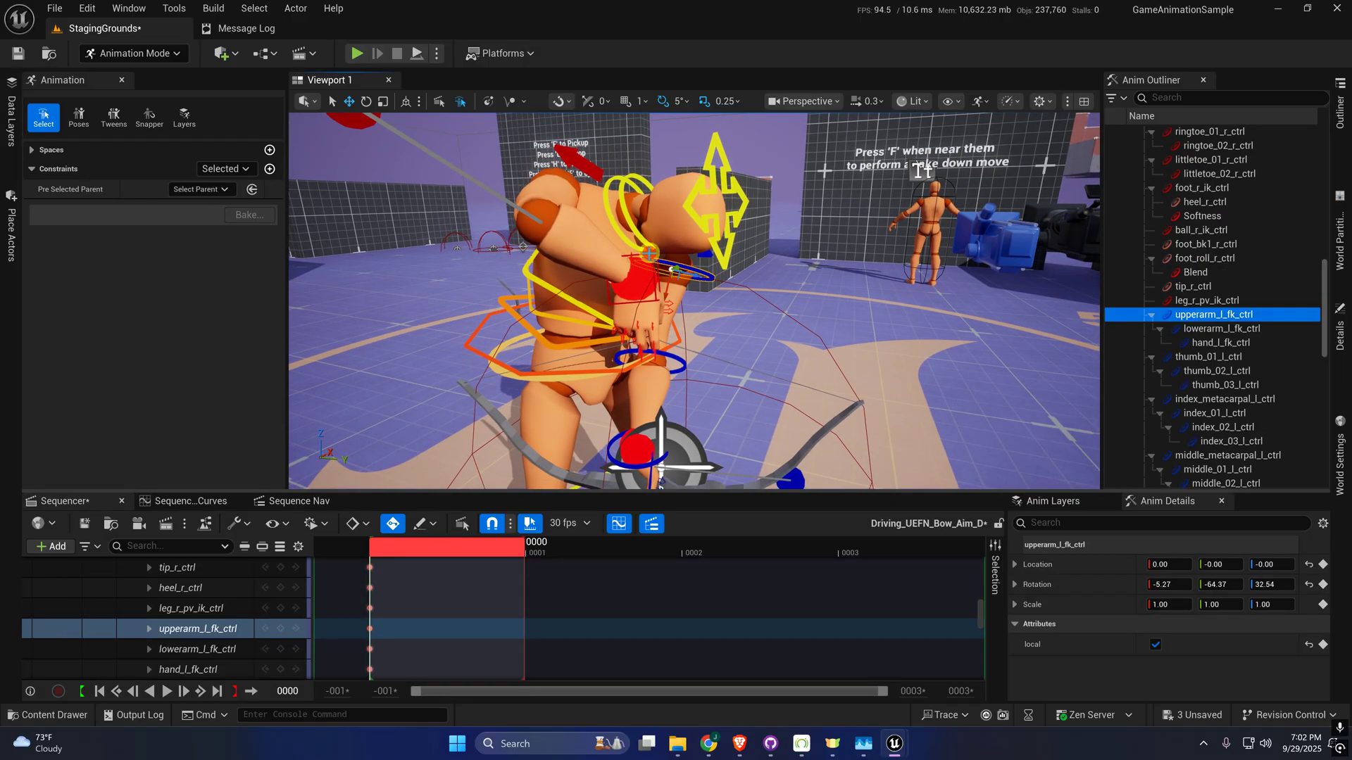
{"action": "left_click", "coordinate": [634, 276]}
{"action": "left_click", "coordinate": [264, 217]}
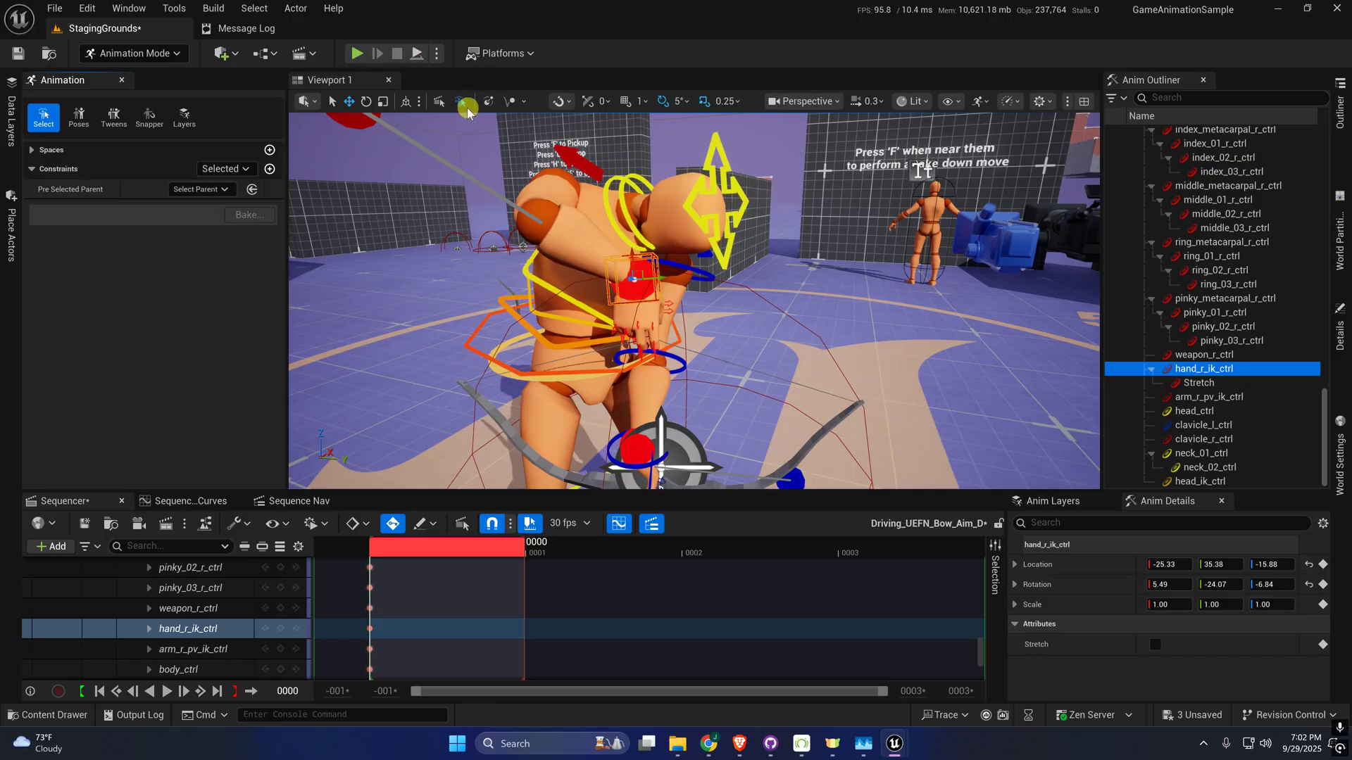
{"action": "left_click", "coordinate": [489, 102]}
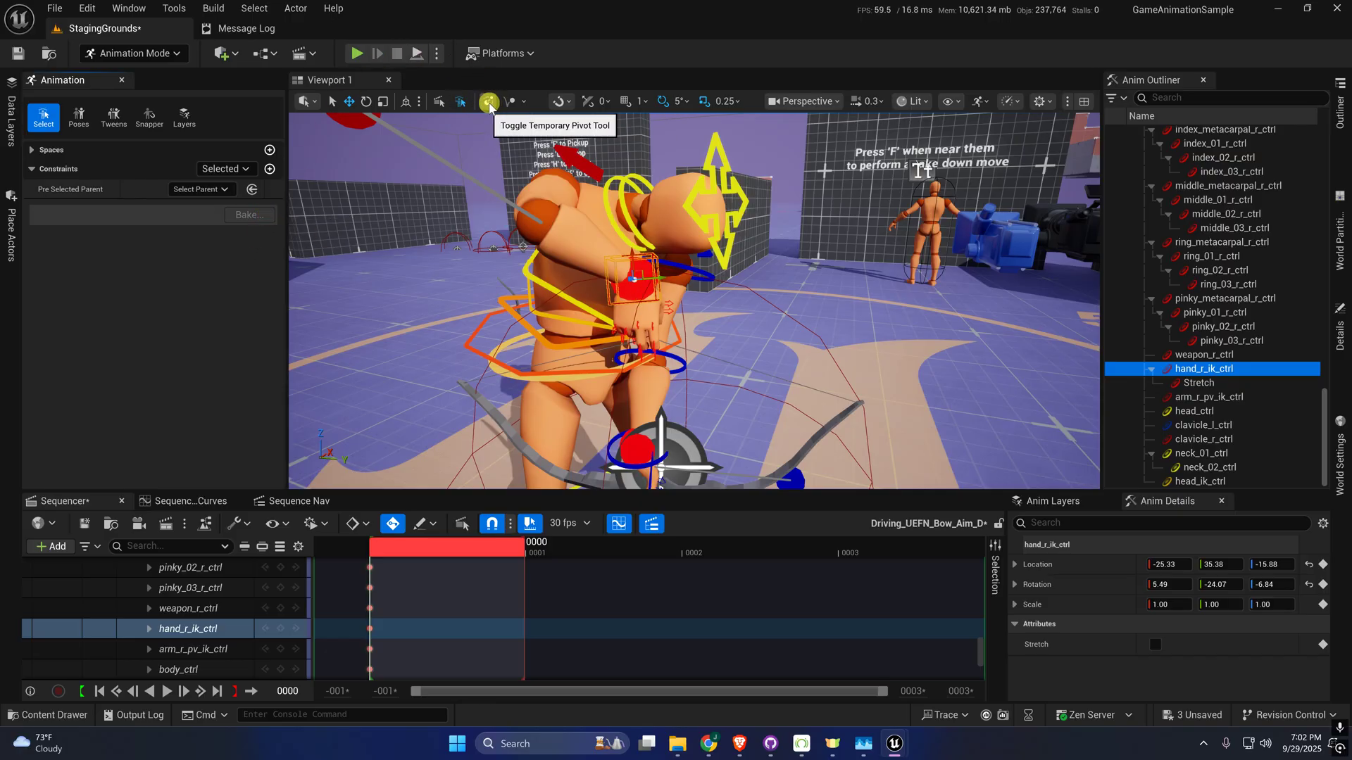
{"action": "left_click", "coordinate": [485, 104]}
- Move the temporary pivot of hand_r_ik_ctrl from the wrist down to the right hand's fingertips
{"action": "left_click_drag", "start_coordinate": [682, 258], "coordinate": [678, 252], "text": "alt"}
{"action": "scroll", "coordinate": [678, 252], "scroll_direction": "up", "scroll_amount": 3}
{"action": "right_click_drag", "start_coordinate": [686, 299], "coordinate": [690, 300]}
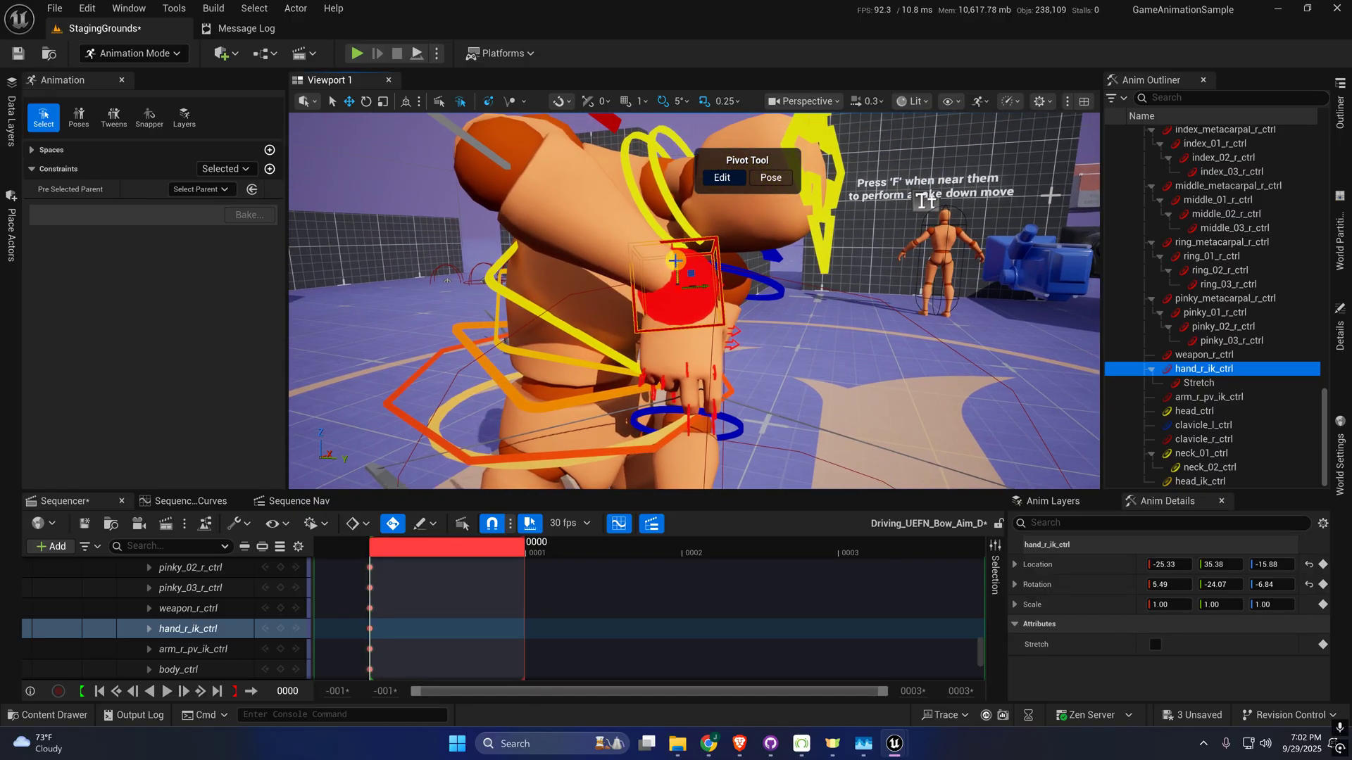
{"action": "mouse_move", "coordinate": [812, 305]}
{"action": "left_mouse_down", "text": "alt"}
{"action": "mouse_move", "coordinate": [836, 305]}
{"action": "mouse_move", "coordinate": [723, 305]}
{"action": "mouse_move", "coordinate": [801, 303]}
{"action": "left_mouse_up", "text": "alt"}
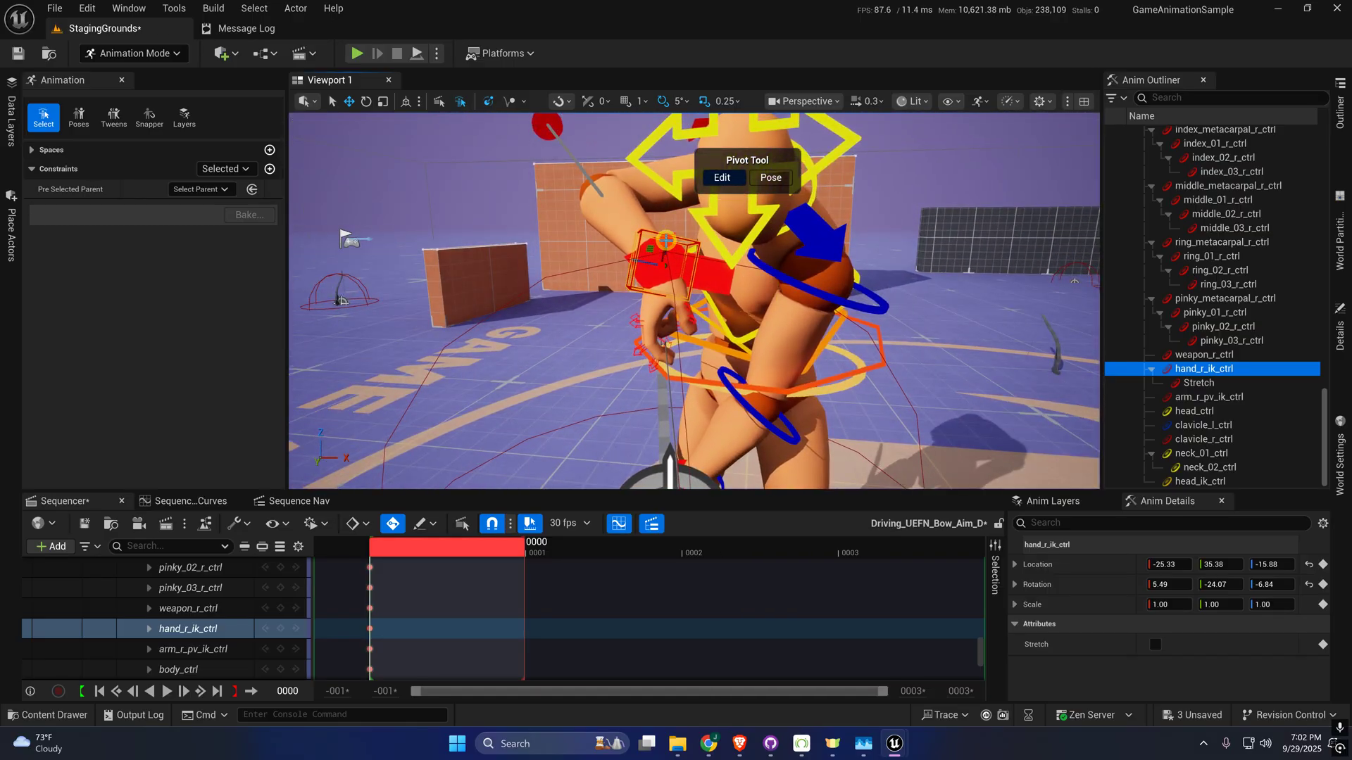
{"action": "left_click_drag", "start_coordinate": [666, 241], "coordinate": [652, 325]}
{"action": "left_click_drag", "start_coordinate": [624, 366], "coordinate": [800, 346], "text": "alt"}
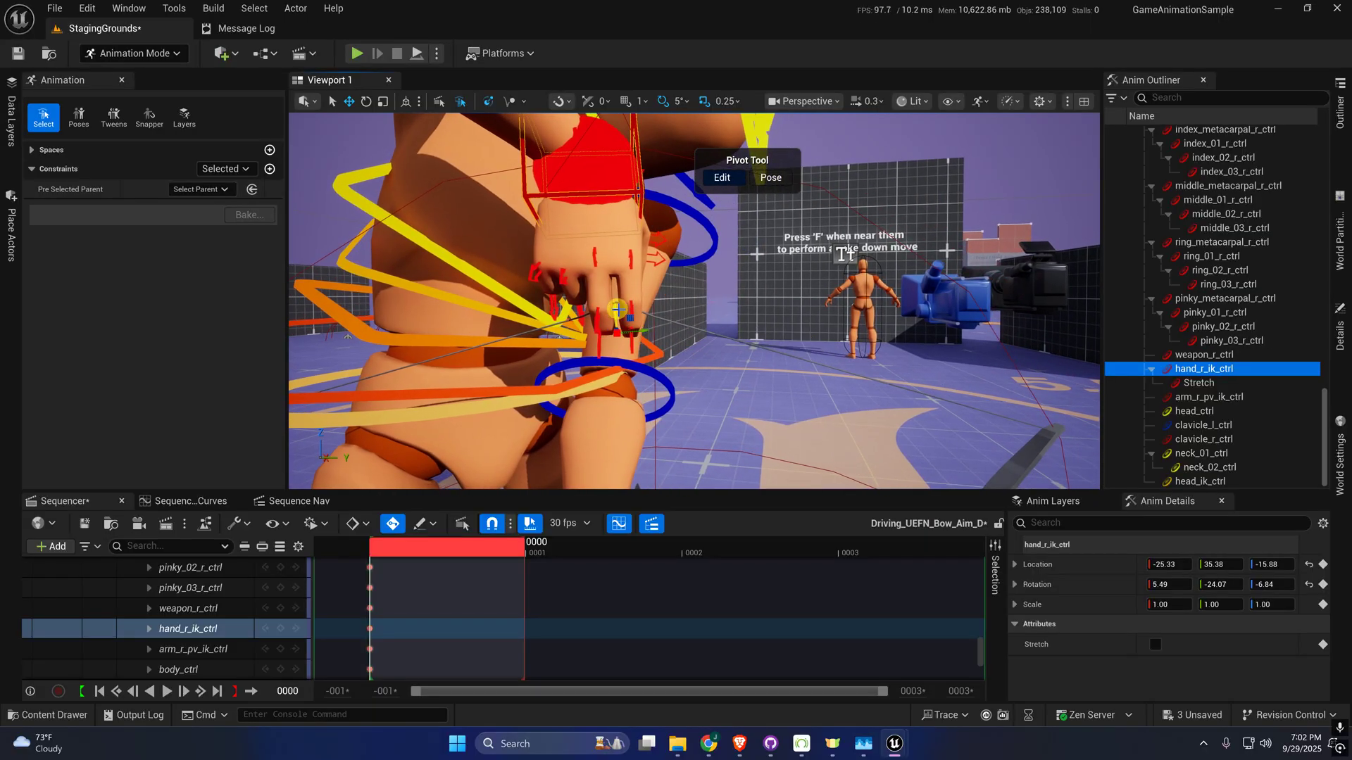
{"action": "left_click_drag", "start_coordinate": [618, 309], "coordinate": [465, 311], "text": "alt"}
{"action": "key", "text": "a"}
{"action": "right_click_drag", "start_coordinate": [465, 310], "coordinate": [679, 286]}
- Rotate hand_r_ik_ctrl around the temporary pivot in Pose mode to about -17.19, -36.06, 29.25 and save the sequence
{"action": "left_click", "coordinate": [772, 183]}
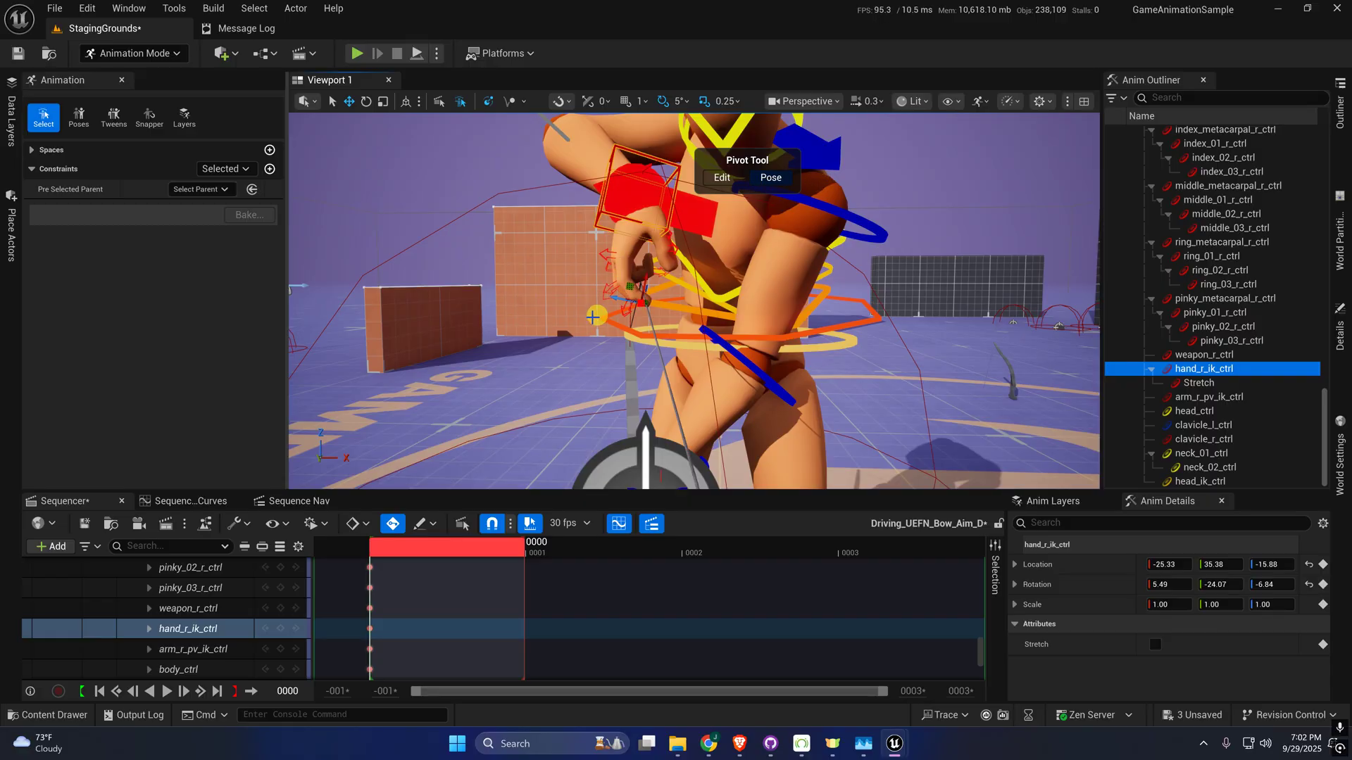
{"action": "mouse_move", "coordinate": [608, 403]}
{"action": "right_mouse_down"}
{"action": "mouse_move", "coordinate": [627, 371]}
{"action": "mouse_move", "coordinate": [650, 375]}
{"action": "right_mouse_up"}
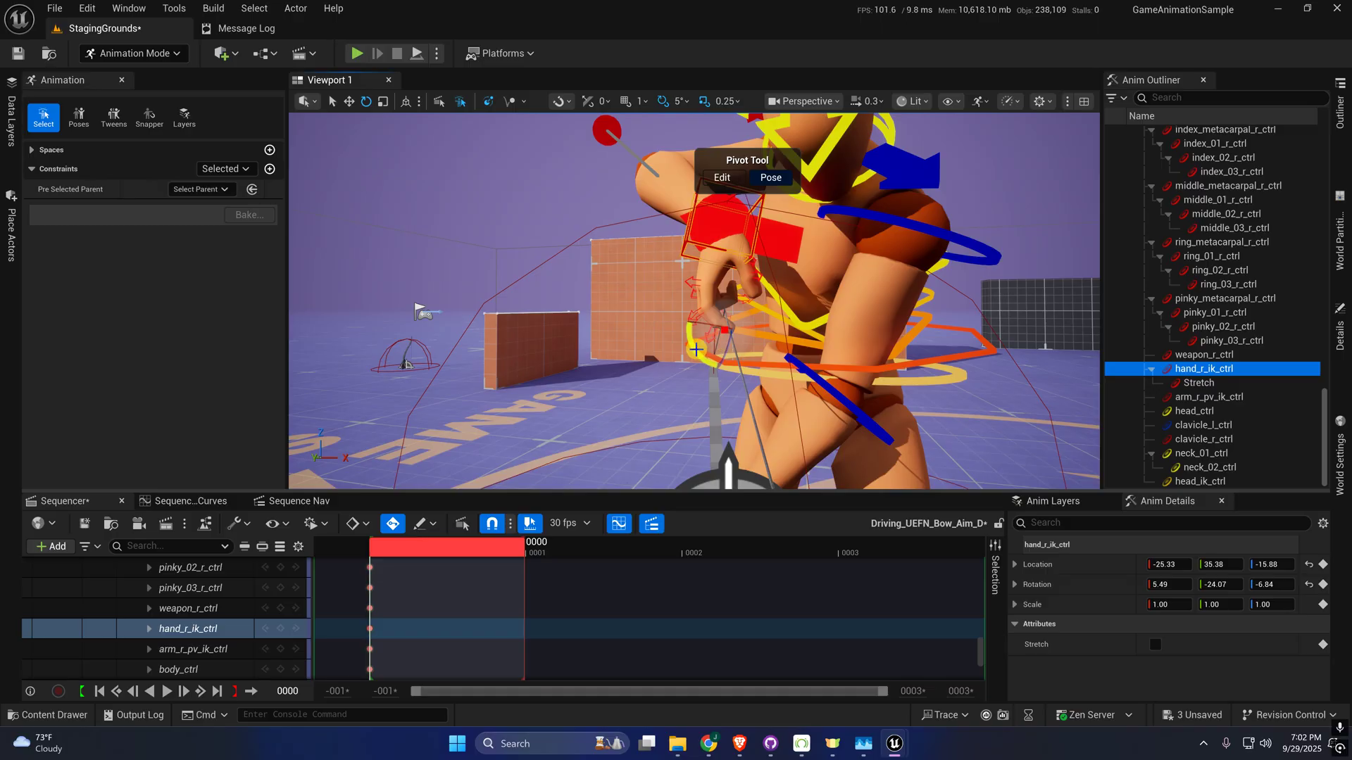
{"action": "left_click_drag", "start_coordinate": [699, 352], "coordinate": [641, 366]}
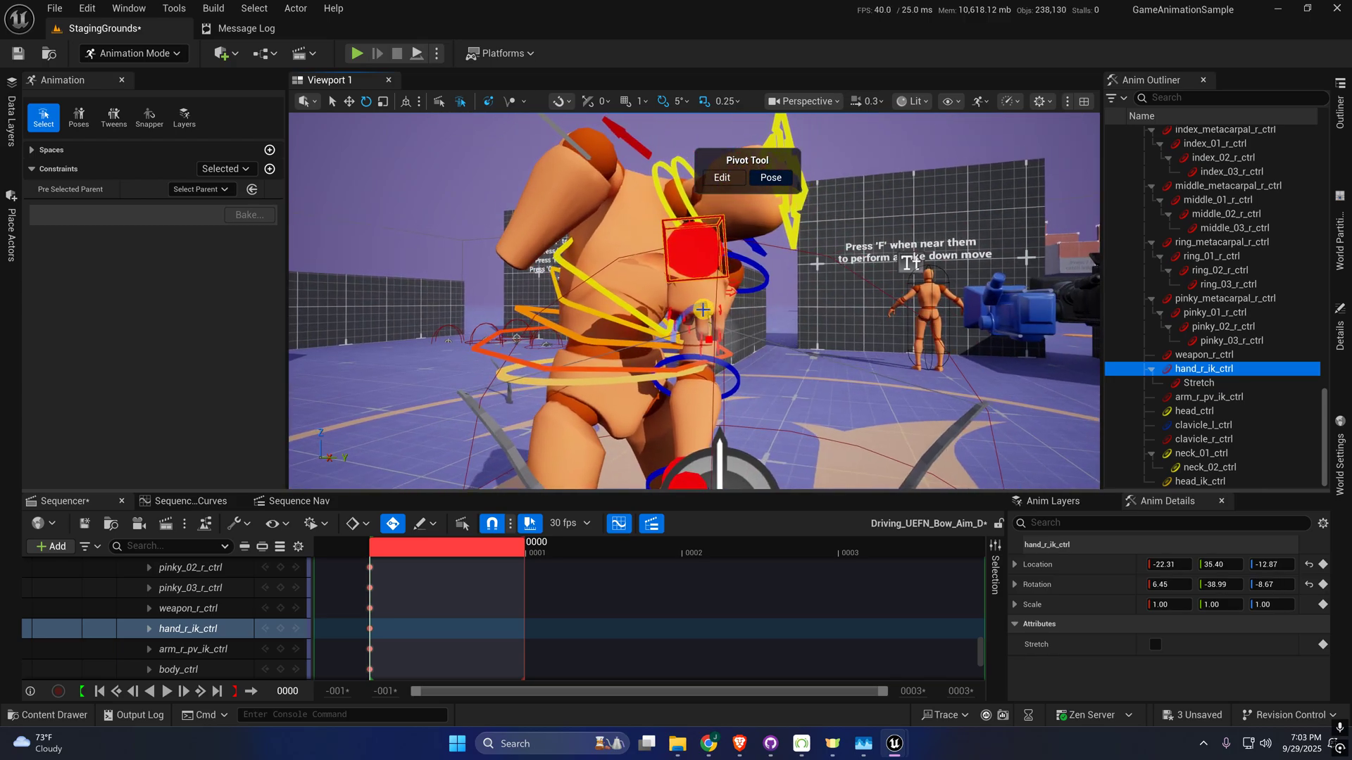
{"action": "left_click_drag", "start_coordinate": [694, 308], "coordinate": [675, 307]}
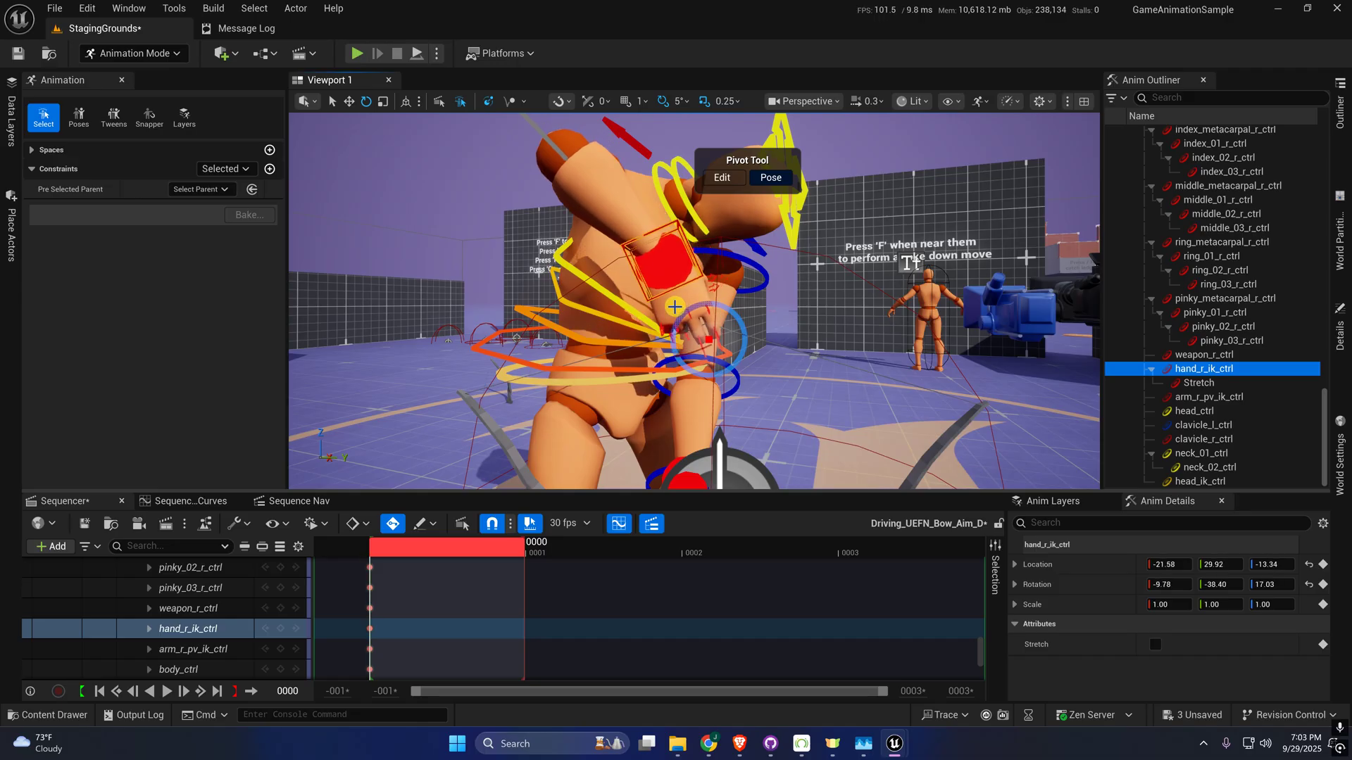
{"action": "right_click_drag", "start_coordinate": [675, 306], "coordinate": [676, 331], "text": "alt"}
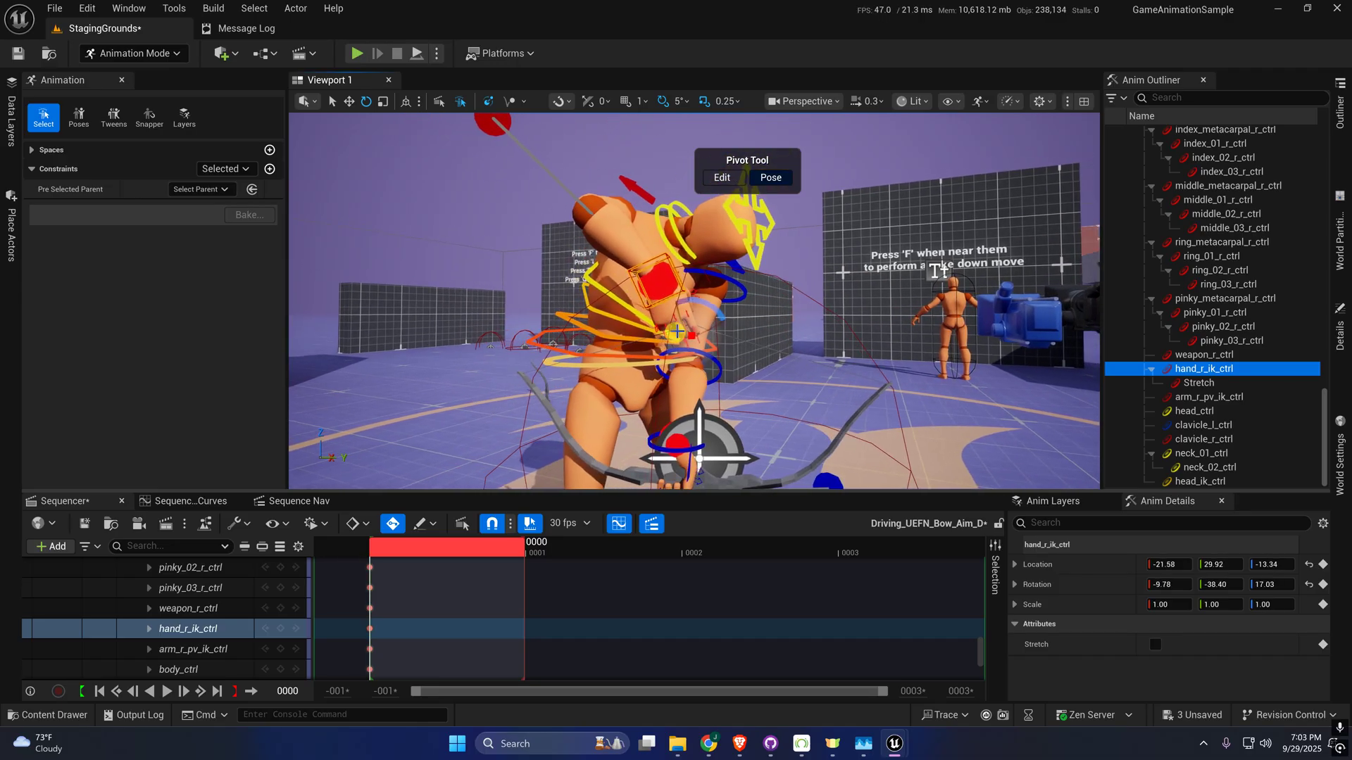
{"action": "left_click_drag", "start_coordinate": [669, 366], "coordinate": [702, 364], "text": "alt"}
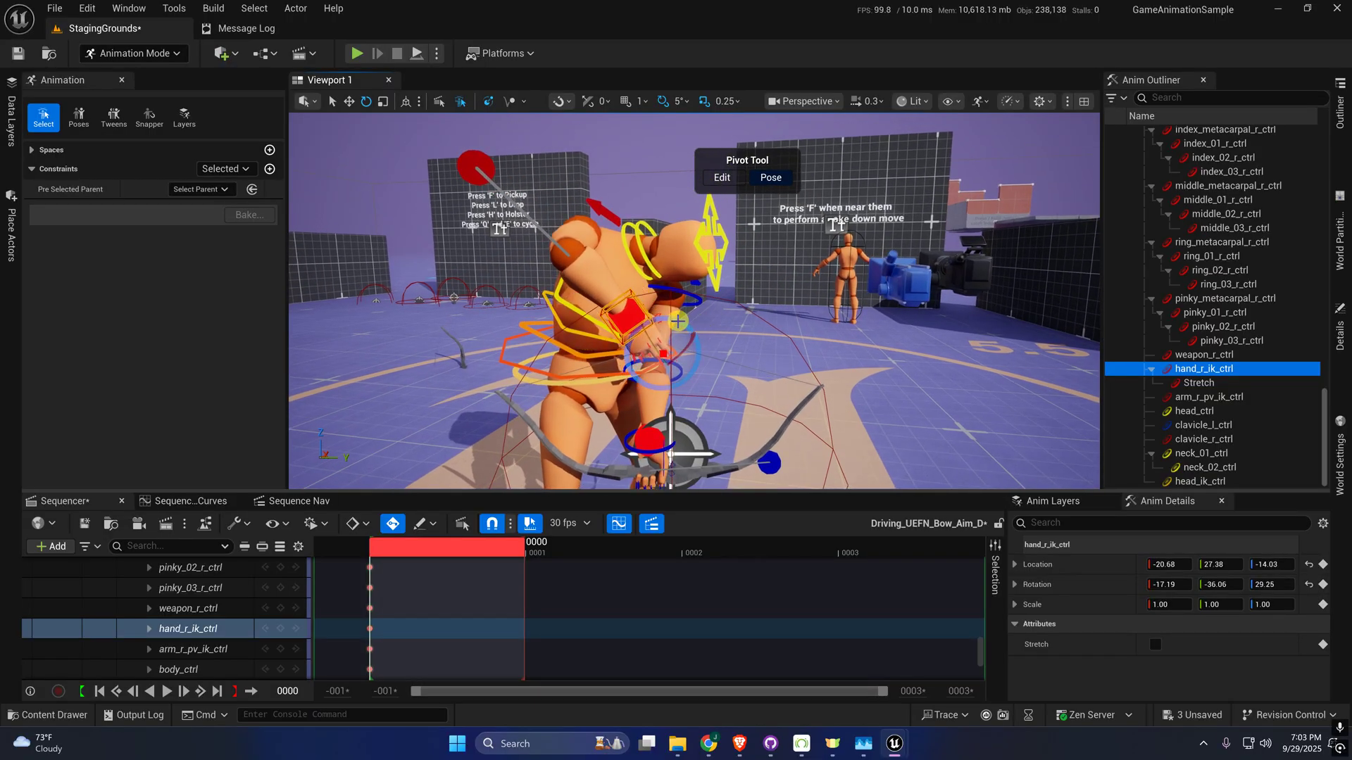
{"action": "left_click_drag", "start_coordinate": [586, 272], "coordinate": [586, 301], "text": "alt"}
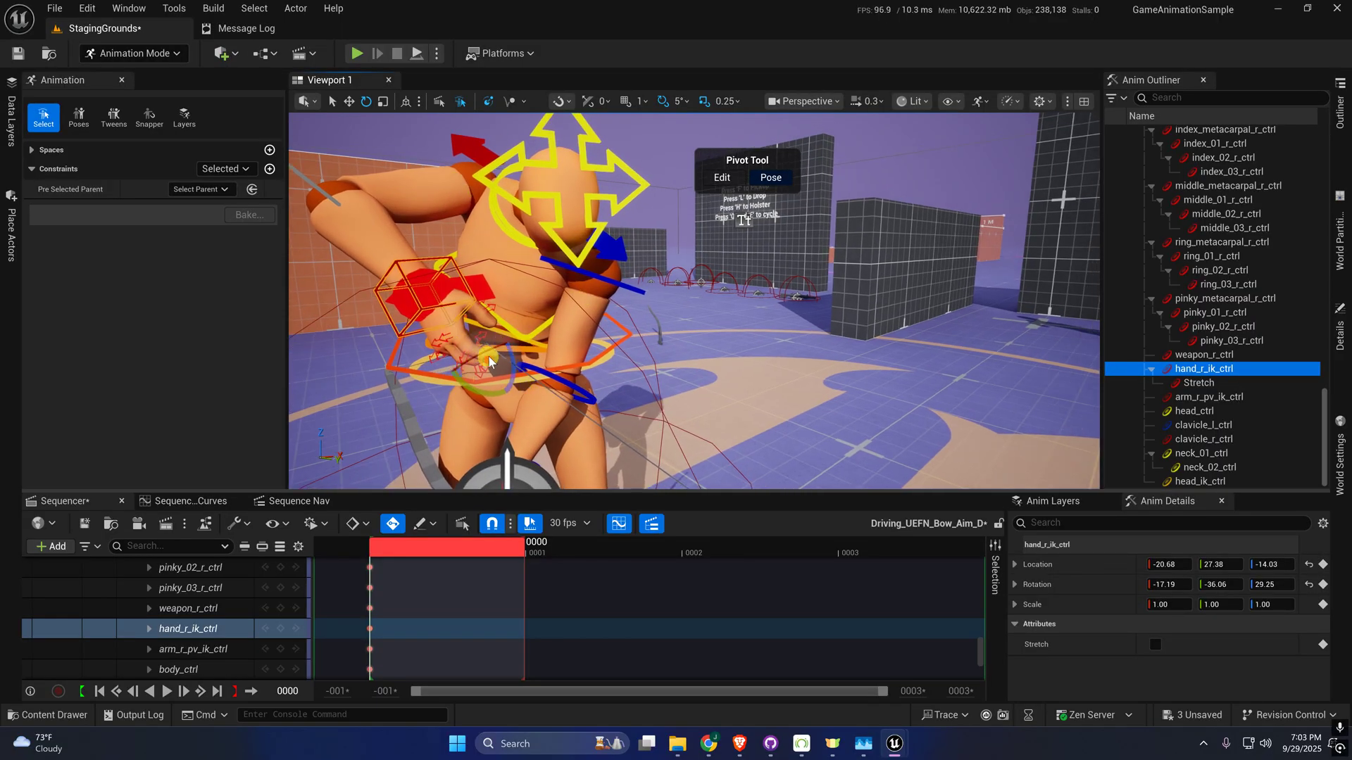
{"action": "left_click_drag", "start_coordinate": [736, 362], "coordinate": [774, 363], "text": "alt"}
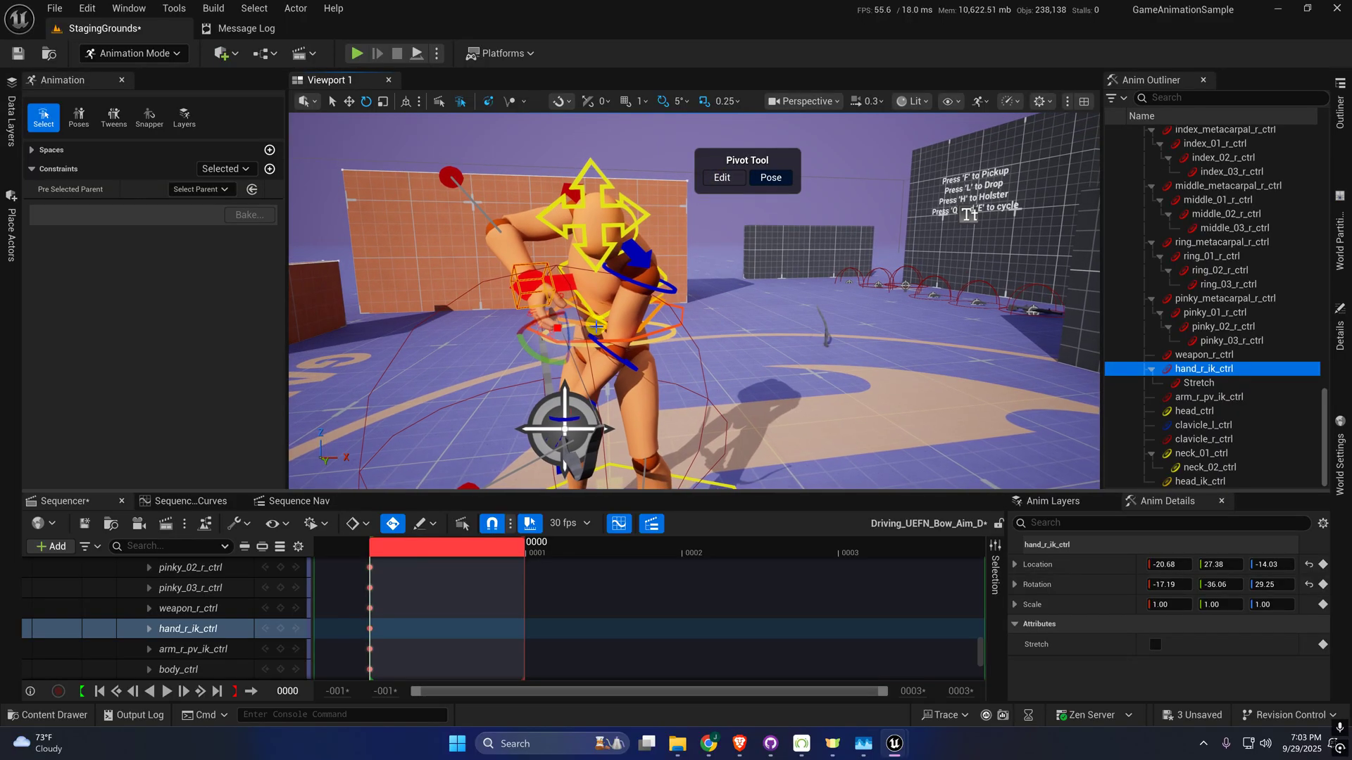
{"action": "left_click_drag", "start_coordinate": [611, 321], "coordinate": [699, 300], "text": "alt"}
{"action": "scroll", "coordinate": [698, 301], "scroll_direction": "up", "scroll_amount": 3}
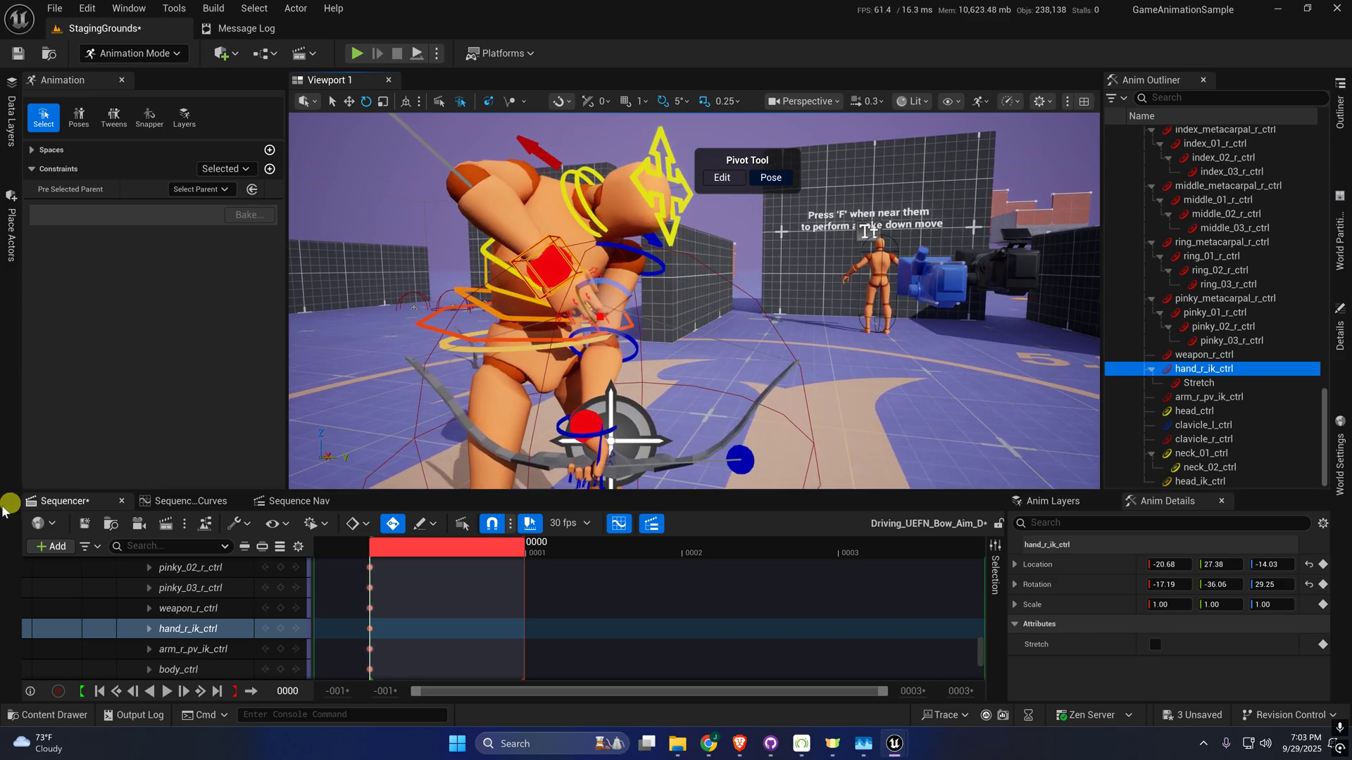
{"action": "left_click", "coordinate": [86, 523]}
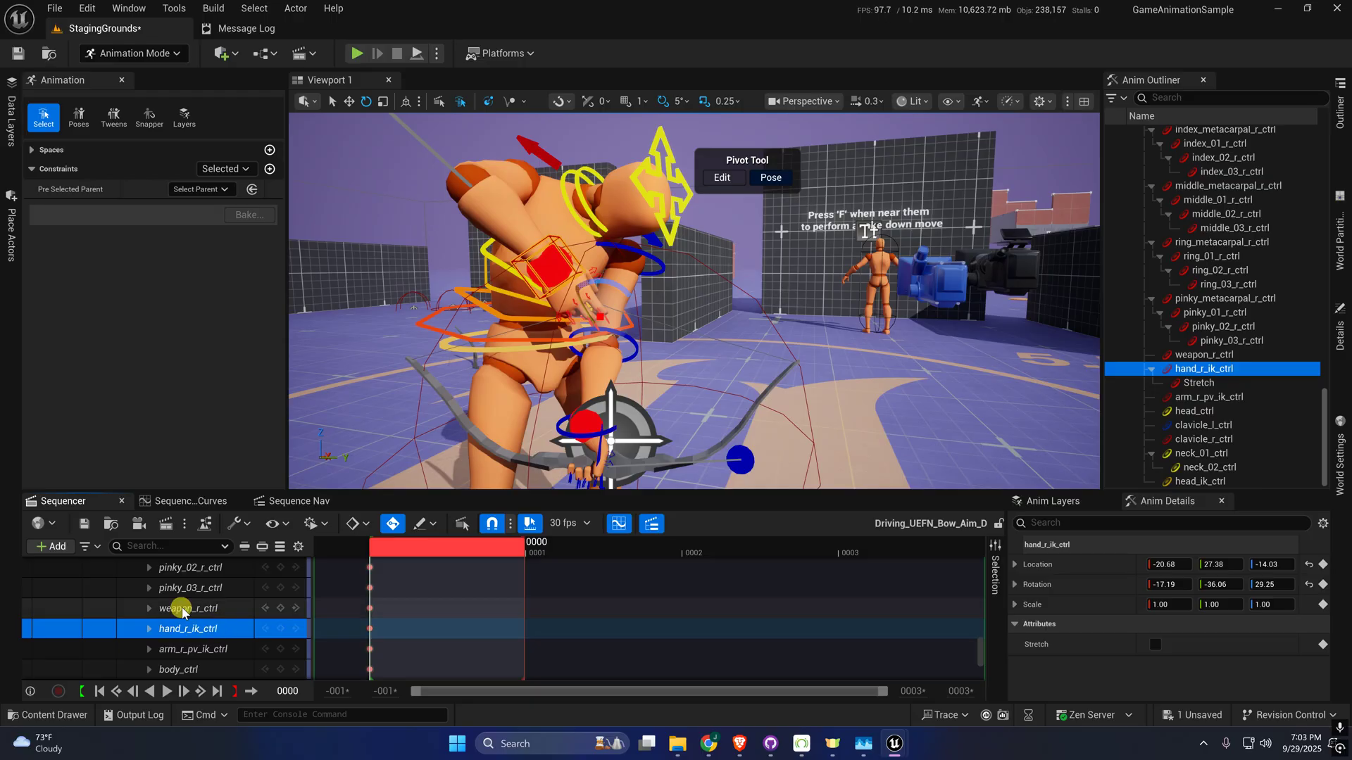
- Toggle the third CR_UEFN_Mannequin_Body section's activation and muting to compare the right arm pose with and without it
{"action": "scroll", "coordinate": [184, 610], "scroll_direction": "up", "scroll_amount": 5}
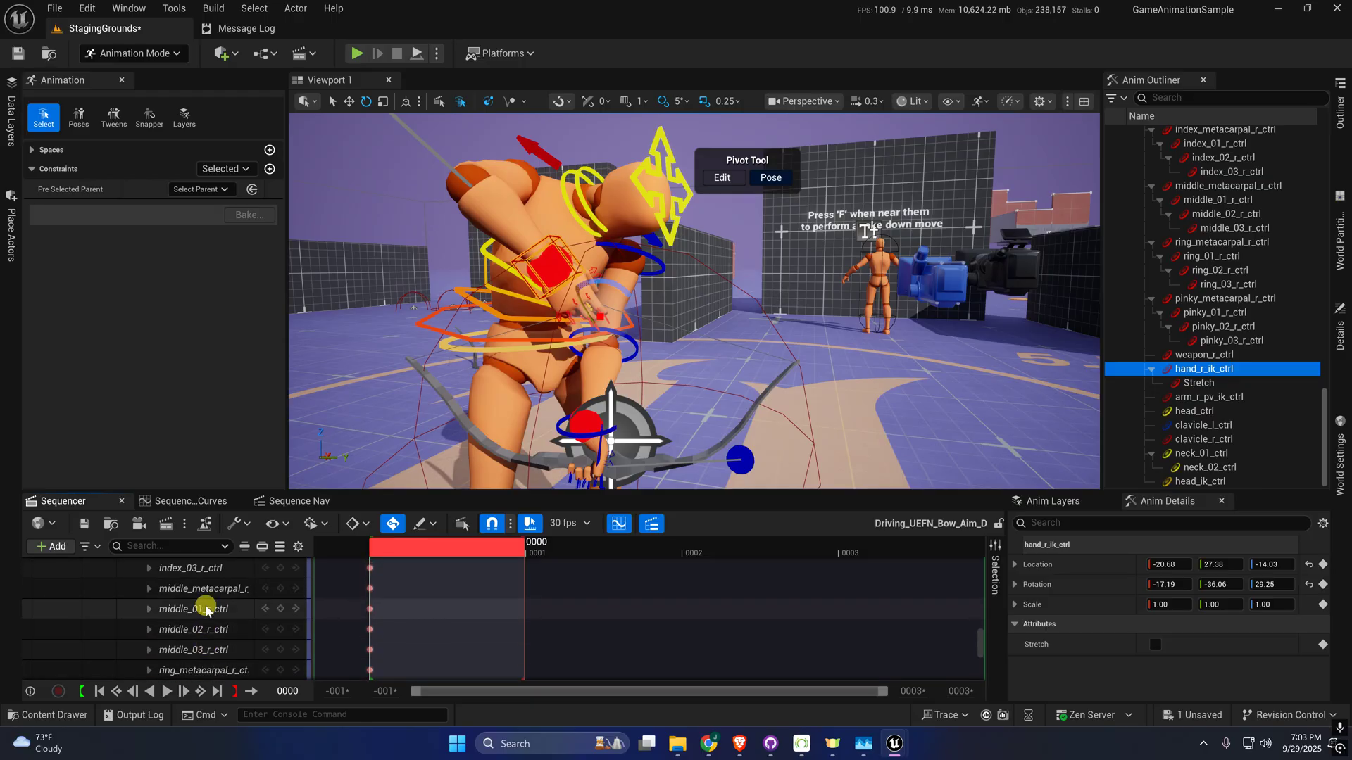
{"action": "left_click_drag", "start_coordinate": [981, 640], "coordinate": [1000, 557]}
{"action": "scroll", "coordinate": [171, 627], "scroll_direction": "down", "scroll_amount": 5}
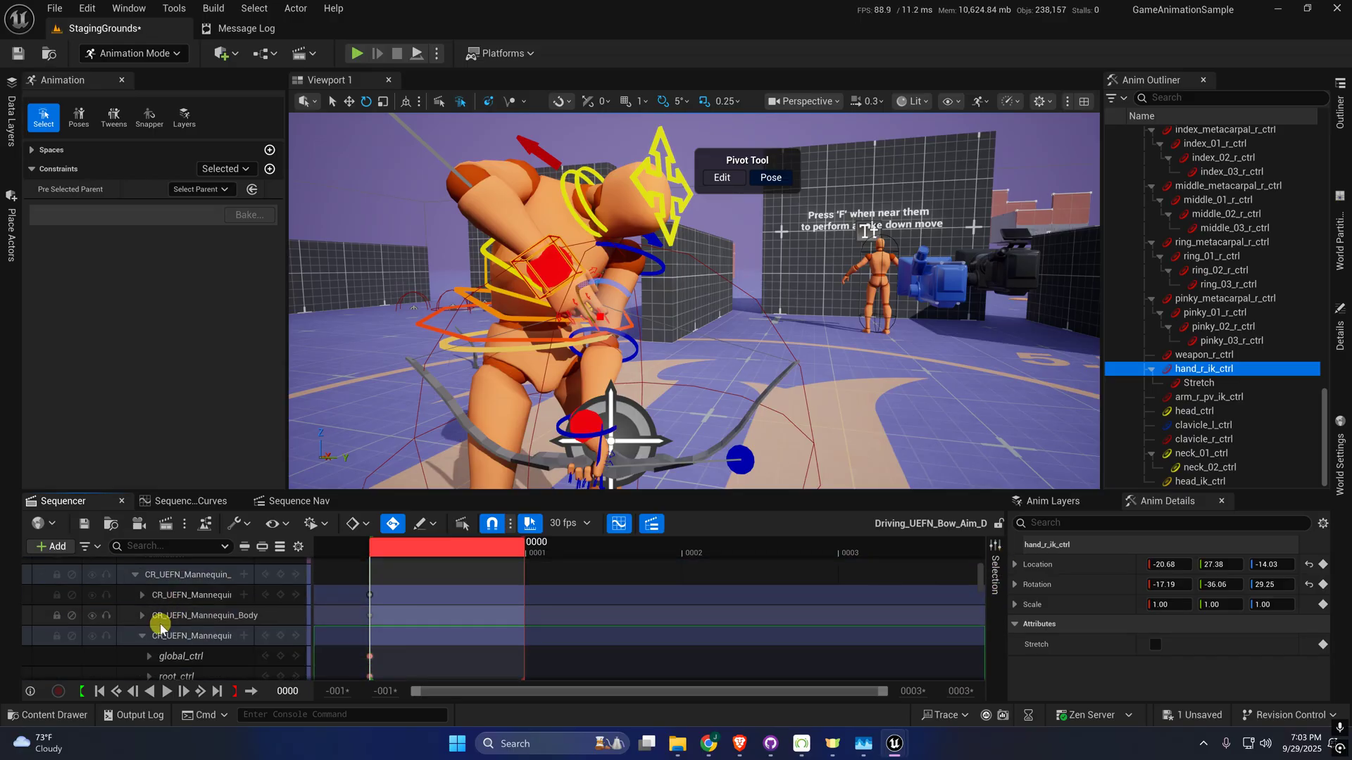
{"action": "left_click", "coordinate": [141, 637]}
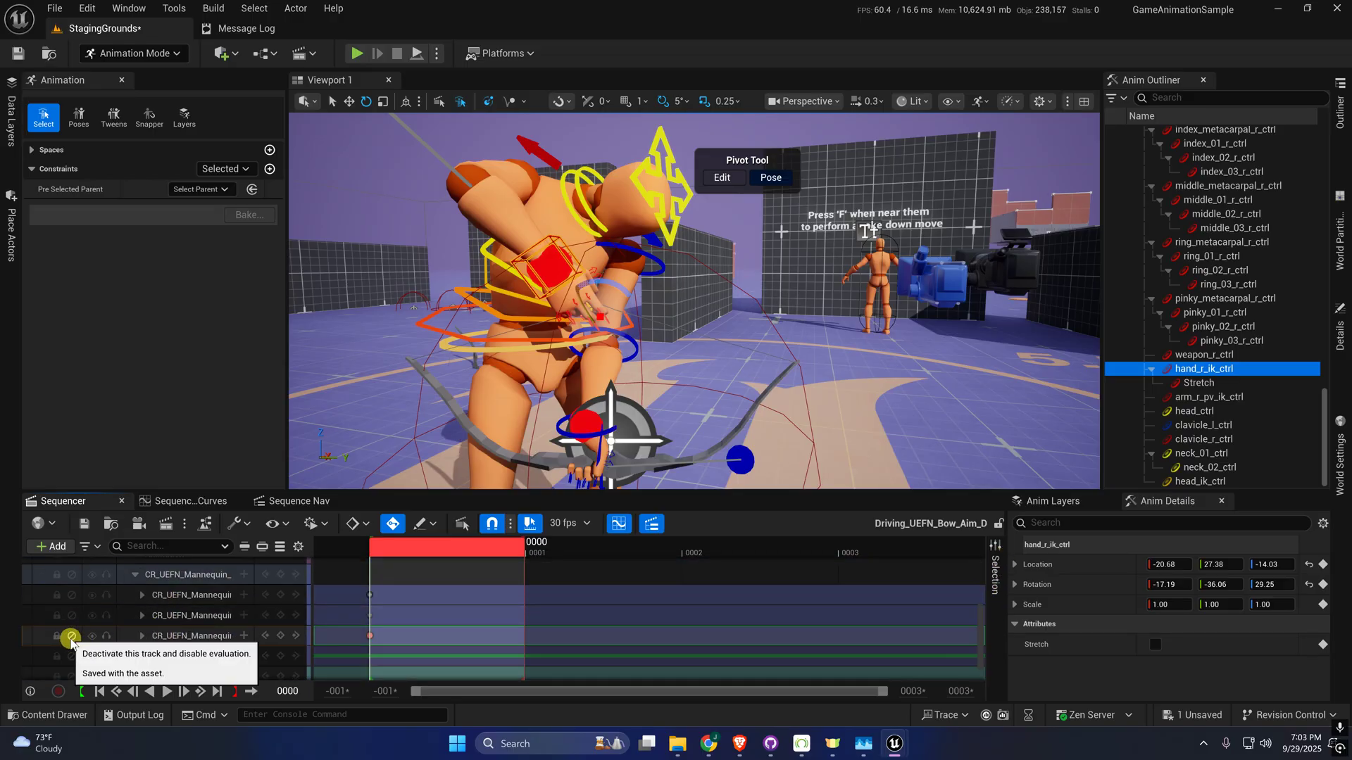
{"action": "left_click", "coordinate": [72, 637]}
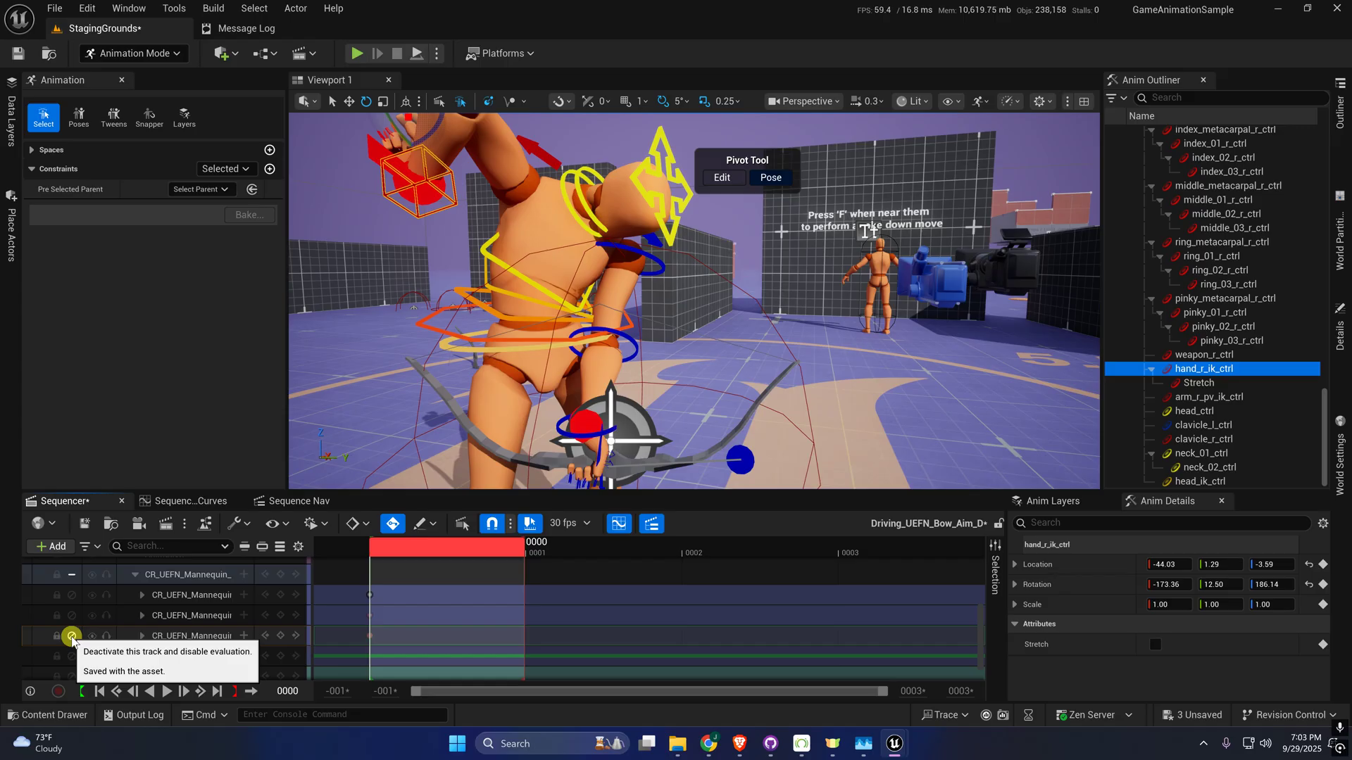
{"action": "left_click", "coordinate": [72, 637]}
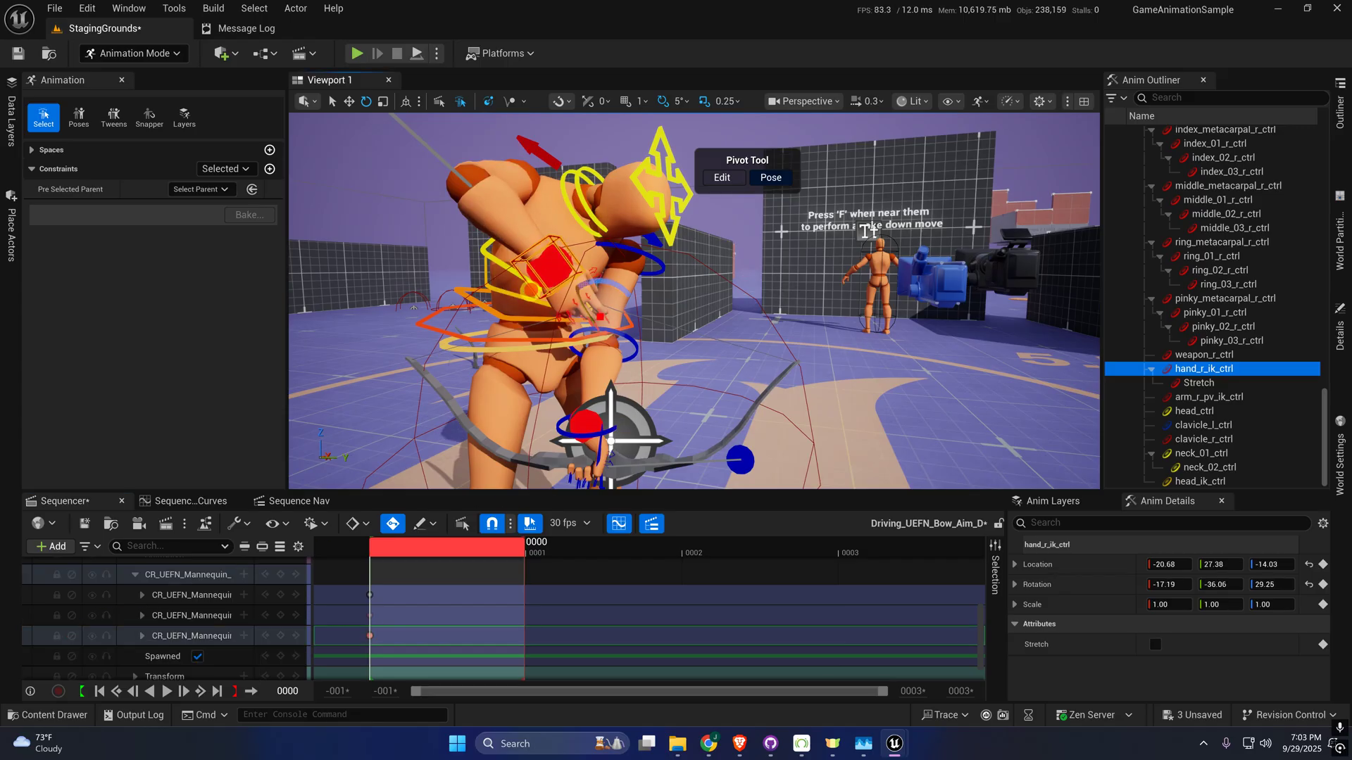
{"action": "right_click_drag", "start_coordinate": [549, 310], "coordinate": [571, 310]}
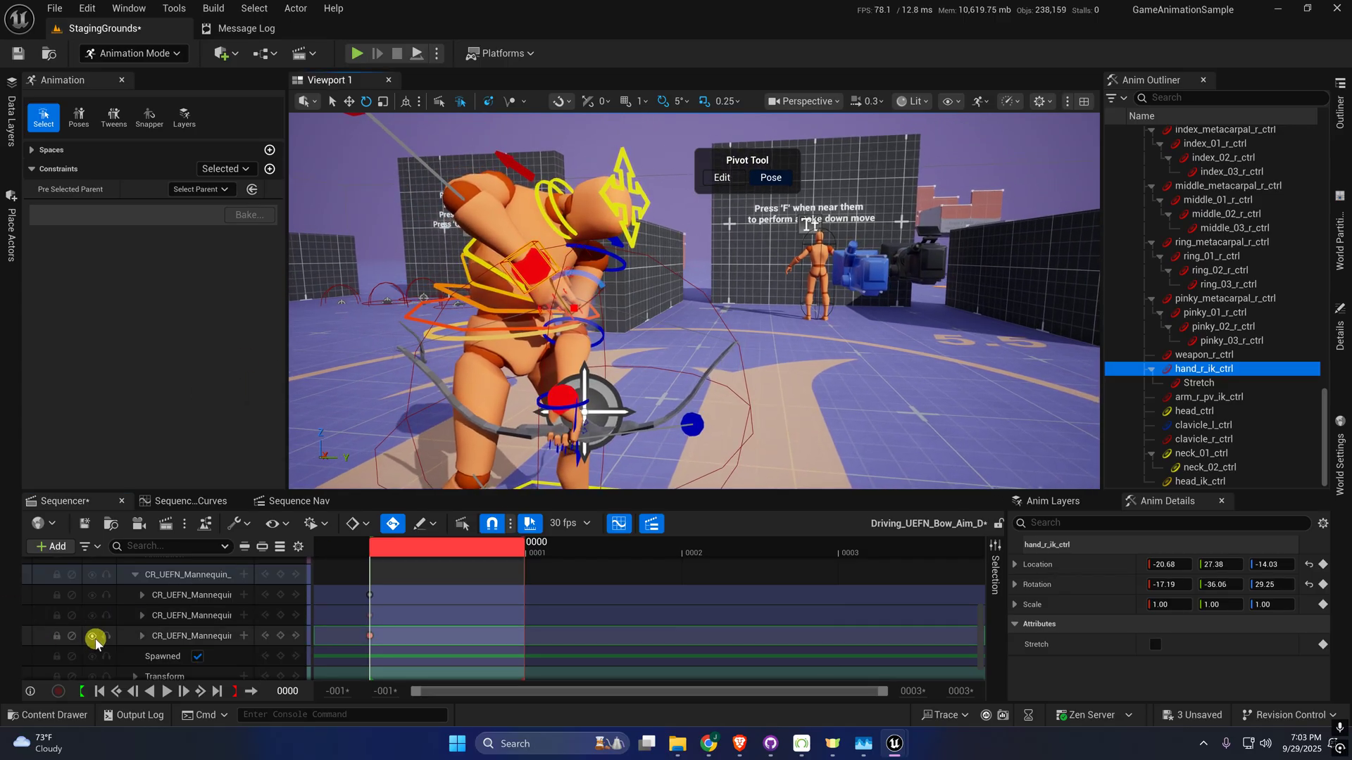
{"action": "left_click", "coordinate": [92, 637]}
{"action": "left_click", "coordinate": [90, 637]}
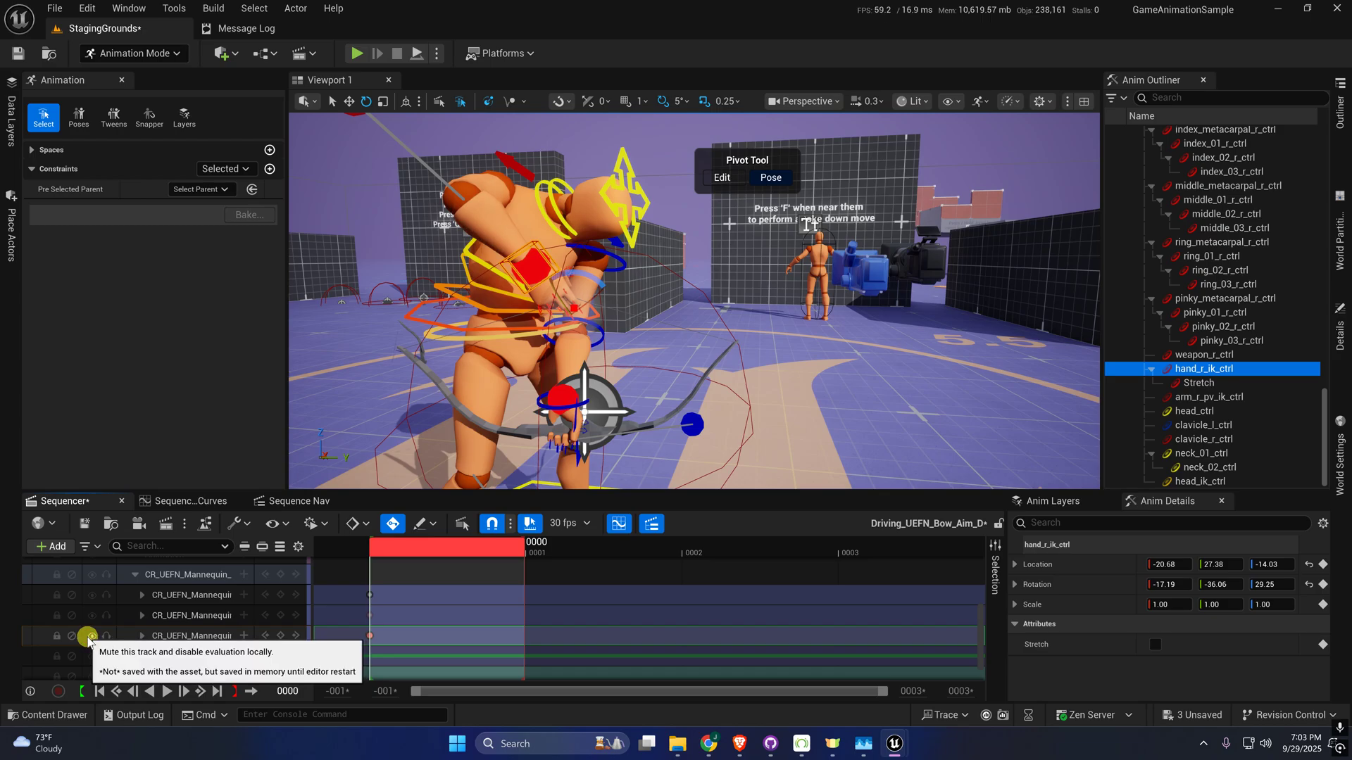
- Turn off the temporary pivot tool and collapse the third CR_UEFN_Mannequin_Body section's control list
{"action": "left_click", "coordinate": [281, 616]}
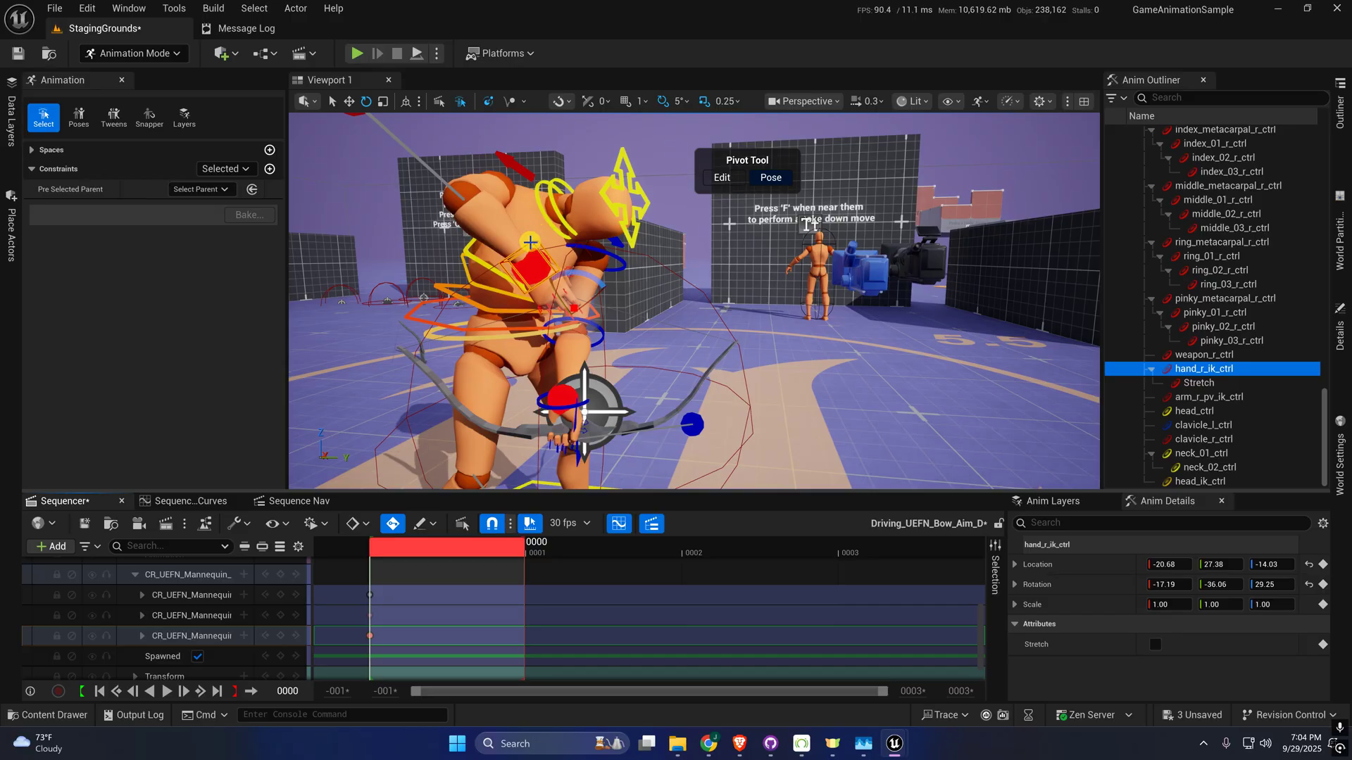
{"action": "left_click", "coordinate": [485, 97]}
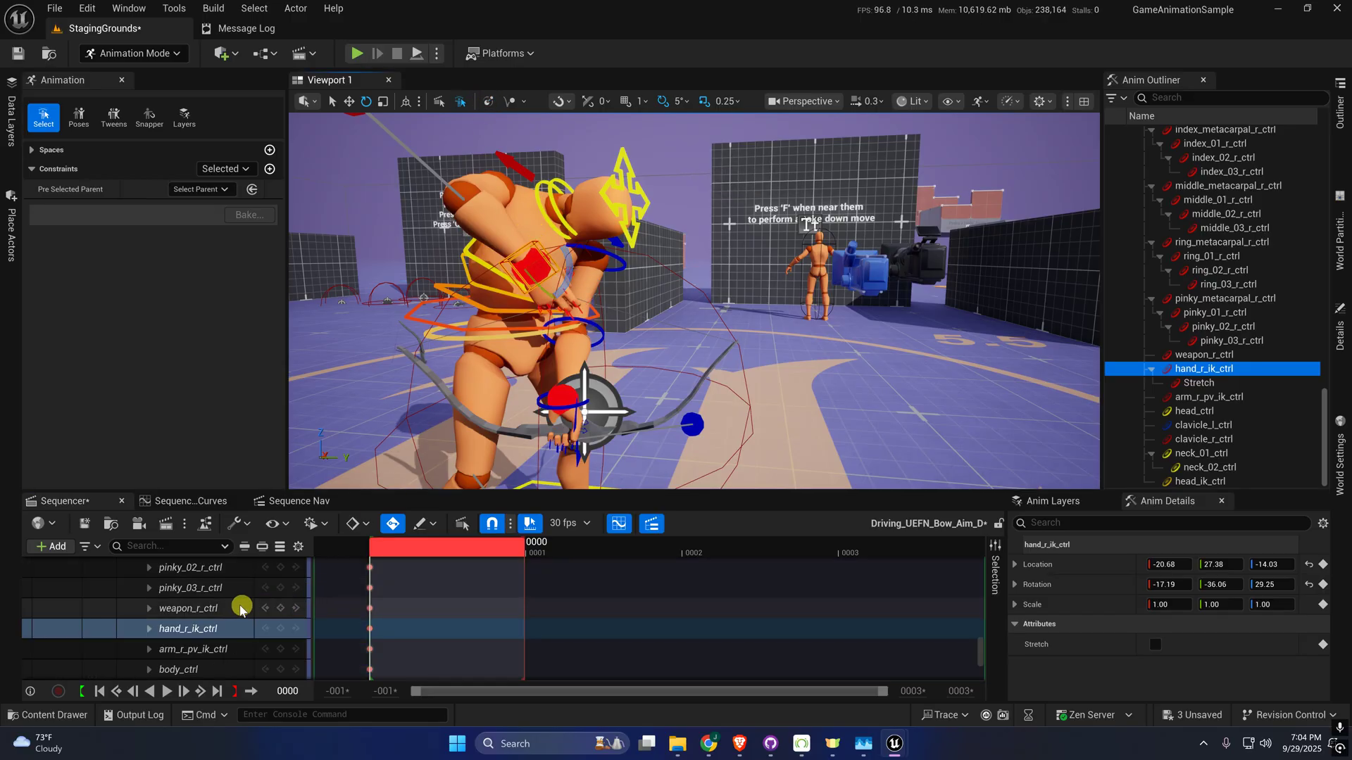
{"action": "left_click_drag", "start_coordinate": [981, 650], "coordinate": [1005, 525]}
{"action": "scroll", "coordinate": [211, 622], "scroll_direction": "down", "scroll_amount": 3}
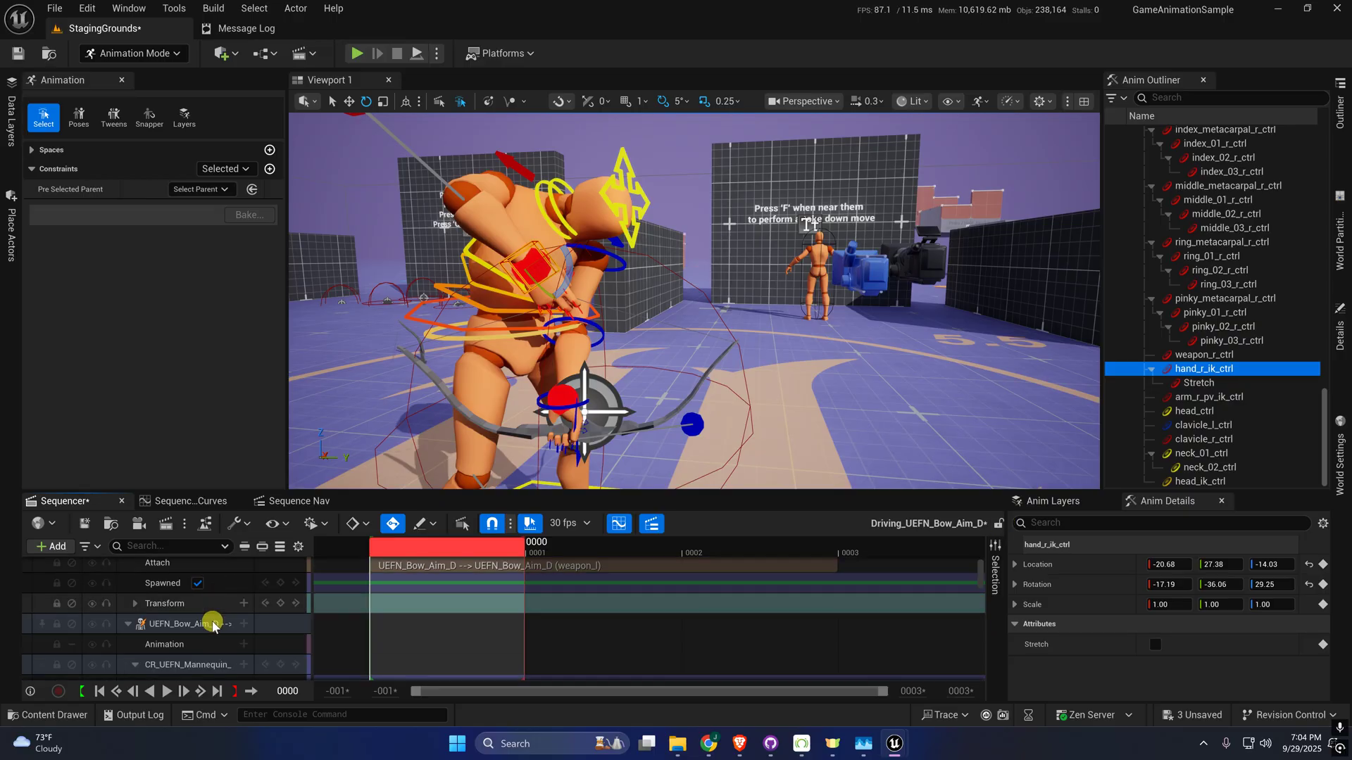
{"action": "scroll", "coordinate": [145, 660], "scroll_direction": "down", "scroll_amount": 2}
{"action": "scroll", "coordinate": [145, 660], "scroll_direction": "down", "scroll_amount": 1}
{"action": "left_click", "coordinate": [141, 637]}
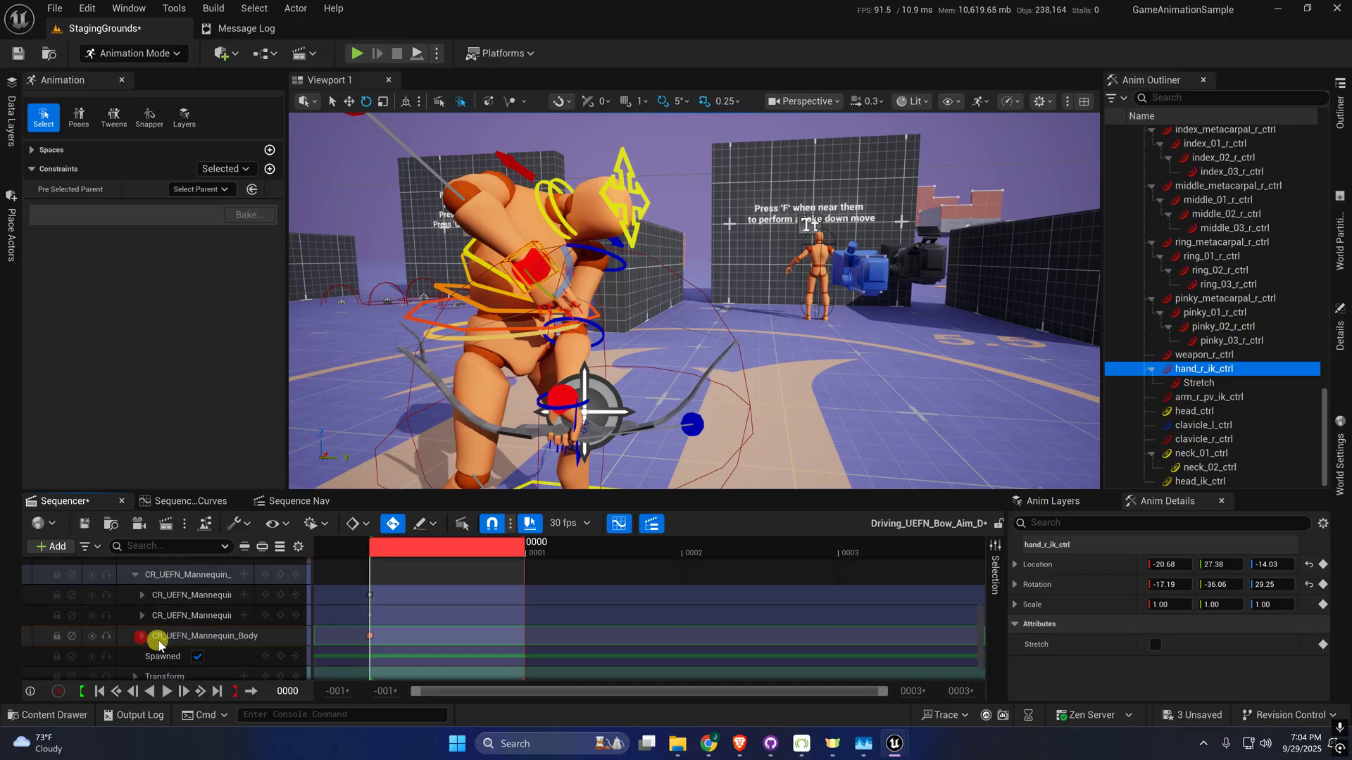
- Key the second and first CR_UEFN_Mannequin_Body sections at frame 0
{"action": "left_click", "coordinate": [202, 612]}
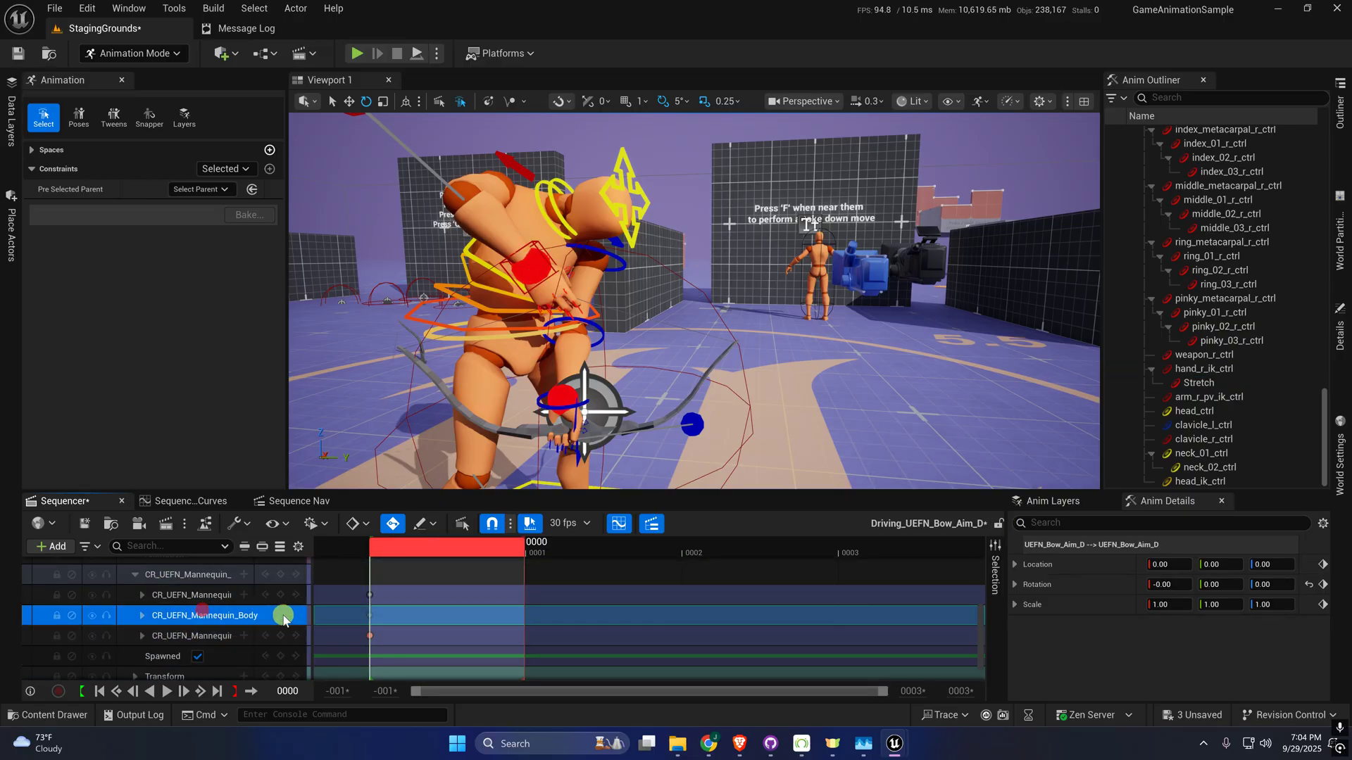
{"action": "left_click", "coordinate": [282, 615]}
{"action": "left_click", "coordinate": [281, 595]}
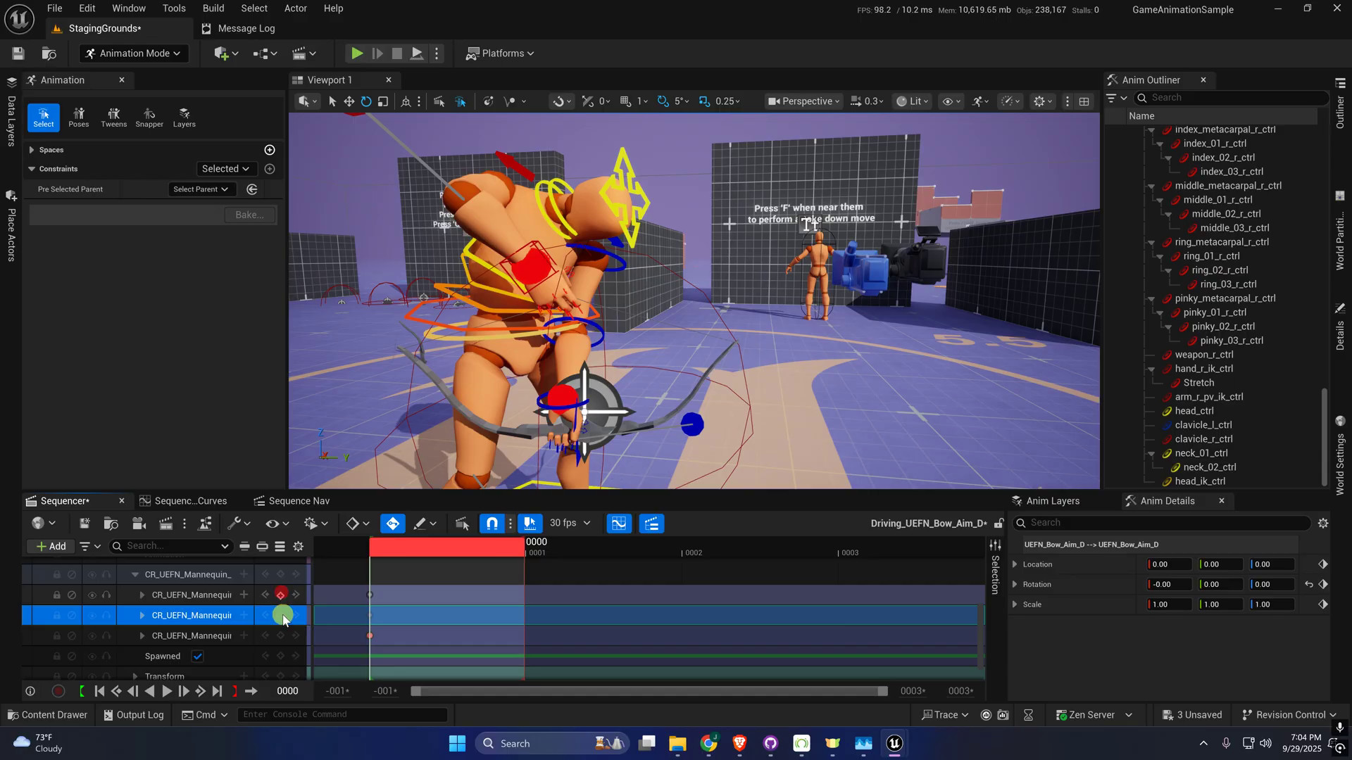
- Key the second and third CR_UEFN_Mannequin_Body sections at frame 0 and save the sequence
{"action": "left_click", "coordinate": [280, 617]}
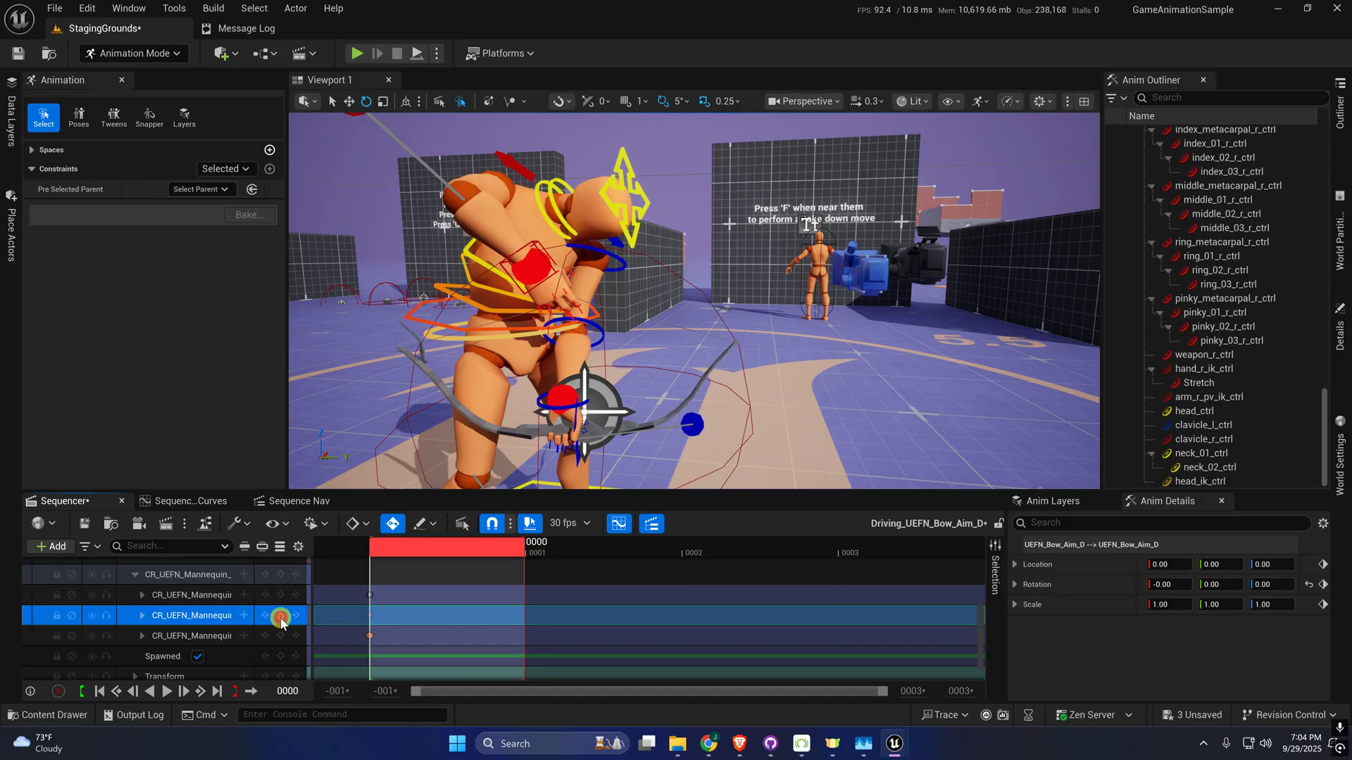
{"action": "left_click", "coordinate": [281, 637]}
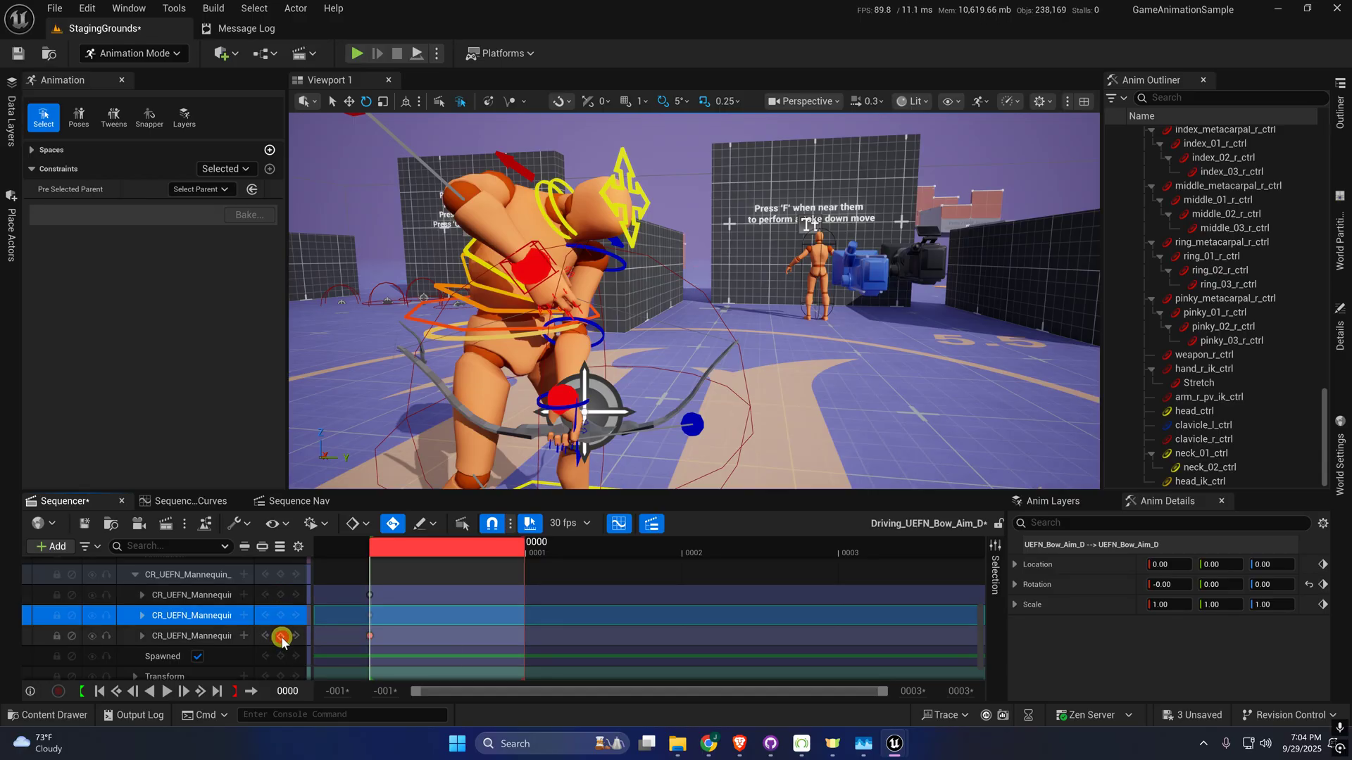
{"action": "left_click", "coordinate": [92, 637]}
{"action": "left_click", "coordinate": [92, 637]}
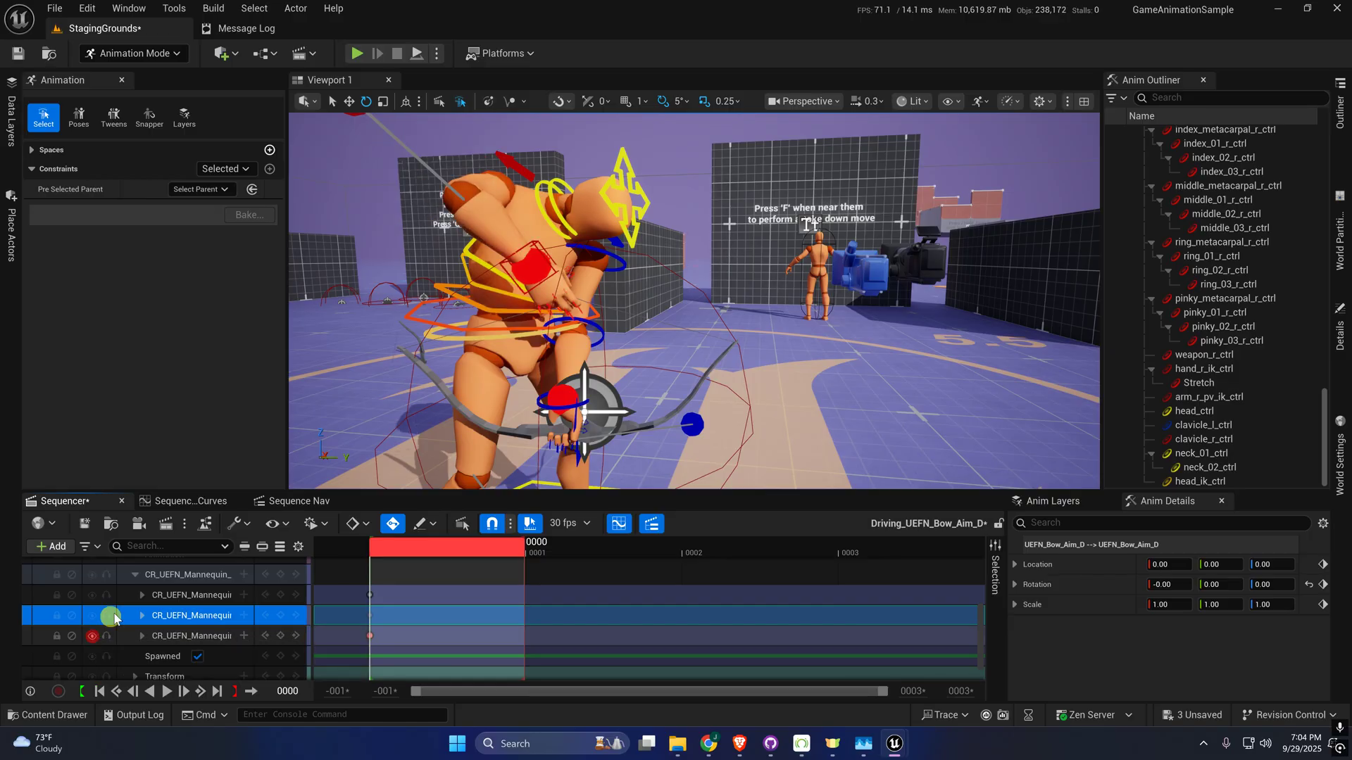
{"action": "right_click_drag", "start_coordinate": [445, 206], "coordinate": [718, 324]}
{"action": "mouse_move", "coordinate": [570, 331]}
{"action": "right_mouse_down"}
{"action": "mouse_move", "coordinate": [544, 349]}
{"action": "mouse_move", "coordinate": [575, 358]}
{"action": "mouse_move", "coordinate": [561, 325]}
{"action": "mouse_move", "coordinate": [534, 317]}
{"action": "mouse_move", "coordinate": [562, 312]}
{"action": "right_mouse_up"}
{"action": "right_click_drag", "start_coordinate": [662, 309], "coordinate": [655, 307]}
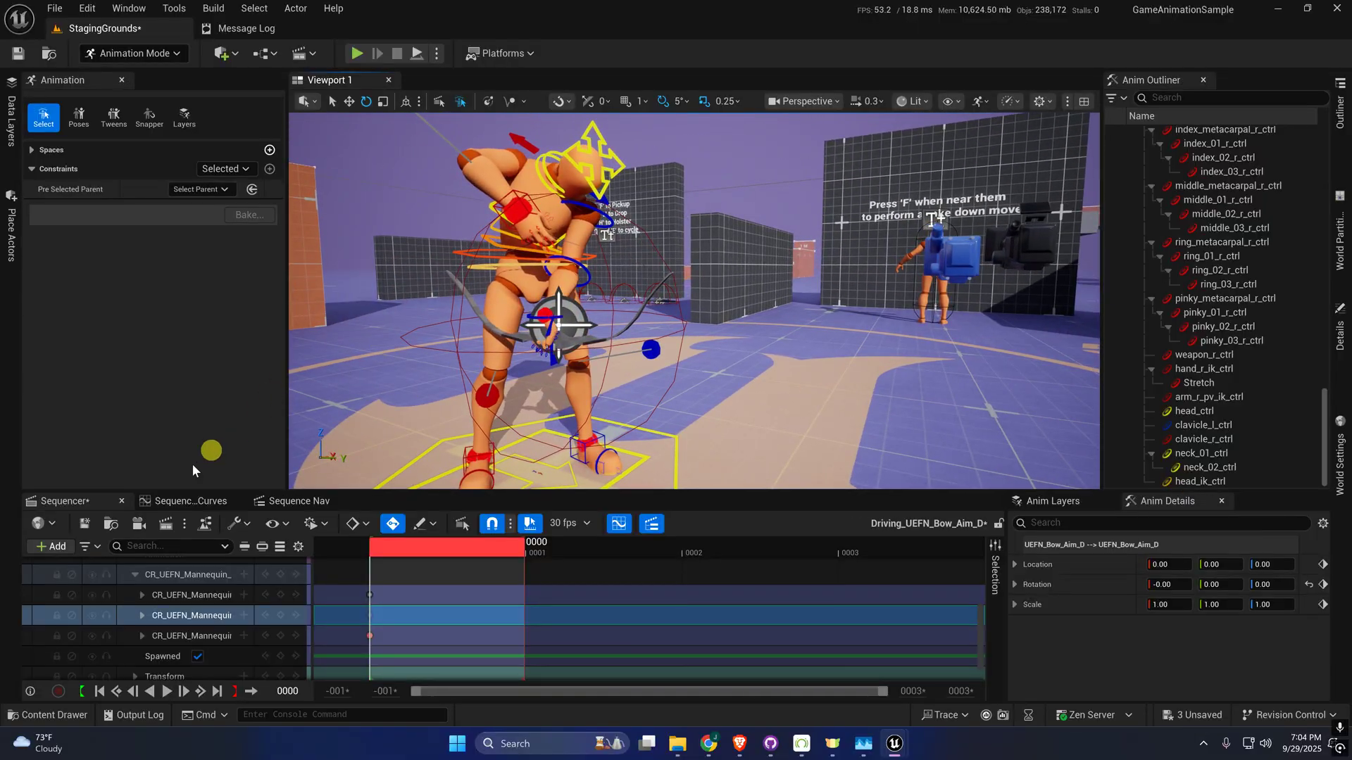
{"action": "left_click", "coordinate": [79, 524]}
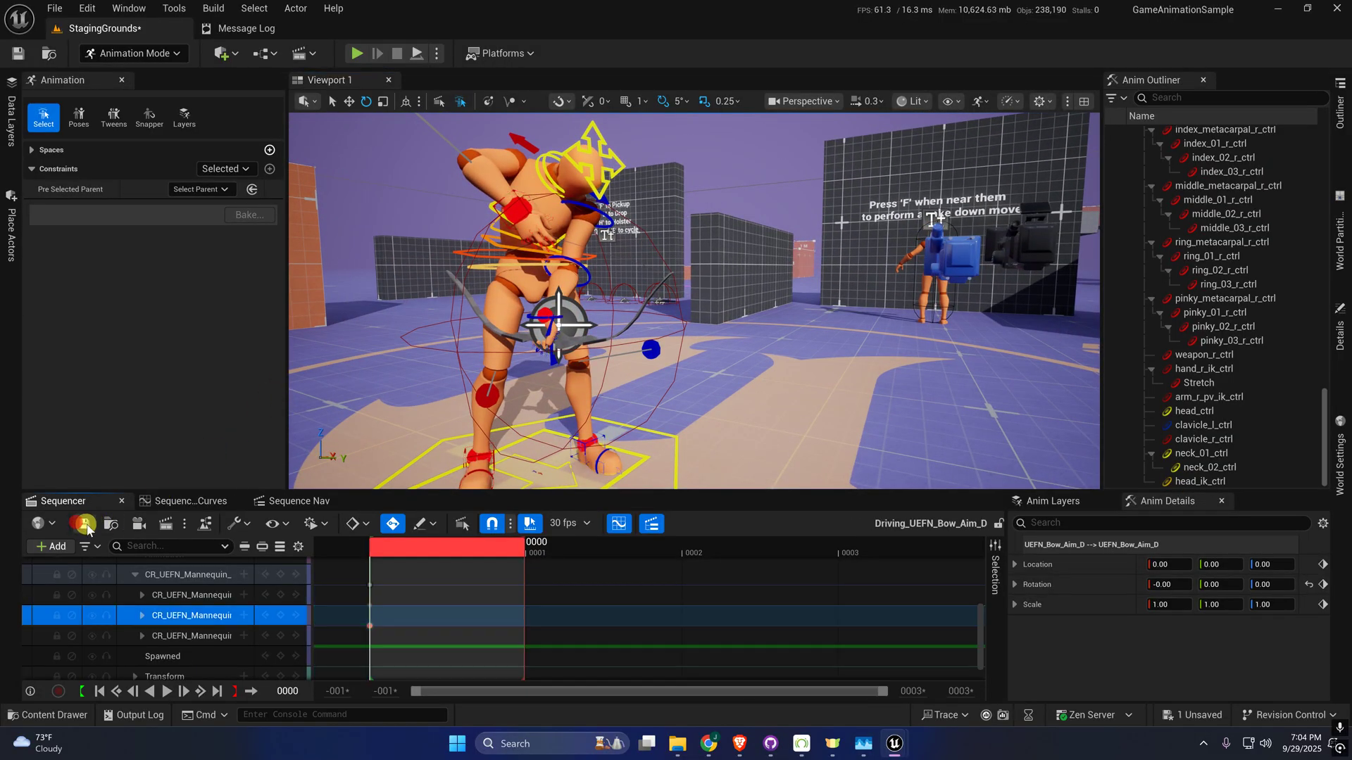
- Try deleting the third CR_UEFN_Mannequin_Body section to view the pose without it, and undo the deletion
{"action": "left_click", "coordinate": [176, 637], "text": "ctrl"}
{"action": "left_click", "coordinate": [175, 637]}
{"action": "key", "text": "Delete"}
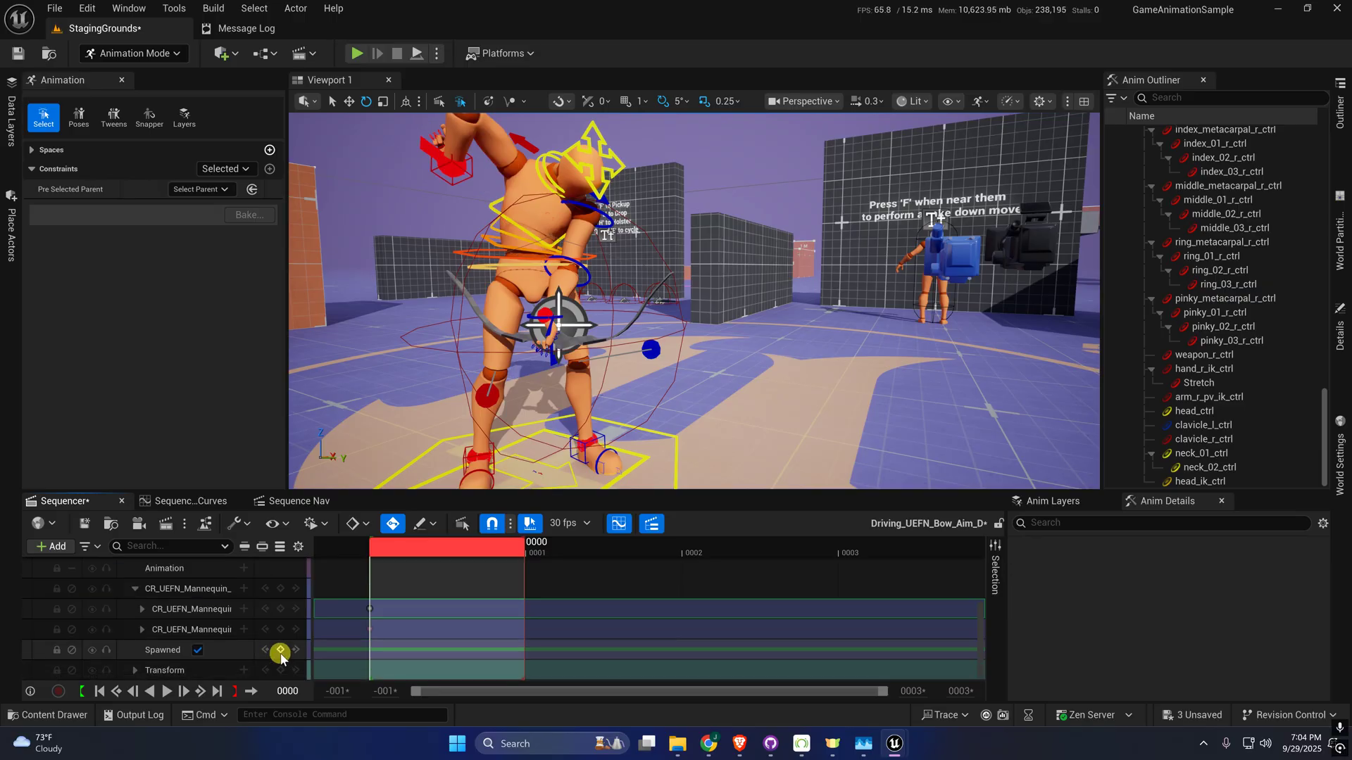
{"action": "right_click_drag", "start_coordinate": [651, 398], "coordinate": [652, 338]}
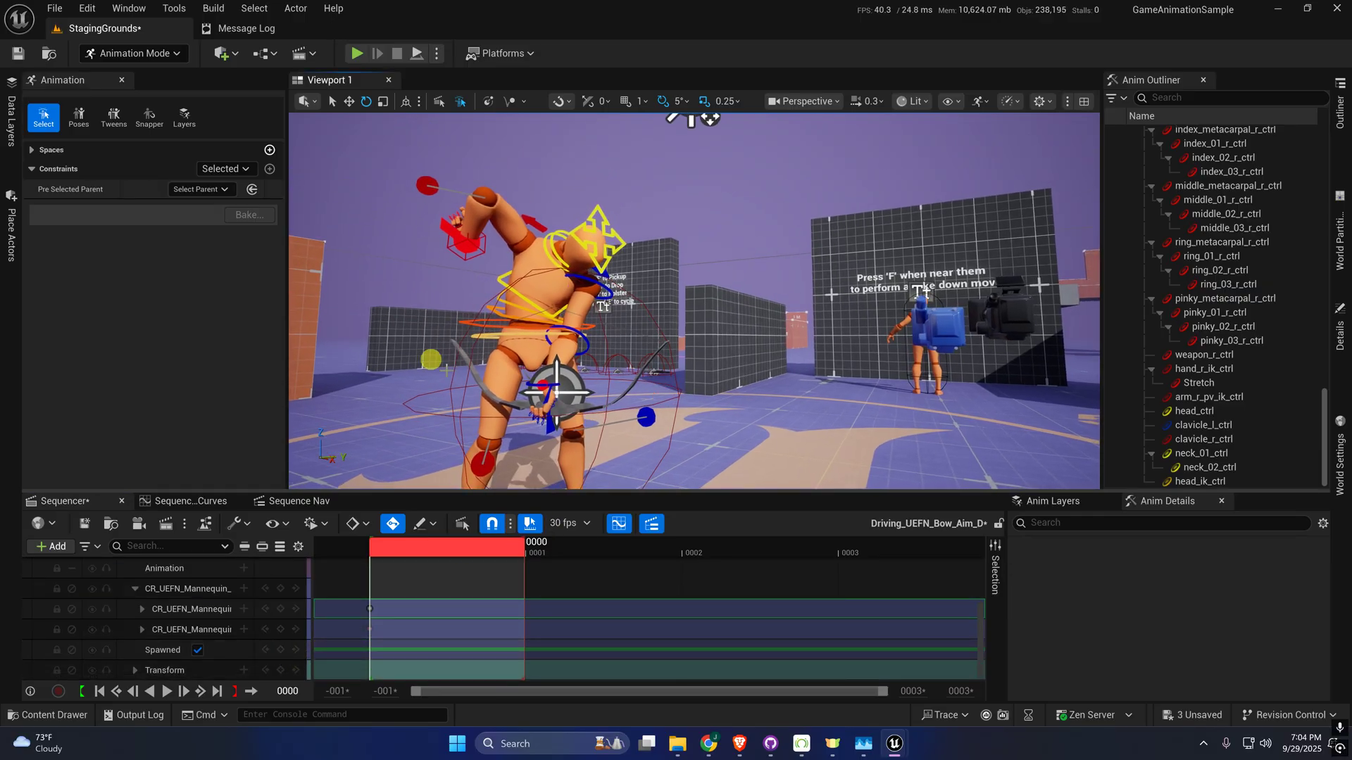
{"action": "right_click_drag", "start_coordinate": [635, 442], "coordinate": [634, 440]}
{"action": "key", "text": "ctrl+z"}
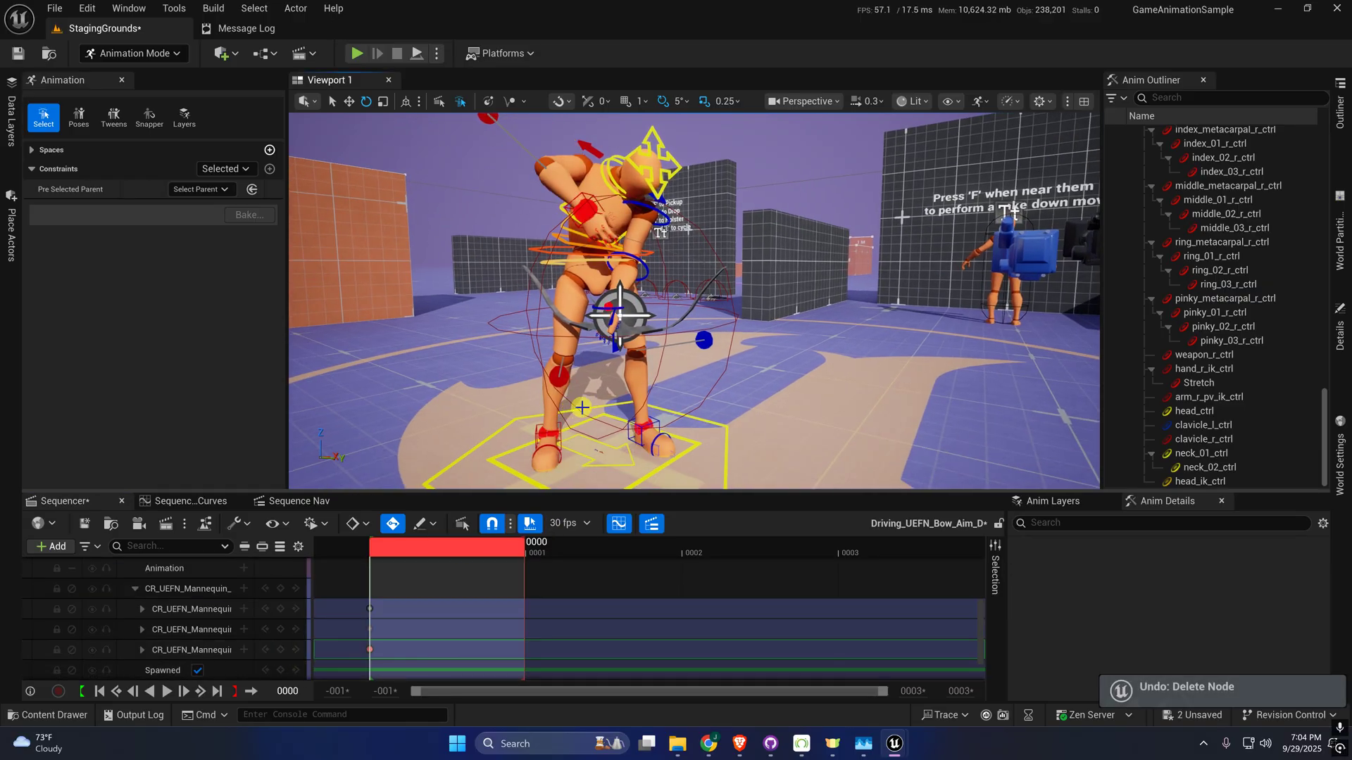
- Save the Driving_UEFN_Bow_Aim_D sequence and close Sequencer
{"action": "mouse_move", "coordinate": [640, 245]}
{"action": "right_mouse_down"}
{"action": "mouse_move", "coordinate": [721, 221]}
{"action": "mouse_move", "coordinate": [664, 243]}
{"action": "right_mouse_up"}
{"action": "scroll", "coordinate": [721, 220], "scroll_direction": "up", "scroll_amount": 1}
{"action": "right_click_drag", "start_coordinate": [629, 438], "coordinate": [627, 437]}
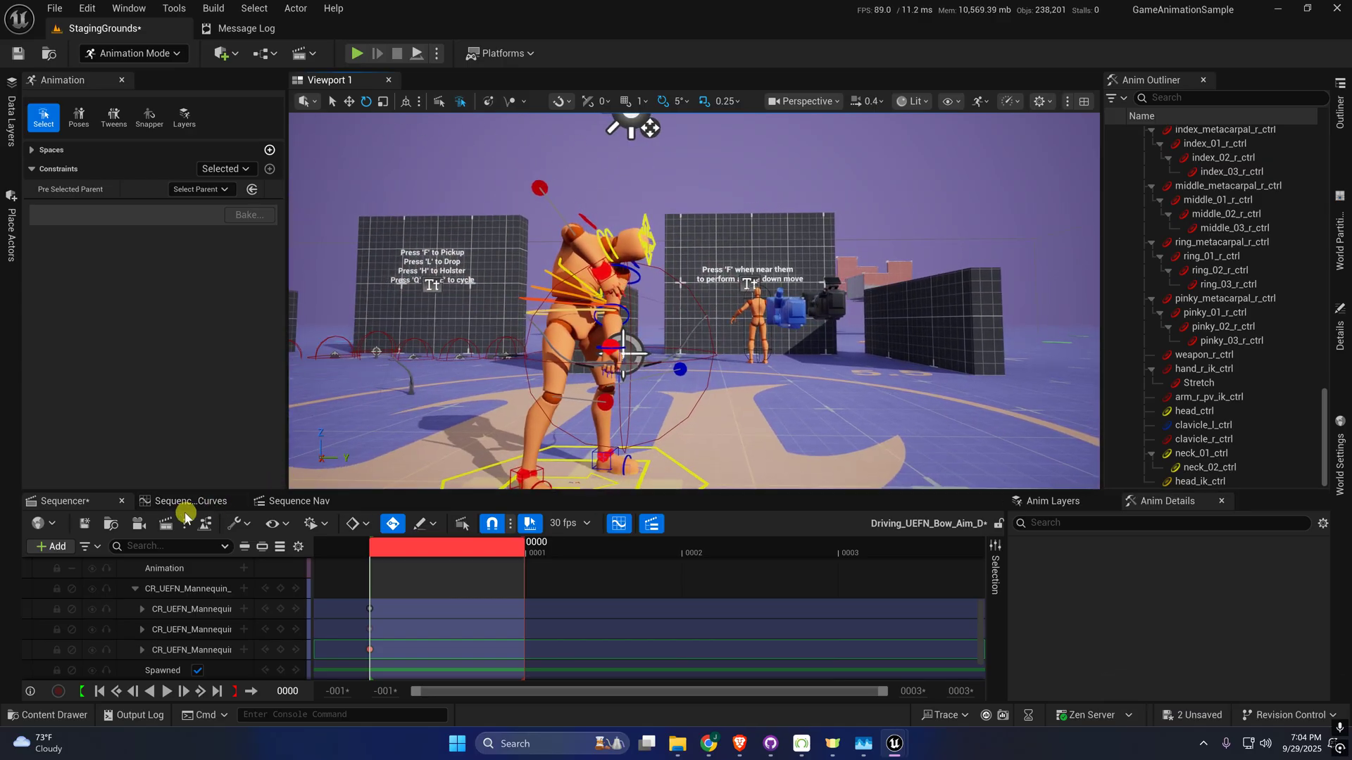
{"action": "left_click", "coordinate": [83, 525]}
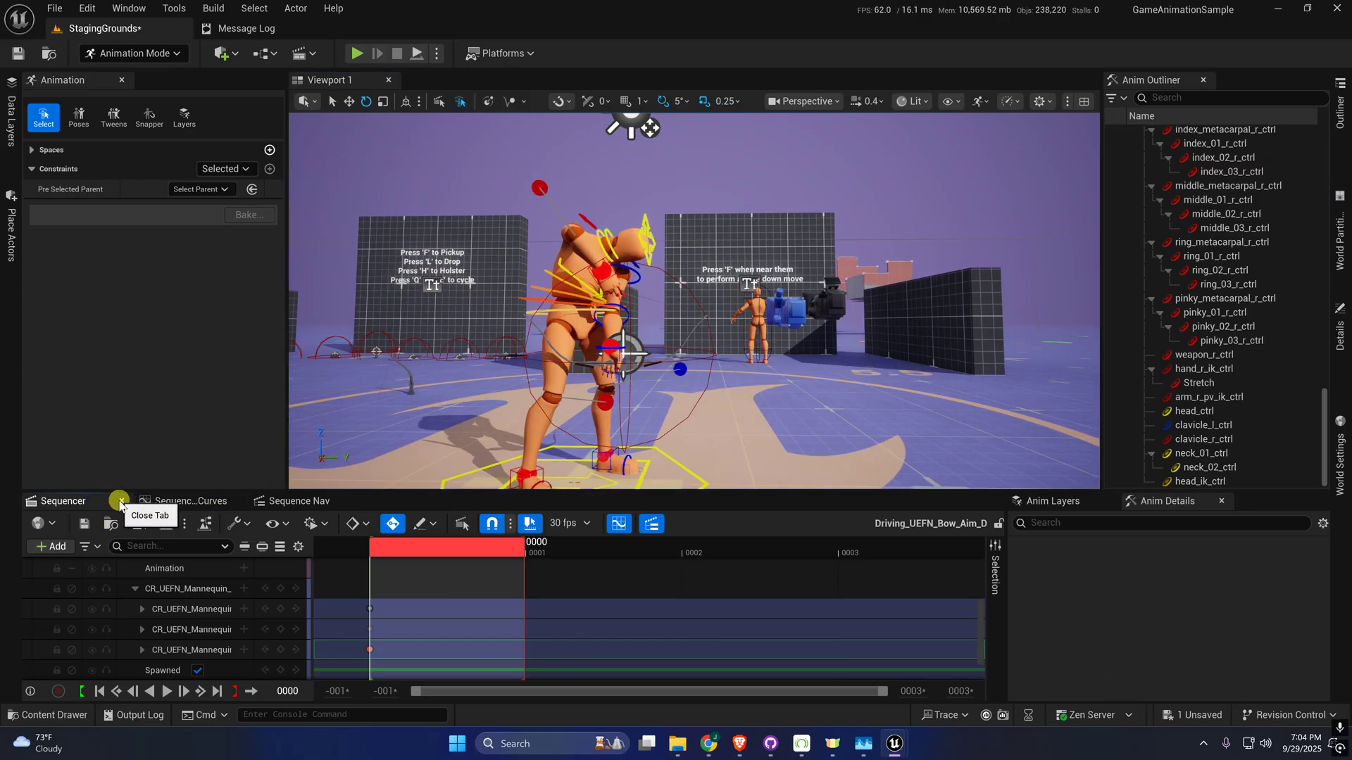
{"action": "left_click", "coordinate": [121, 500]}
- Browse the project content to the UEFN_Mannequin Anims/HeldObjects/Guns/Bow/LeftHand/AO folder
{"action": "right_click_drag", "start_coordinate": [536, 457], "coordinate": [493, 485]}
{"action": "scroll", "coordinate": [437, 485], "scroll_direction": "up", "scroll_amount": 3}
{"action": "left_click", "coordinate": [47, 715]}
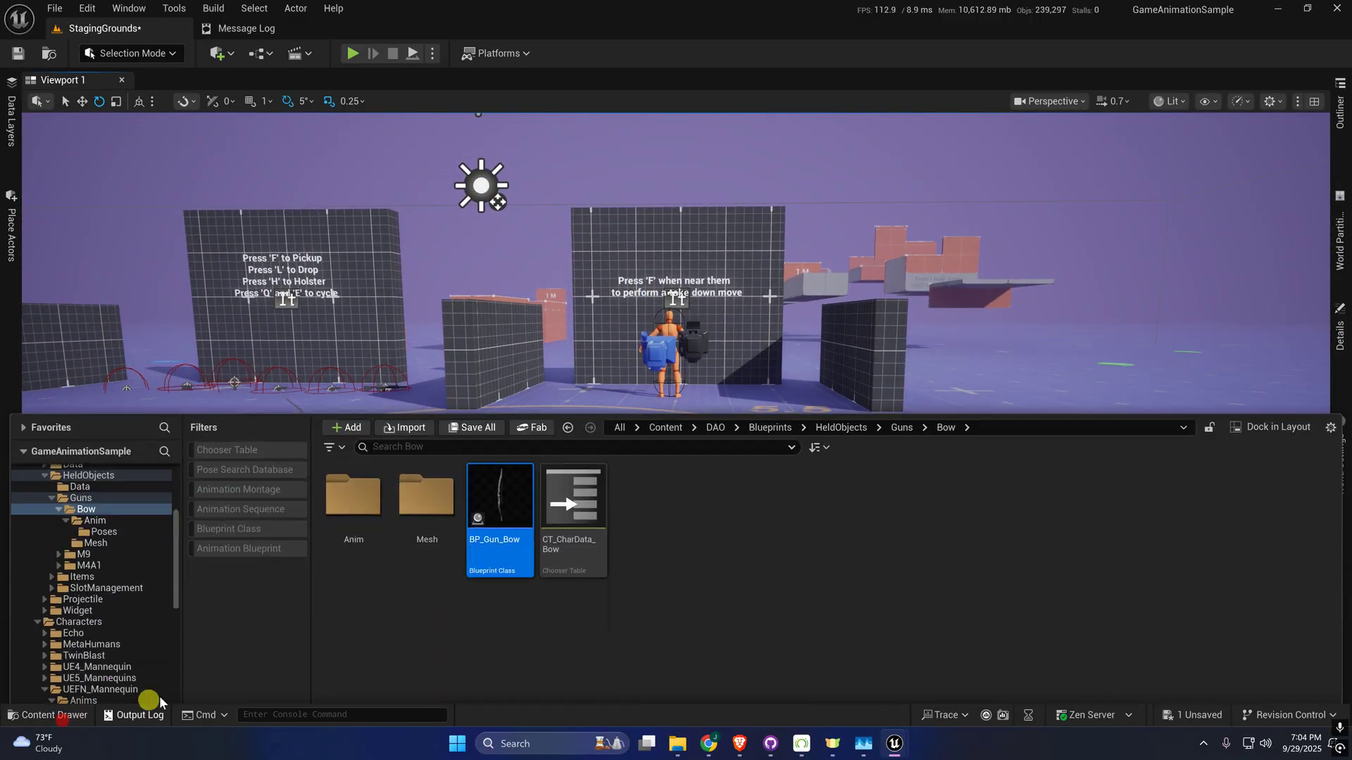
{"action": "scroll", "coordinate": [77, 556], "scroll_direction": "down", "scroll_amount": 5}
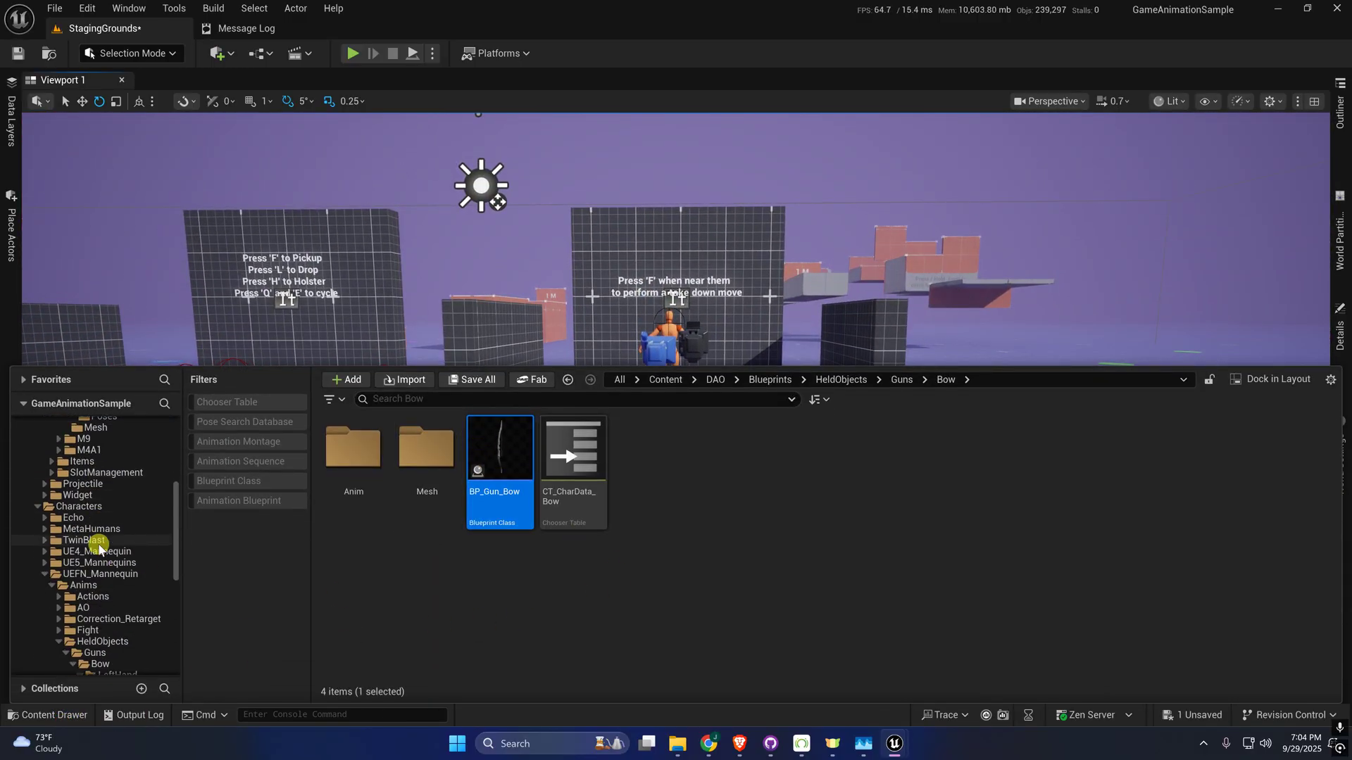
{"action": "left_click", "coordinate": [103, 618]}
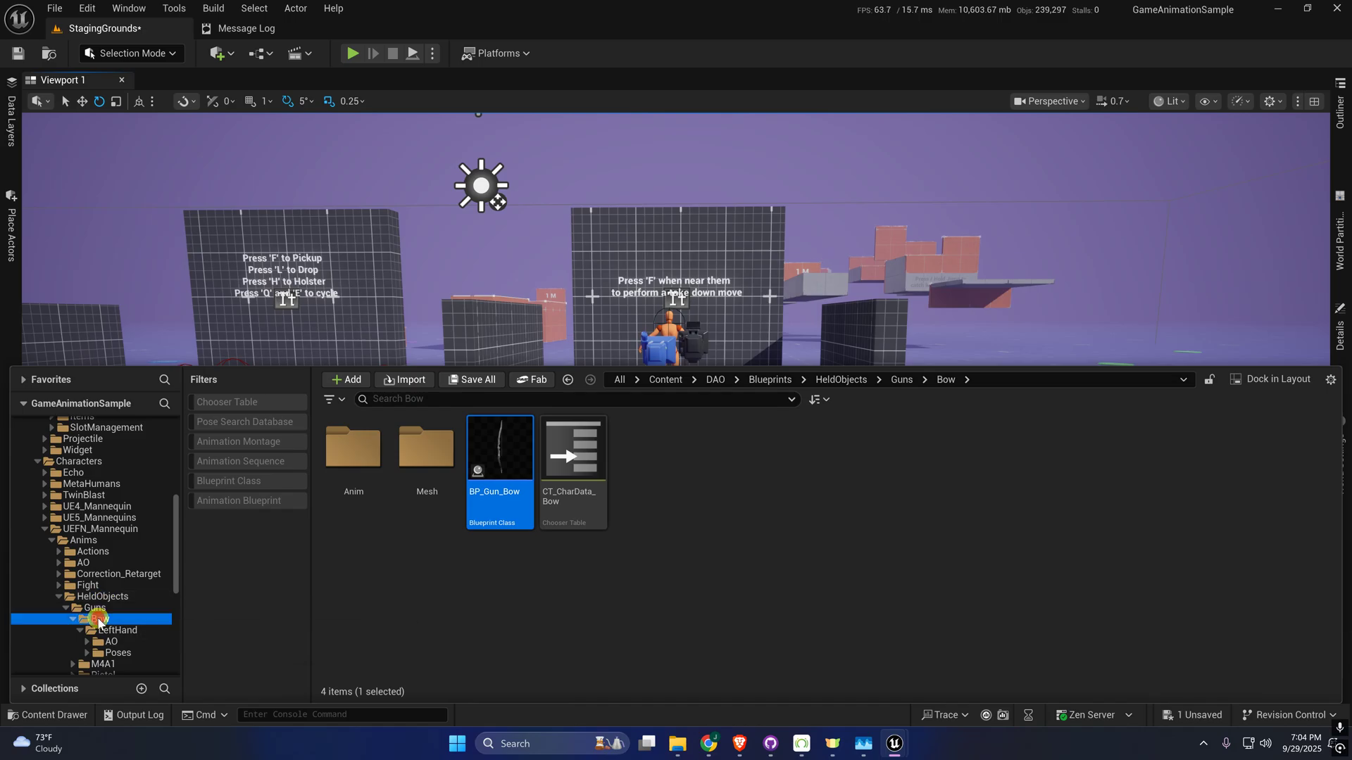
{"action": "left_click", "coordinate": [155, 643]}
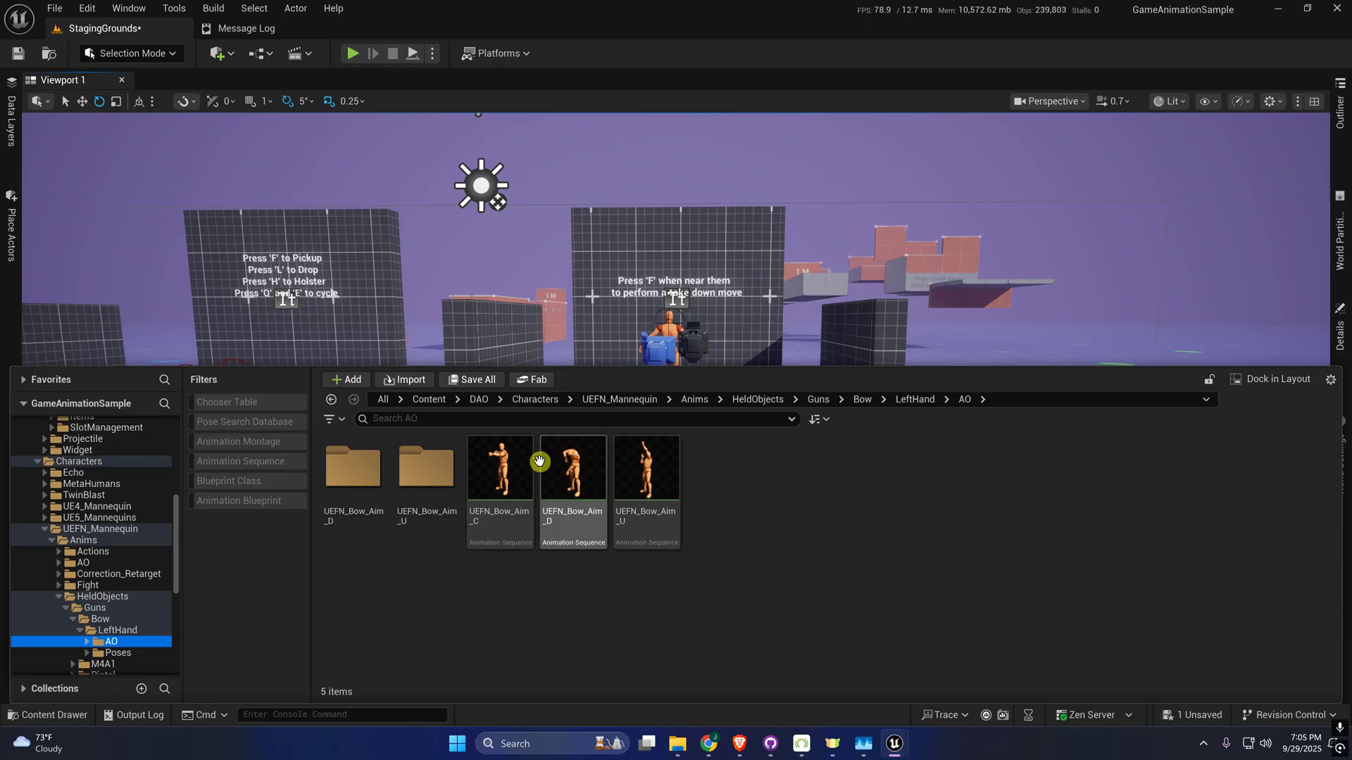
- Open UEFN_Bow_Aim_C, UEFN_Bow_Aim_D and UEFN_Bow_Aim_U together in the Property Matrix and set their Interpolation to Step
{"action": "left_click", "coordinate": [500, 469]}
{"action": "left_click", "coordinate": [676, 478], "text": "shift"}
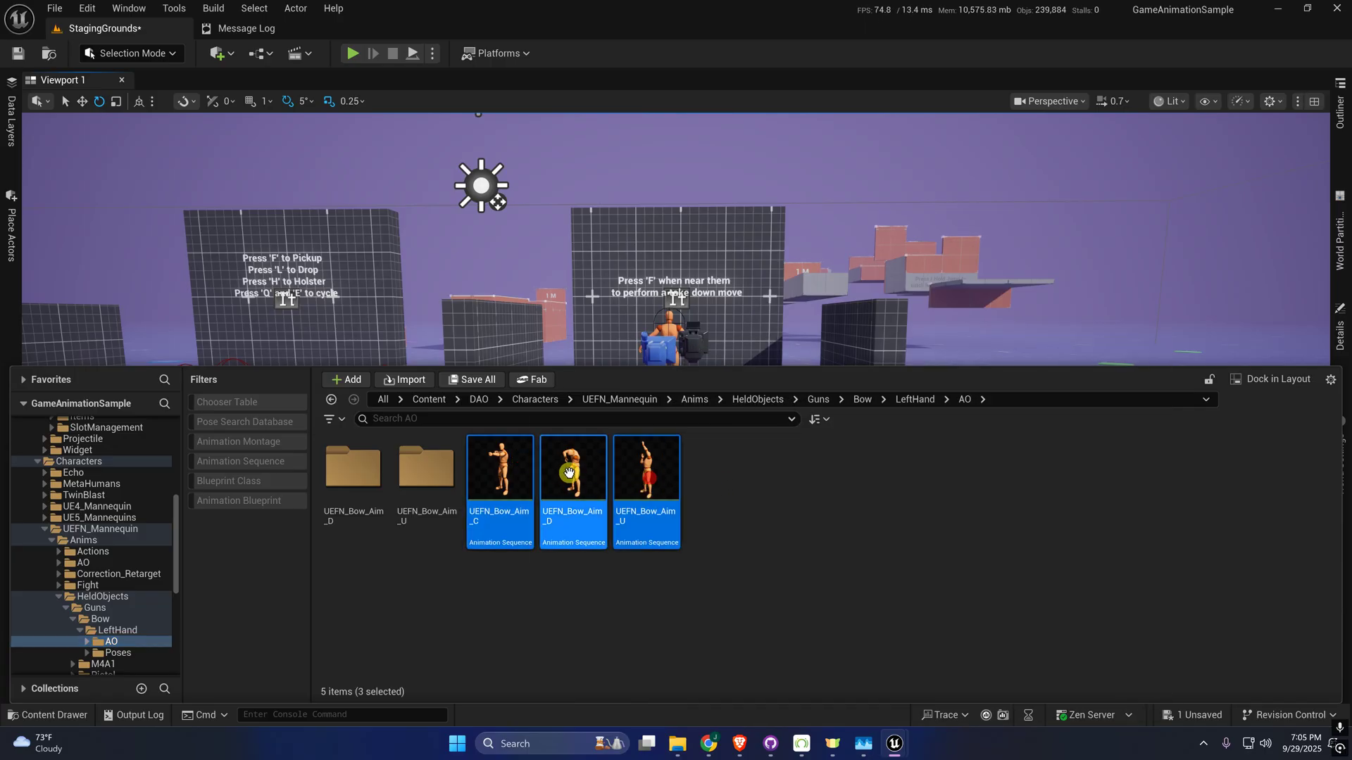
{"action": "right_click", "coordinate": [644, 486]}
{"action": "mouse_move", "coordinate": [798, 489]}
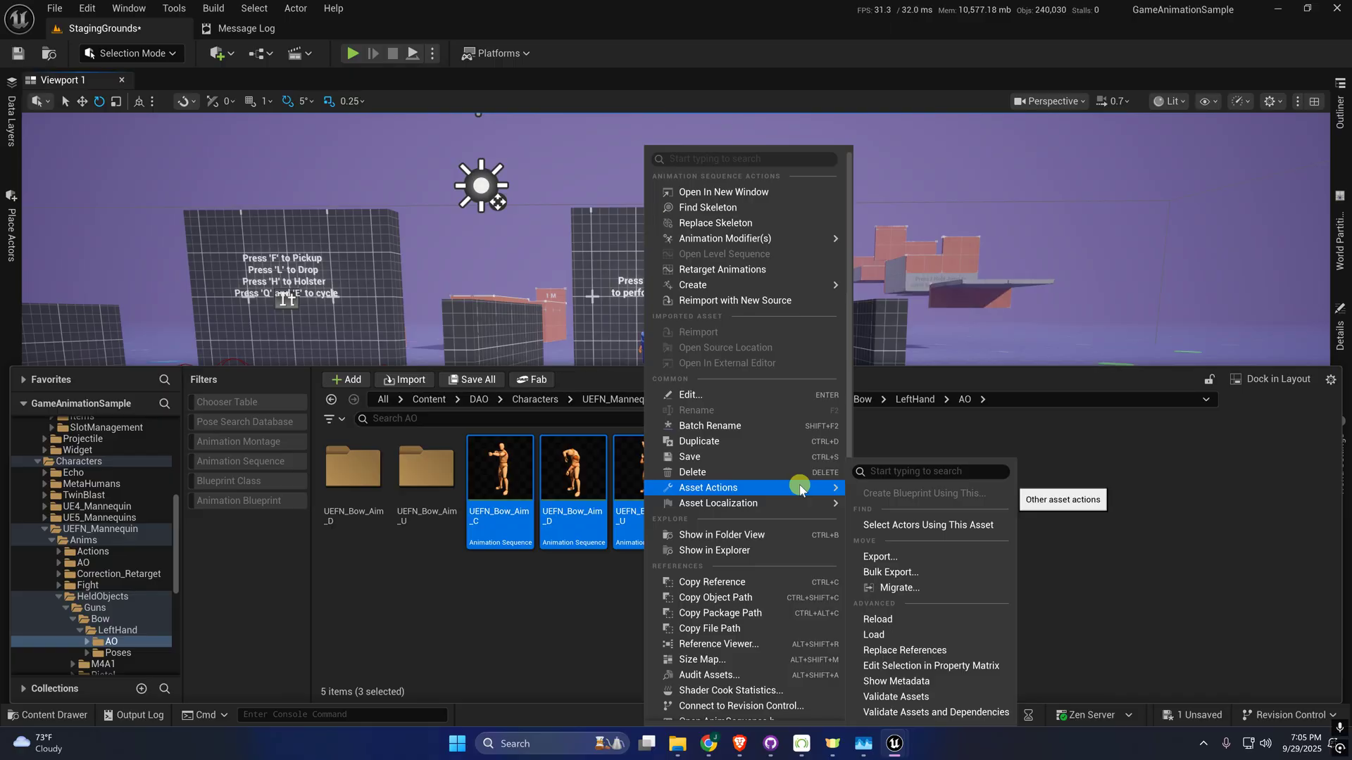
{"action": "left_click", "coordinate": [942, 665]}
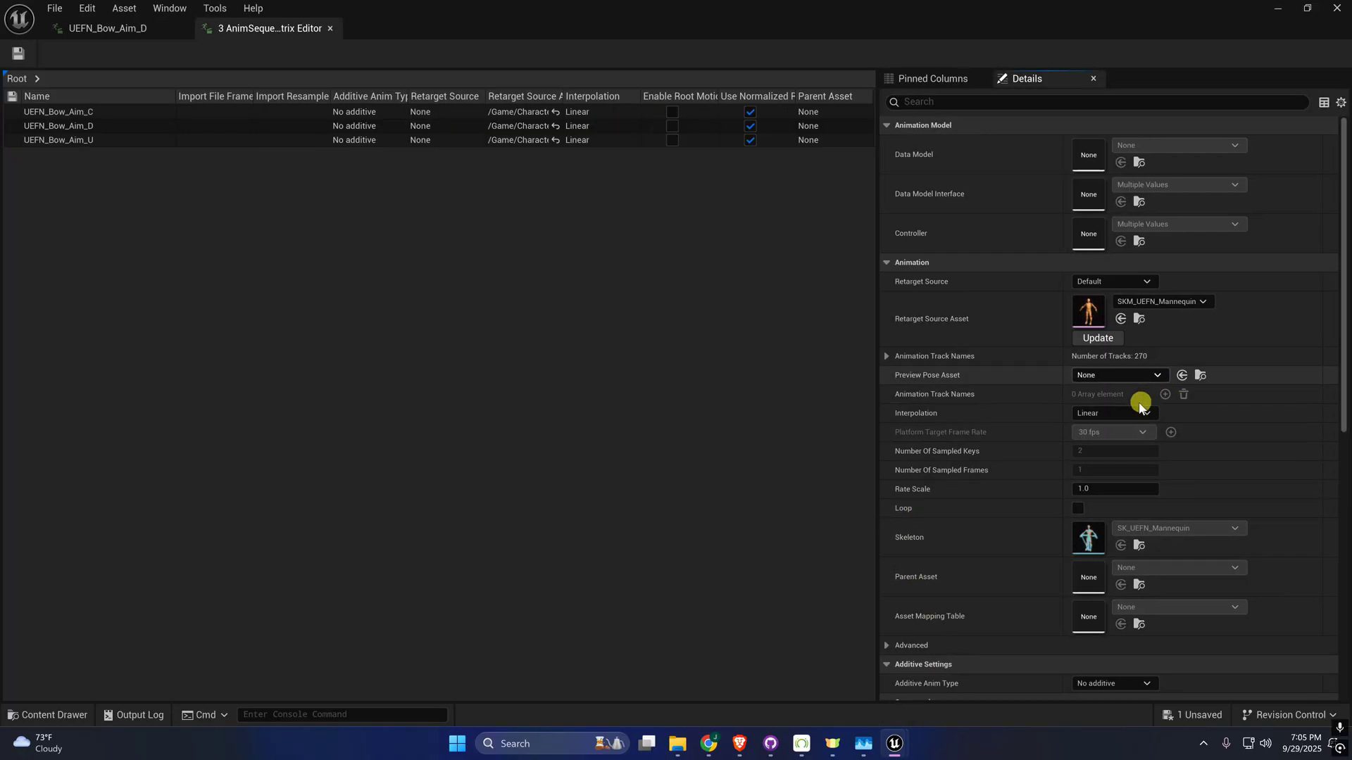
{"action": "left_click", "coordinate": [1118, 413]}
{"action": "left_click", "coordinate": [1103, 443]}
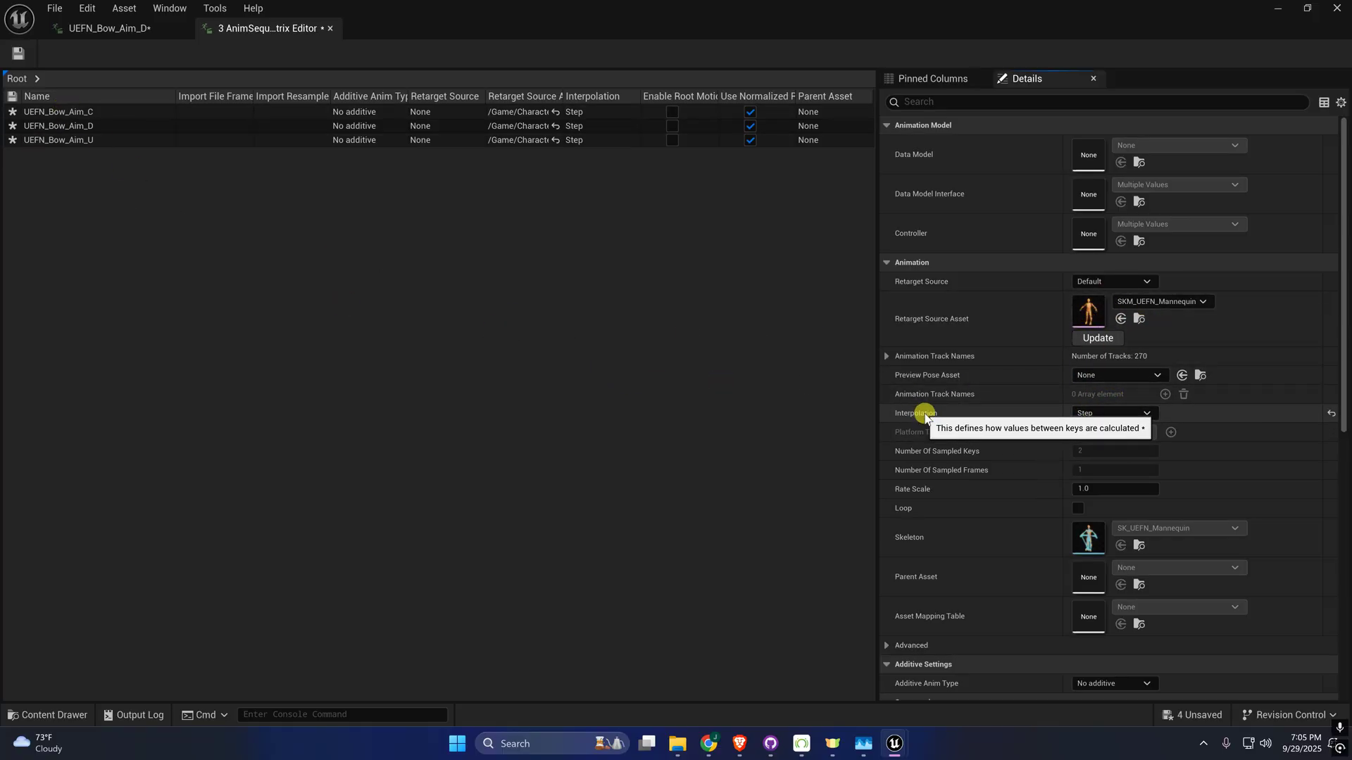
- Set the three sequences' Additive Anim Type to Mesh Space and their Base Pose Type to Selected animation frame
{"action": "scroll", "coordinate": [978, 455], "scroll_direction": "down", "scroll_amount": 4}
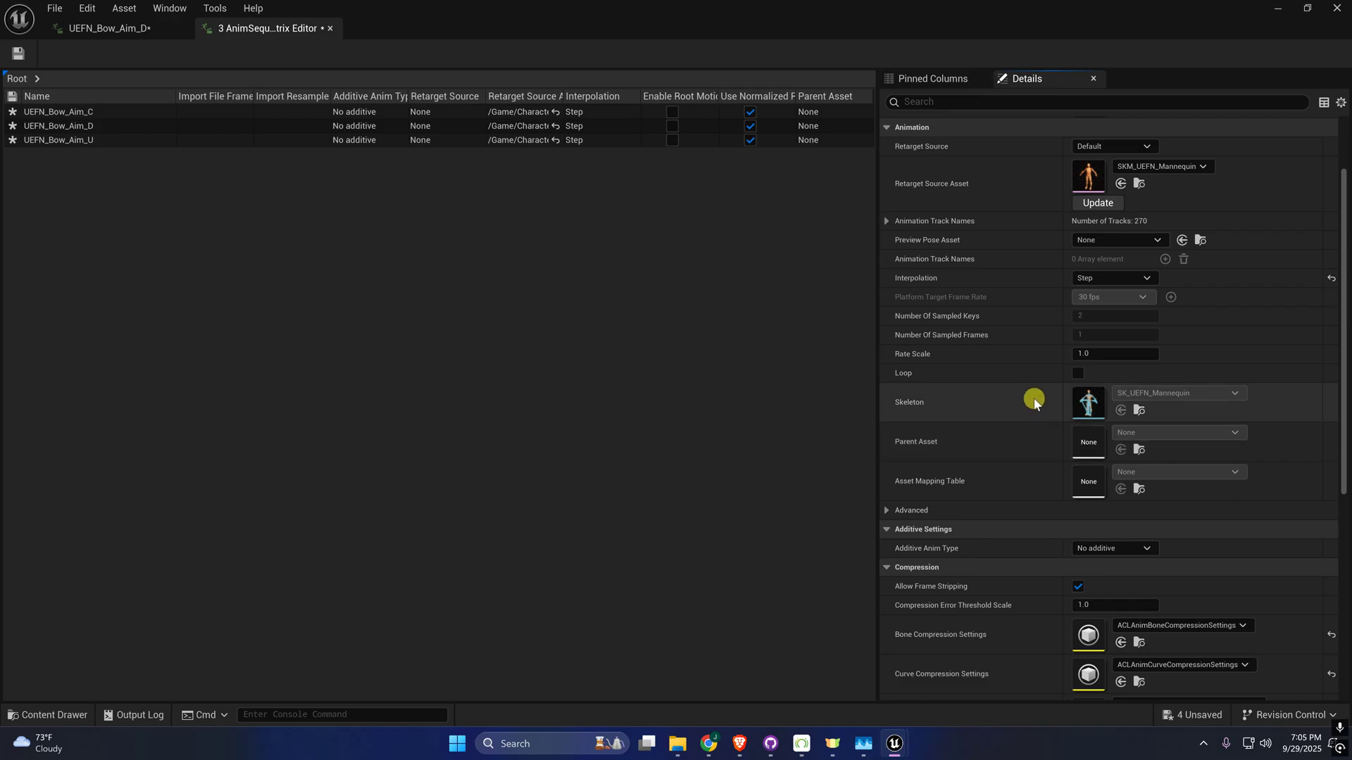
{"action": "scroll", "coordinate": [1034, 389], "scroll_direction": "down", "scroll_amount": 8}
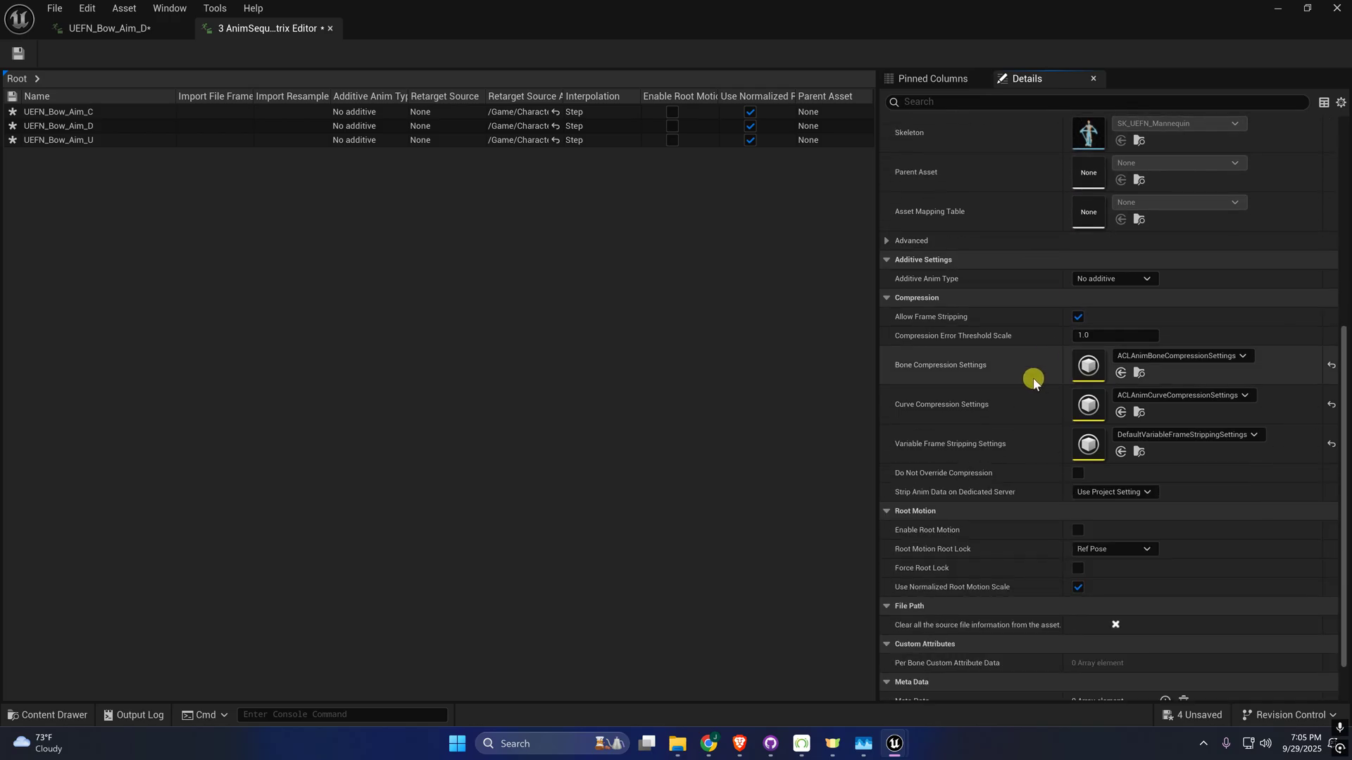
{"action": "scroll", "coordinate": [993, 398], "scroll_direction": "down", "scroll_amount": 1}
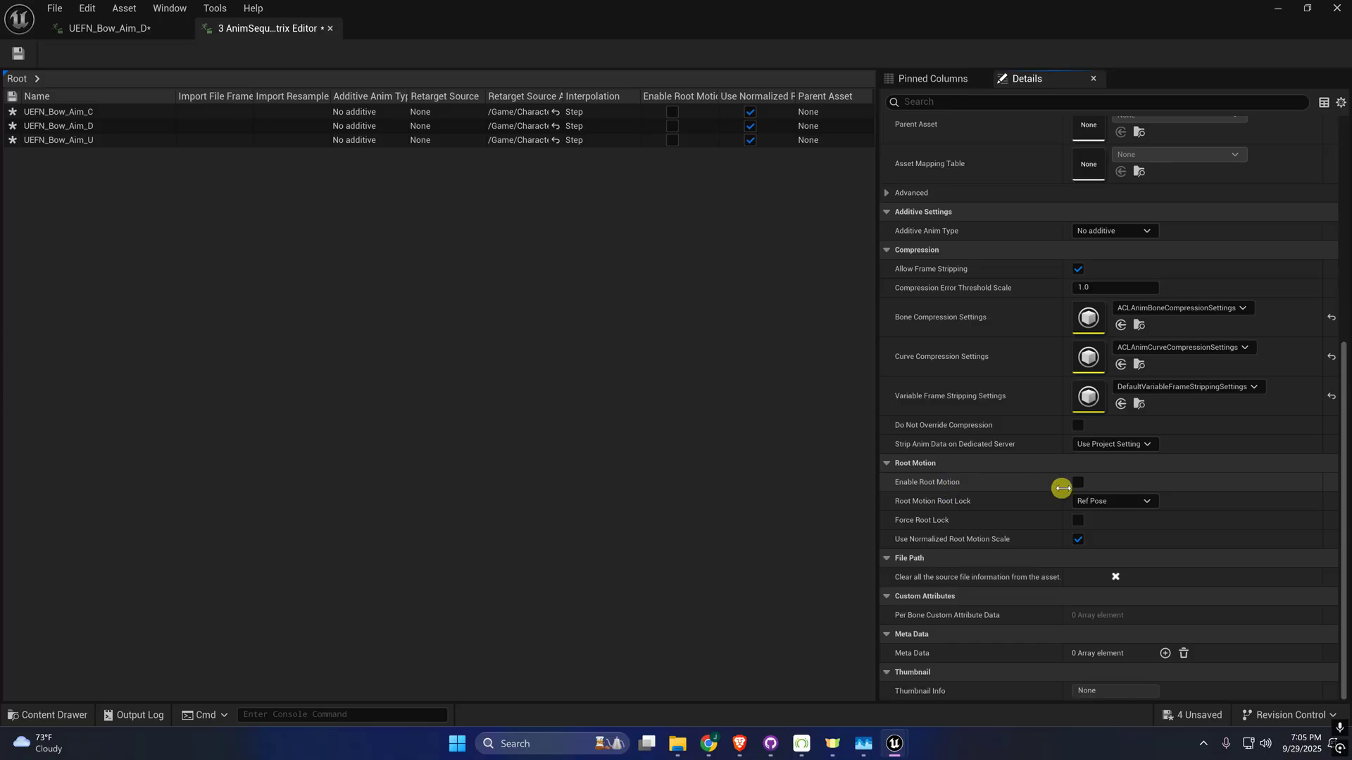
{"action": "scroll", "coordinate": [1091, 468], "scroll_direction": "up", "scroll_amount": 1}
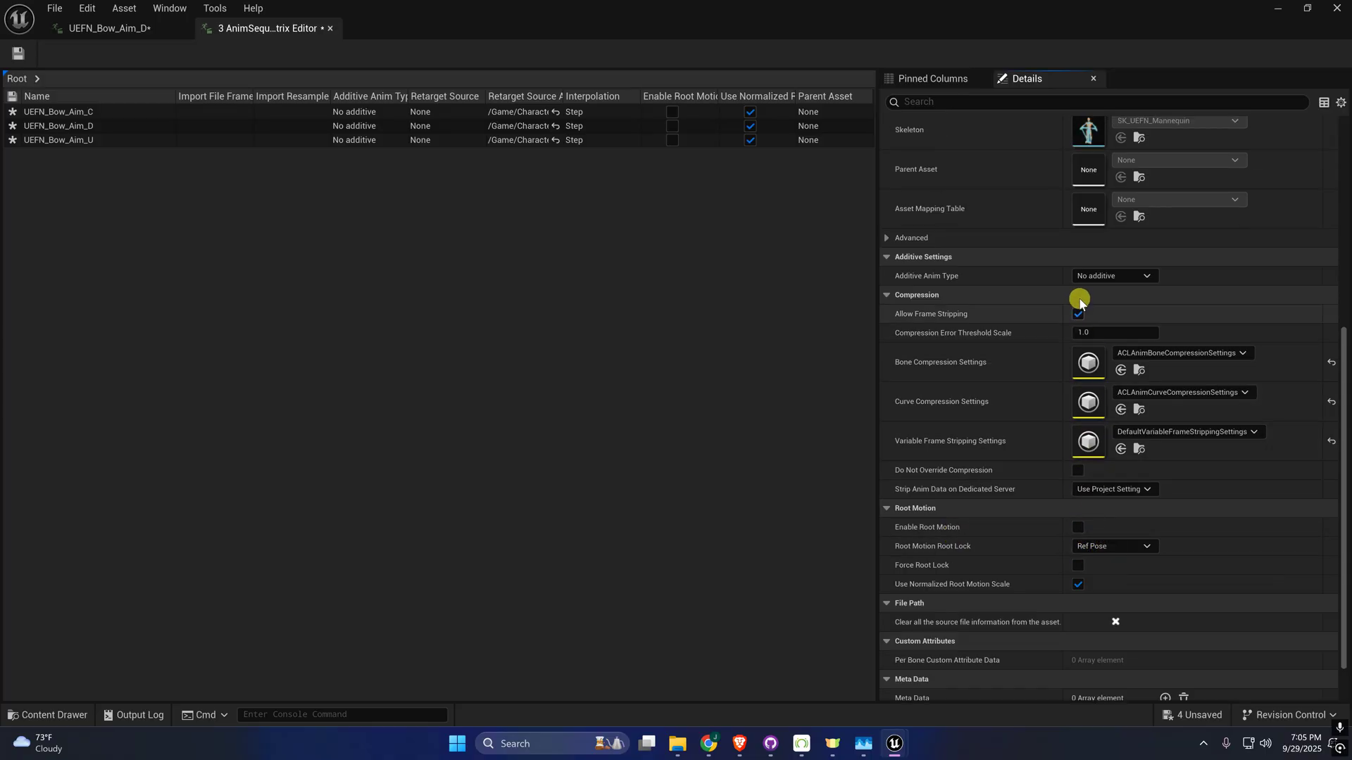
{"action": "left_click", "coordinate": [1118, 275]}
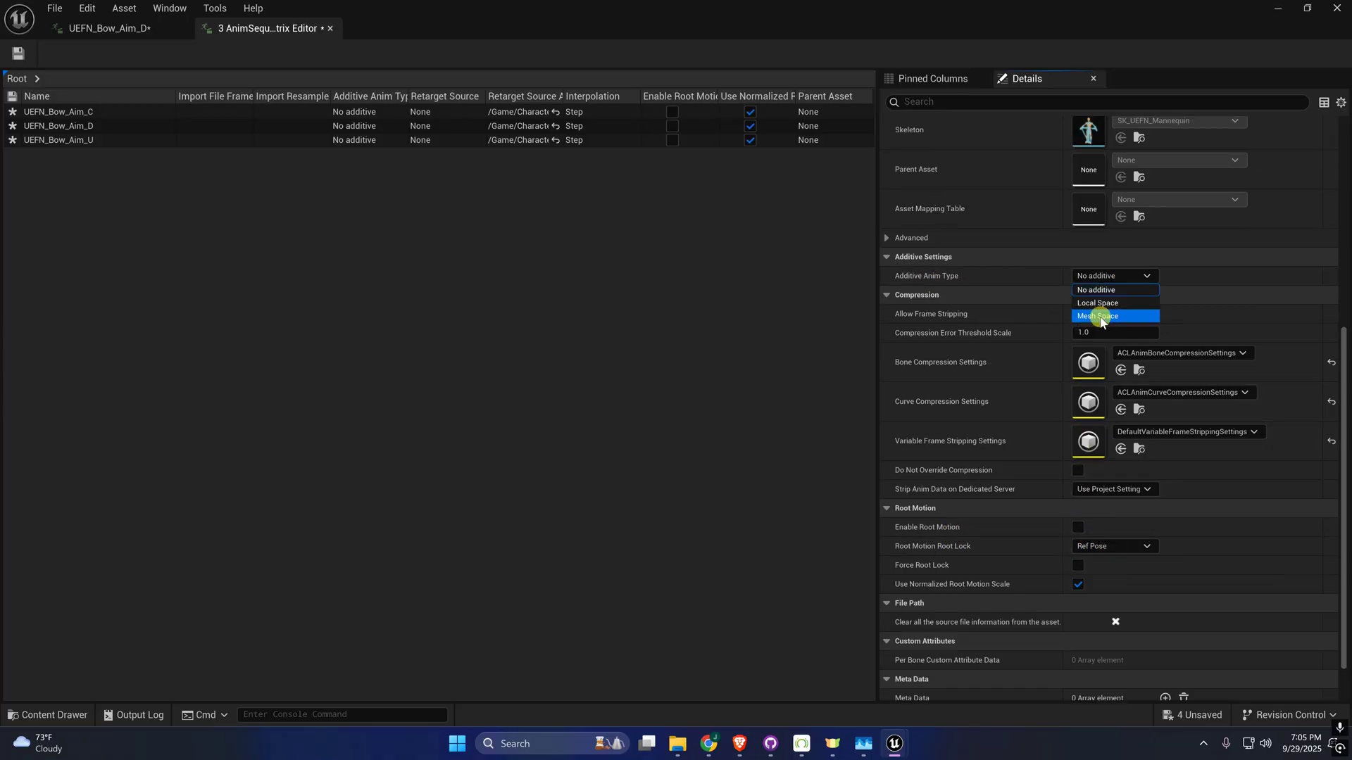
{"action": "left_click", "coordinate": [1100, 314]}
{"action": "left_click", "coordinate": [1116, 298]}
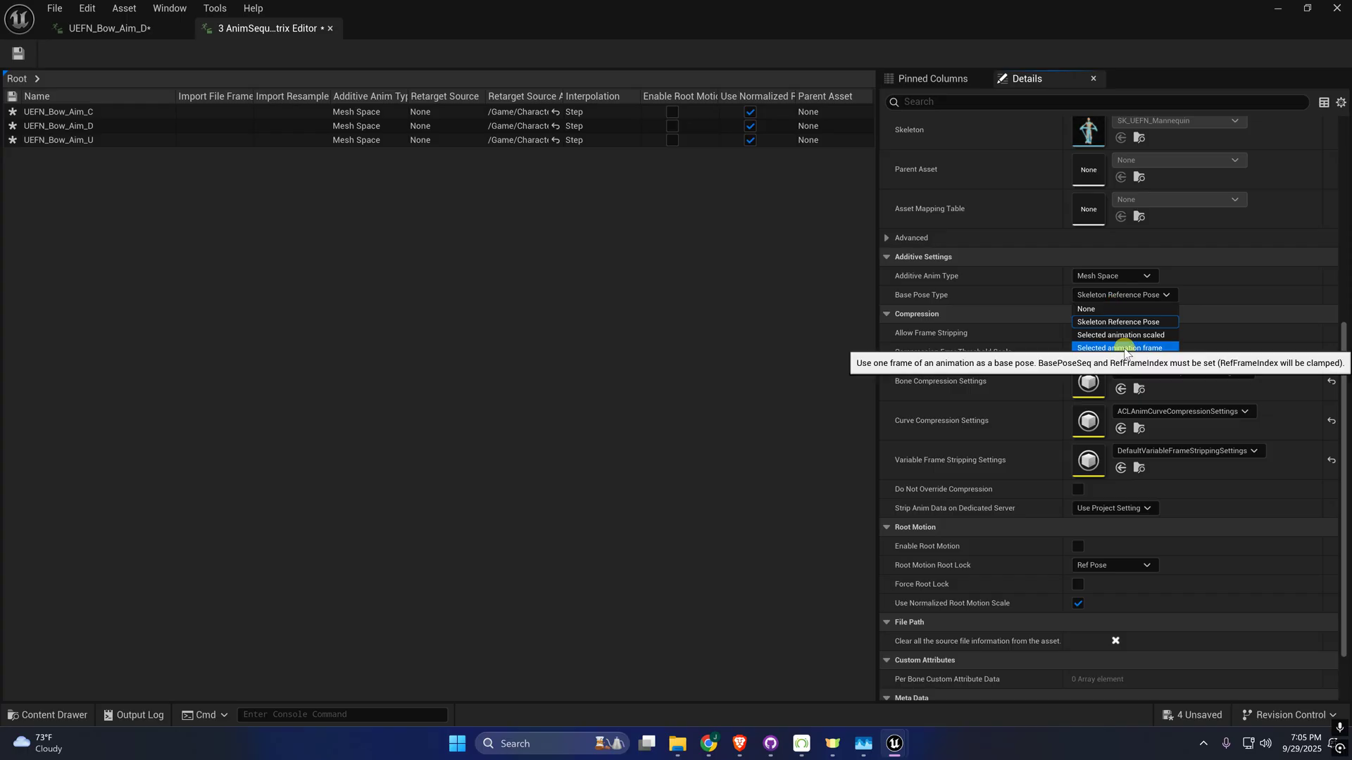
{"action": "left_click", "coordinate": [1124, 348]}
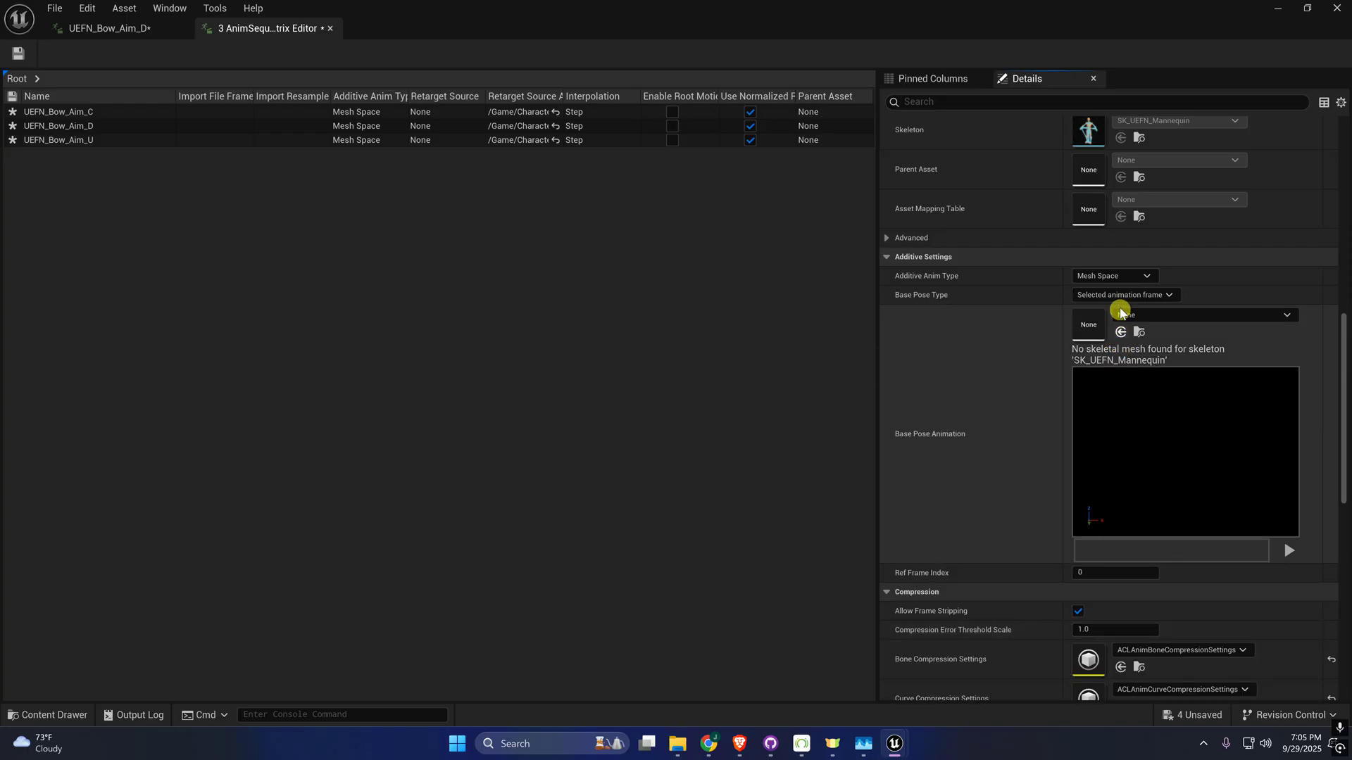
- Assign UEFN_Bow_Aim_C as the Base Pose Animation of all three sequences, save them and close the Property Matrix
{"action": "left_click", "coordinate": [66, 713]}
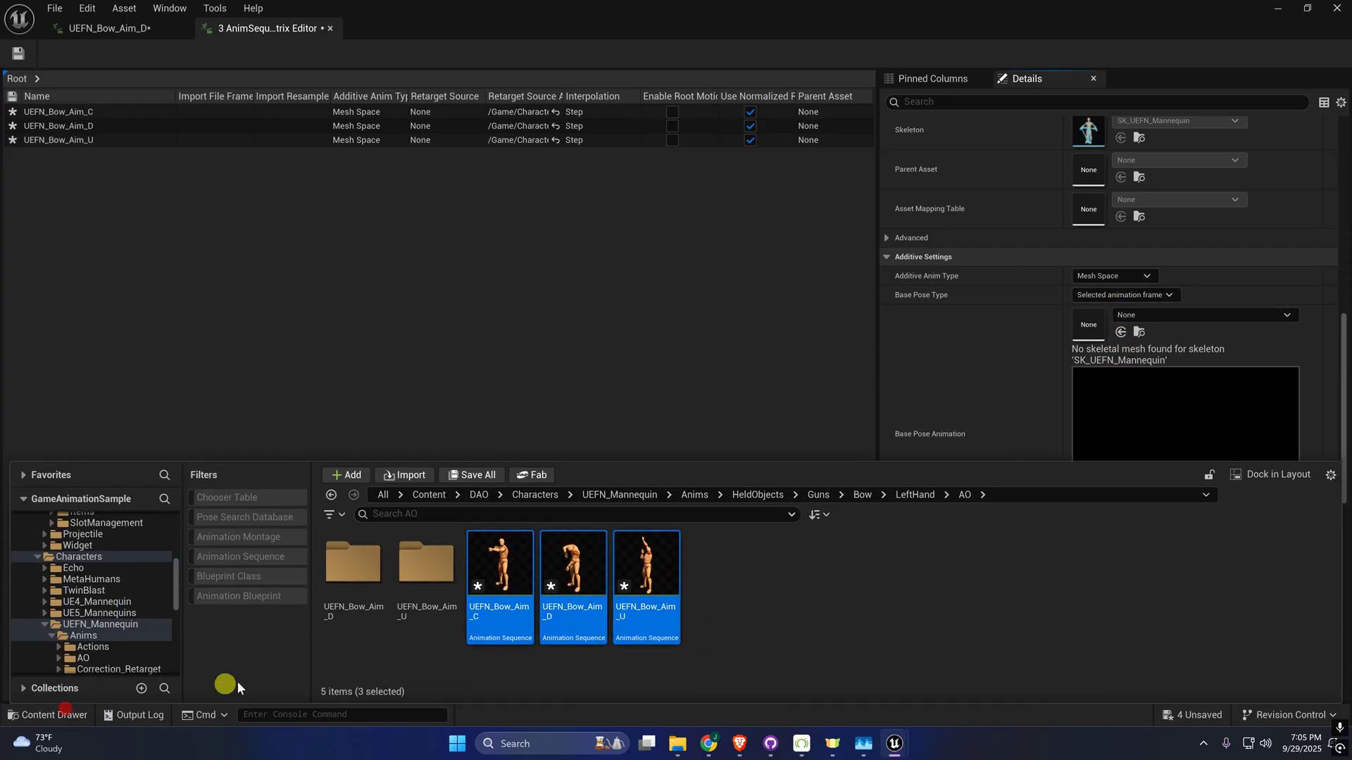
{"action": "left_click", "coordinate": [519, 608]}
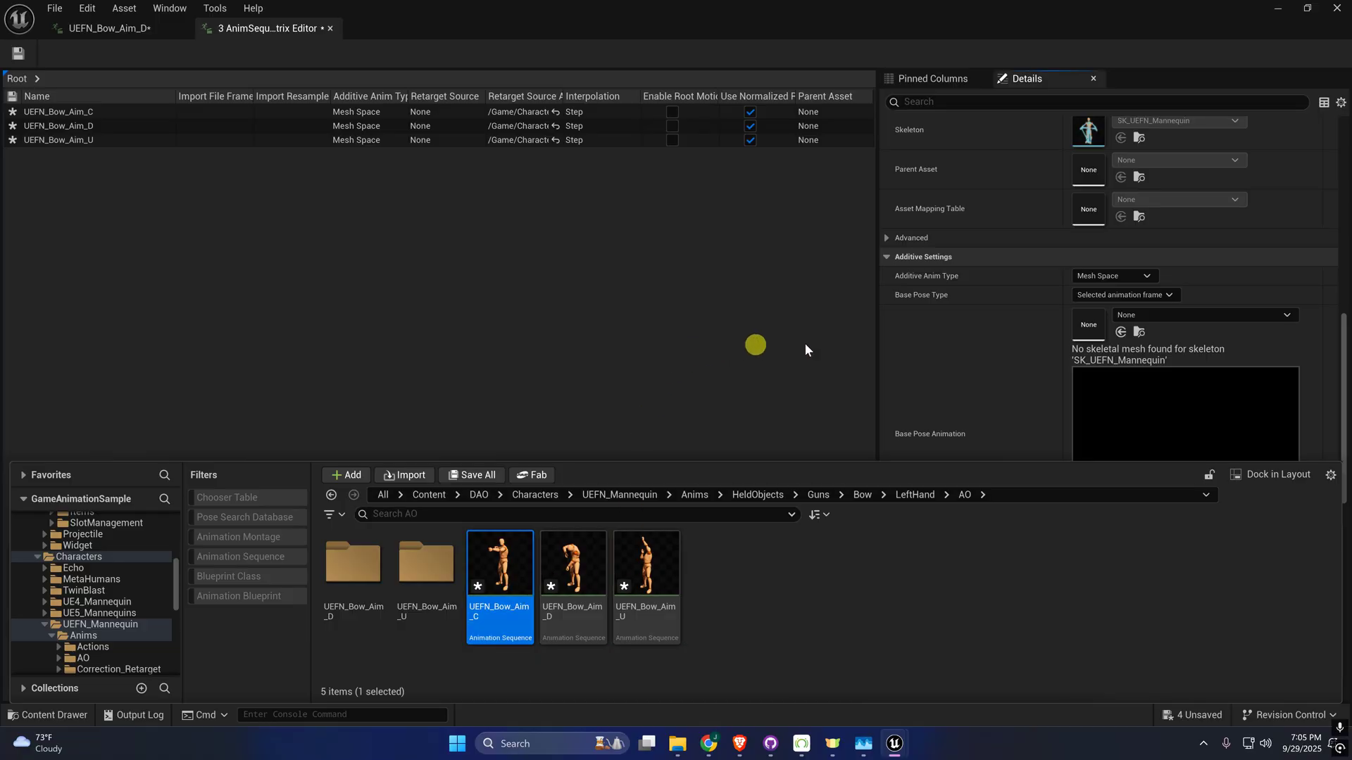
{"action": "left_click", "coordinate": [1120, 332]}
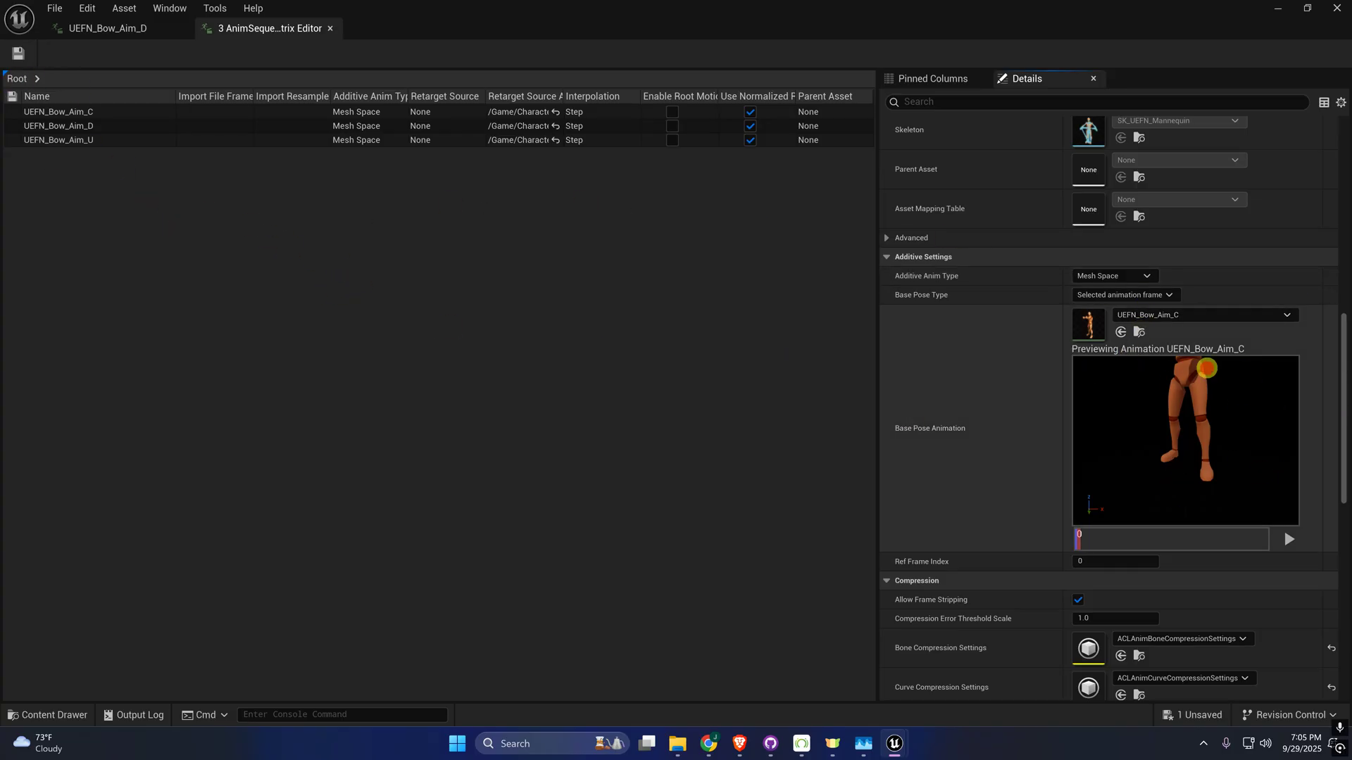
{"action": "right_click_drag", "start_coordinate": [1206, 368], "coordinate": [1218, 331]}
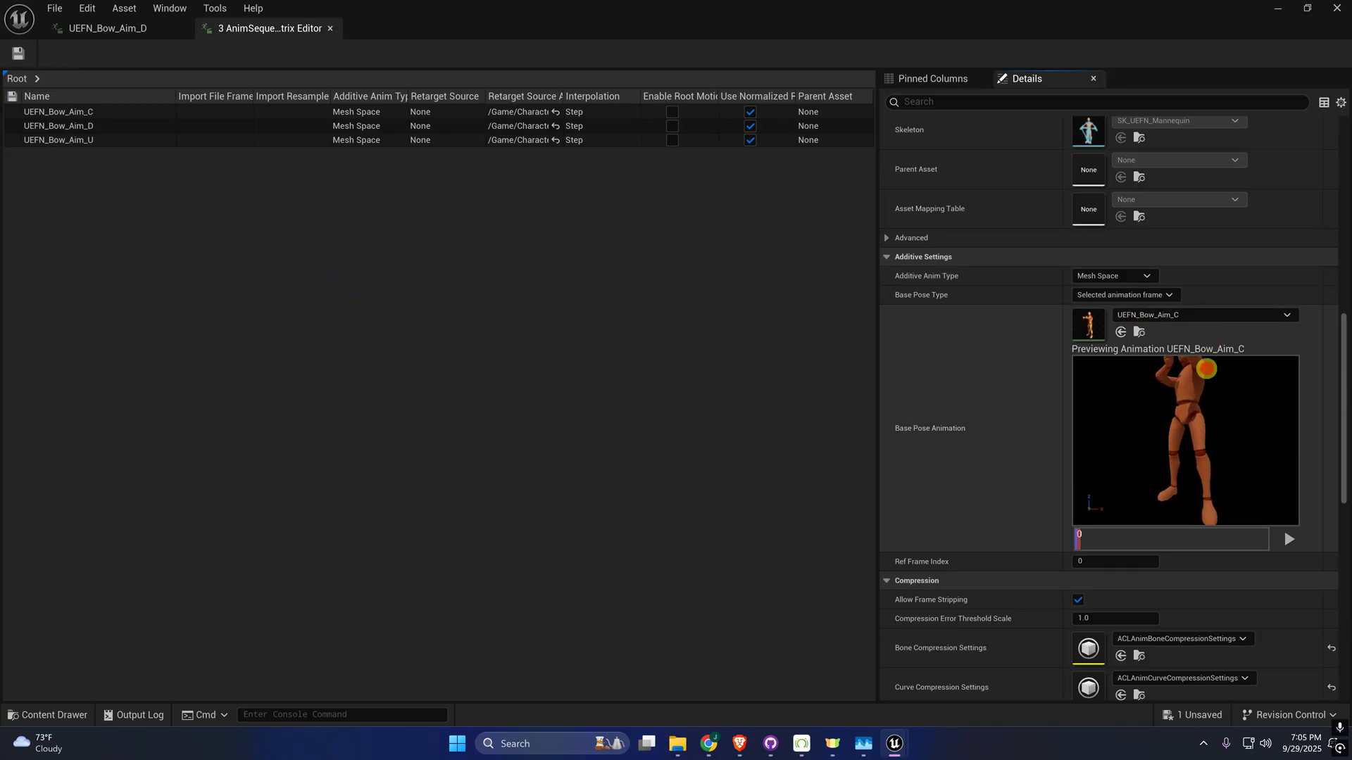
{"action": "left_click", "coordinate": [328, 29]}
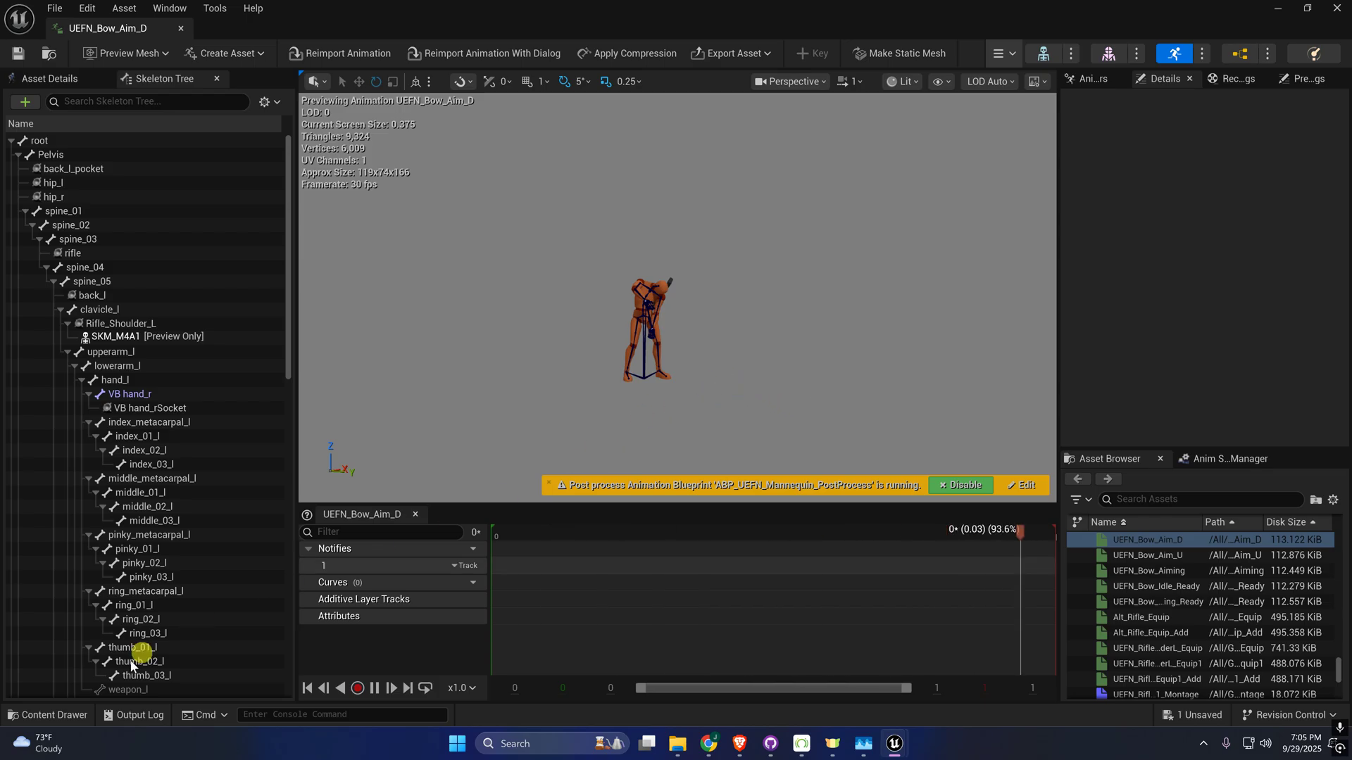
- Examine the center, down and up aim sequences in the AO folder and the UEFN_Bow_Aim_D pose in its preview
{"action": "left_click", "coordinate": [45, 715]}
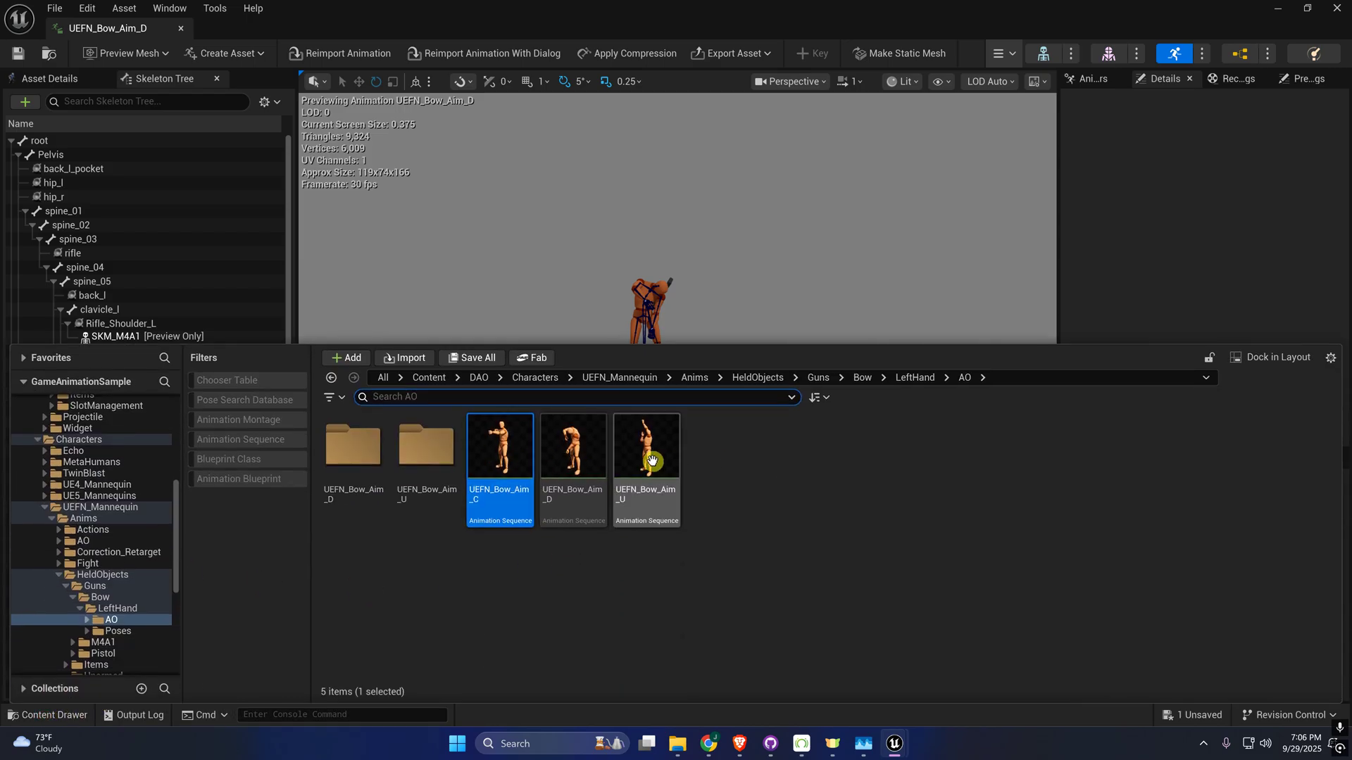
{"action": "mouse_move", "coordinate": [654, 468]}
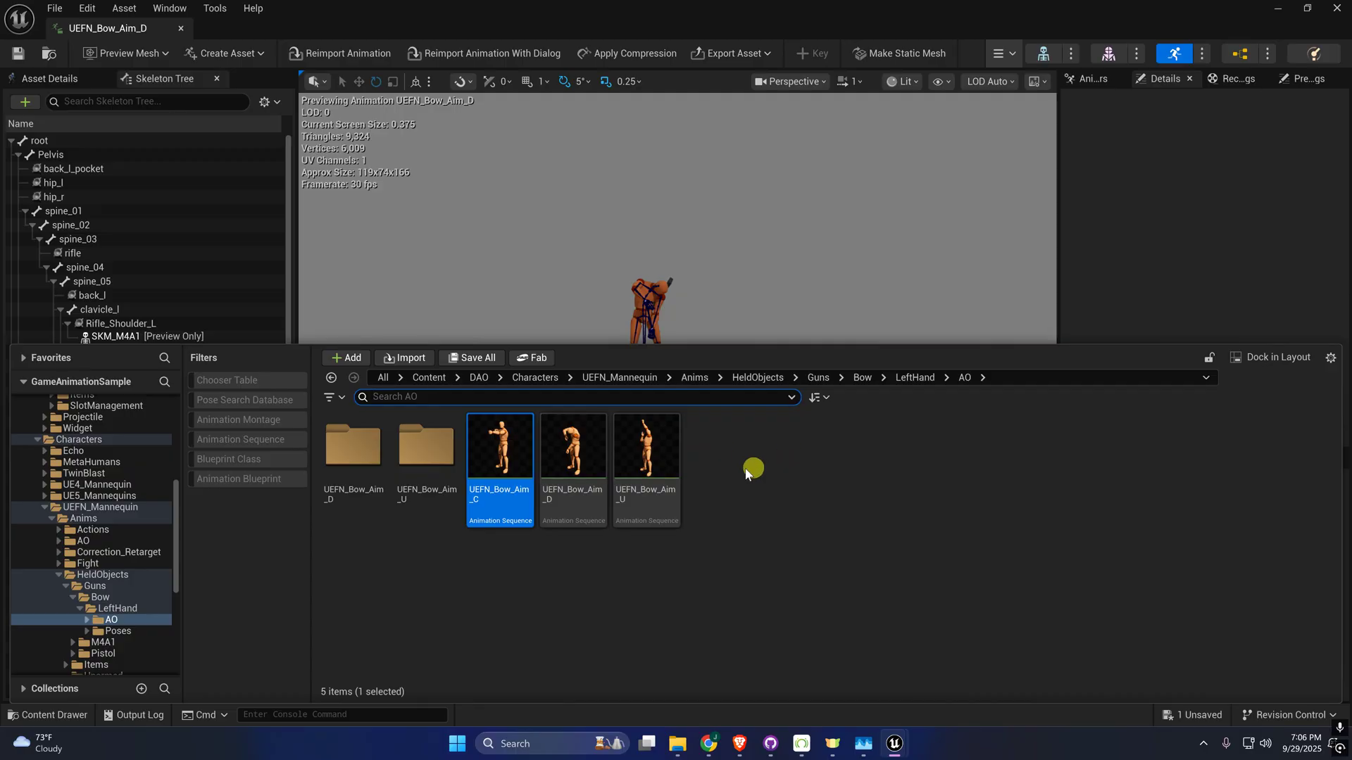
{"action": "left_click", "coordinate": [556, 497]}
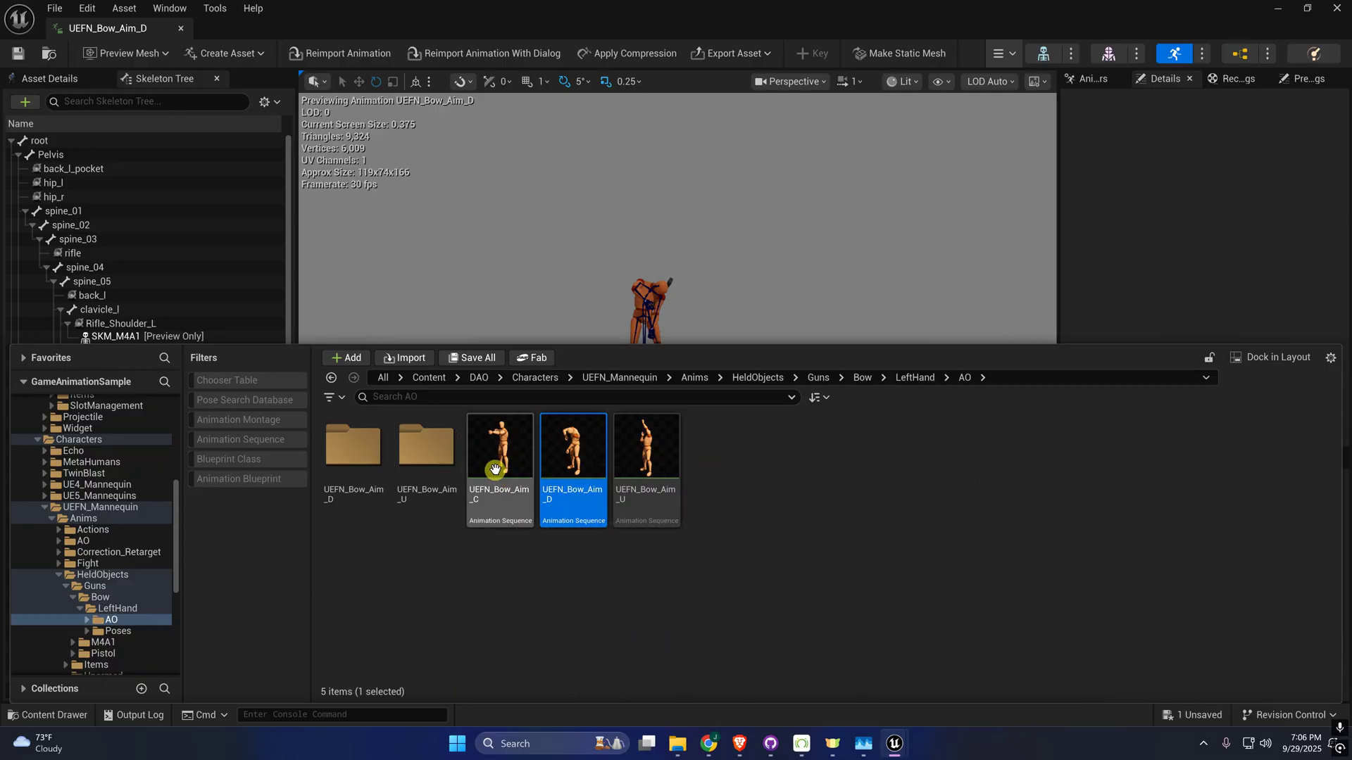
{"action": "left_click", "coordinate": [625, 298]}
{"action": "key", "text": "w"}
{"action": "right_click_drag", "start_coordinate": [627, 302], "coordinate": [641, 291]}
{"action": "key", "text": "s"}
{"action": "scroll", "coordinate": [640, 293], "scroll_direction": "down", "scroll_amount": 1}
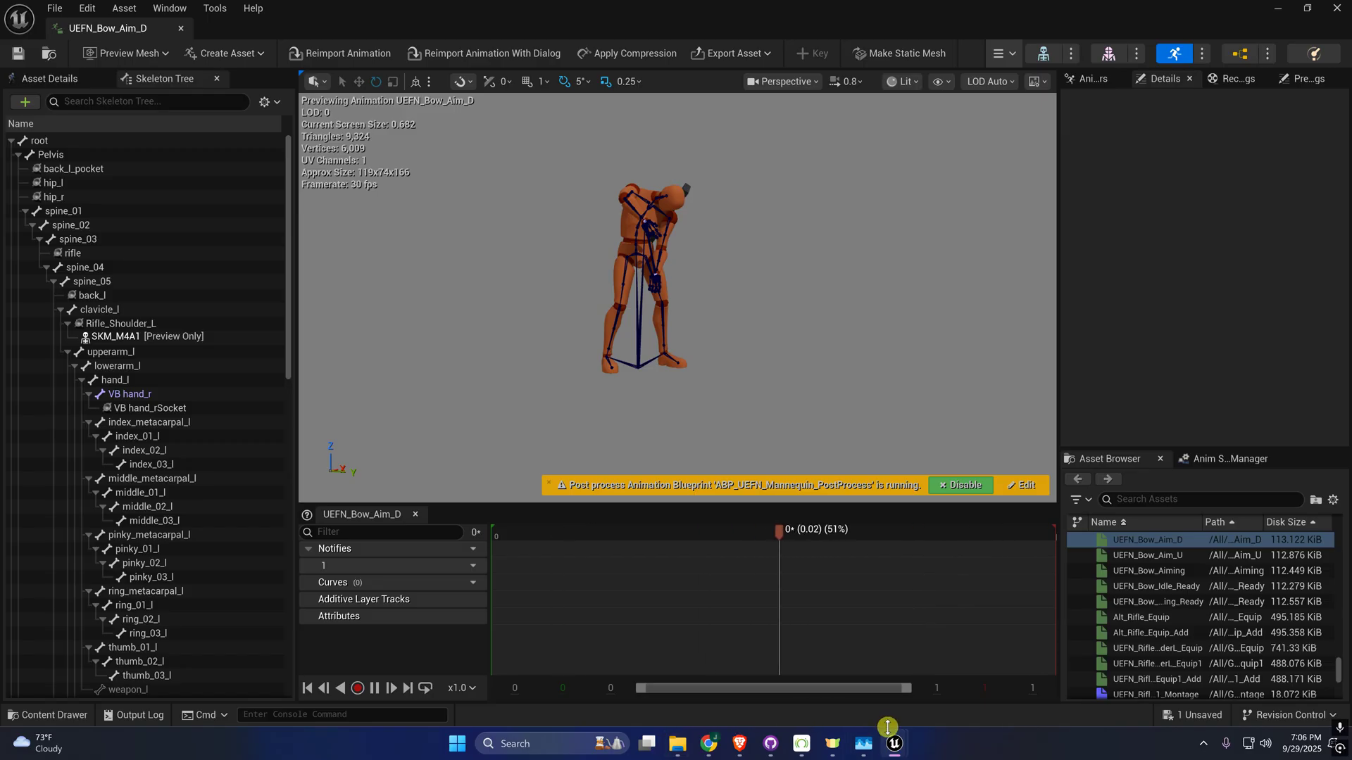
{"action": "mouse_move", "coordinate": [893, 741]}
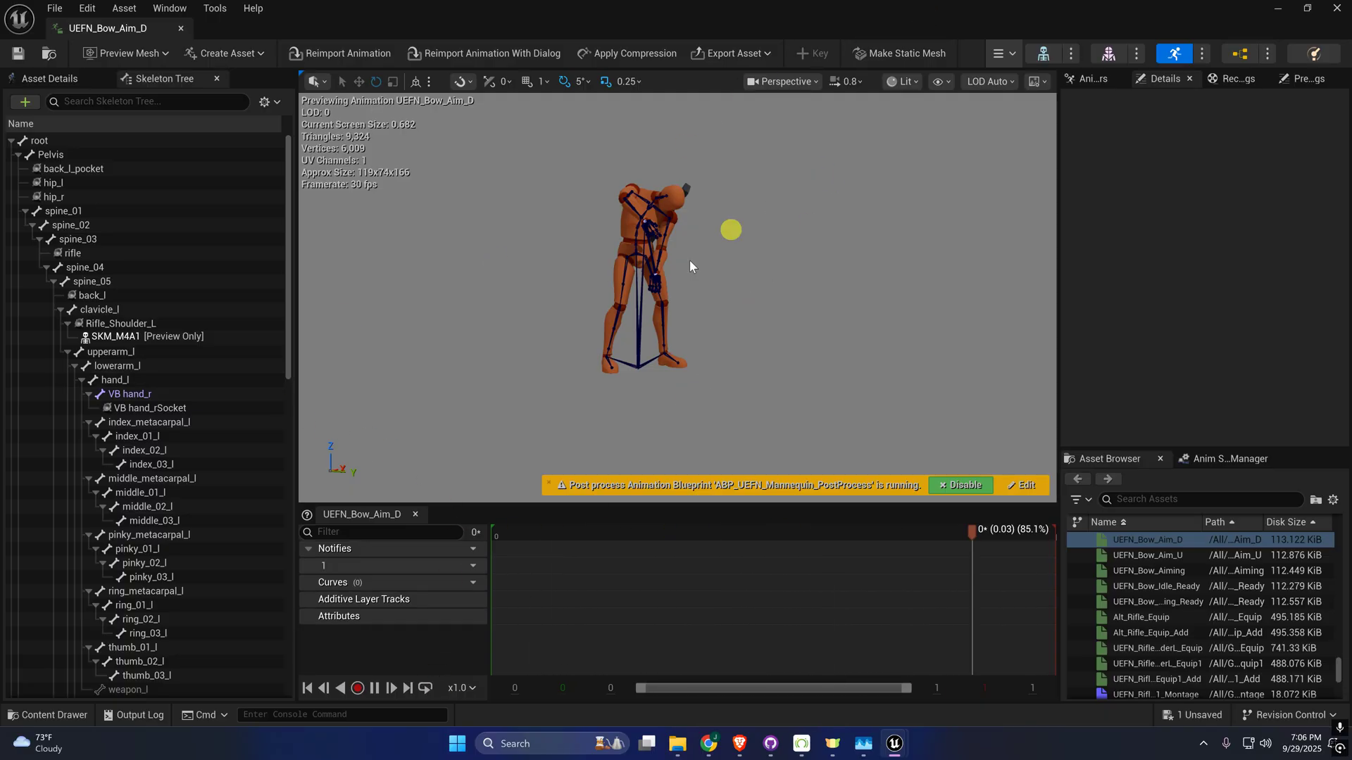
{"action": "left_click", "coordinate": [56, 710]}
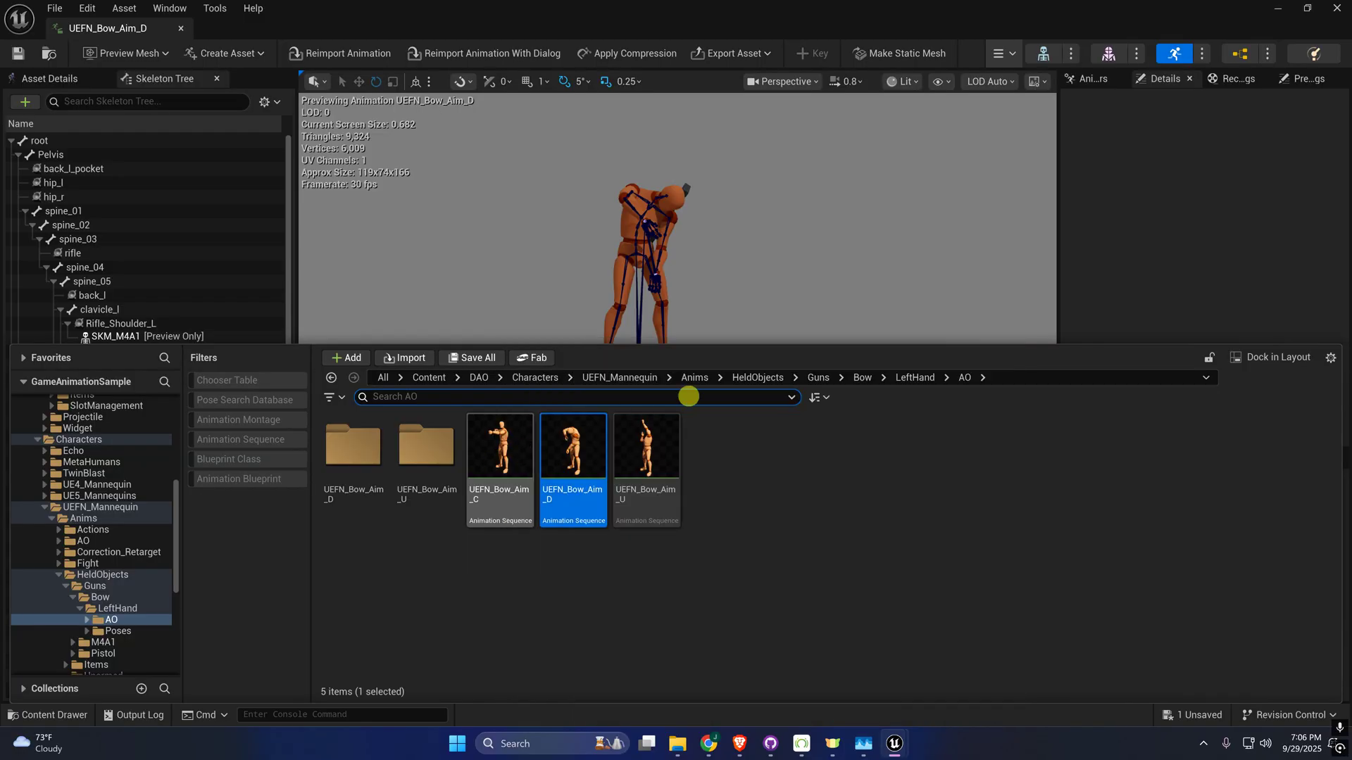
{"action": "left_click", "coordinate": [671, 456]}
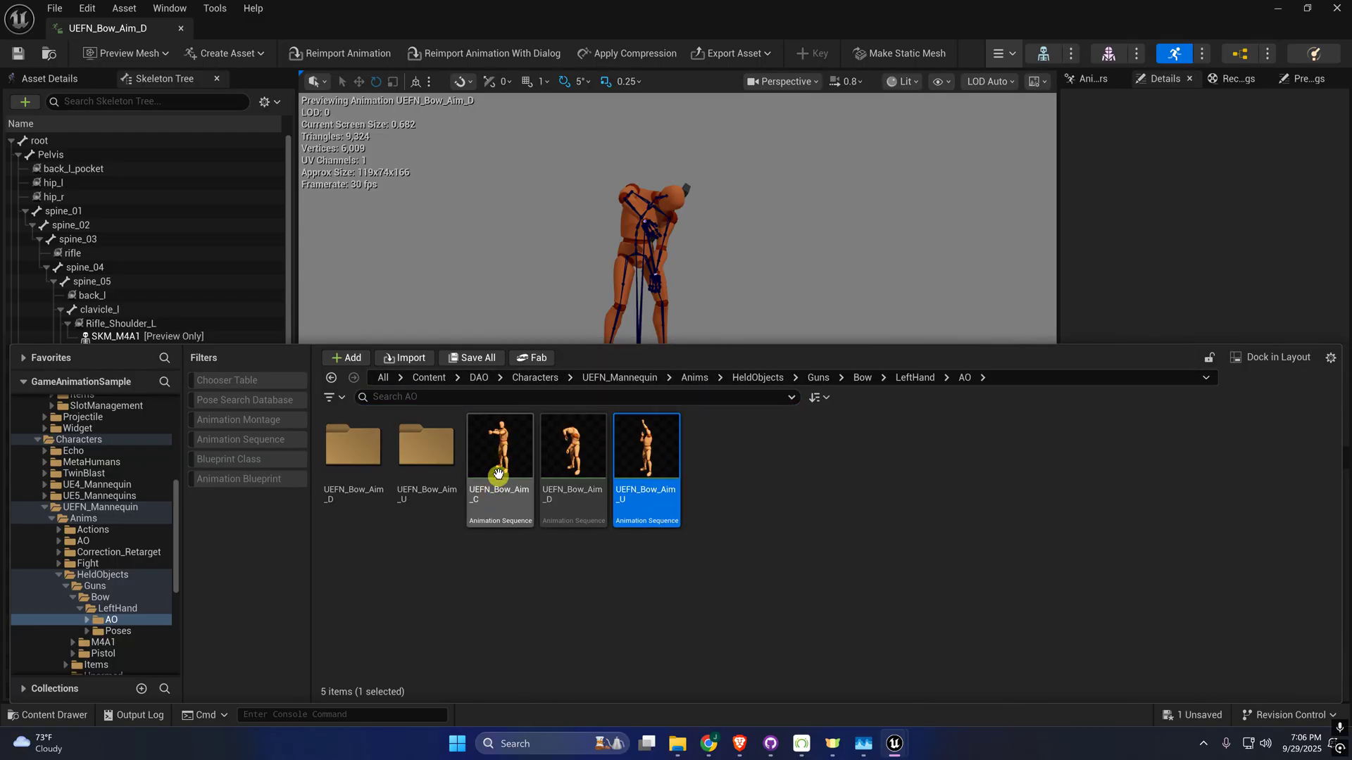
{"action": "left_click", "coordinate": [523, 293]}
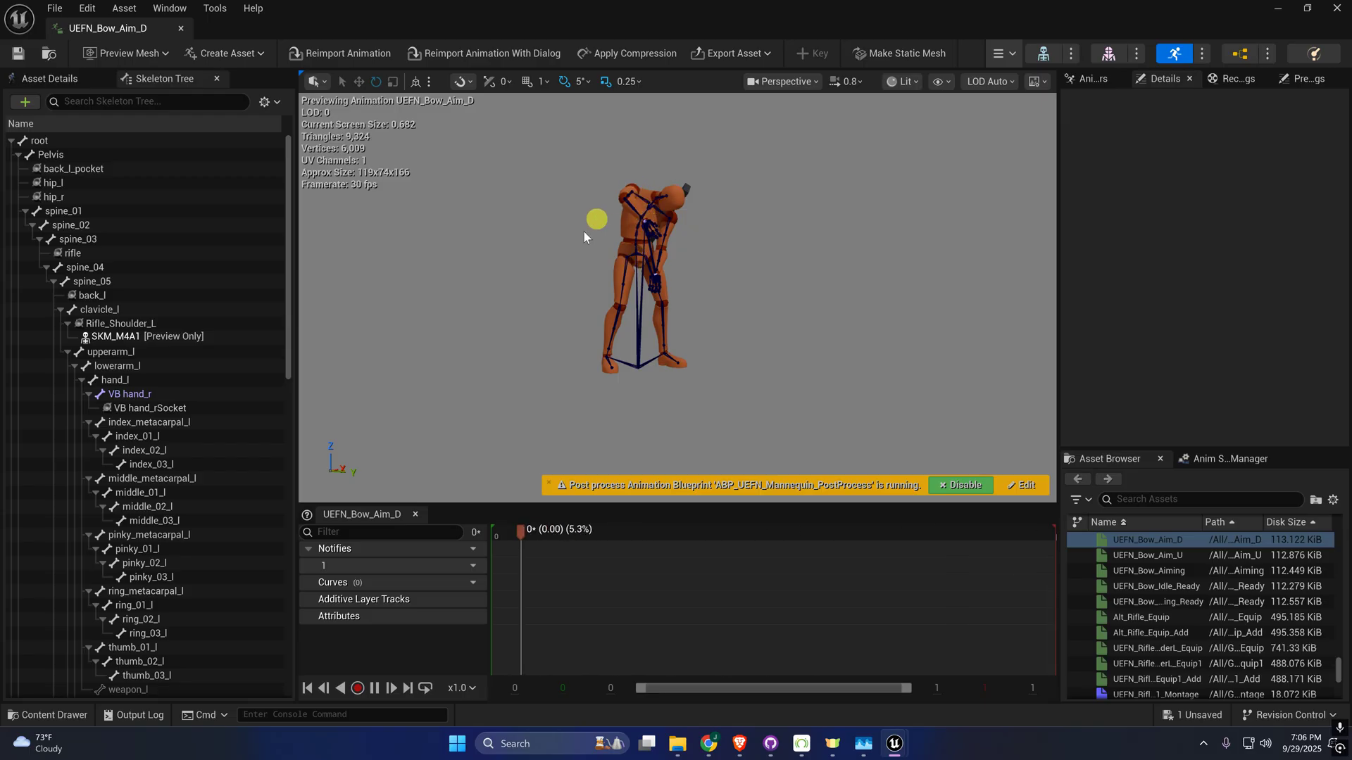
{"action": "right_click_drag", "start_coordinate": [582, 246], "coordinate": [697, 195]}
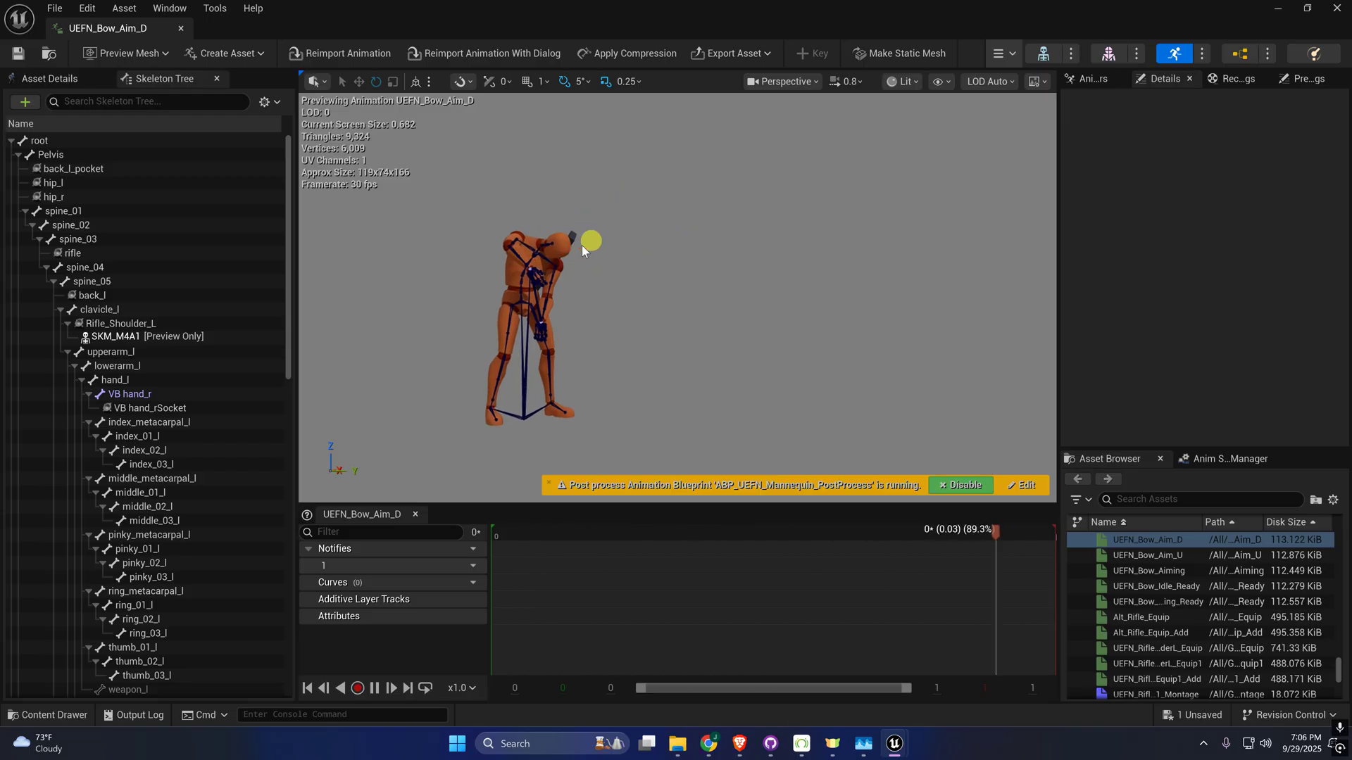